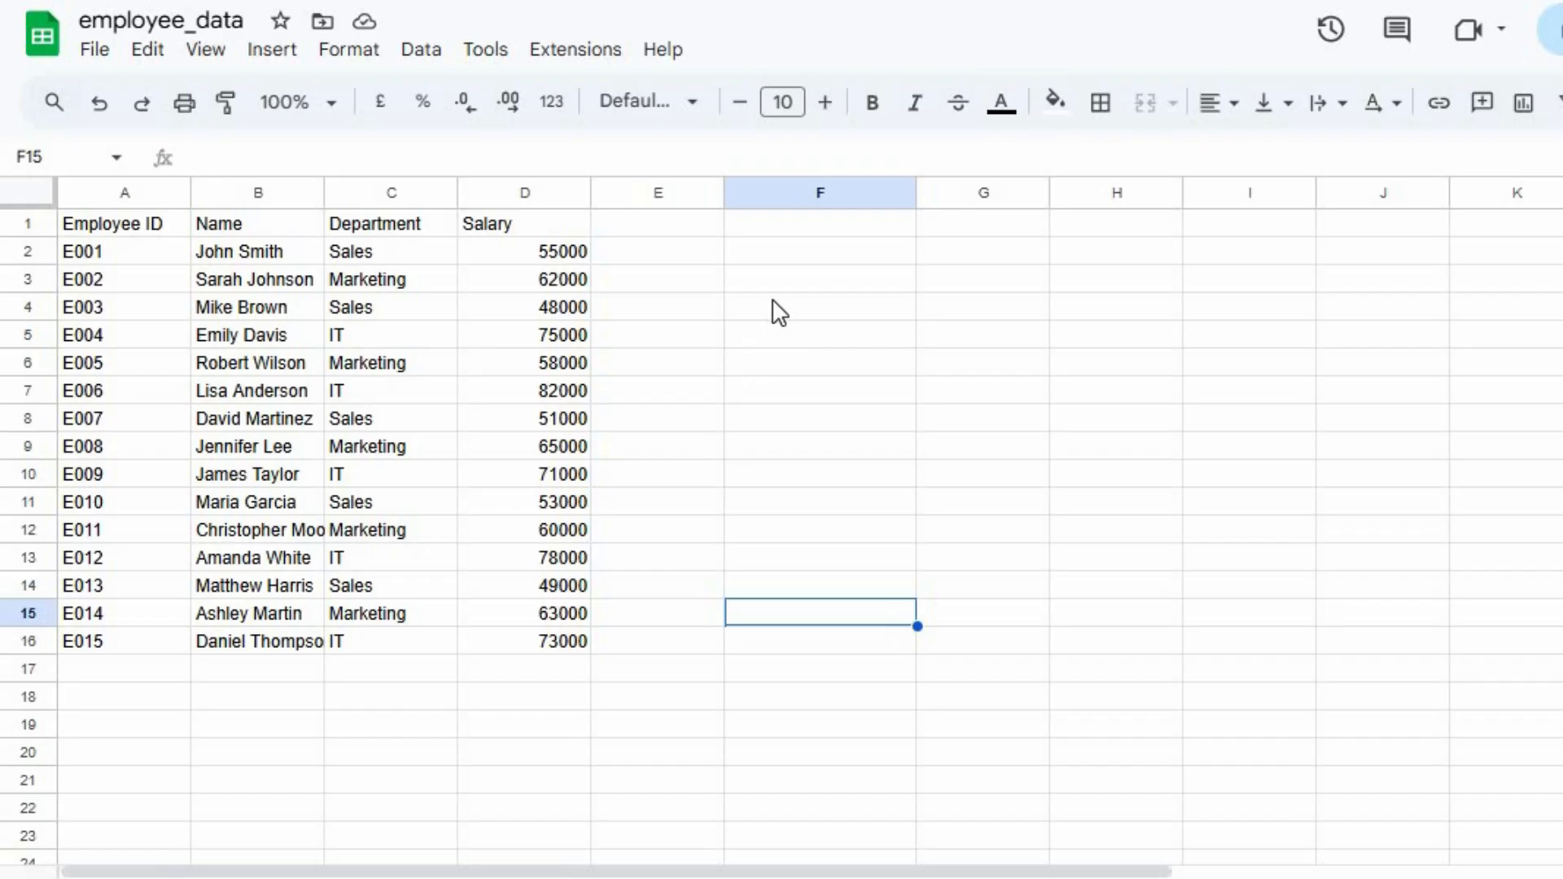
# - Enter the formula =SUM(D2:D16) in cell F2 to total the employee salaries
pyautogui.click(793, 260)
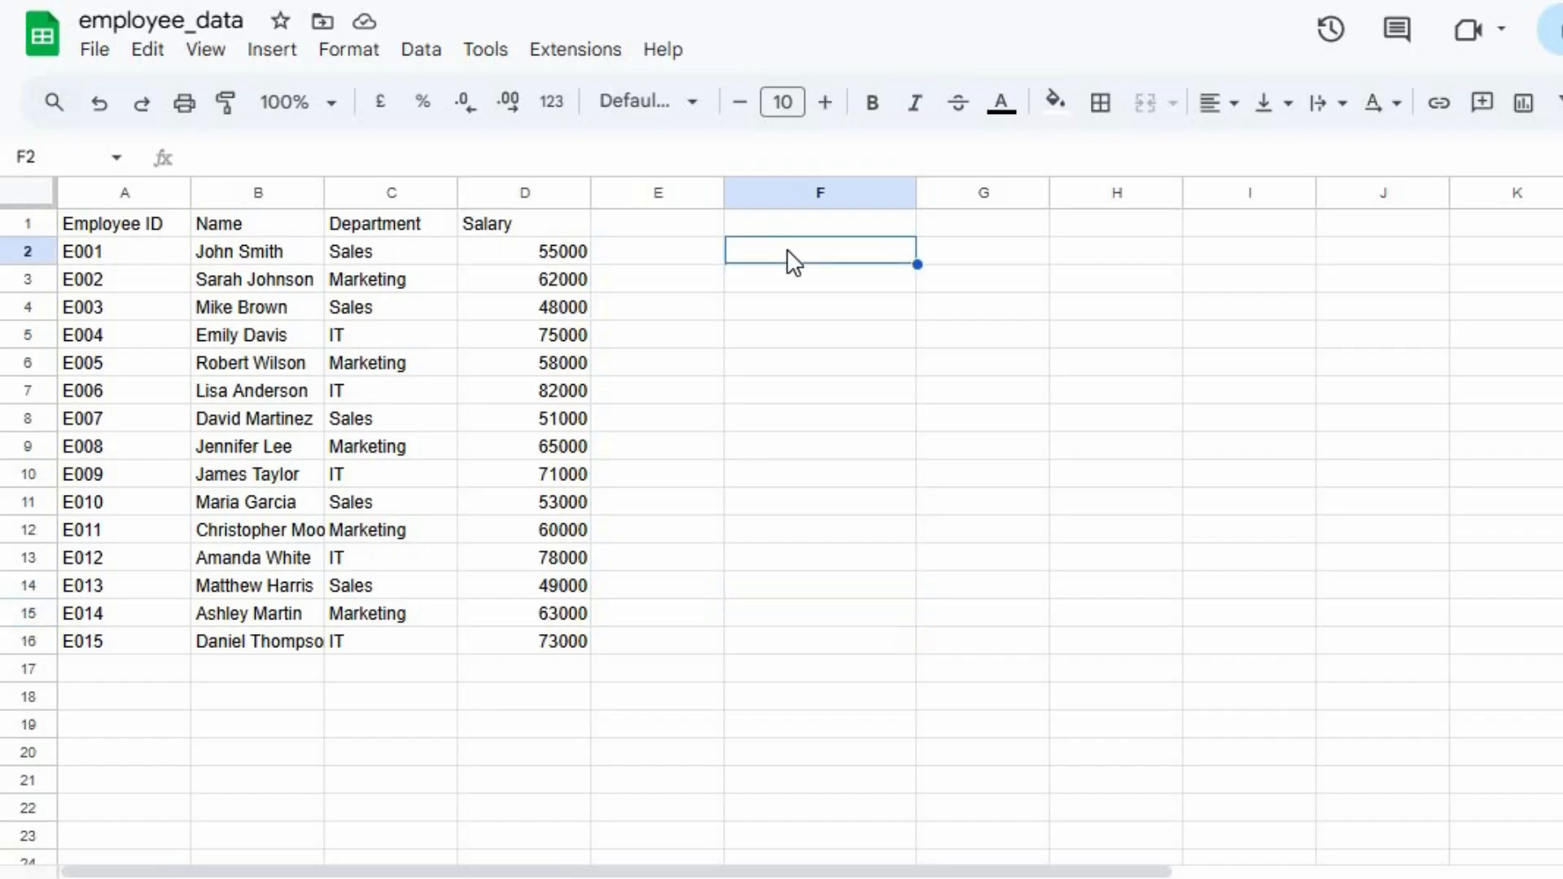
pyautogui.click(632, 153)
pyautogui.write('=sum')
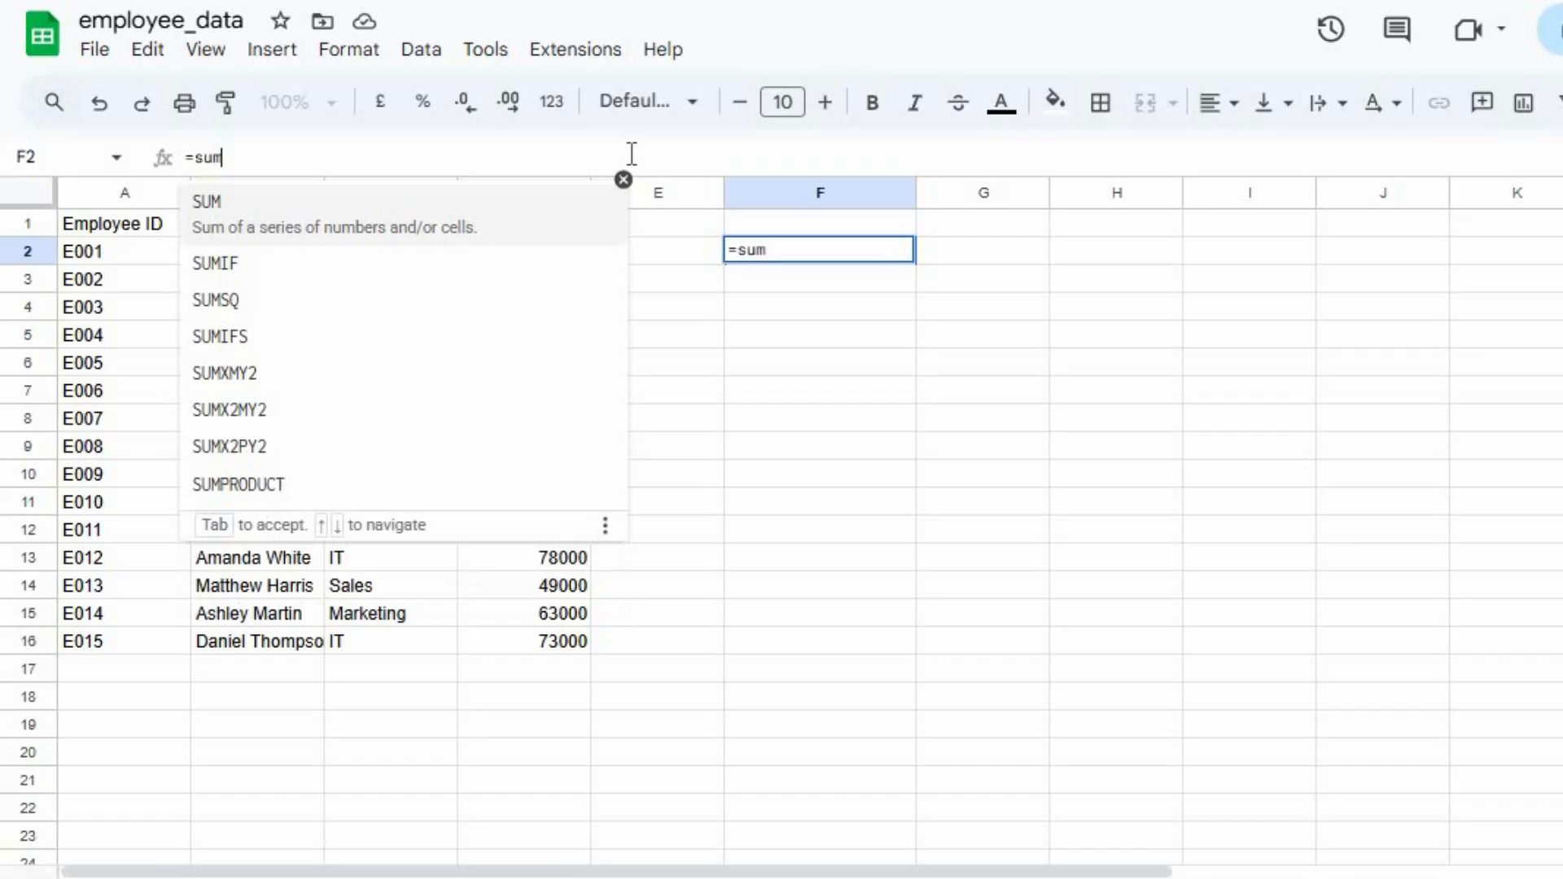
pyautogui.press('Tab')
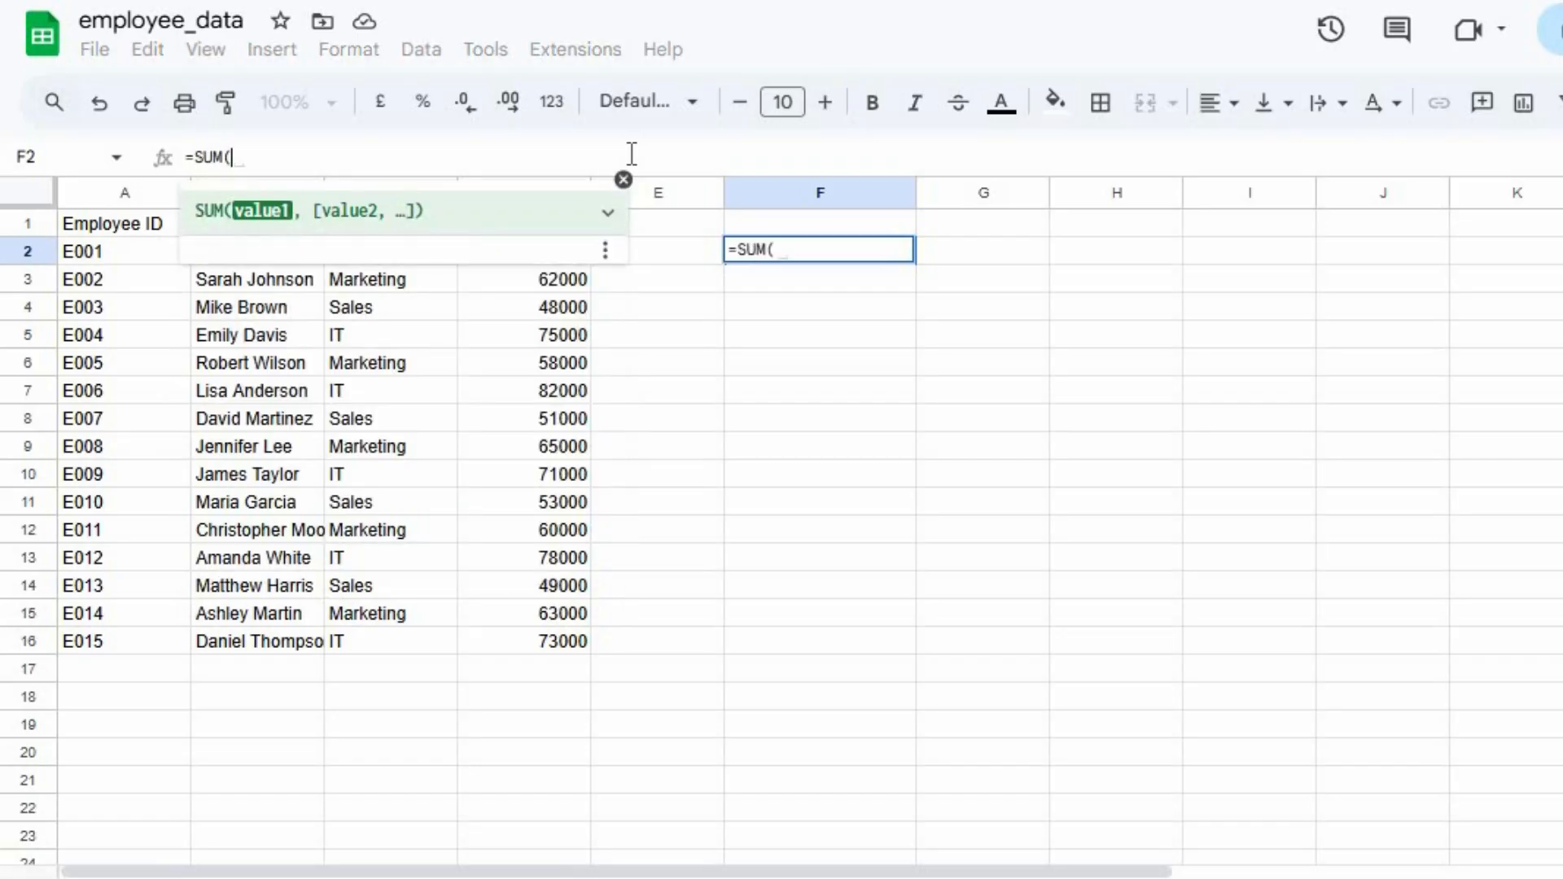
pyautogui.write(')')
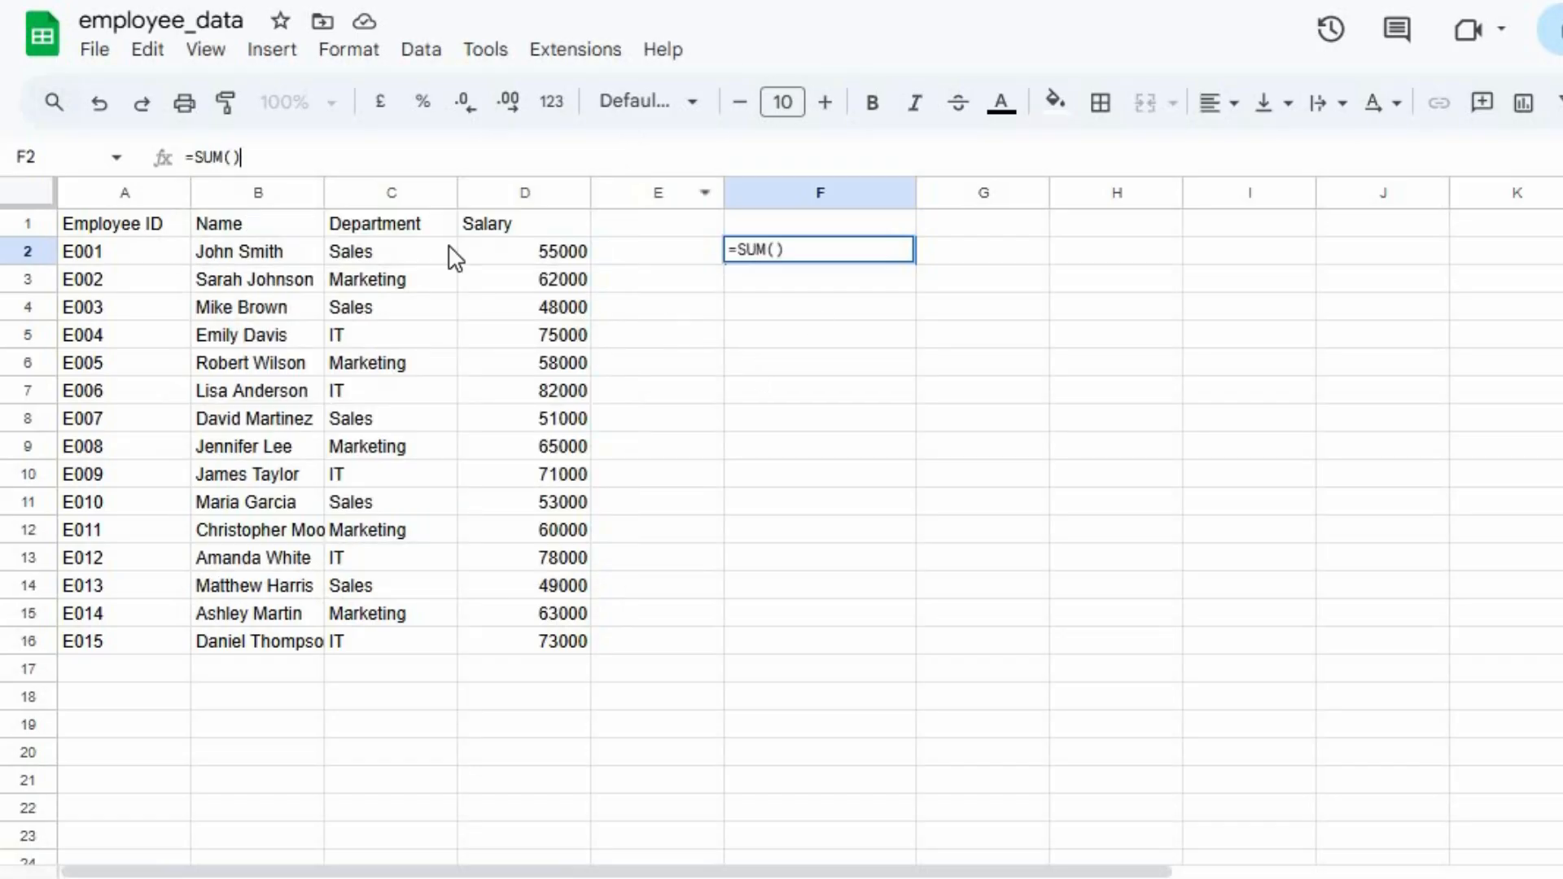
pyautogui.click(232, 157)
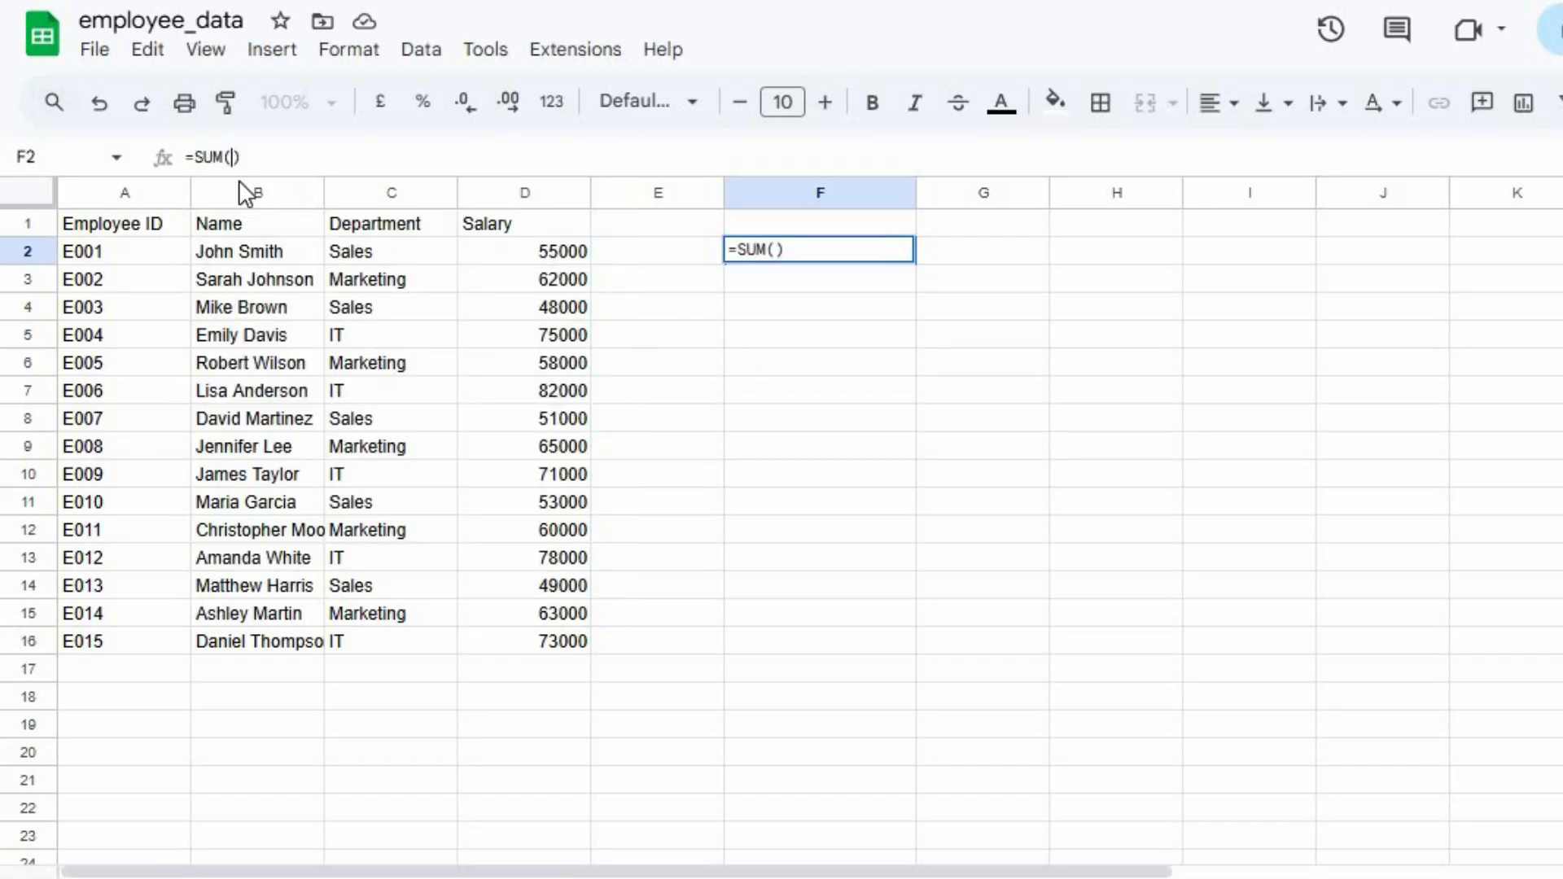
pyautogui.click(547, 412)
pyautogui.click(562, 252)
pyautogui.moveTo(568, 253); pyautogui.dragTo(597, 651)
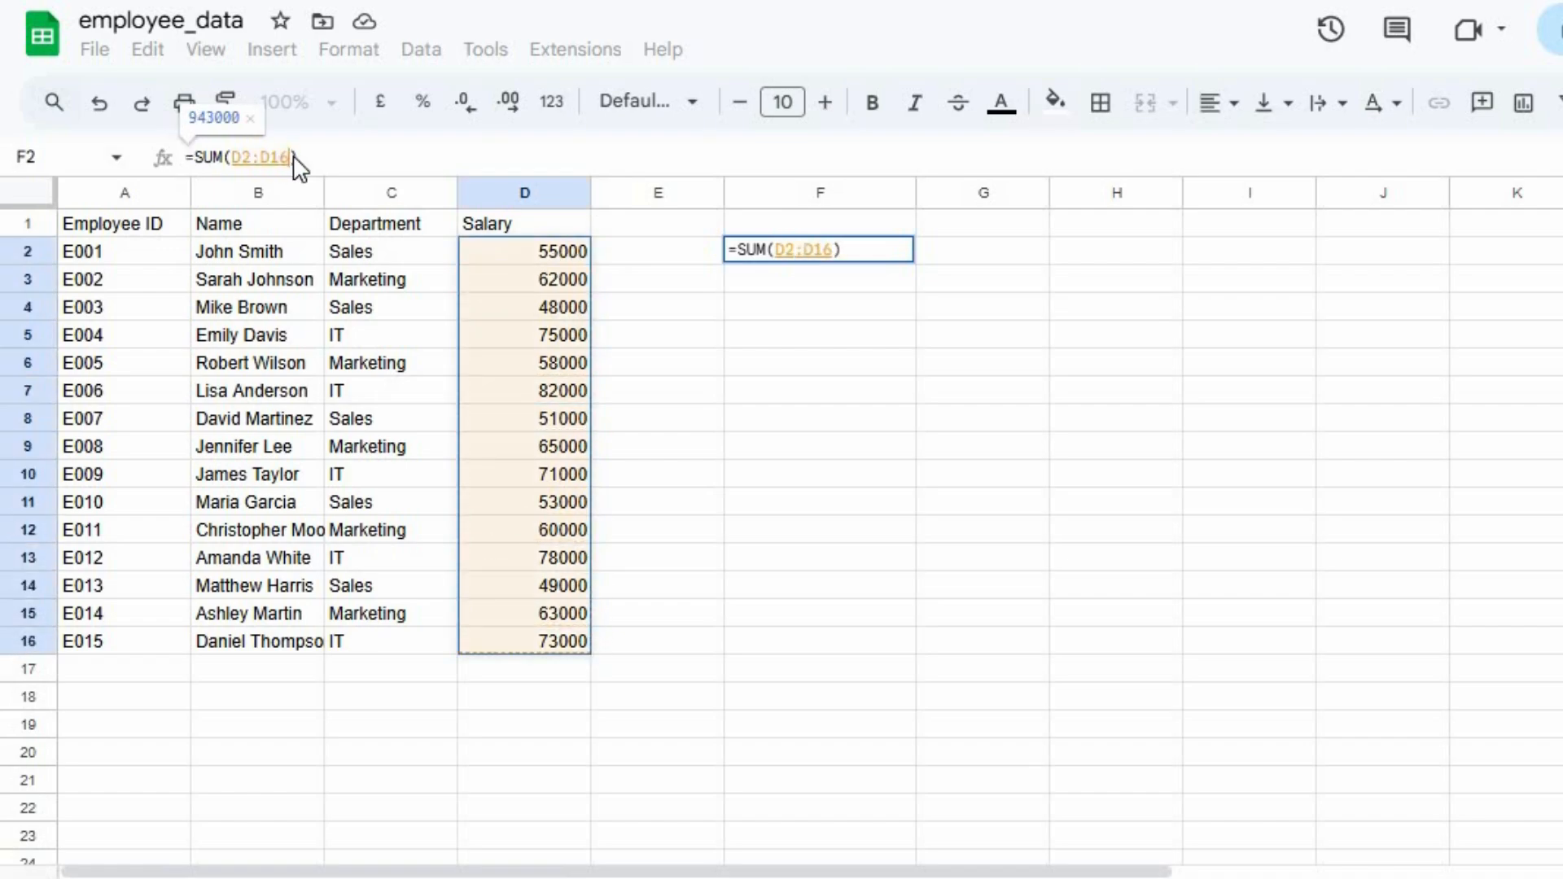
pyautogui.click(318, 157)
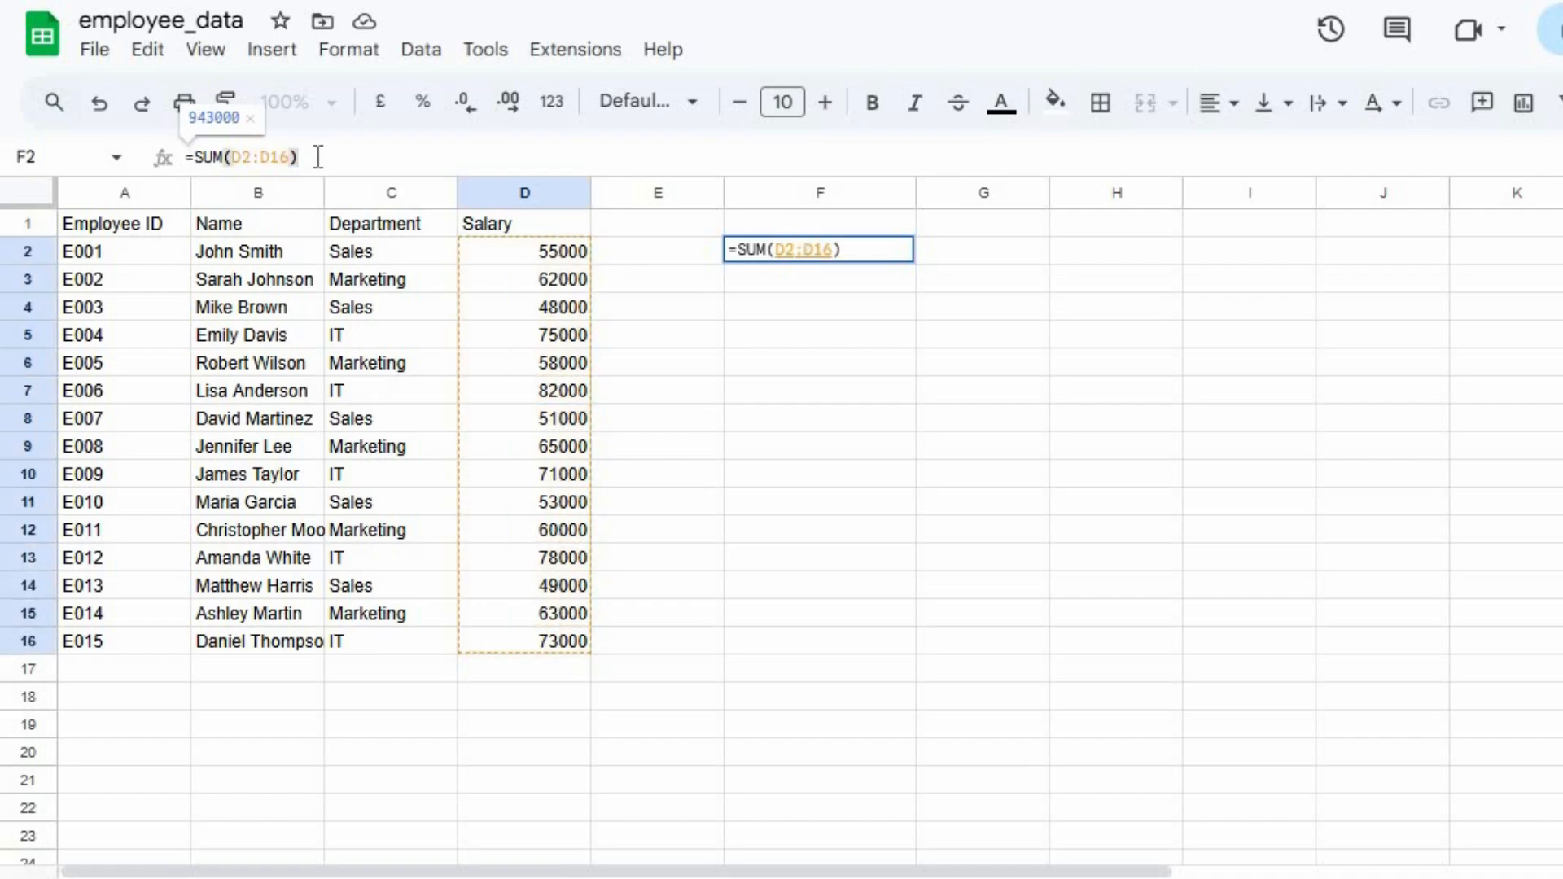
pyautogui.press('Return')
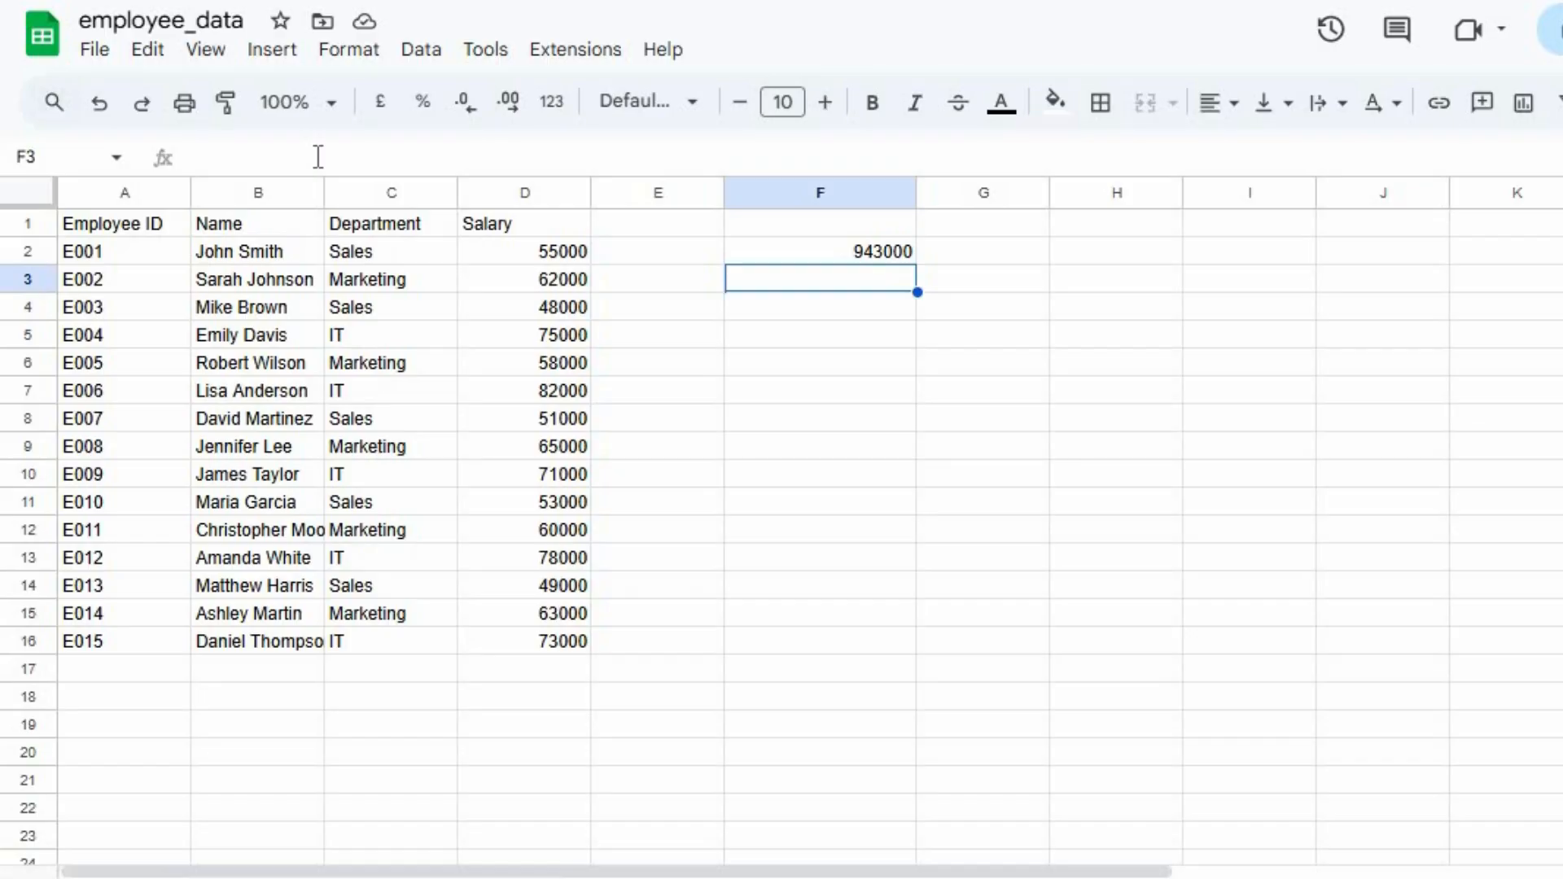
# - Change the formula in F2 to sum the entire Salary column, =SUM(D:D)
pyautogui.click(790, 254)
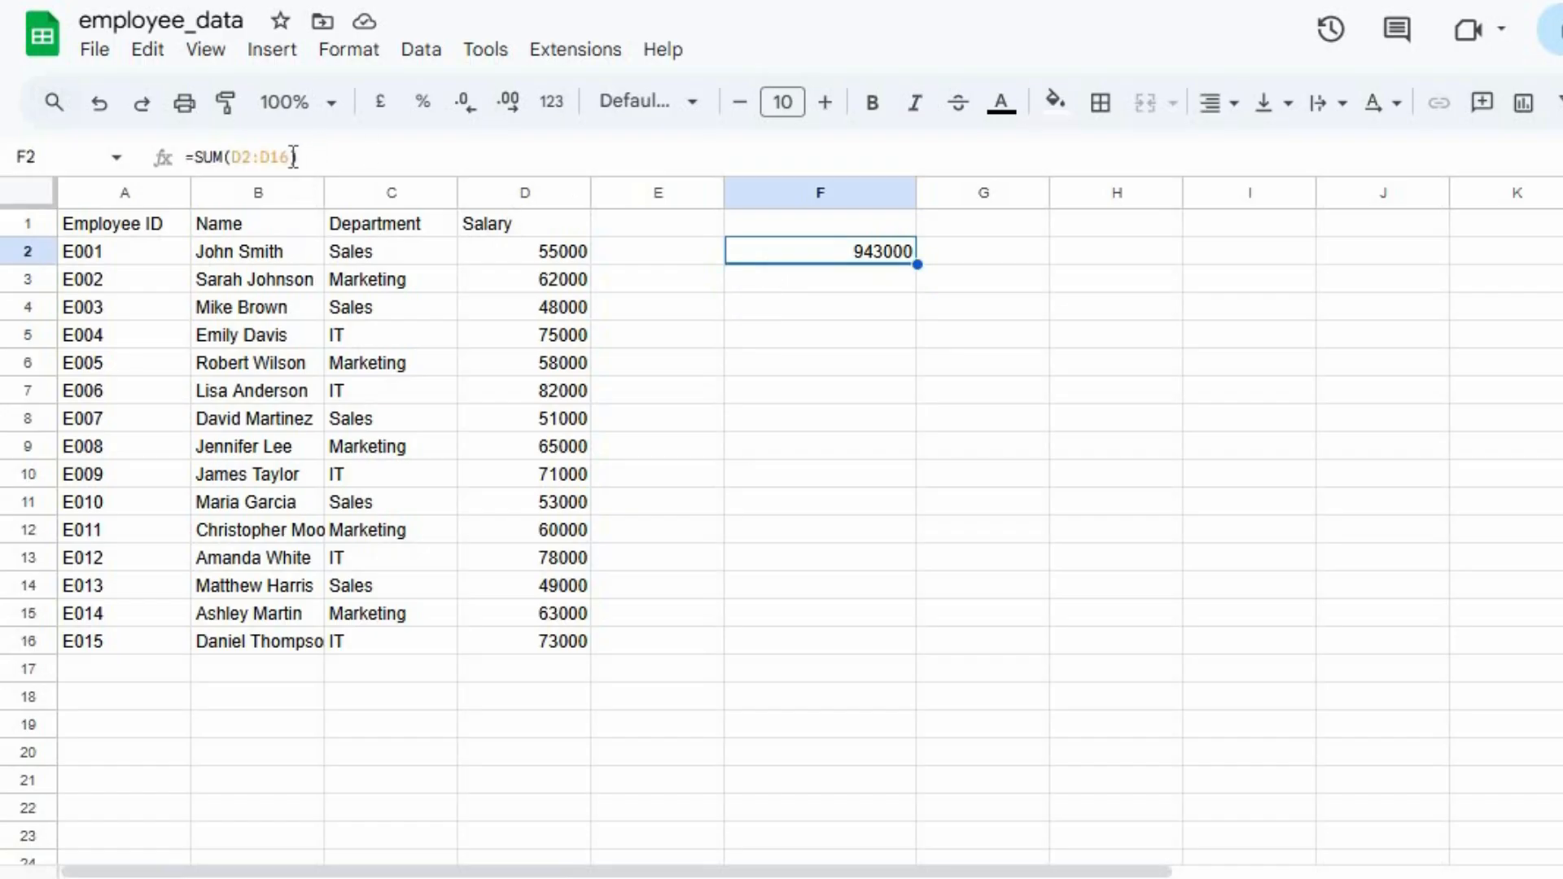
pyautogui.keyDown('shift'); pyautogui.click(229, 156); pyautogui.keyUp('shift')
pyautogui.press('BackSpace')
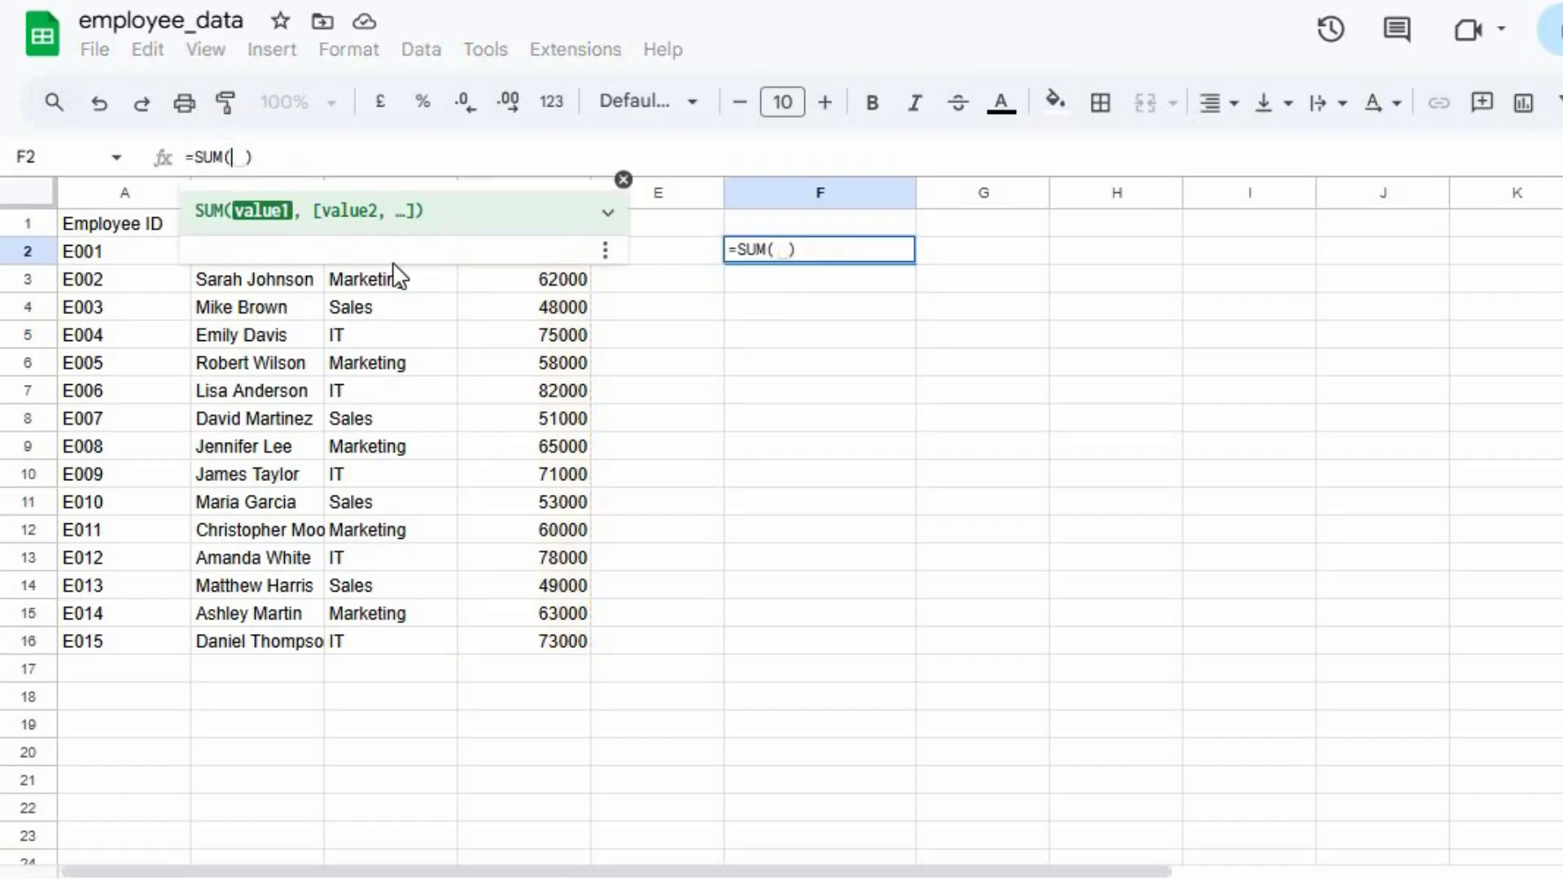
pyautogui.click(529, 370)
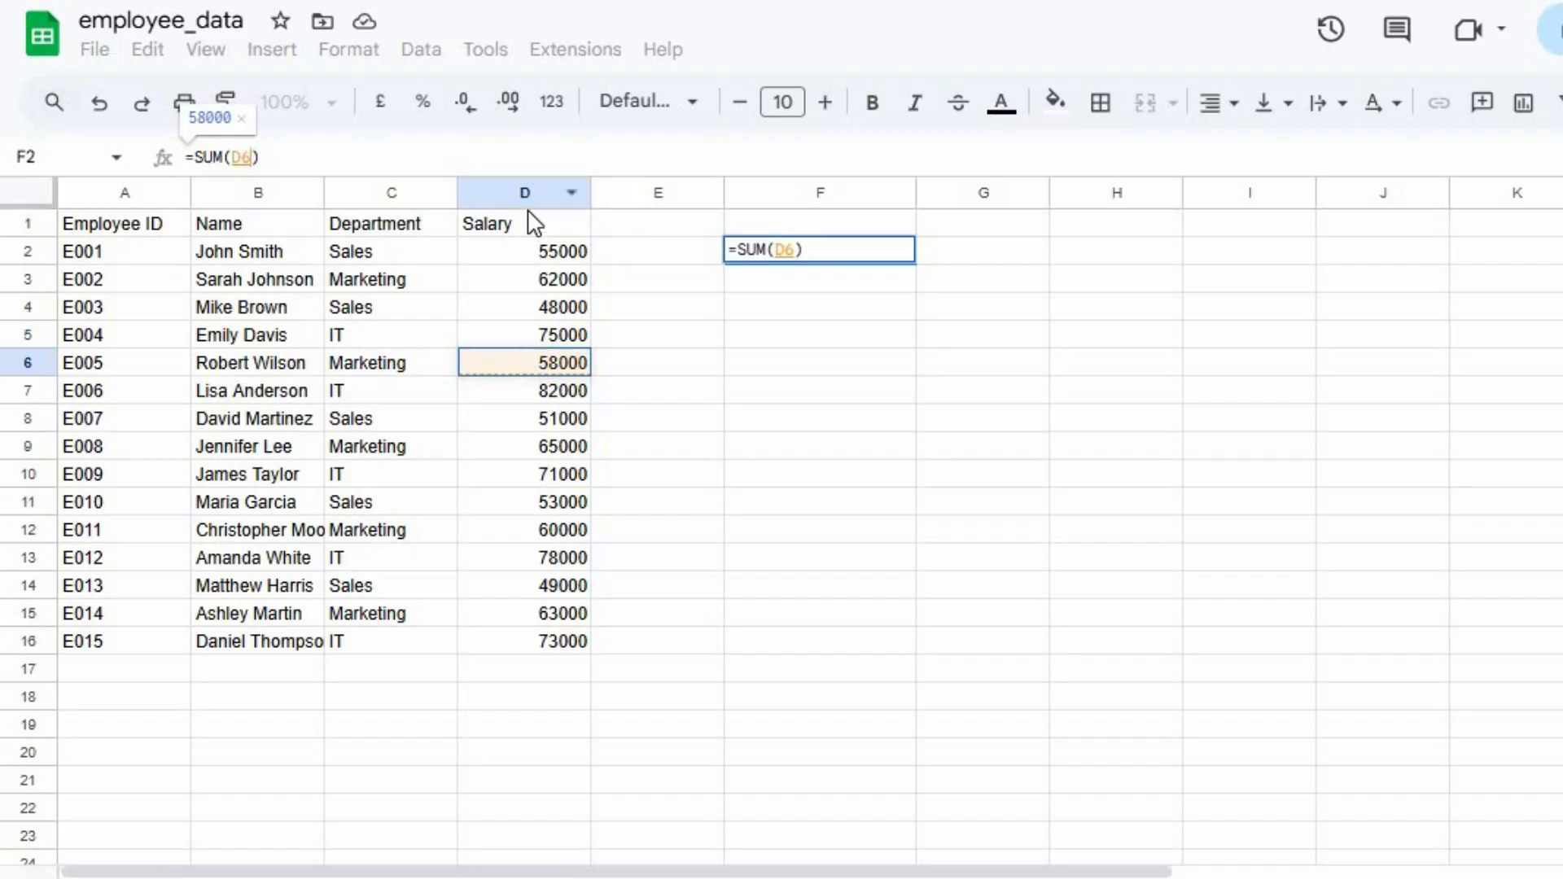
pyautogui.click(526, 197)
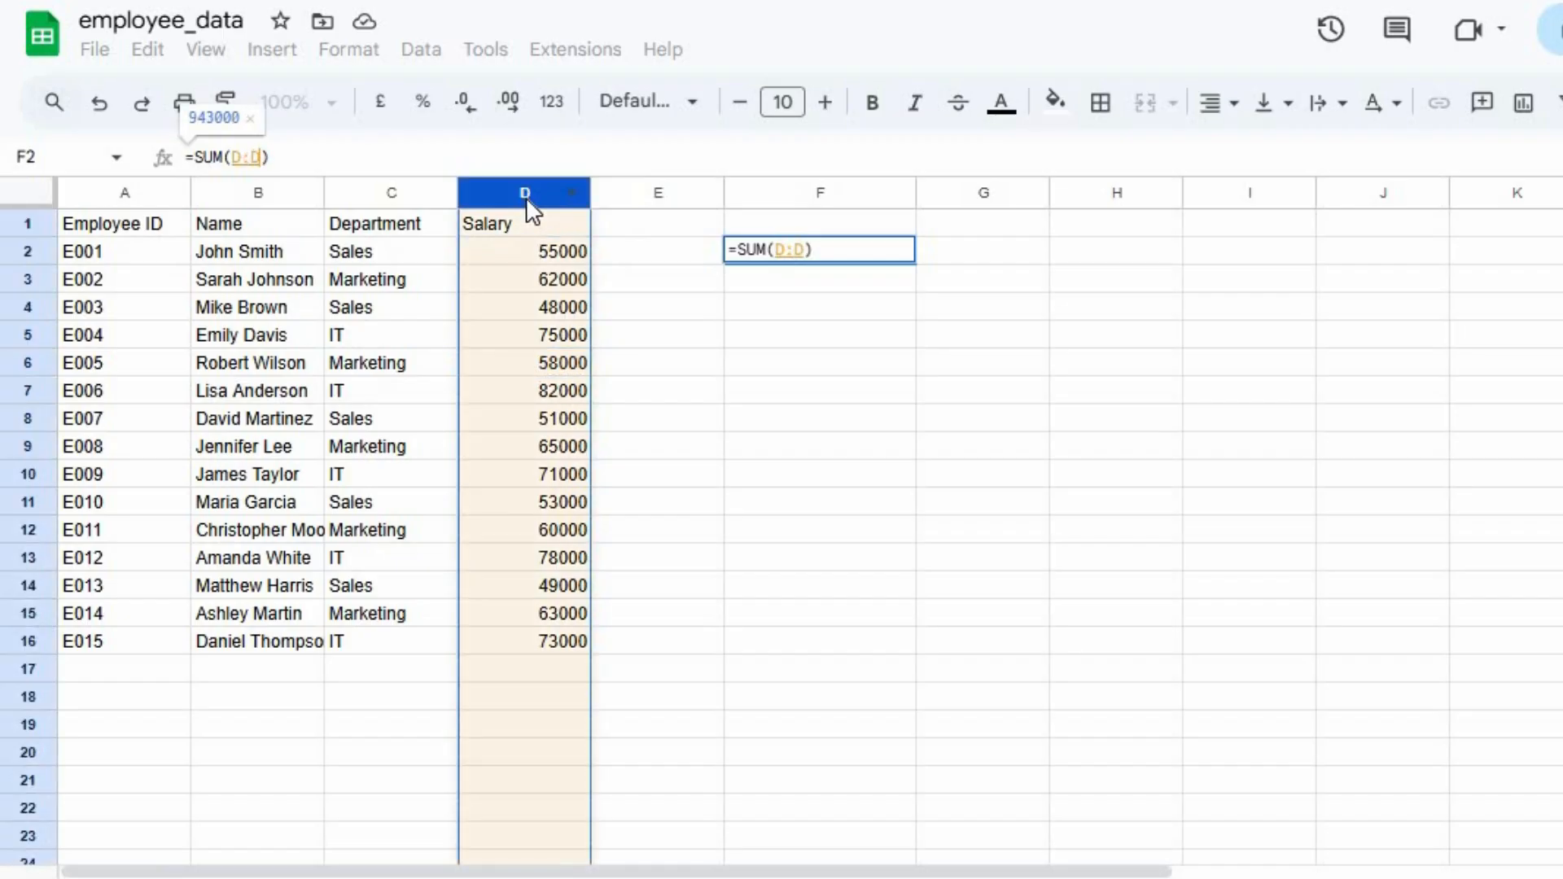
pyautogui.click(303, 158)
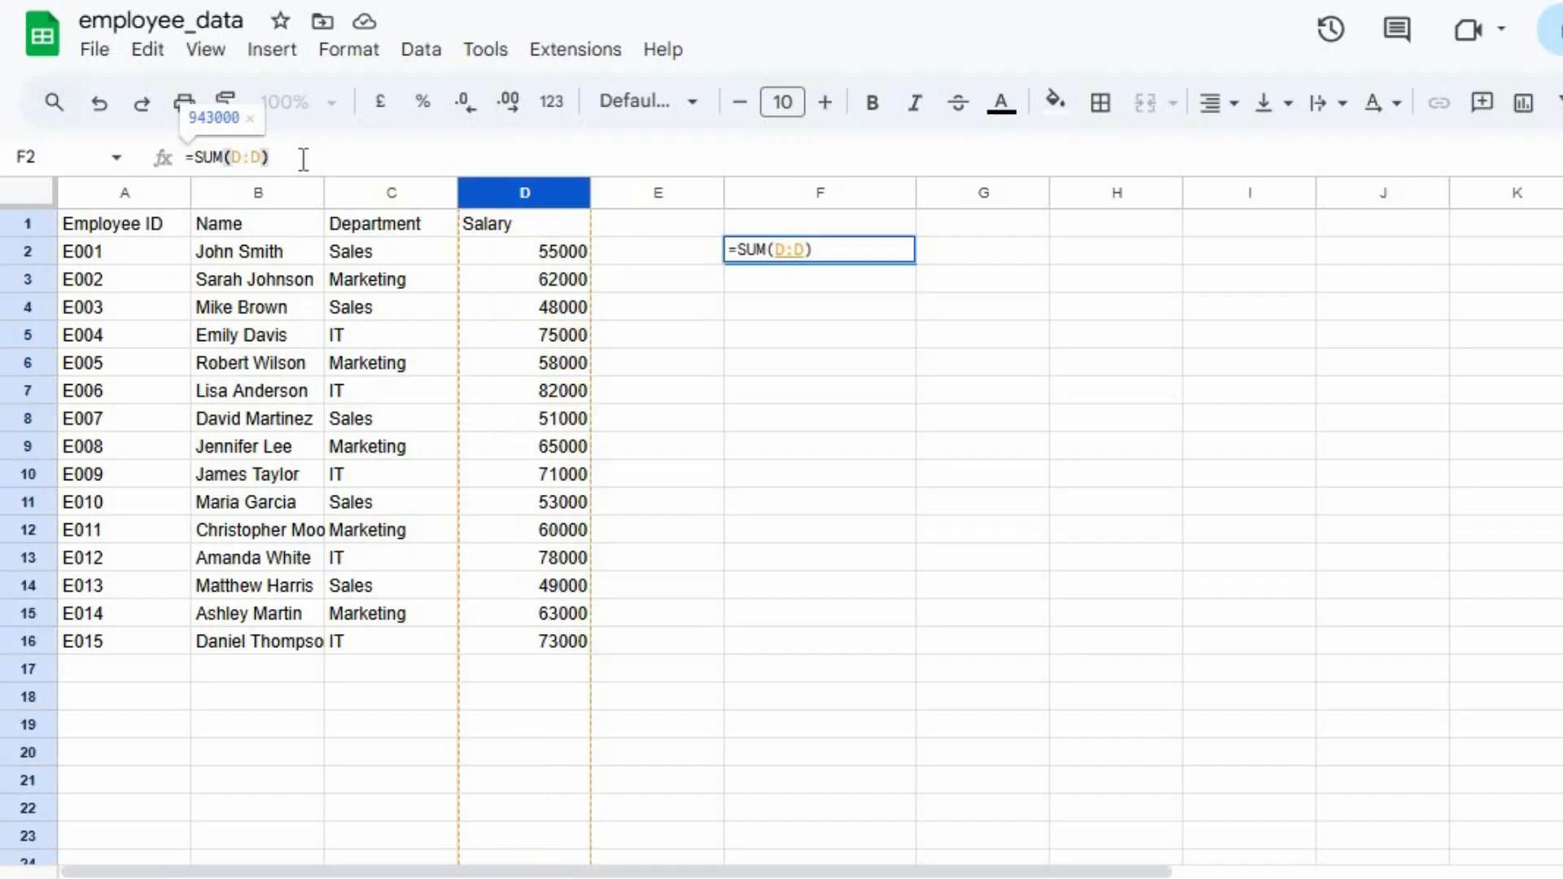
pyautogui.press('Return')
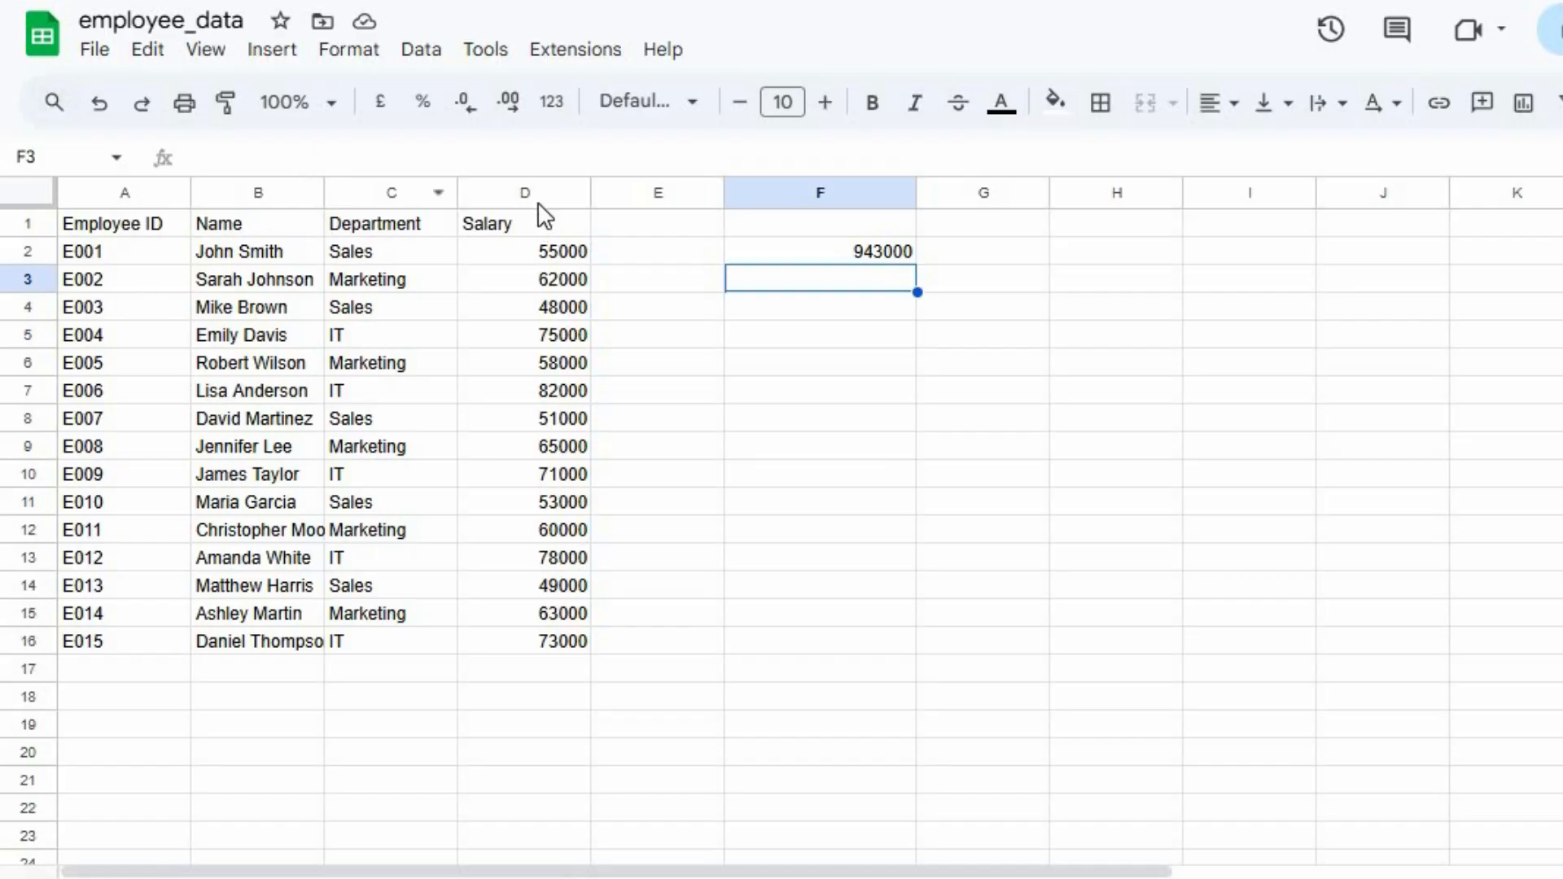
# - Enter =SUMIF(C:C,"Sales",D:D) in cell F3 to total the Sales department's salaries
pyautogui.click(548, 159)
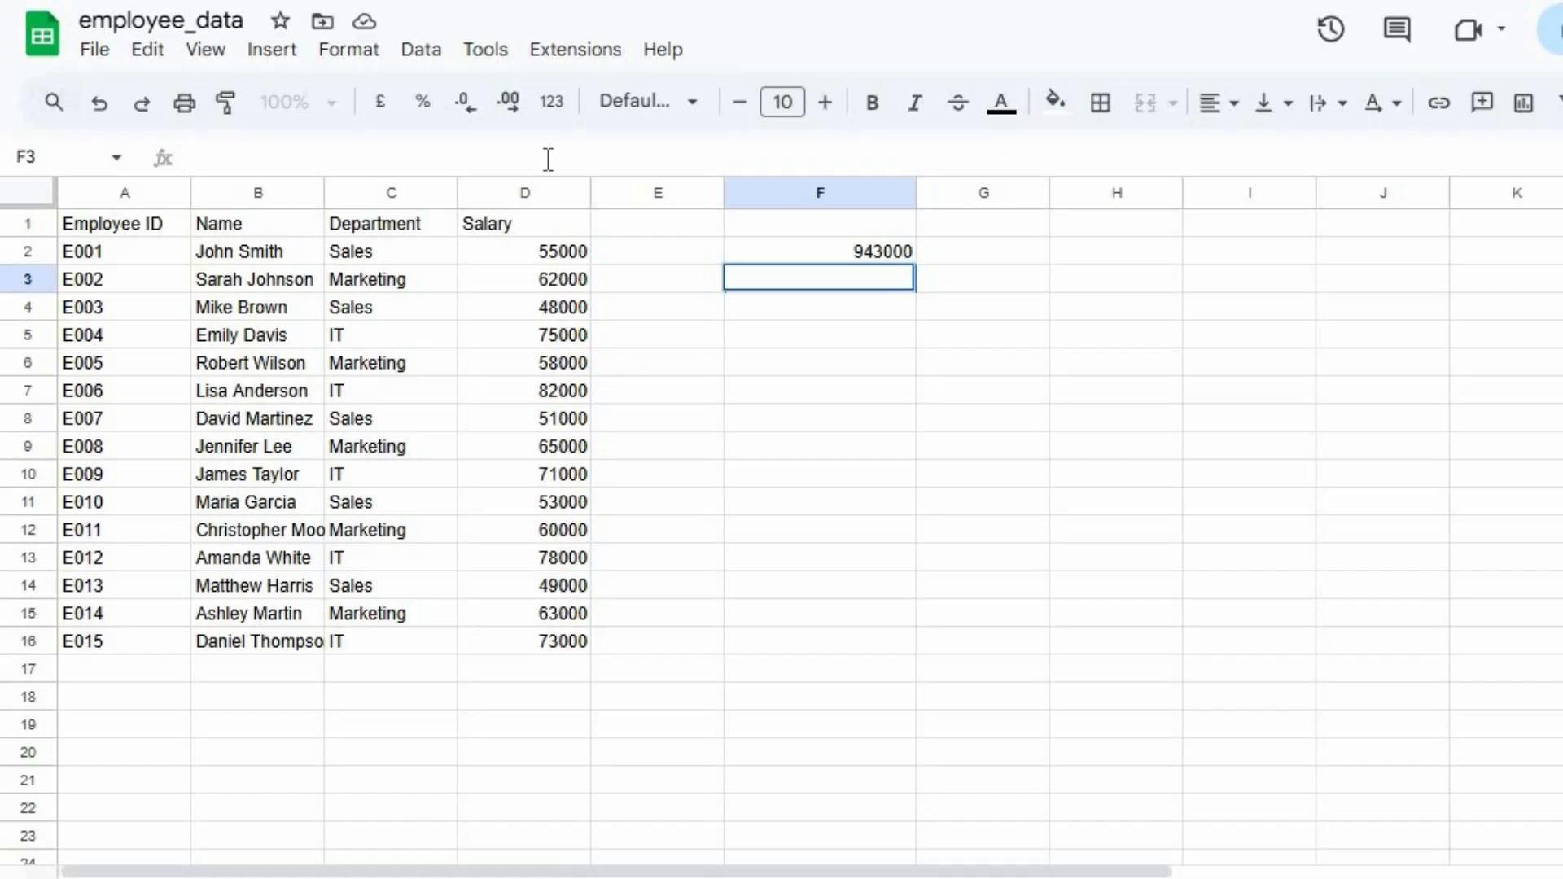
pyautogui.write('=')
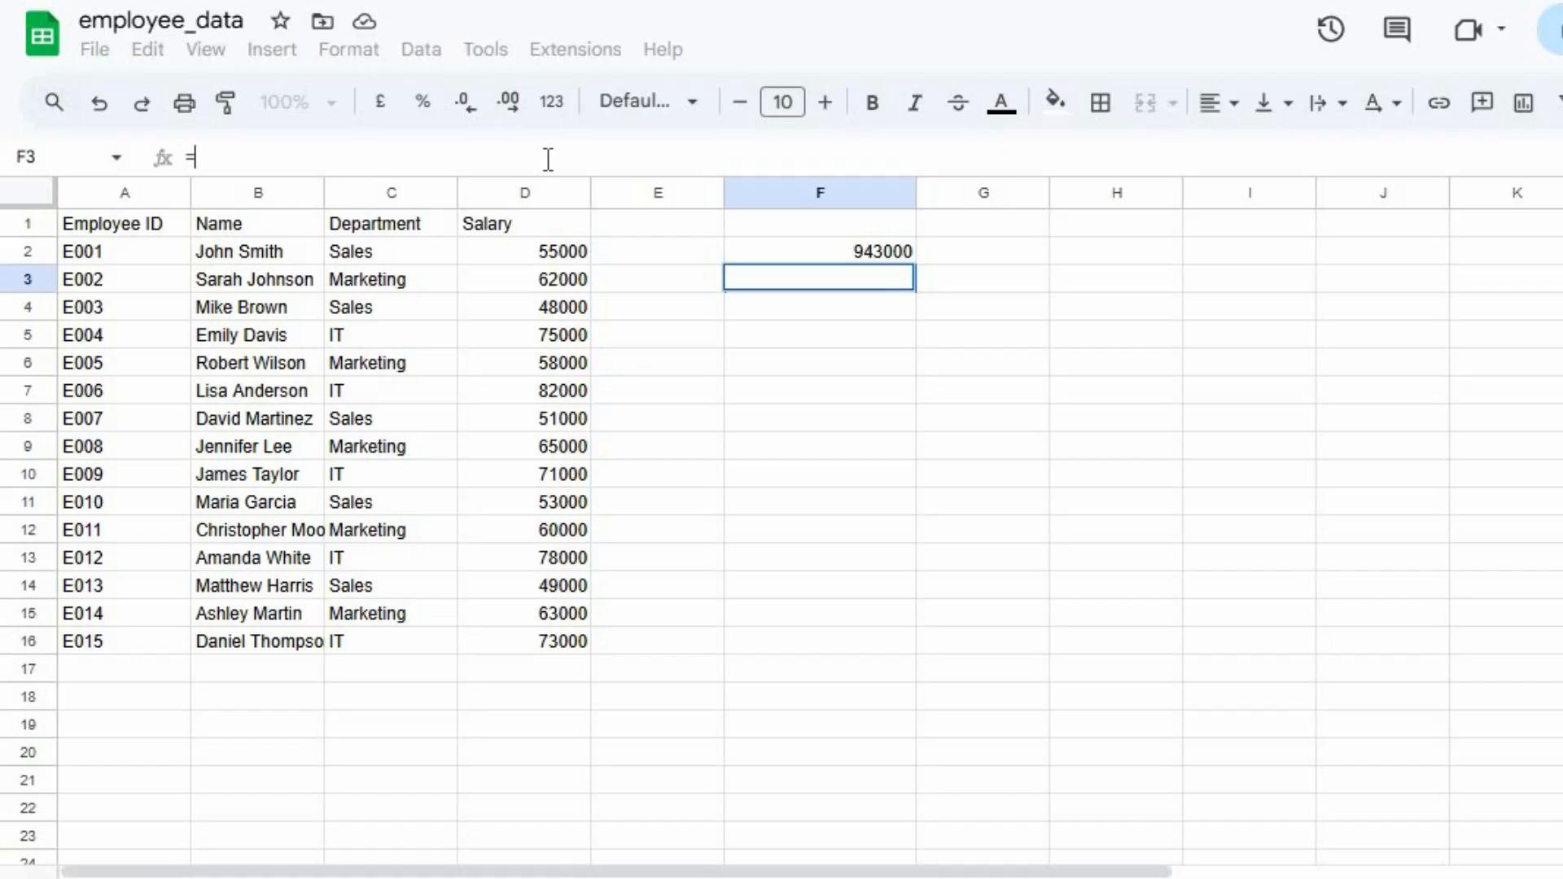
pyautogui.write('sumif')
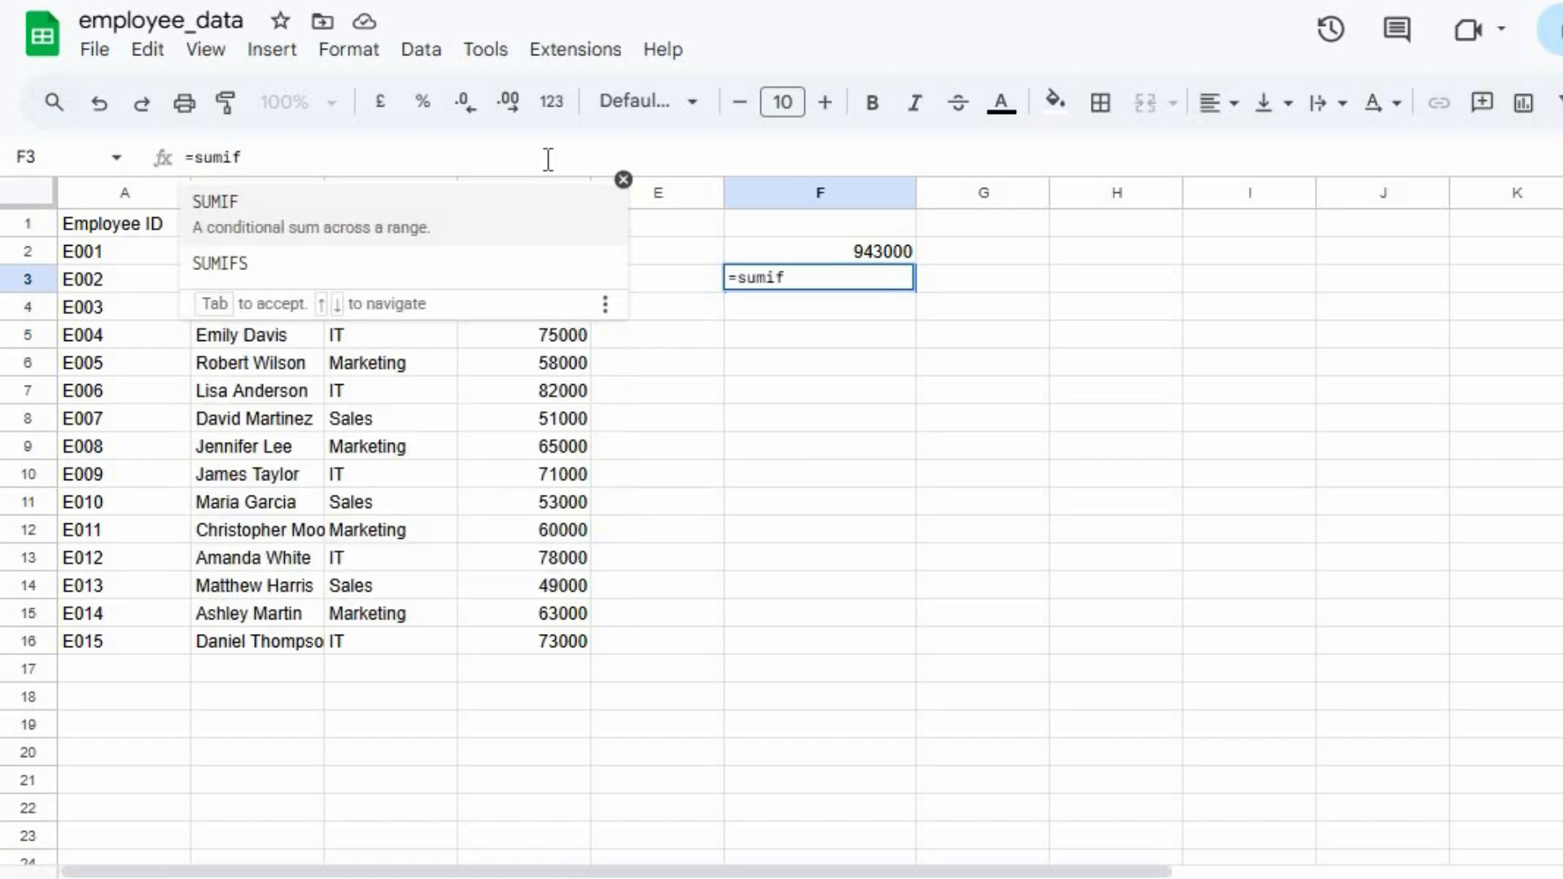
pyautogui.press('Tab')
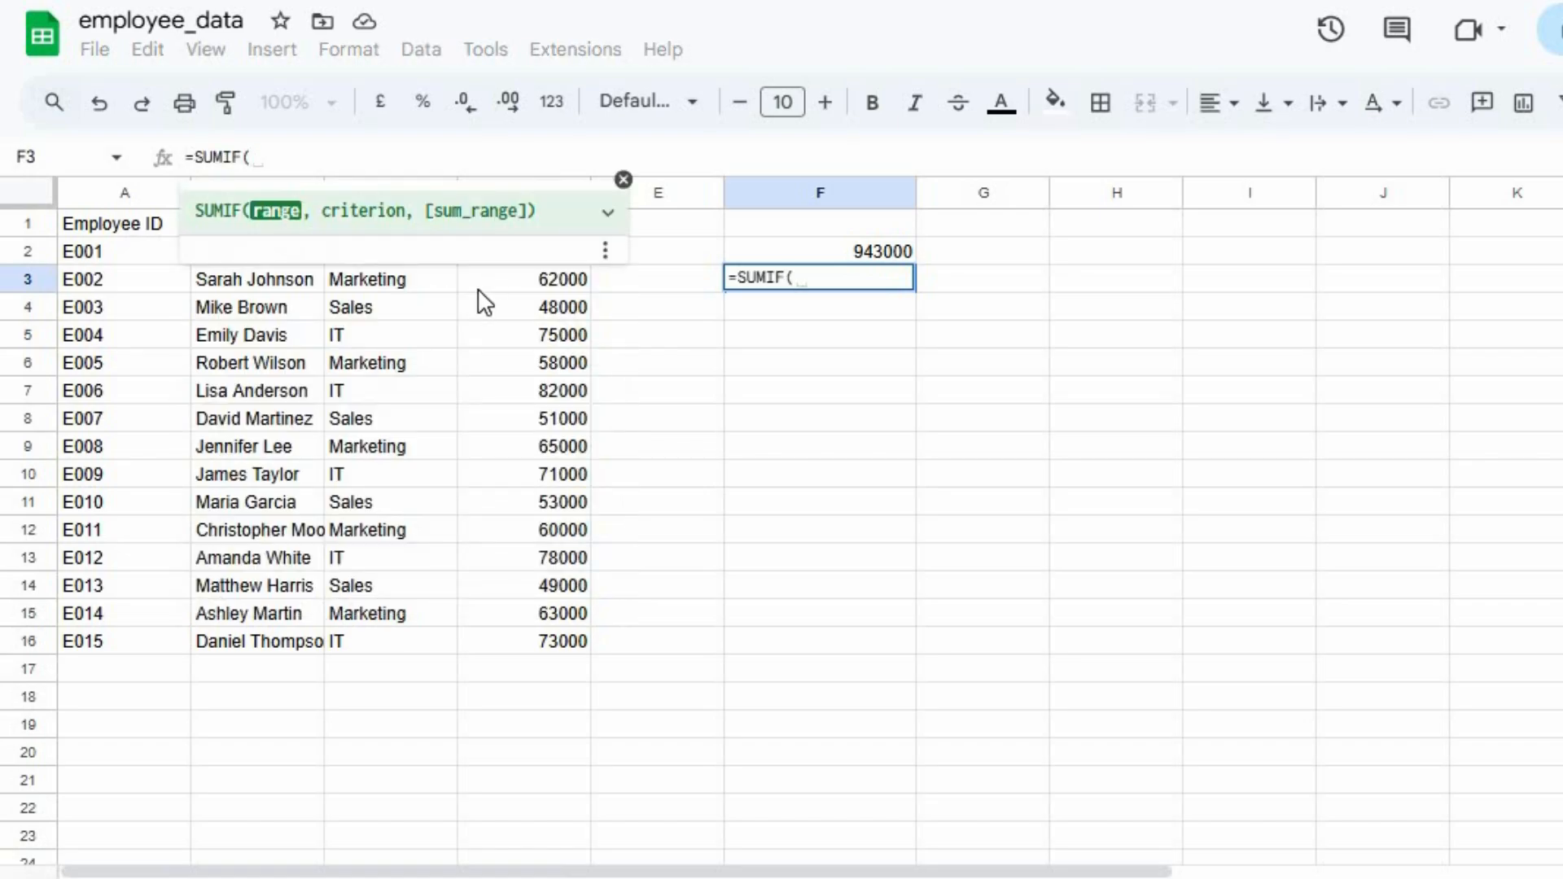
pyautogui.click(451, 307)
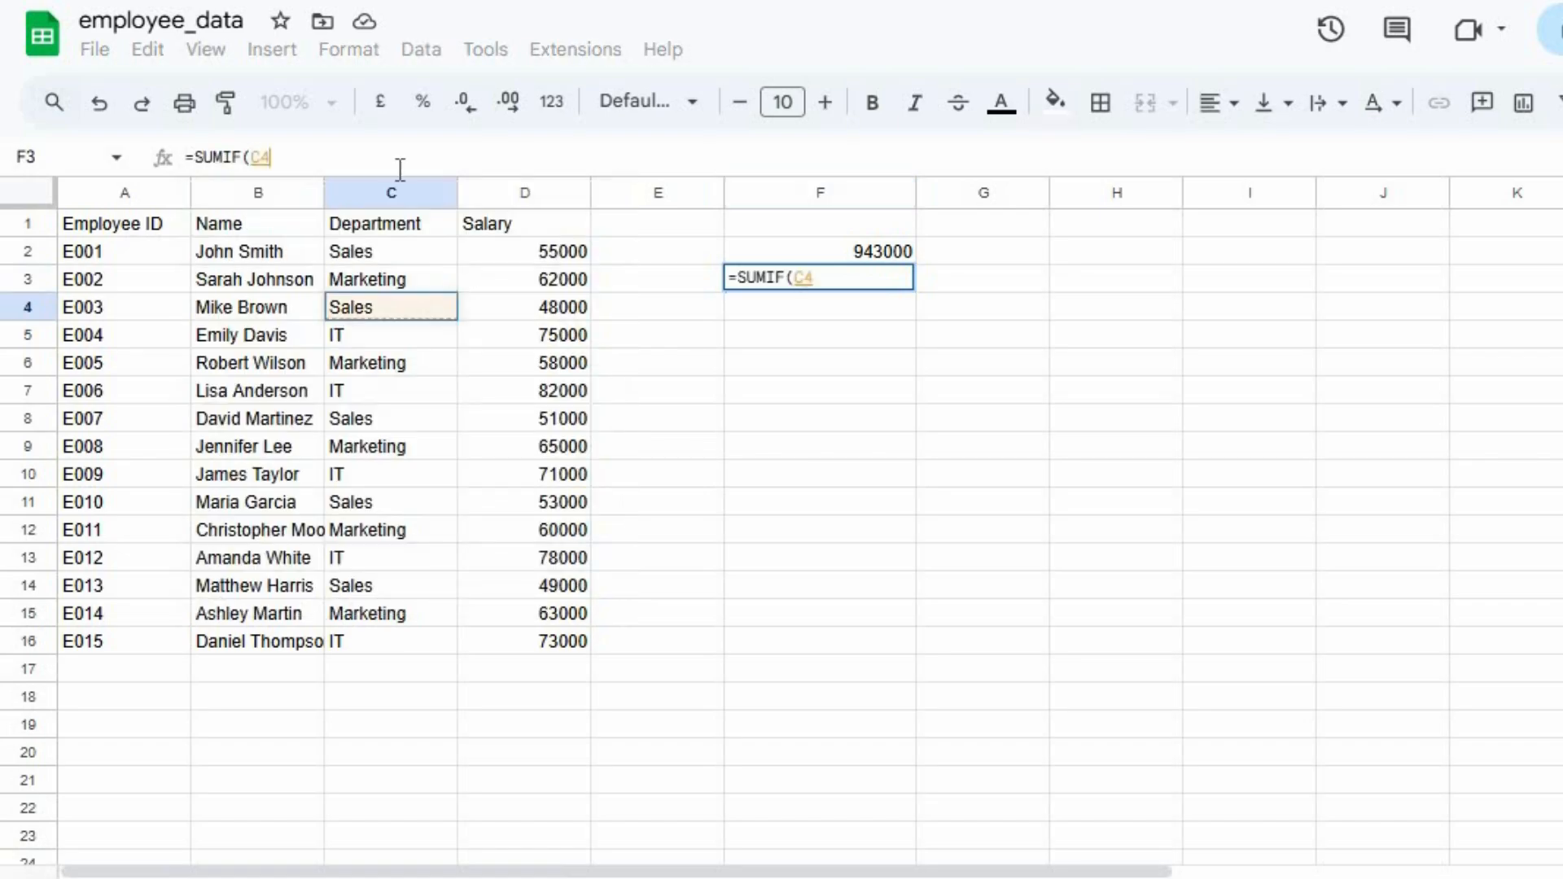
pyautogui.click(409, 193)
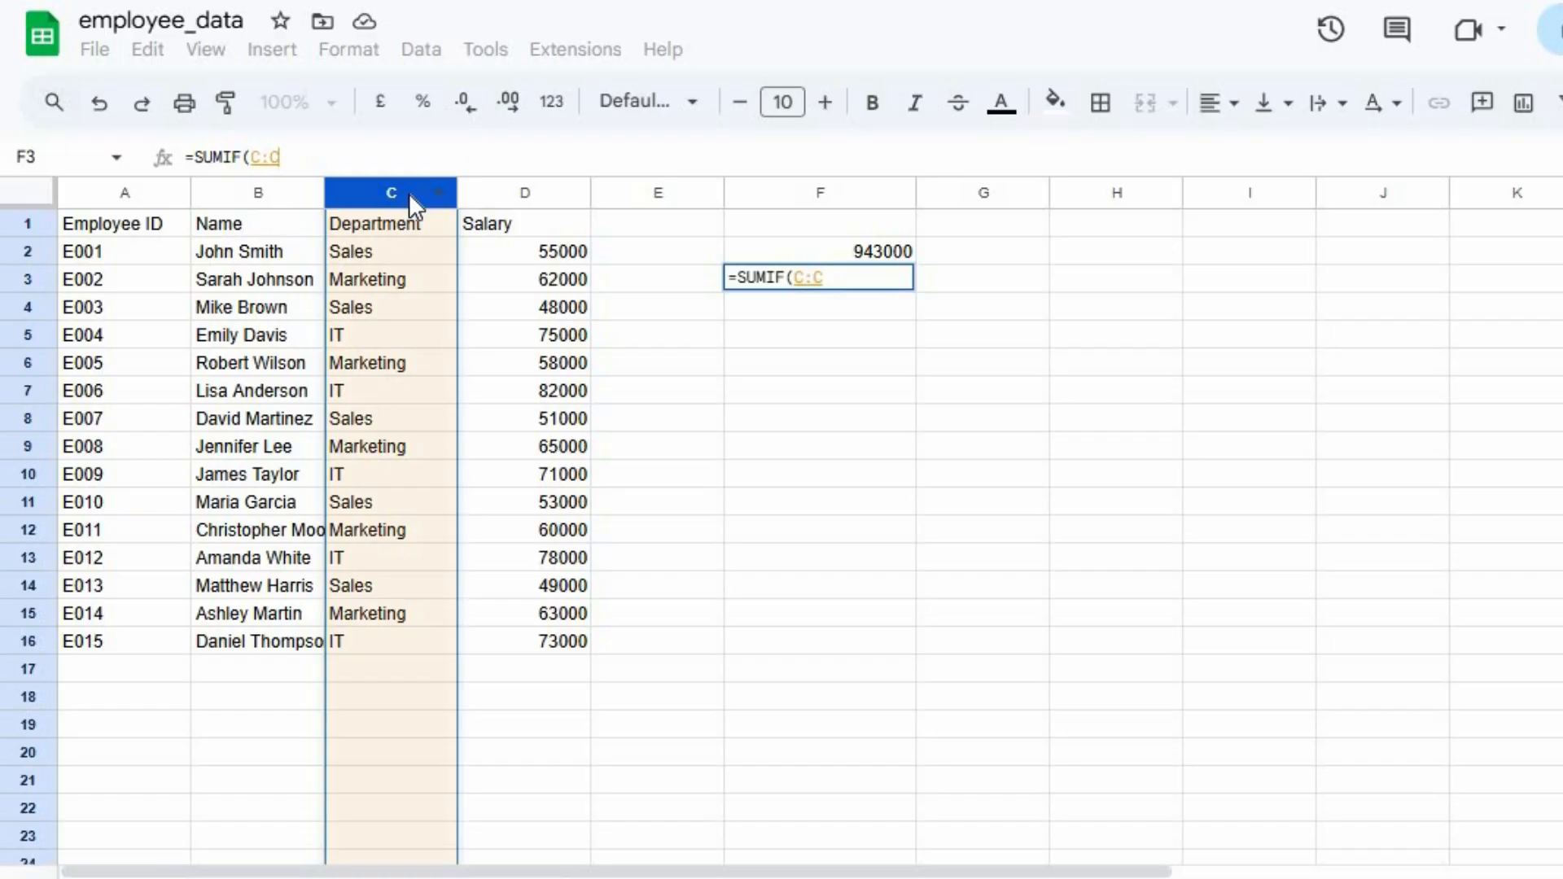
pyautogui.write(',')
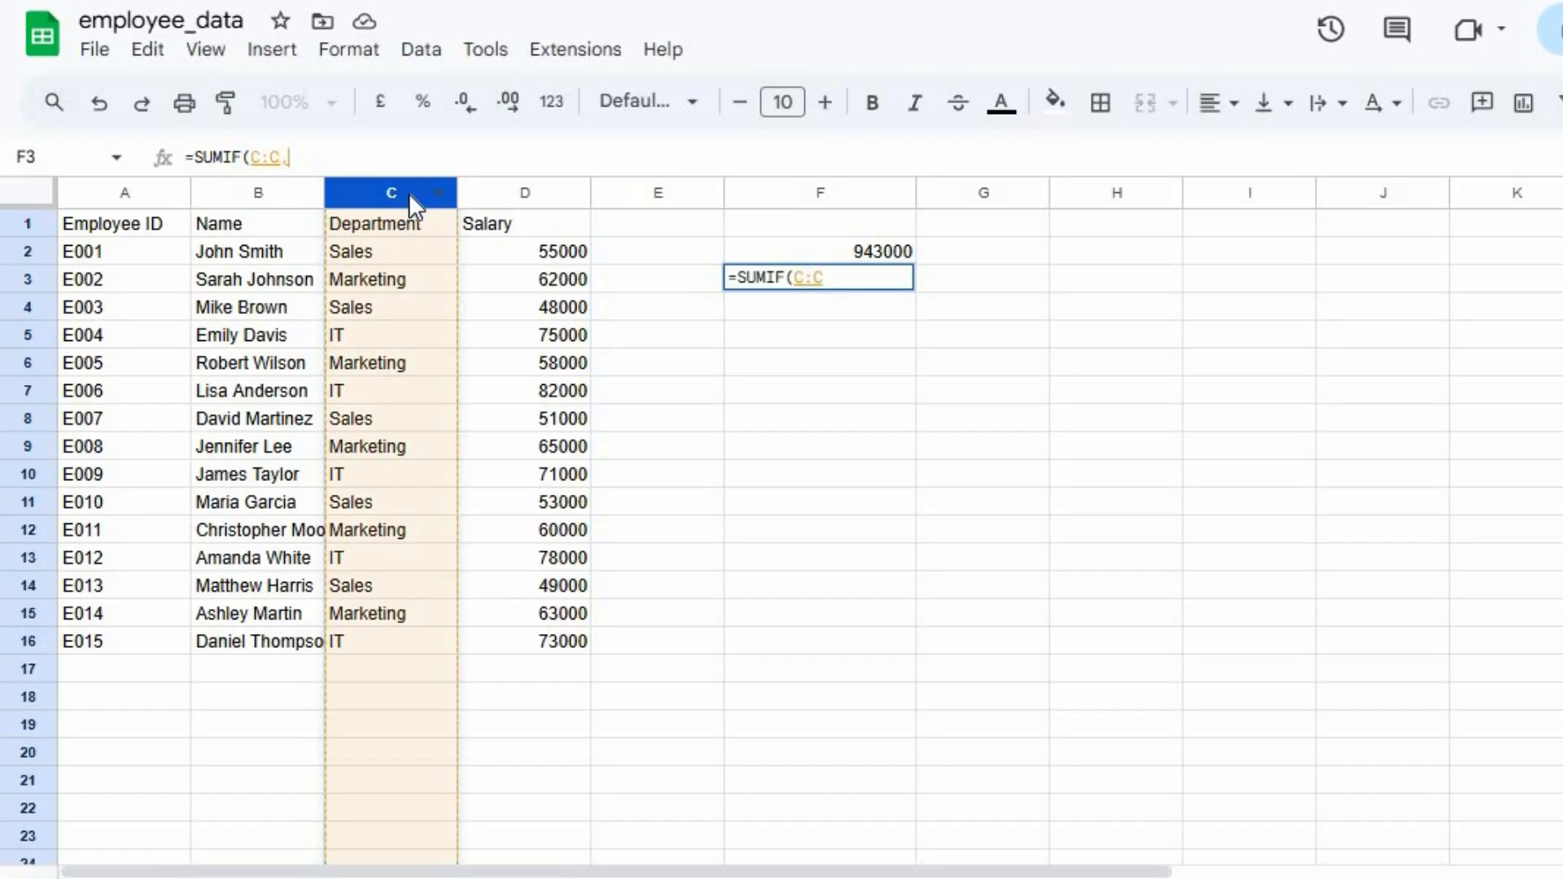
pyautogui.write('"')
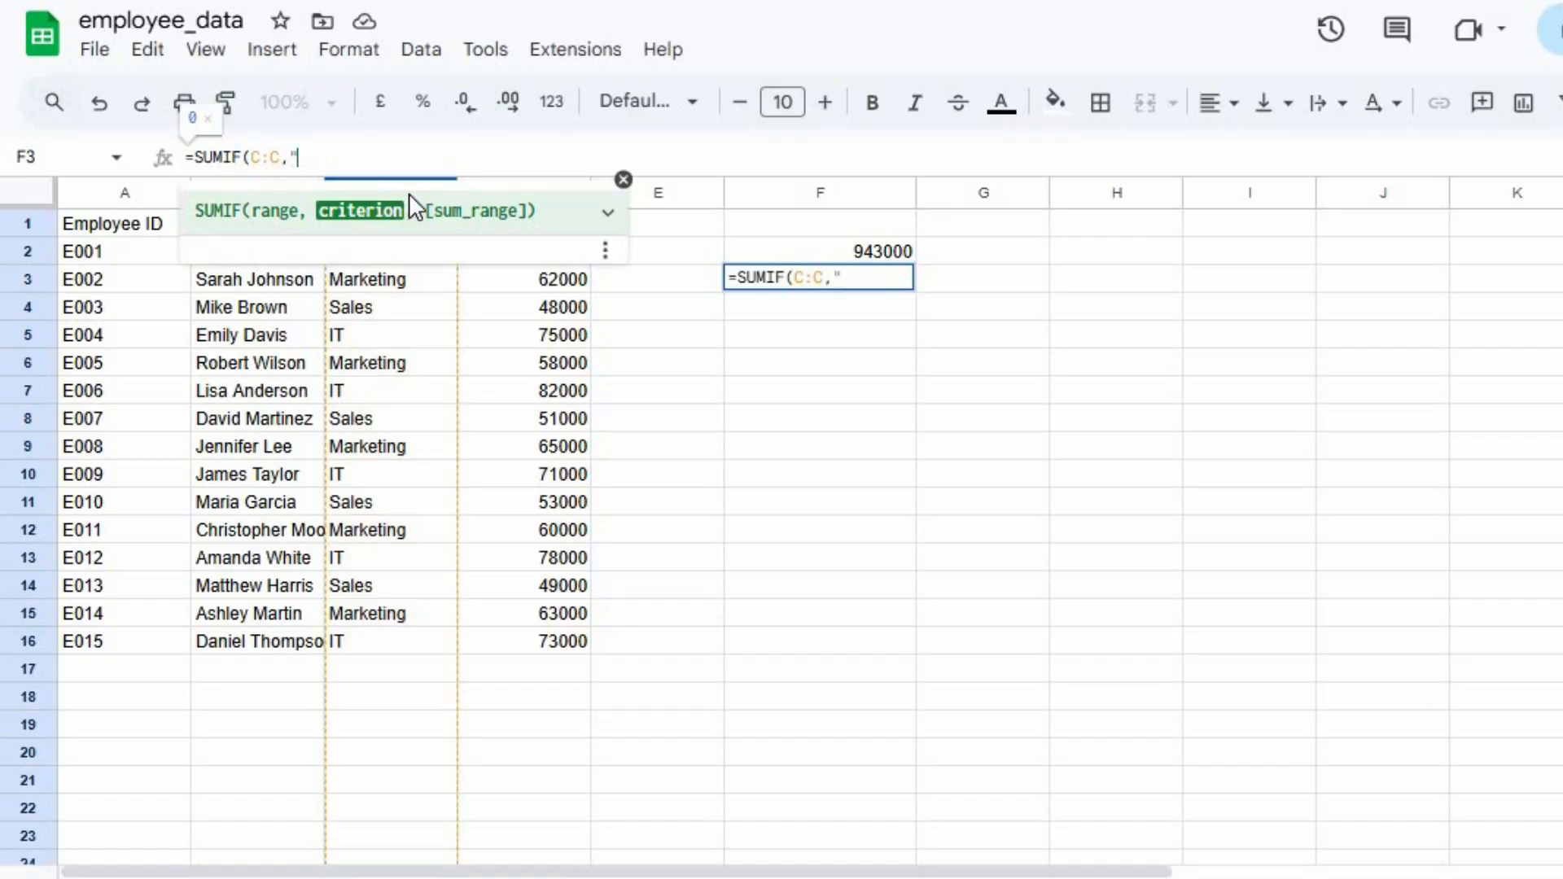
pyautogui.write('"Sales')
pyautogui.press('Right')
pyautogui.write(',')
pyautogui.click(553, 440)
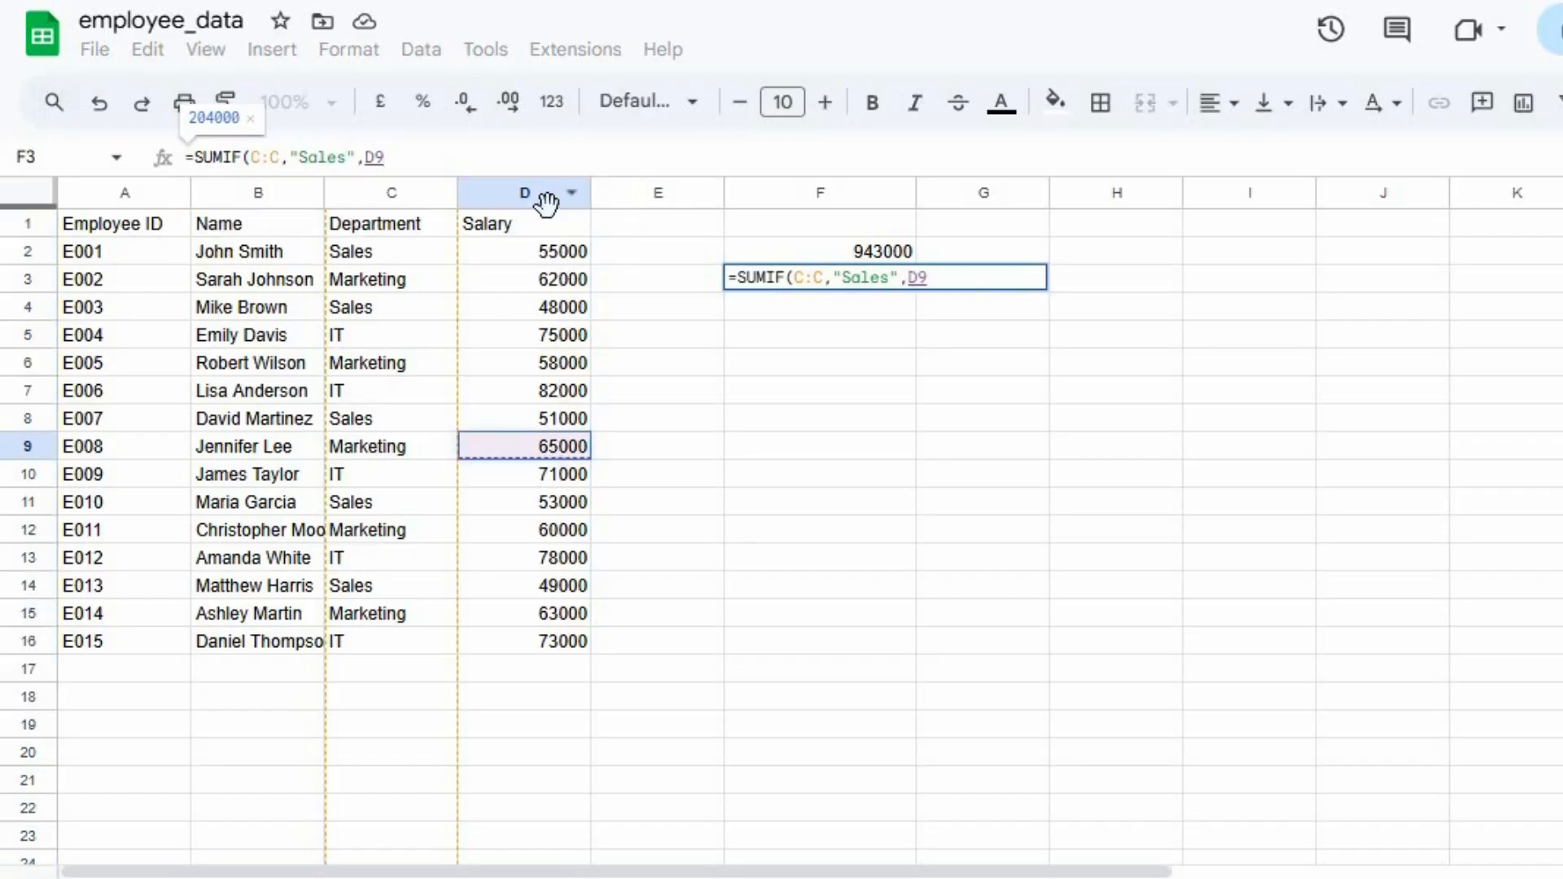
pyautogui.click(546, 192)
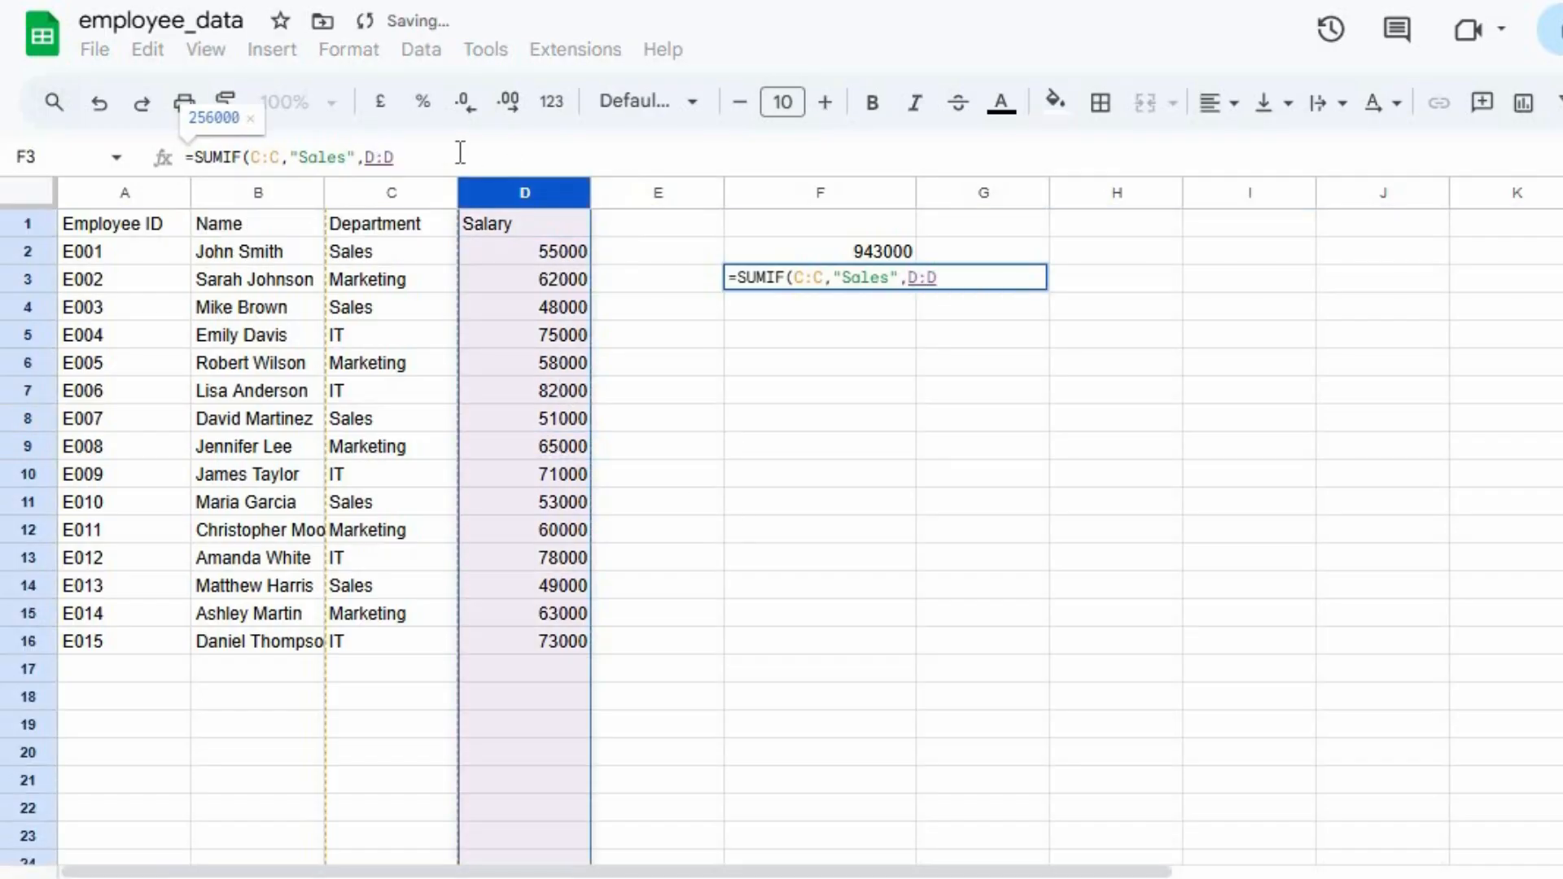
pyautogui.write(')')
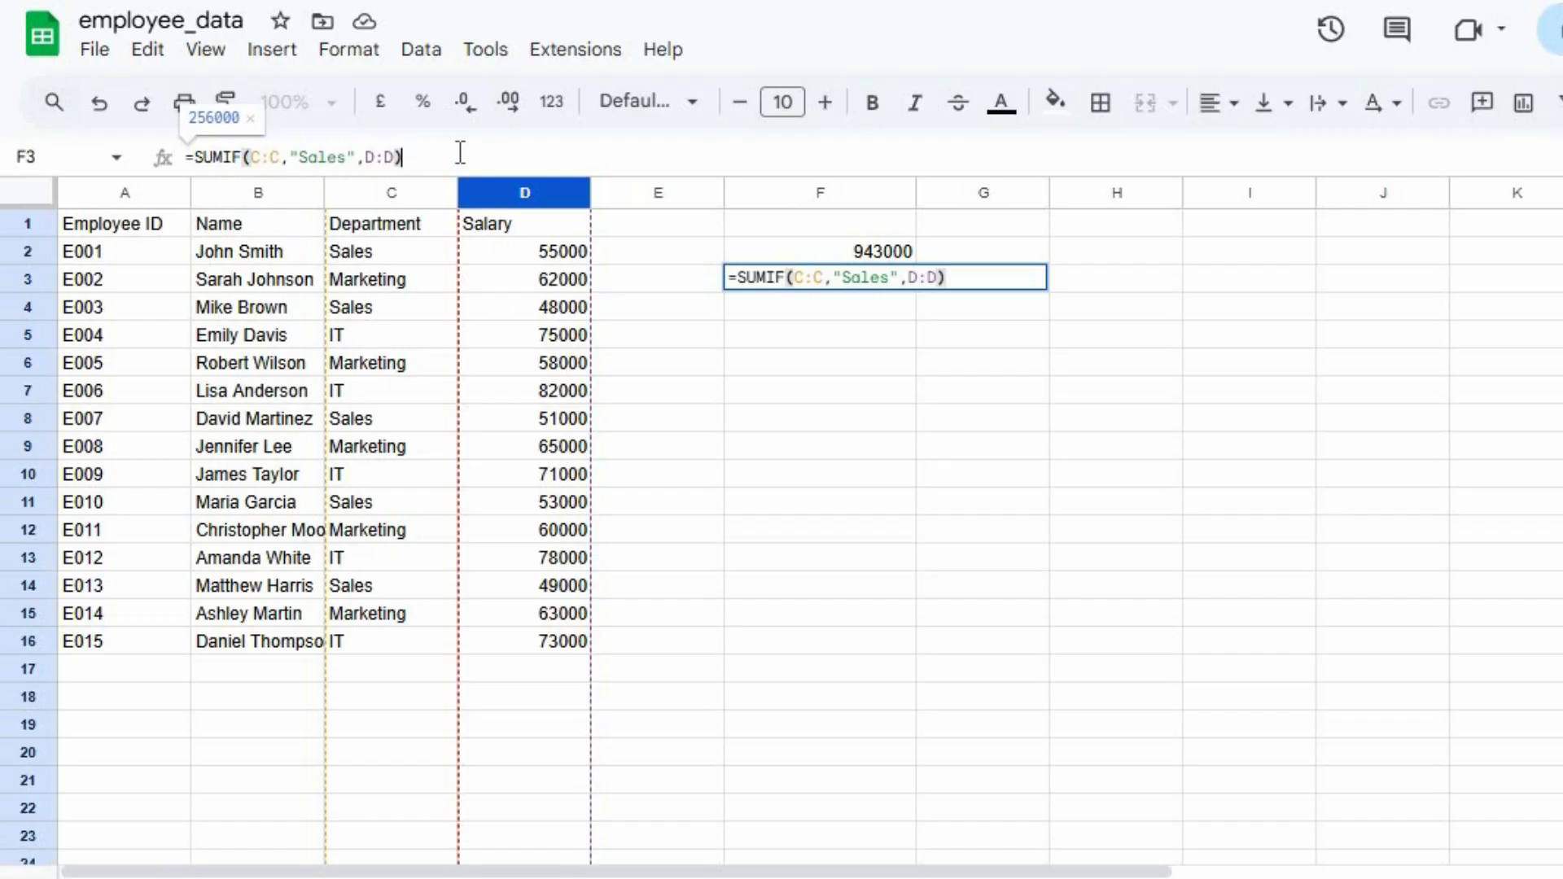
pyautogui.press('Return')
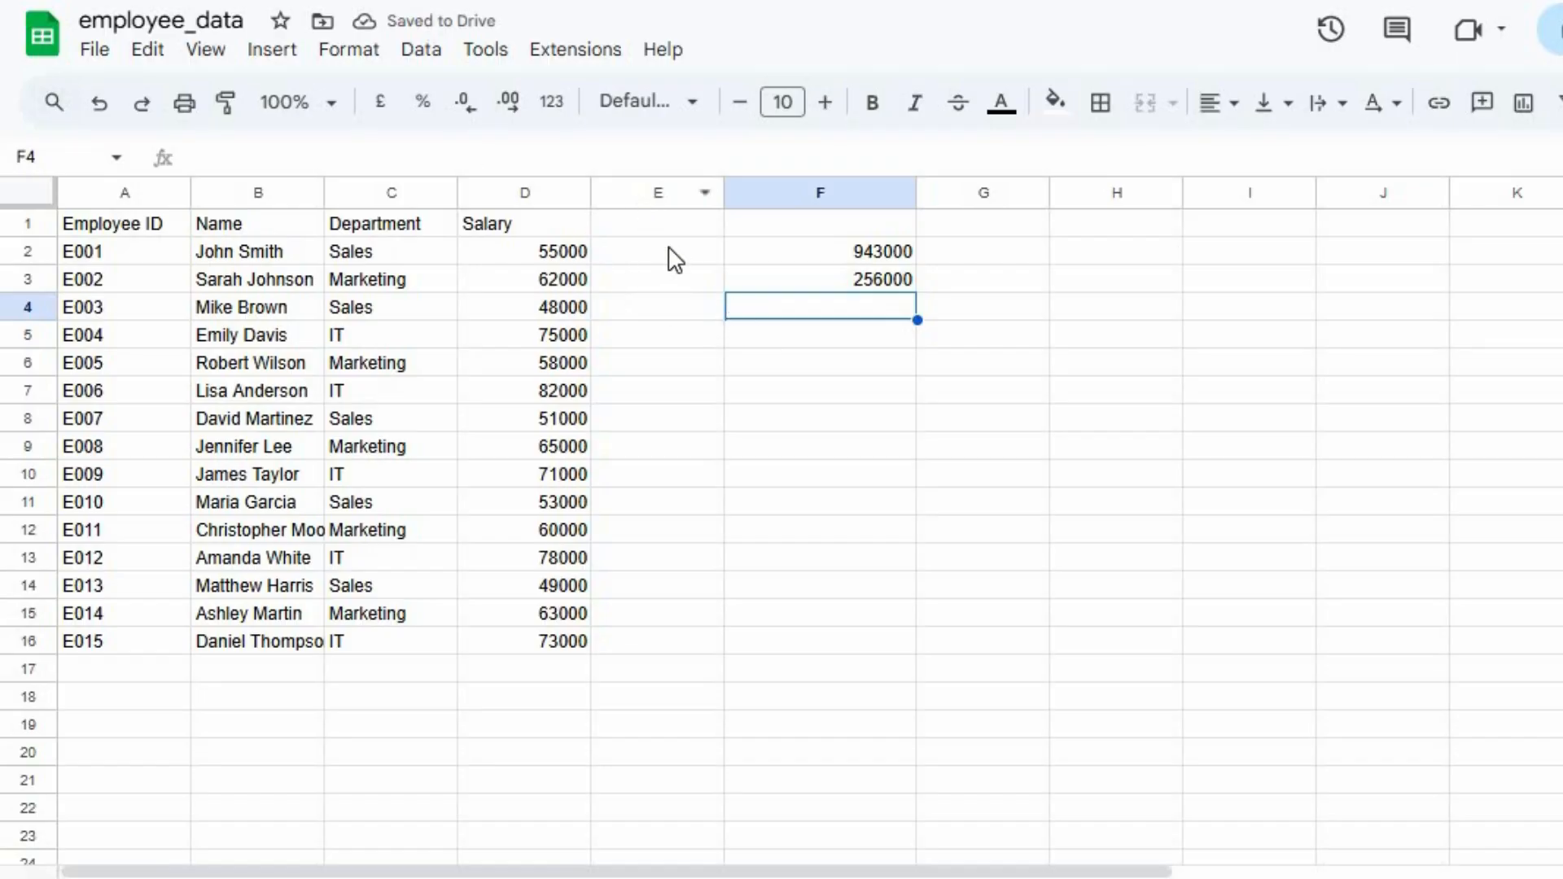
# - Enter =SUMIF(C:C,"Marketing",D:D) in cell F4 to total the Marketing department's salaries
pyautogui.click(647, 156)
pyautogui.write('=')
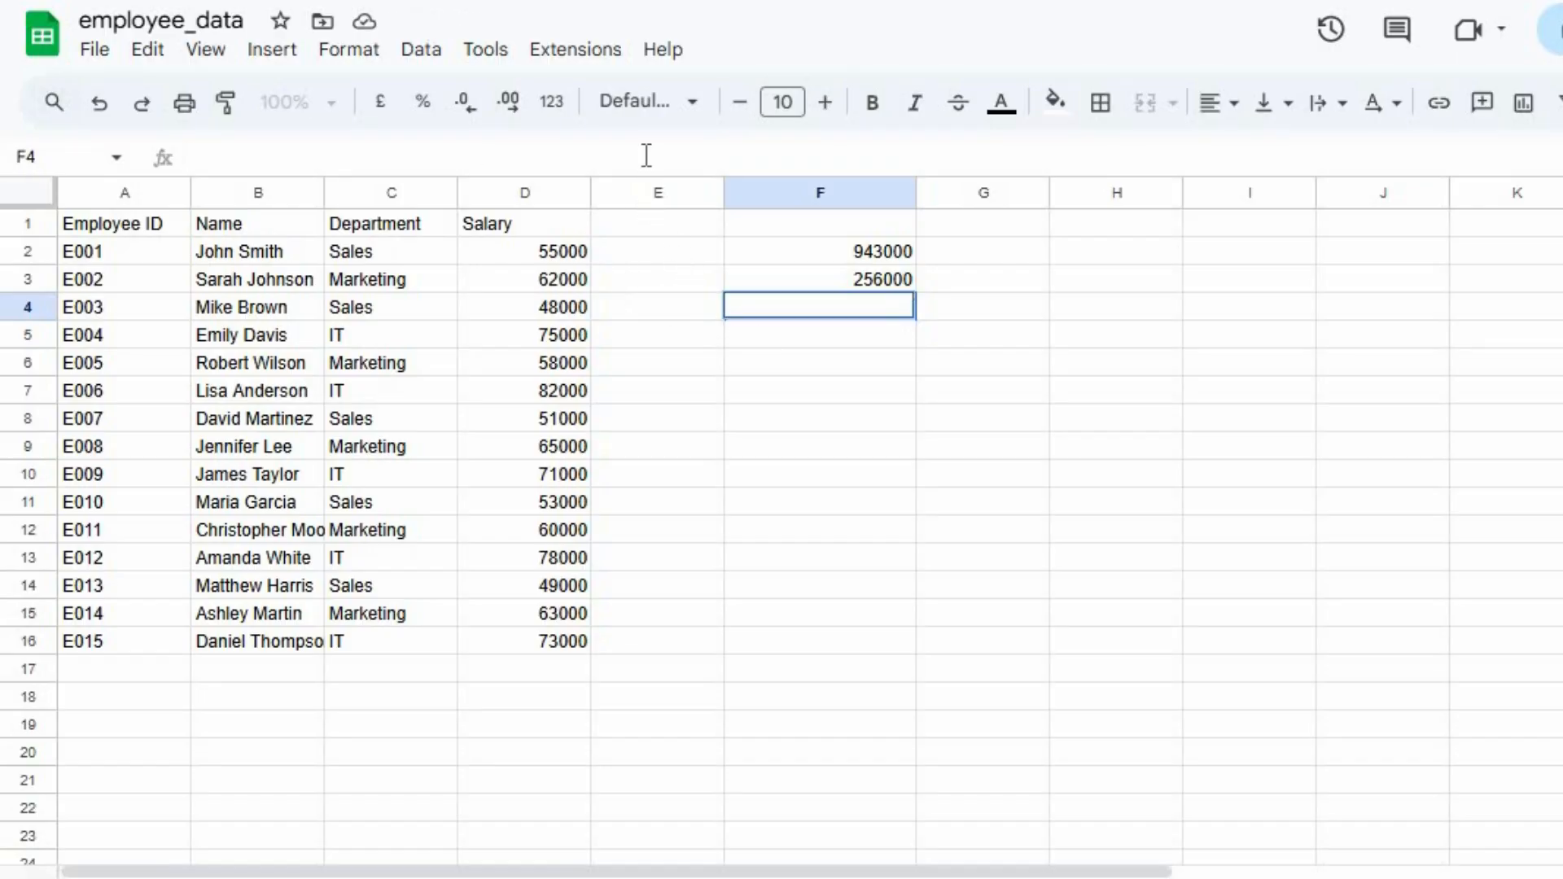
pyautogui.write('sum')
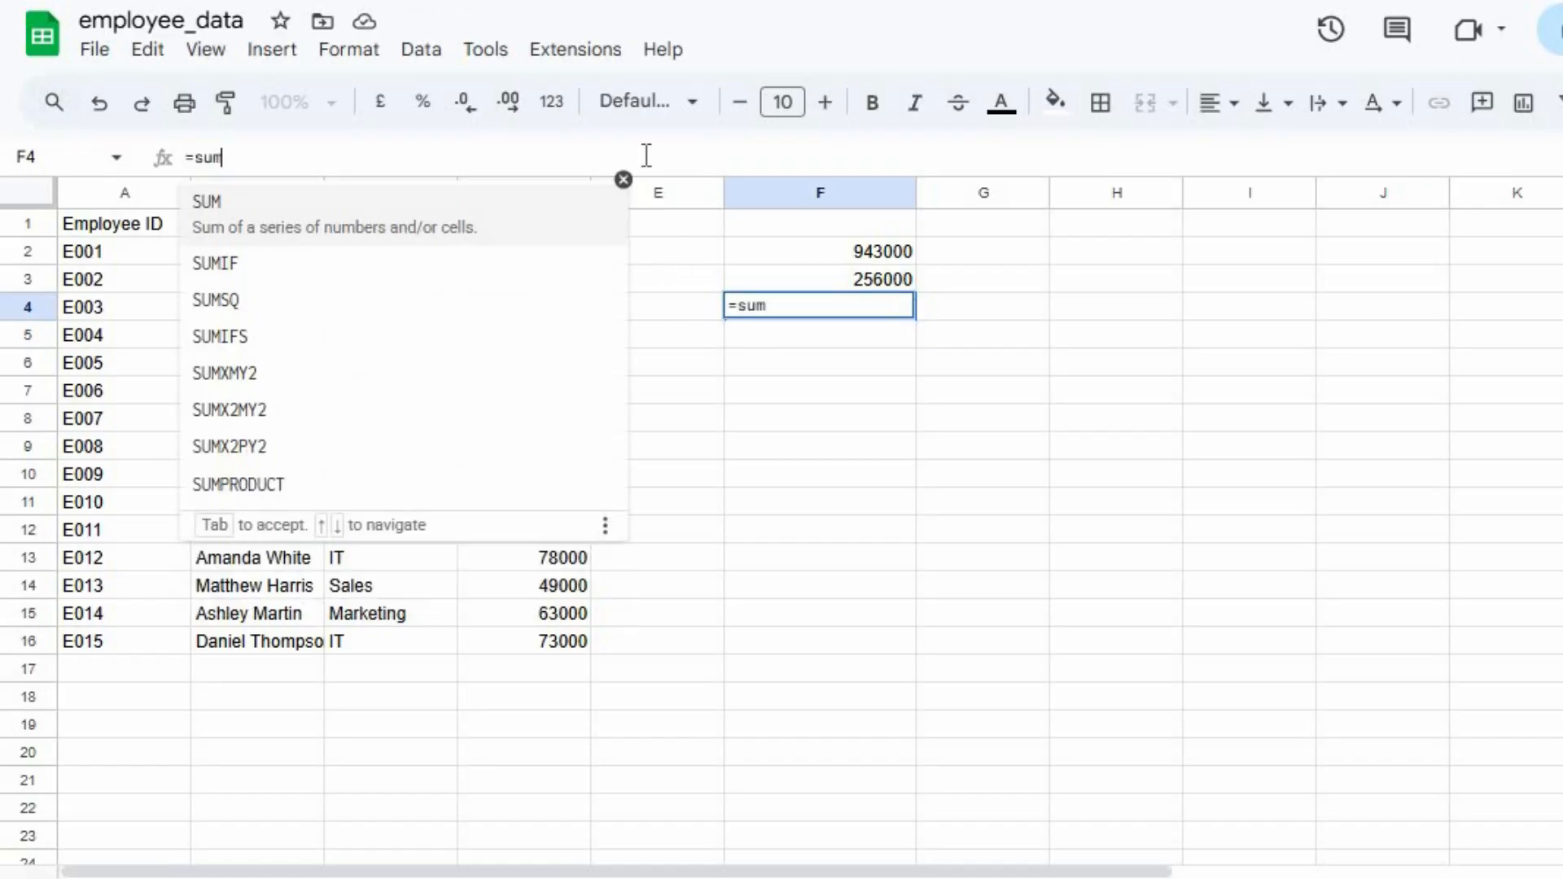
pyautogui.press('Down')
pyautogui.press('Tab')
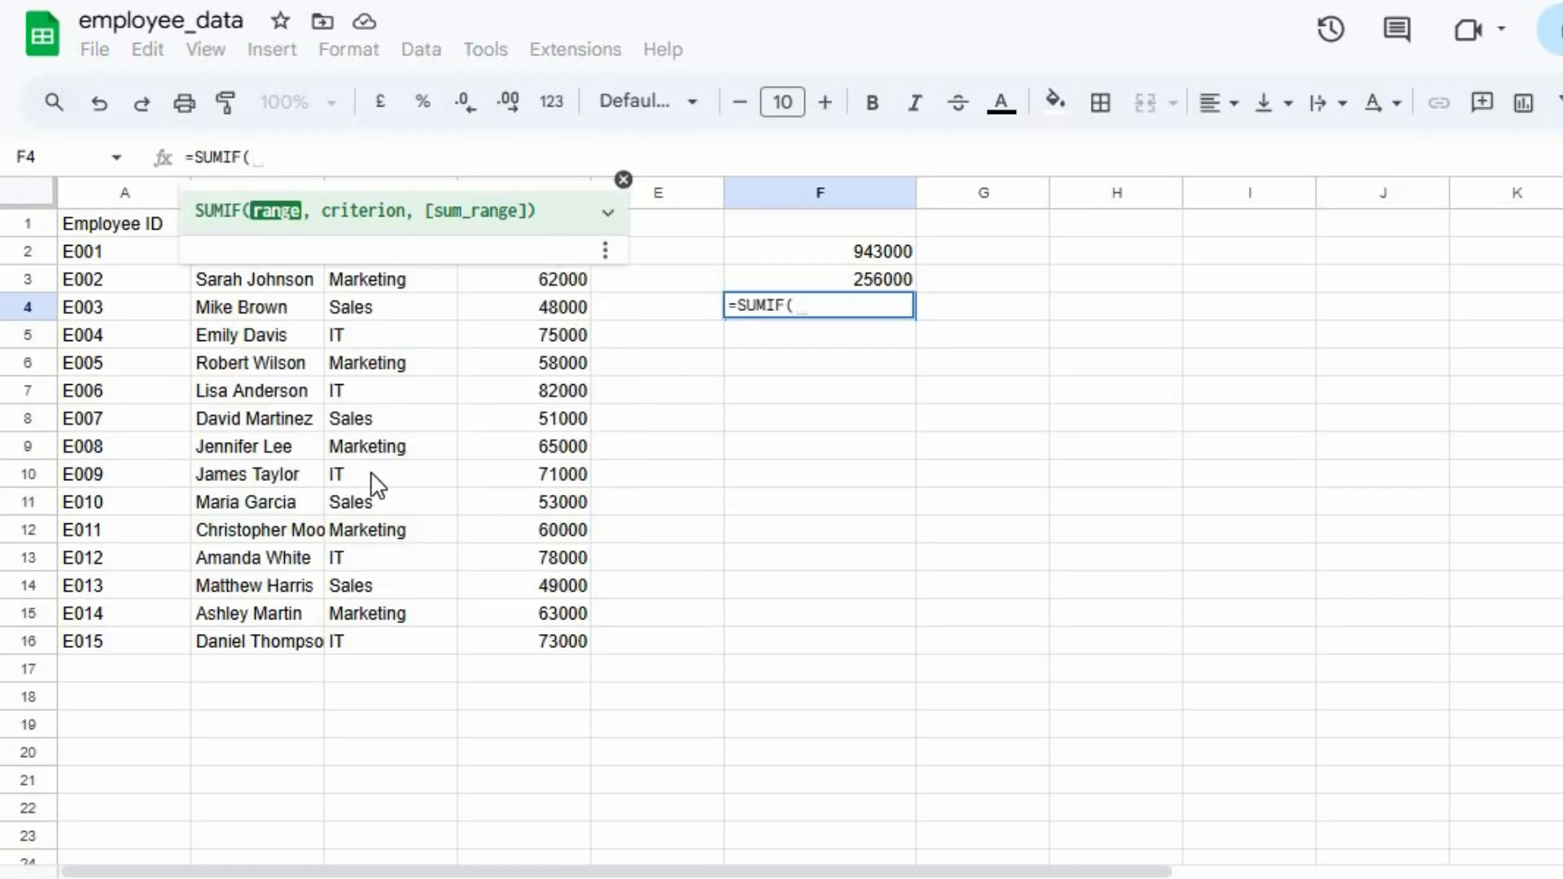
pyautogui.click(380, 195)
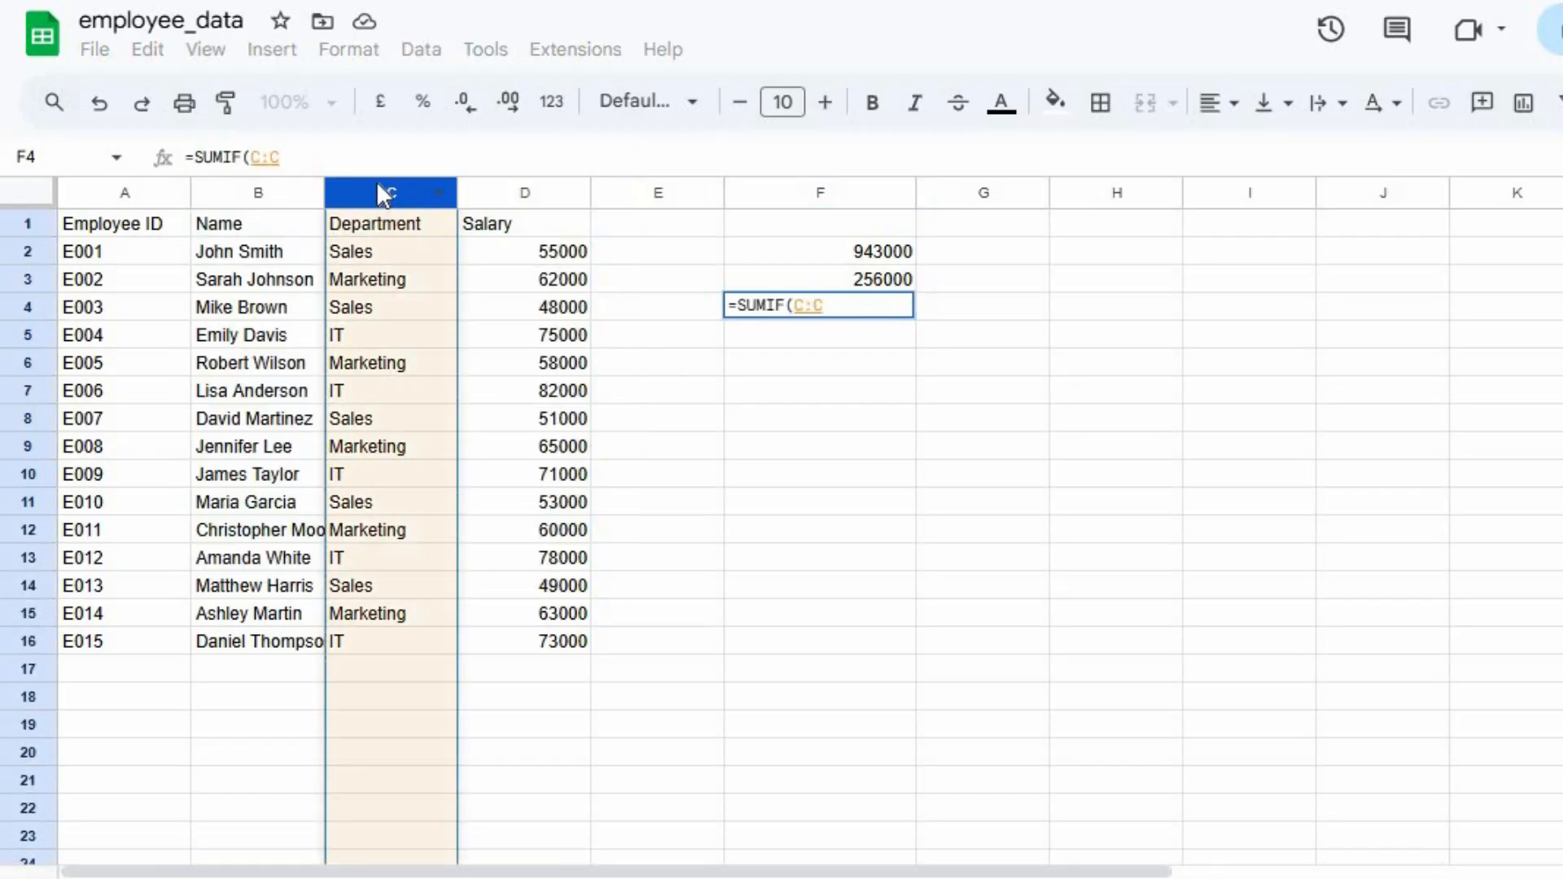
pyautogui.write(',')
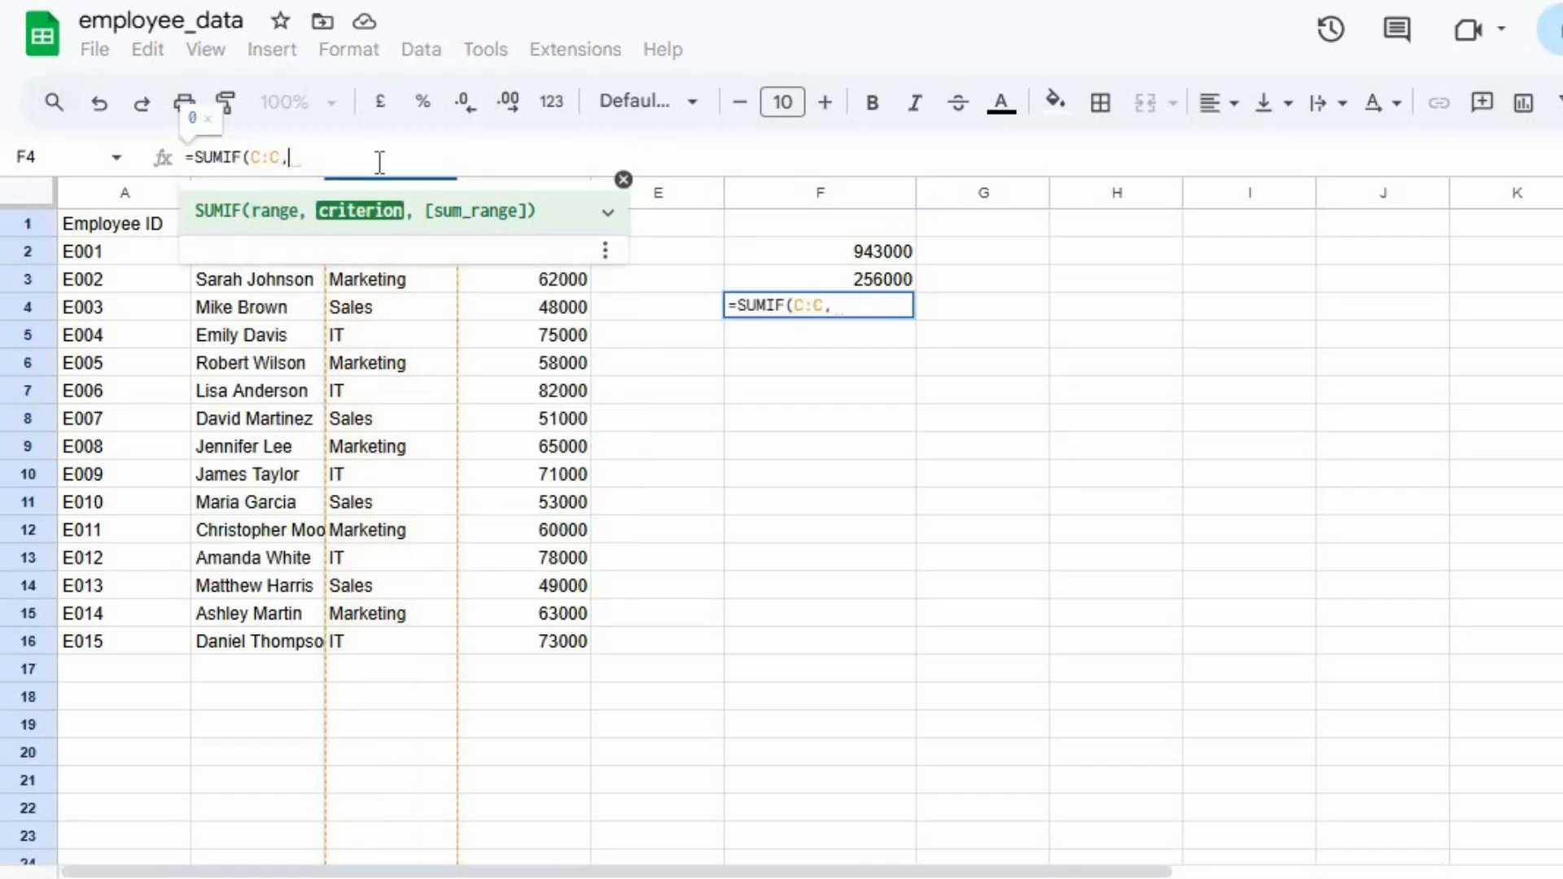
pyautogui.write('""')
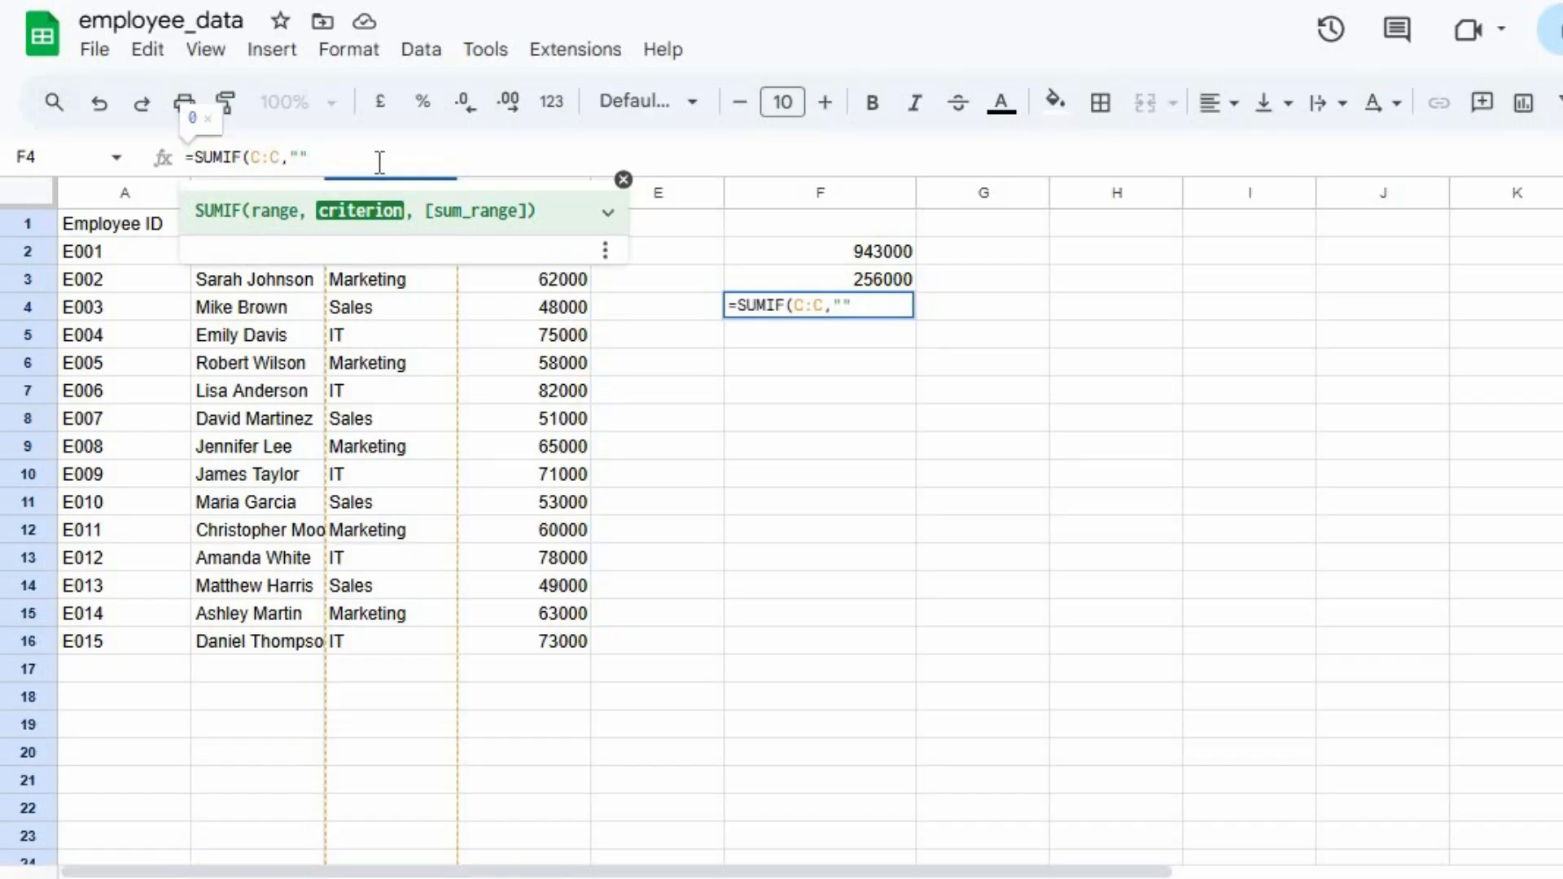
pyautogui.write('Mark')
pyautogui.write('eting')
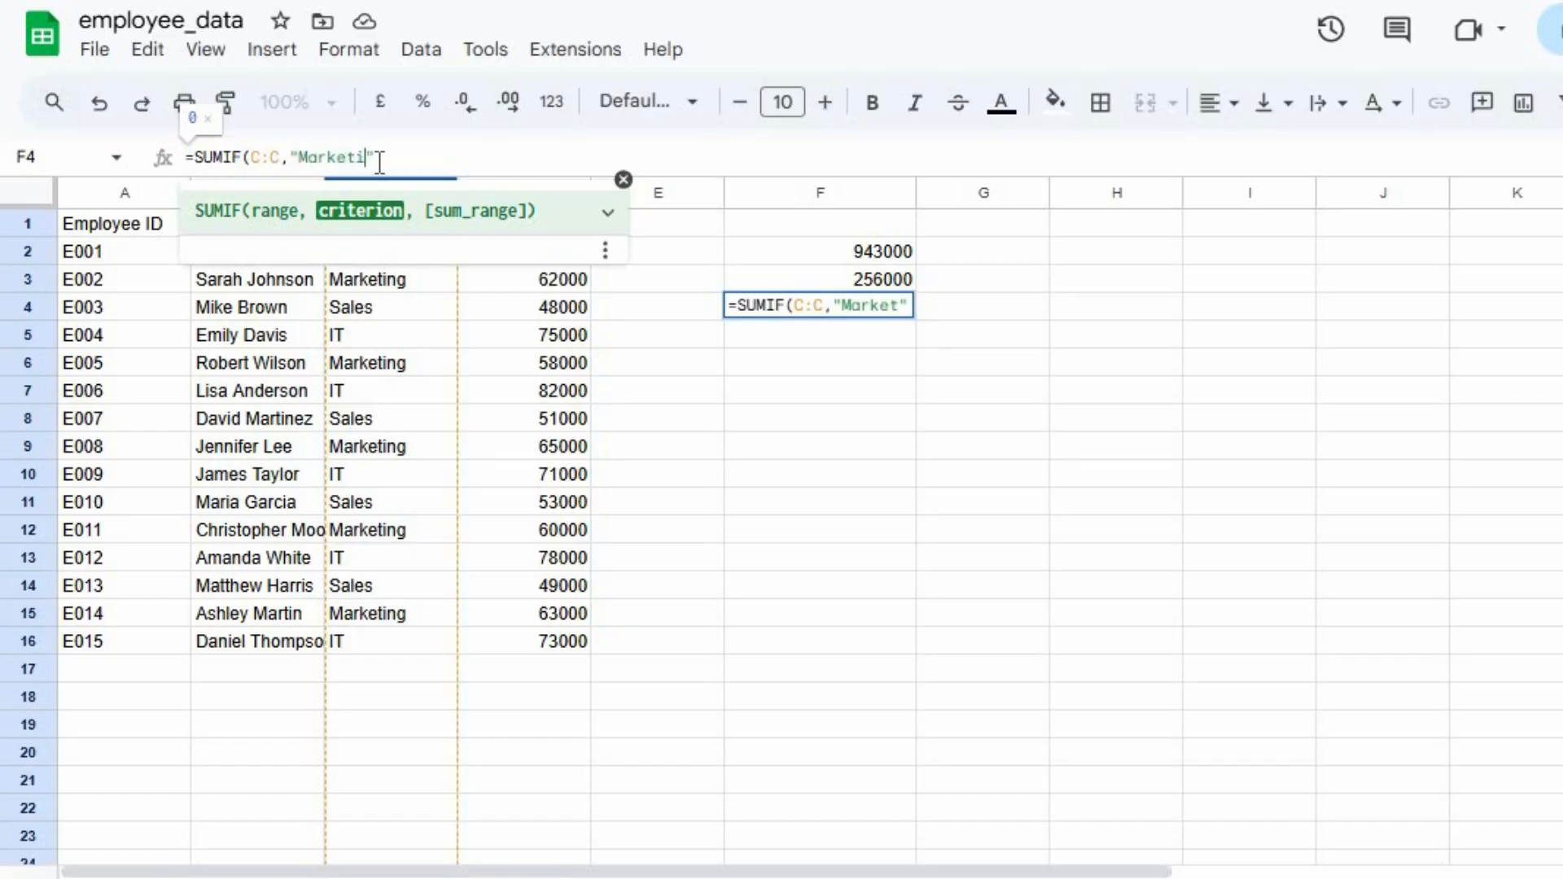
pyautogui.write('",')
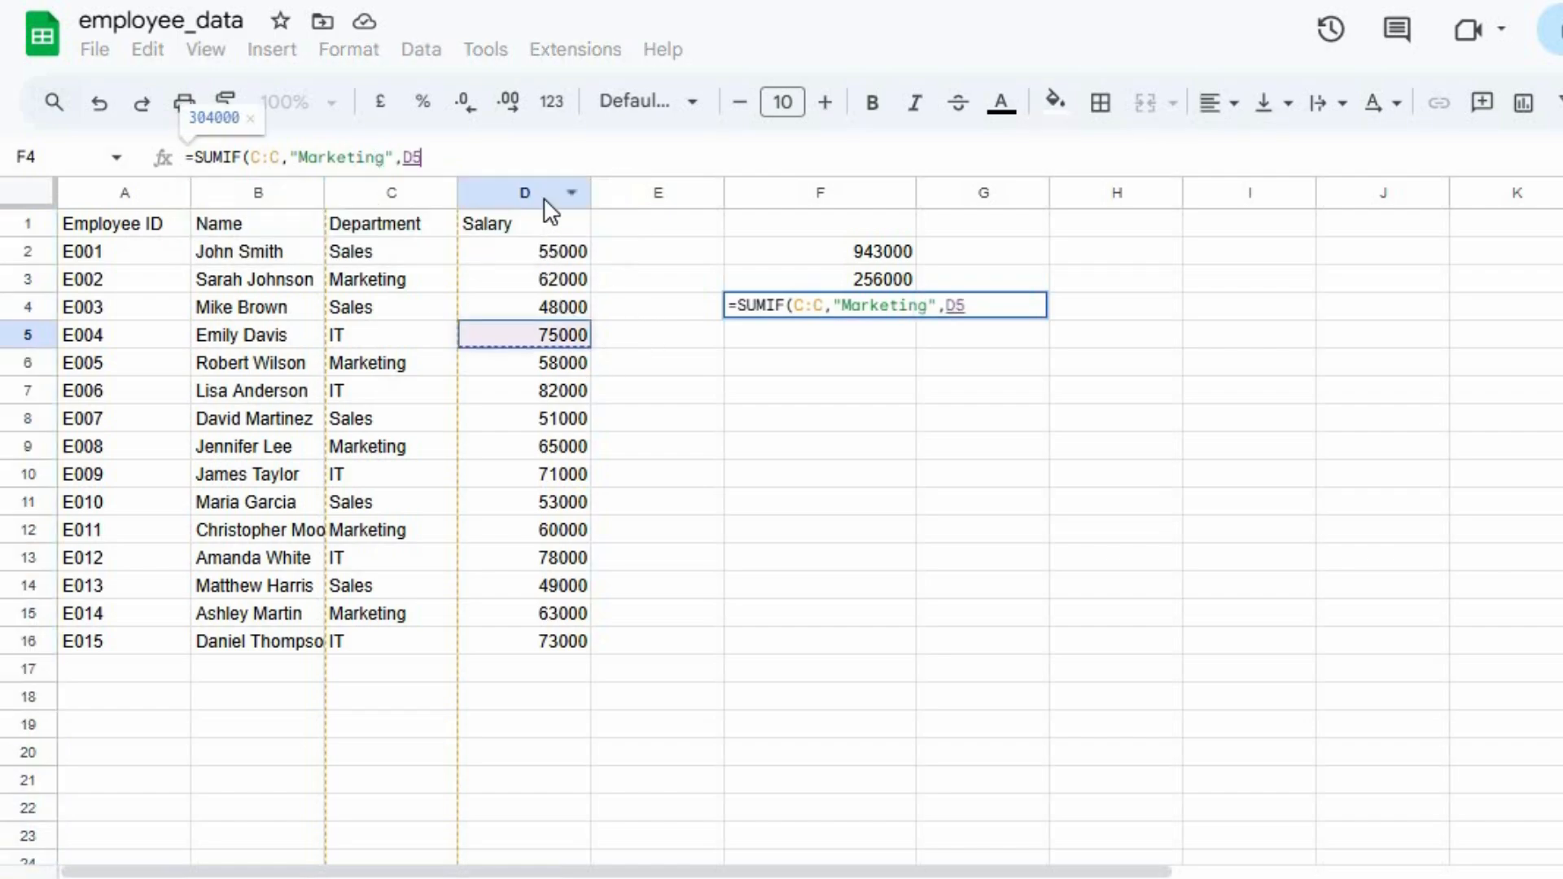
pyautogui.click(546, 195)
pyautogui.write(')')
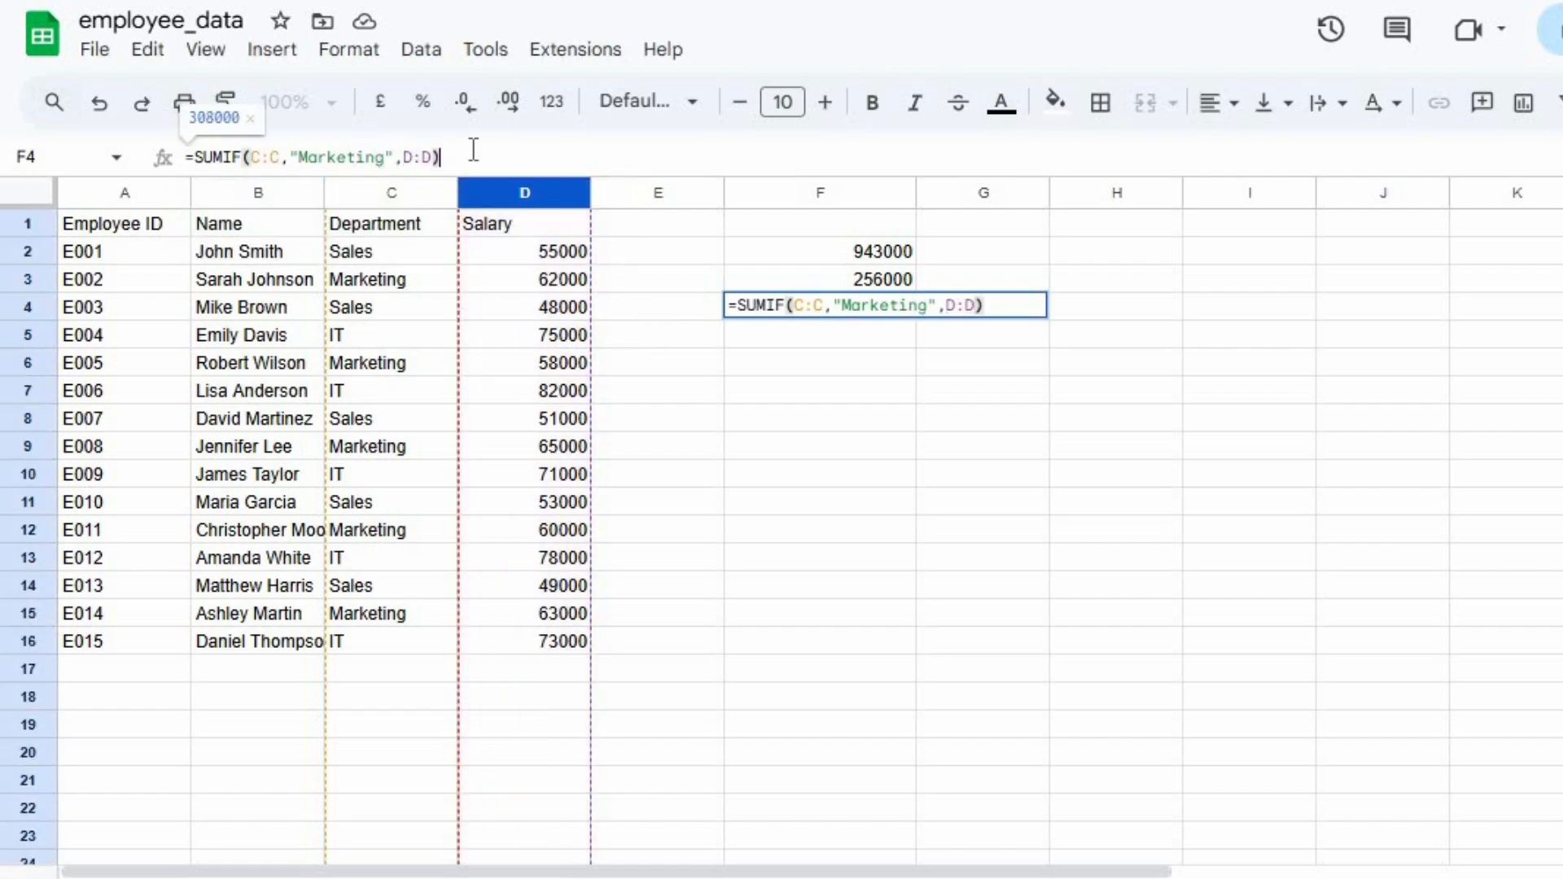
pyautogui.press('Return')
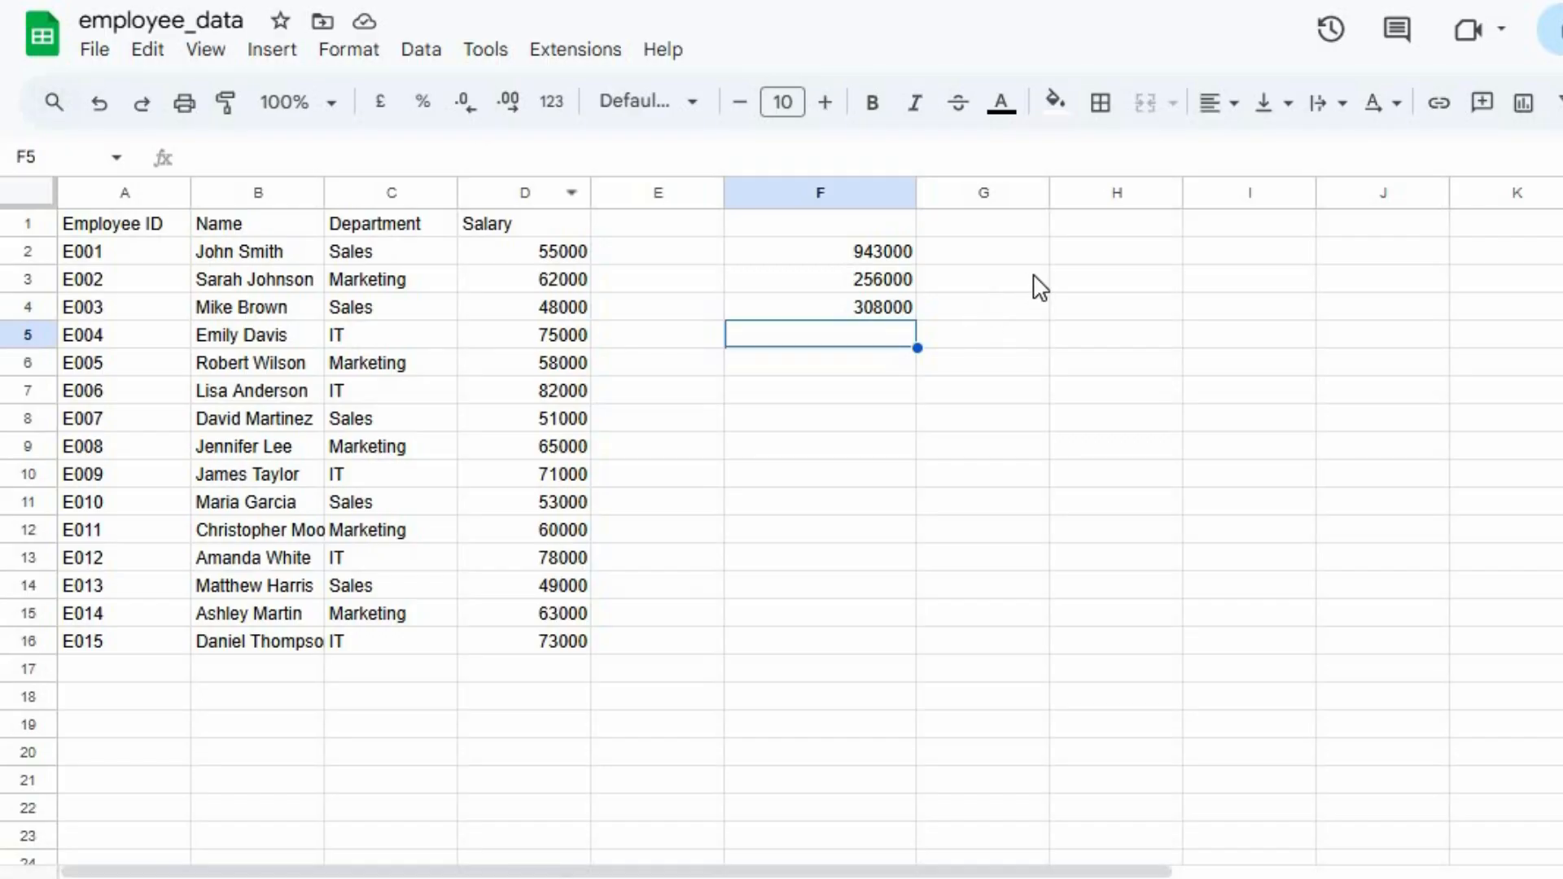
# - Enter =AVERAGE(D2:D16) in cell H2 to average the employee salaries
pyautogui.click(1092, 263)
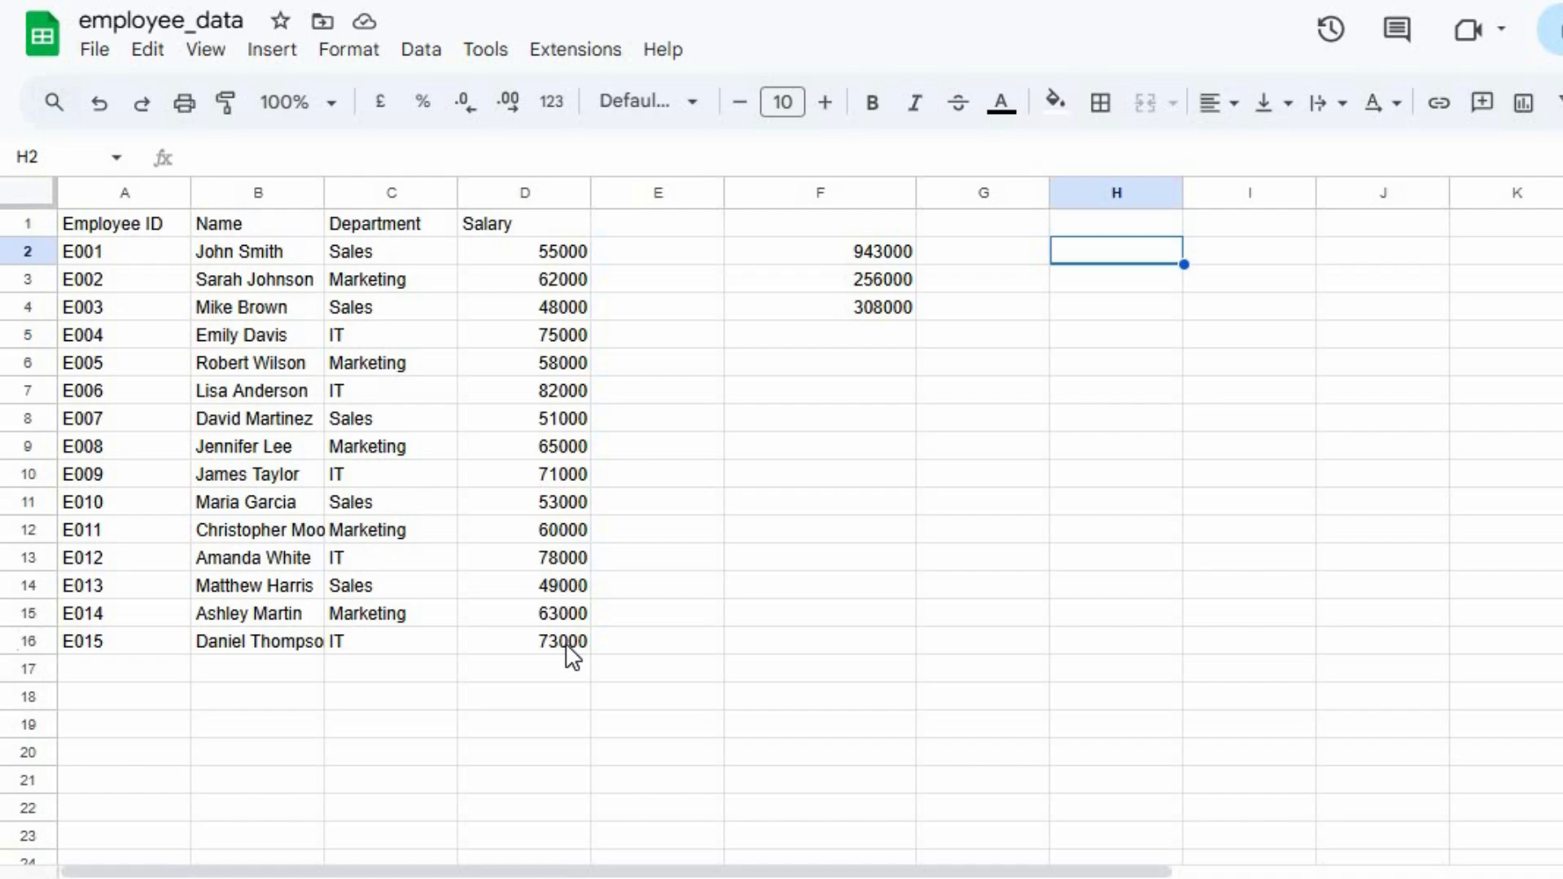
pyautogui.click(552, 156)
pyautogui.write('=aver')
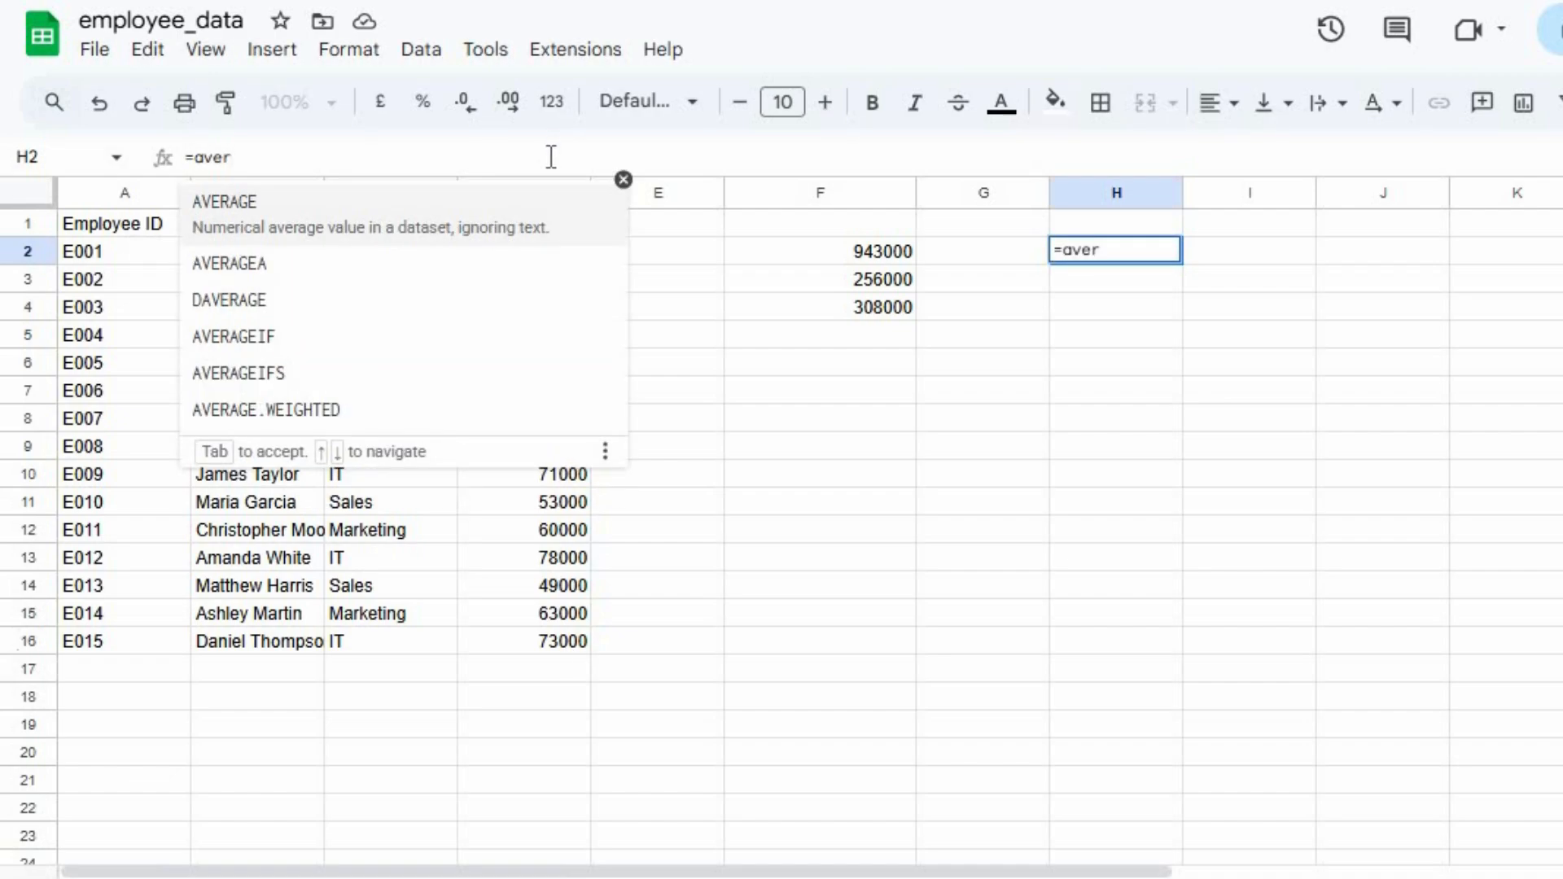
pyautogui.click(559, 235)
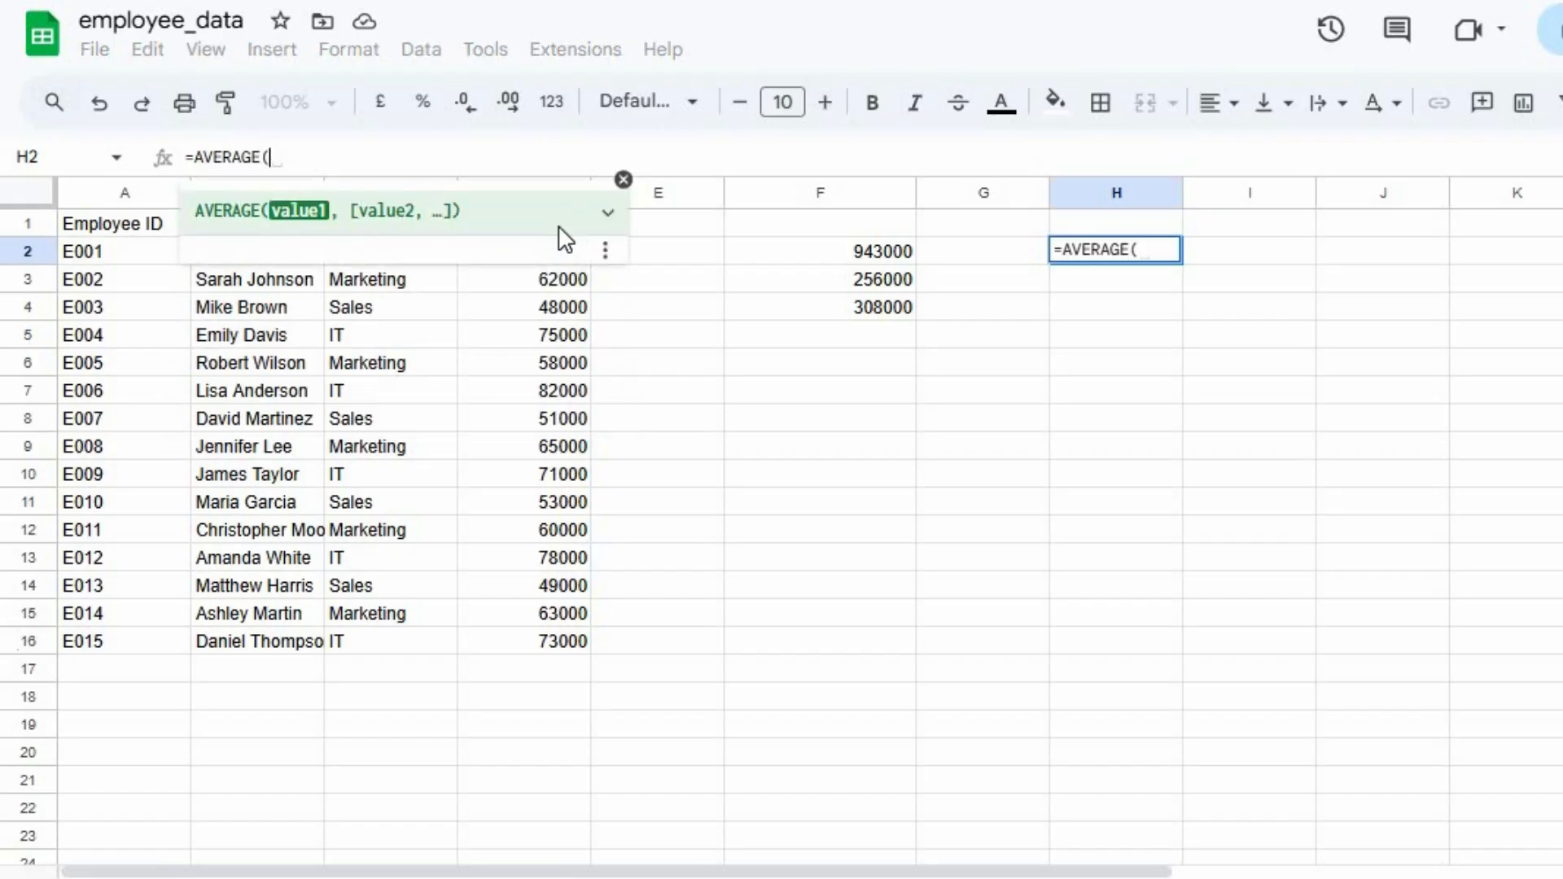
pyautogui.click(538, 321)
pyautogui.moveTo(568, 255); pyautogui.dragTo(582, 643)
pyautogui.write(')')
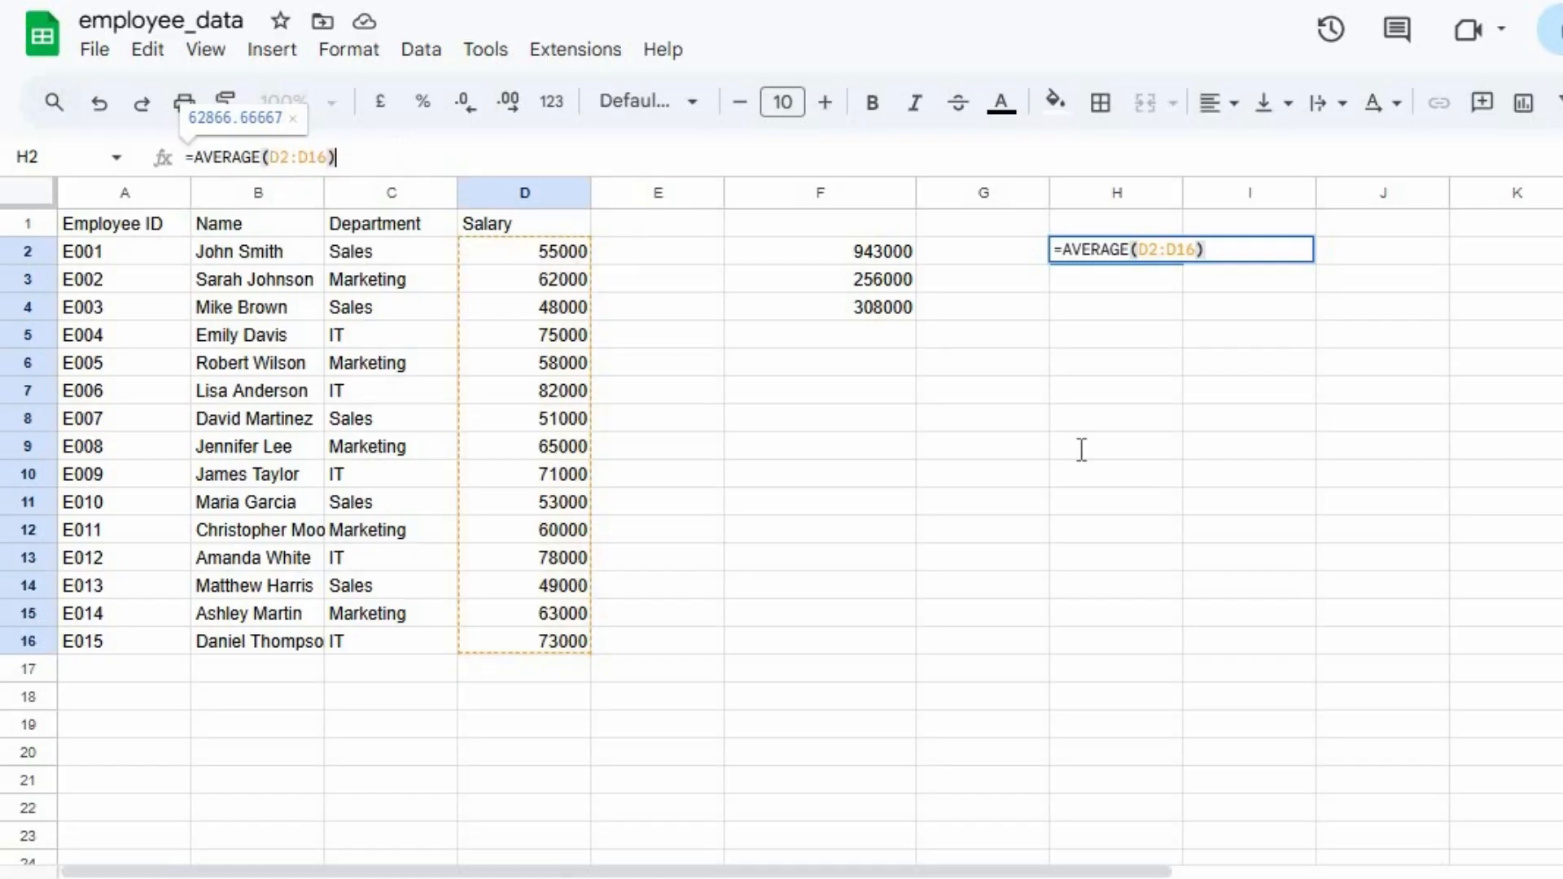
pyautogui.press('Return')
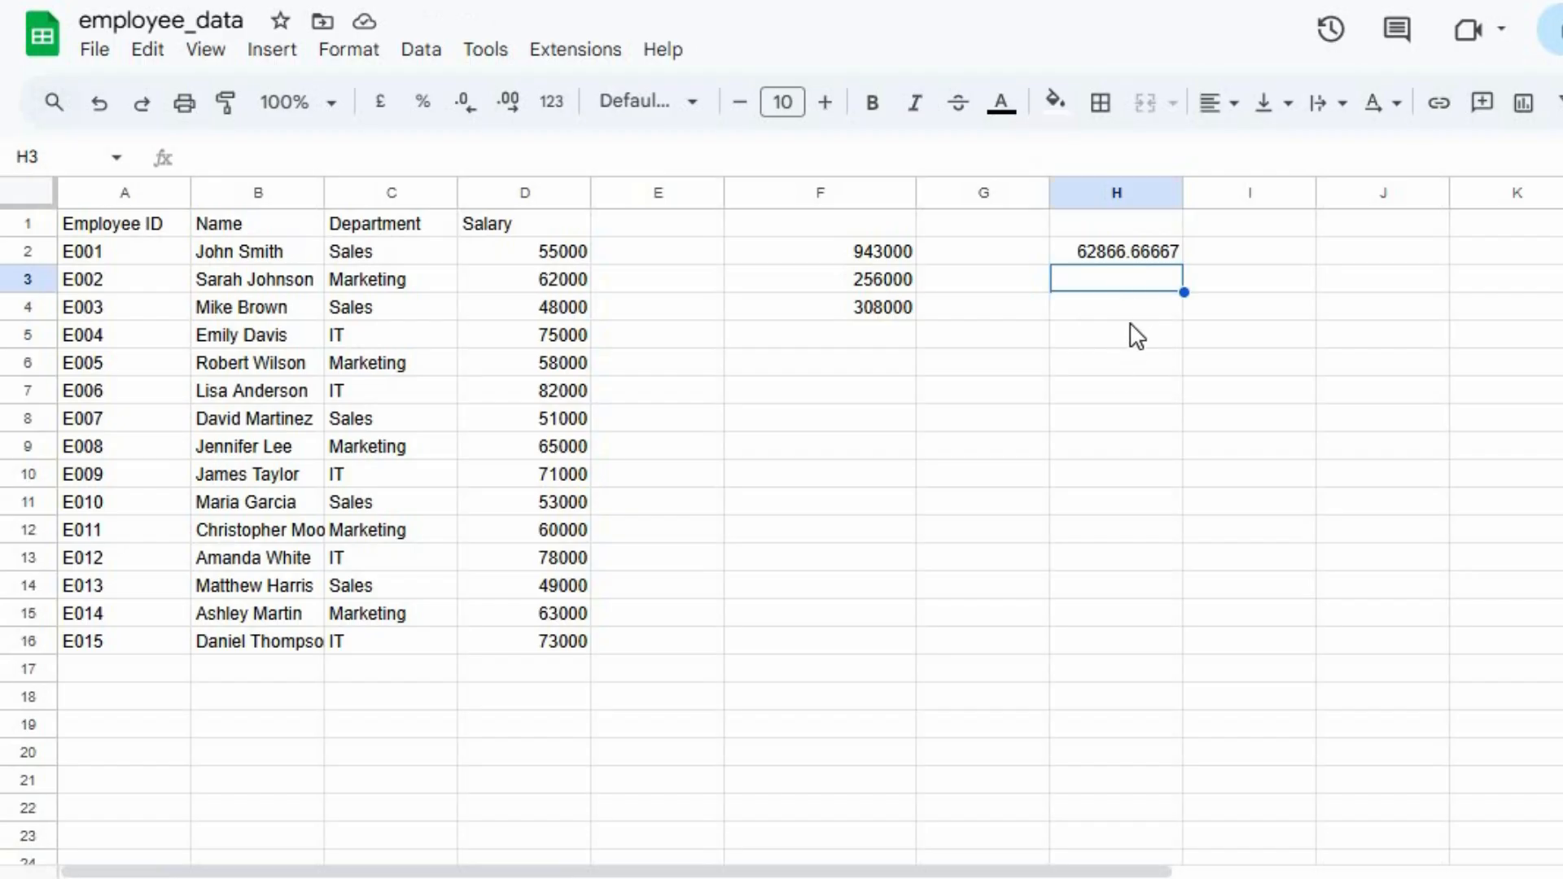
# - Enter a sum() formula without a range in cell I3 as the start of a manual average calculation
pyautogui.click(1226, 287)
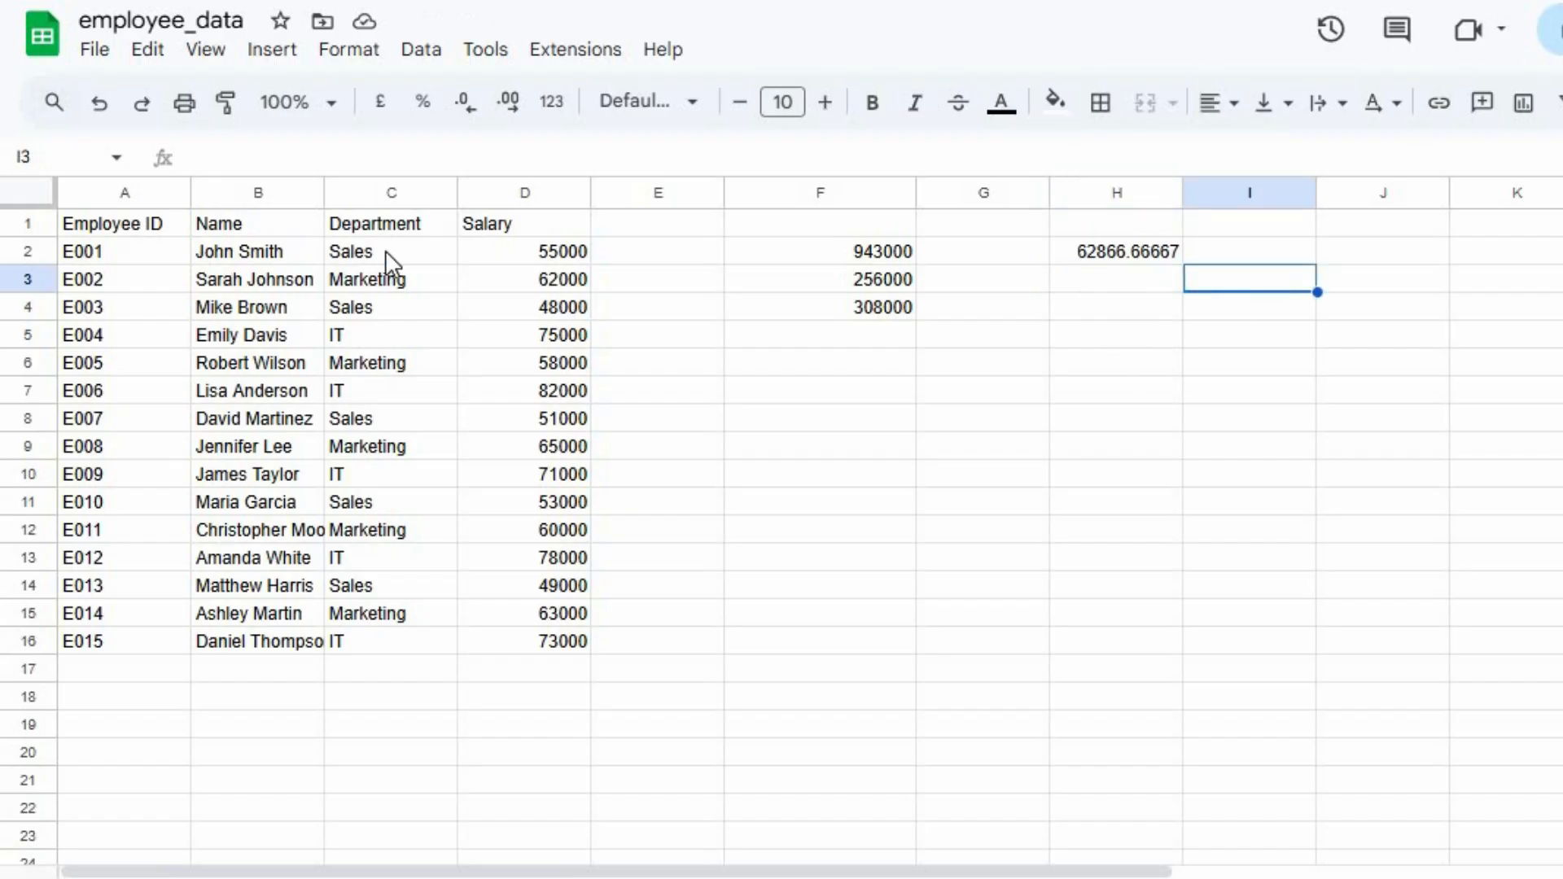
pyautogui.click(450, 153)
pyautogui.write('=')
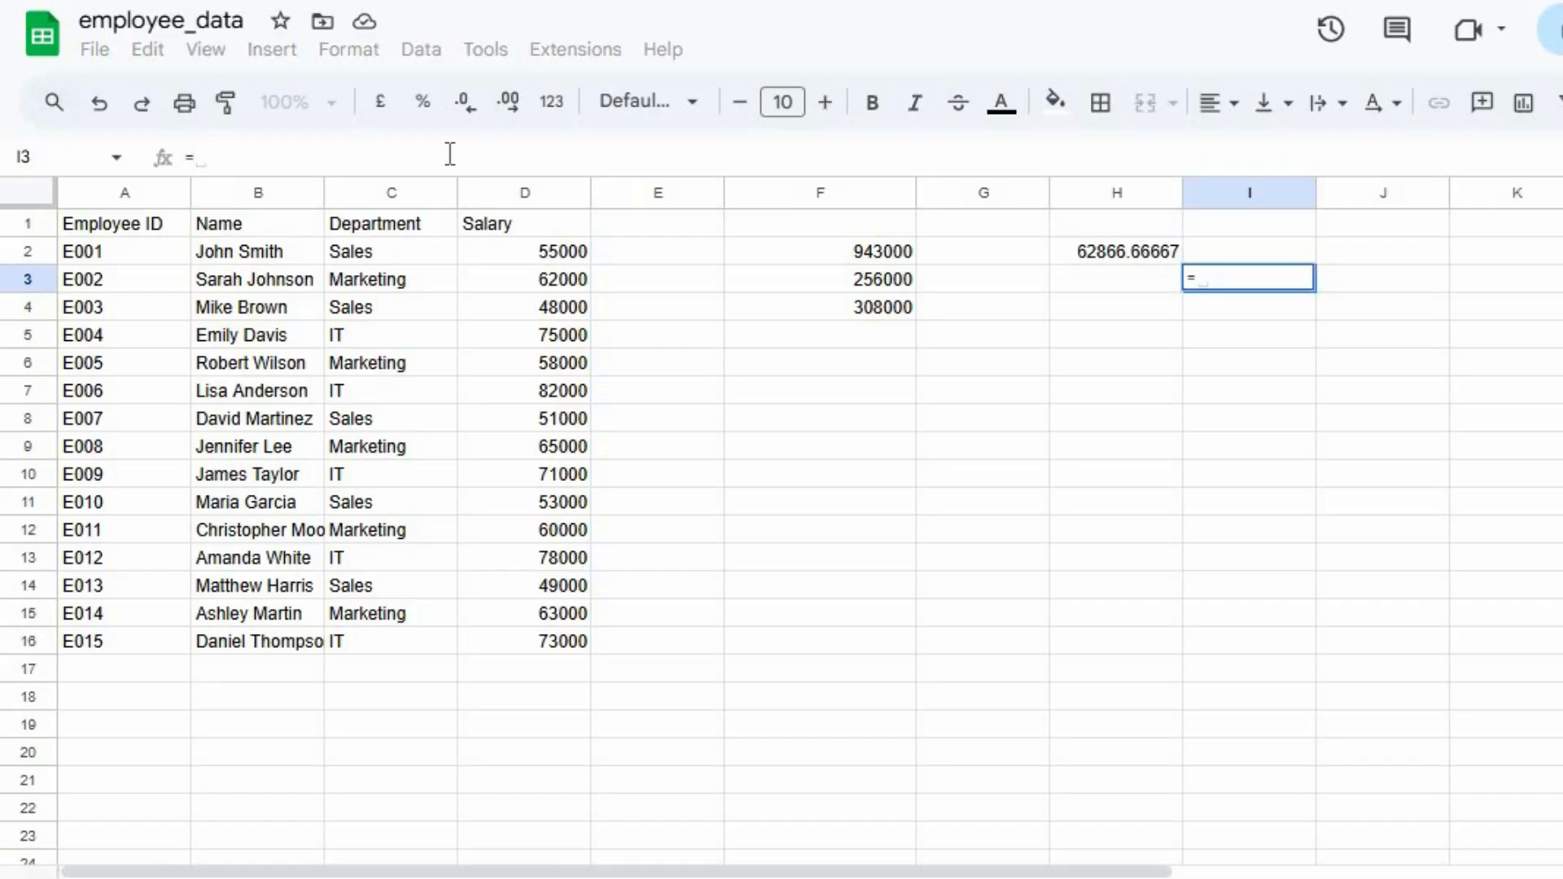
pyautogui.write('s')
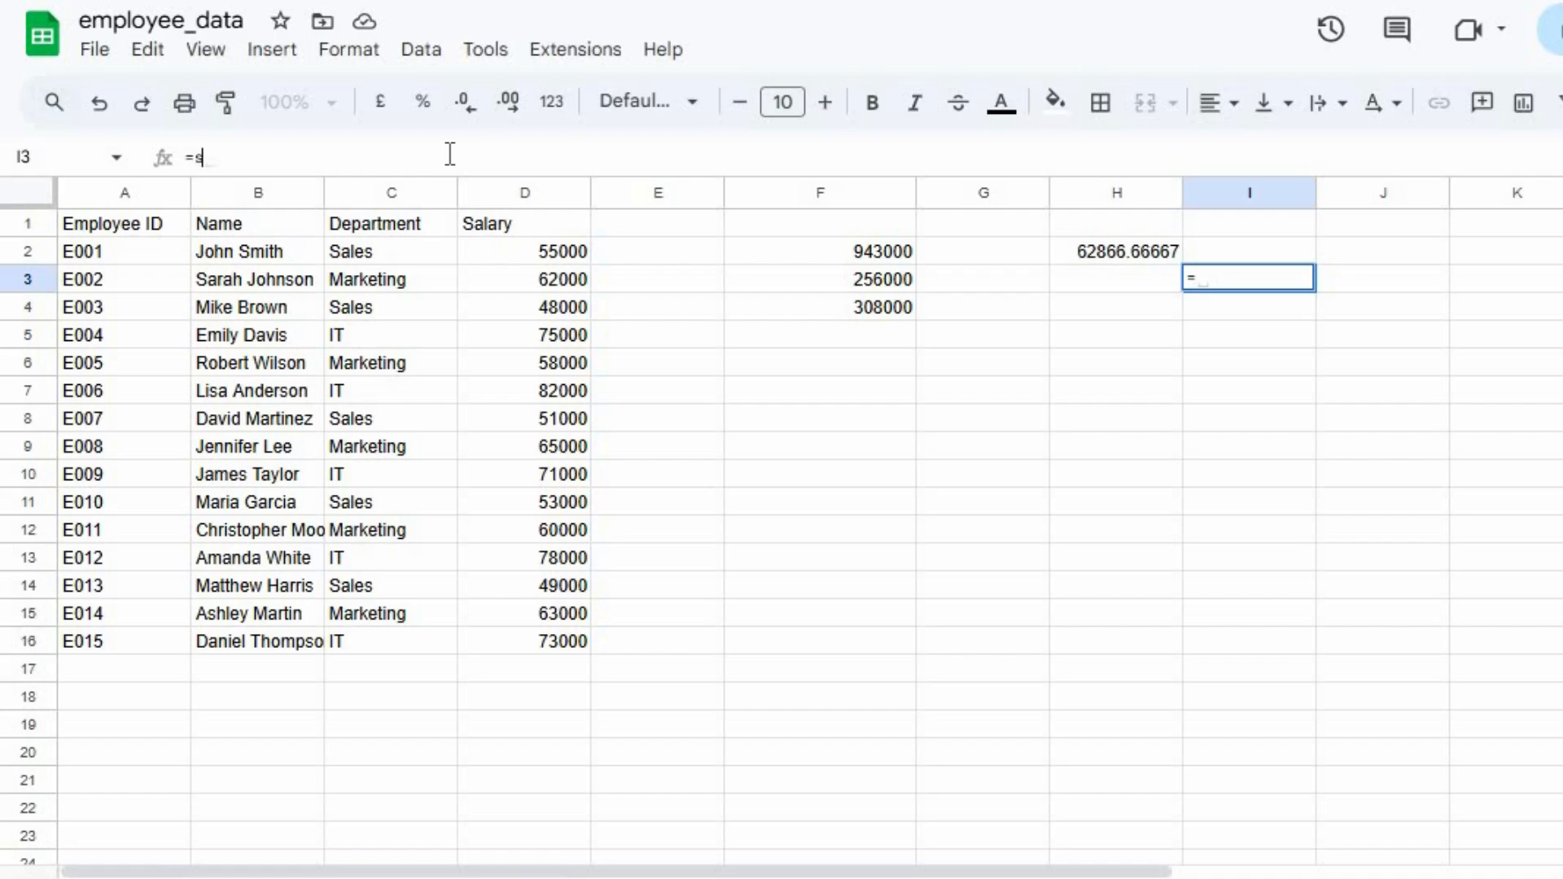
pyautogui.write('ume()')
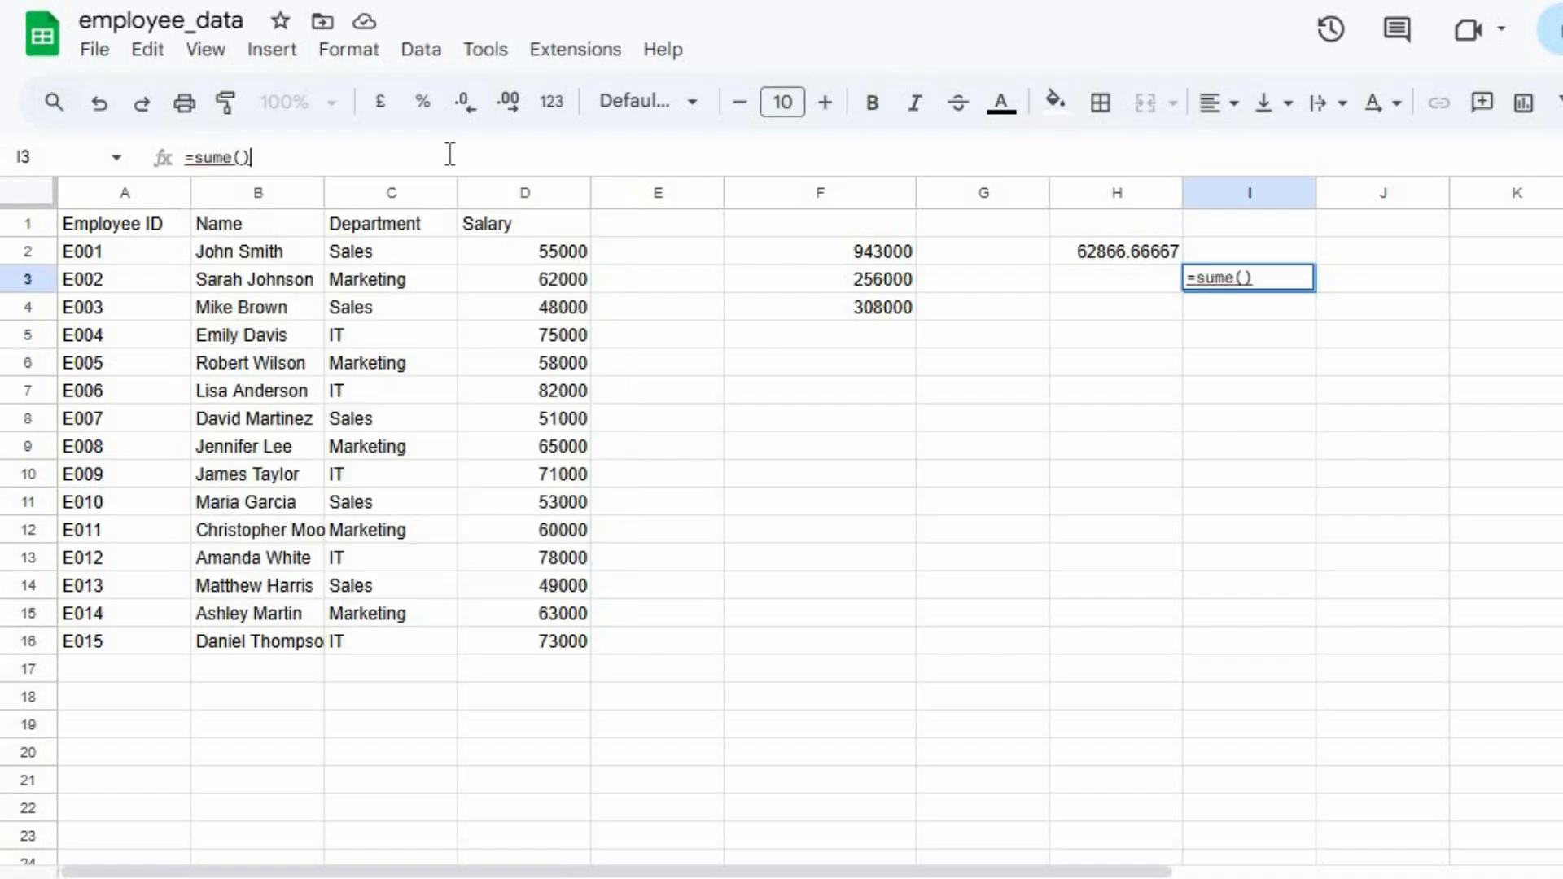
pyautogui.click(233, 161)
pyautogui.press('BackSpace')
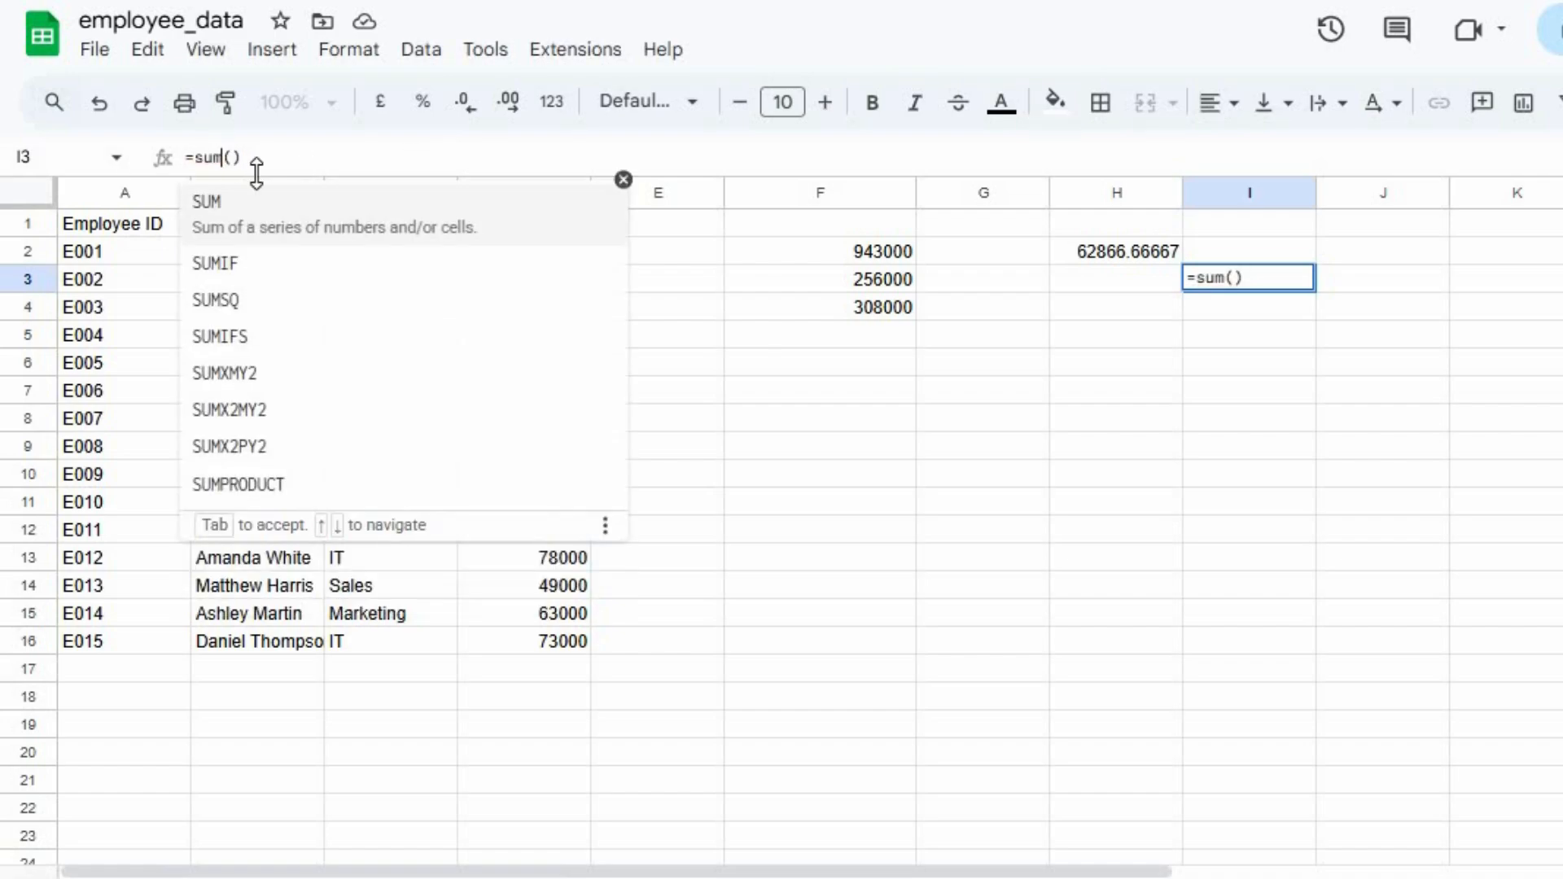
pyautogui.click(557, 642)
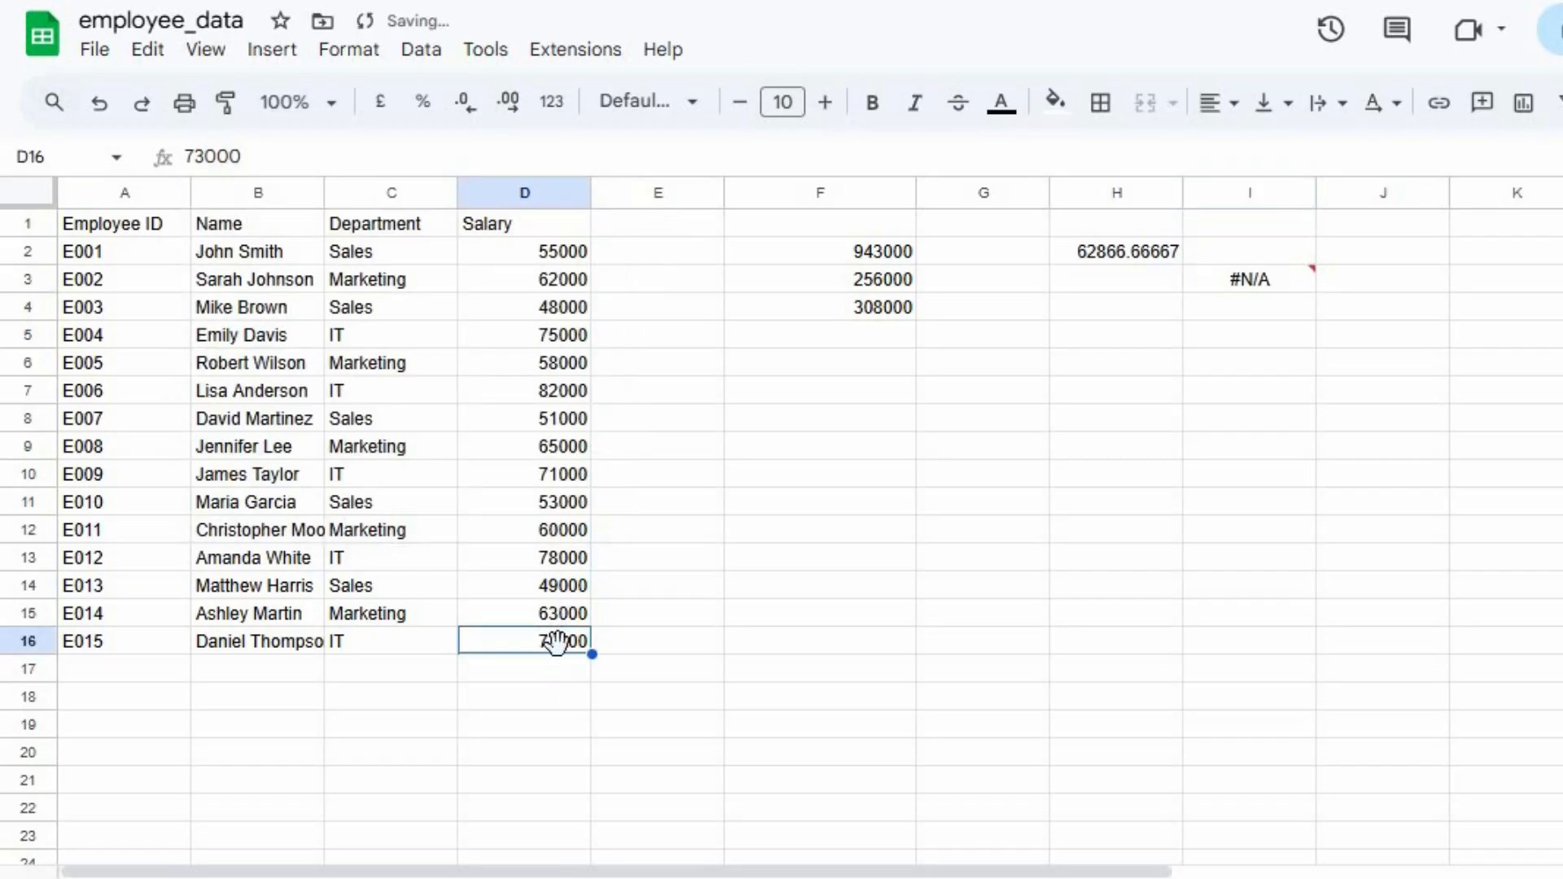
# - Complete the formula in I3 as =sum(D2:D16)/15 to calculate the average salary manually
pyautogui.click(1211, 261)
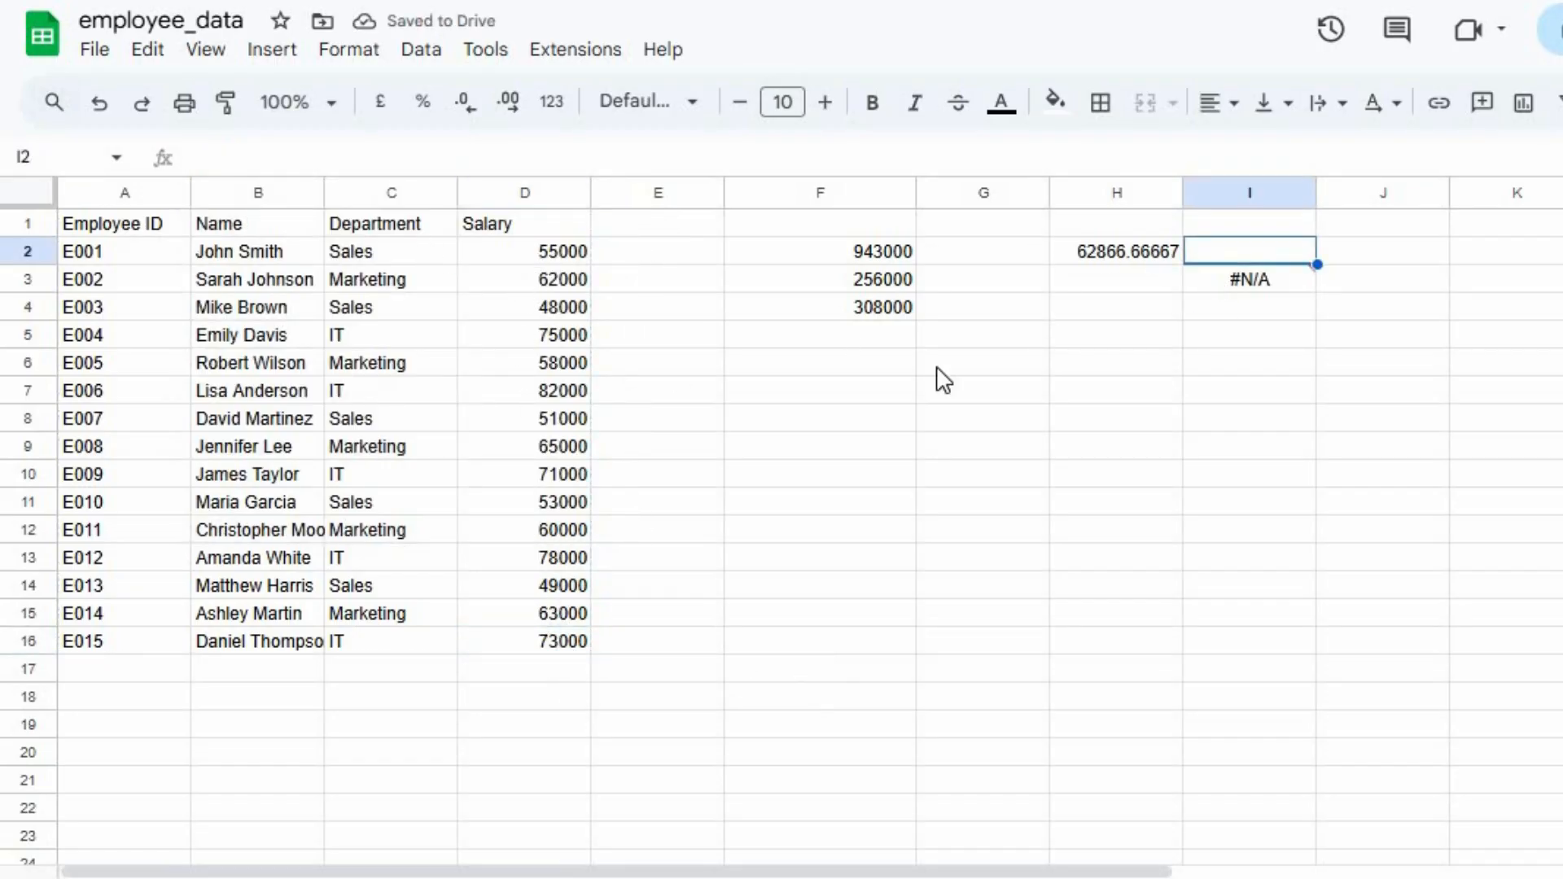
pyautogui.click(1286, 298)
pyautogui.click(231, 157)
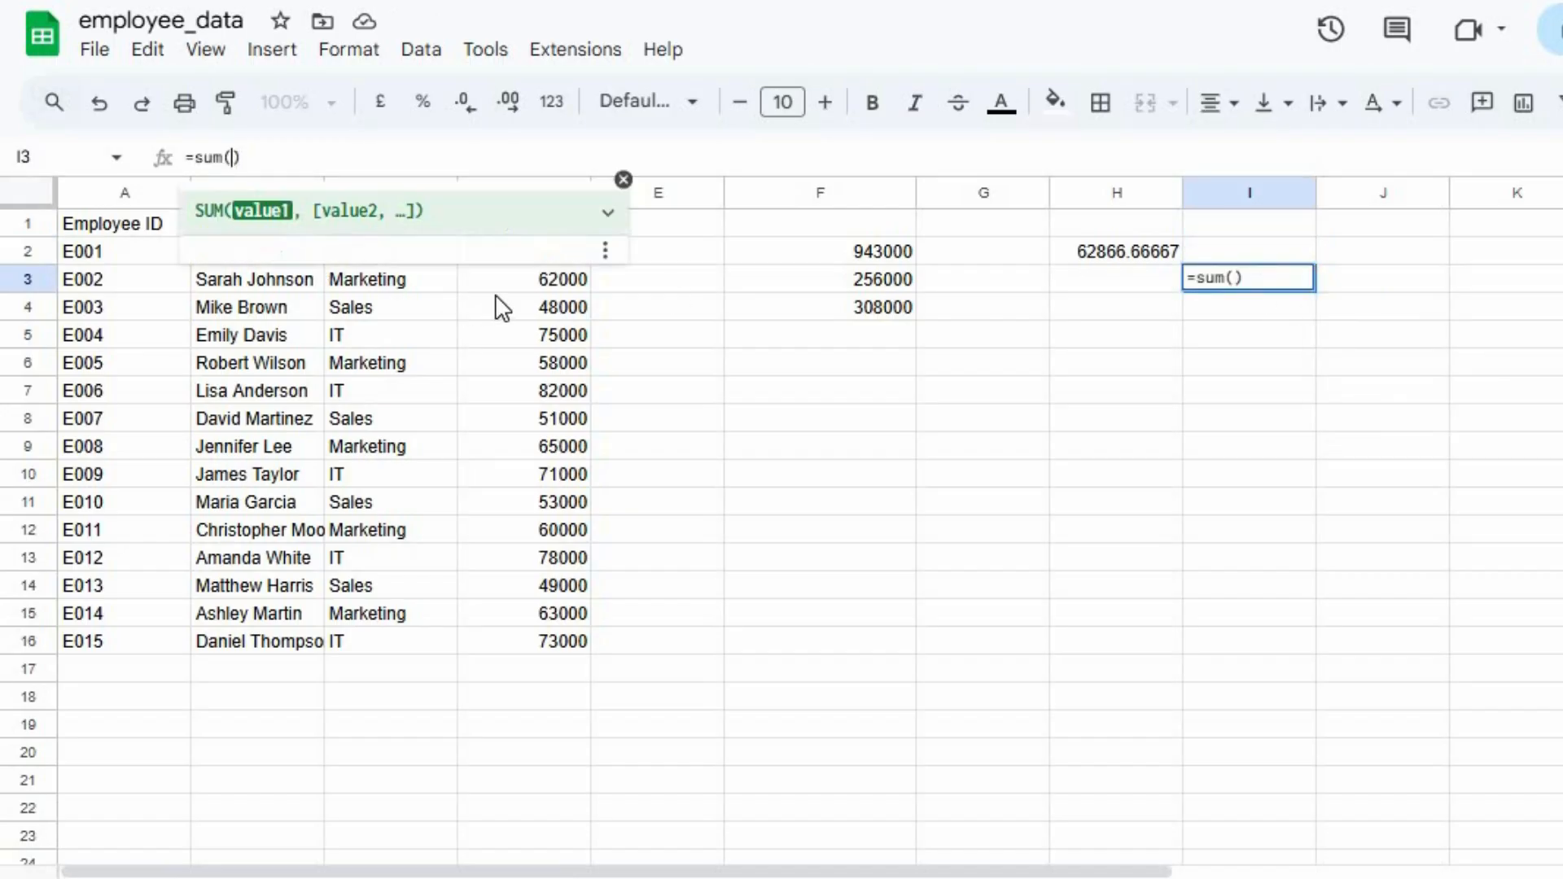
pyautogui.moveTo(525, 250); pyautogui.dragTo(575, 639)
pyautogui.click(317, 154)
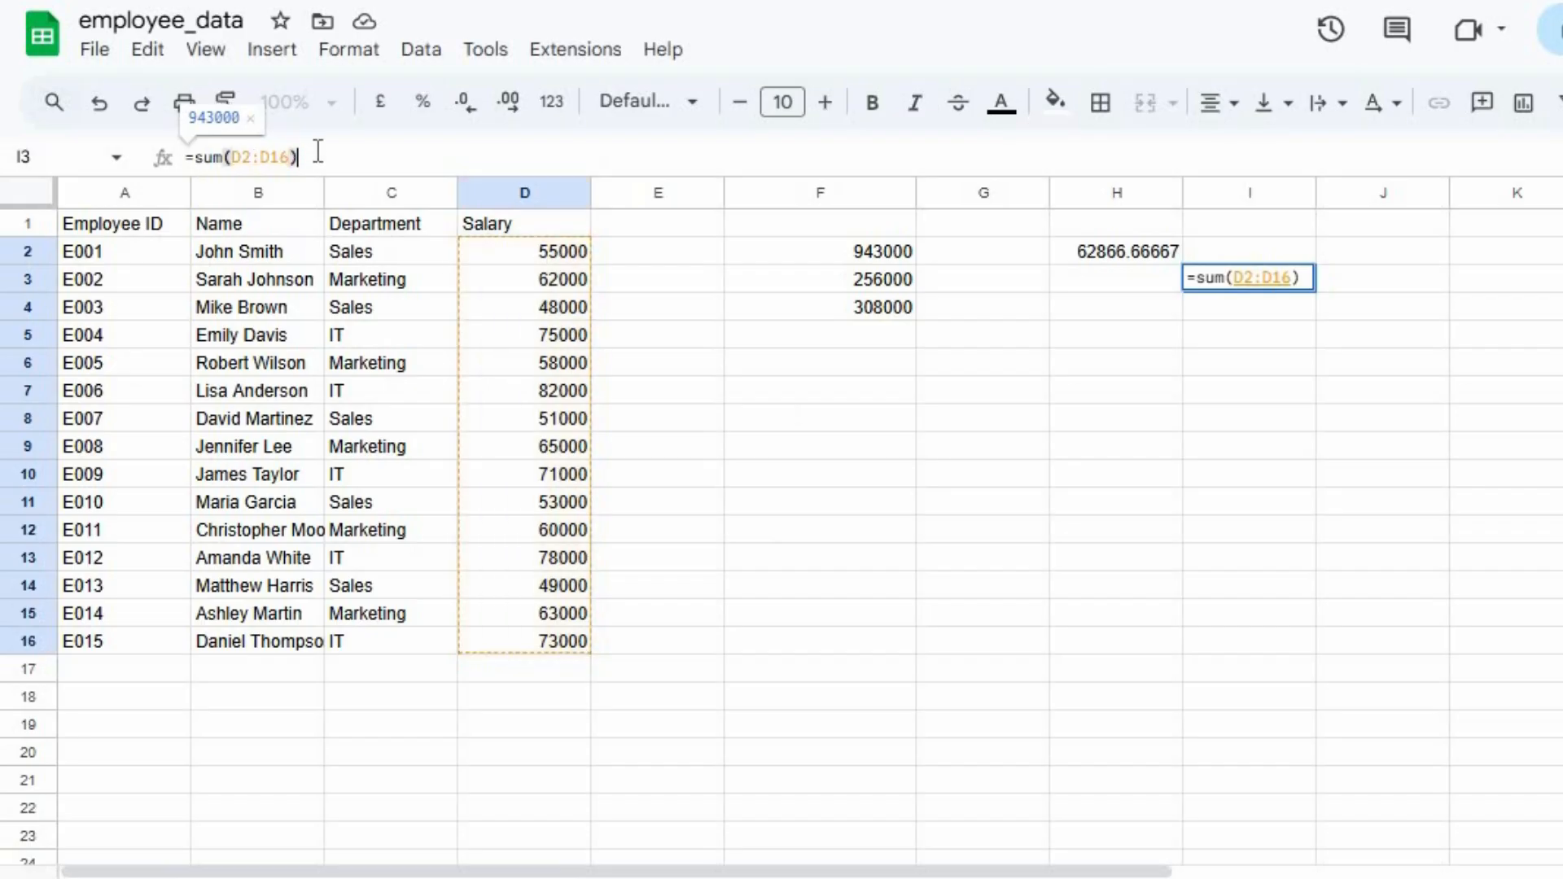
pyautogui.write('/')
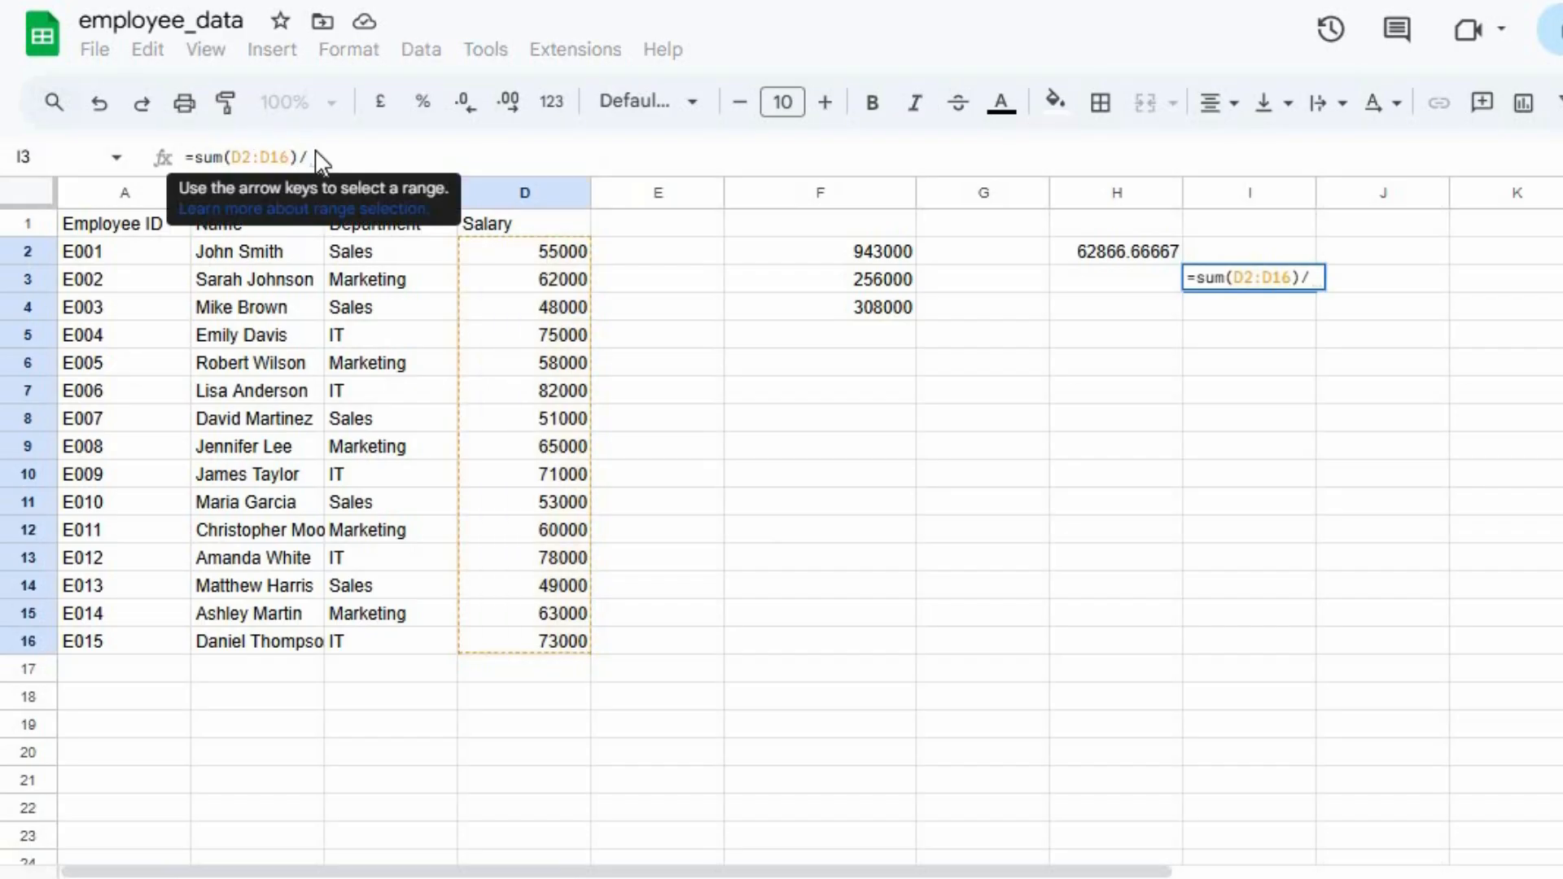
pyautogui.write('15')
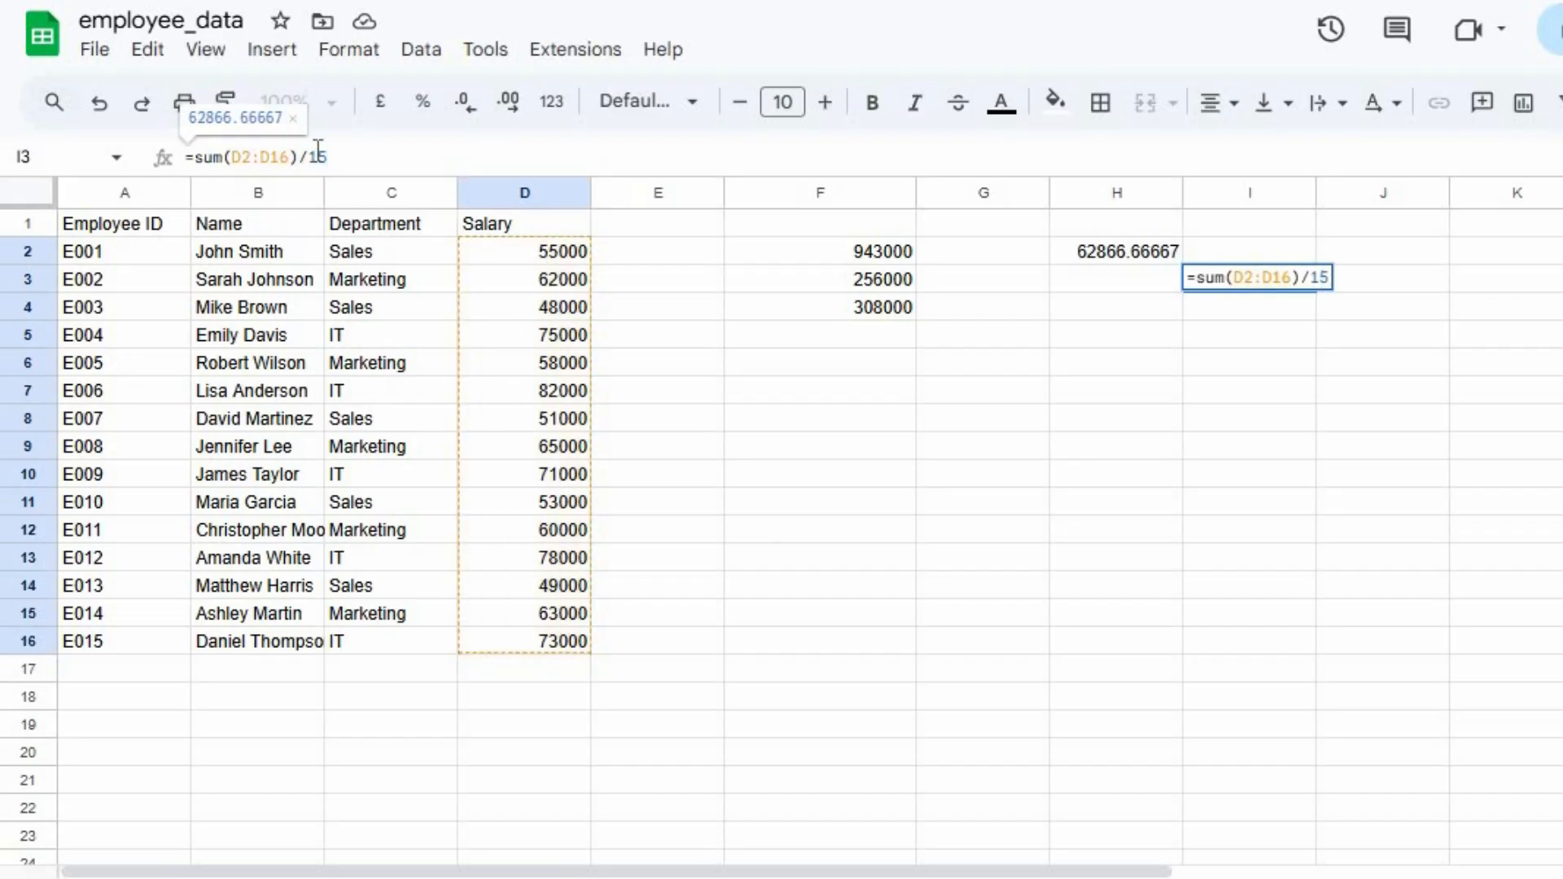
pyautogui.press('Return')
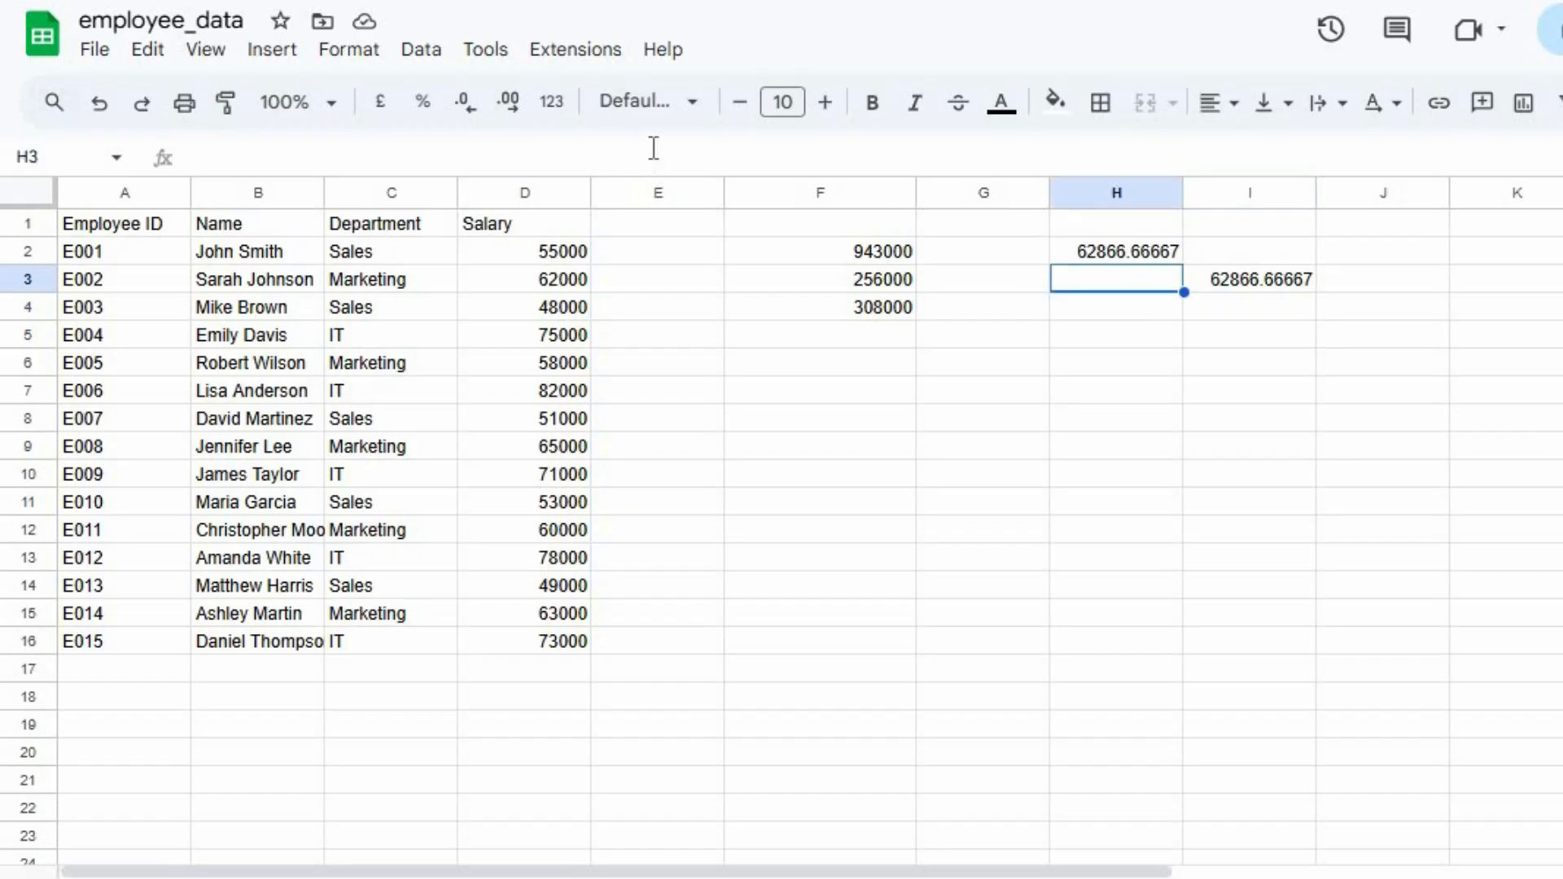
# - Start an AVERAGEIF formula in cell H3 with the Department column C:C as its criteria range
pyautogui.click(654, 148)
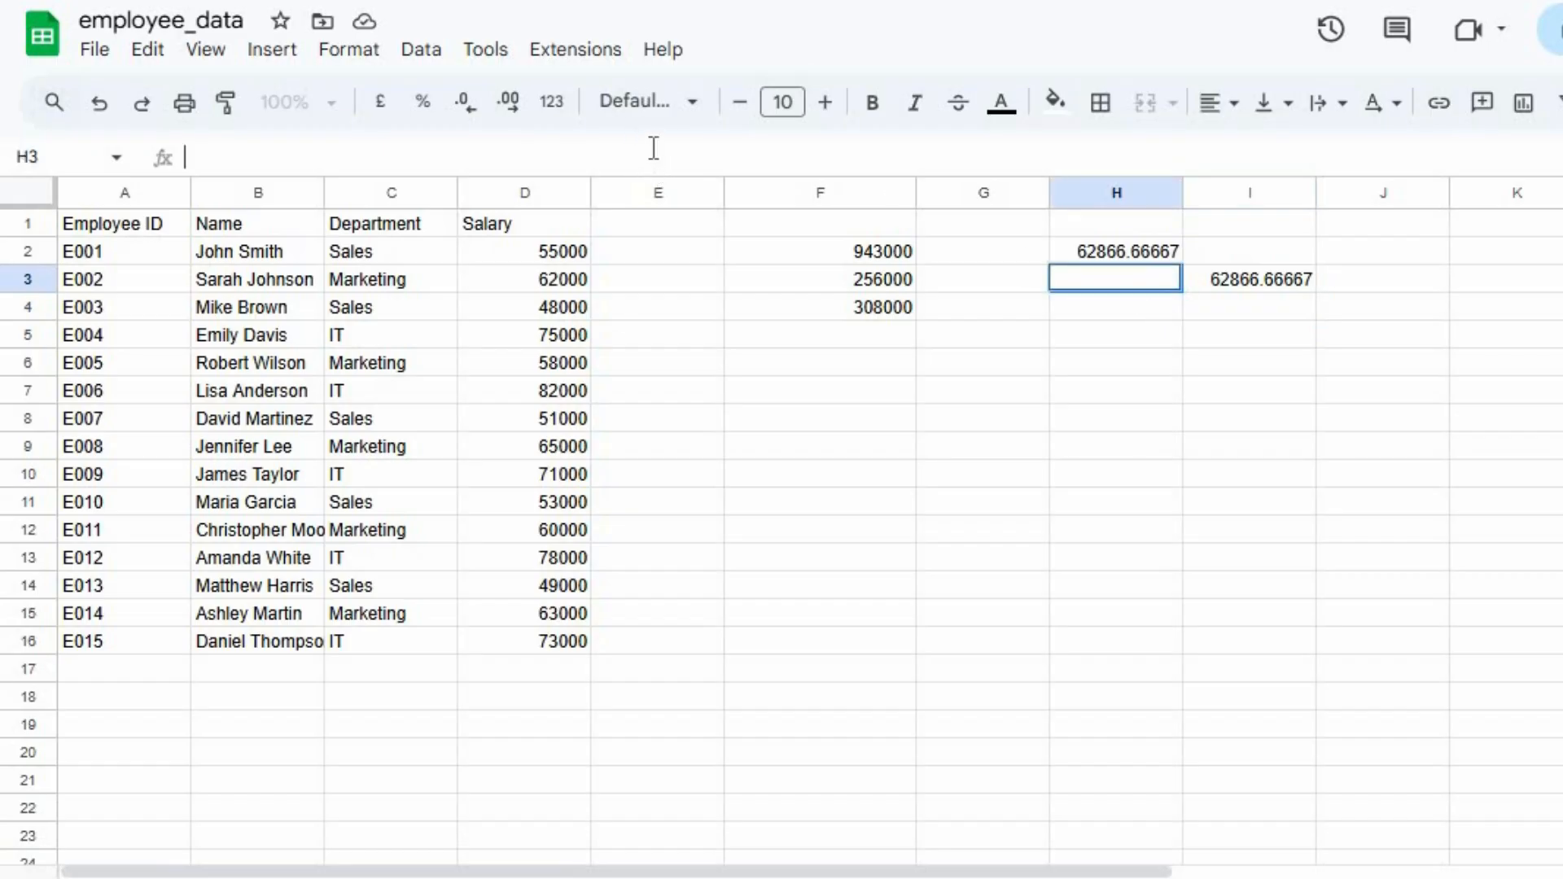
pyautogui.write('=')
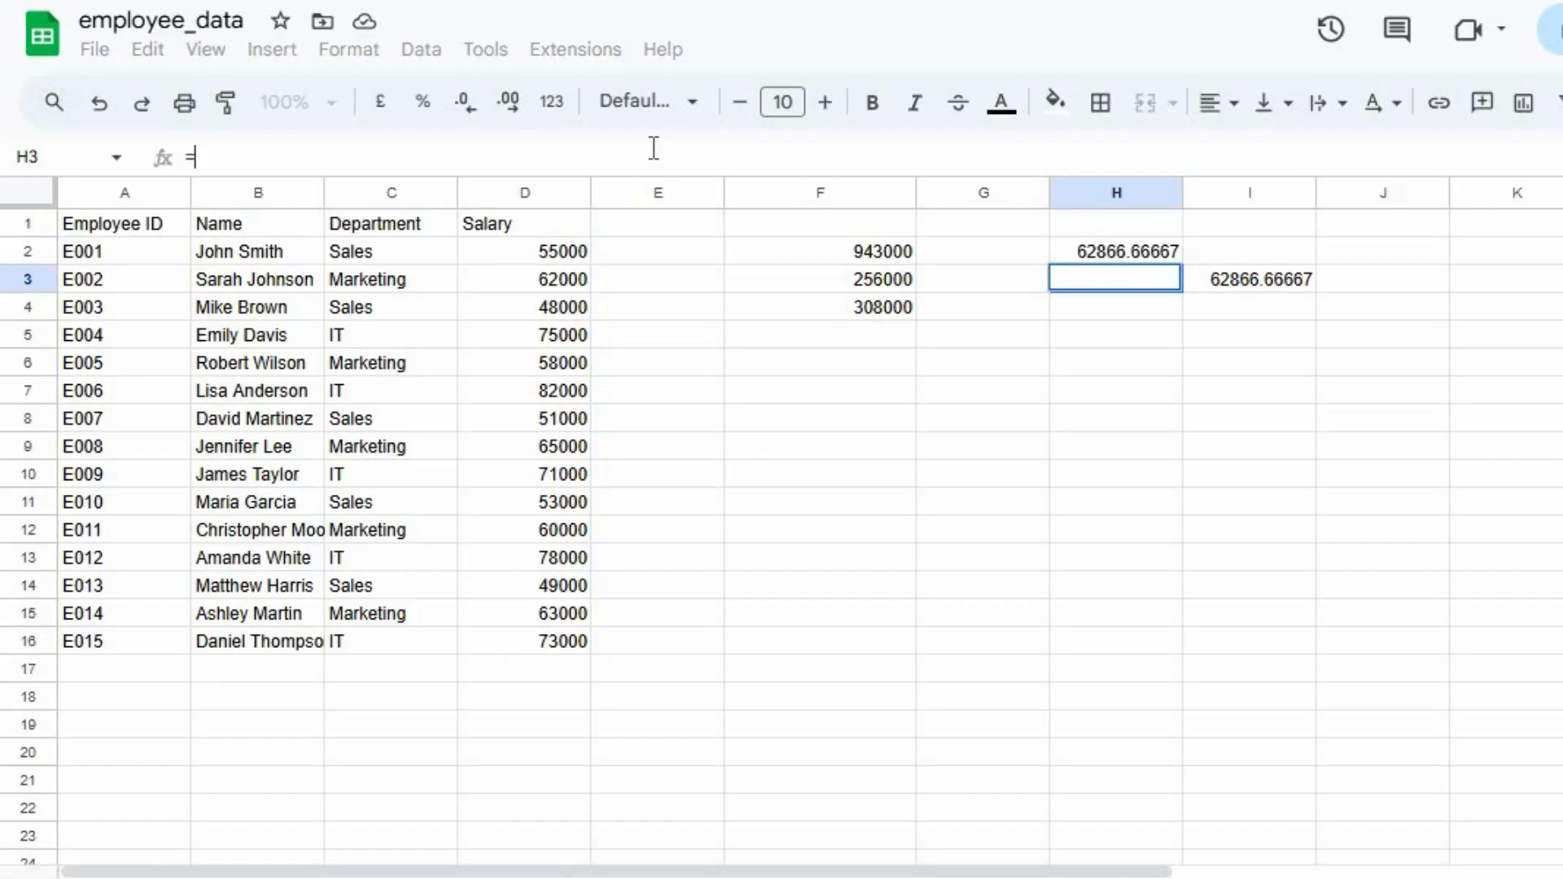
pyautogui.write('aver')
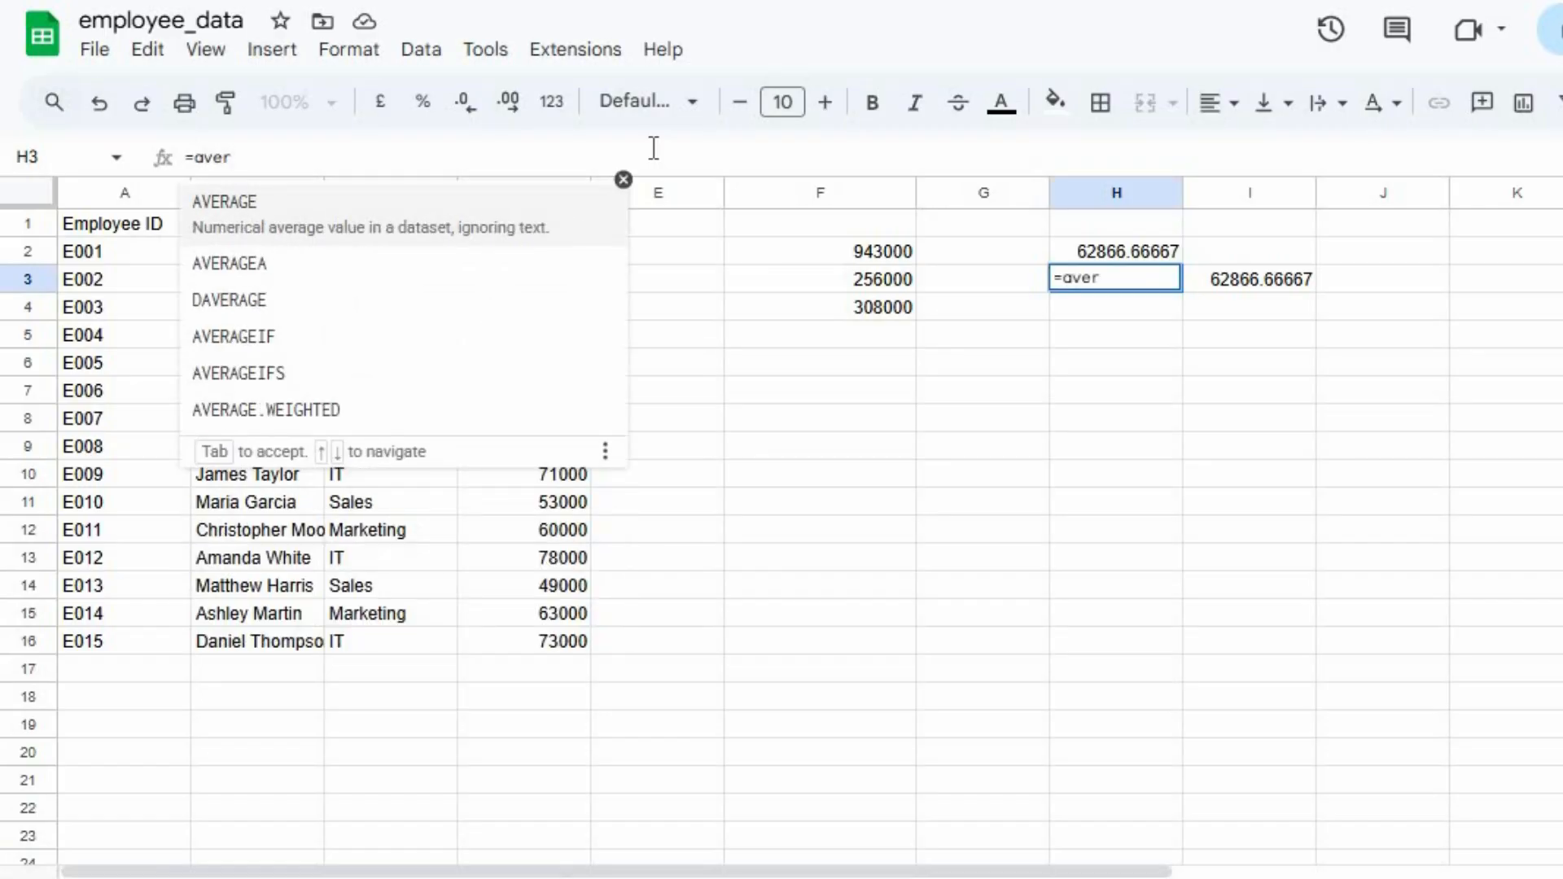
pyautogui.press('Down')
pyautogui.press('Down')
pyautogui.press('Down')
pyautogui.press('Tab')
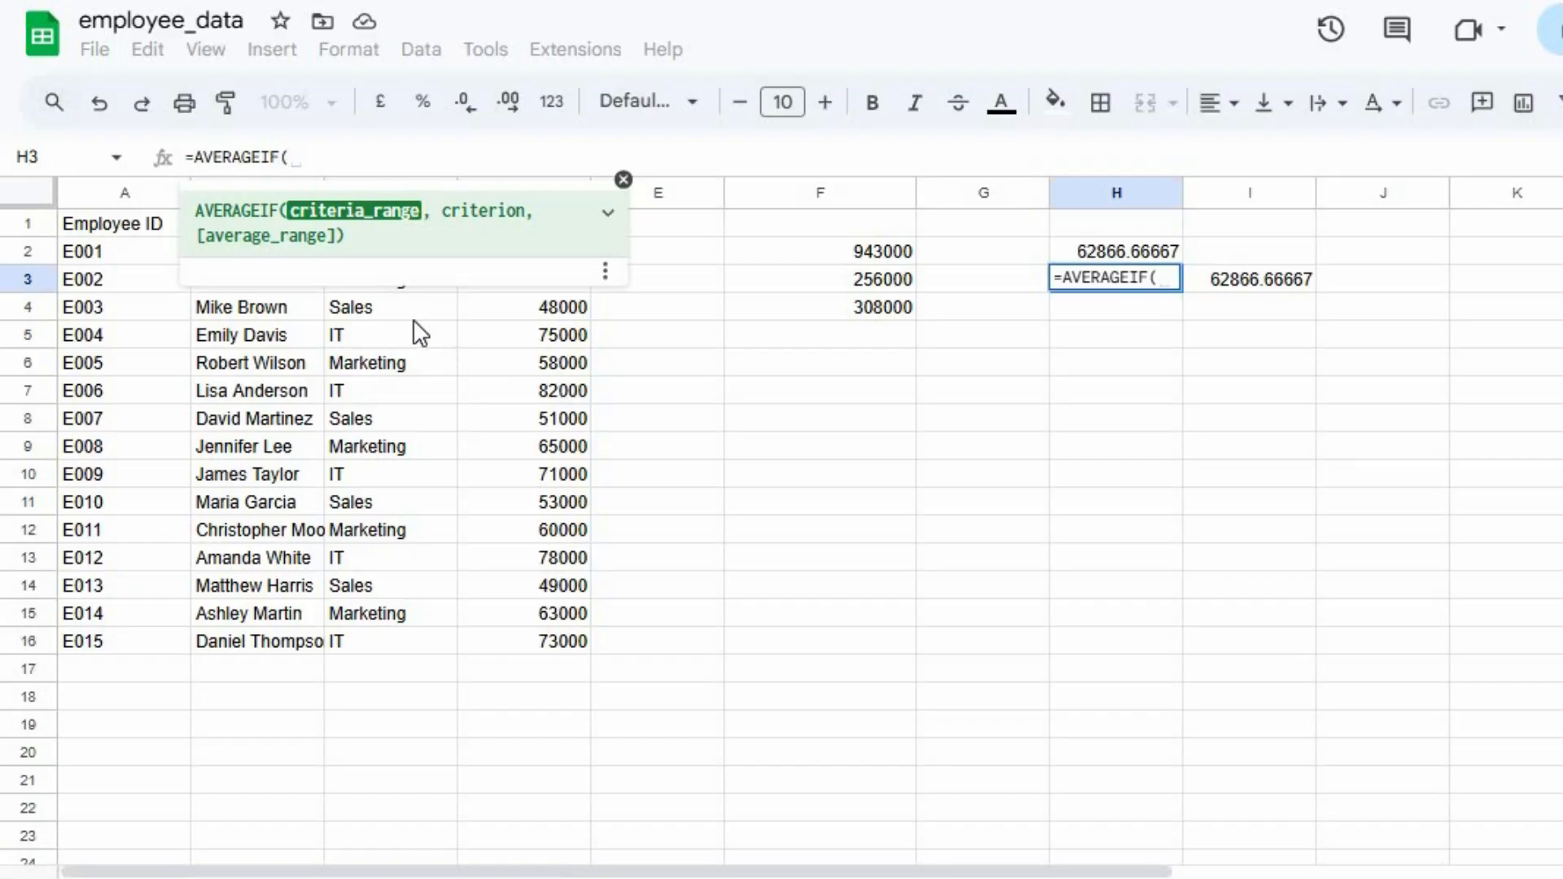
pyautogui.click(414, 308)
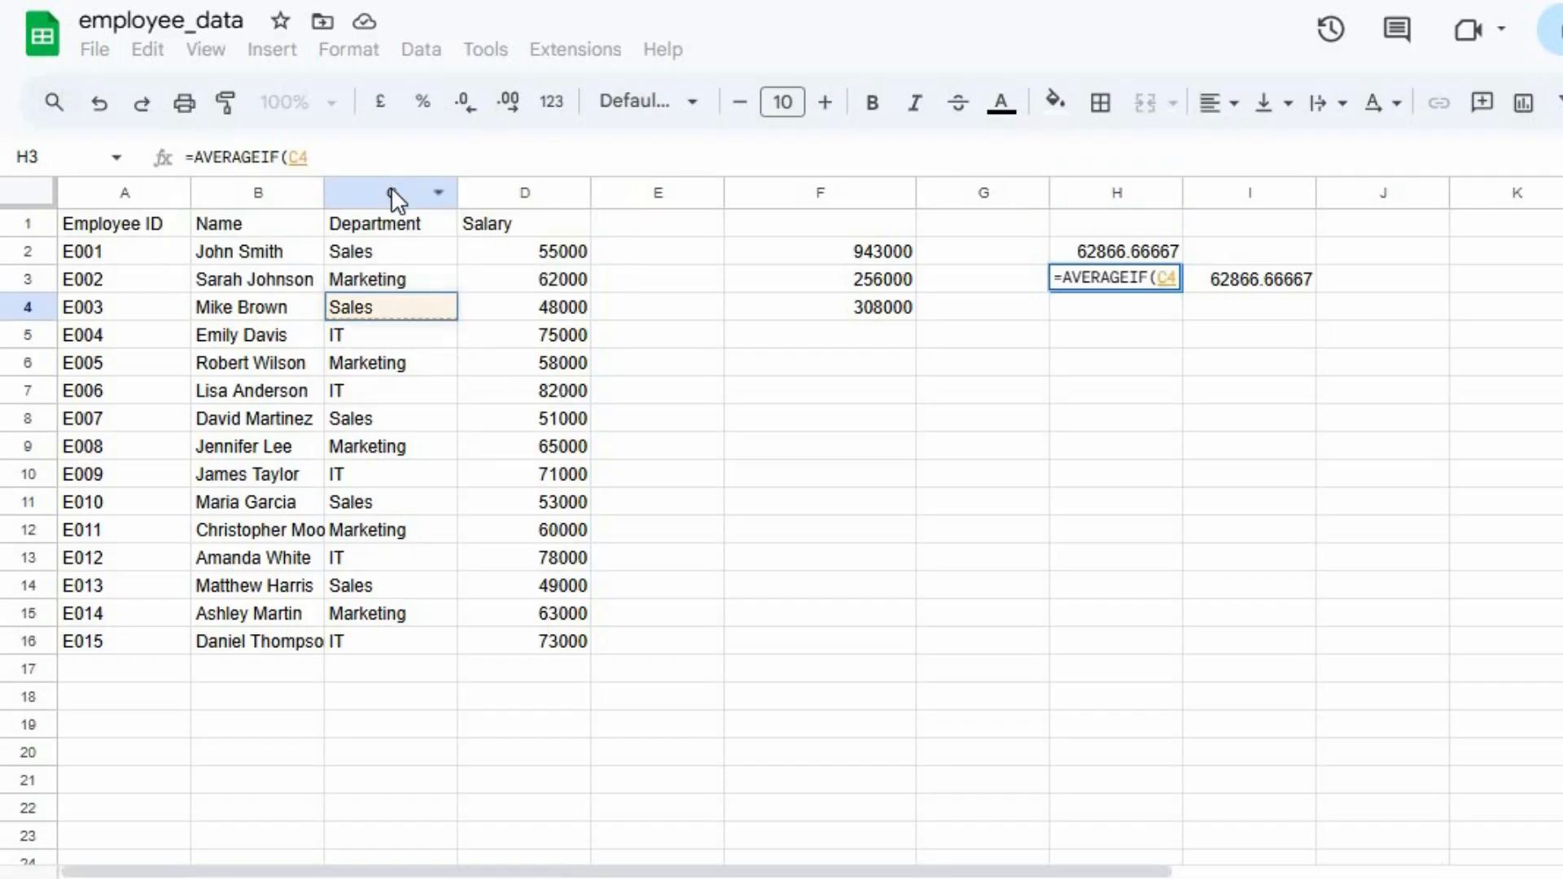
pyautogui.click(391, 193)
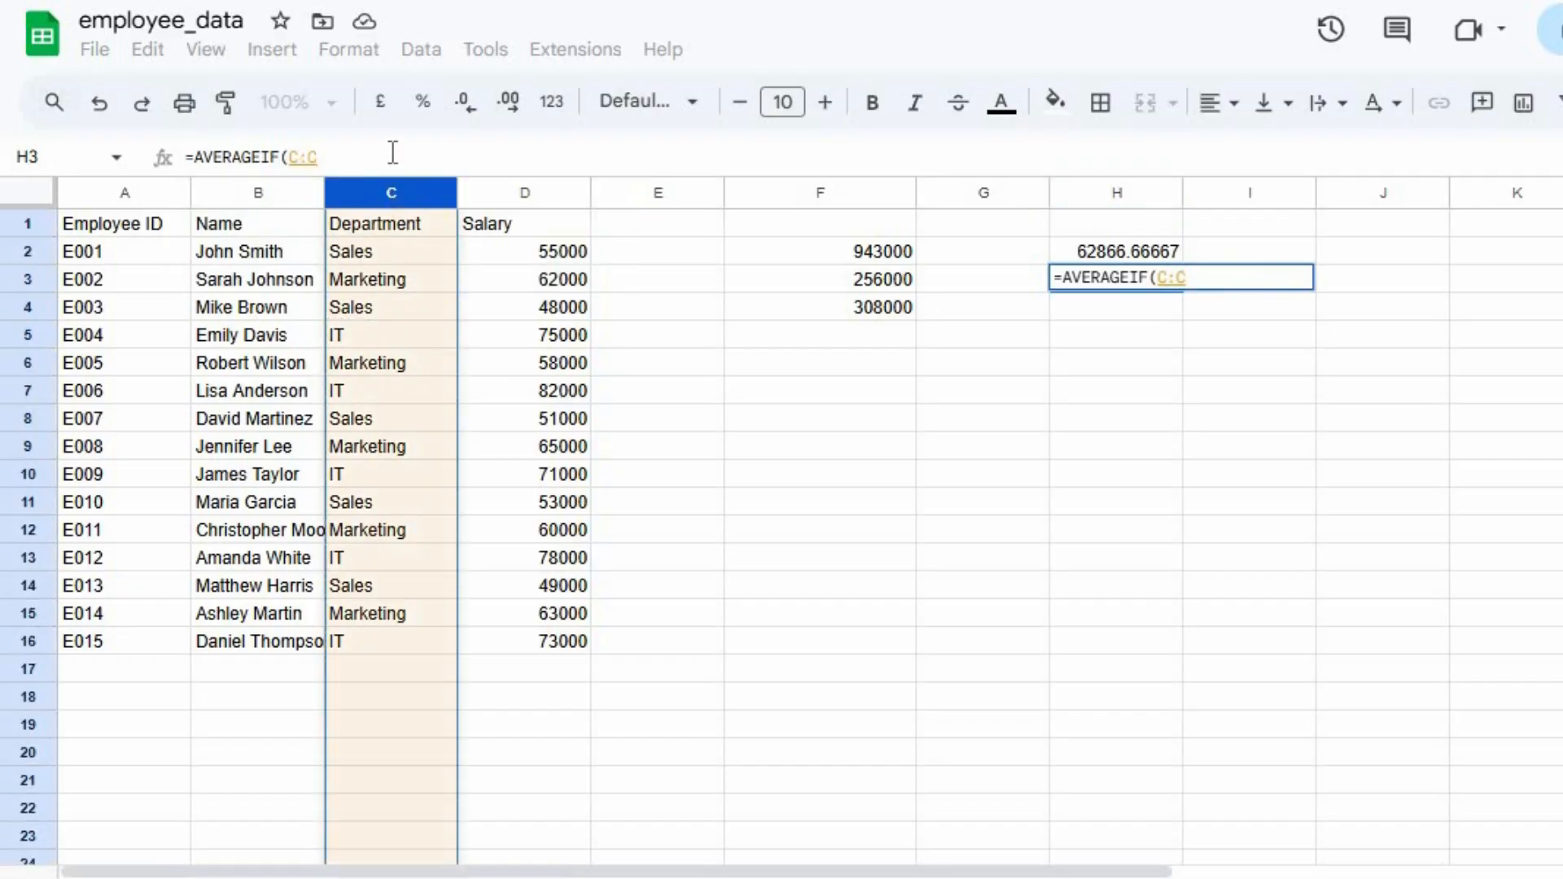
# - Complete the H3 formula as =AVERAGEIF(C:C,"Sales",D:D) to average the Sales salaries, and widen column H
pyautogui.write(',')
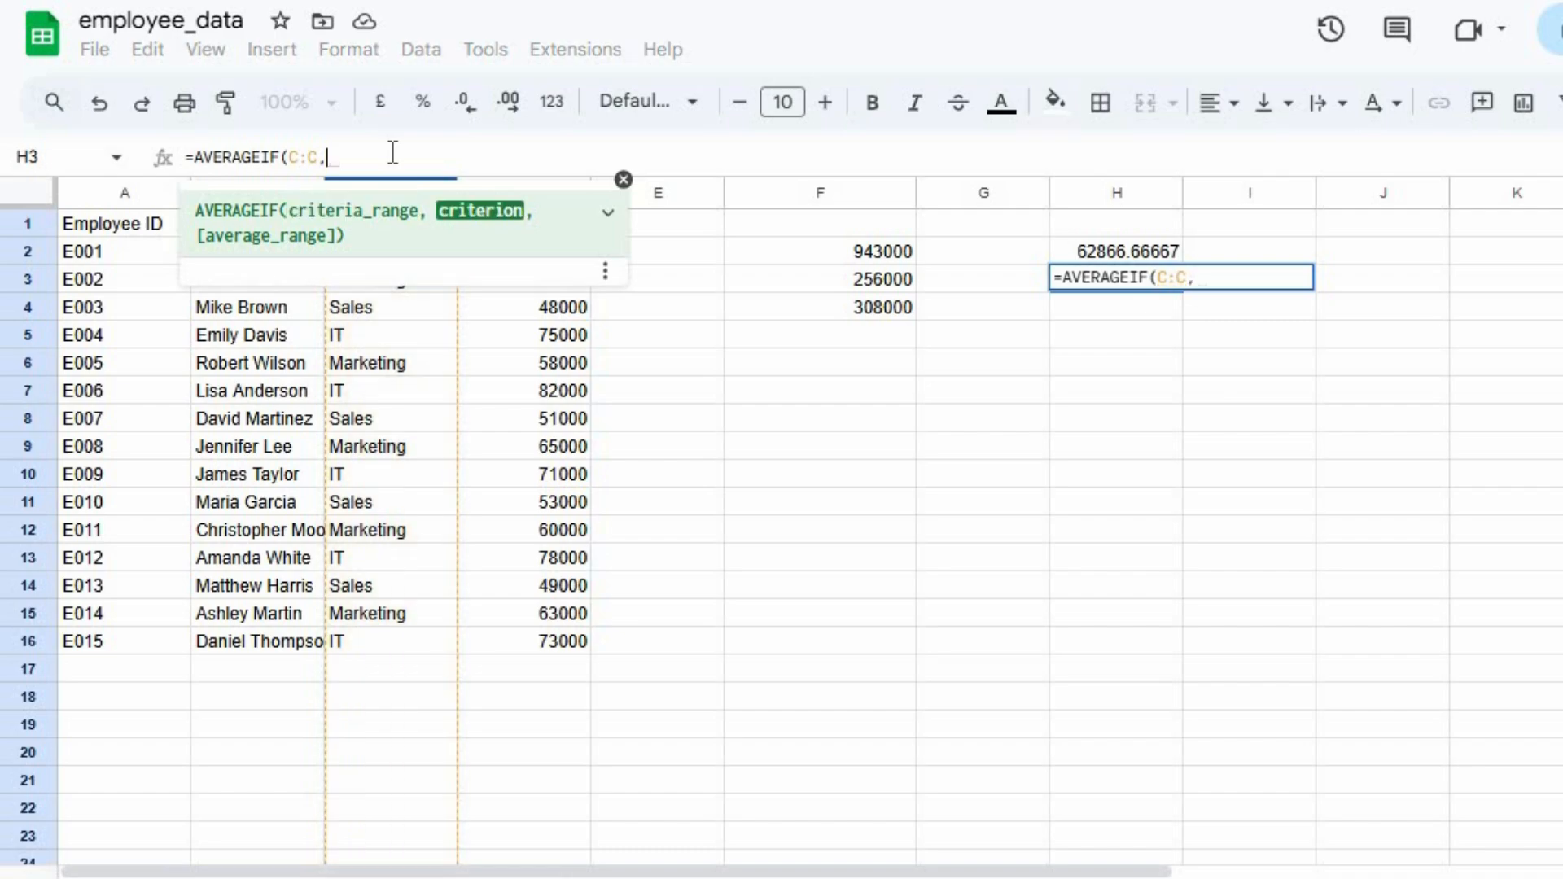
pyautogui.write('"')
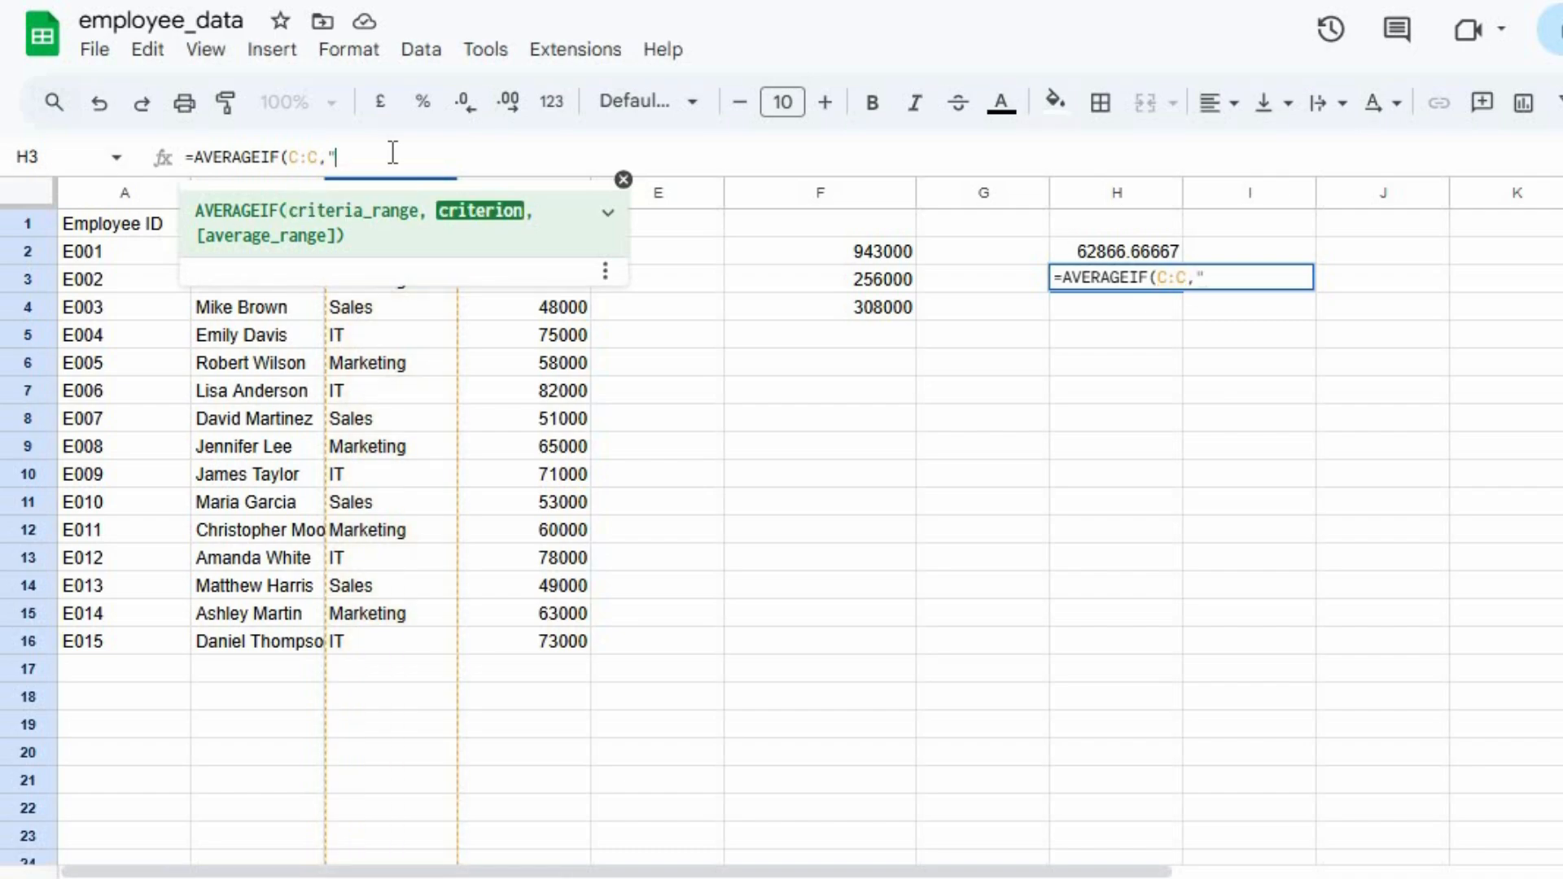
pyautogui.write('"')
pyautogui.press('Left')
pyautogui.write('Sales')
pyautogui.press('Right')
pyautogui.write(',')
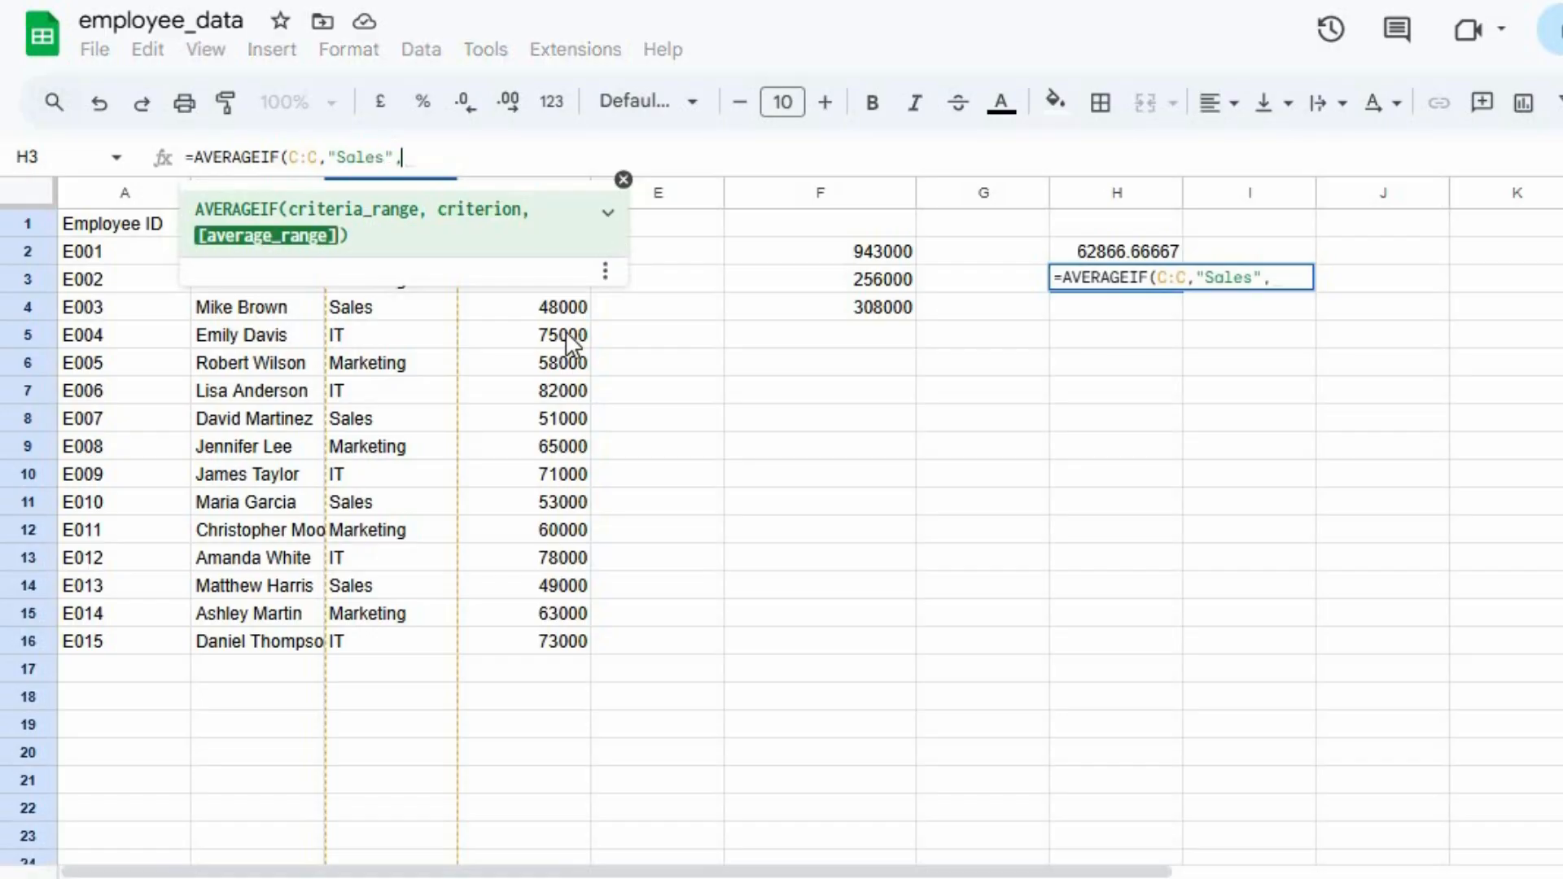
pyautogui.click(529, 194)
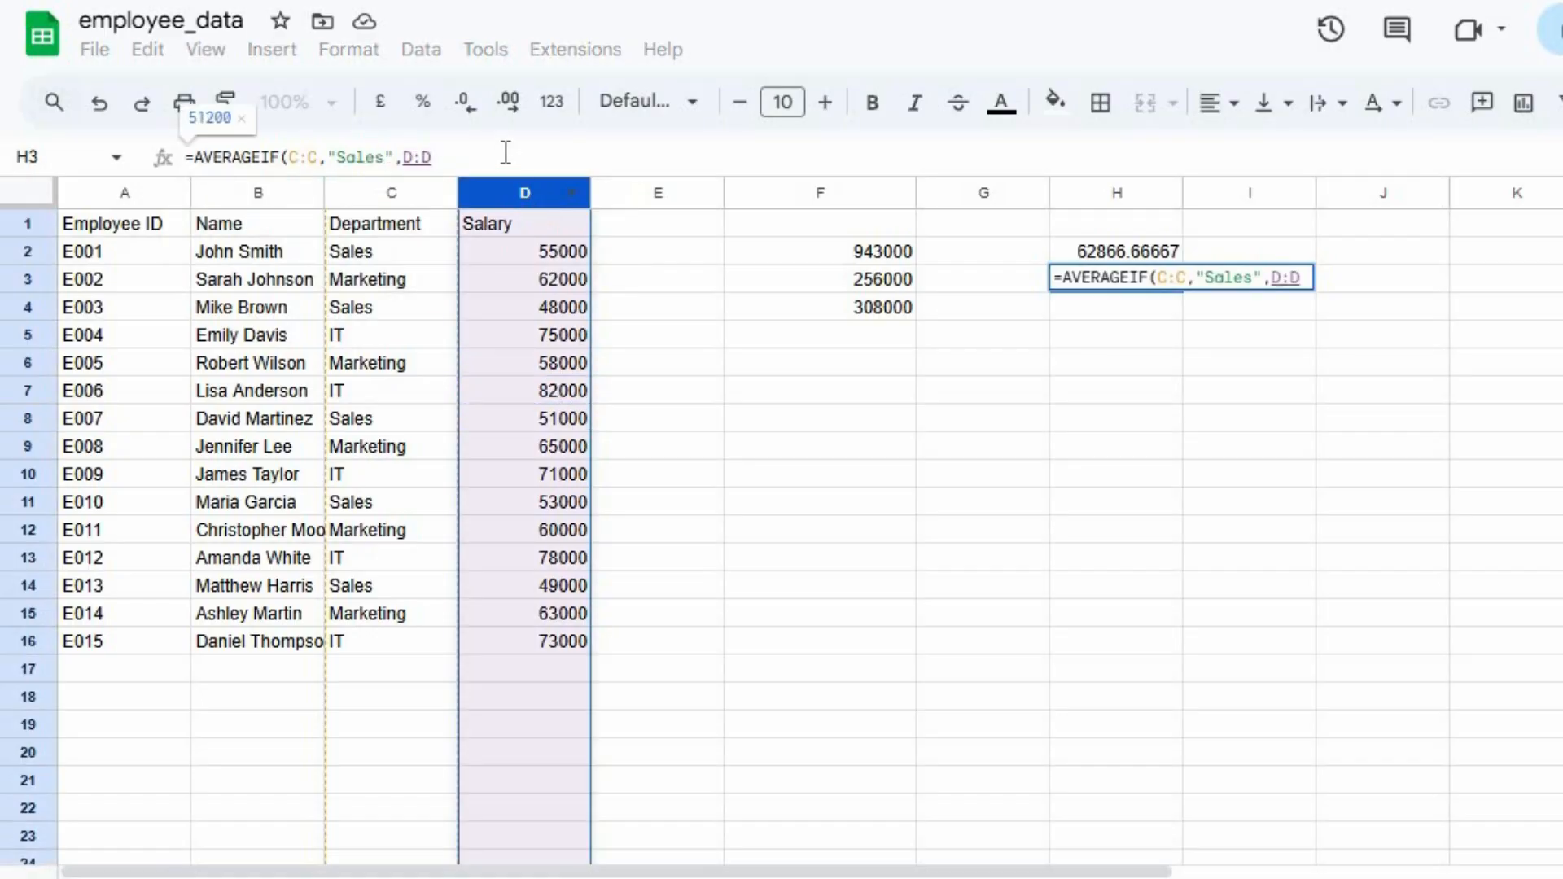
pyautogui.click(506, 152)
pyautogui.write(')')
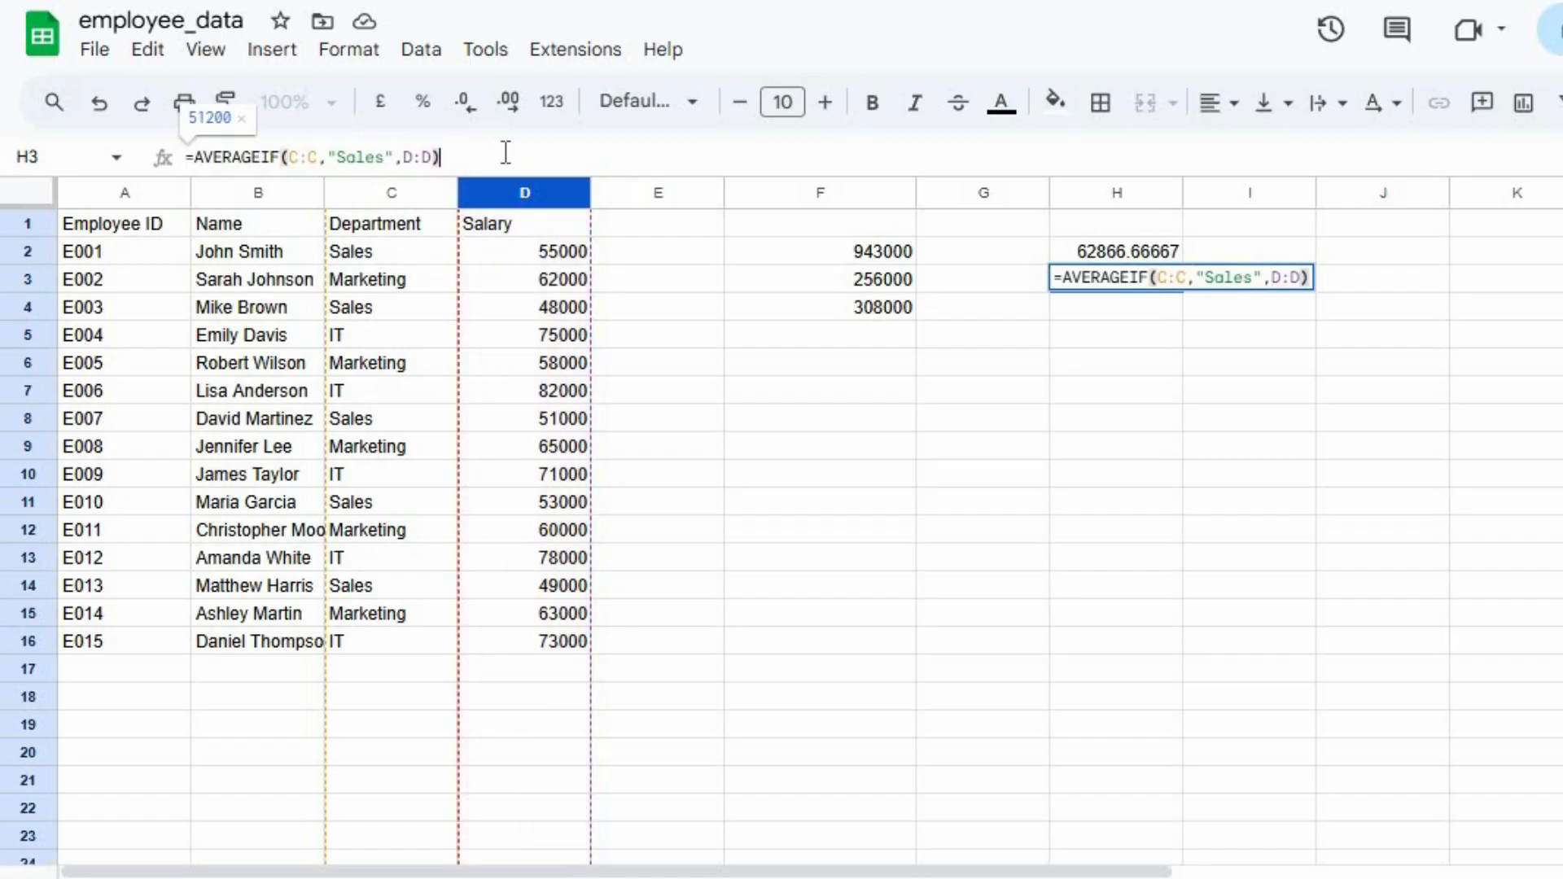
pyautogui.press('Return')
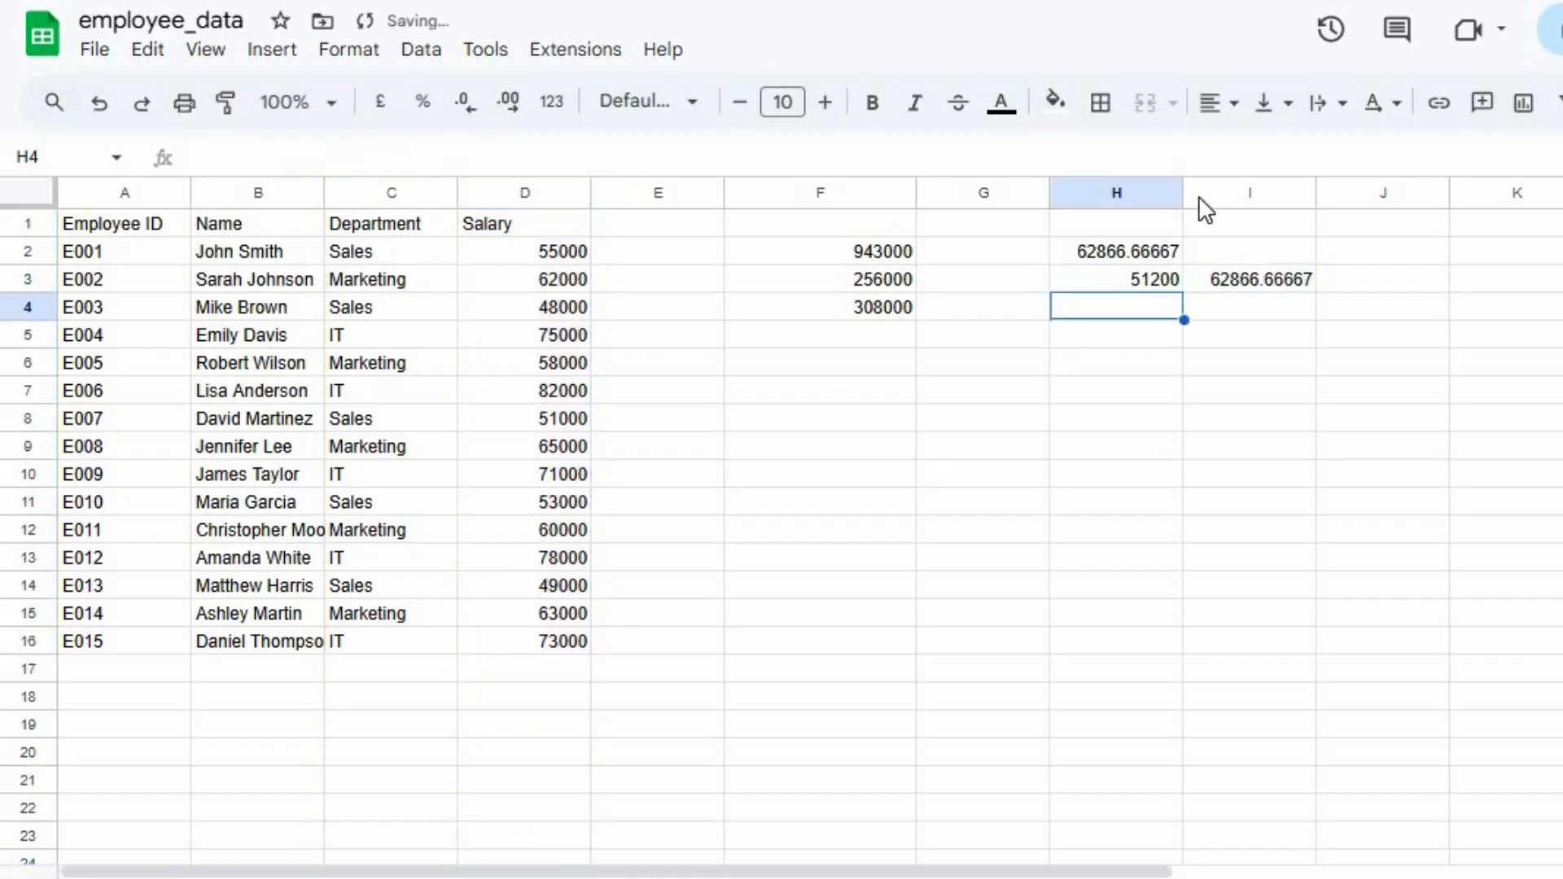
pyautogui.moveTo(1184, 193); pyautogui.dragTo(1254, 246)
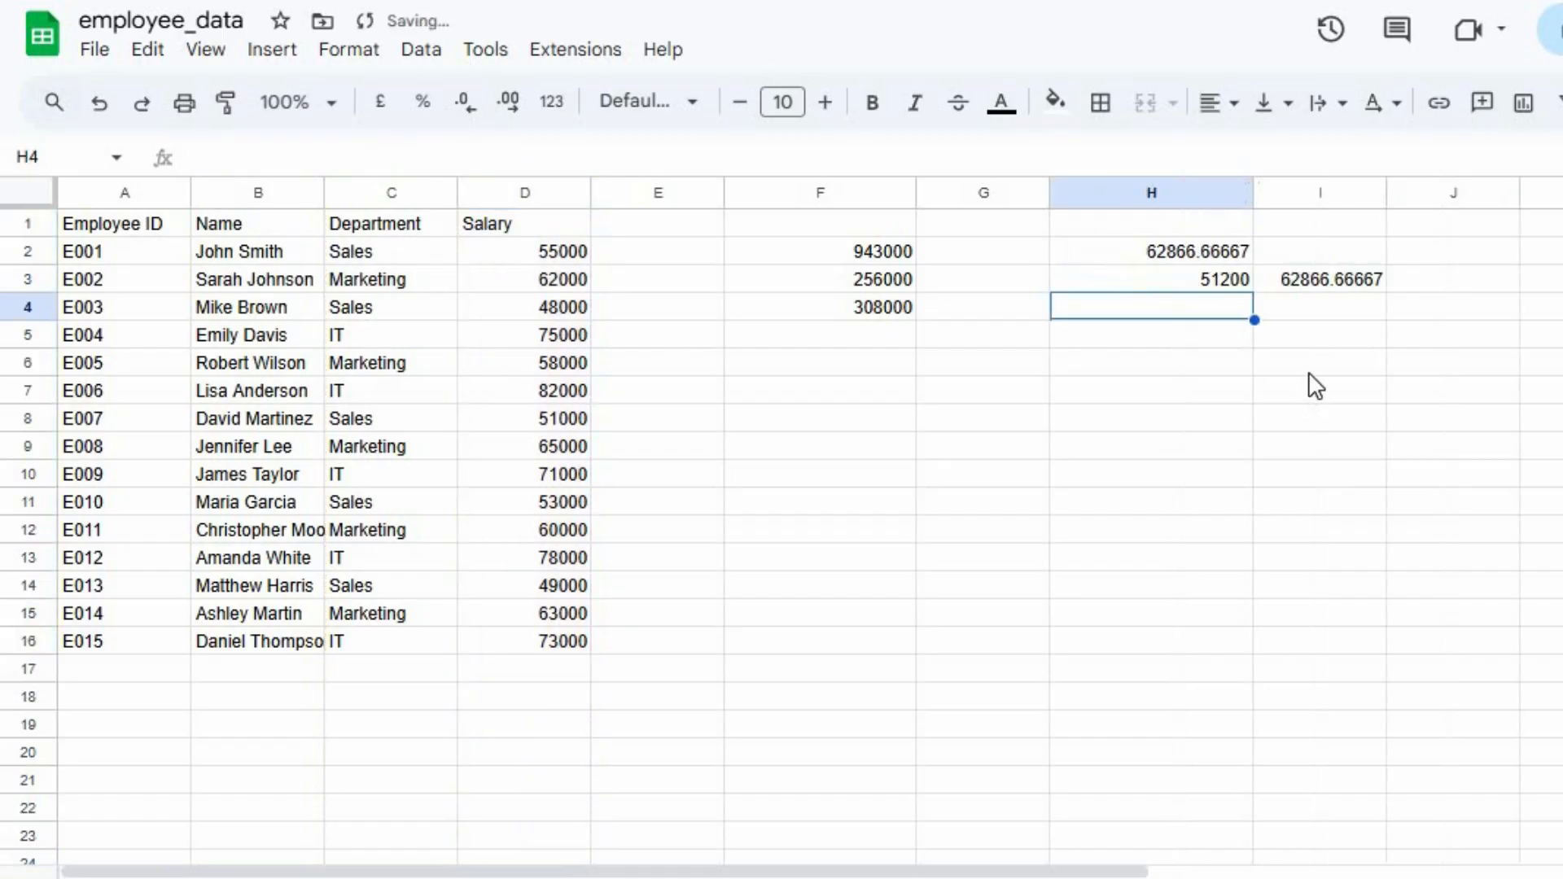
# - Start a sum formula in cell I4 with D2, the first Sales salary, as its first value
pyautogui.click(1298, 313)
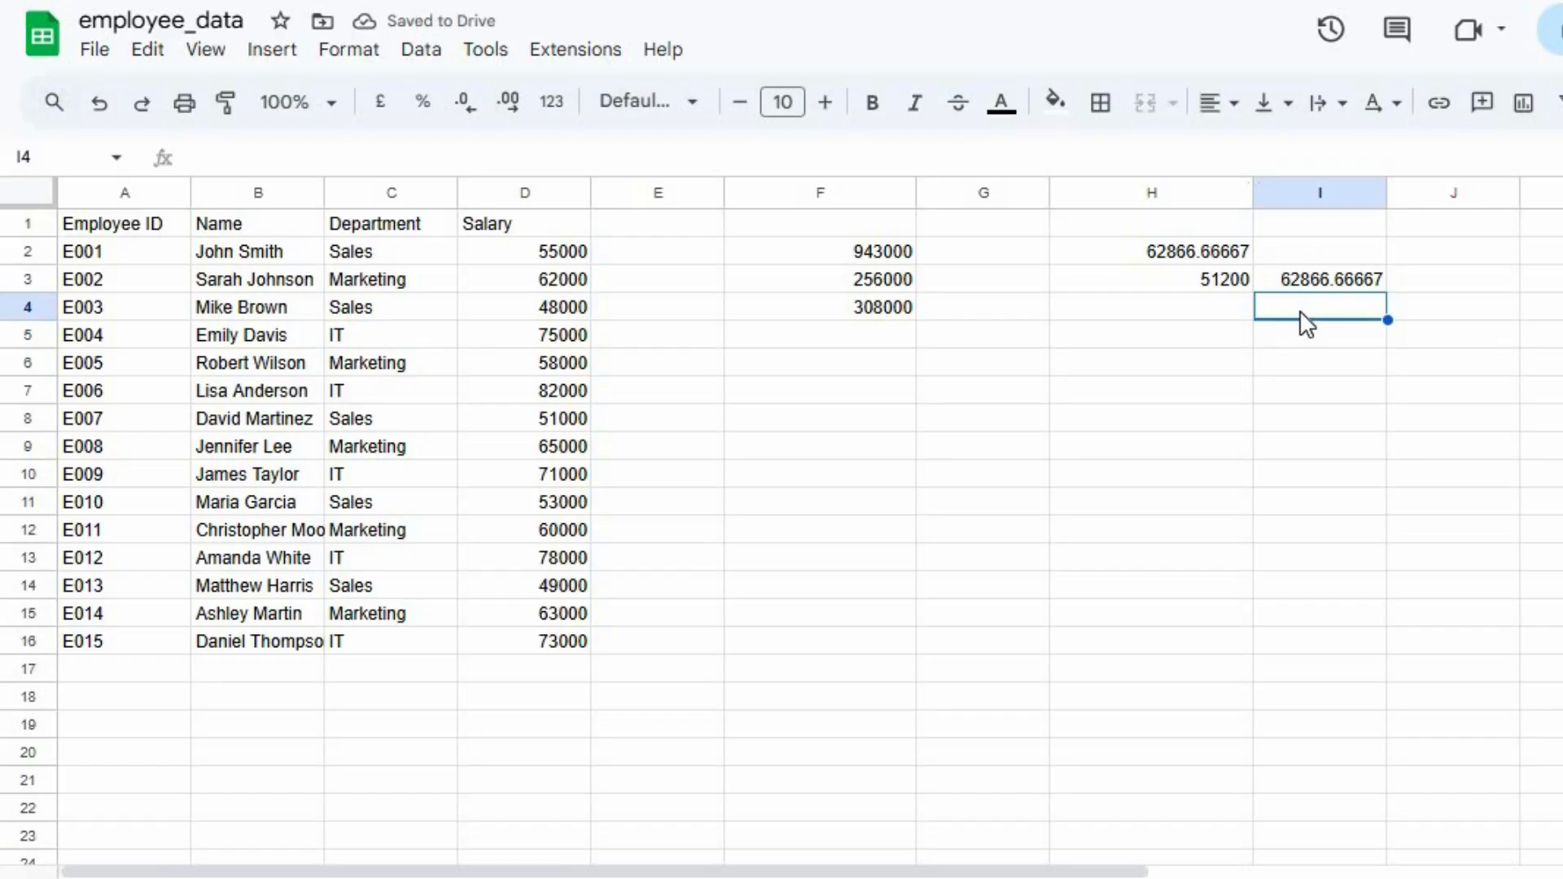
pyautogui.click(463, 166)
pyautogui.write('=')
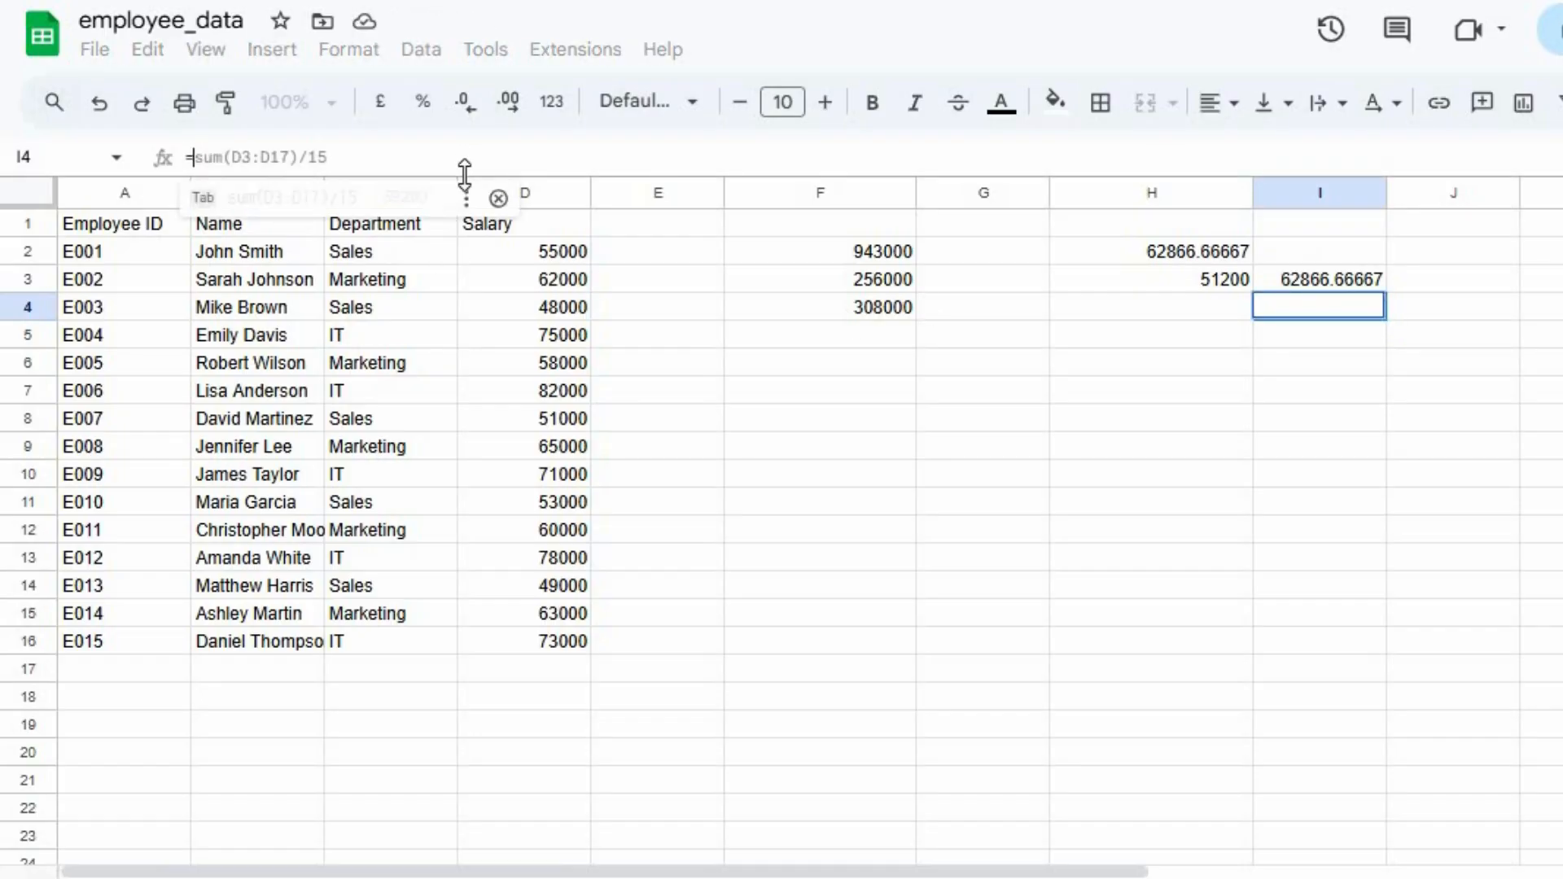
pyautogui.write('sum')
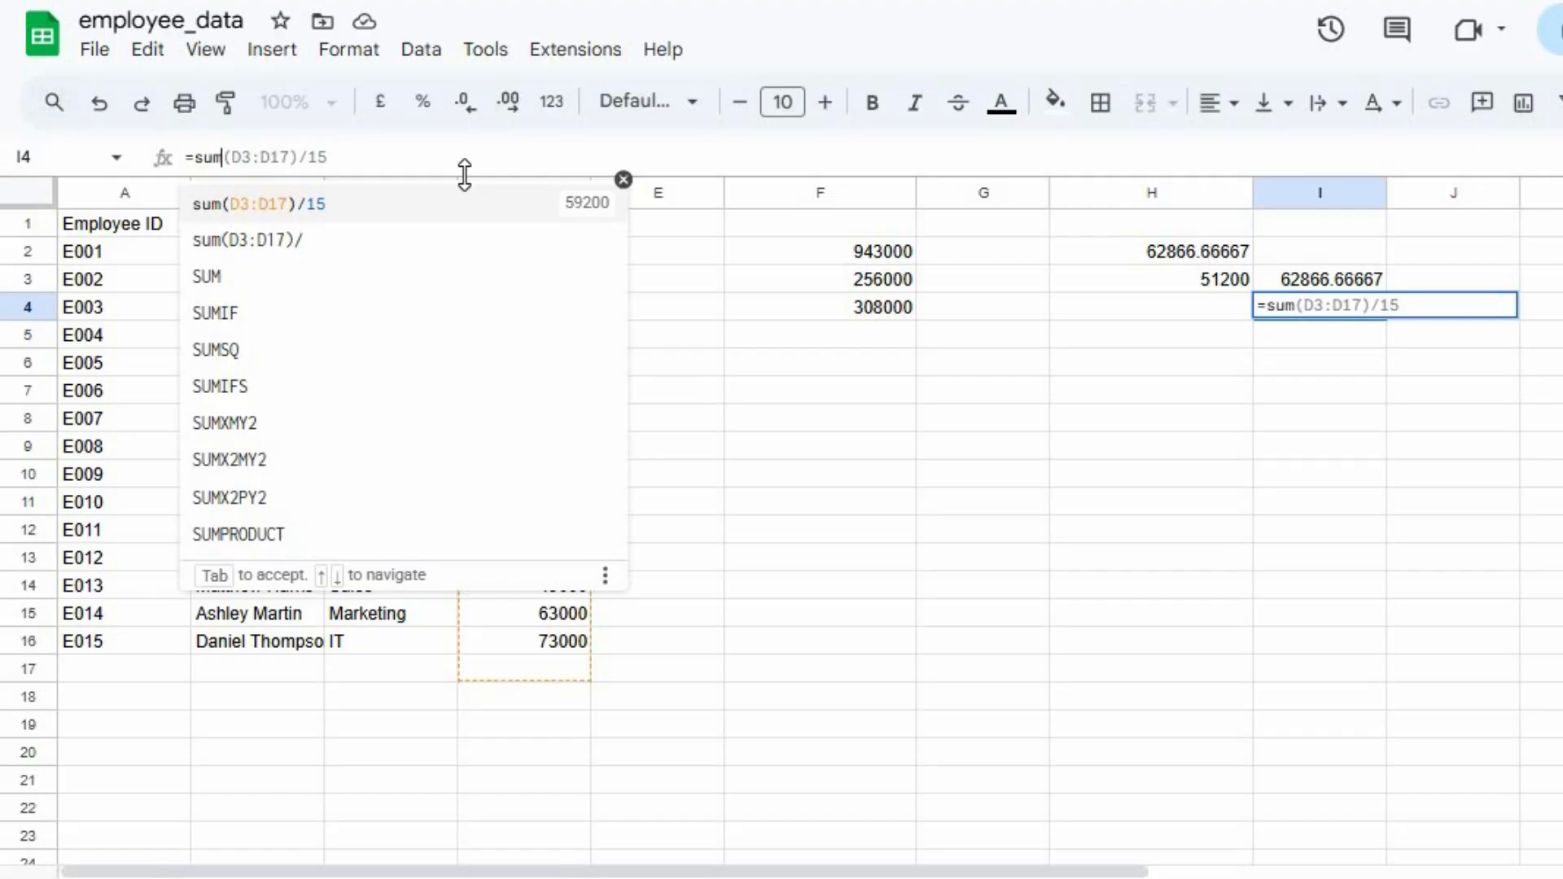
pyautogui.write('(')
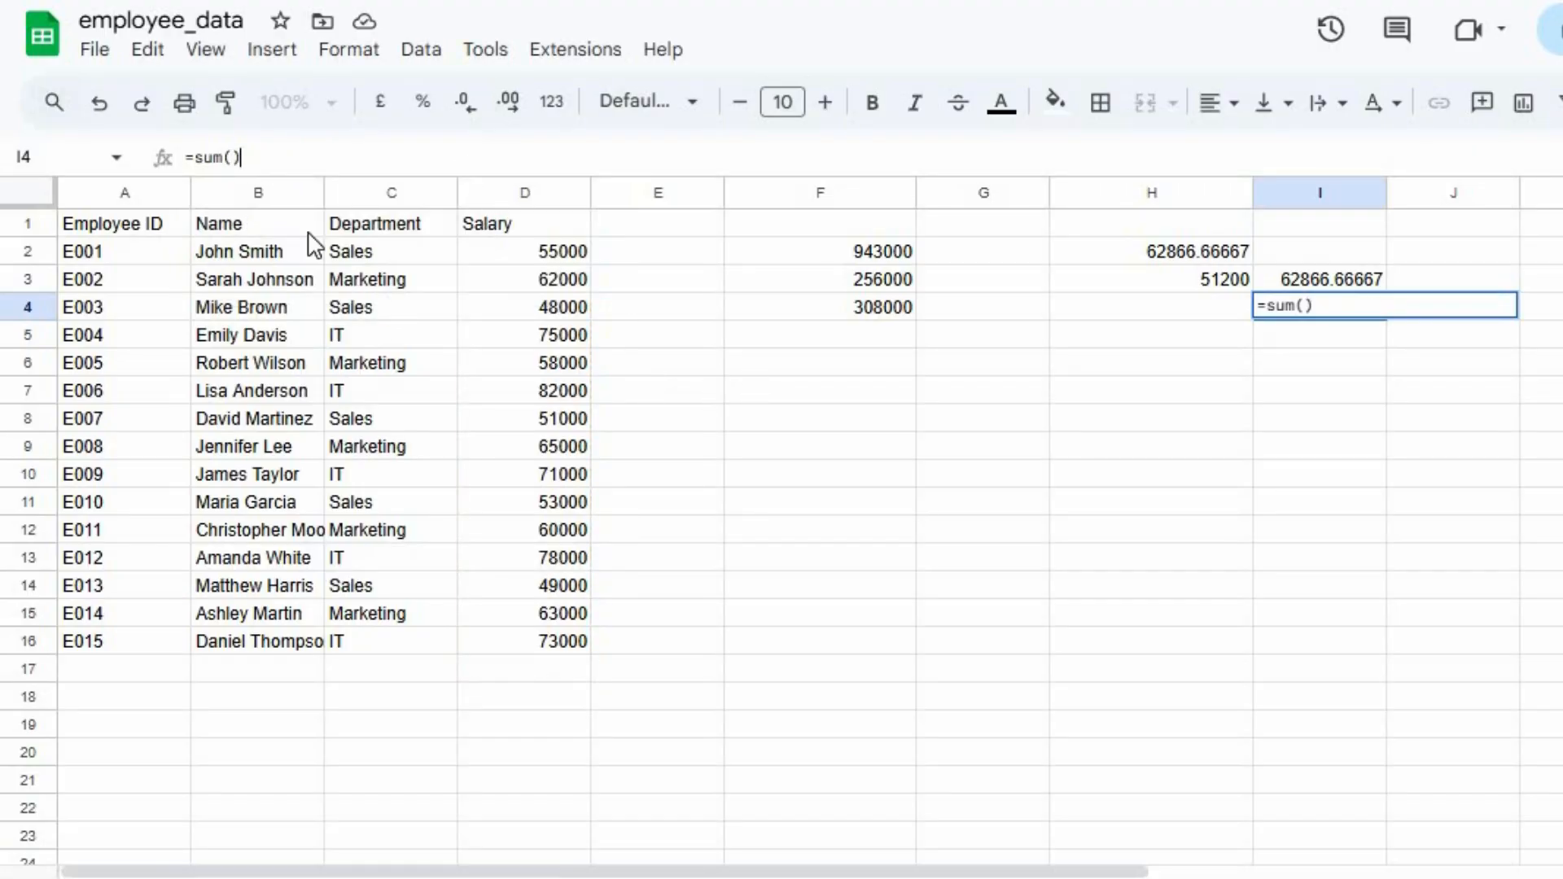
pyautogui.click(377, 313)
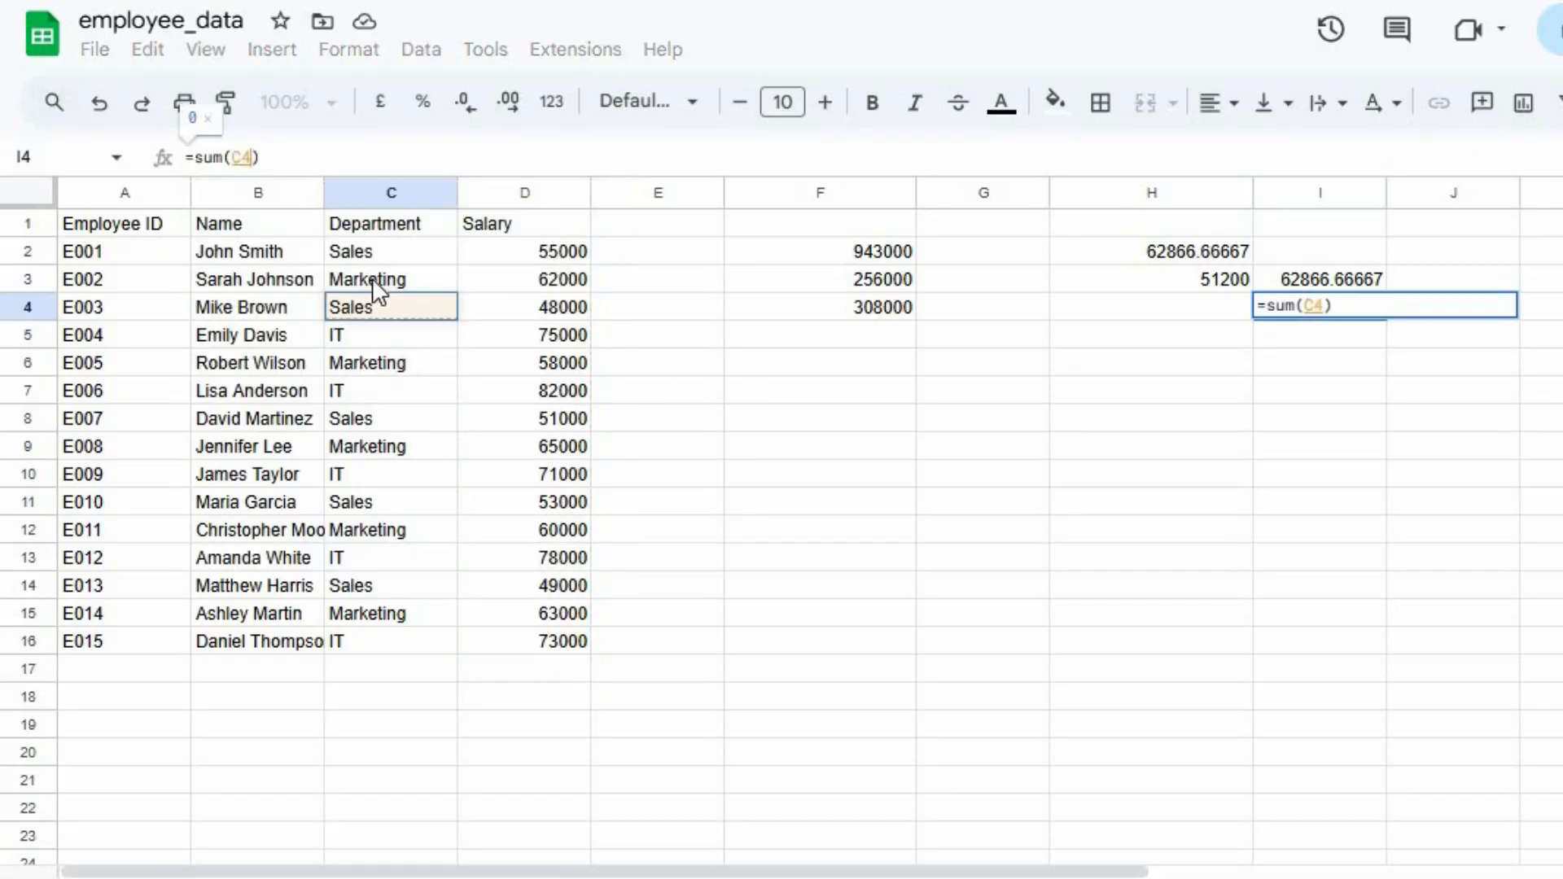
pyautogui.click(373, 252)
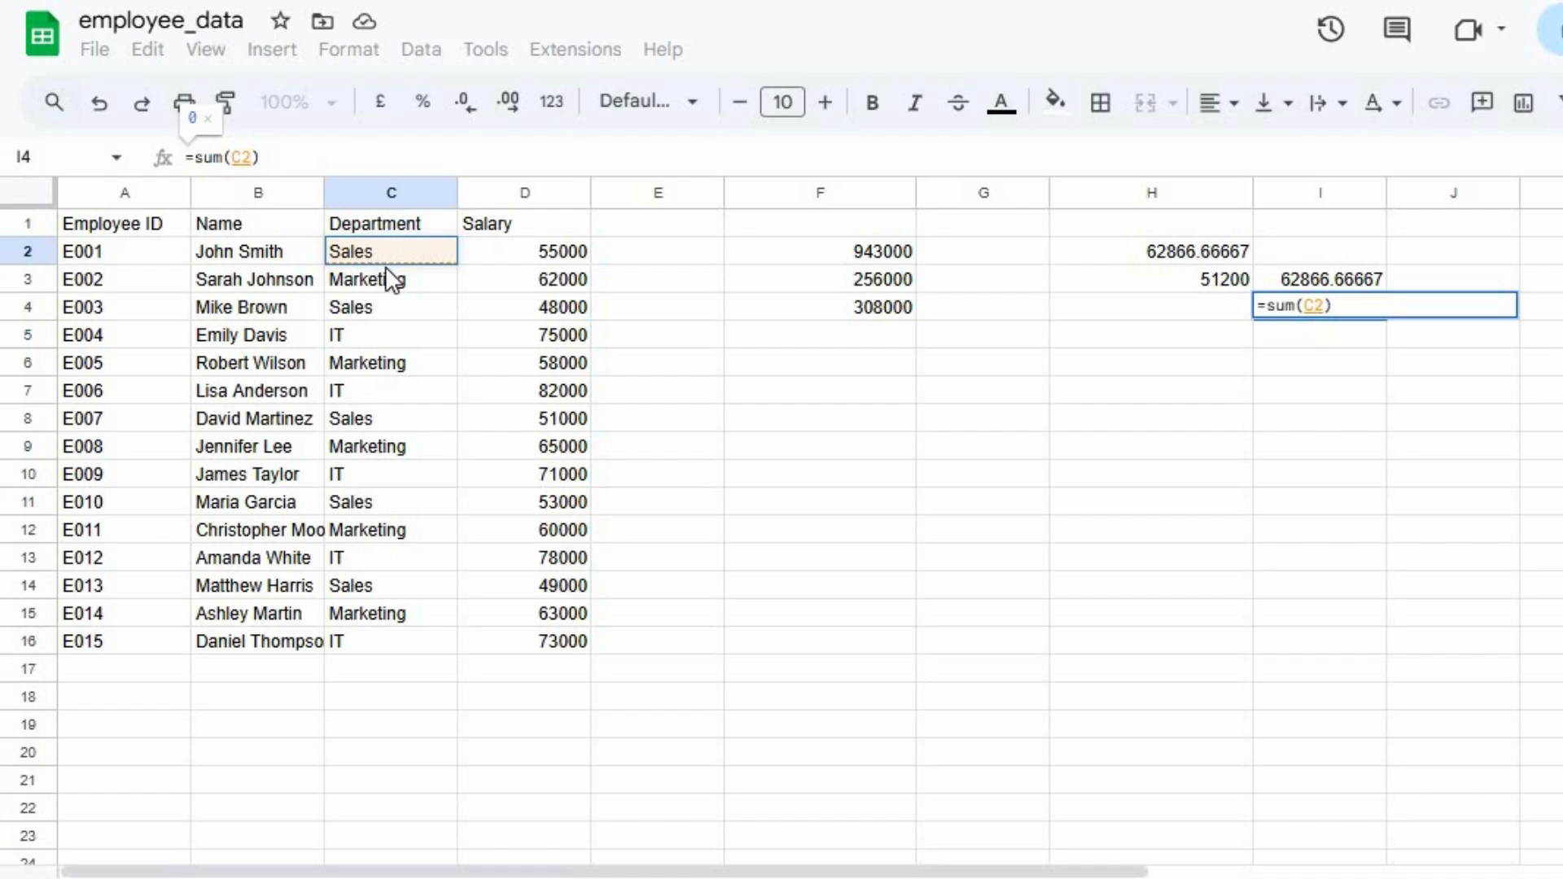
pyautogui.click(582, 259)
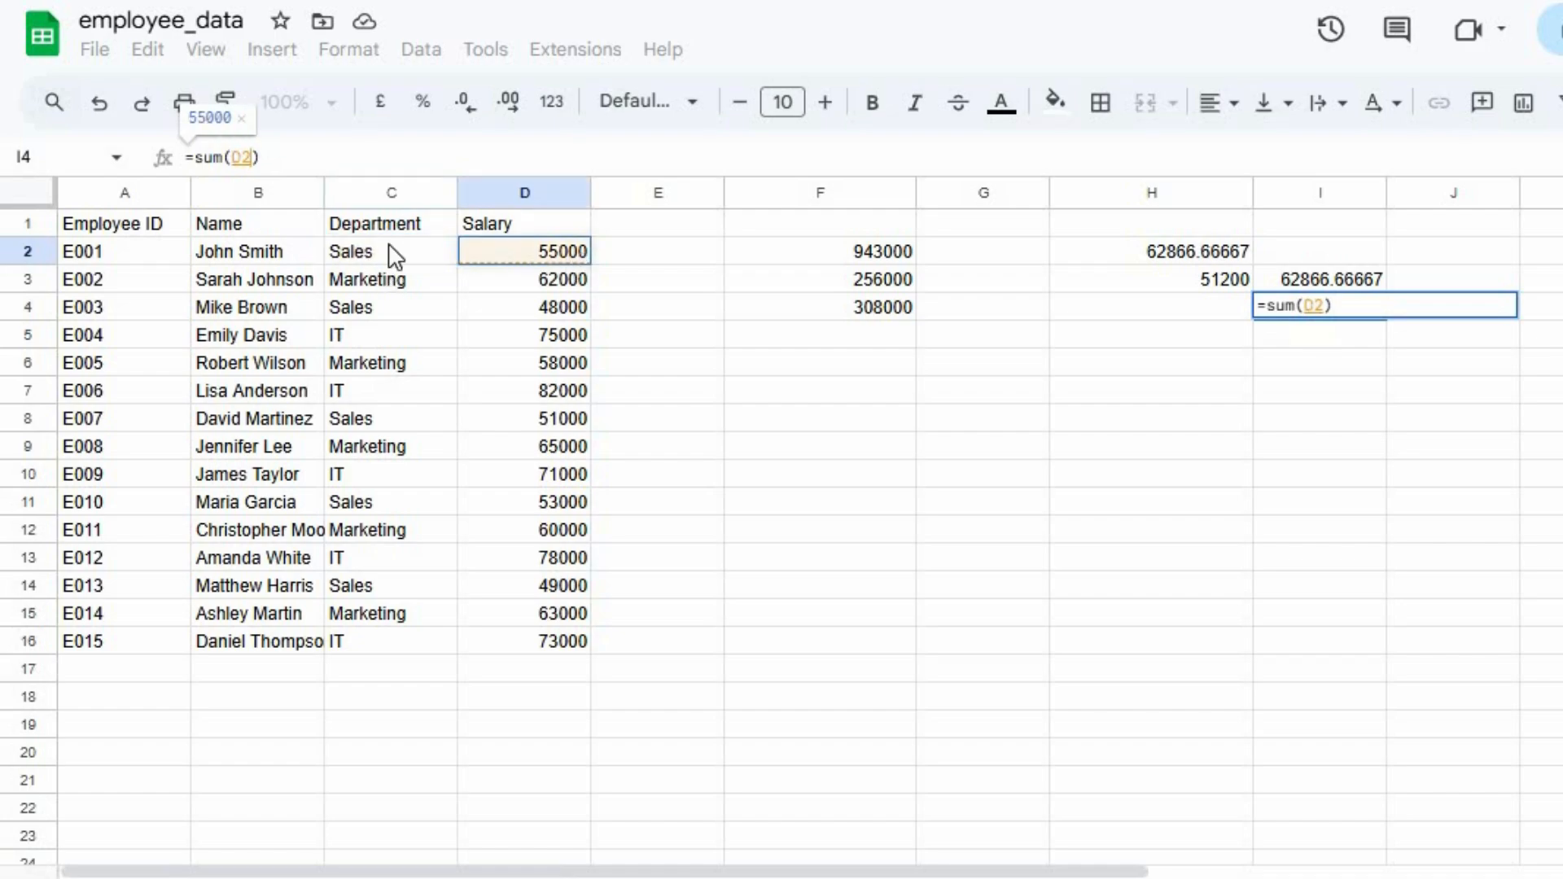
# - Complete the formula in I4 as =sum(D2,D4,D8,D11,D14)/5 to calculate the average Sales salary manually
pyautogui.write(',')
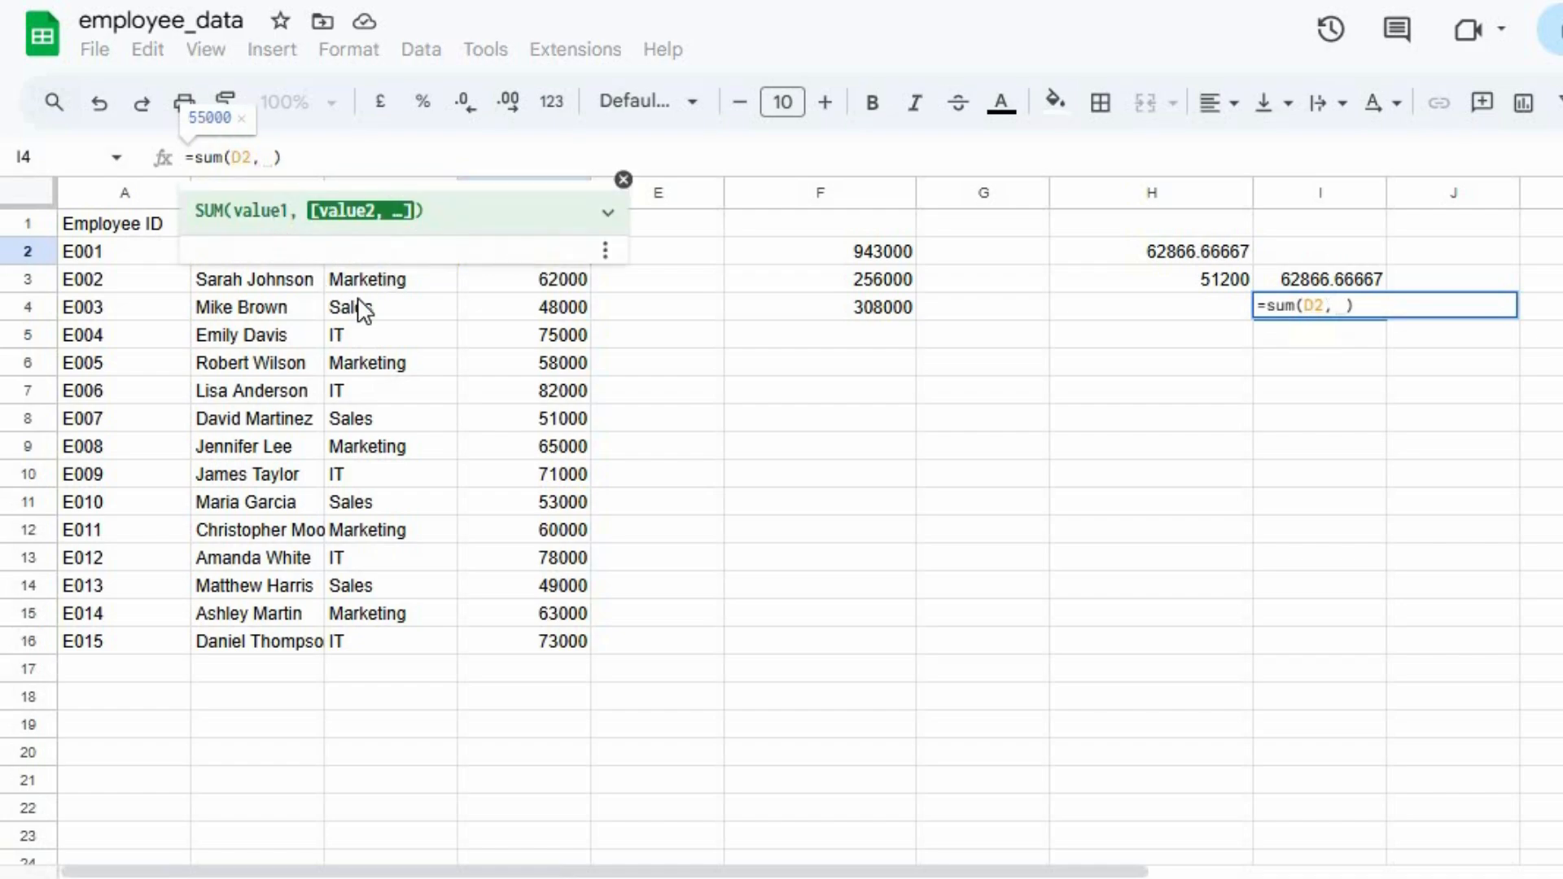
pyautogui.click(381, 310)
pyautogui.click(515, 319)
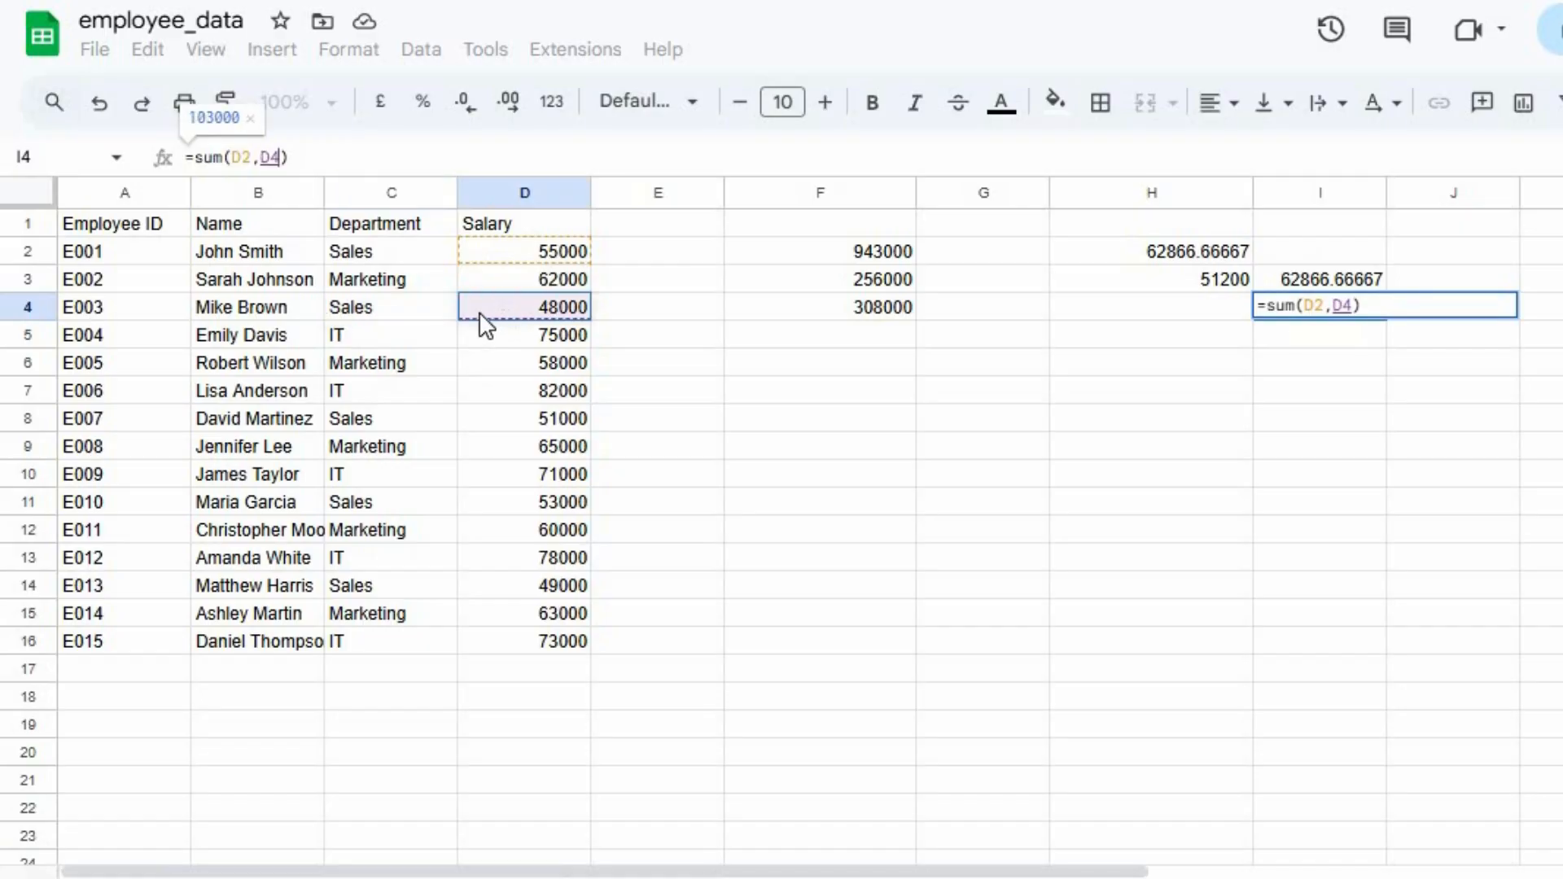
pyautogui.write(',')
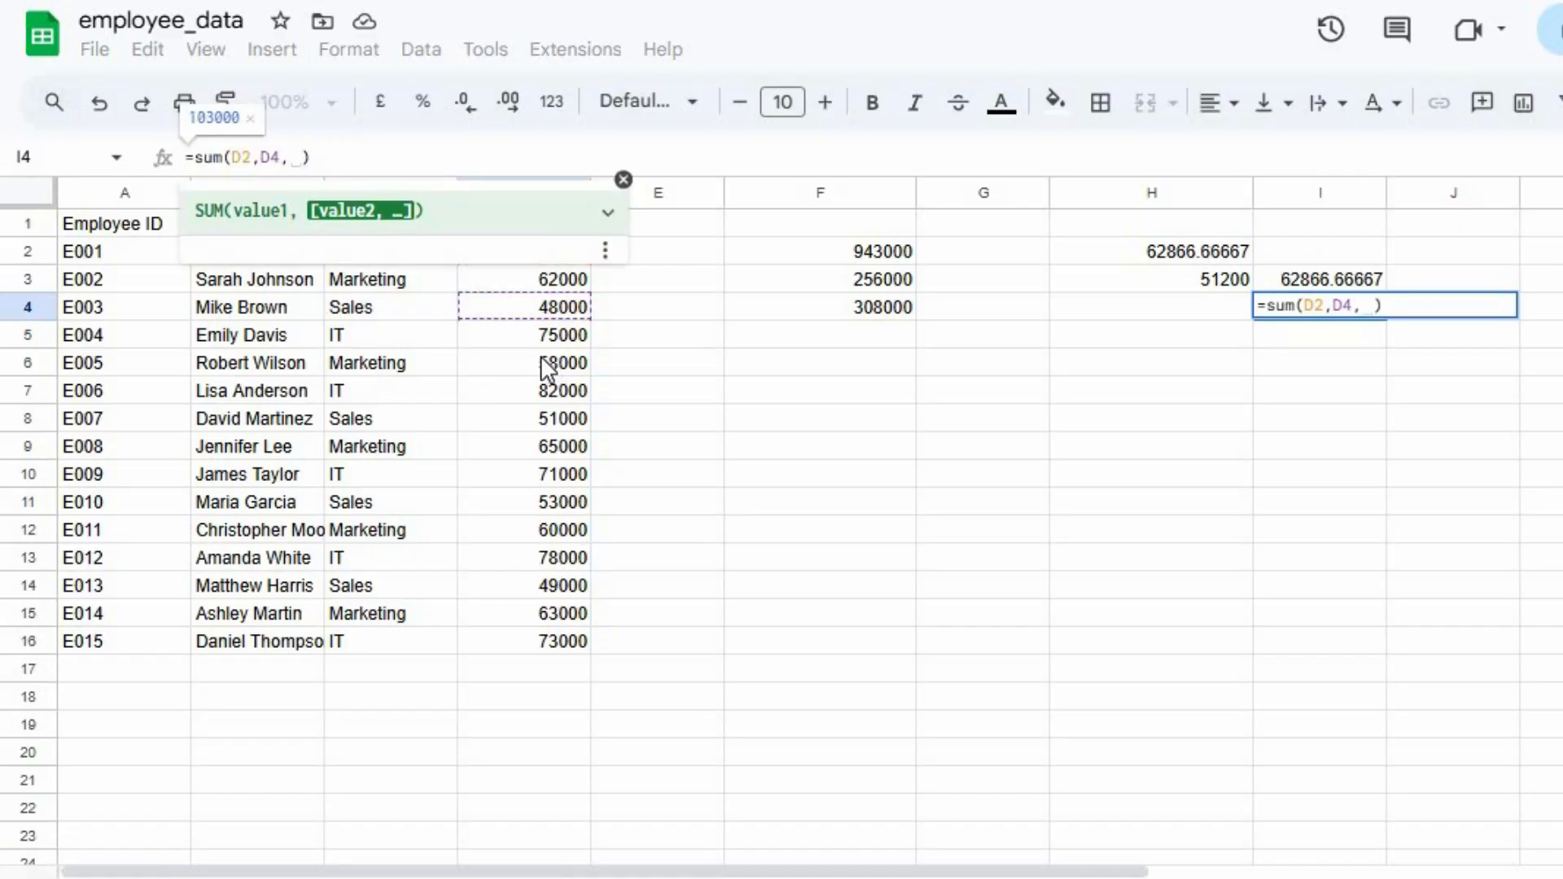
pyautogui.click(546, 418)
pyautogui.write(',')
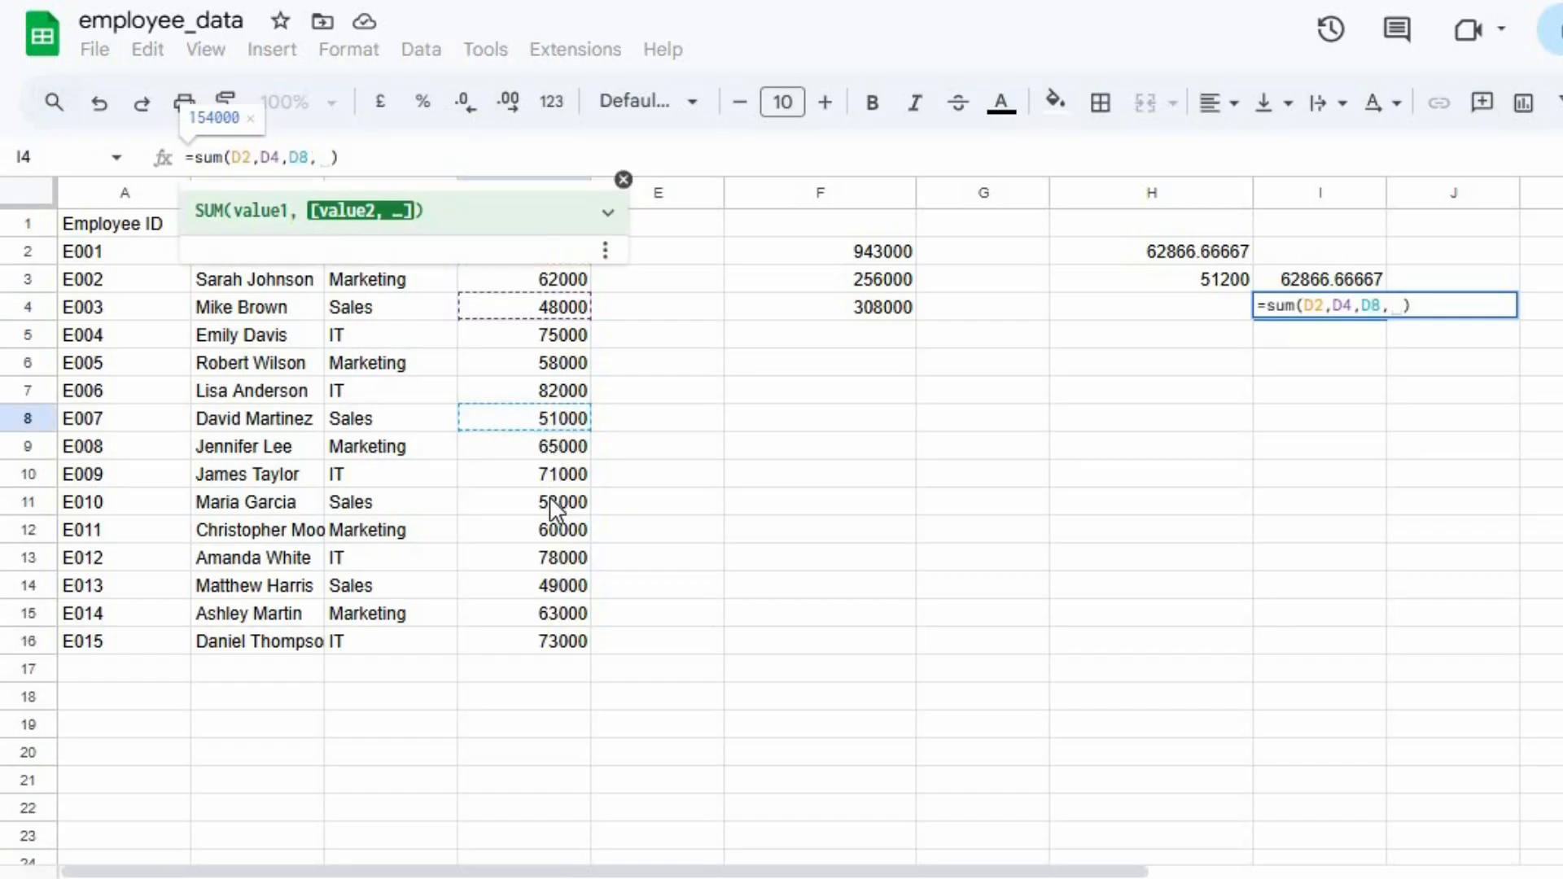
pyautogui.click(550, 499)
pyautogui.write(',')
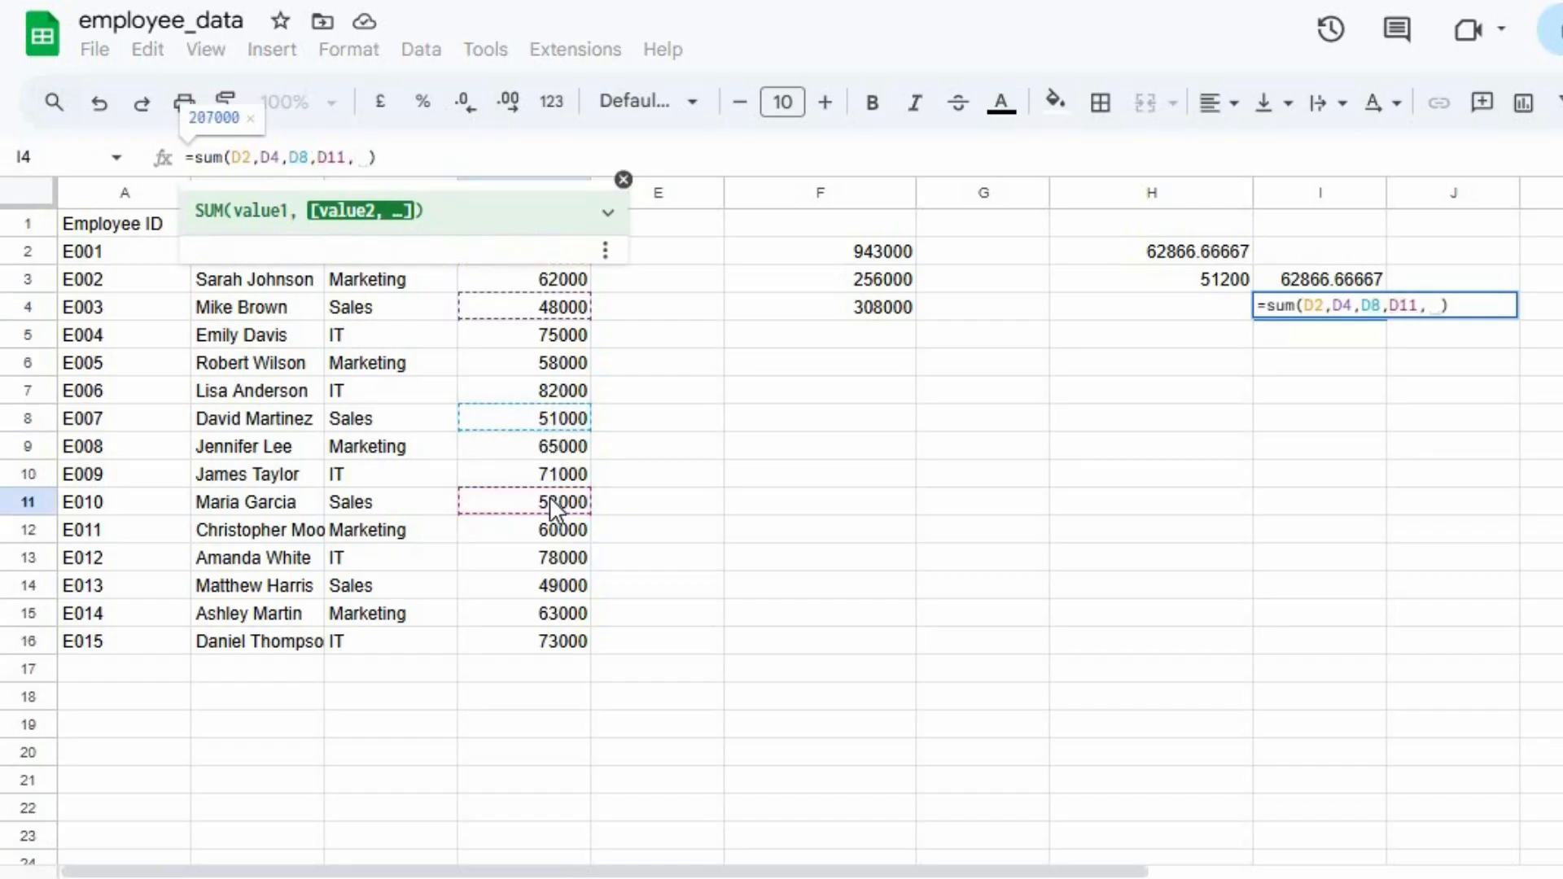
pyautogui.click(549, 587)
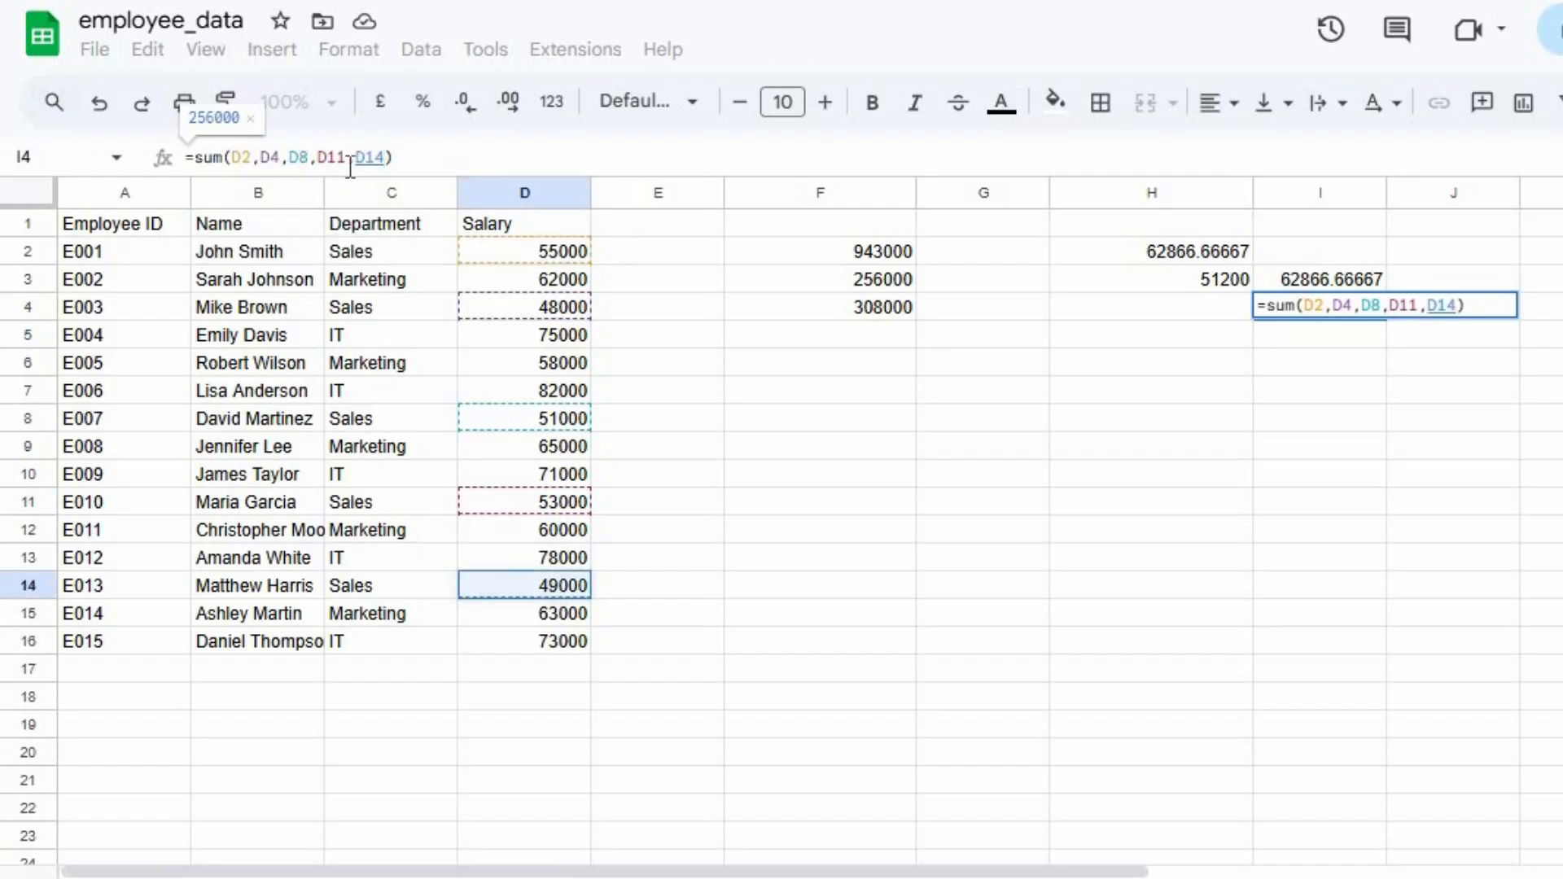
pyautogui.write(')/5')
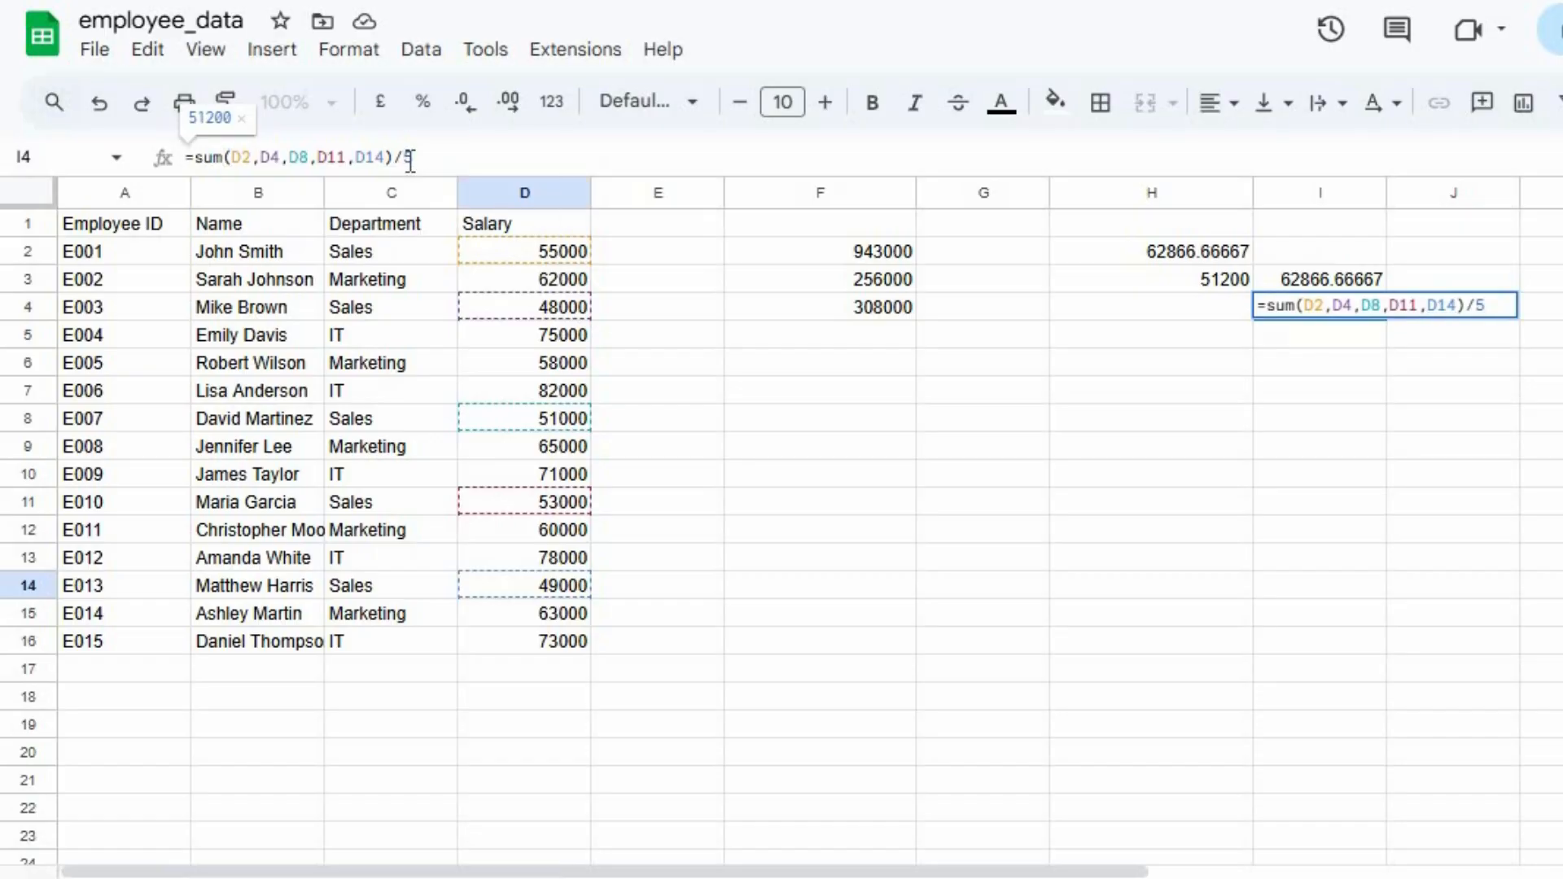
pyautogui.press('Return')
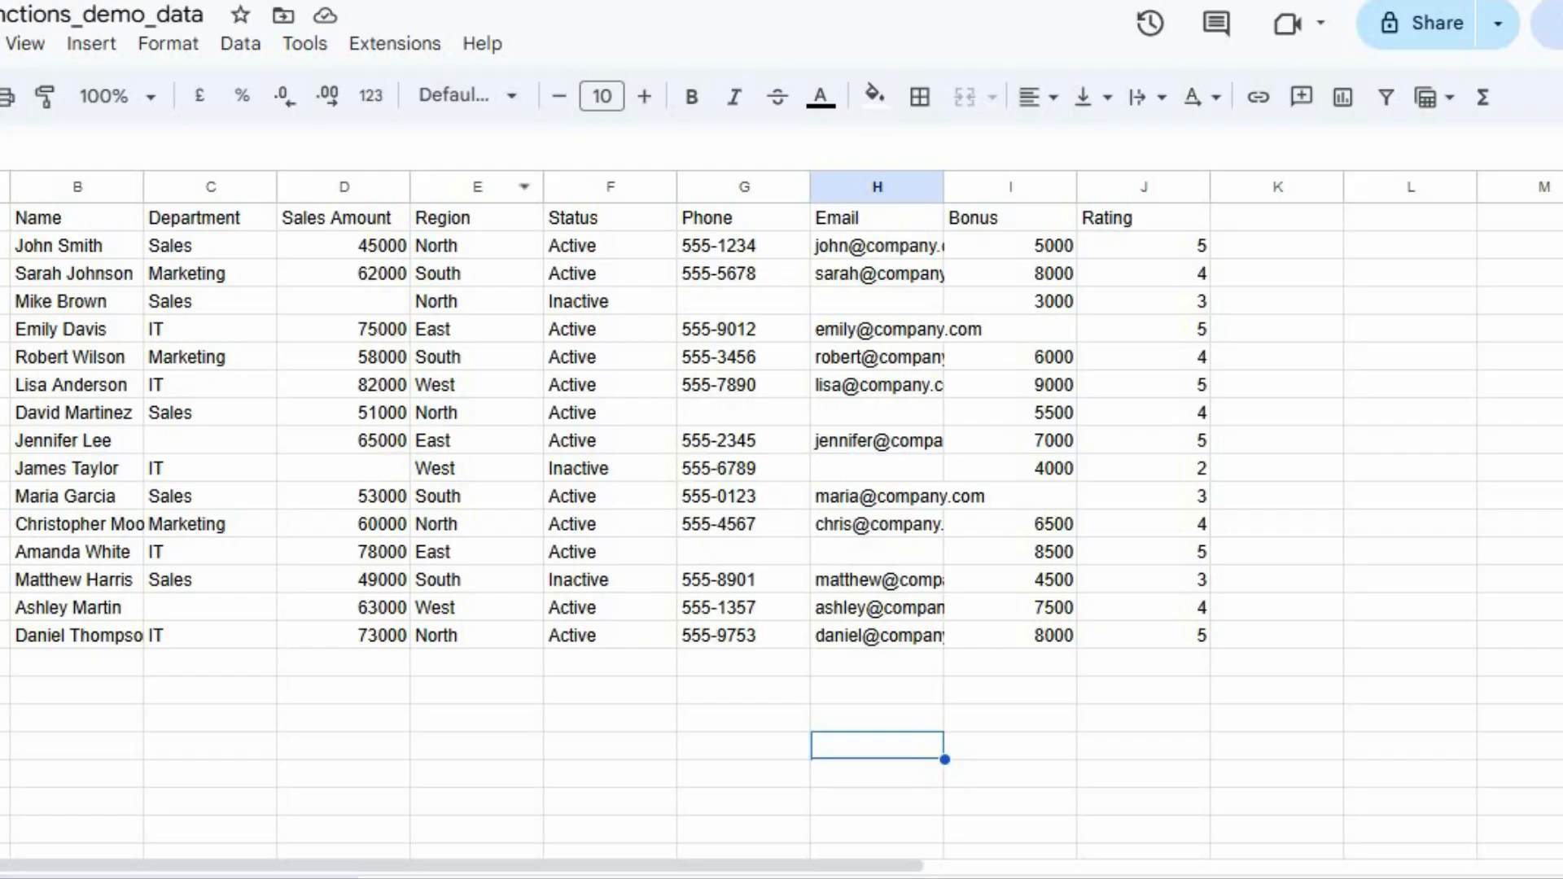
# - Start a COUNT formula in cell L2, beside the employee data
pyautogui.click(1277, 245)
pyautogui.click(1410, 245)
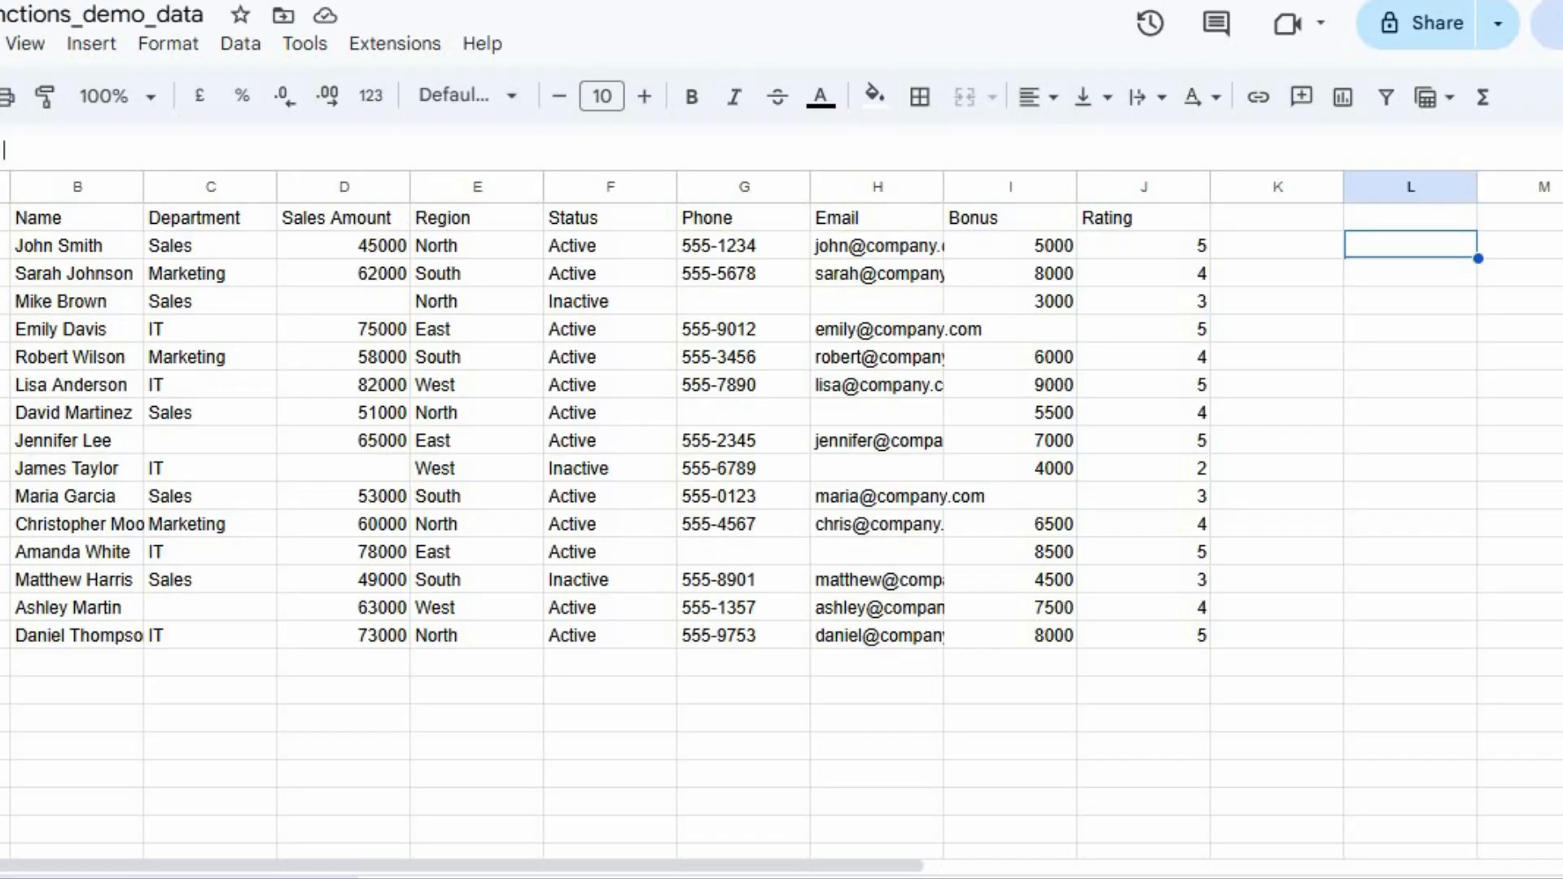
pyautogui.click(1369, 151)
pyautogui.write('=')
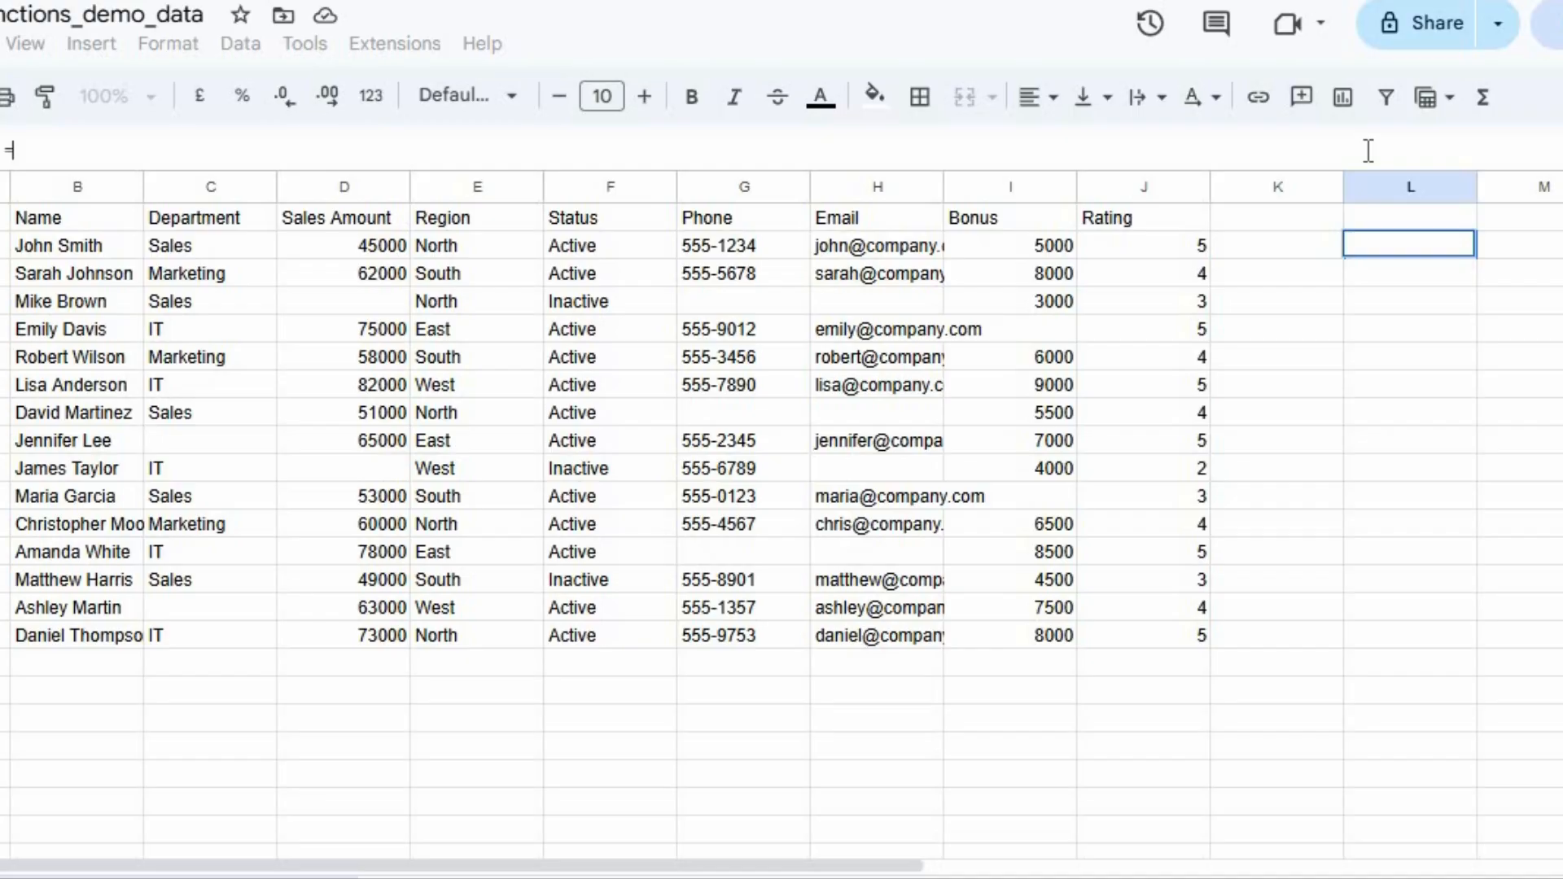
pyautogui.write('count')
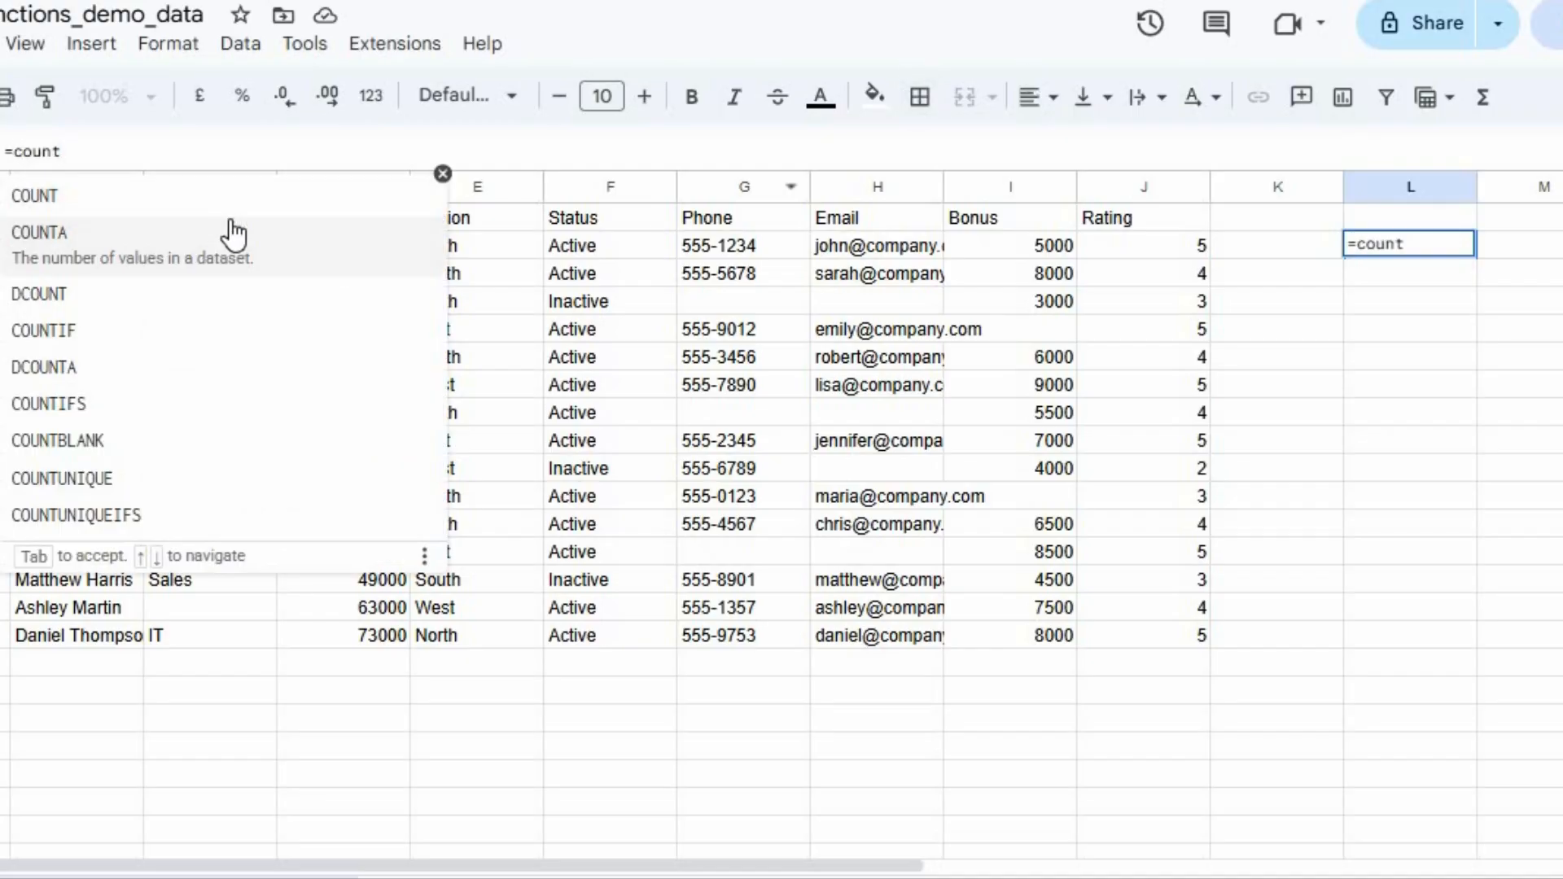
pyautogui.click(232, 197)
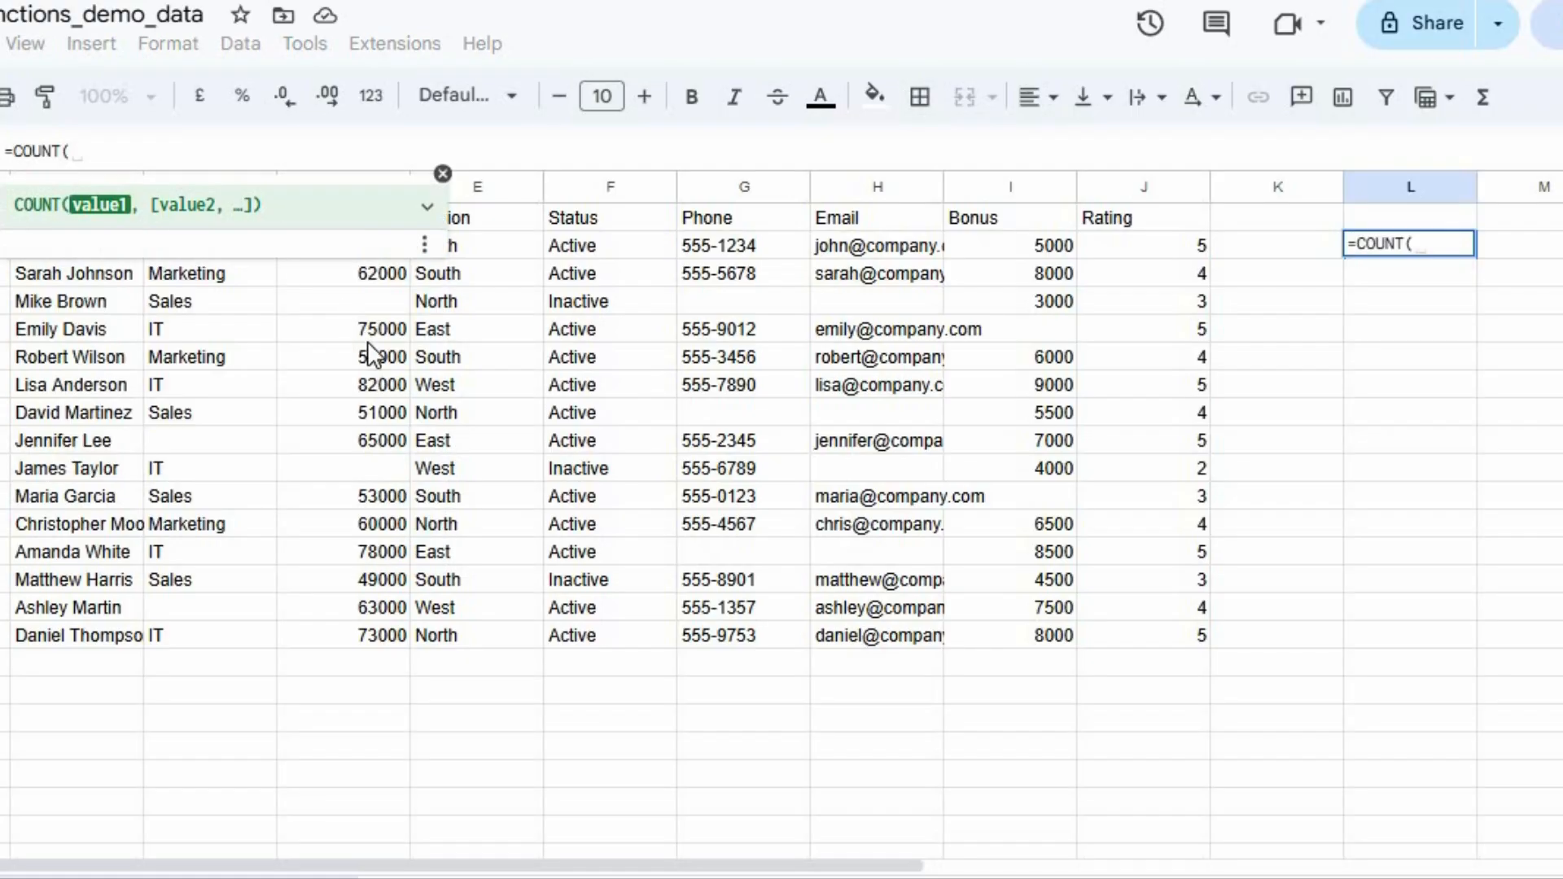
# - Complete the L2 formula as =COUNT(D2:D16) to count the numeric Sales Amount values, and check the blank cells in that column
pyautogui.click(352, 332)
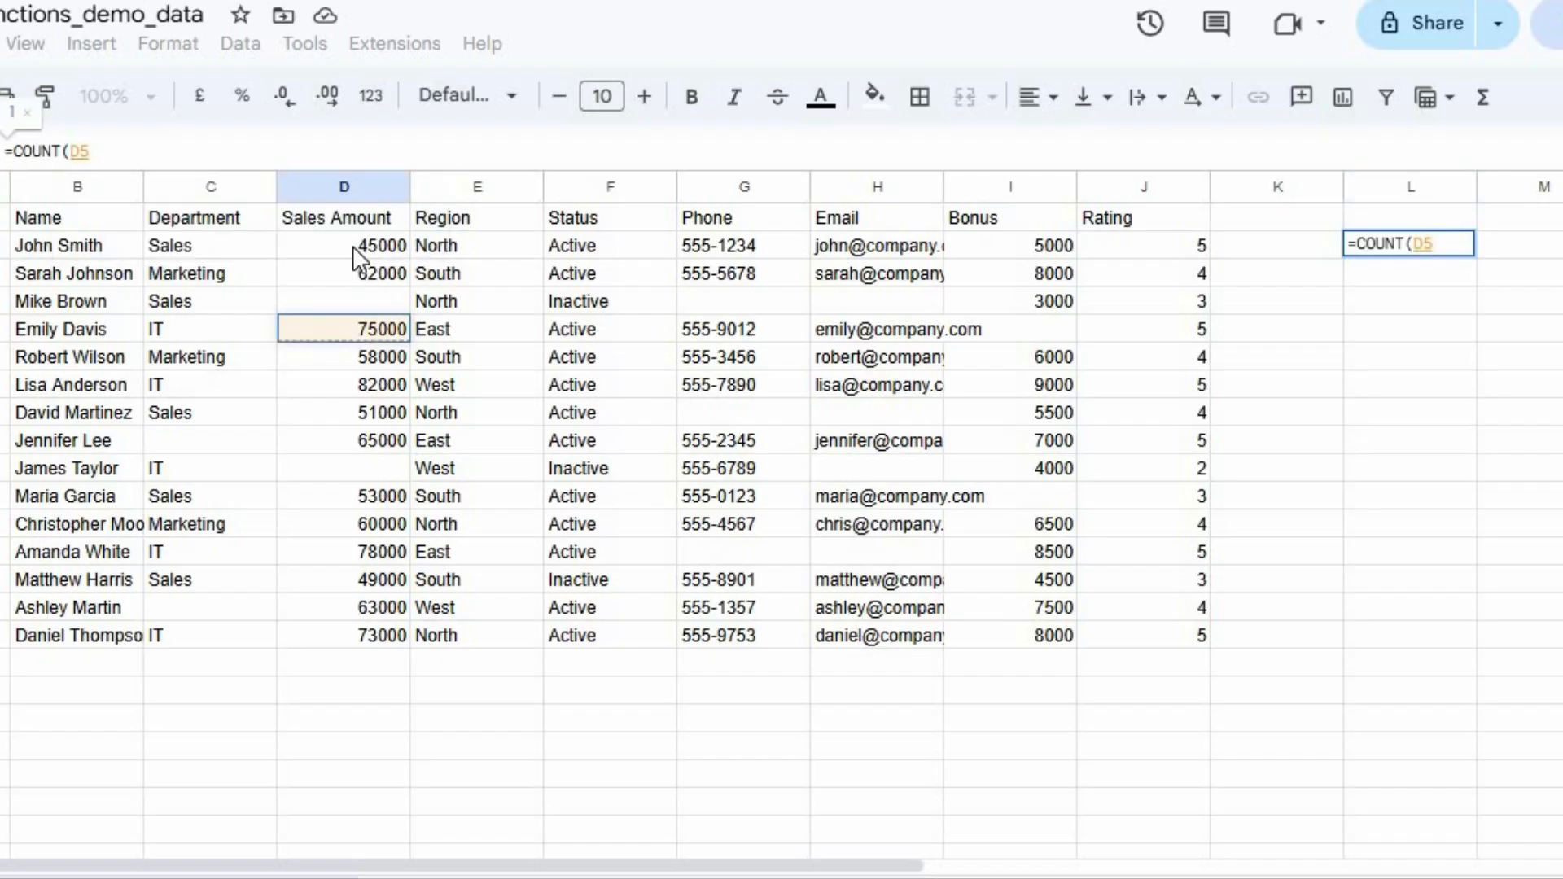
pyautogui.moveTo(358, 250); pyautogui.dragTo(362, 302)
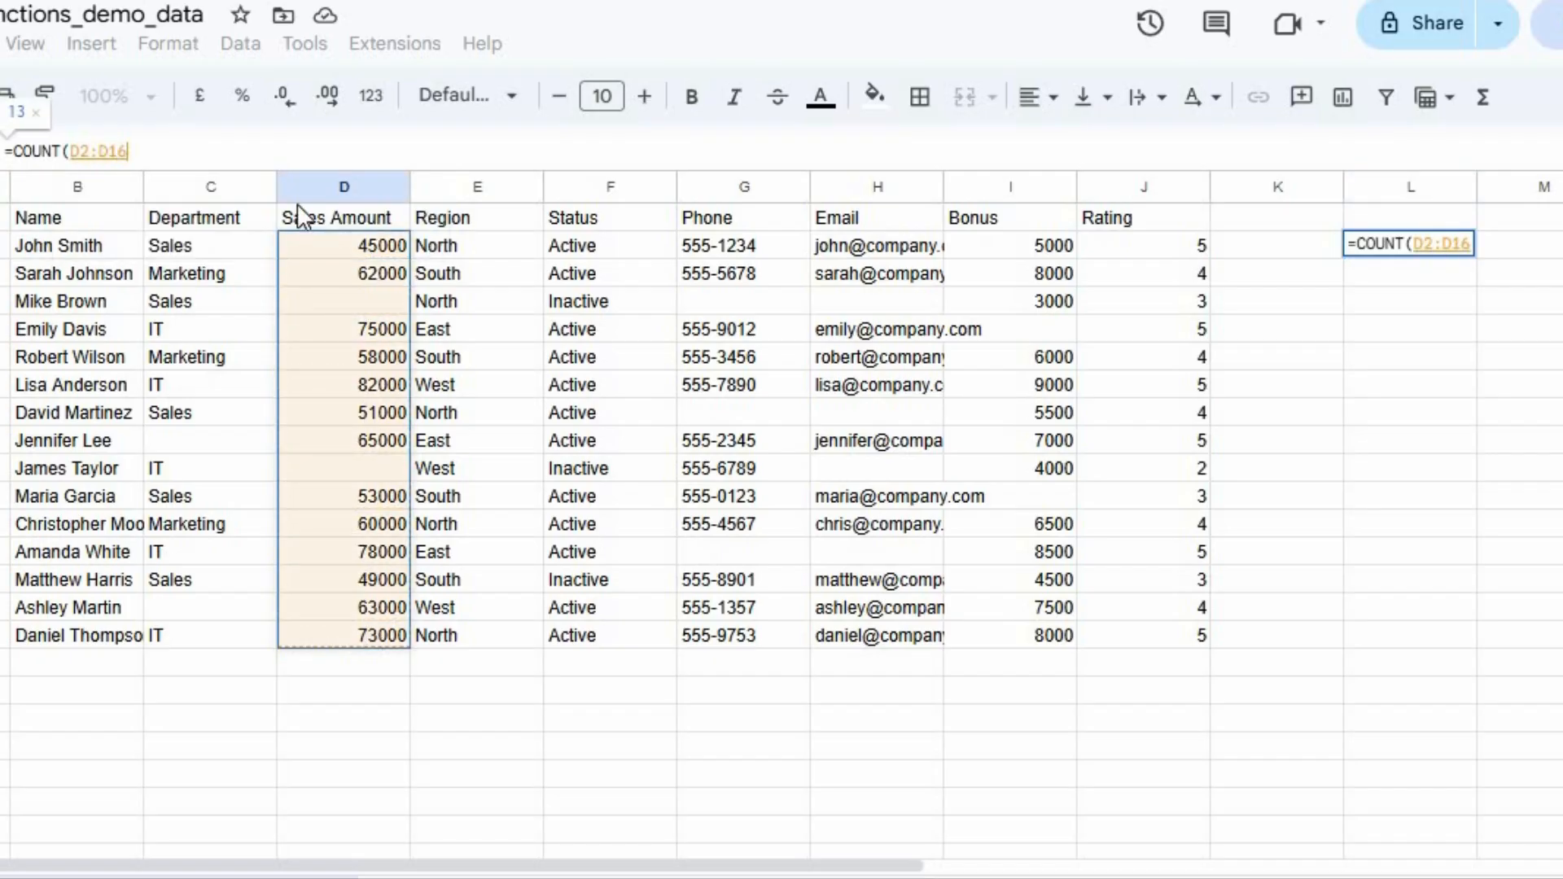
pyautogui.click(261, 160)
pyautogui.write(')')
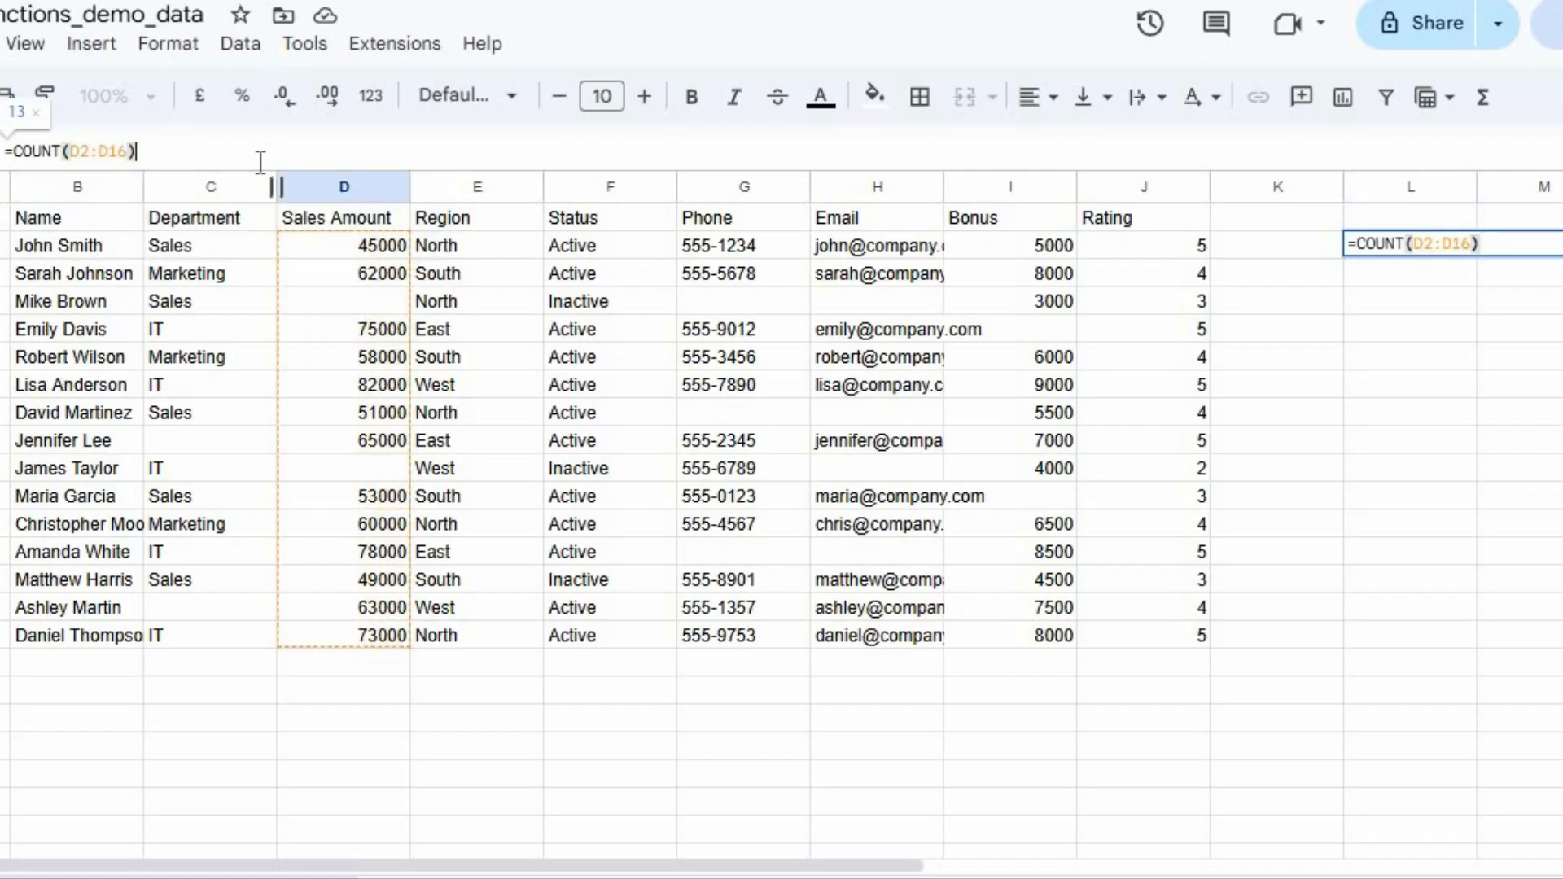
pyautogui.press('Return')
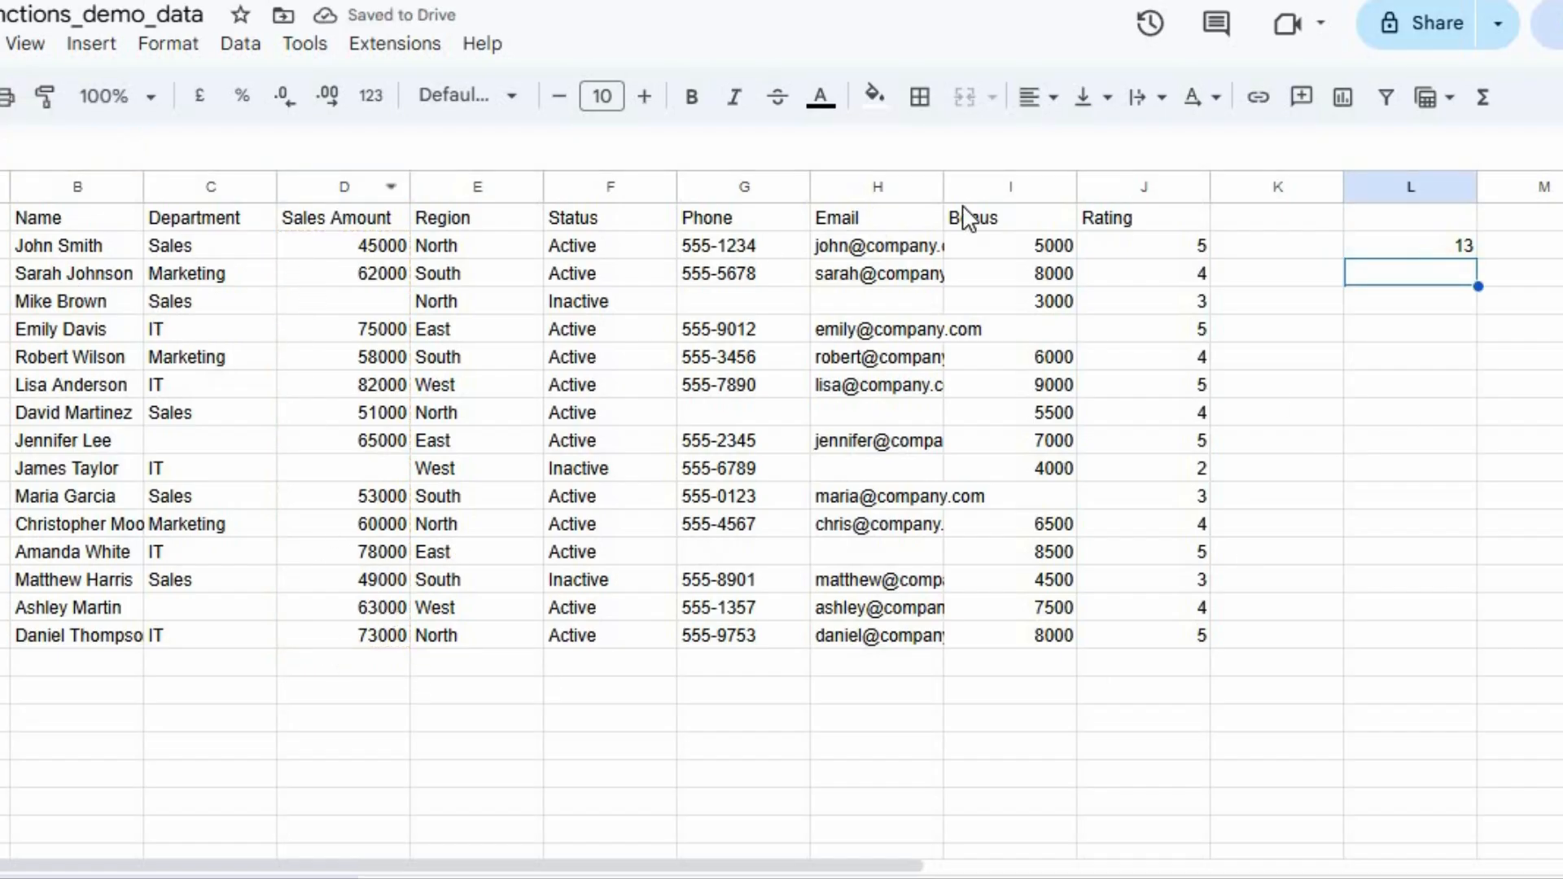
pyautogui.click(388, 302)
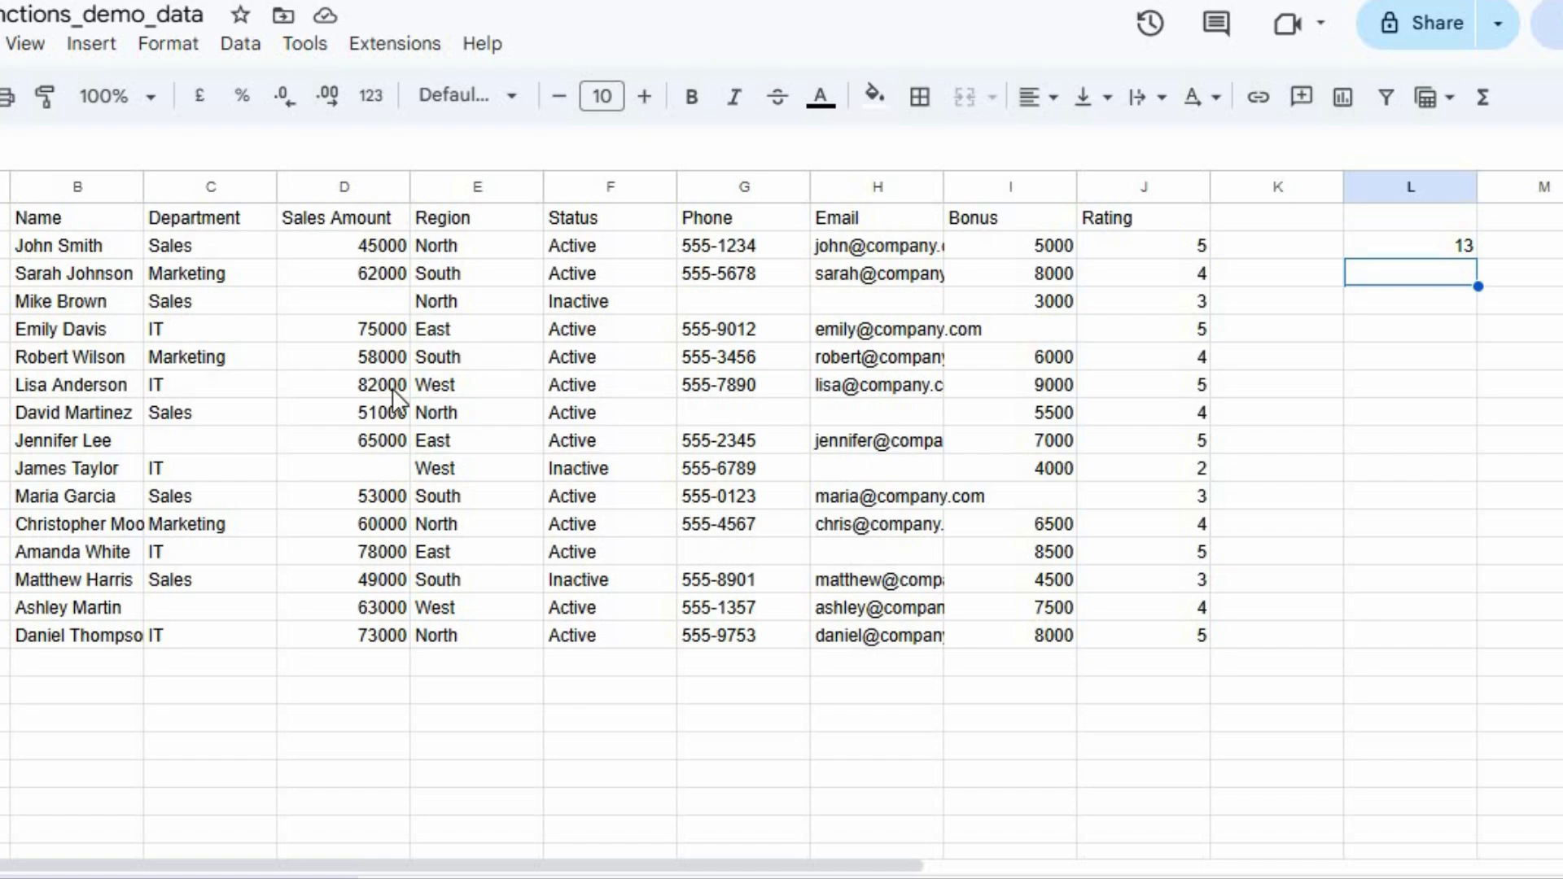
pyautogui.click(387, 468)
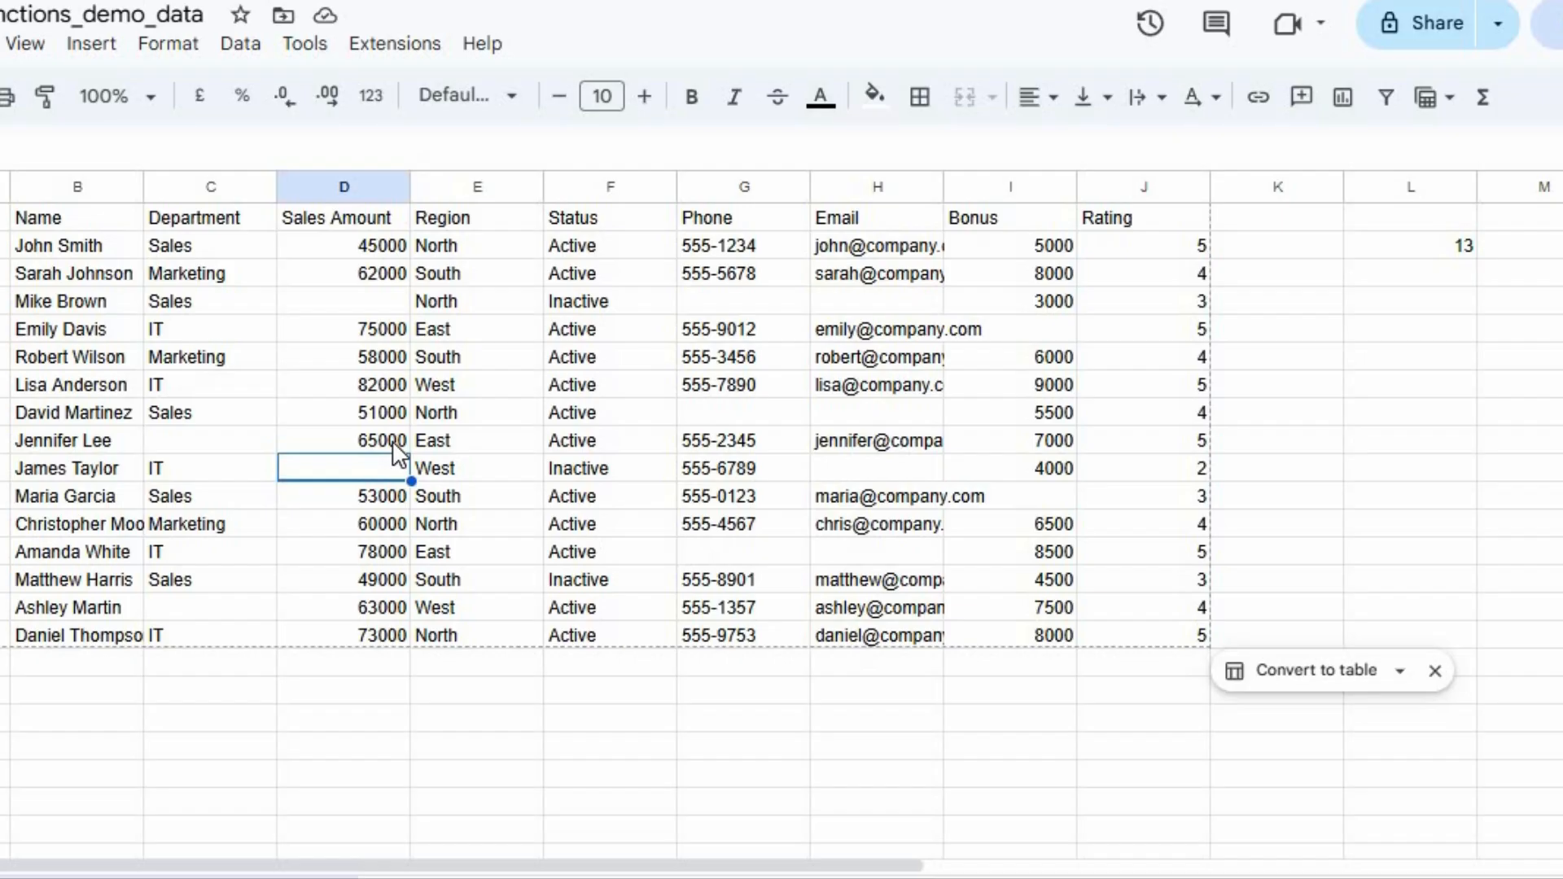
# - Enter =COUNTA(C2:C16) in cell L3 to count the filled Department cells, and check the blank cells in that column
pyautogui.click(1439, 279)
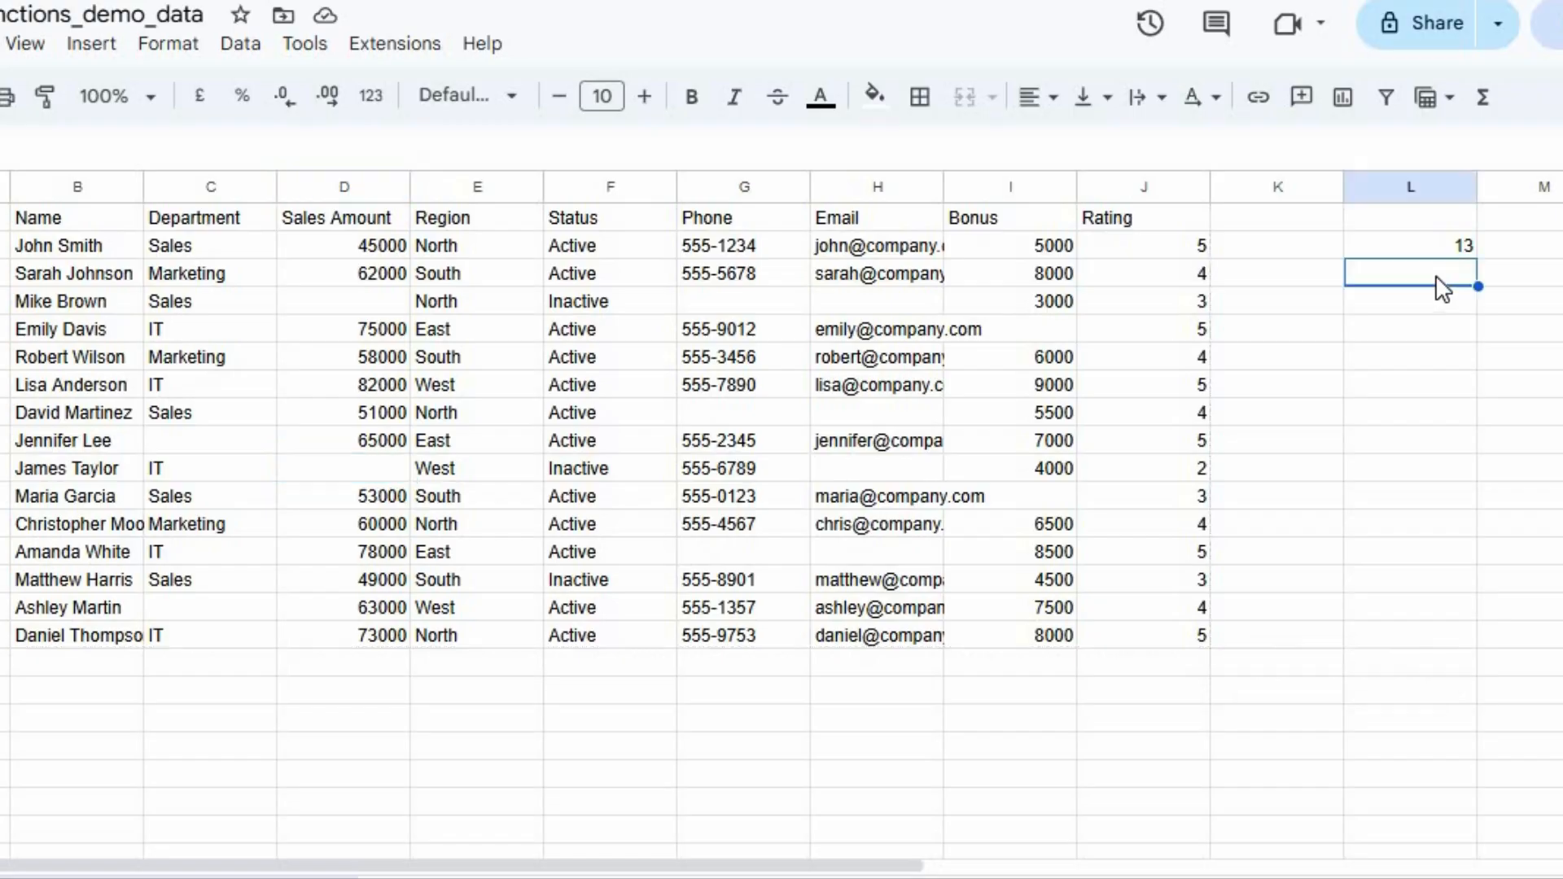
pyautogui.click(744, 153)
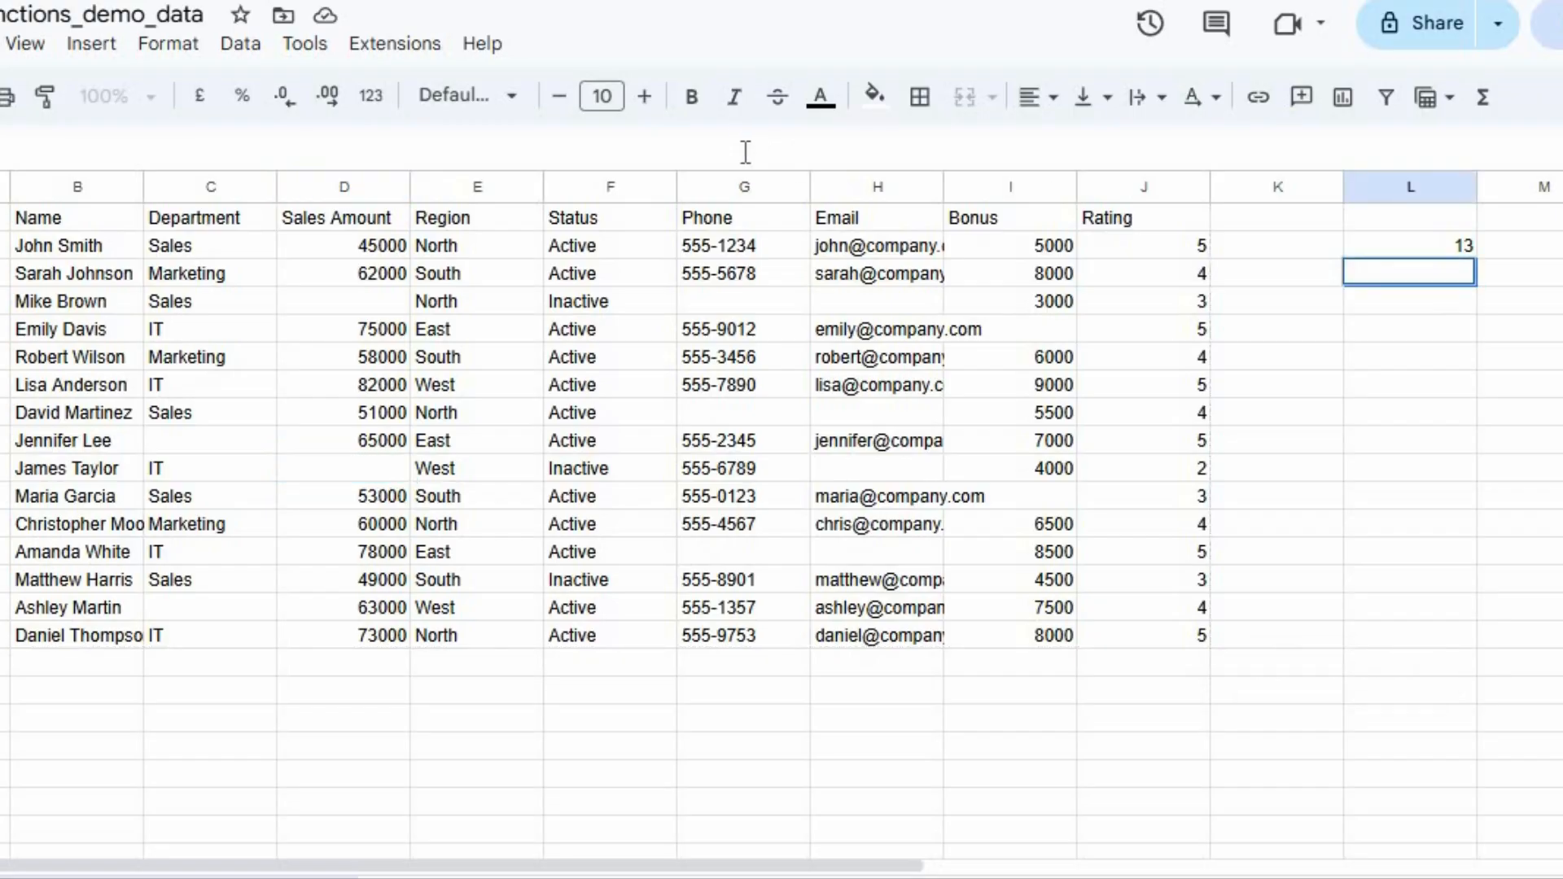
pyautogui.write('=count')
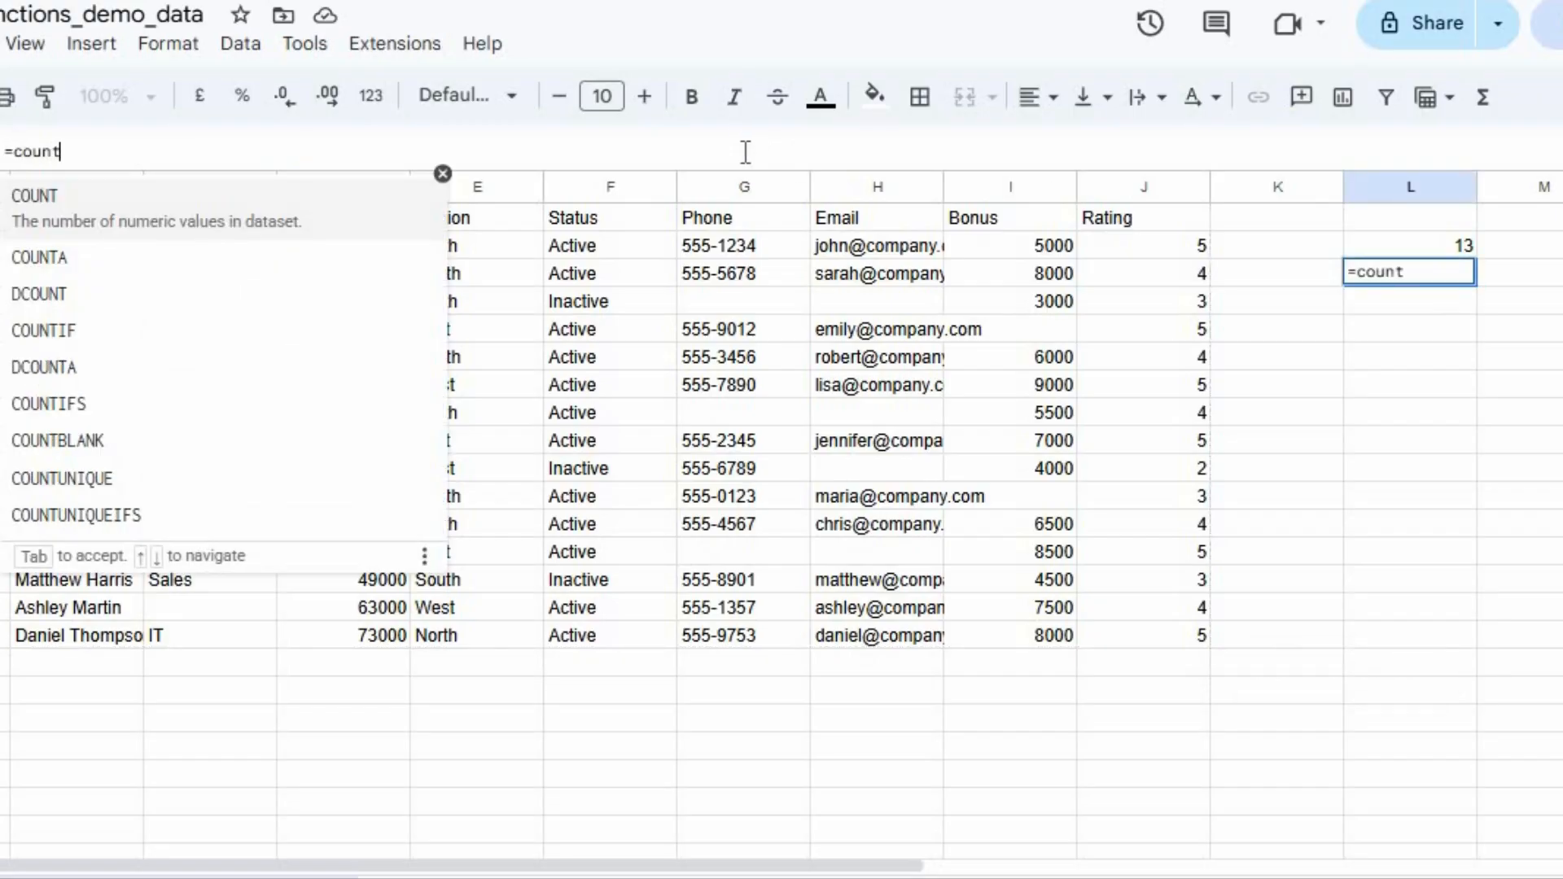
pyautogui.press('Down')
pyautogui.press('Tab')
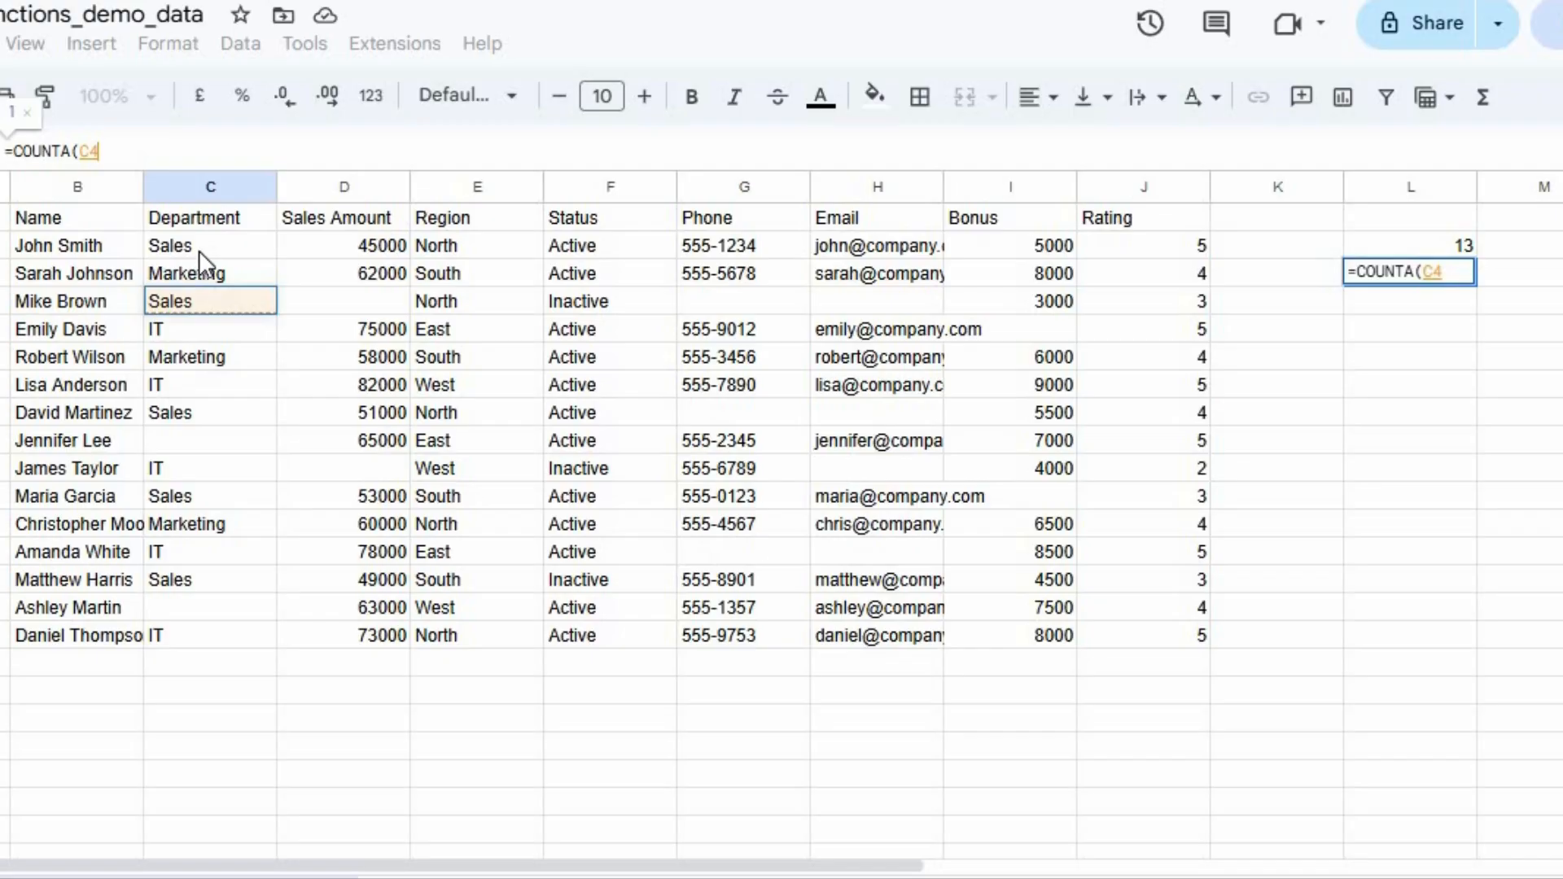
pyautogui.moveTo(199, 251); pyautogui.dragTo(203, 413)
pyautogui.moveTo(198, 580); pyautogui.dragTo(204, 638)
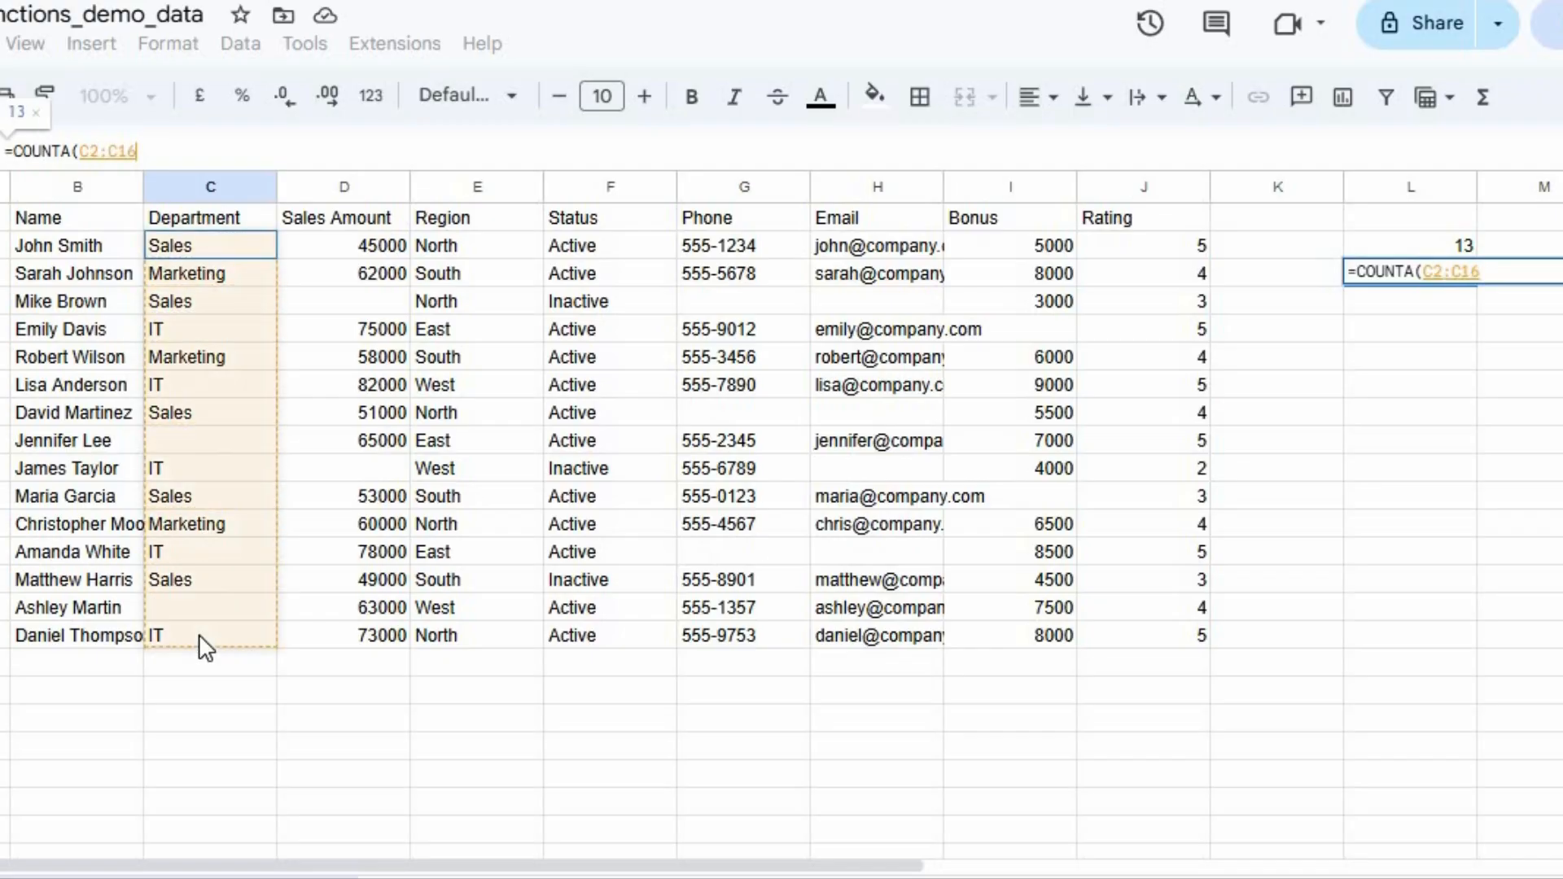
pyautogui.click(165, 152)
pyautogui.write(')')
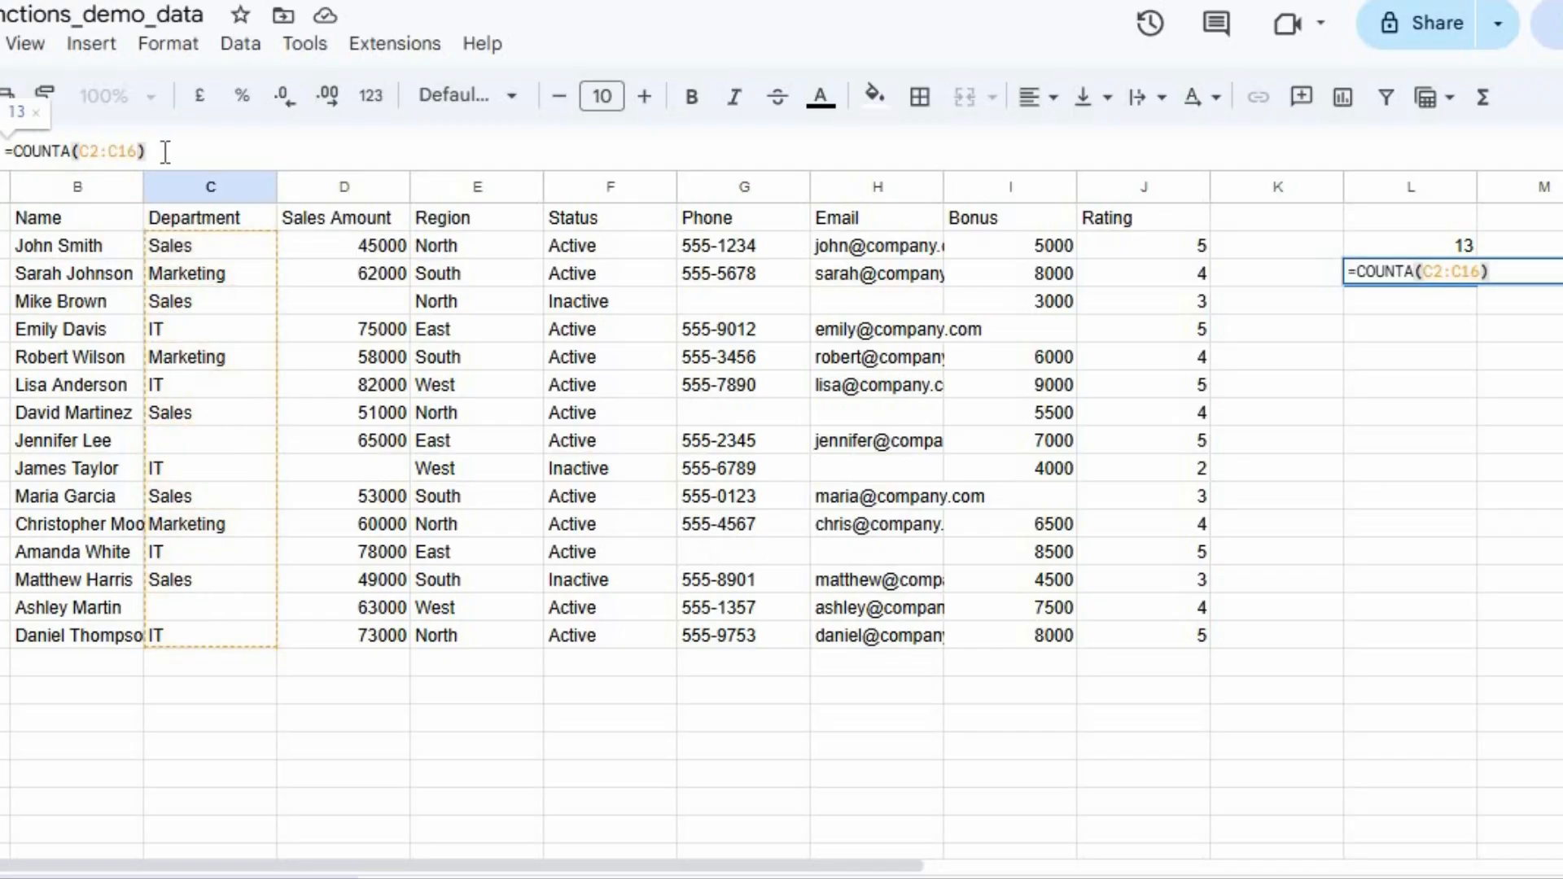
pyautogui.press('Return')
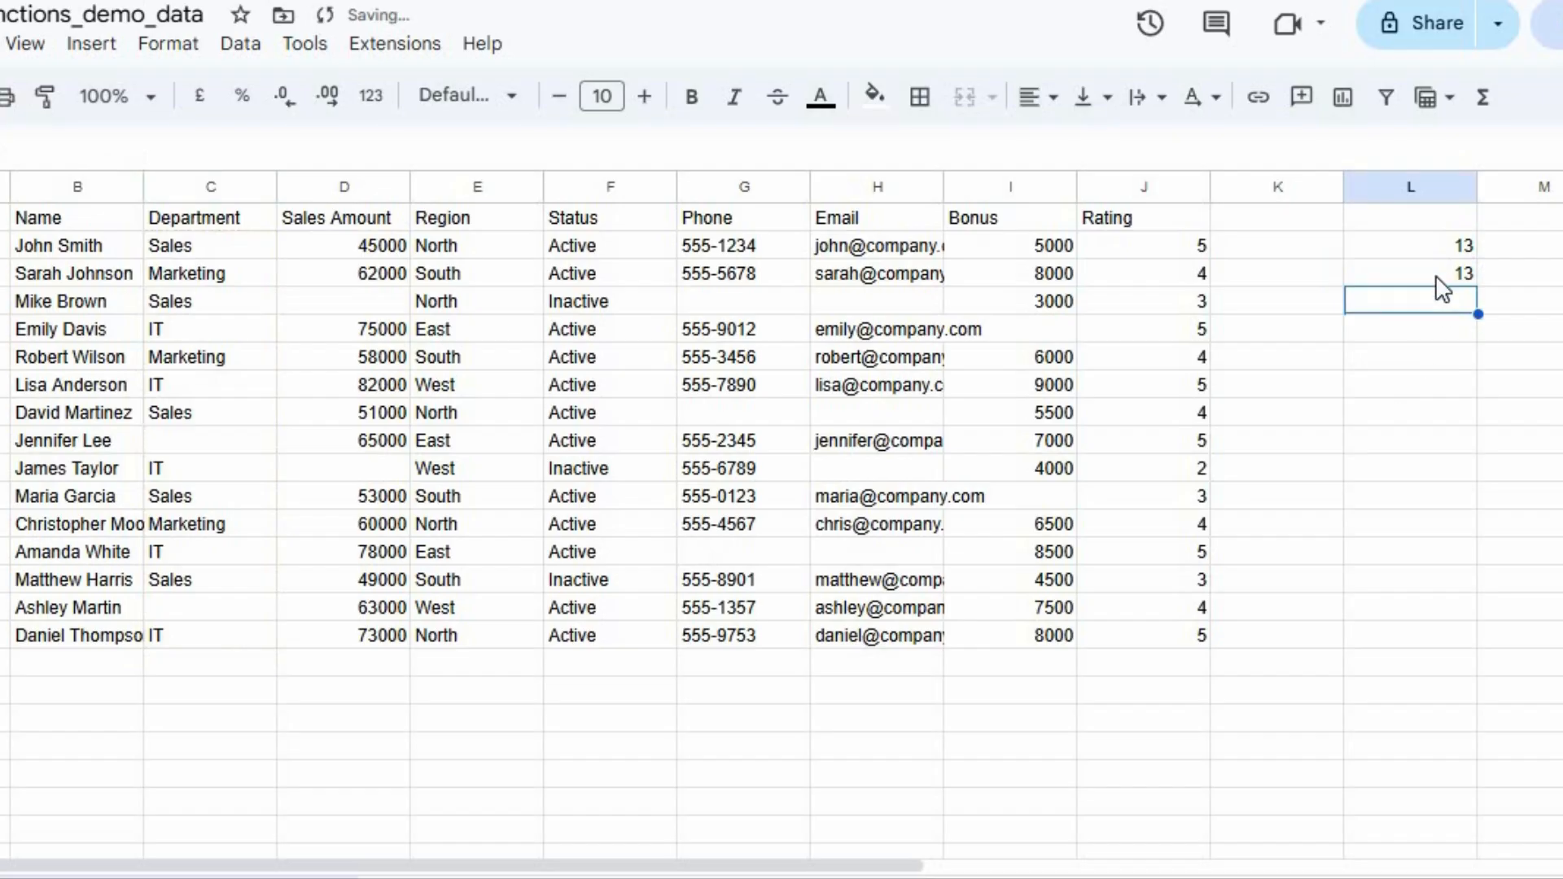
pyautogui.click(200, 444)
pyautogui.click(213, 609)
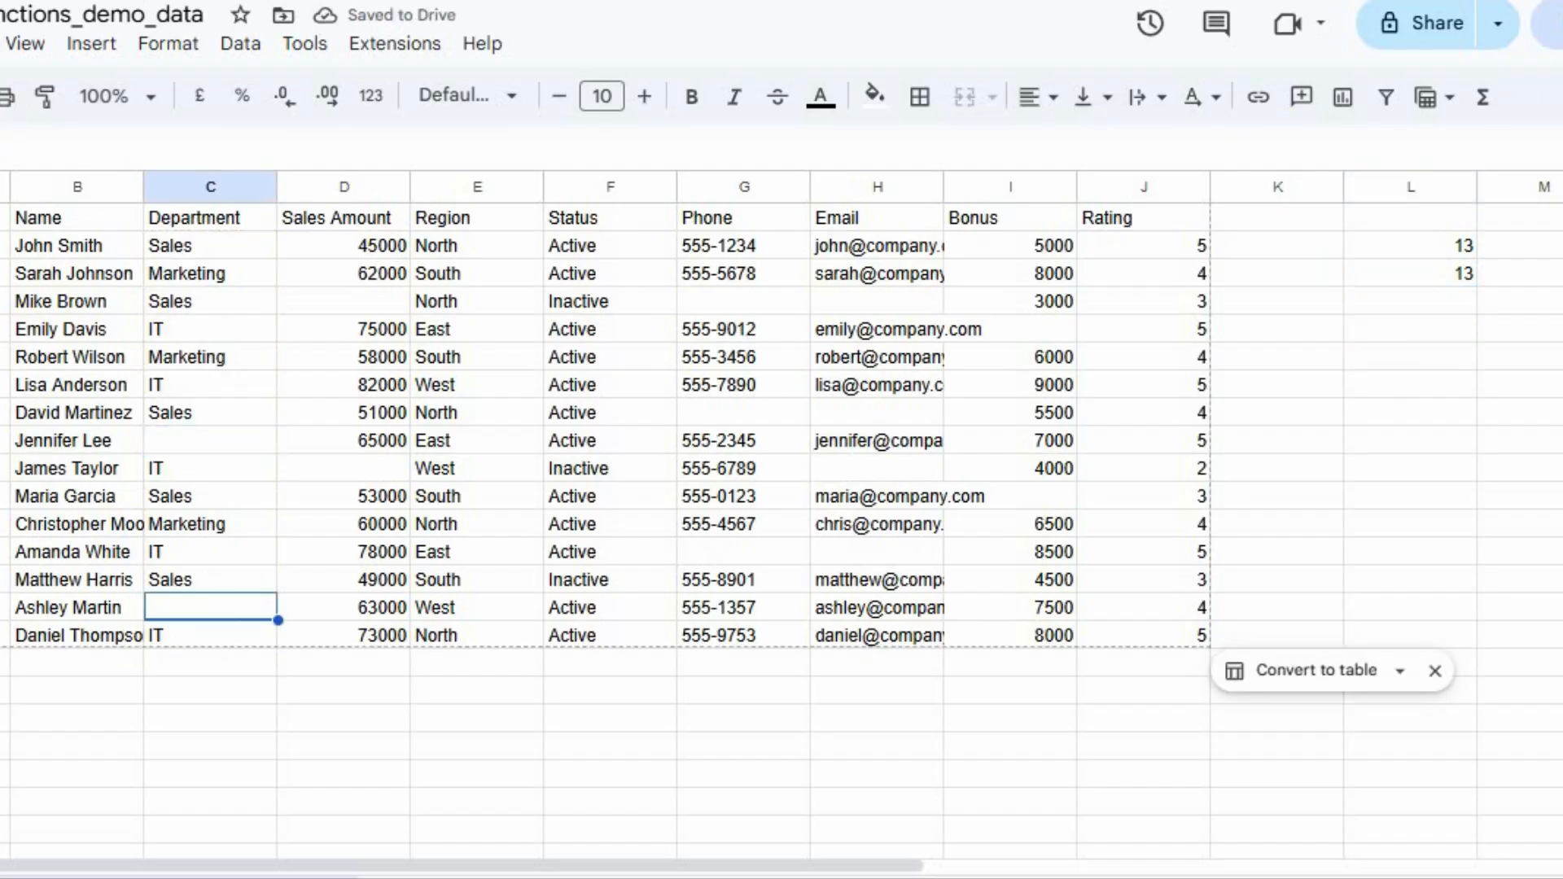
# - Try COUNT instead of COUNTA on the Department text by changing the L3 formula to =COUNT(C2:C16)
pyautogui.click(1466, 276)
pyautogui.click(70, 153)
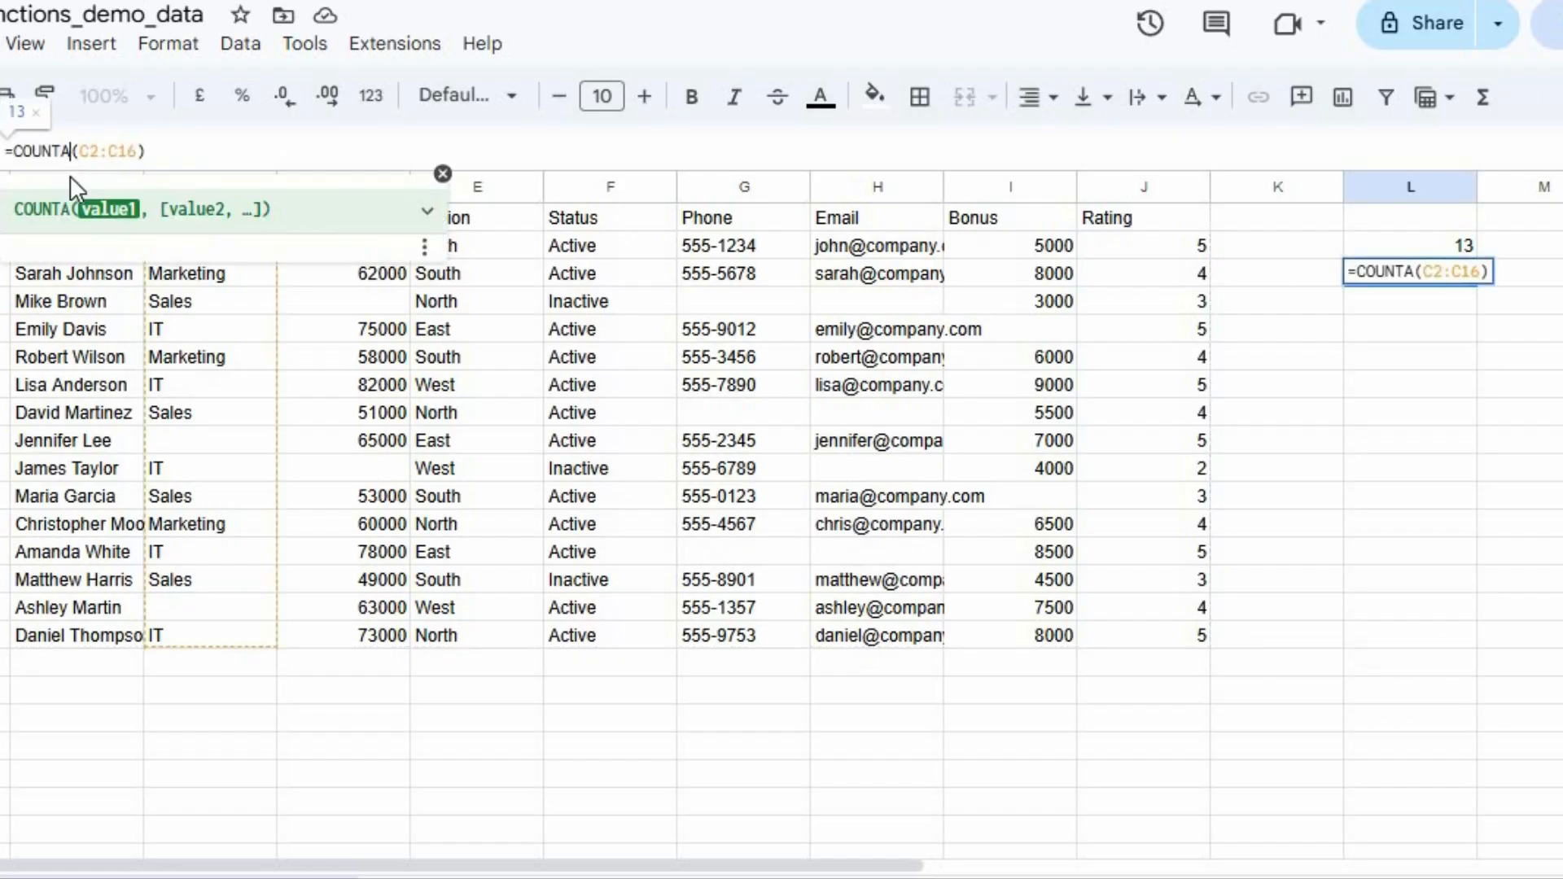
pyautogui.press('BackSpace')
pyautogui.press('End')
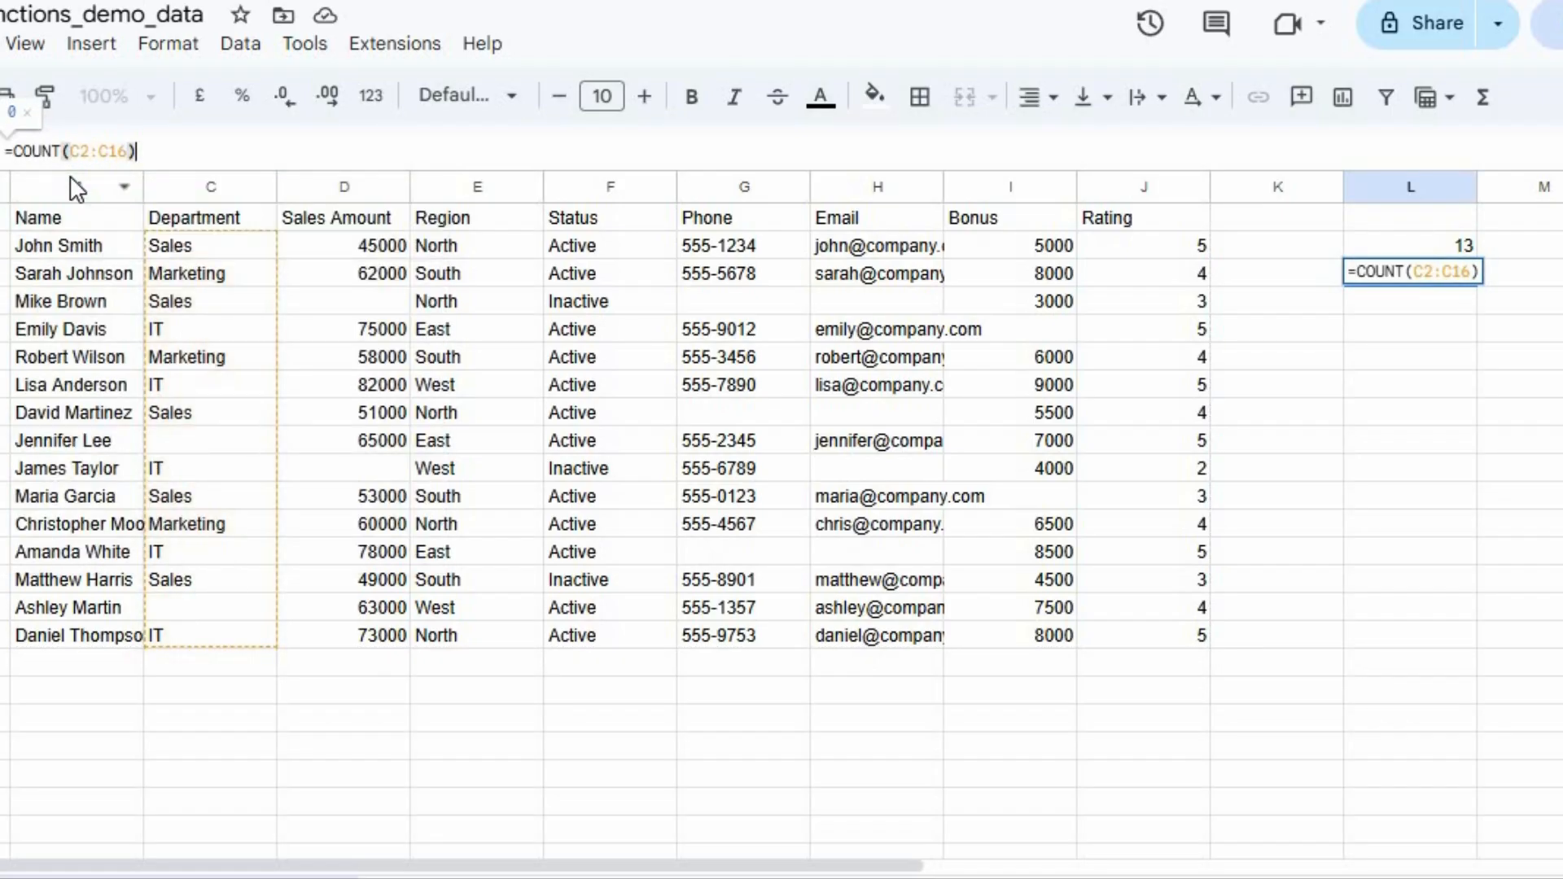
pyautogui.press('Return')
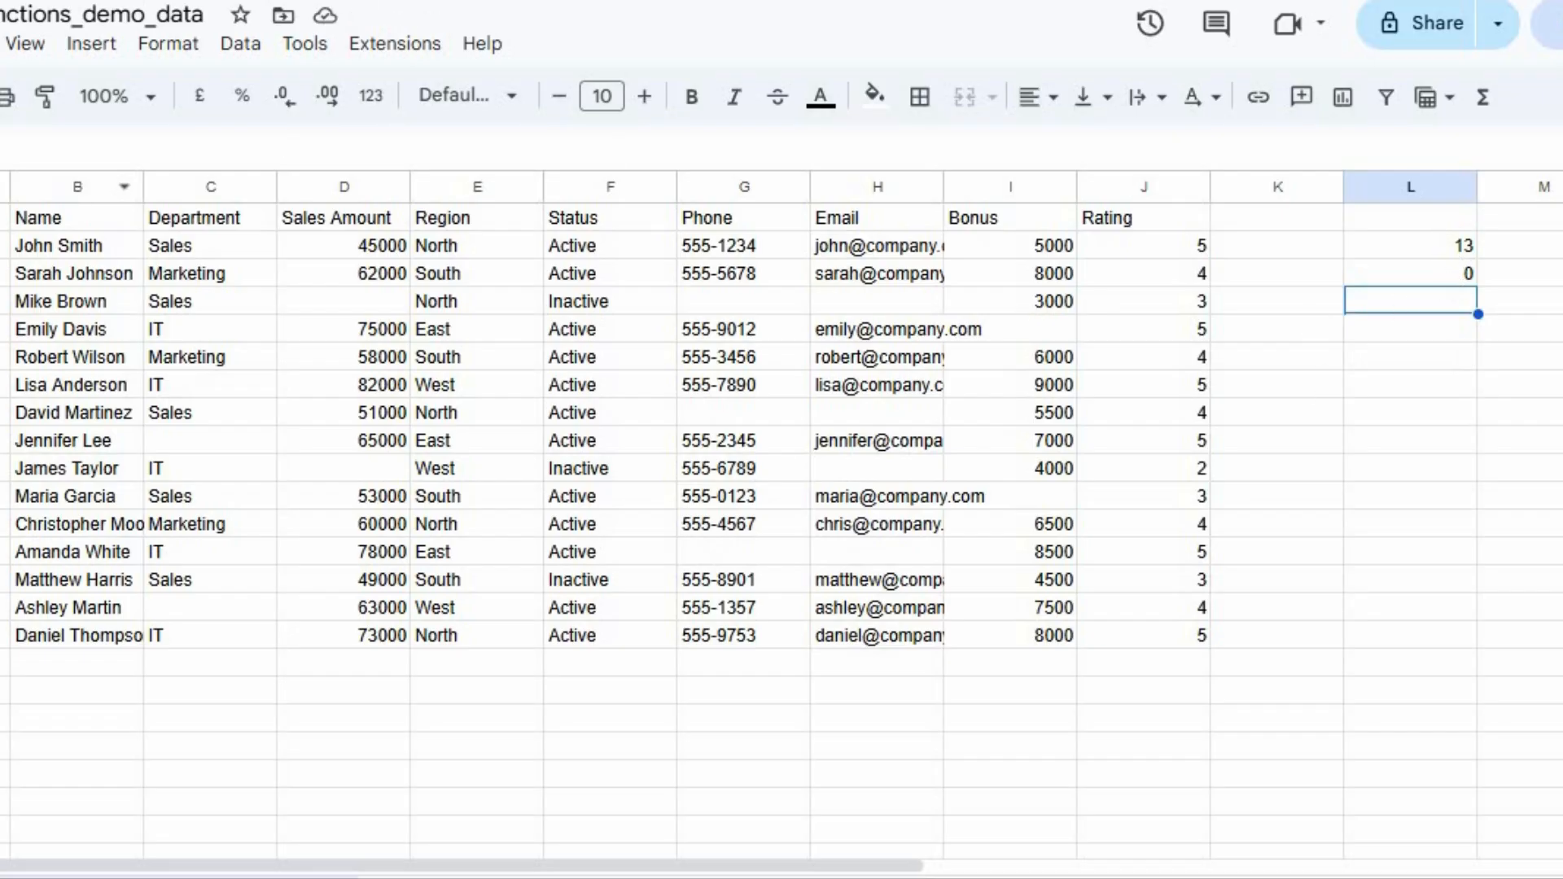
# - Restore the L3 formula to =COUNTA(C2:C16)
pyautogui.press('Up')
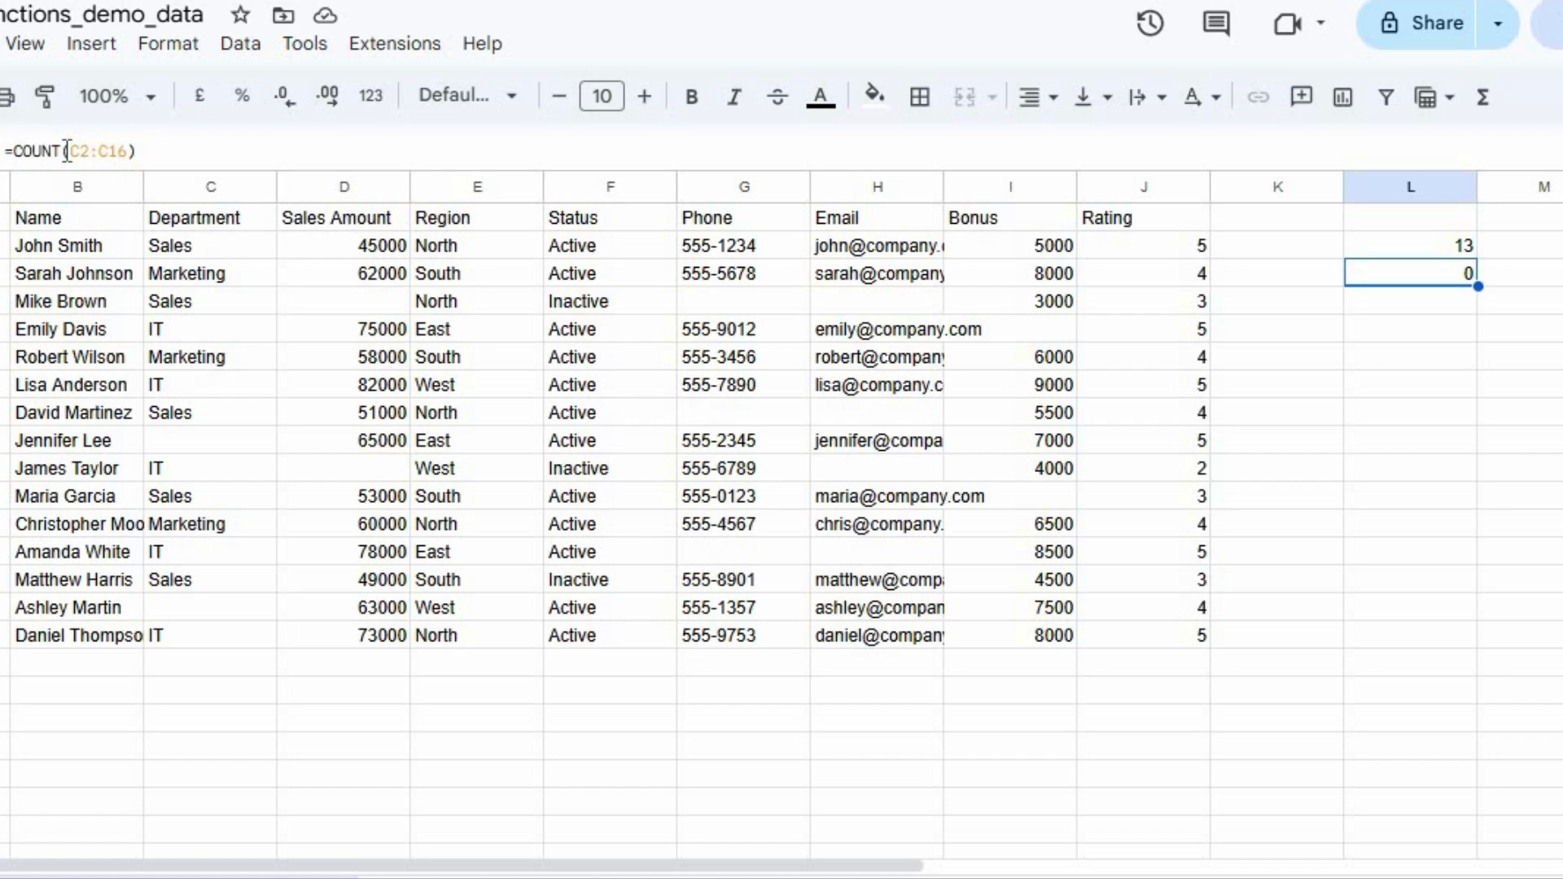
pyautogui.click(68, 151)
pyautogui.write('A')
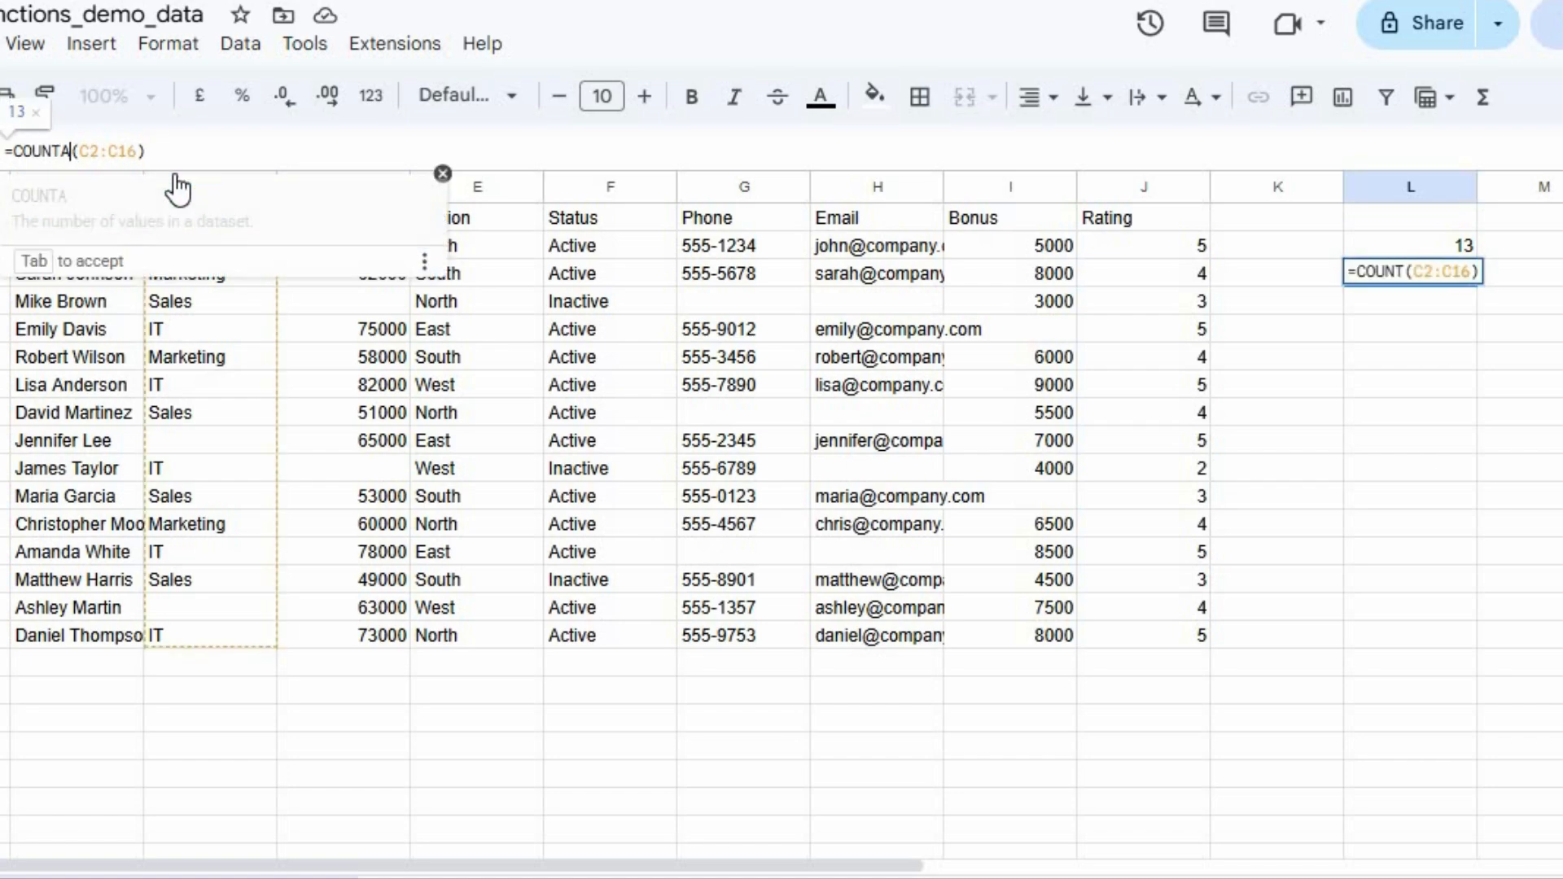
pyautogui.click(195, 148)
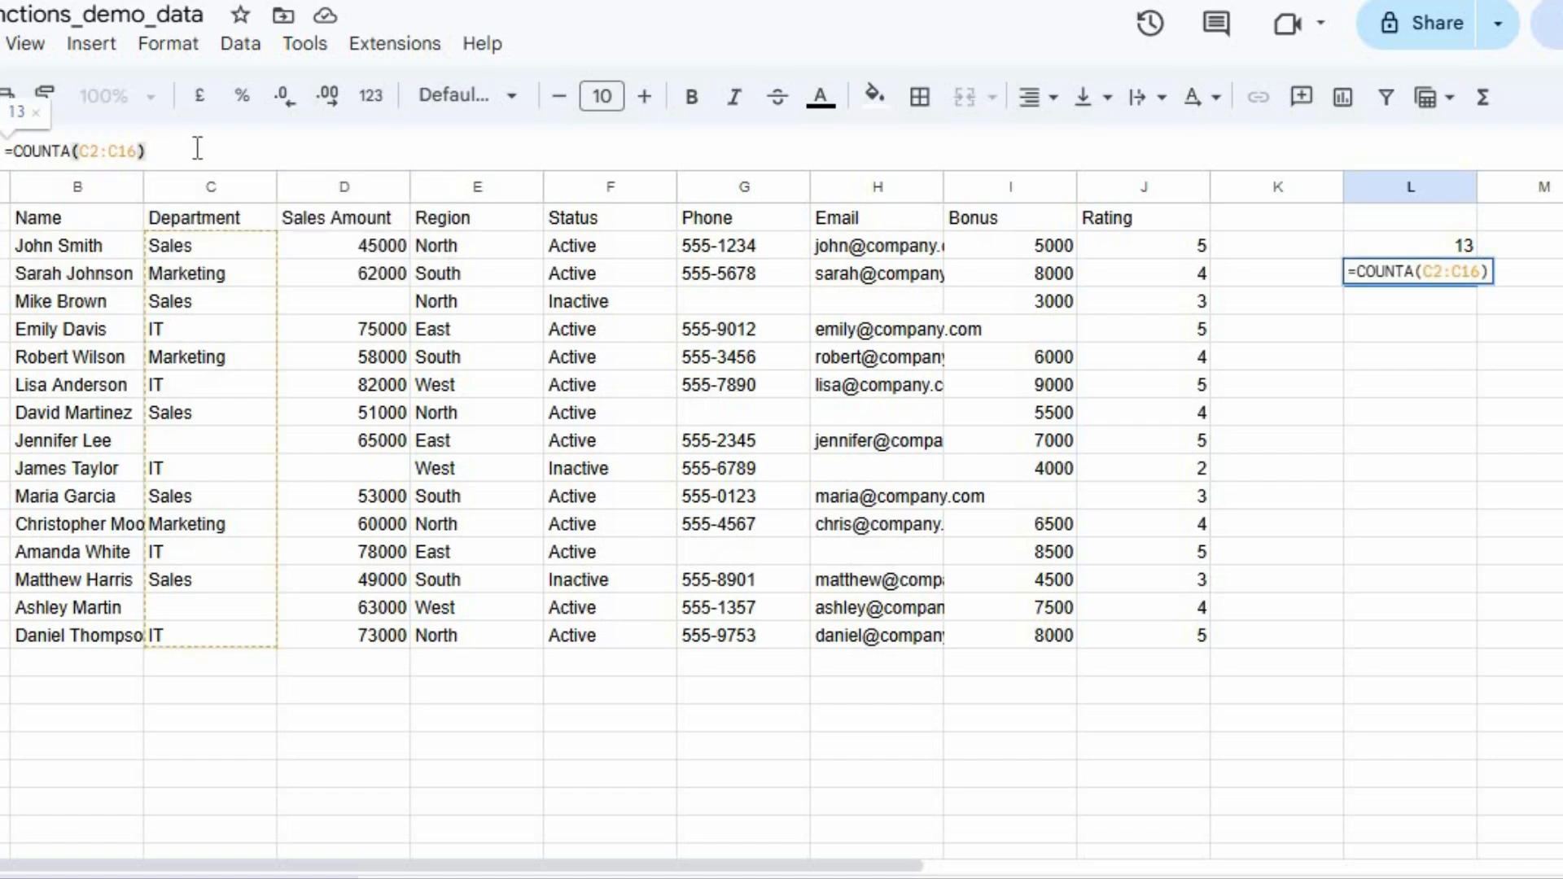
pyautogui.press('Return')
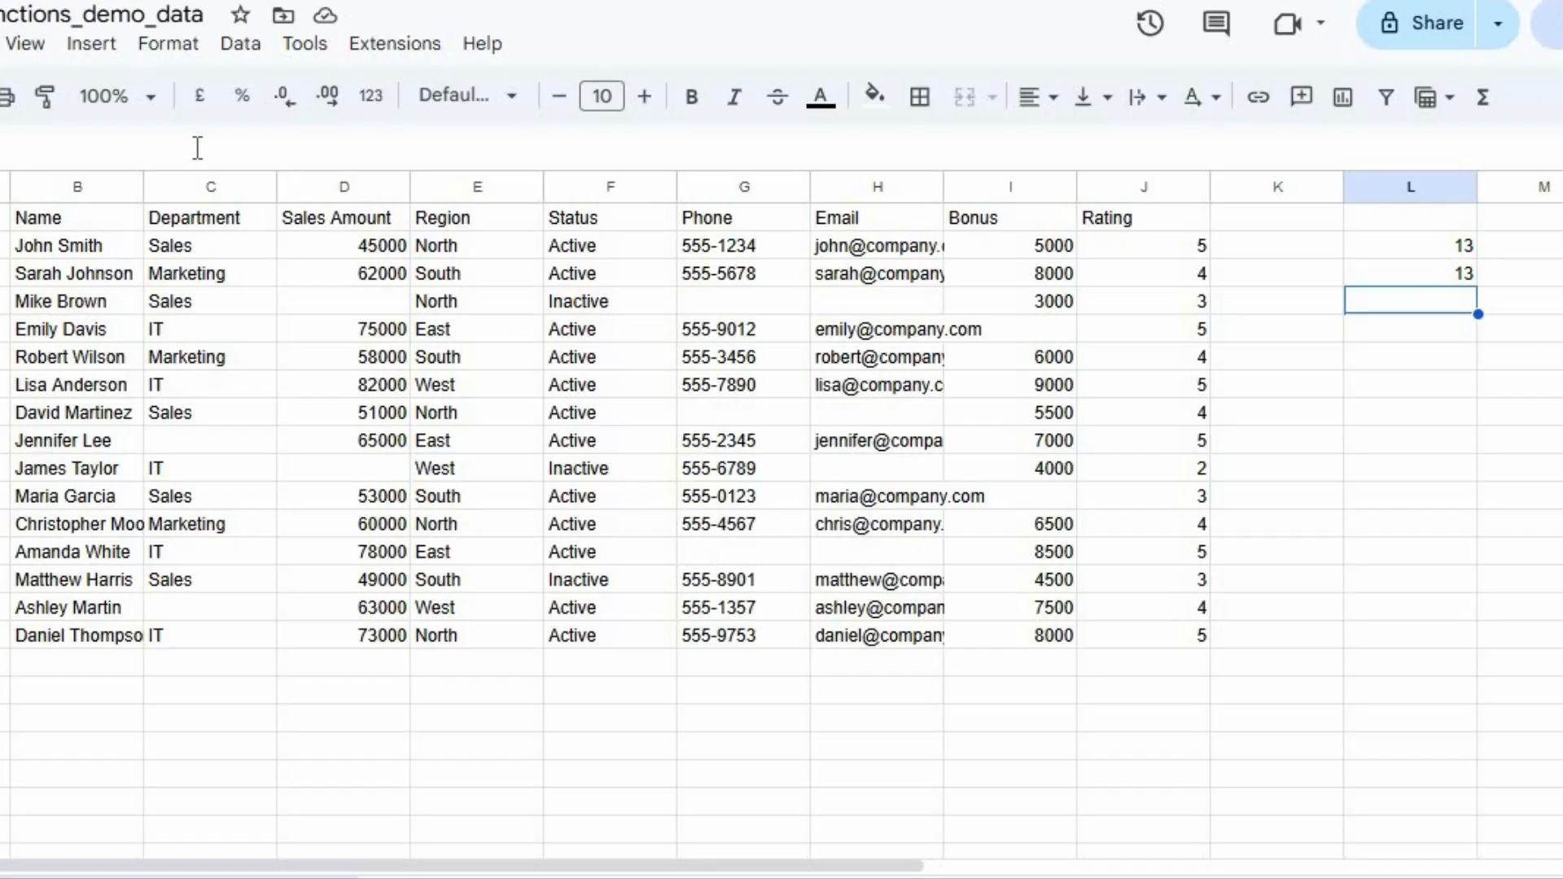
# - Enter =COUNTBLANK(D2:D16) in cell L4 to count the empty Sales Amount cells
pyautogui.write('=')
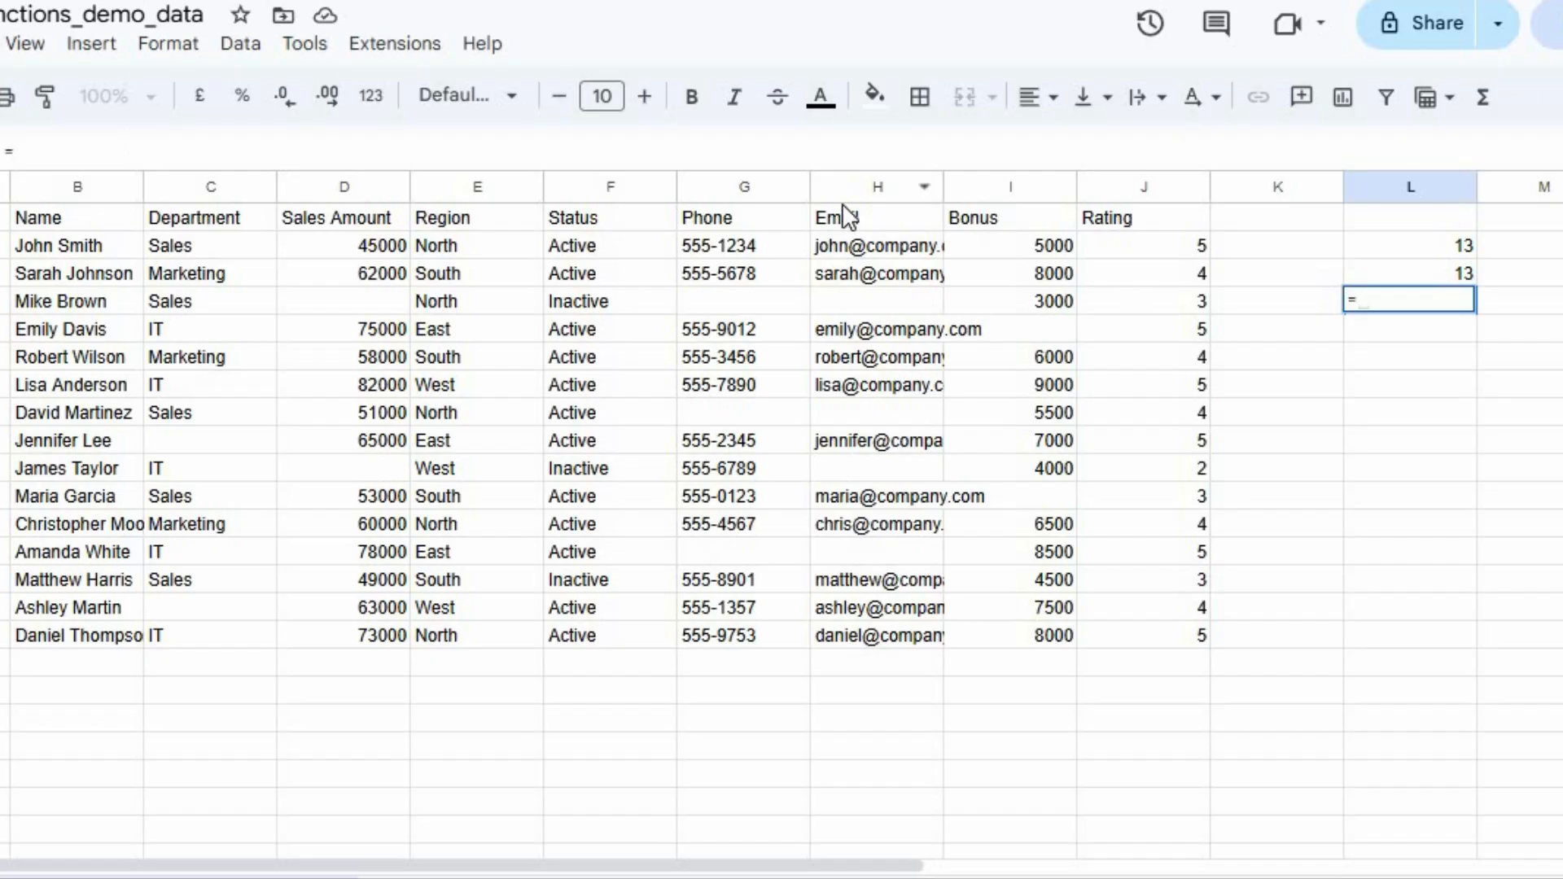
pyautogui.write('coun')
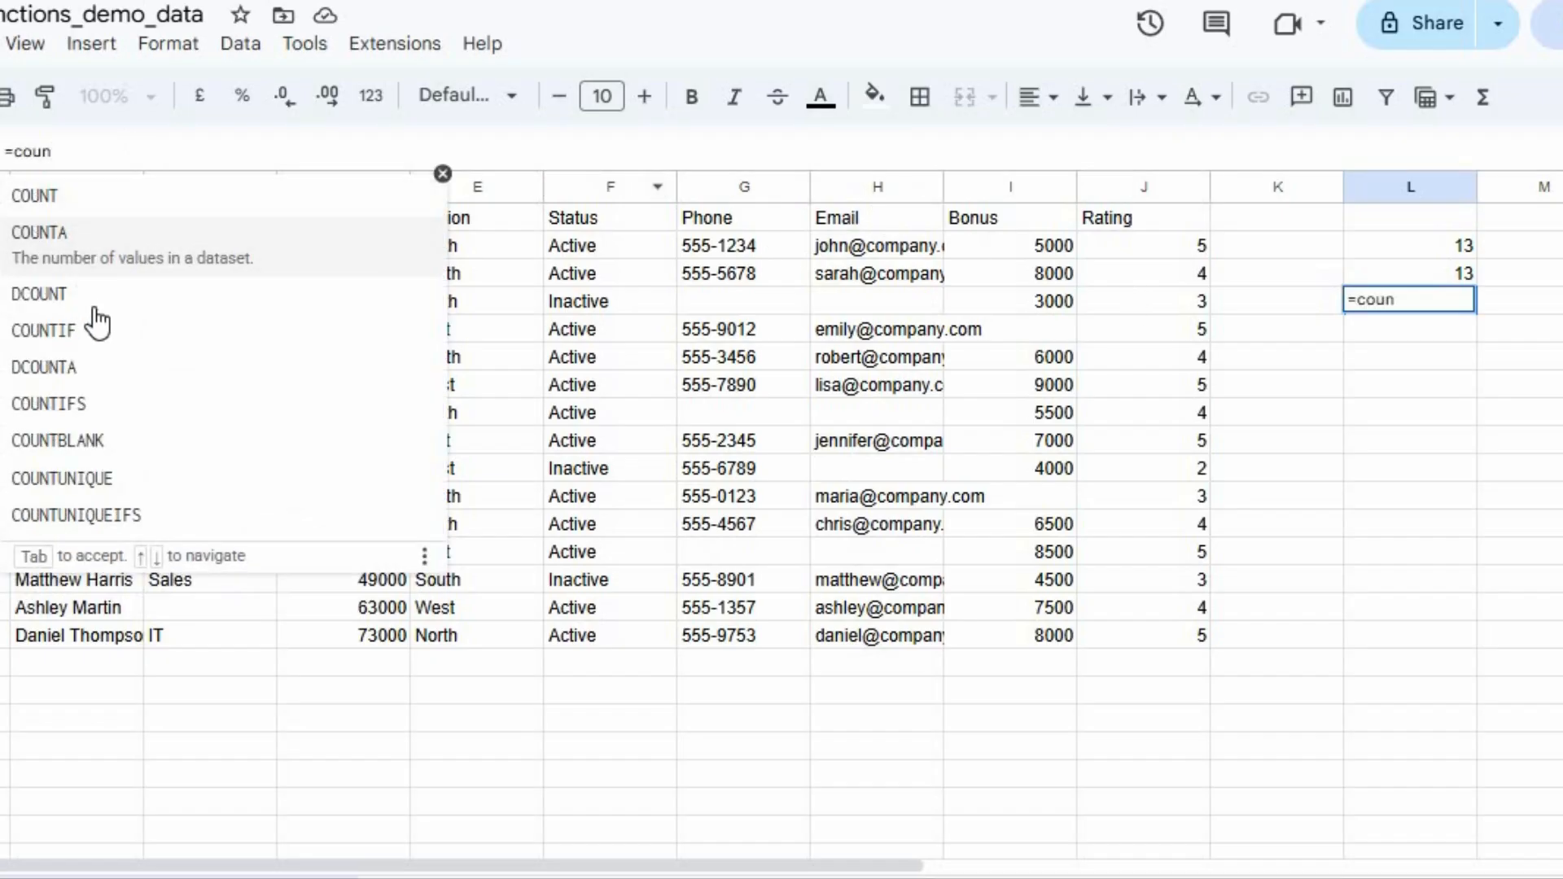
pyautogui.write('tb')
pyautogui.click(127, 237)
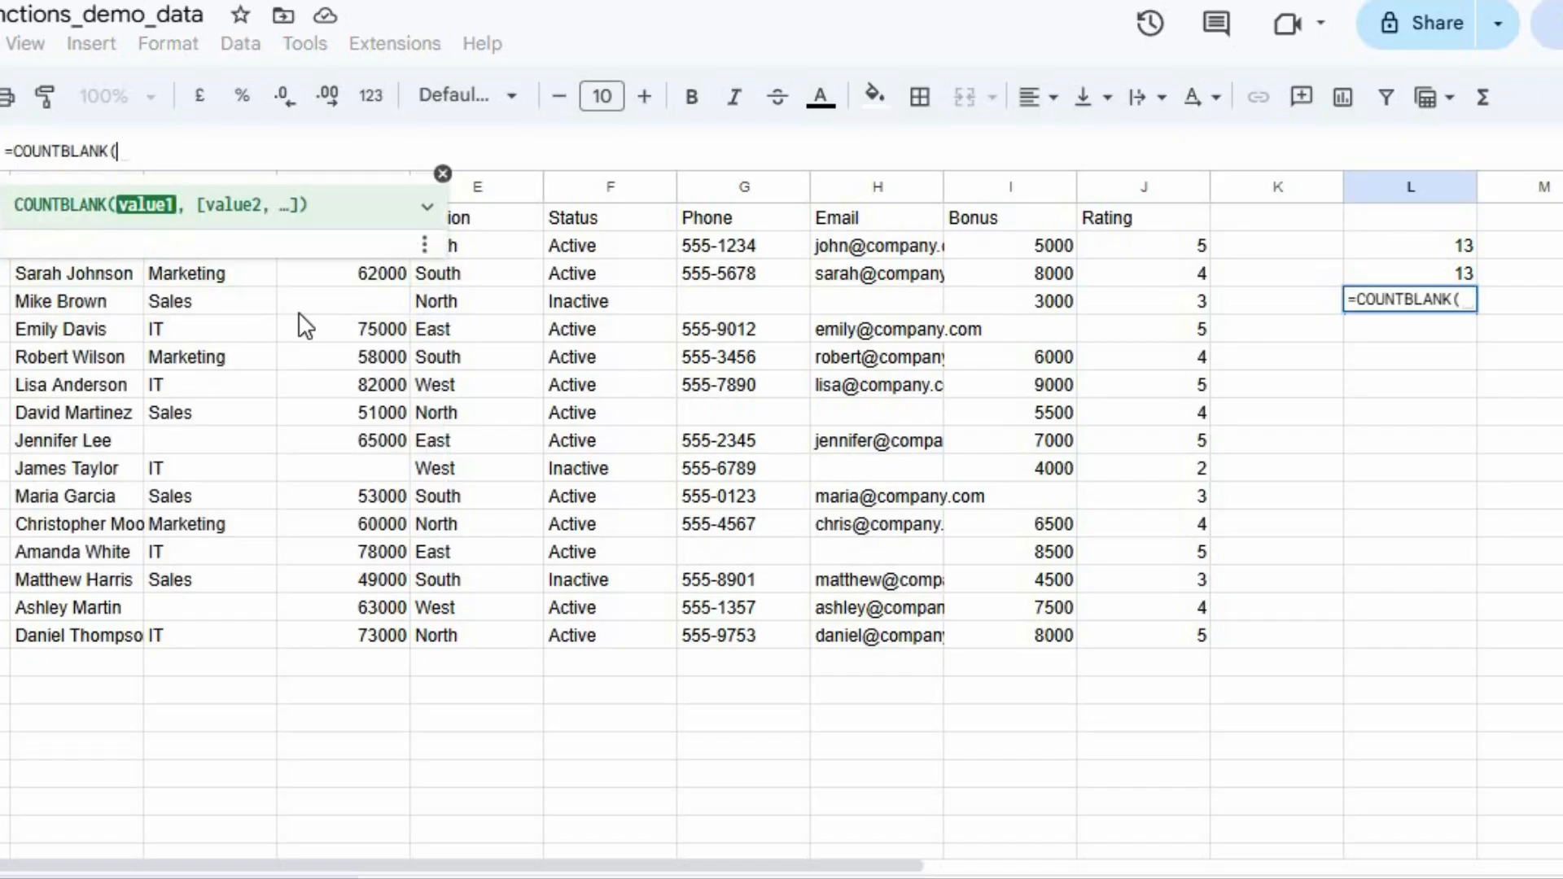
pyautogui.click(360, 309)
pyautogui.moveTo(360, 245); pyautogui.dragTo(359, 643)
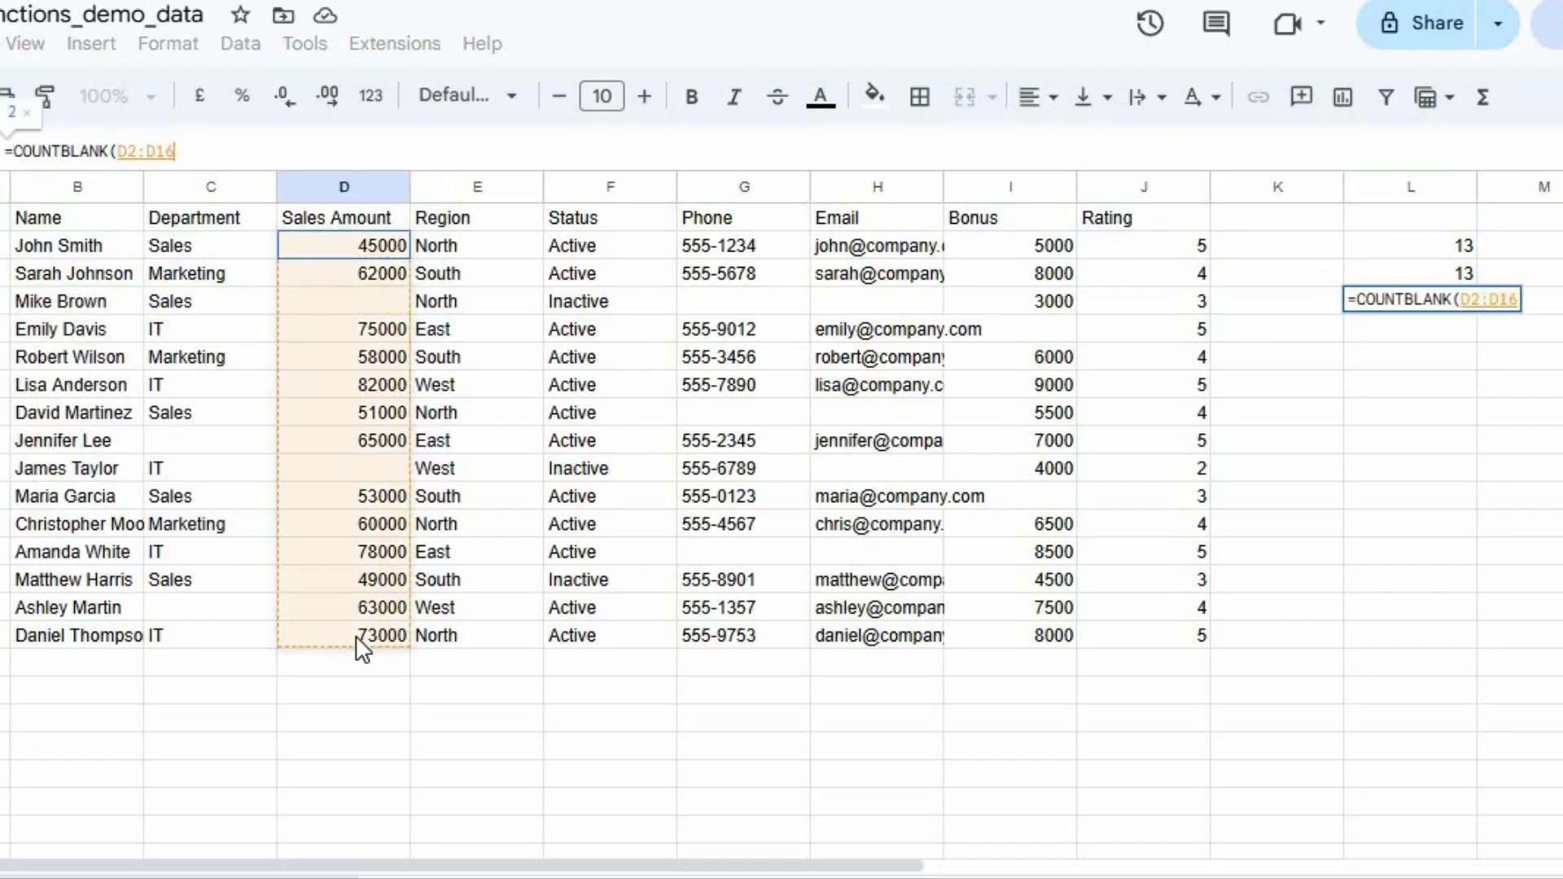
pyautogui.click(224, 157)
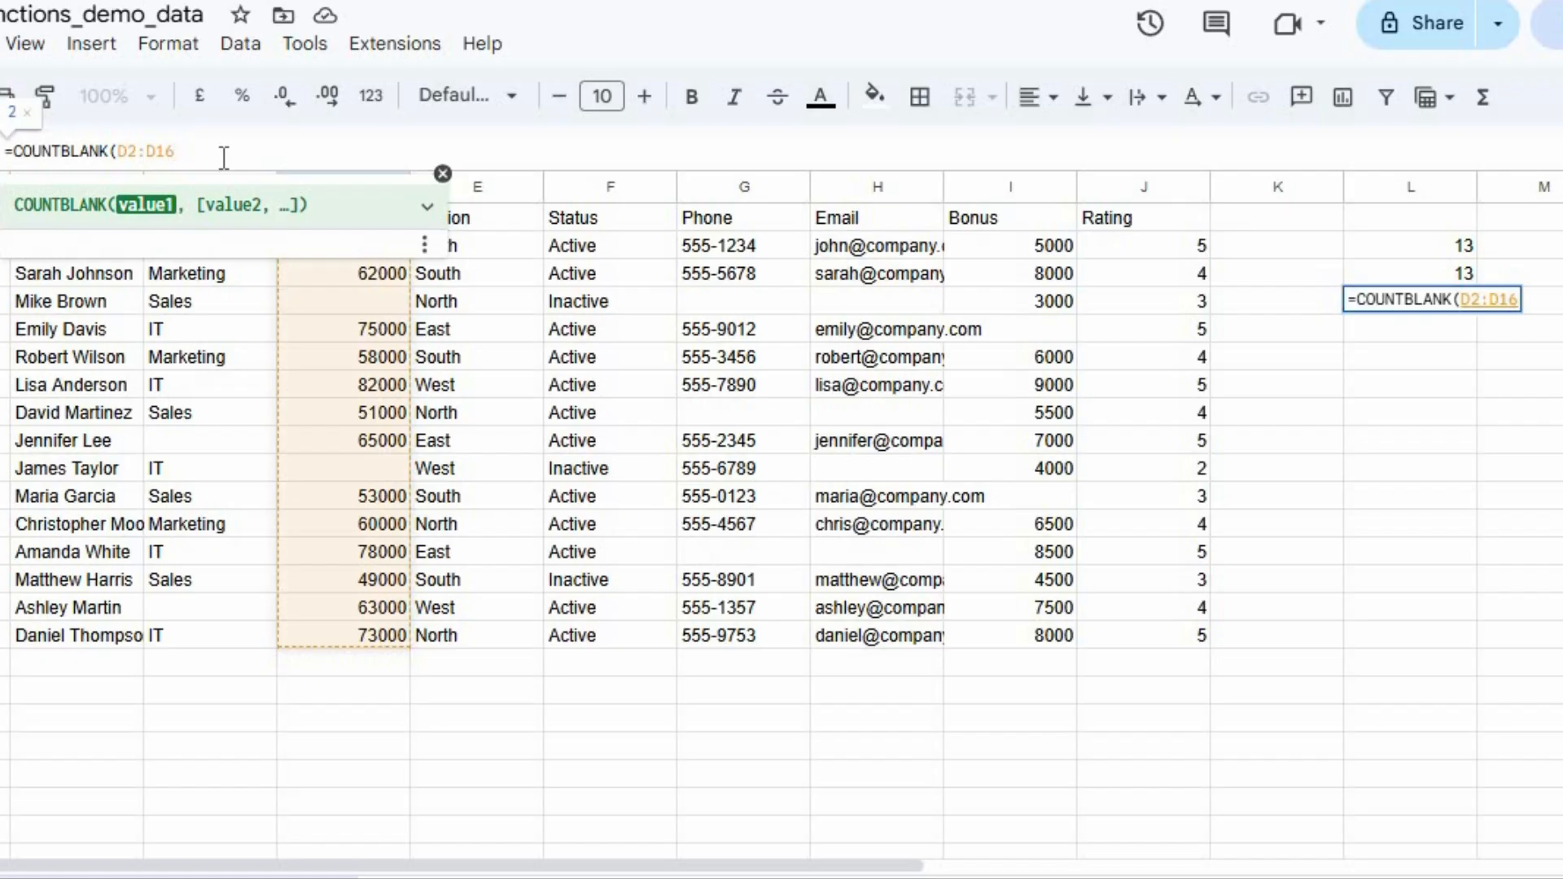
pyautogui.write(')')
pyautogui.press('Return')
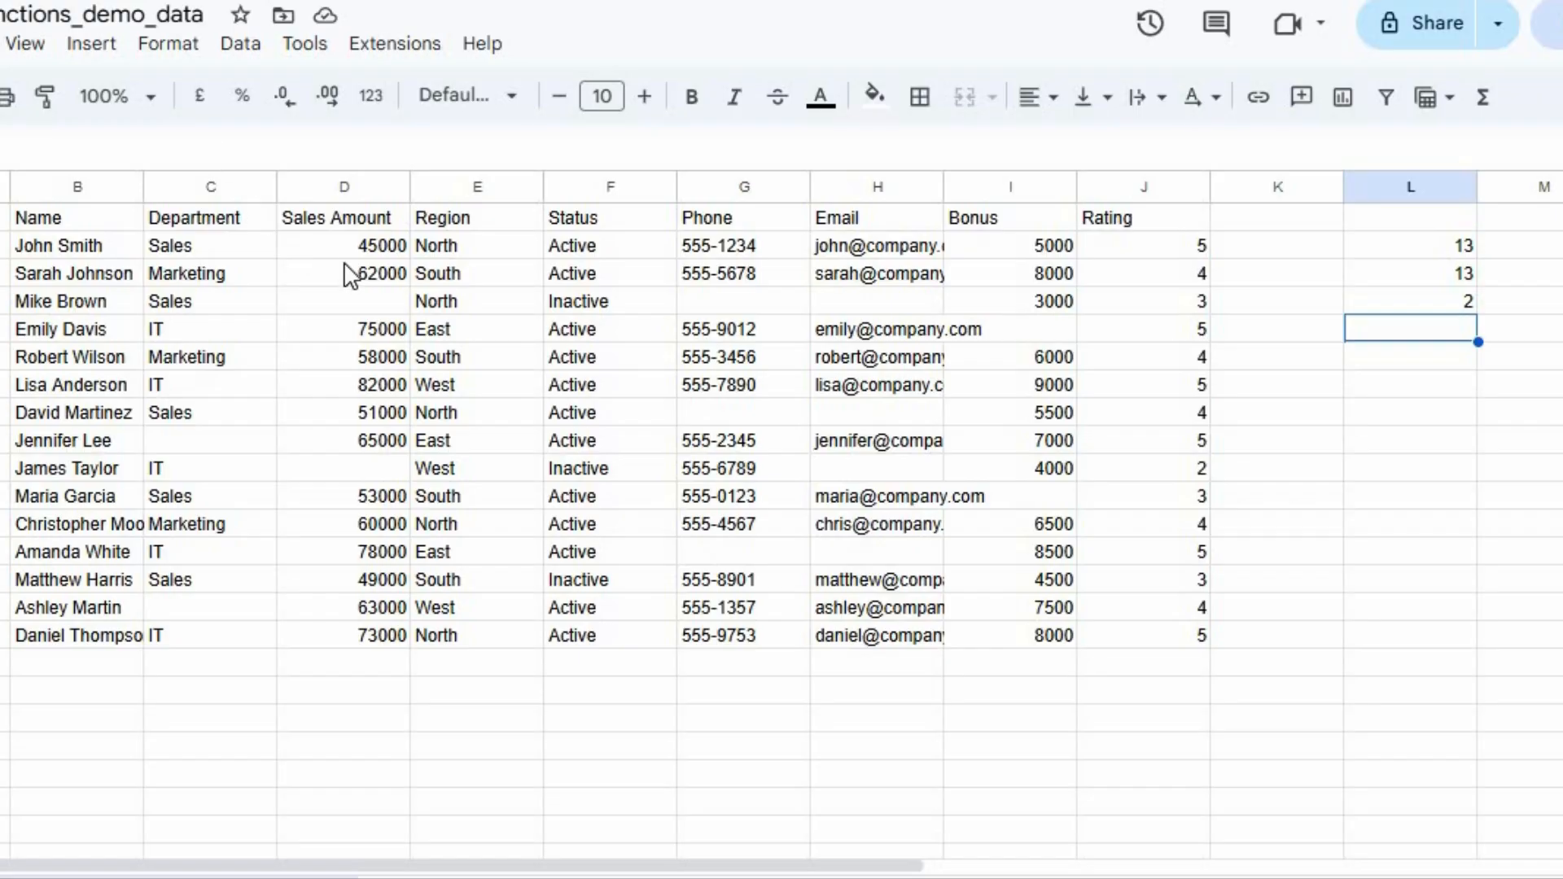
# - Enter =COUNTIF(F:F,"Active") in cell L5 to count the employees whose Status is Active
pyautogui.click(136, 147)
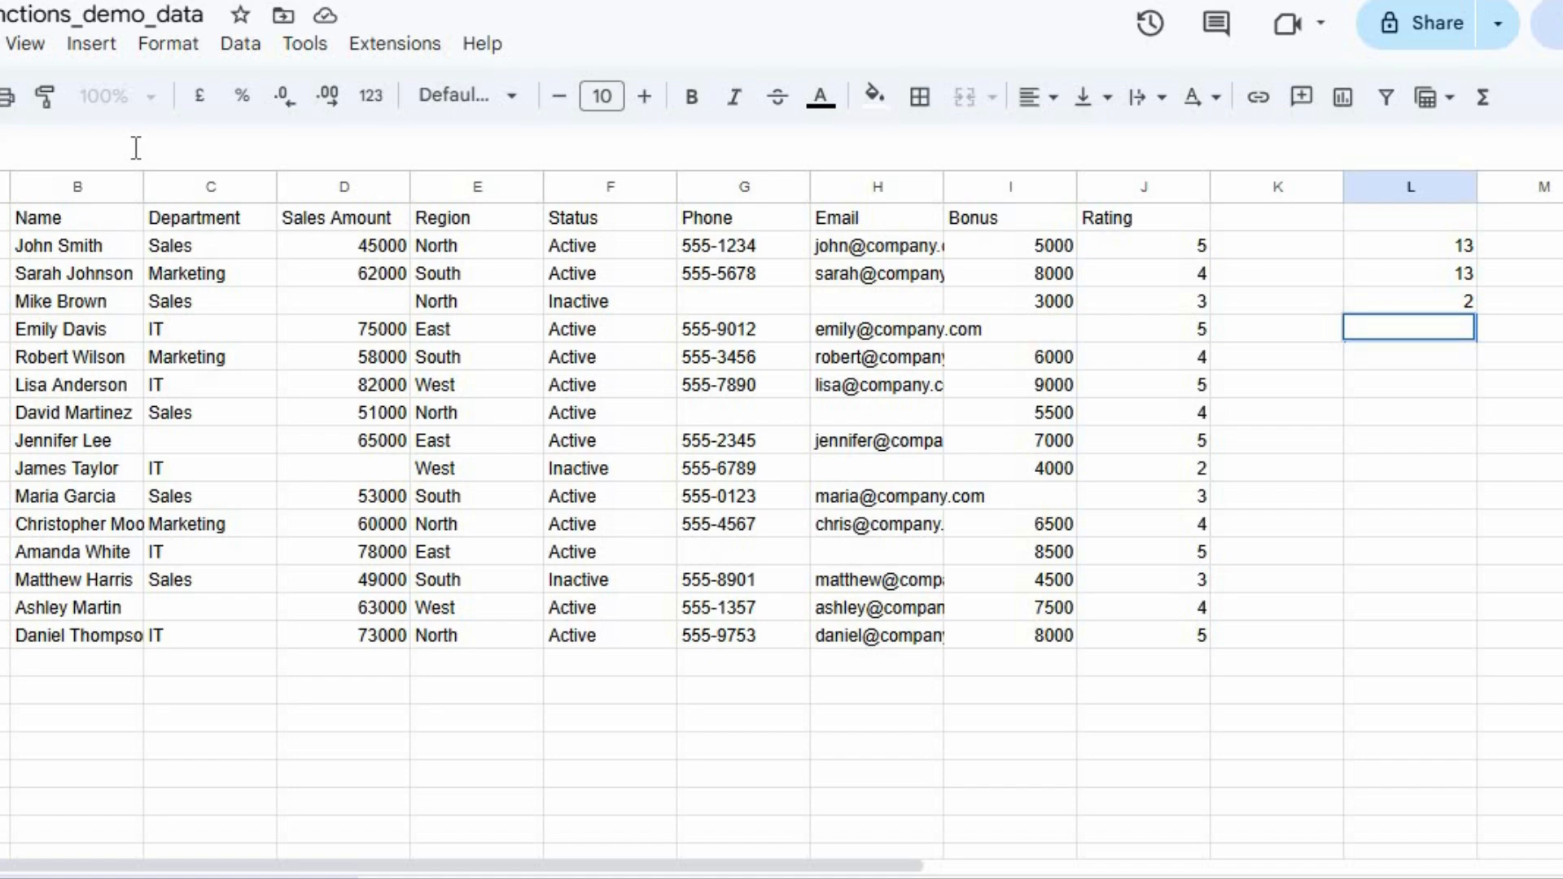
pyautogui.write('=')
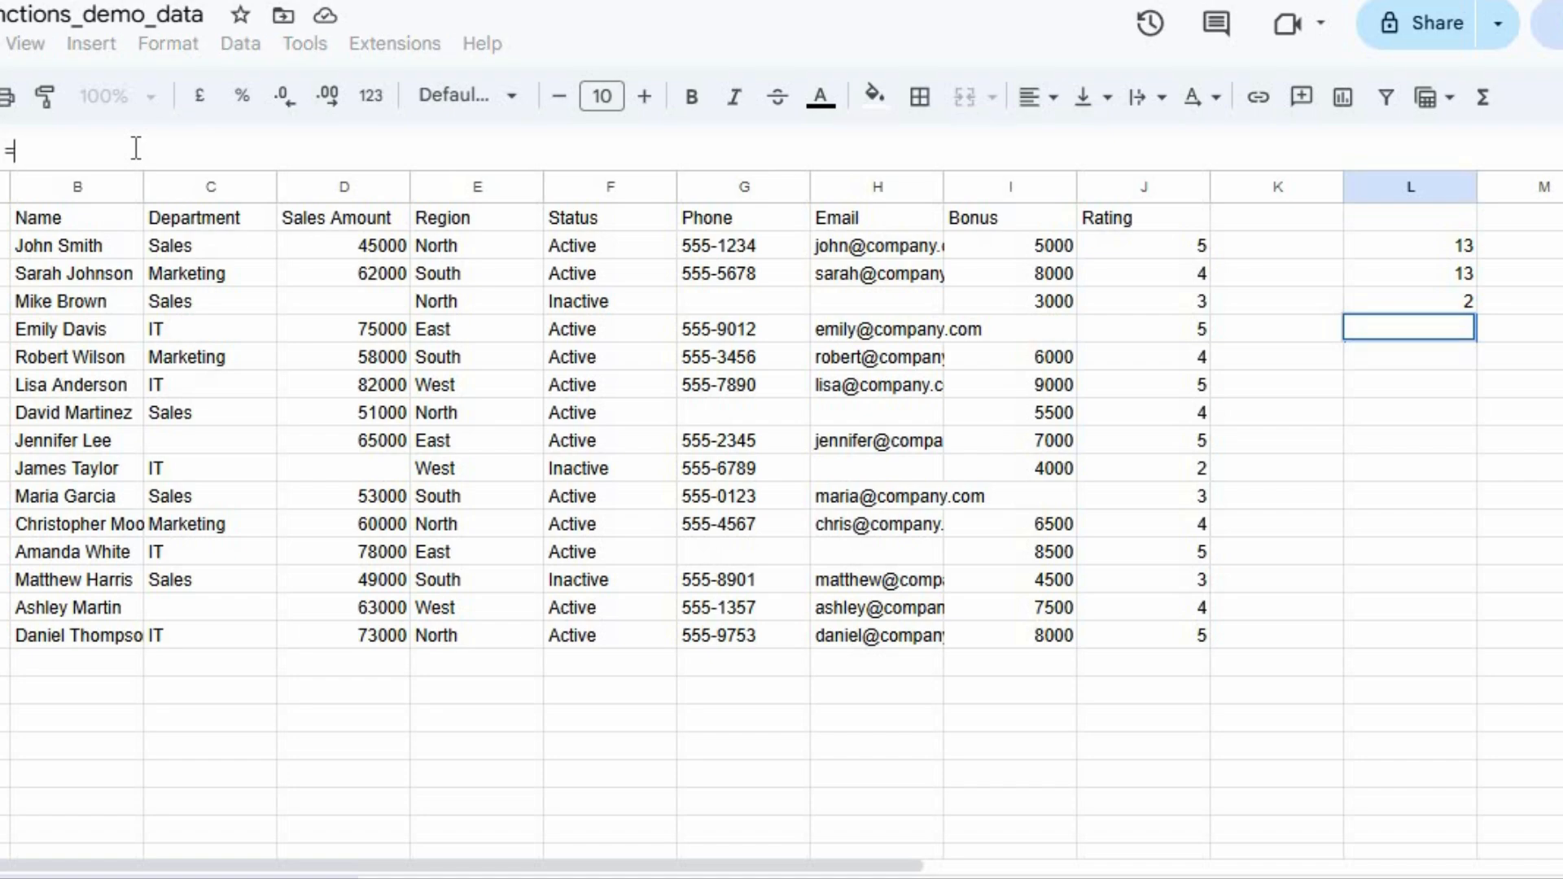
pyautogui.write('count')
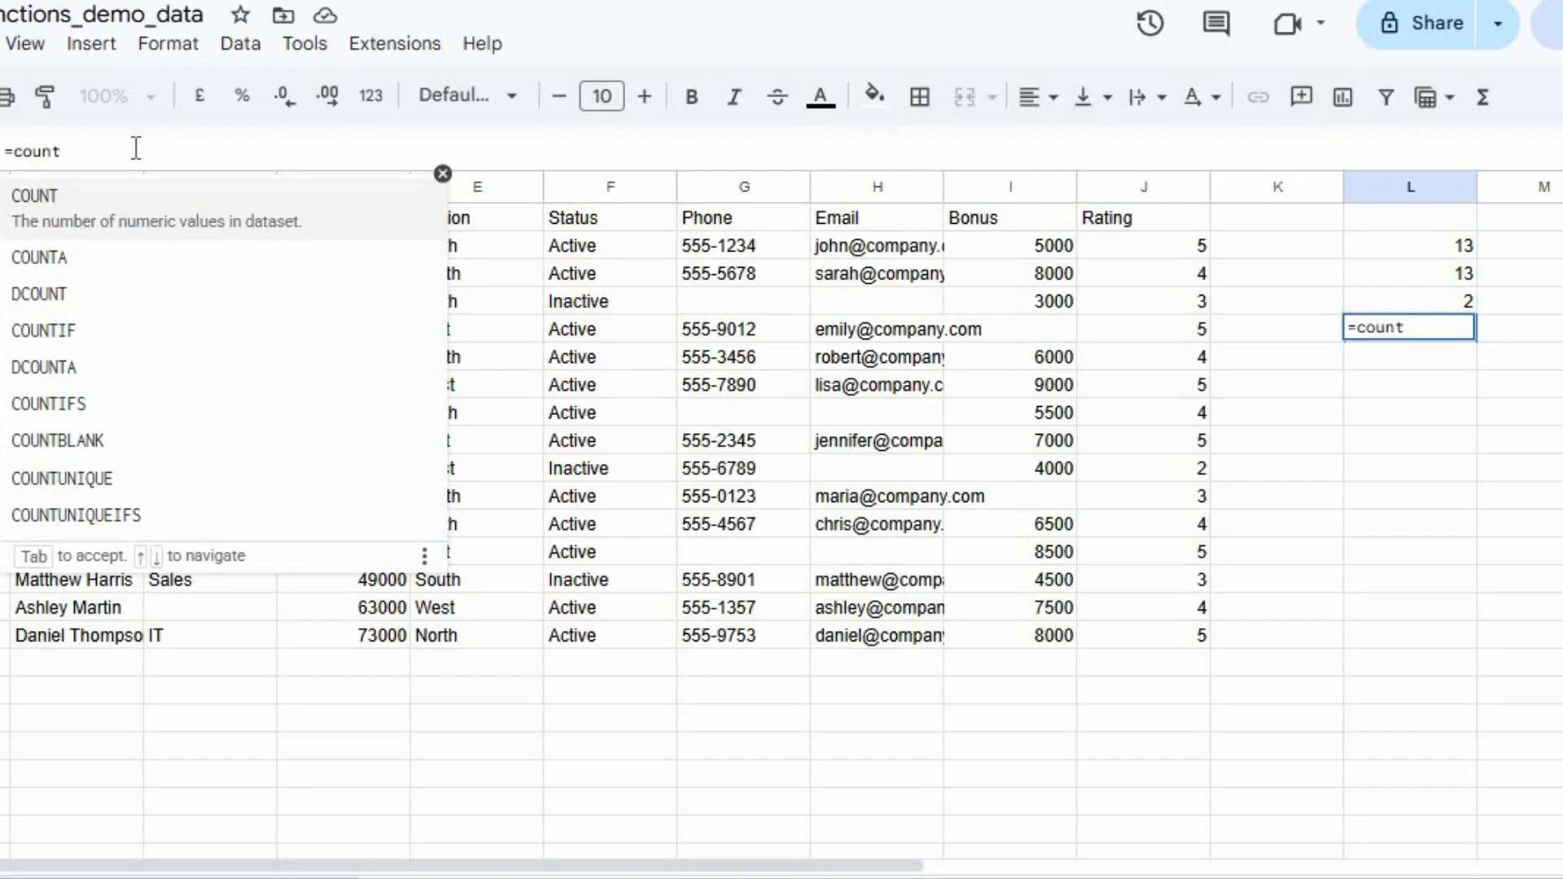
pyautogui.write('if')
pyautogui.press('Tab')
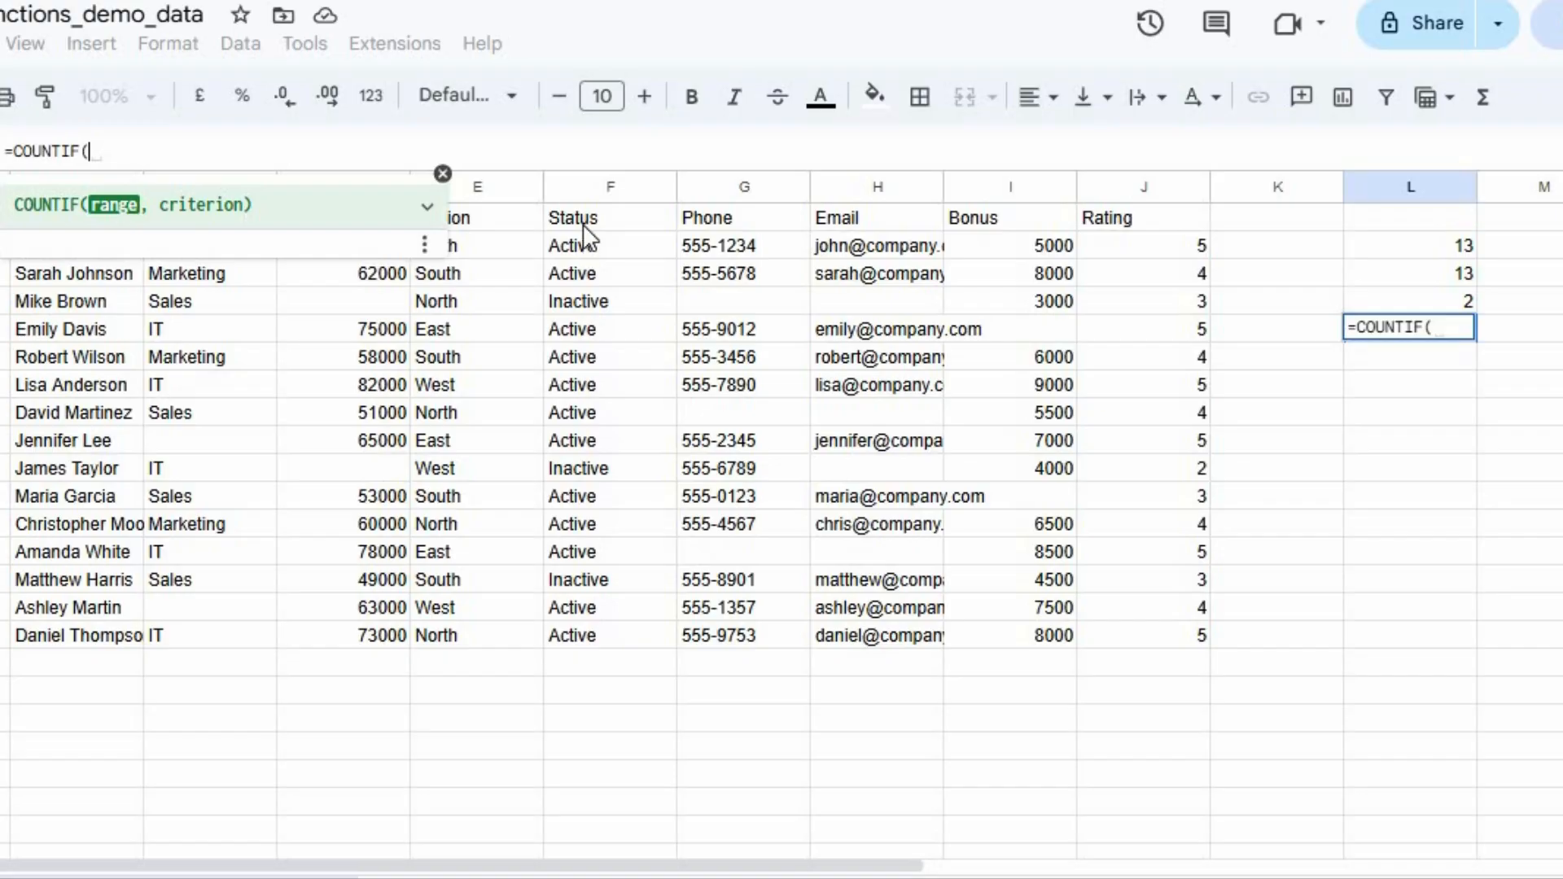
pyautogui.click(588, 194)
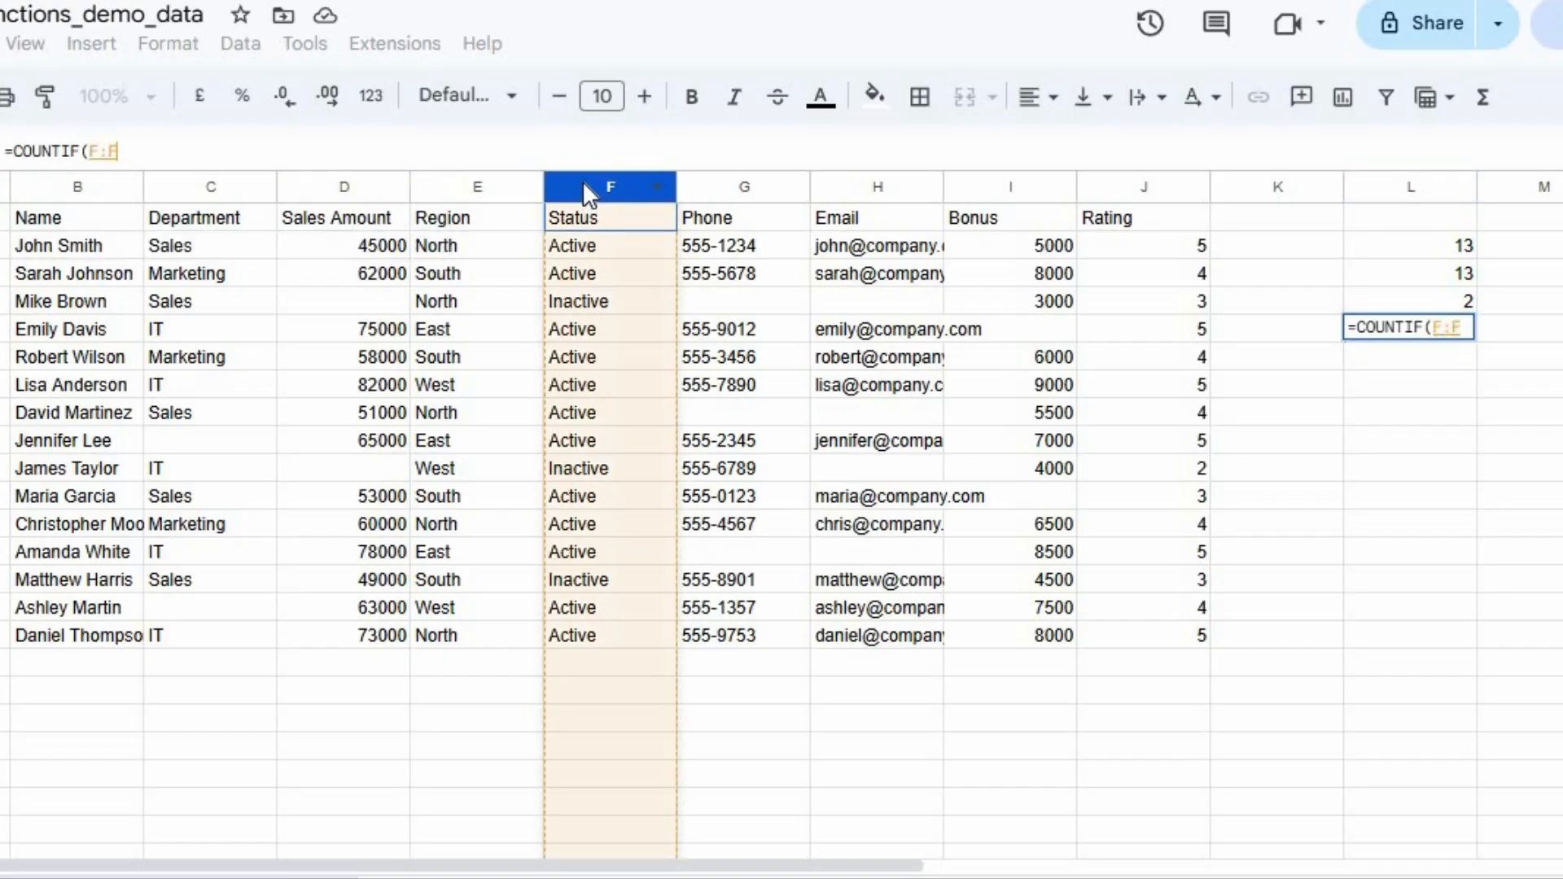
pyautogui.write(',')
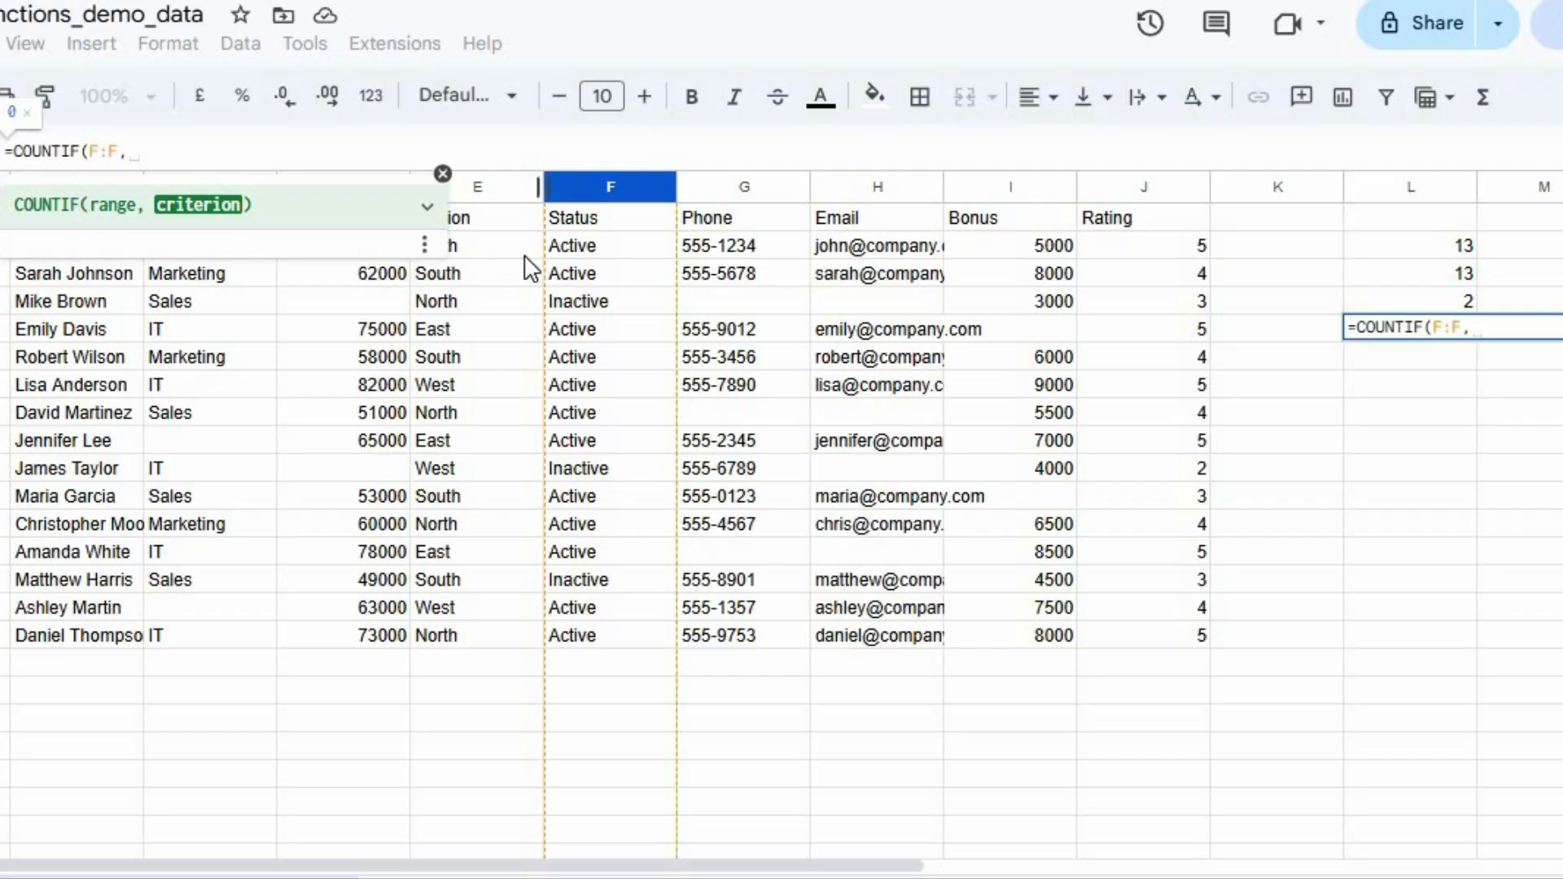
pyautogui.write('"')
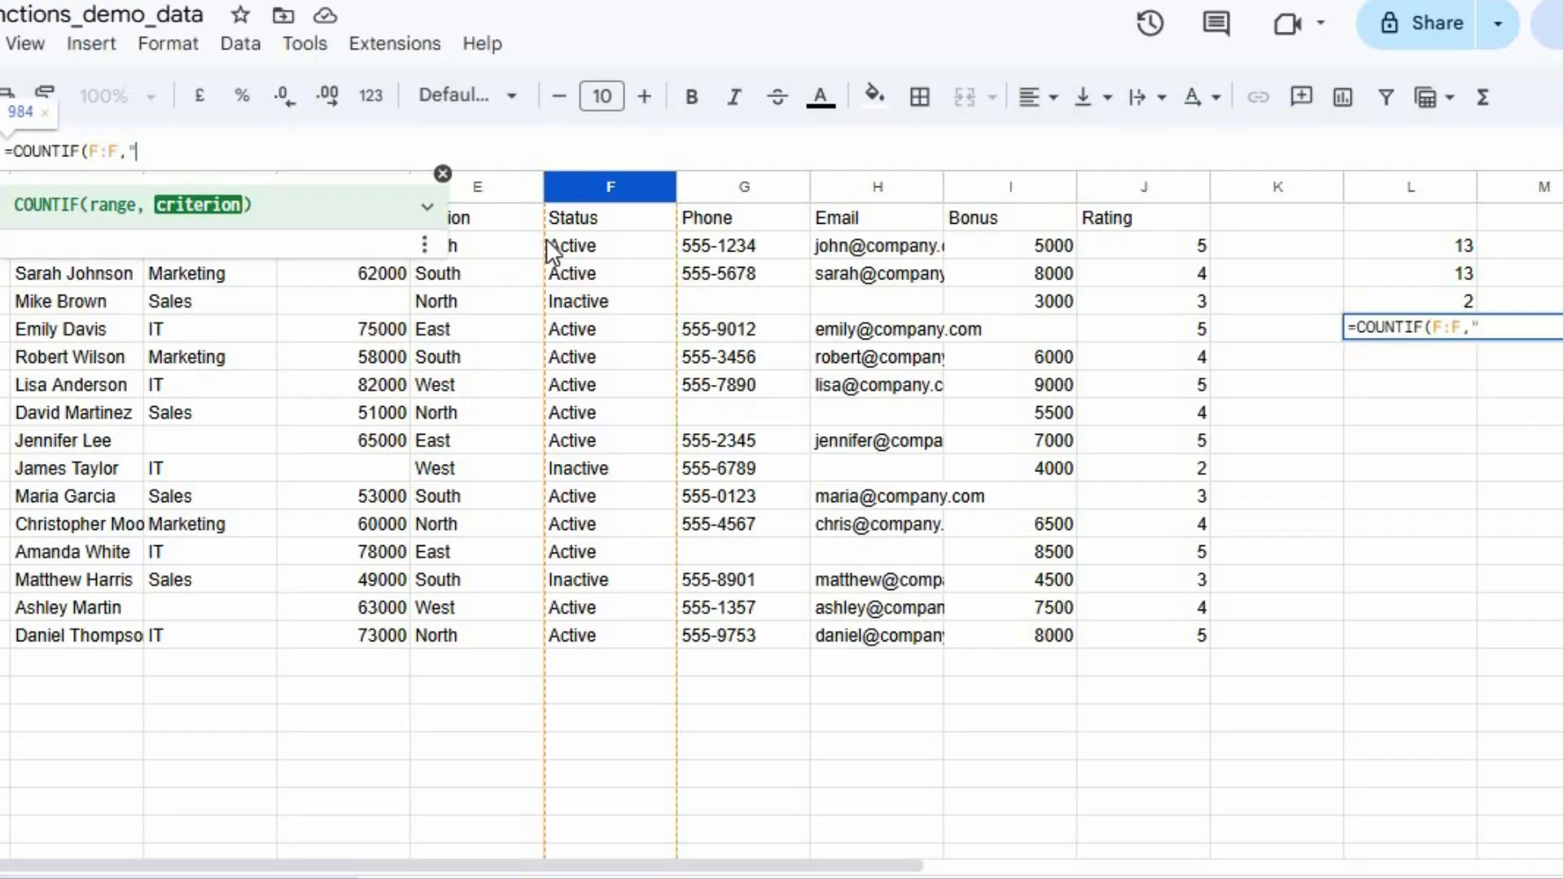
pyautogui.write('"Acti')
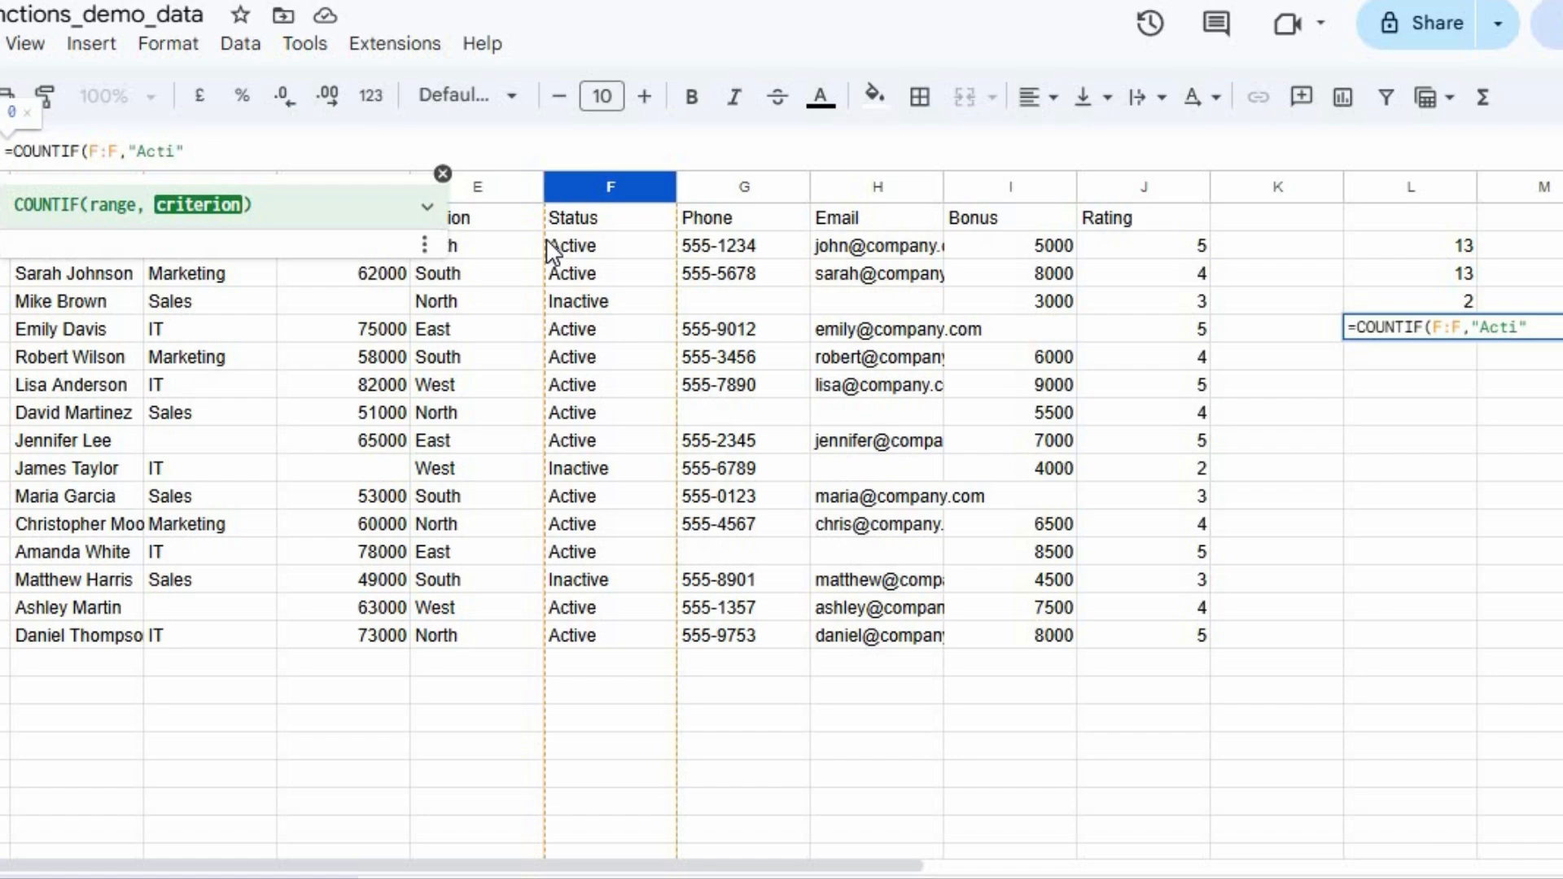
pyautogui.write('ve')
pyautogui.write(')')
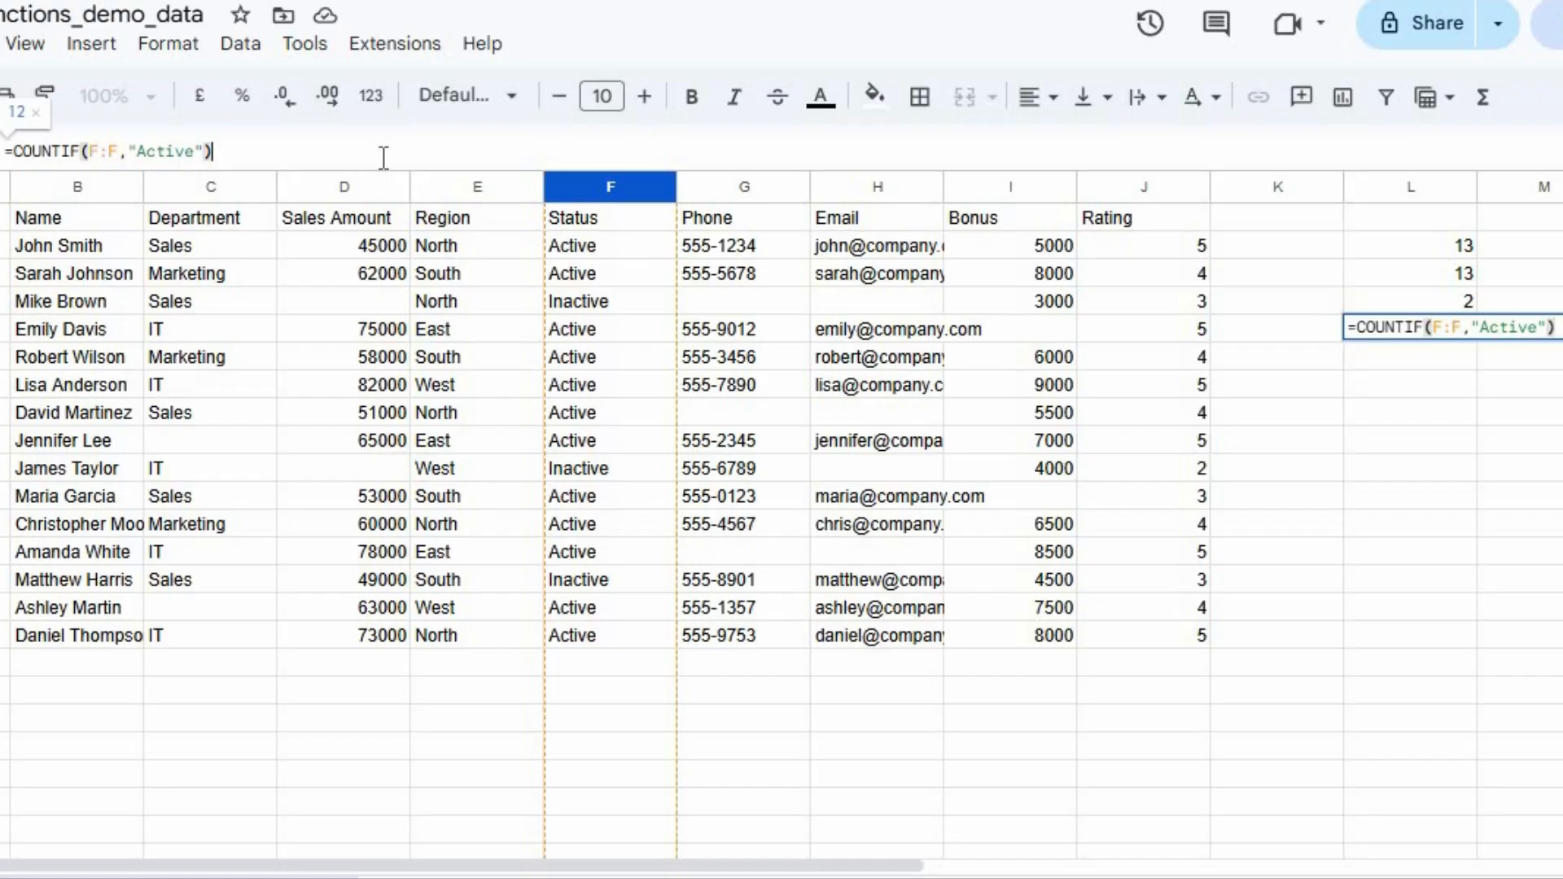
pyautogui.press('Return')
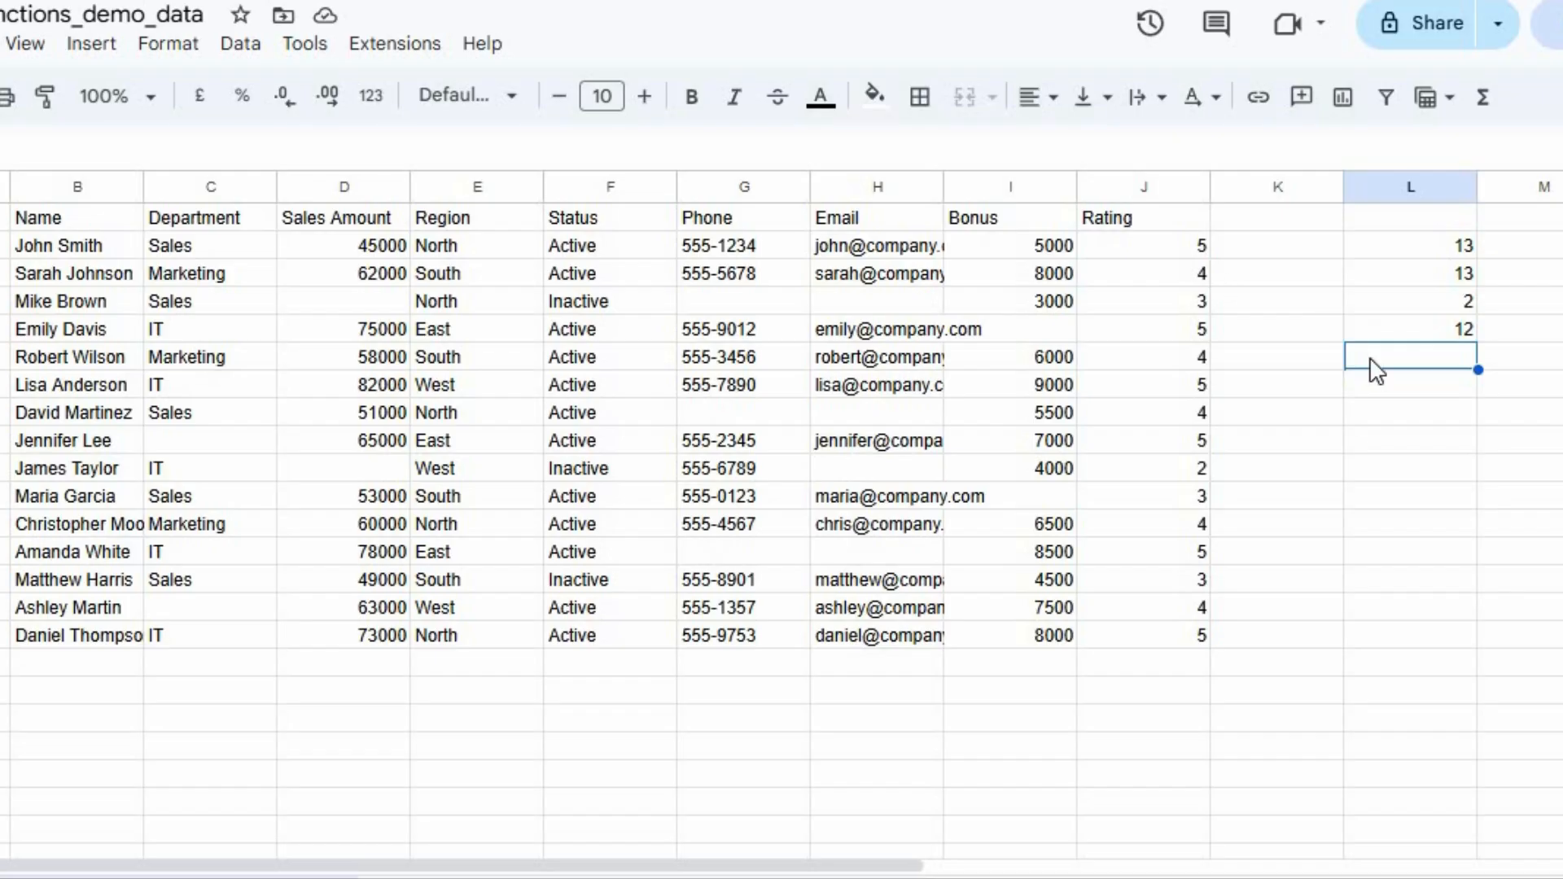
# - Enter =COUNTIF(F:F,"Inactive") in cell L6 to count the employees whose Status is Inactive
pyautogui.click(428, 155)
pyautogui.write('=')
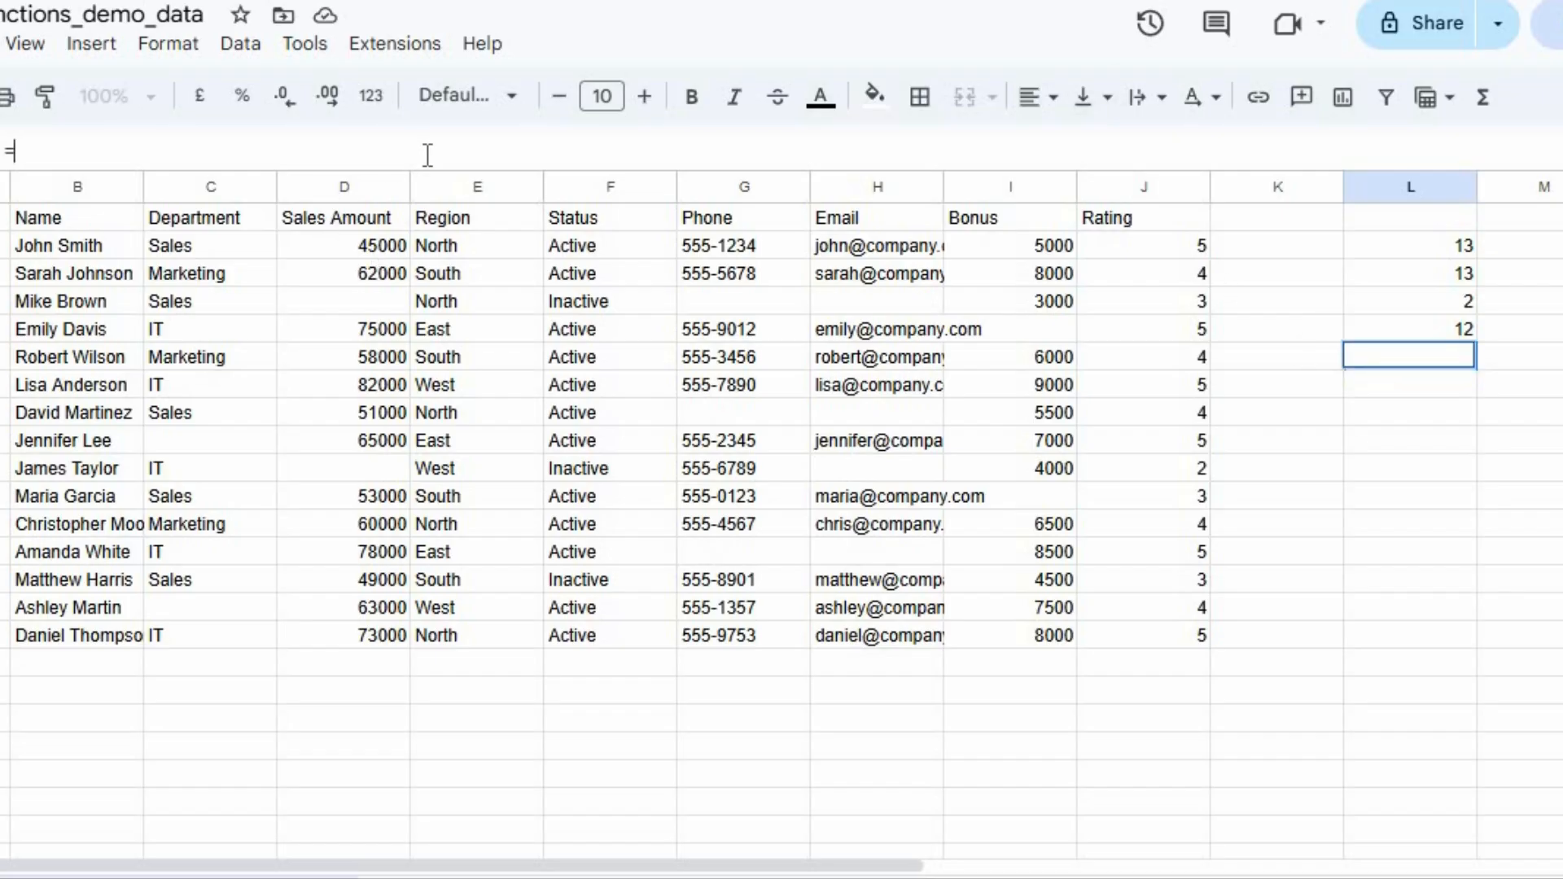
pyautogui.write('cou')
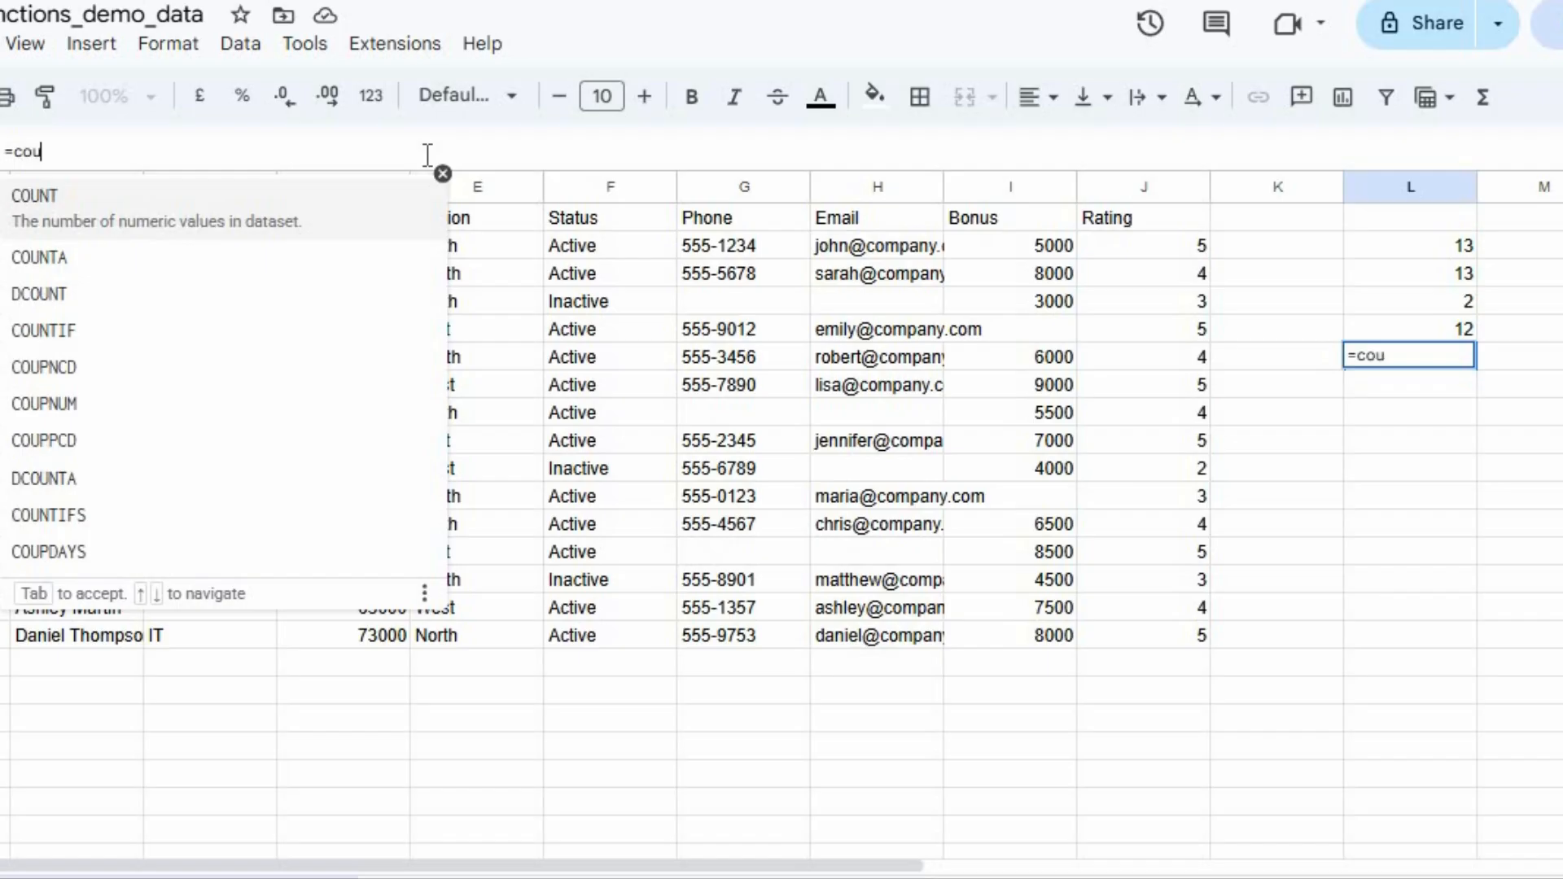
pyautogui.write('ntif(')
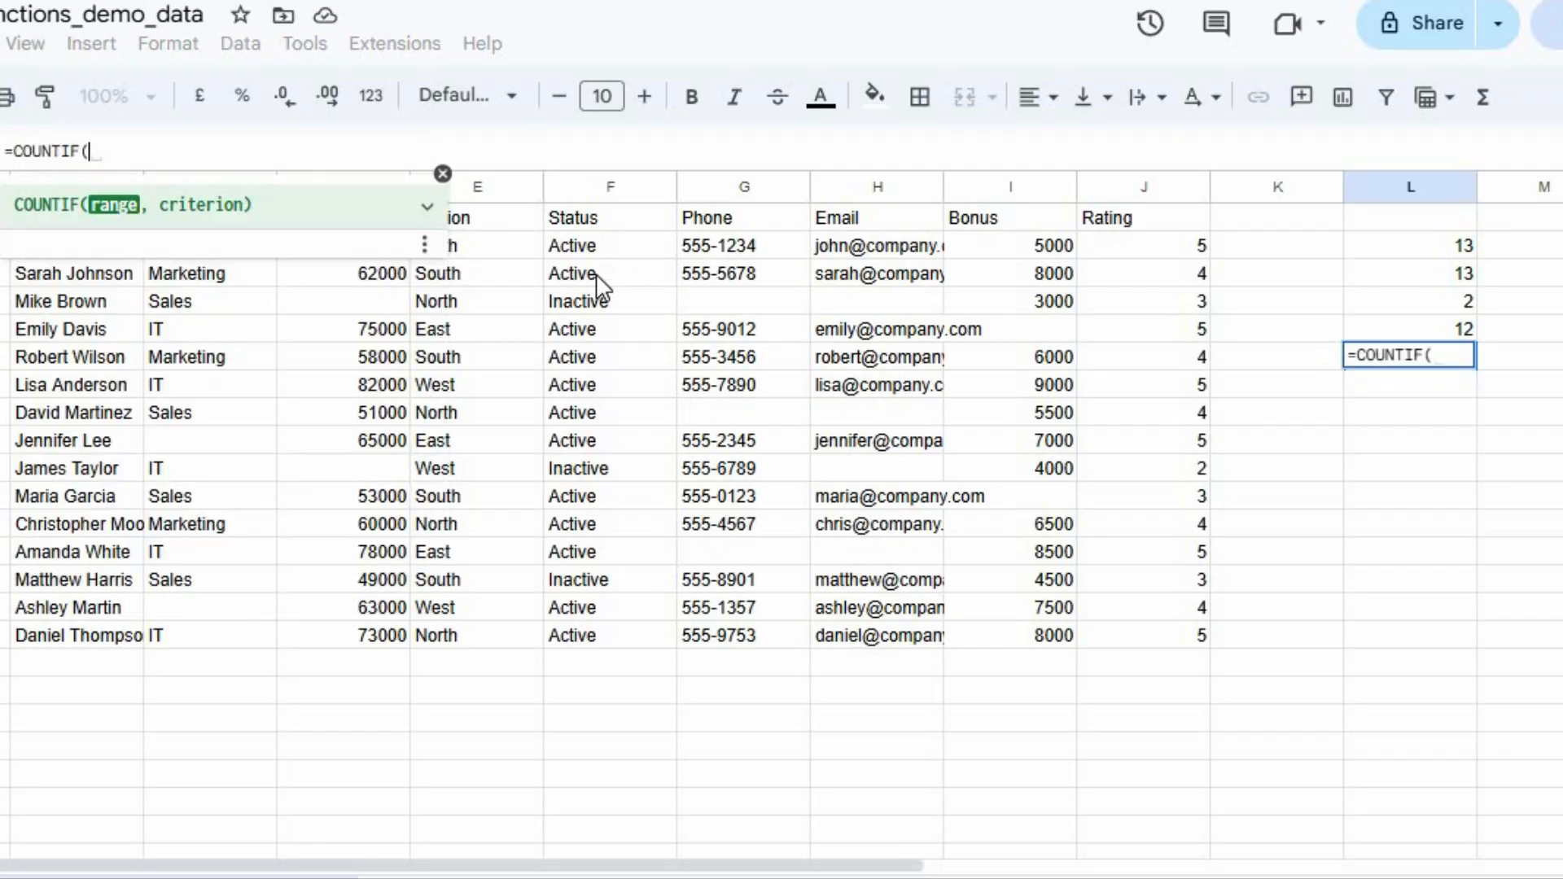
pyautogui.click(607, 195)
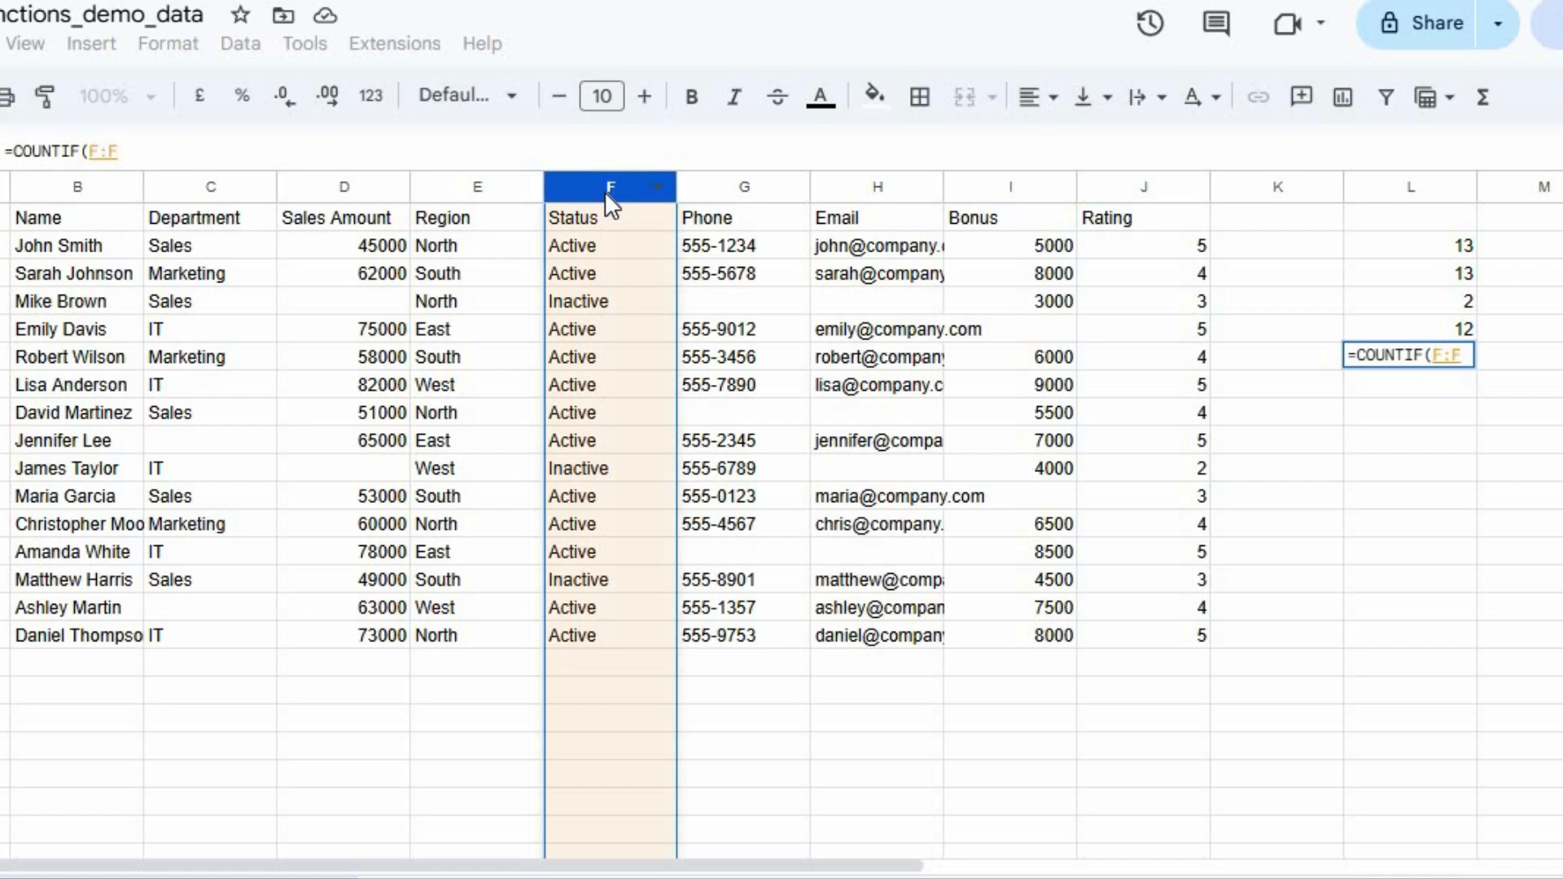
pyautogui.write(',')
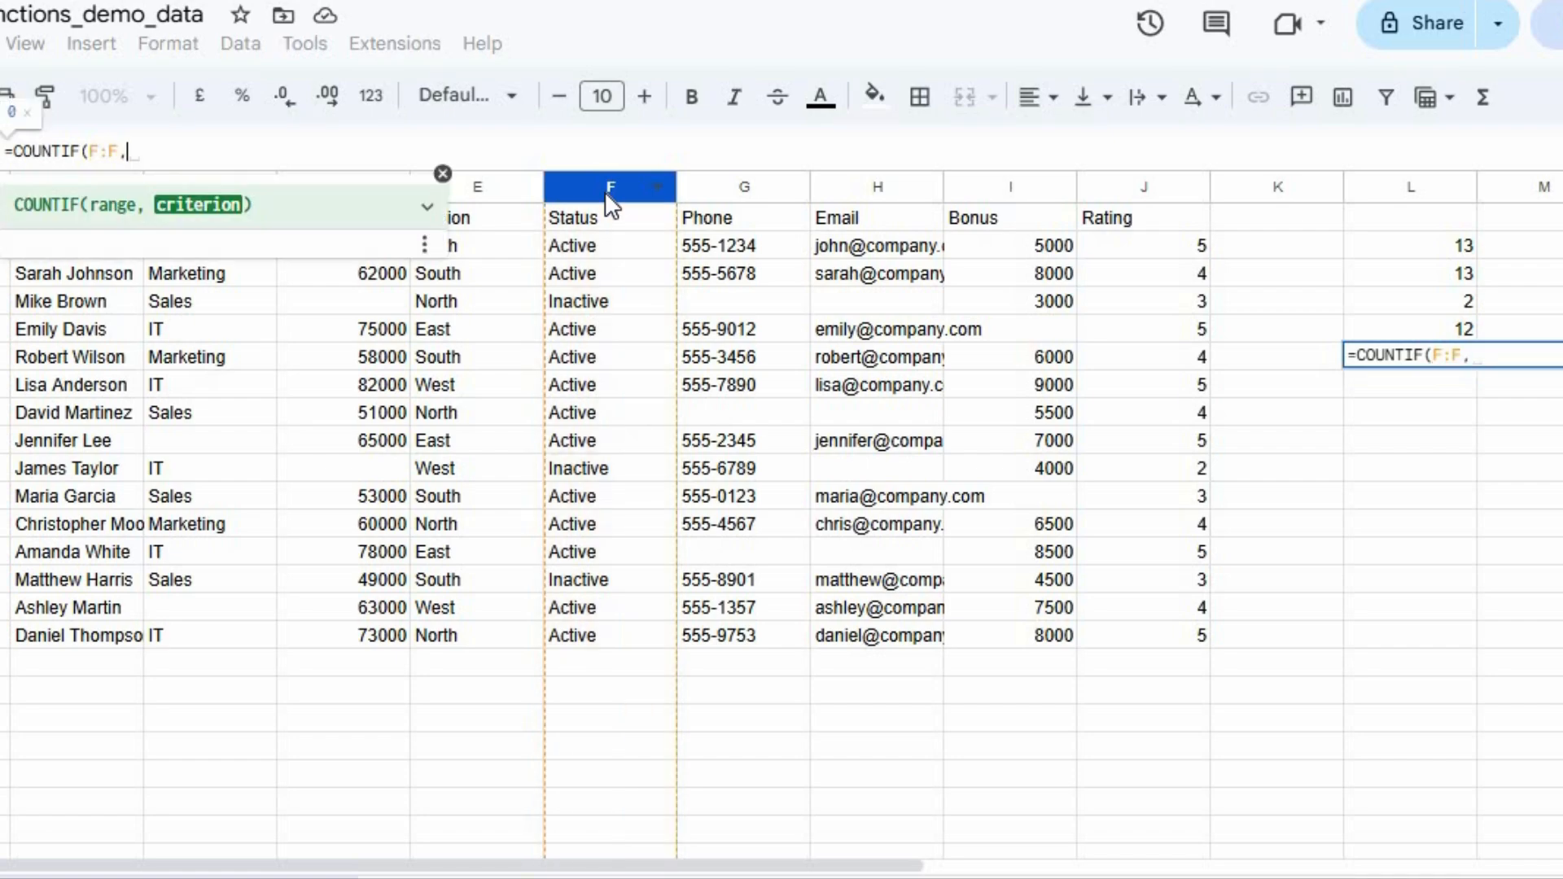
pyautogui.write('""')
pyautogui.press('Left')
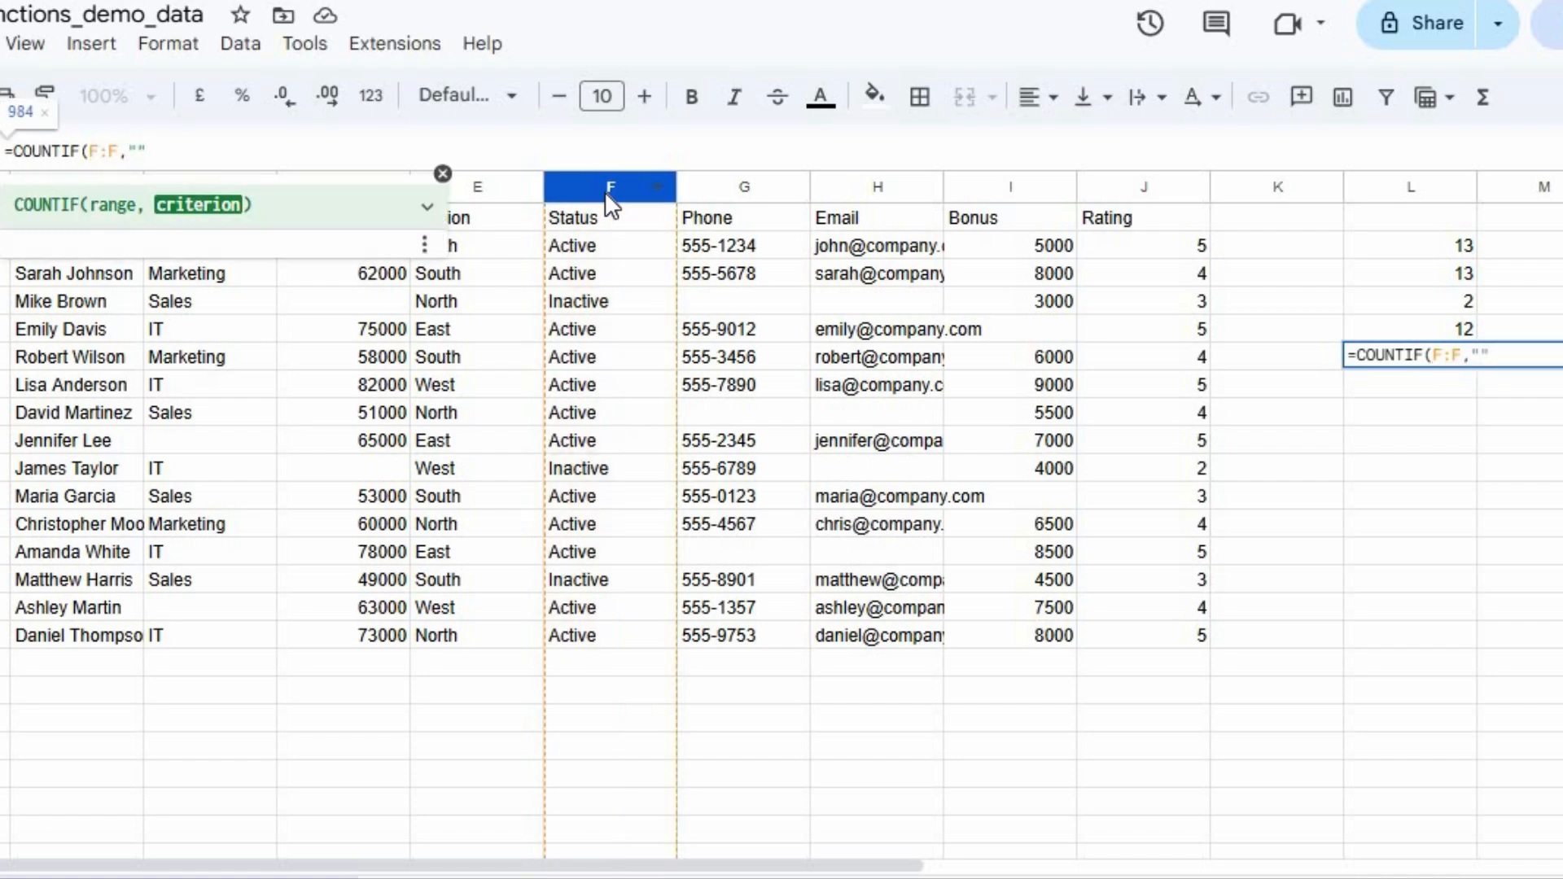
pyautogui.write('In')
pyautogui.write('active')
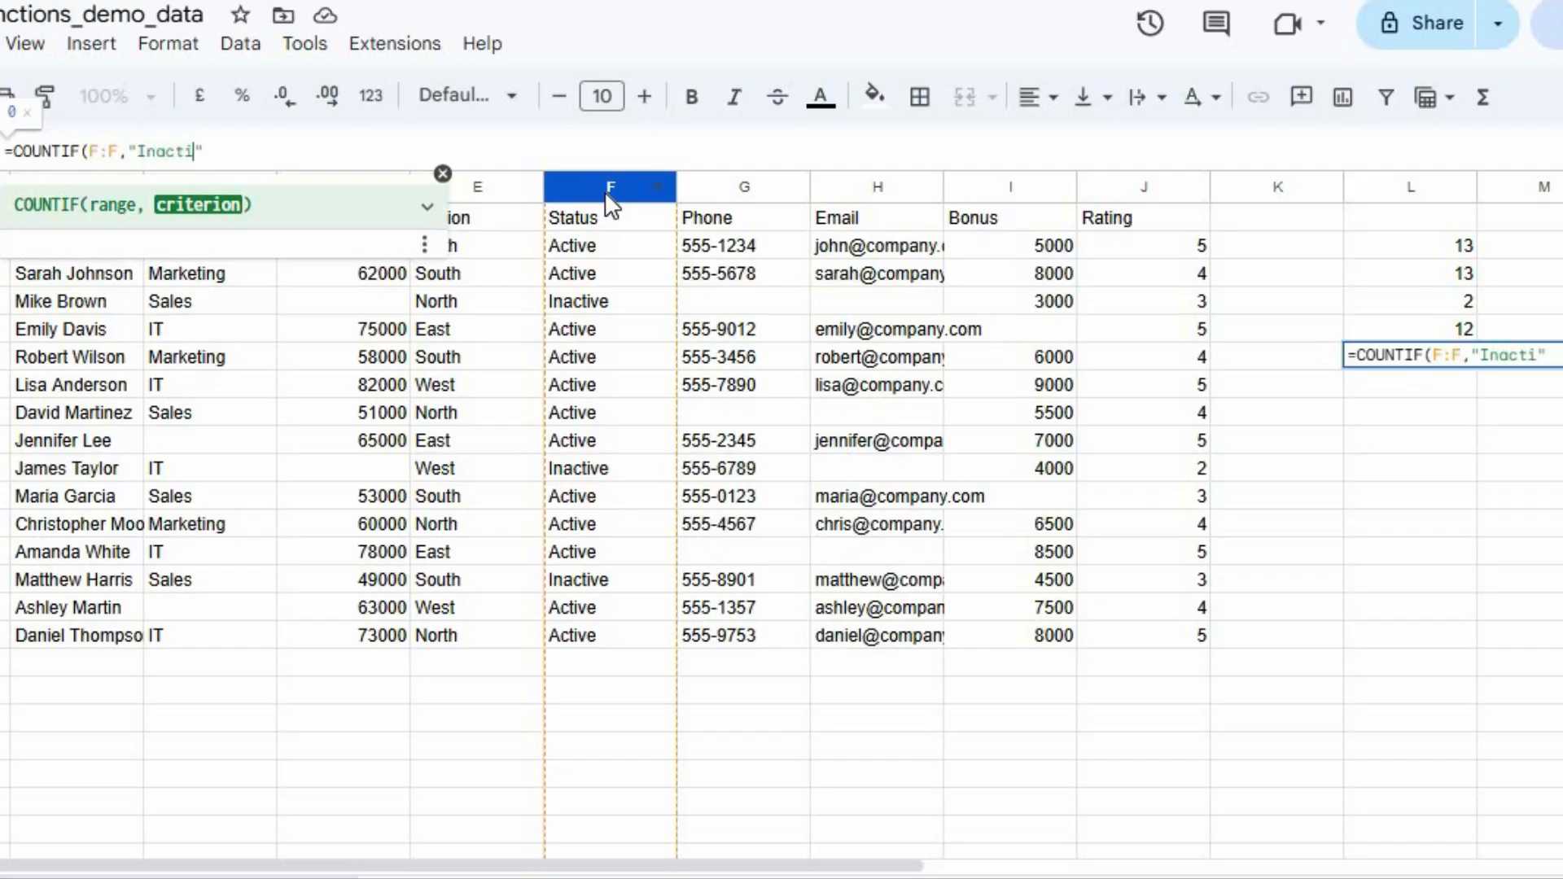
pyautogui.press('Right')
pyautogui.write(')')
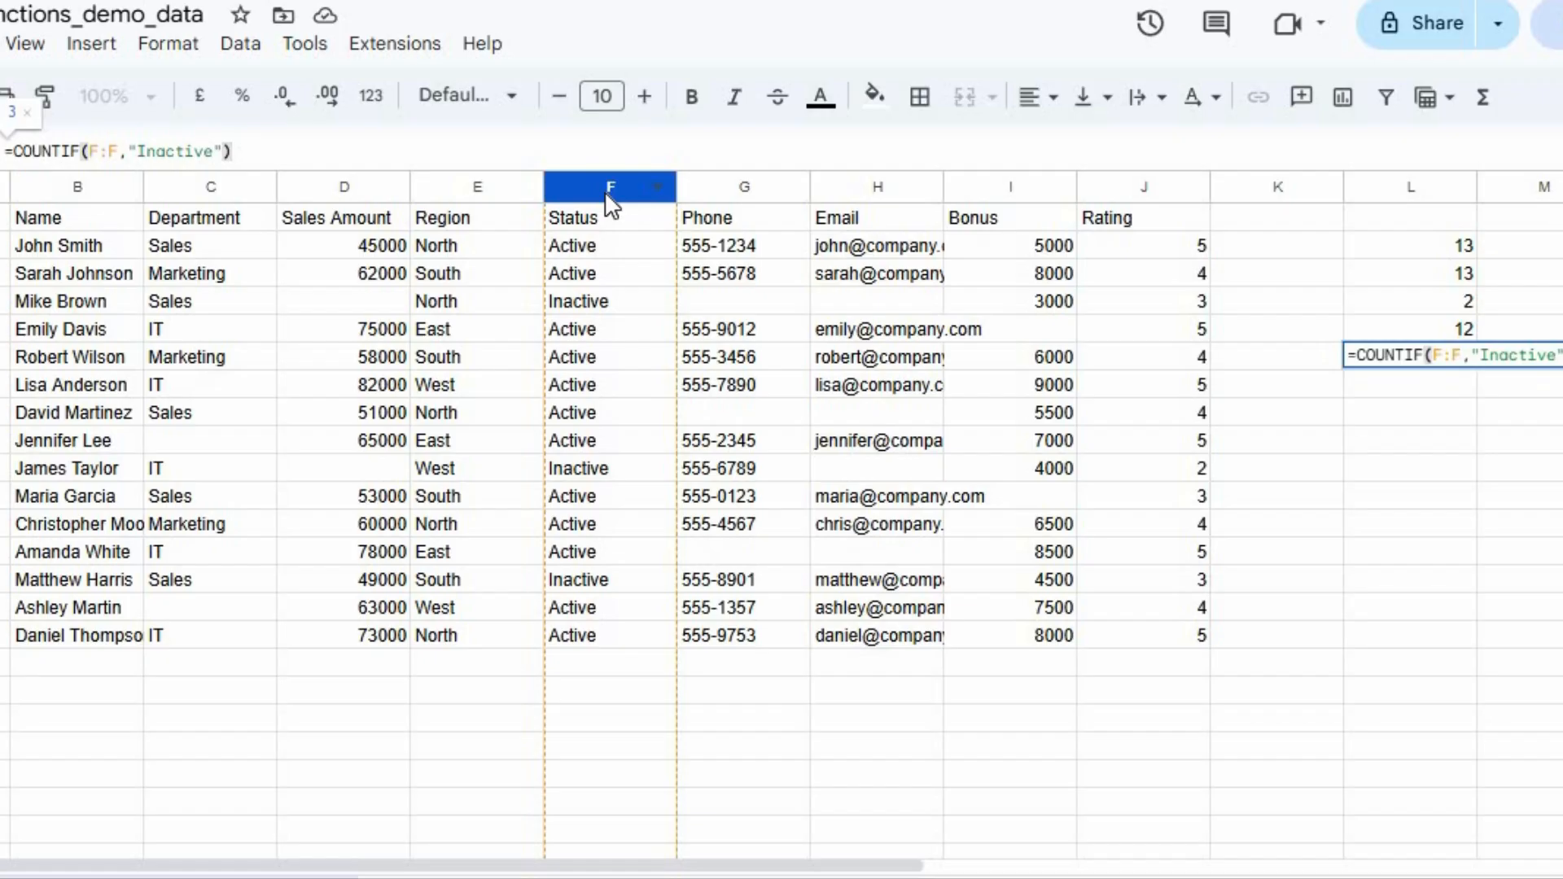
pyautogui.press('Return')
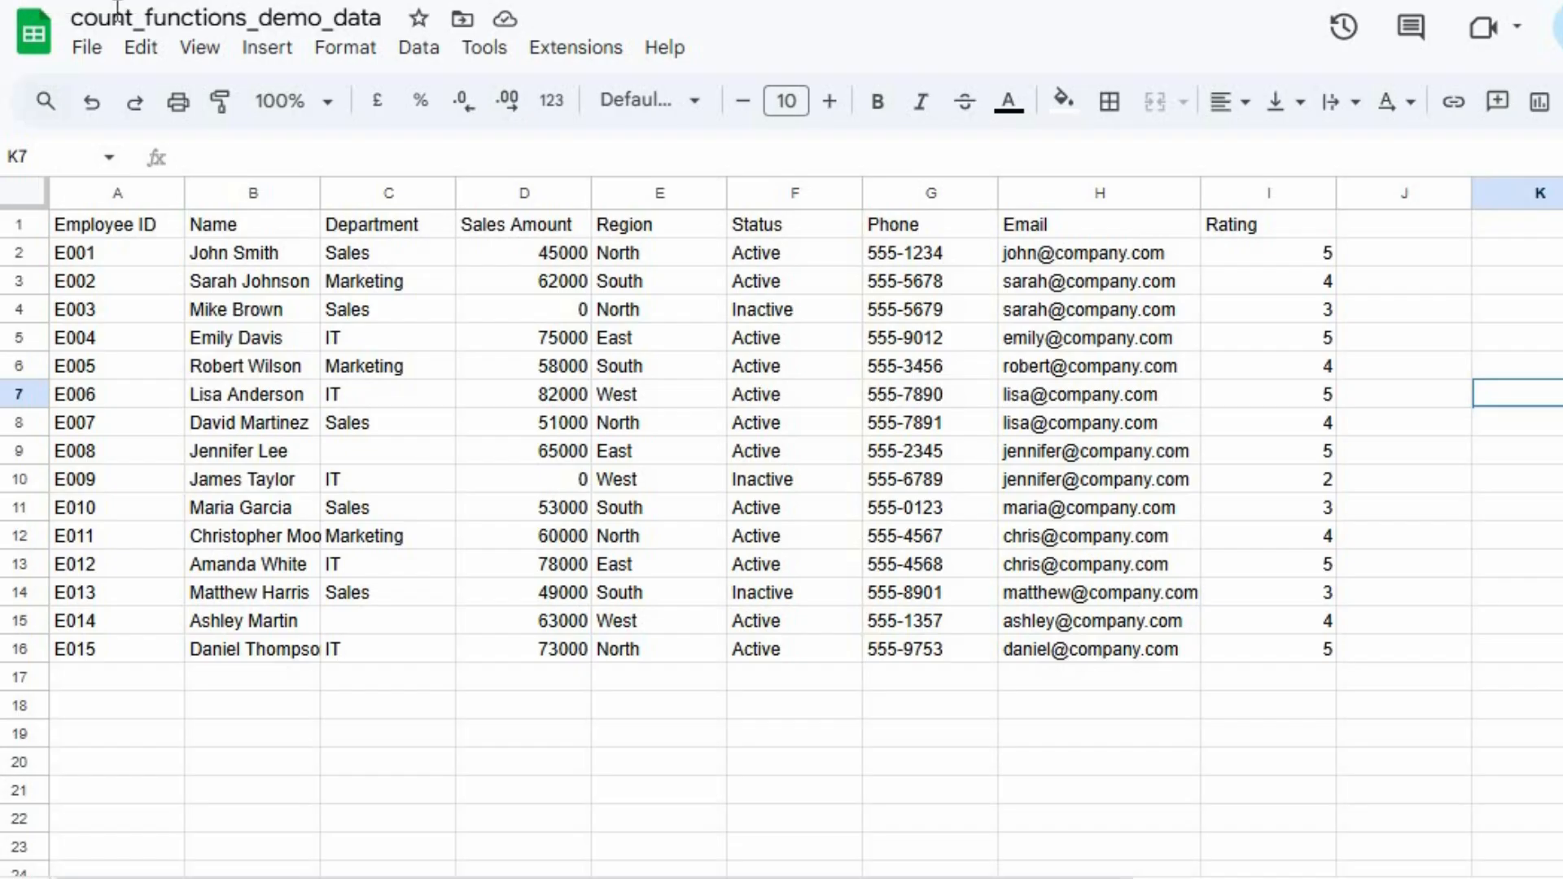
# - Start an IF formula in cell J2 with the condition 5<=I2 to test the first employee's Rating
pyautogui.click(1404, 252)
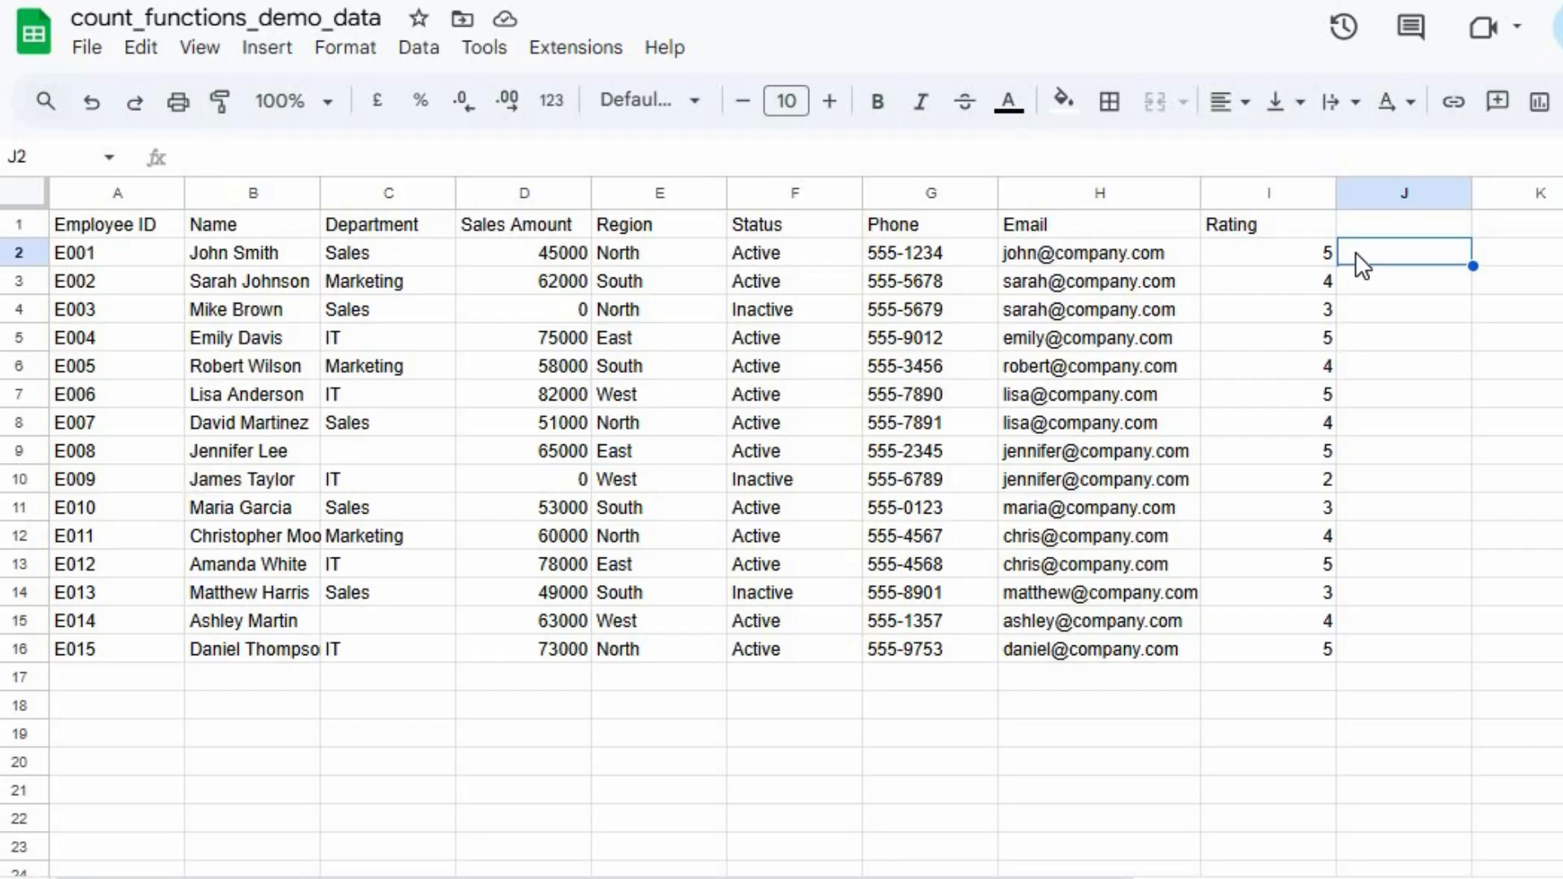
pyautogui.click(1195, 159)
pyautogui.write('=if')
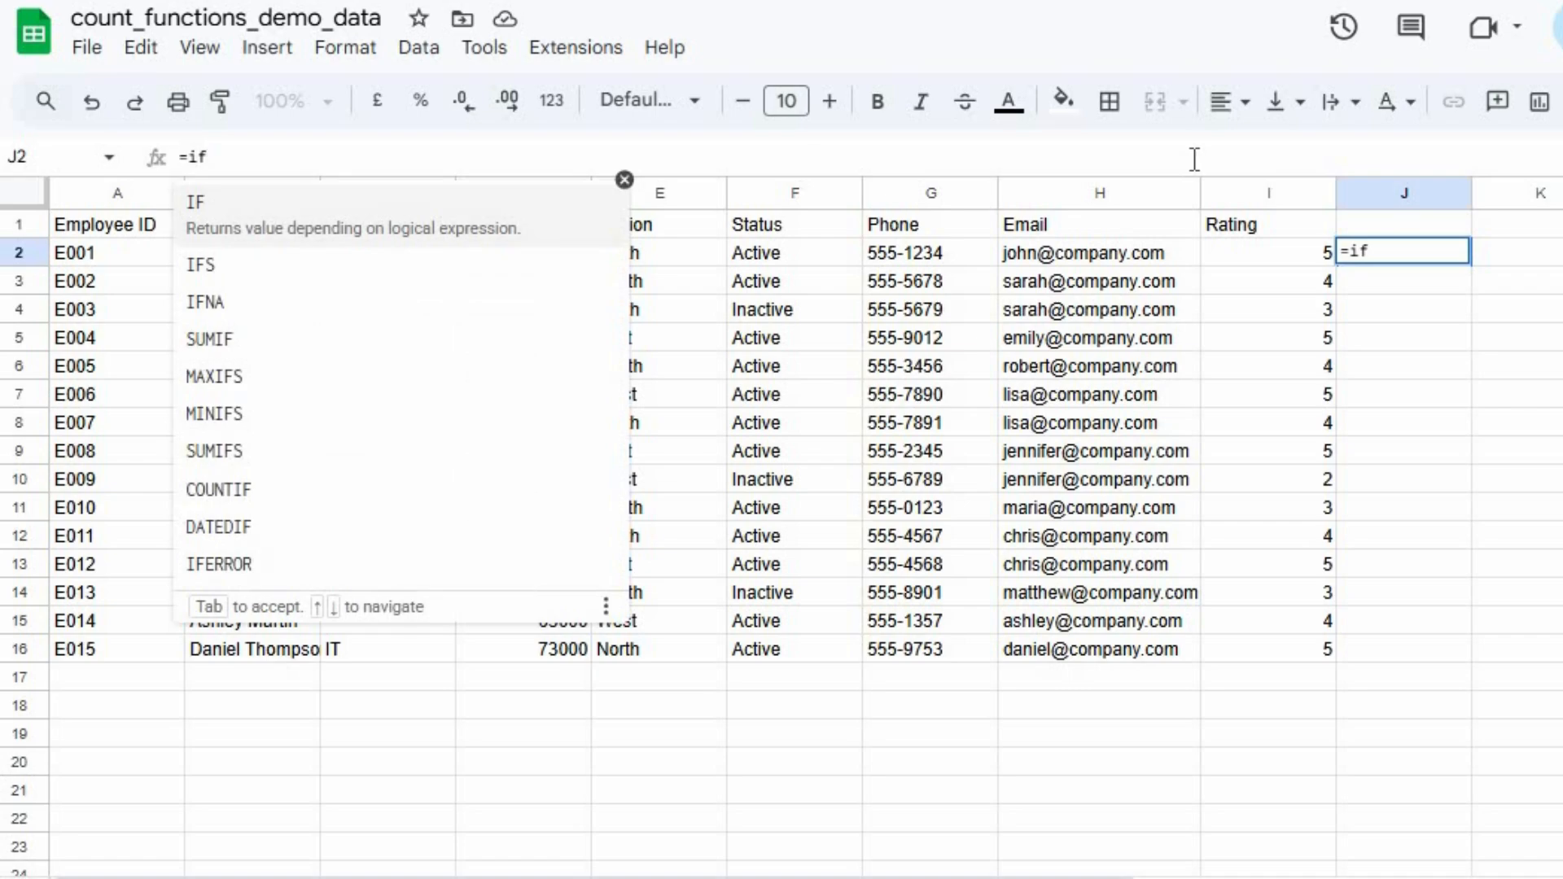
pyautogui.press('Tab')
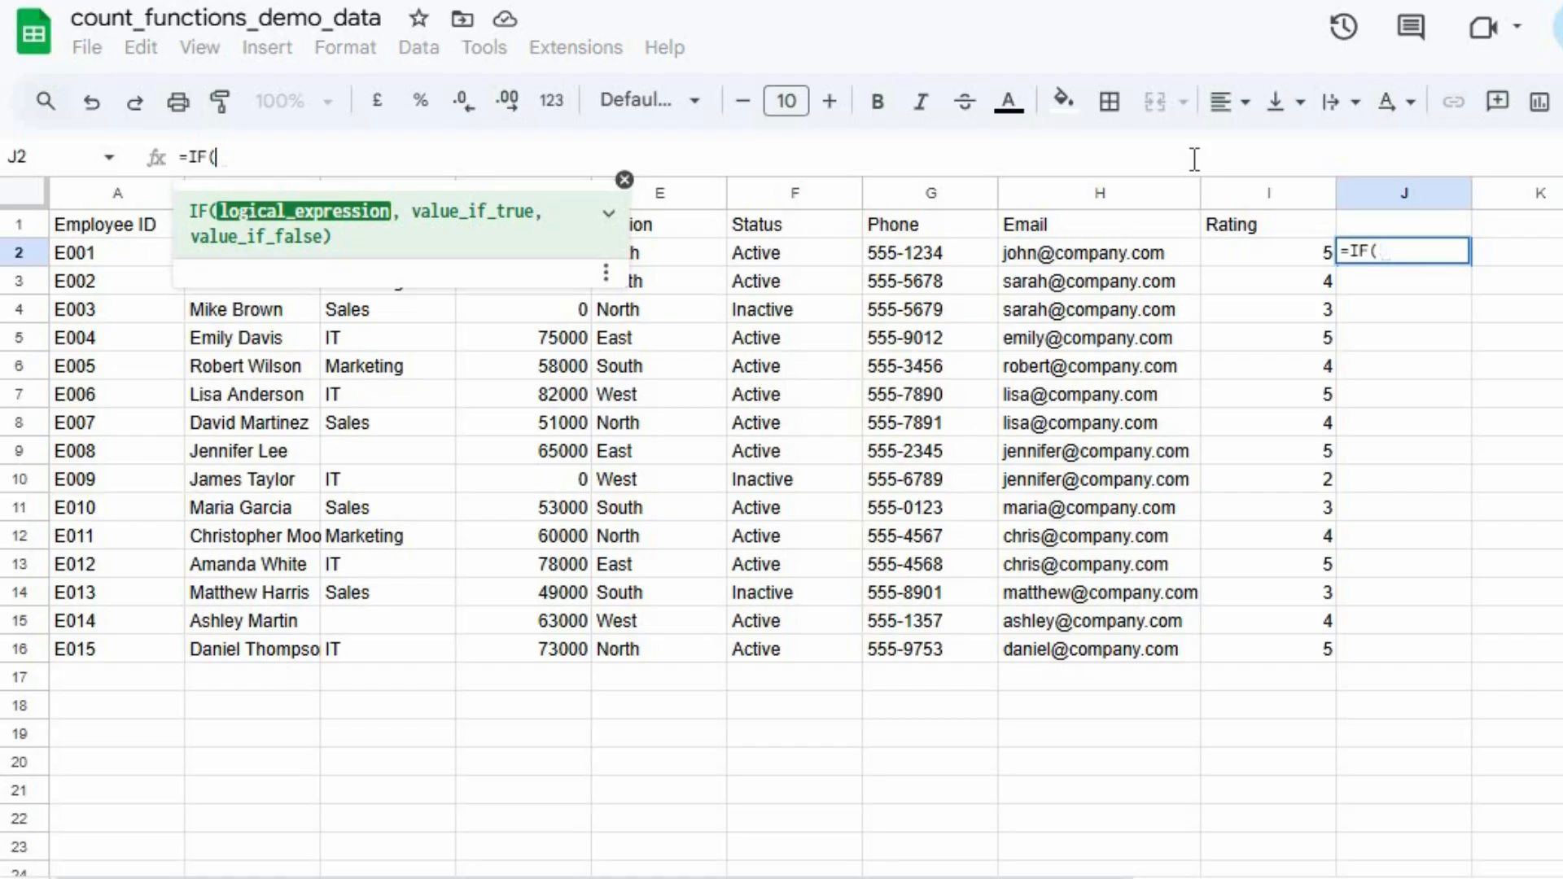
pyautogui.write('5')
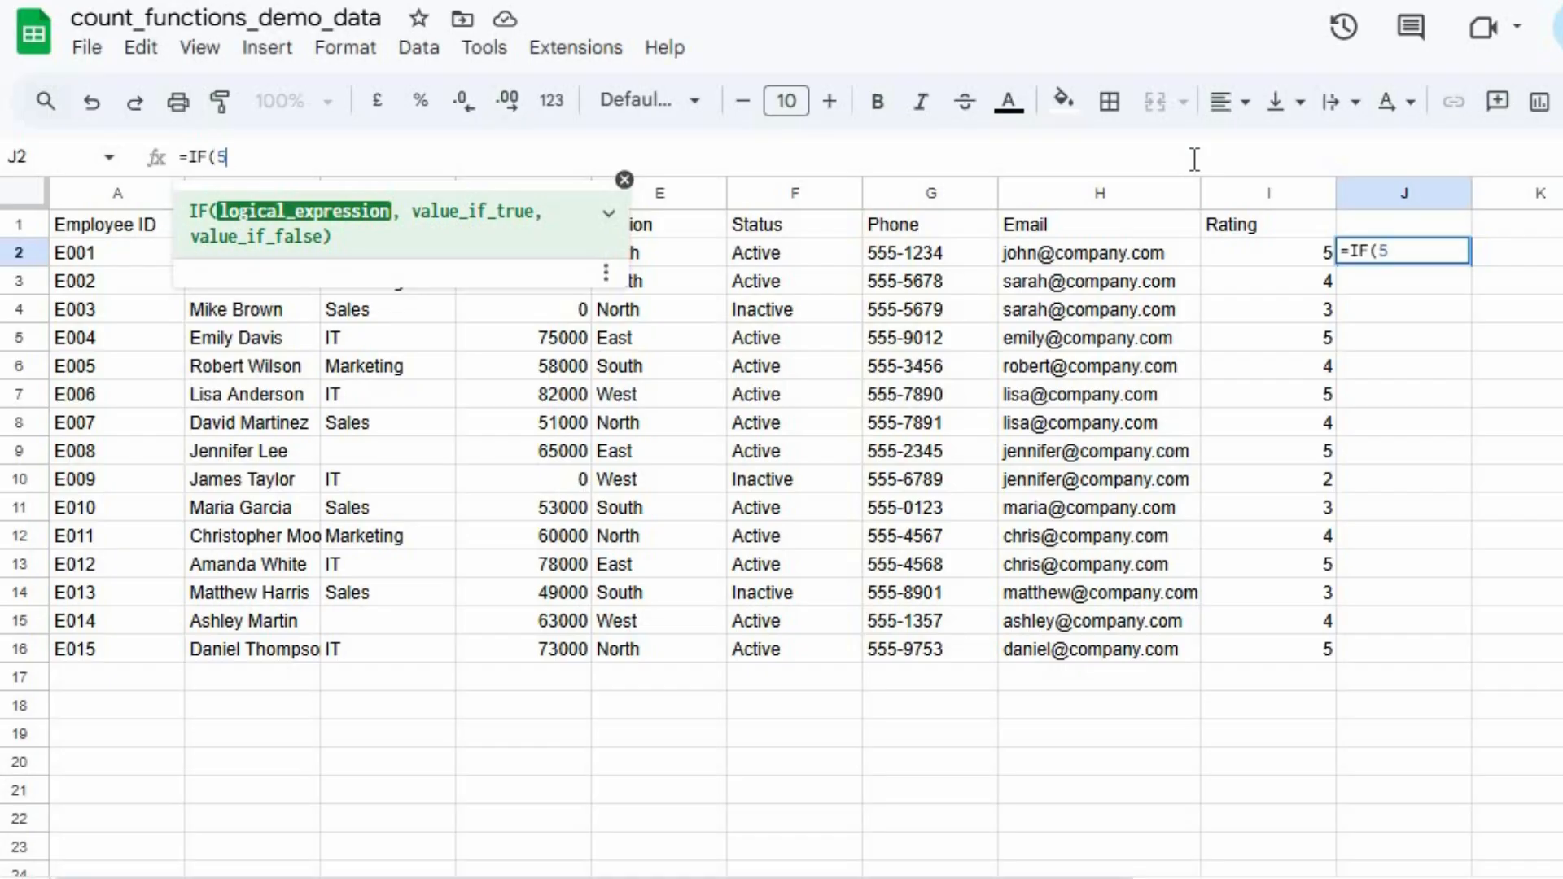
pyautogui.write('<')
pyautogui.write('=')
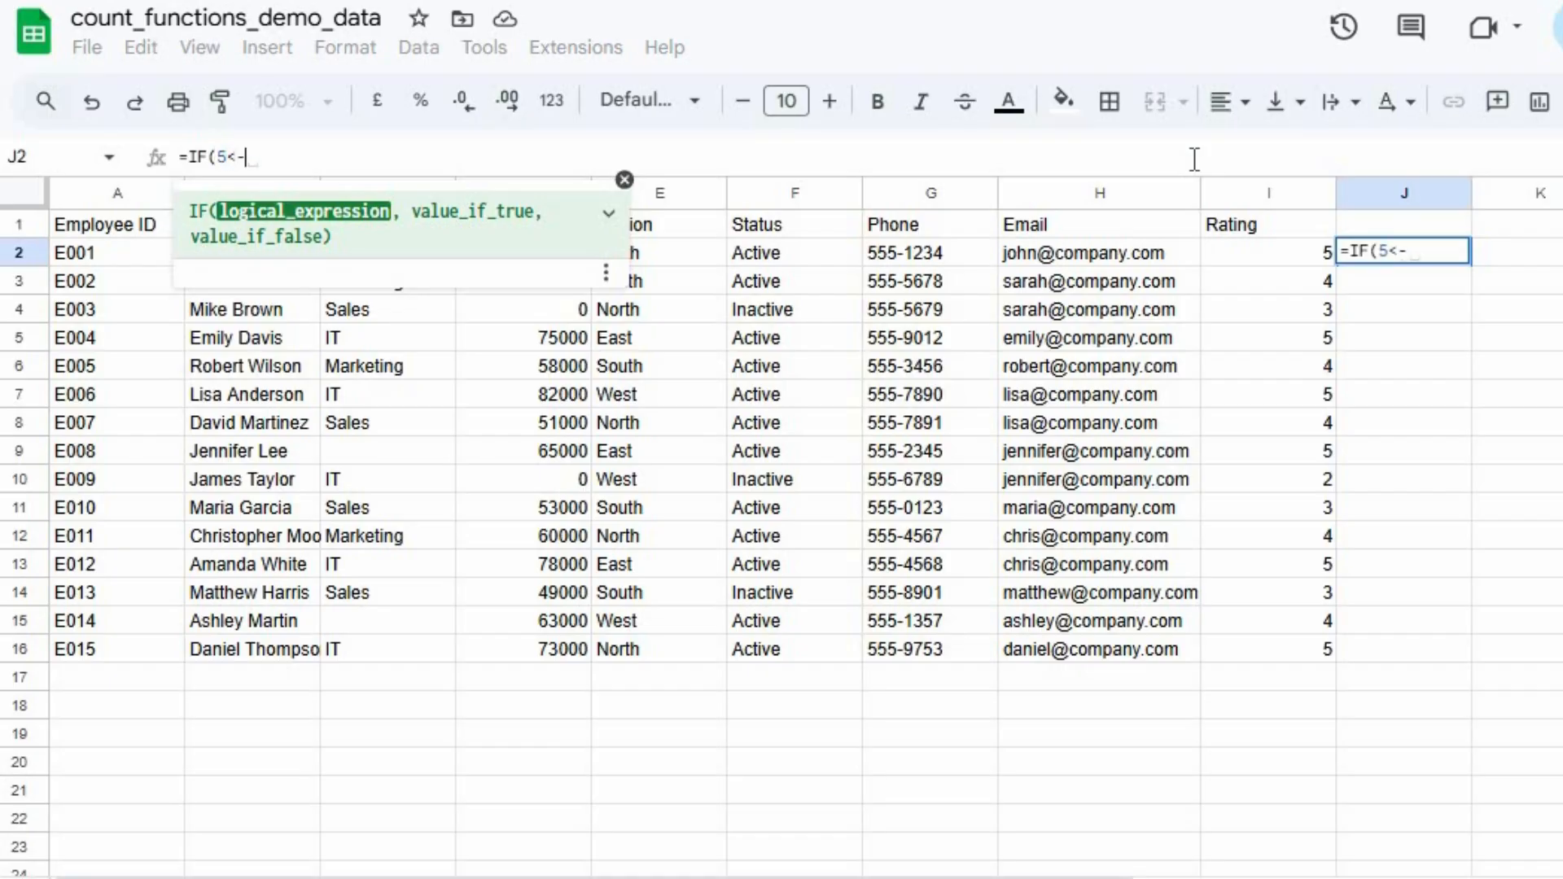
pyautogui.press('BackSpace')
pyautogui.write('=')
pyautogui.click(1296, 256)
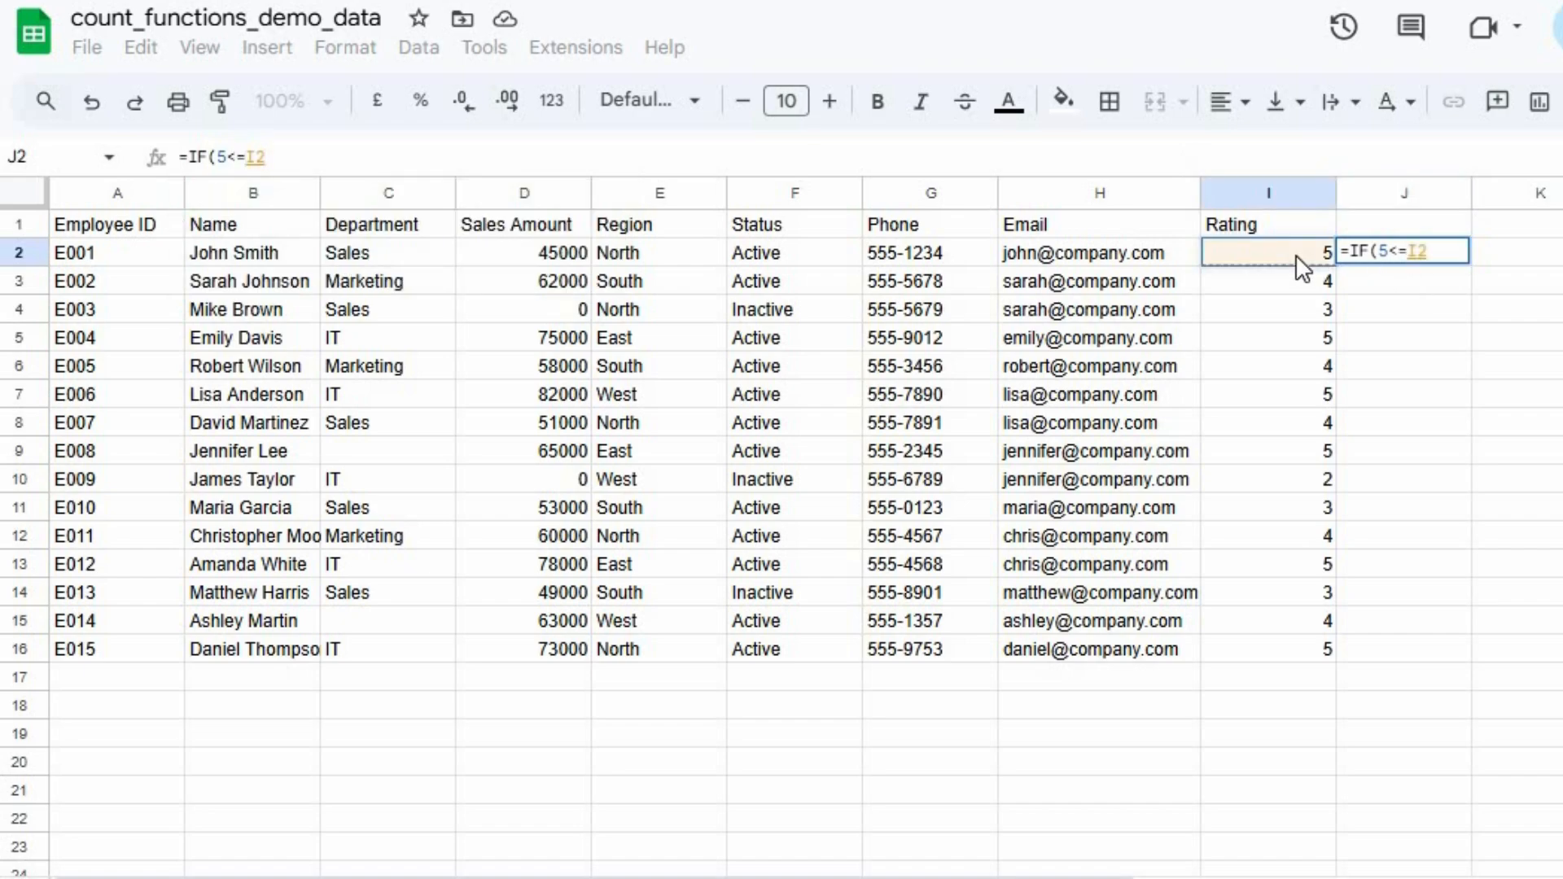
# - Complete the J2 IF formula with "Eligible" if true and "Not Eligible" if false, and decline the autofill suggestion
pyautogui.write(',')
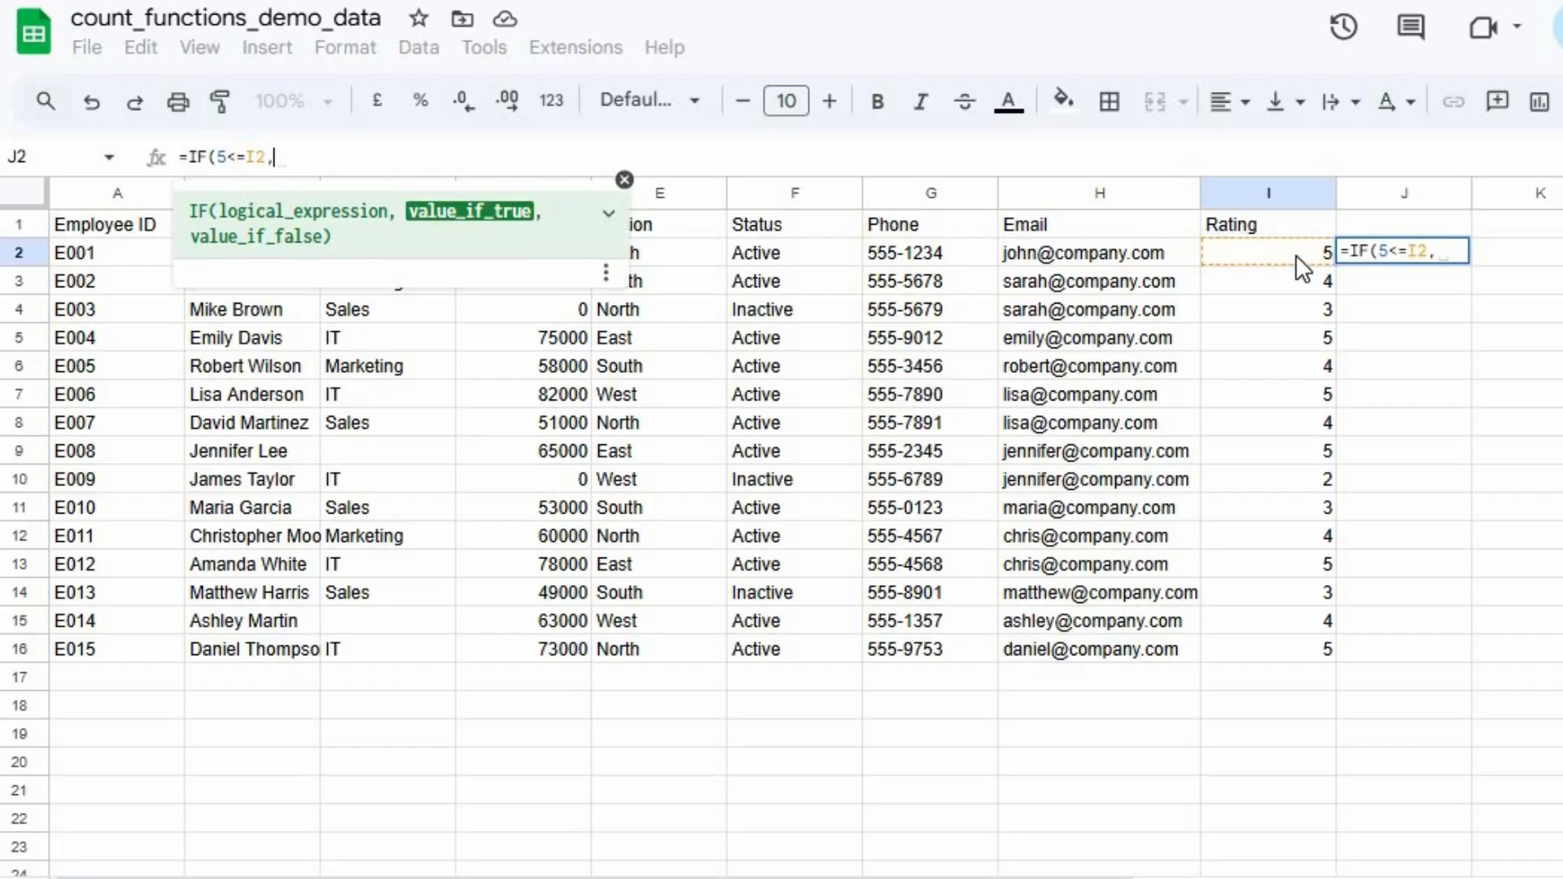
pyautogui.write('""')
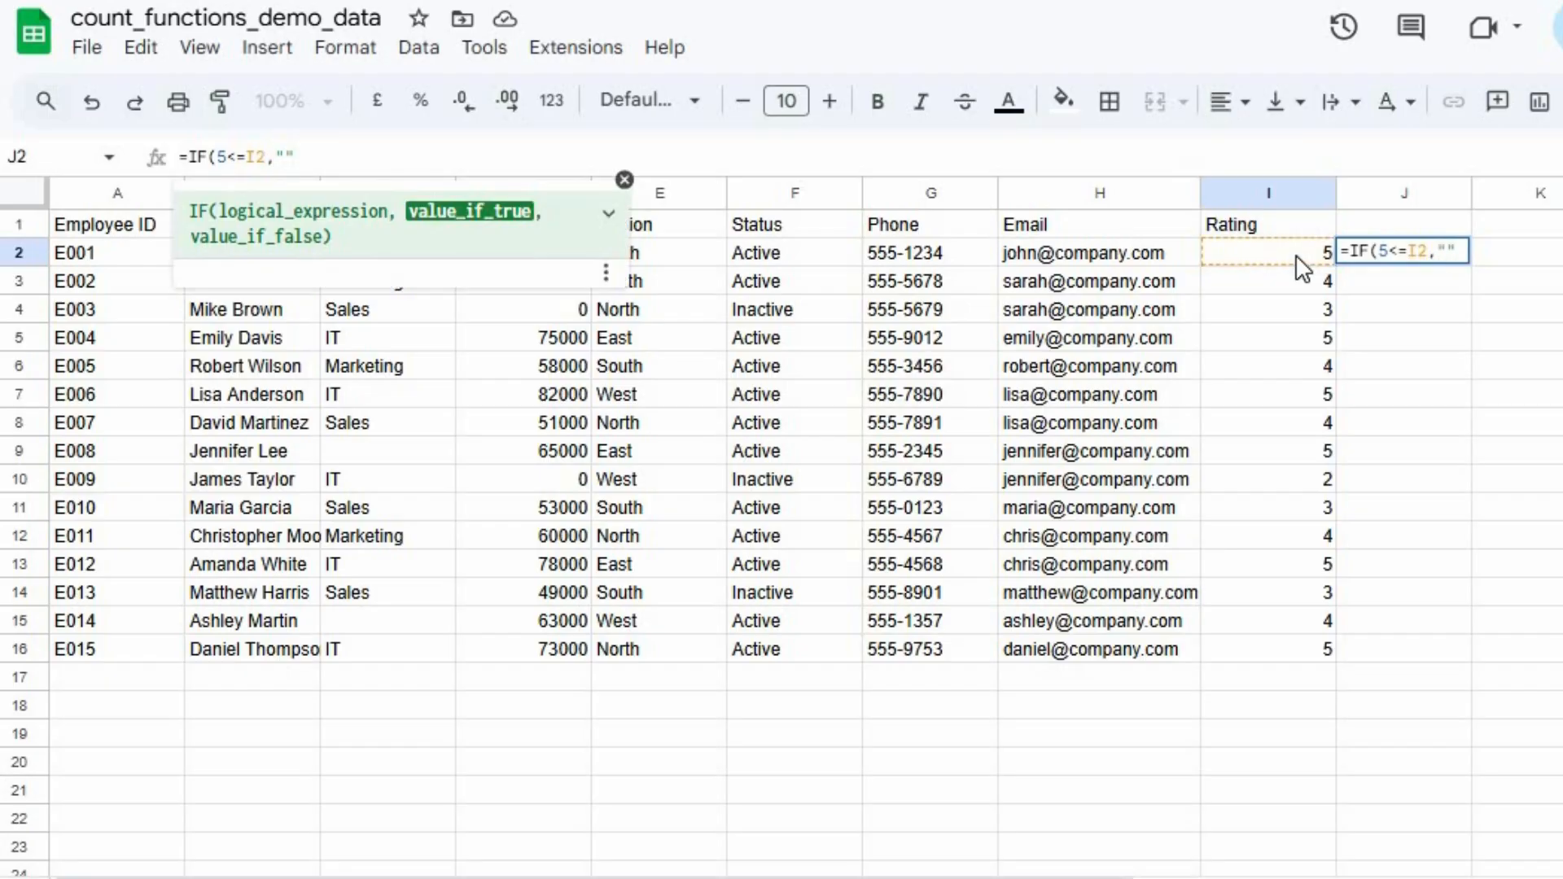
pyautogui.write('Eli')
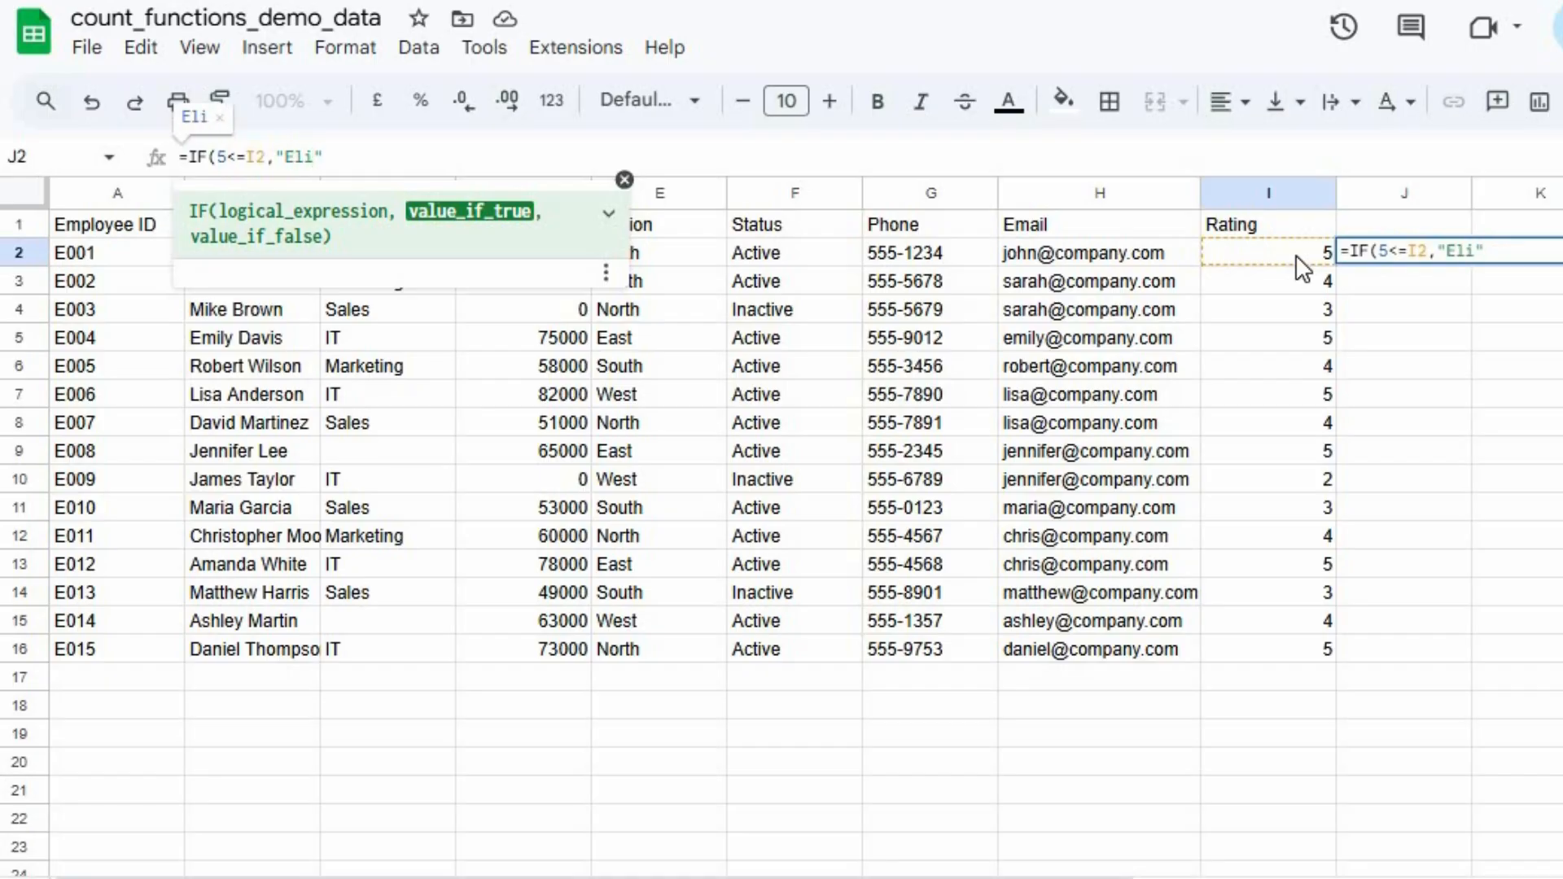
pyautogui.write('gi')
pyautogui.write('ble"')
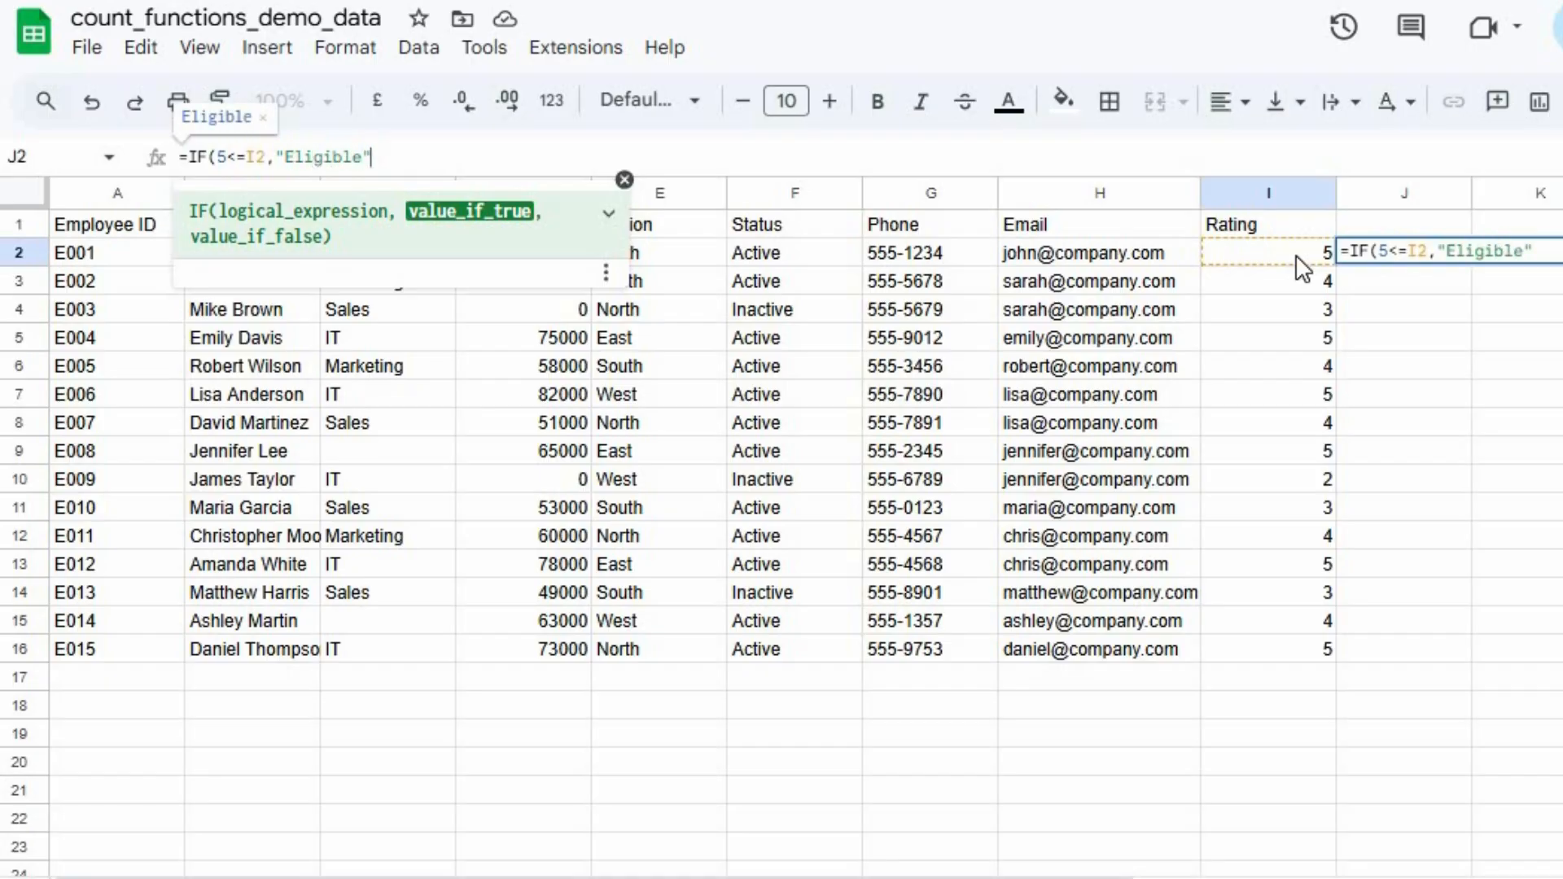
pyautogui.write(',')
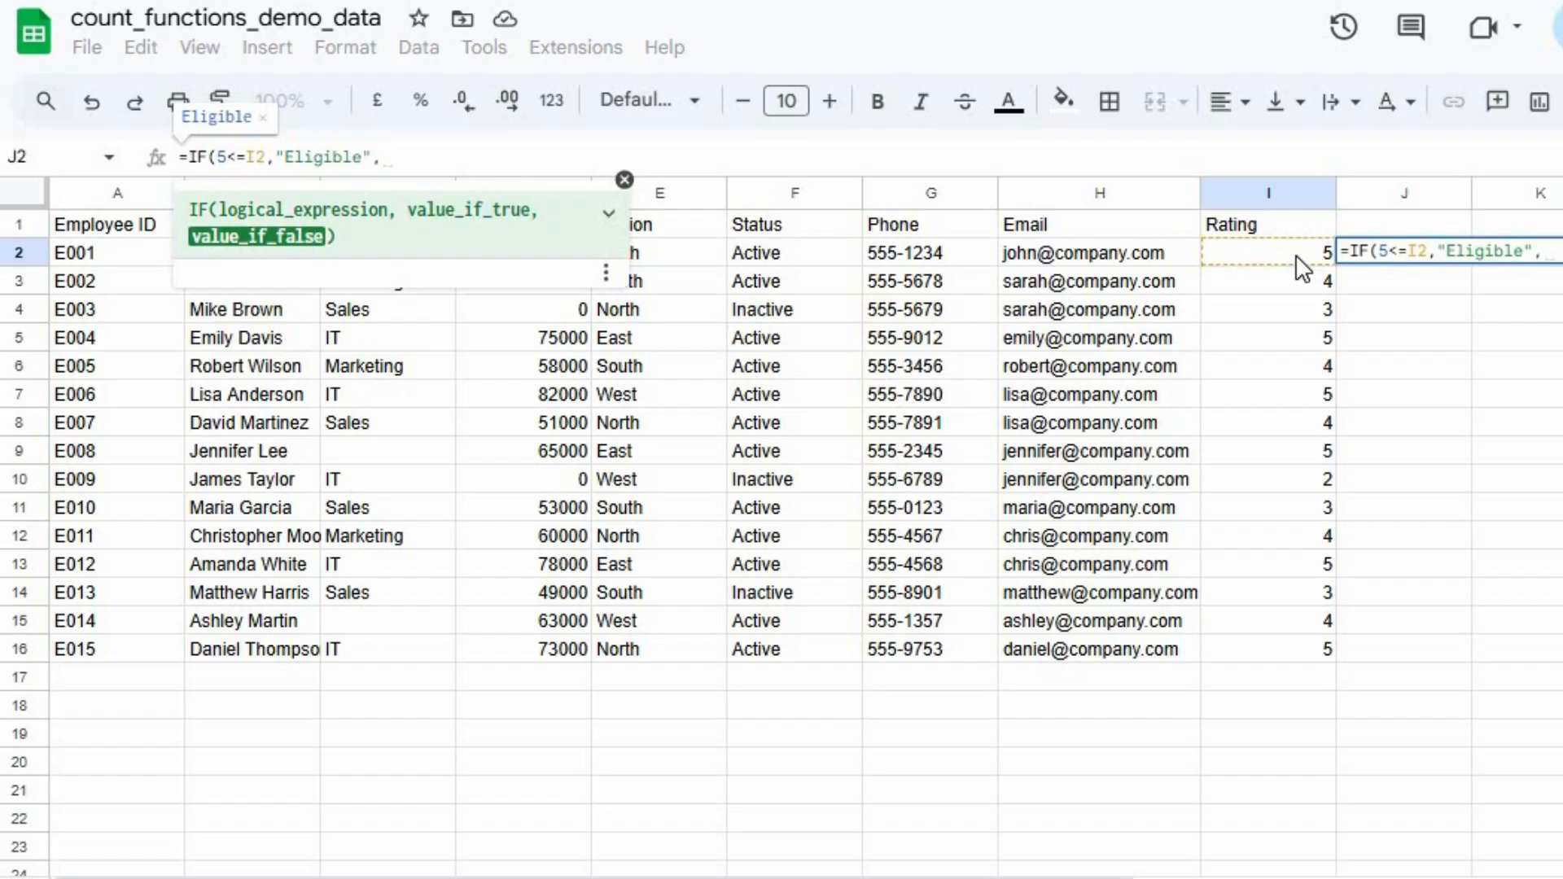
pyautogui.write('""')
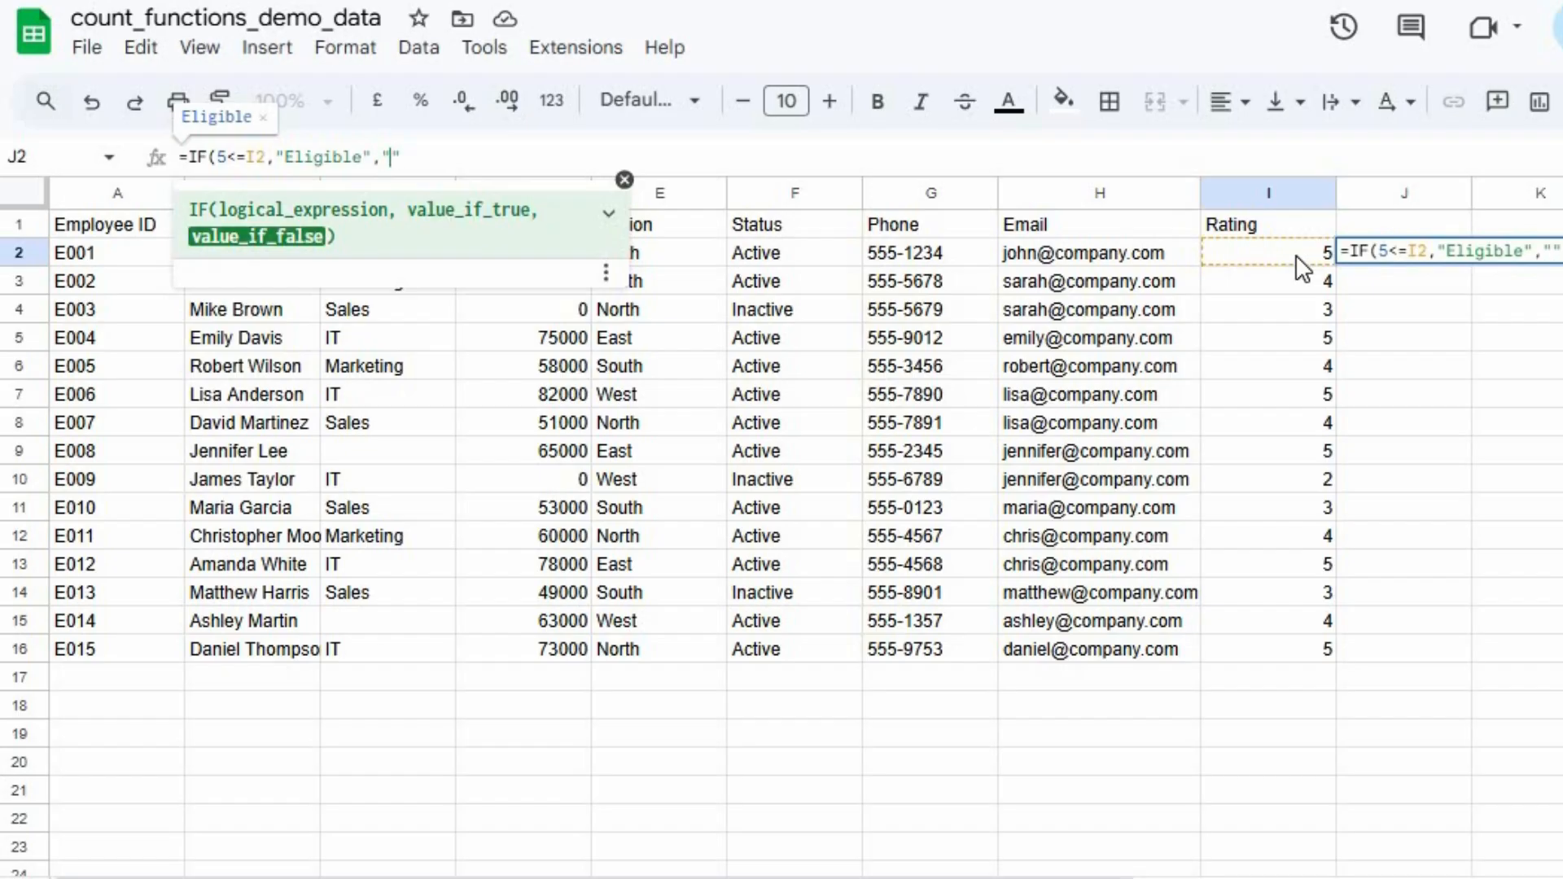
pyautogui.write('Not Eligible')
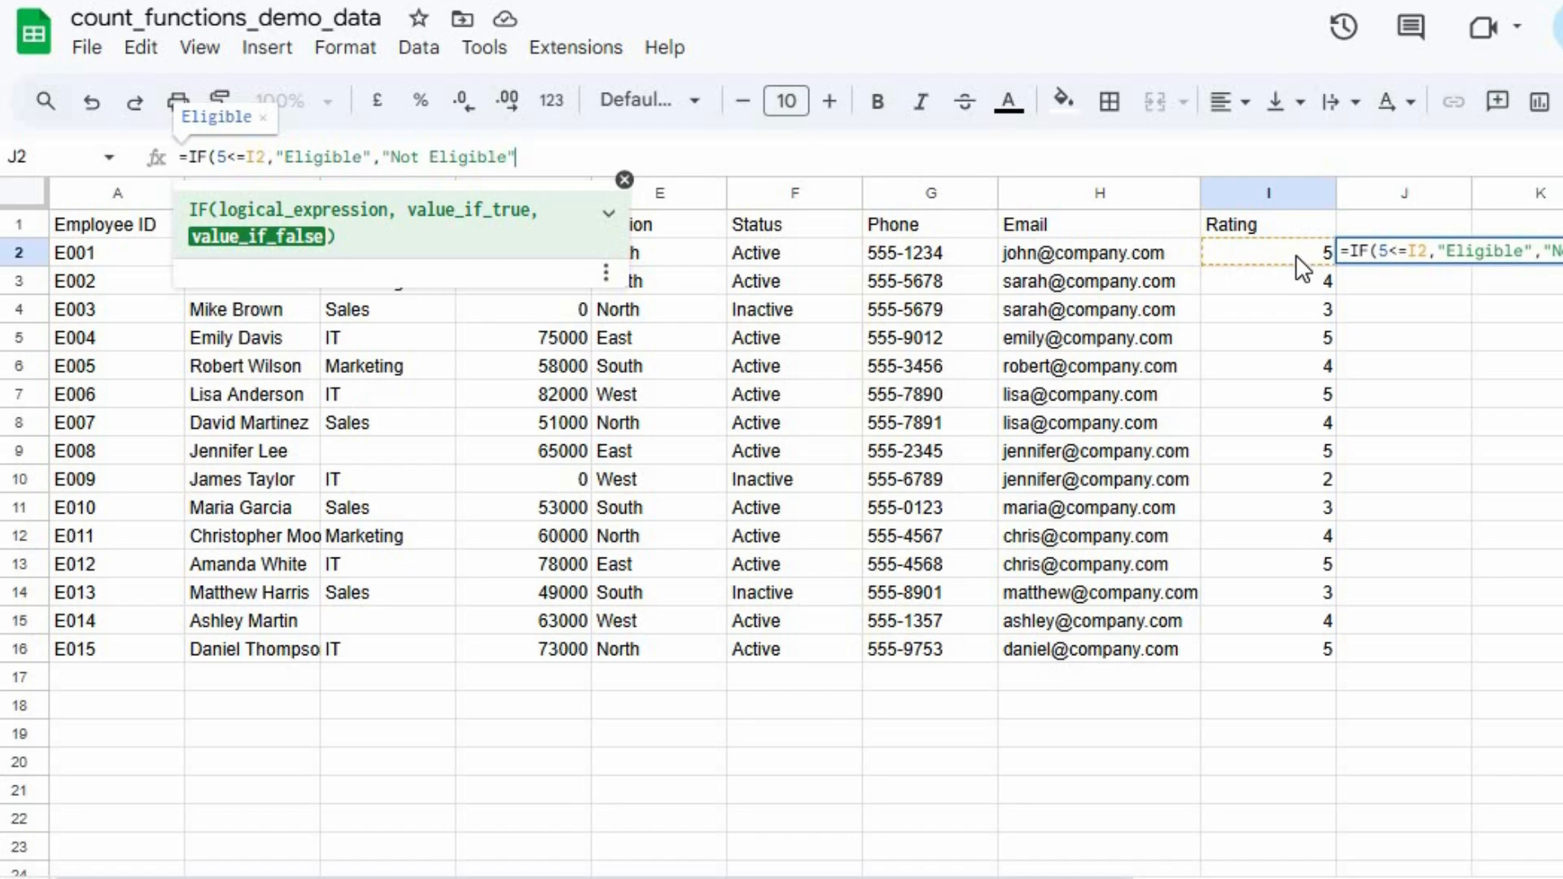
pyautogui.write('")')
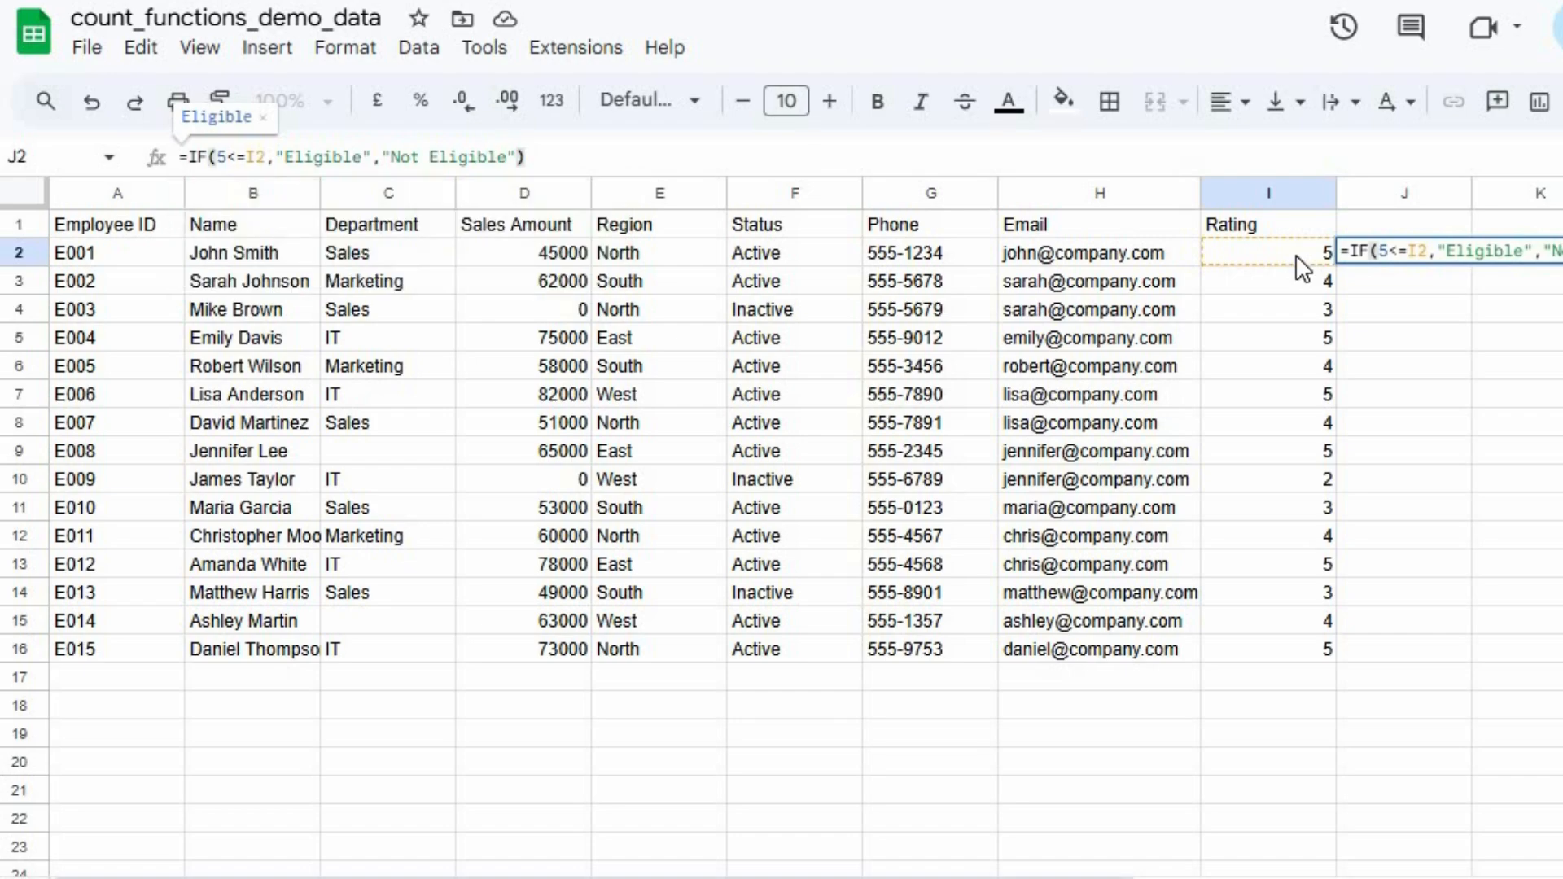
pyautogui.press('Return')
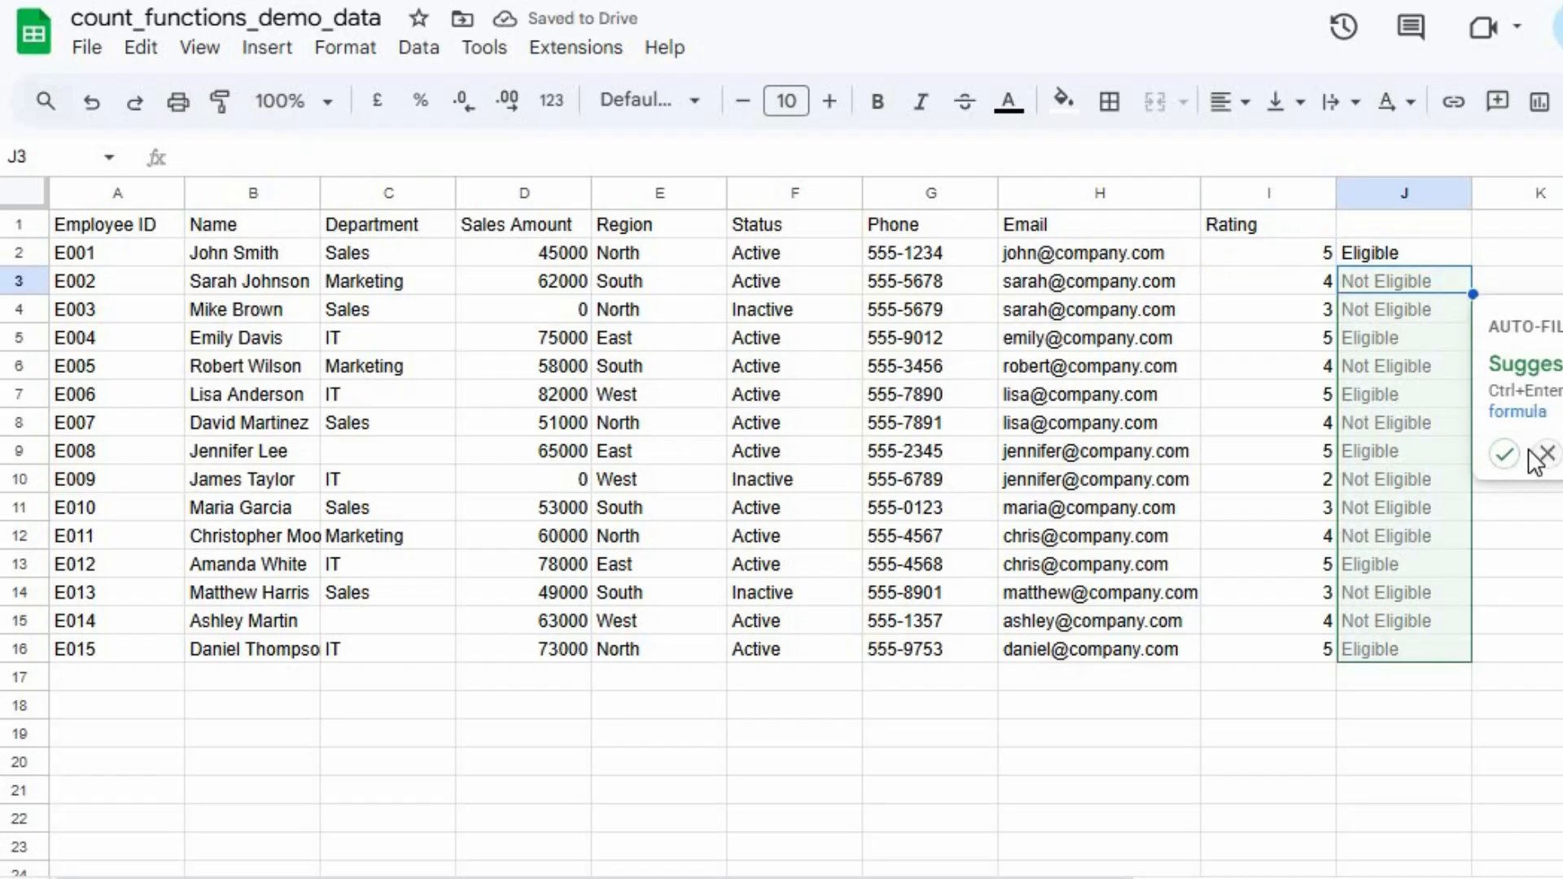
pyautogui.click(1546, 453)
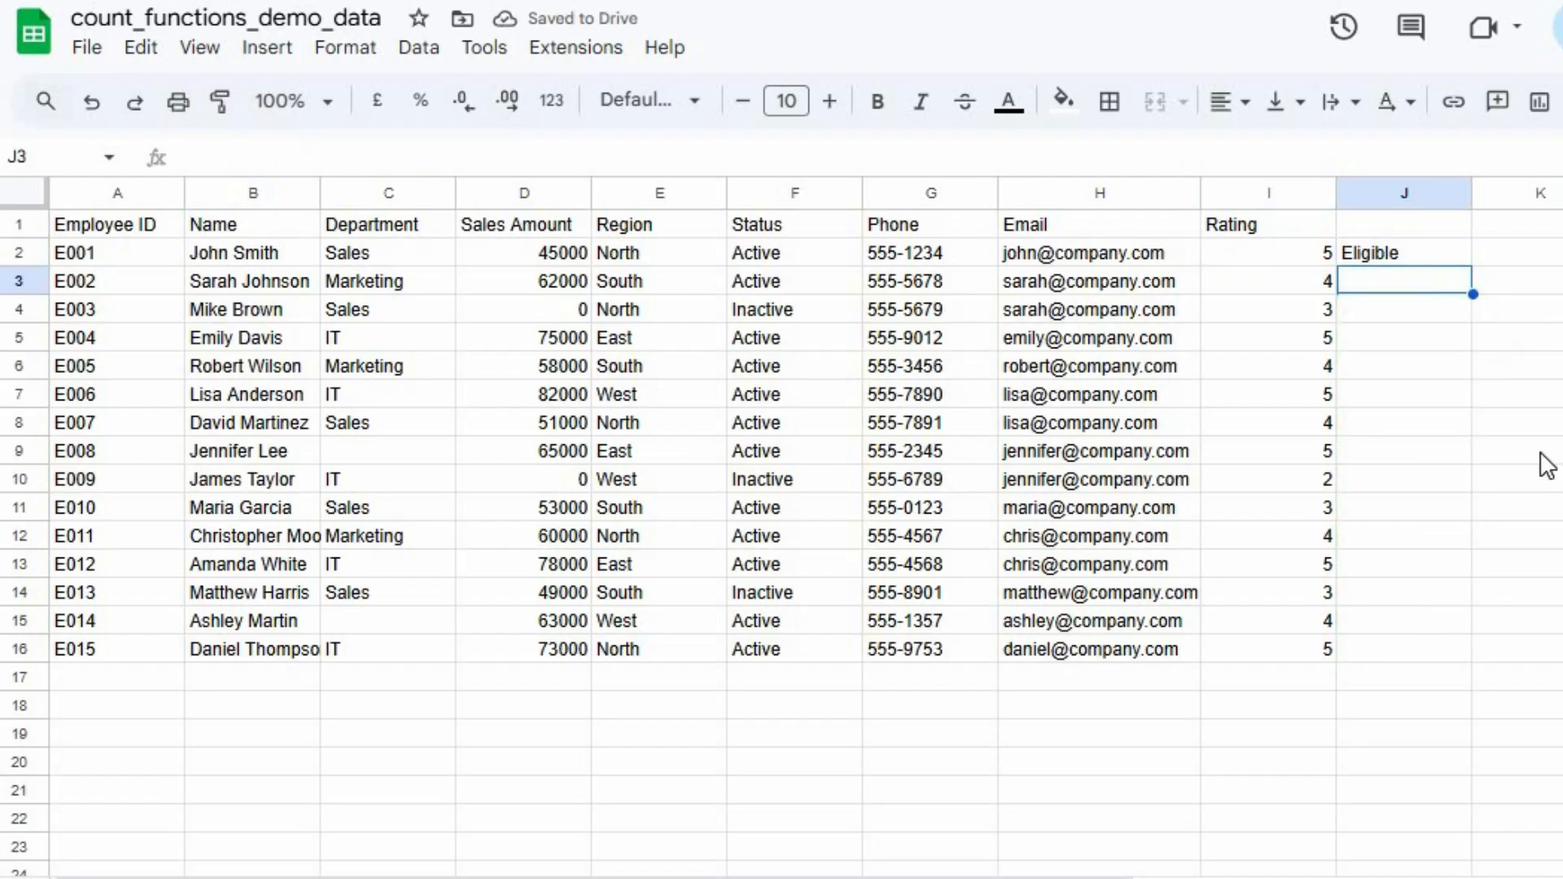
# - Fill the eligibility formula in J2 down column J for the remaining employees
pyautogui.click(1419, 258)
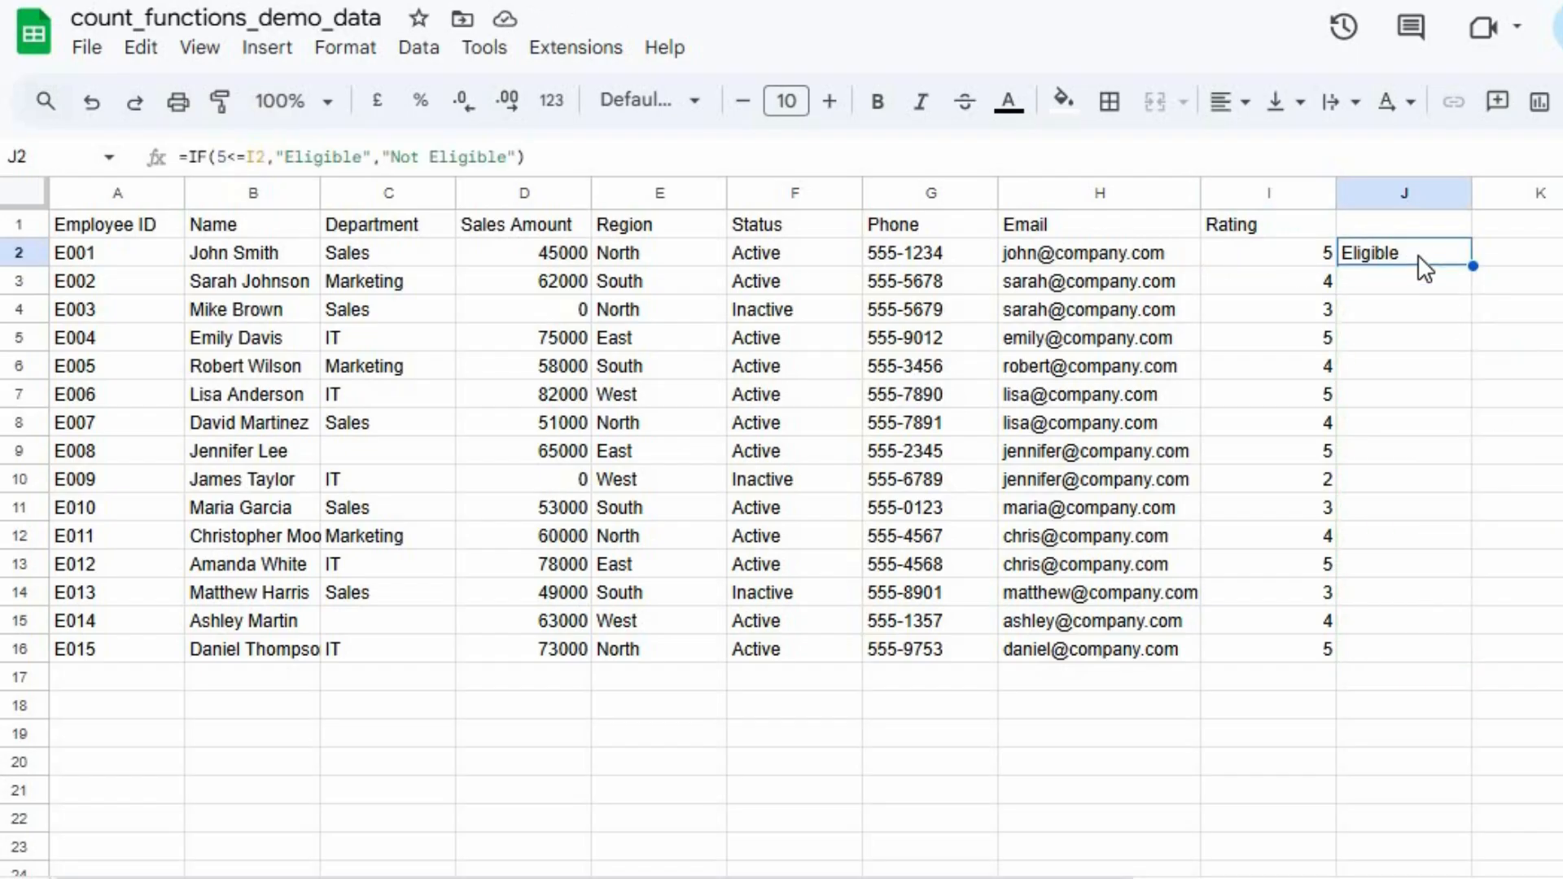
pyautogui.doubleClick(1473, 265)
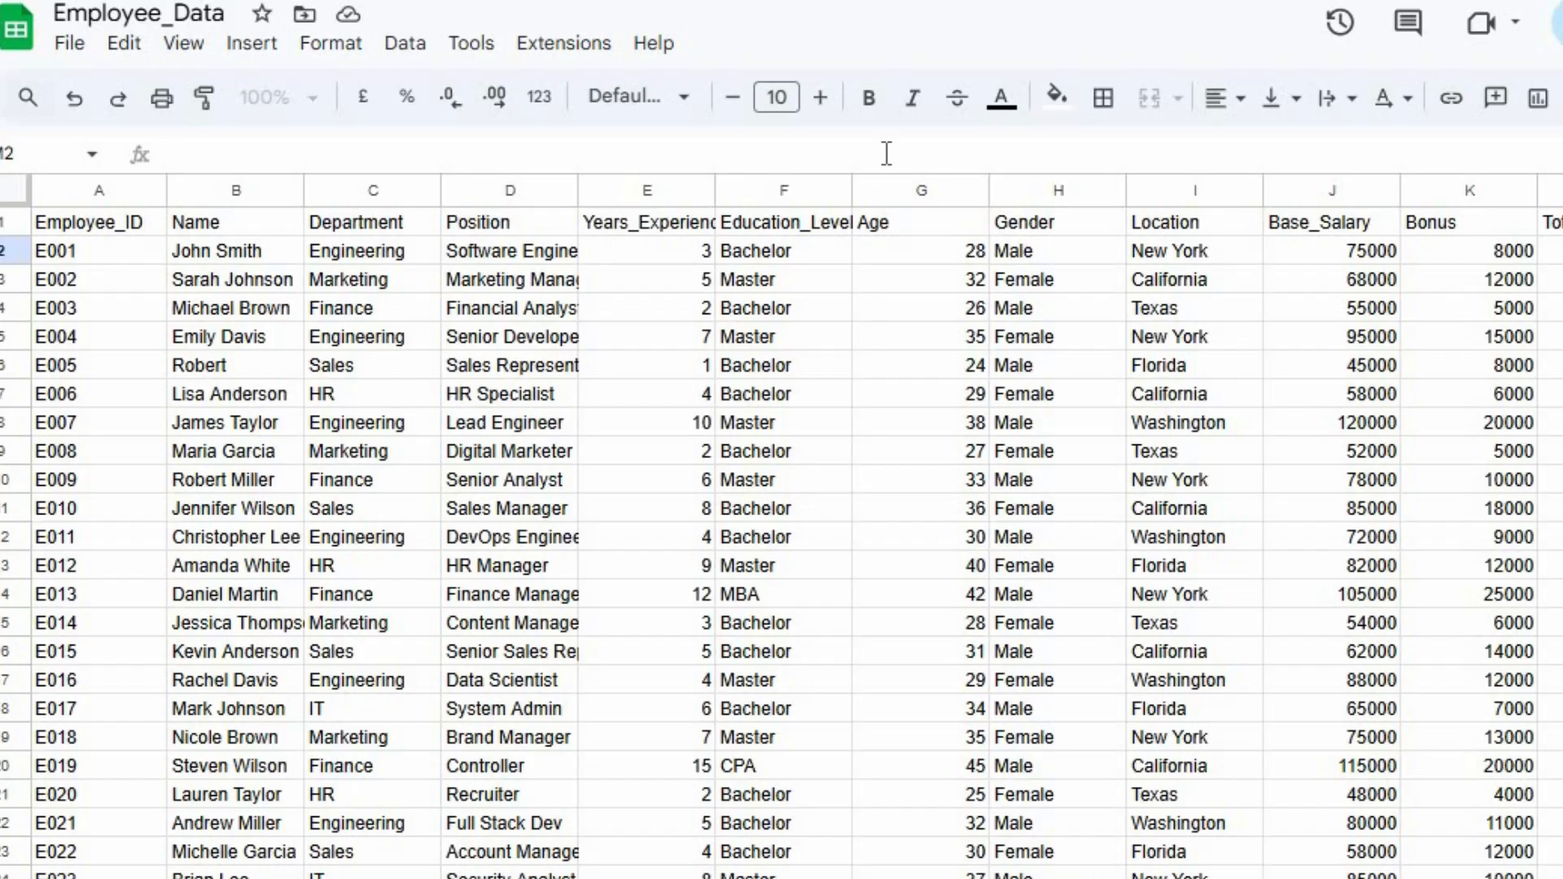
# - In the Employee_Data spreadsheet, start an IF formula in M2 with the condition L2>1,00,000 and the true result "HS"
pyautogui.write('=if')
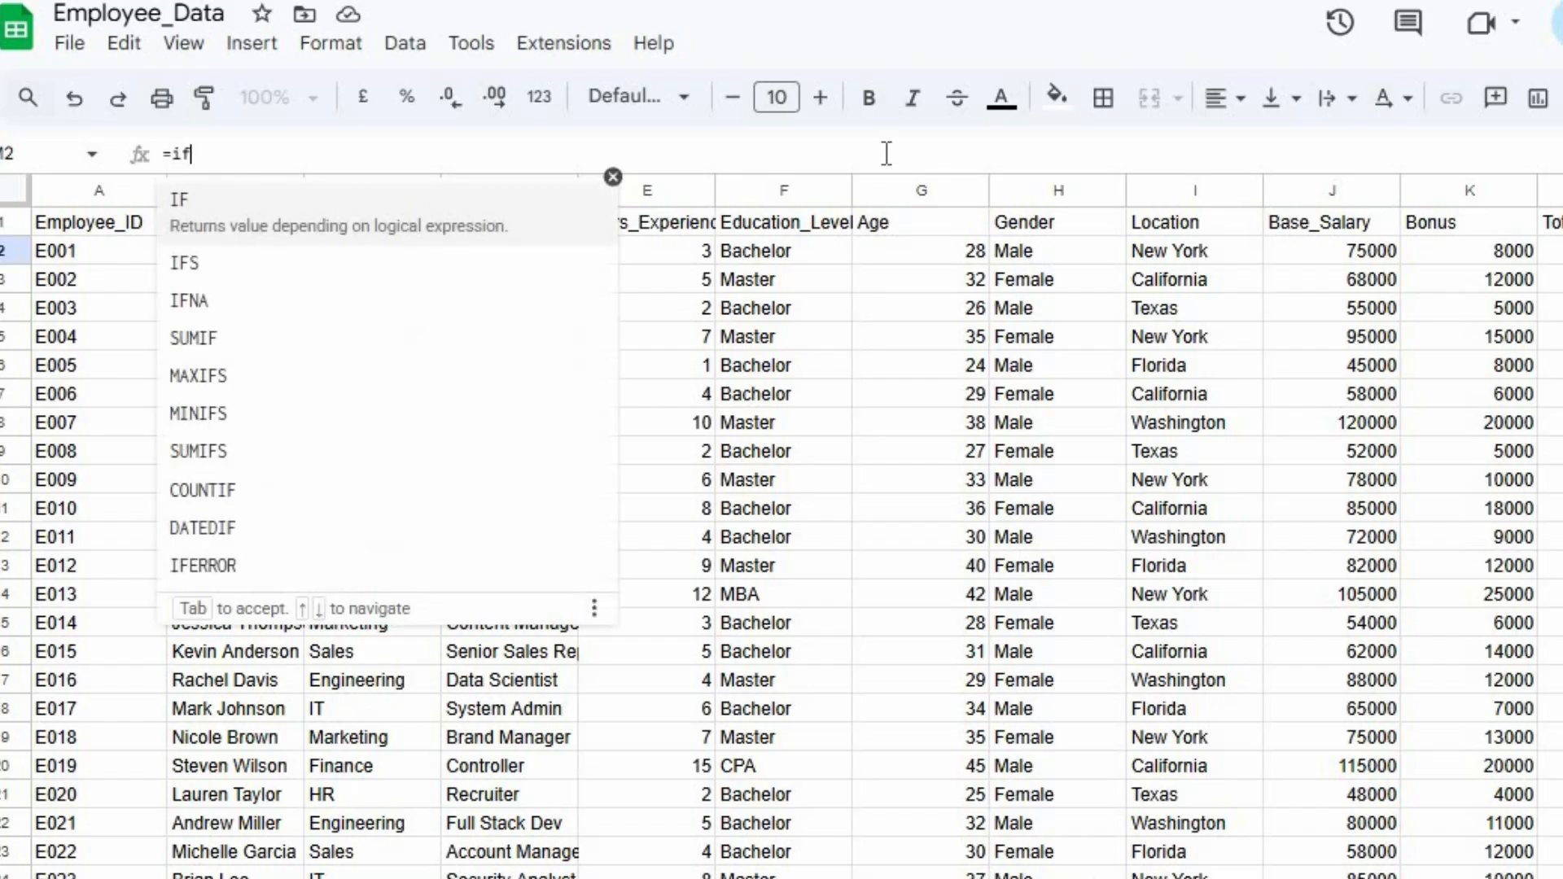
pyautogui.press('Tab')
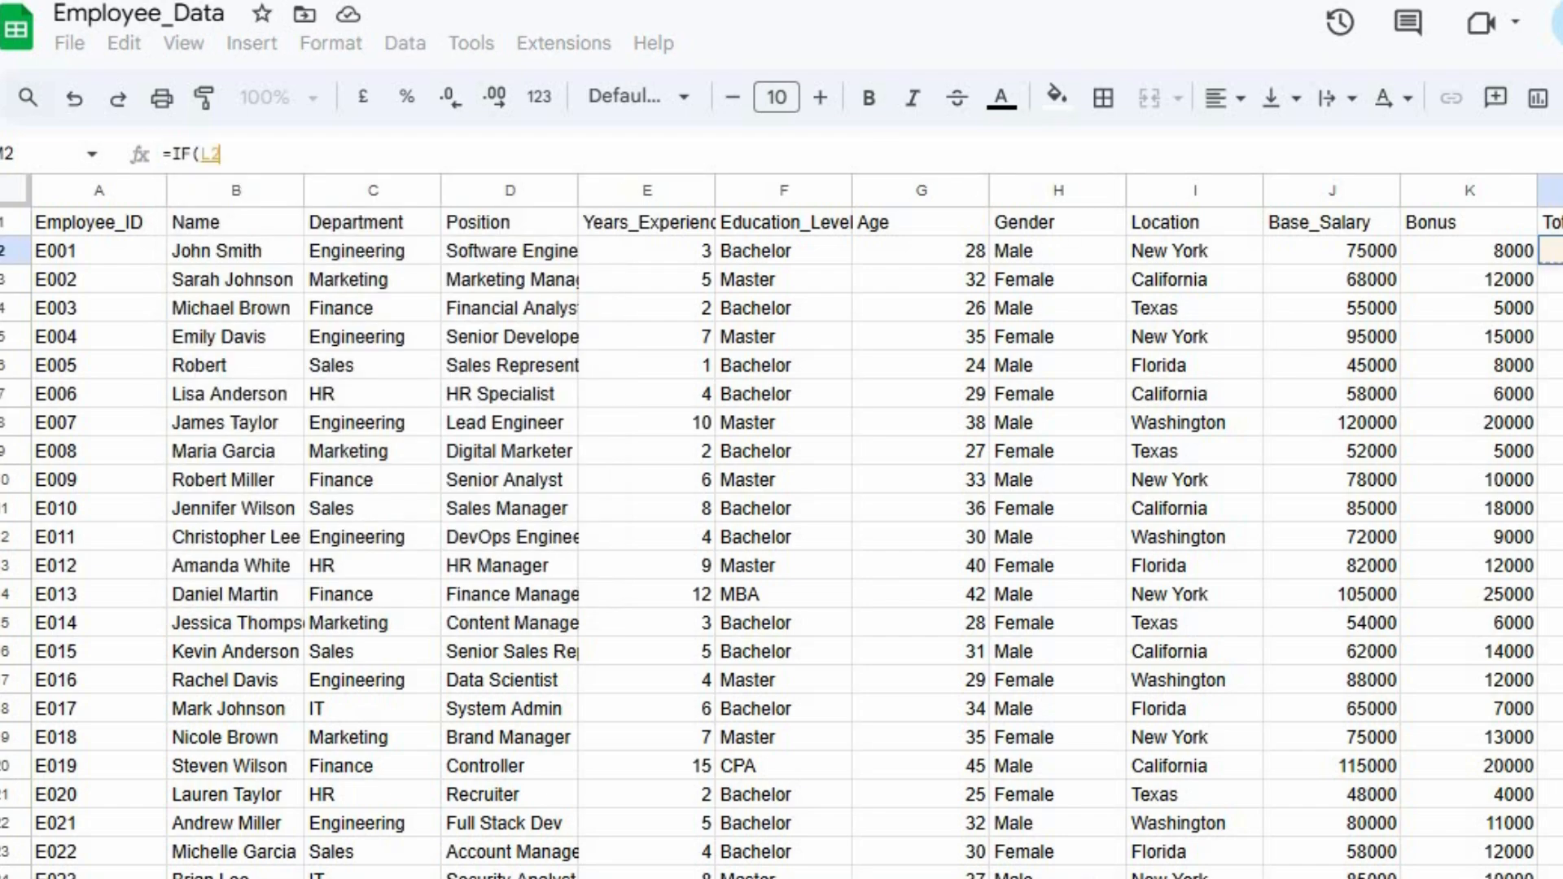
pyautogui.write('L2>1,')
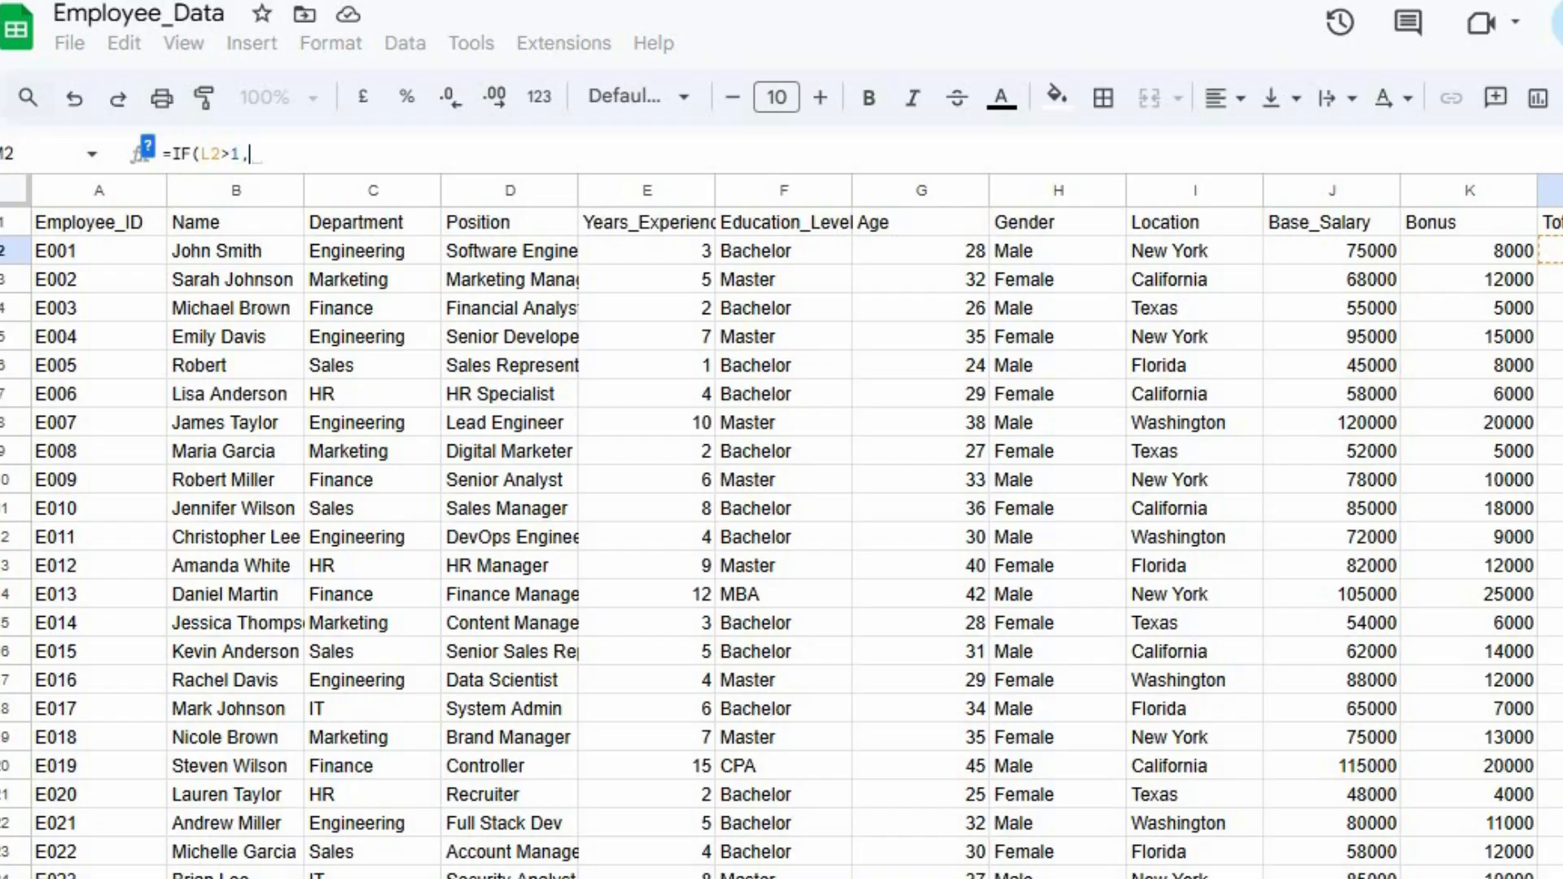
pyautogui.write('00,000')
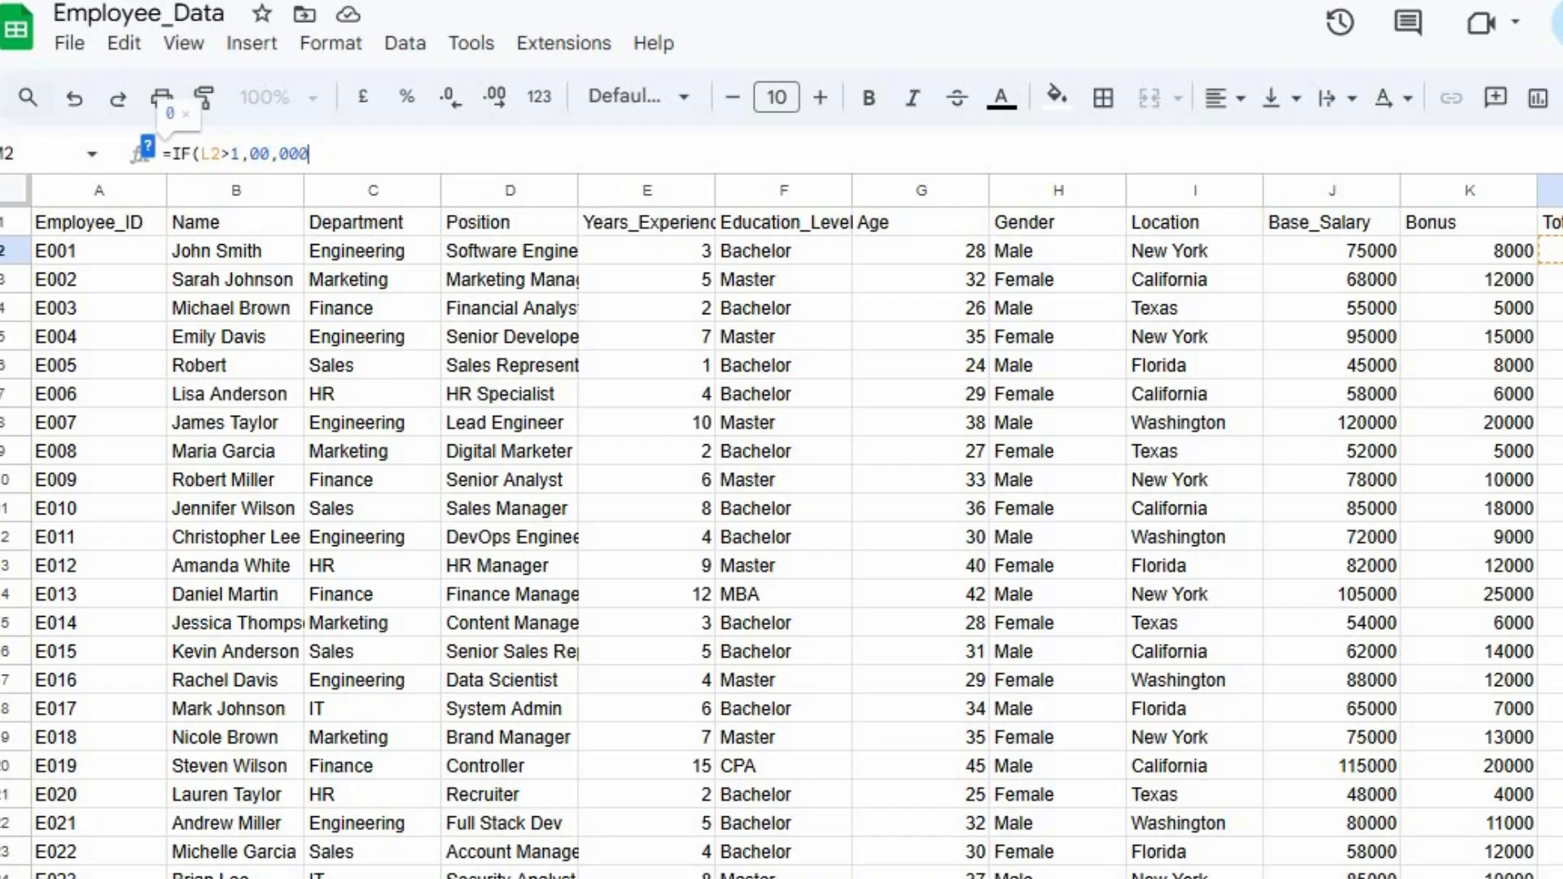
pyautogui.write(',')
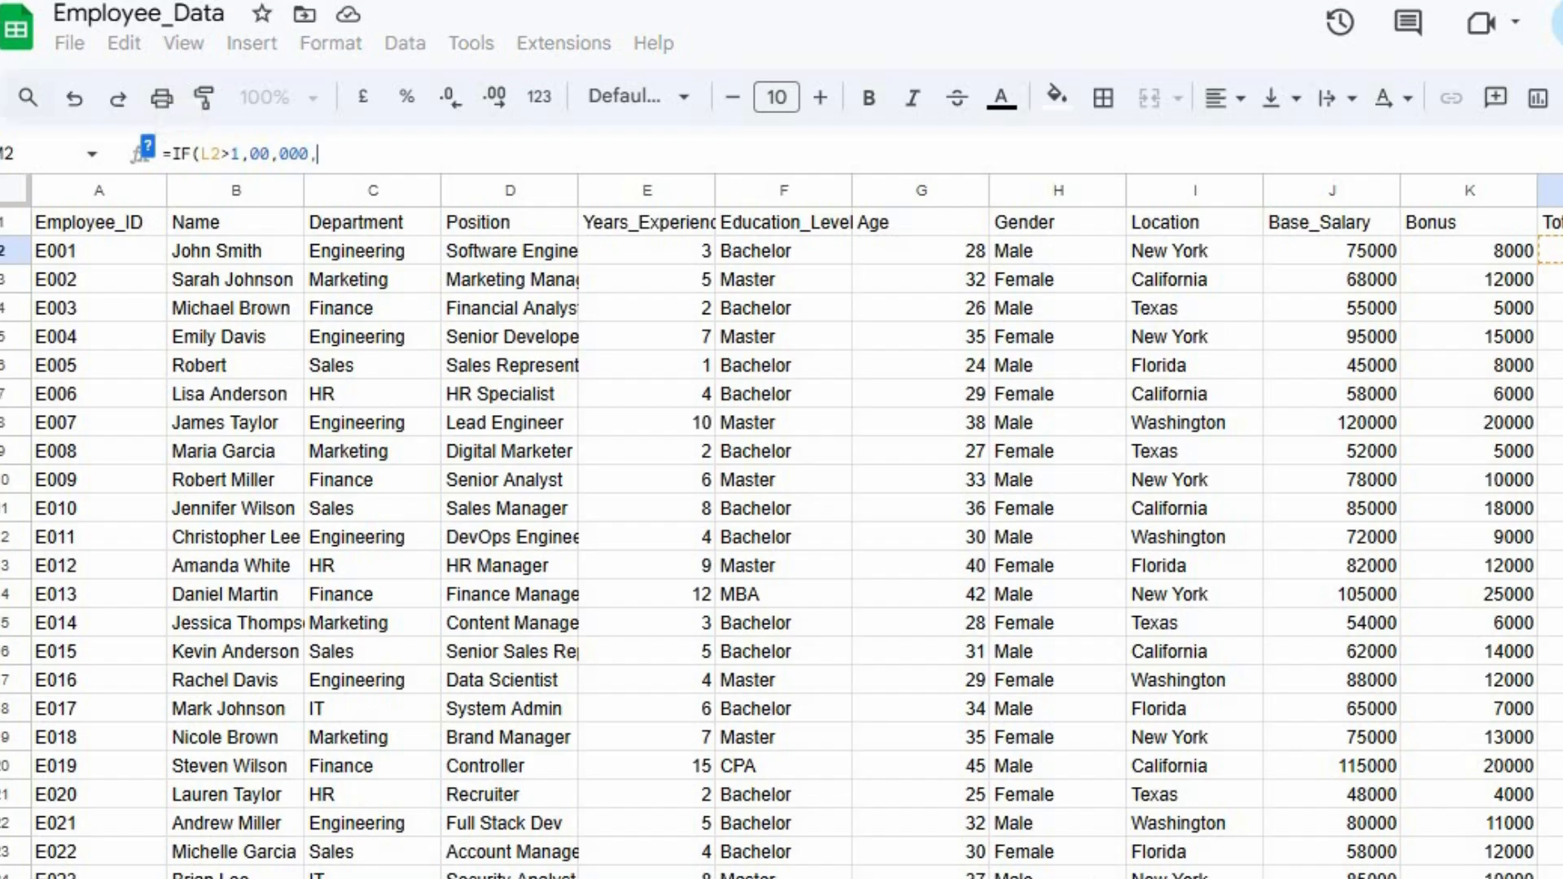
pyautogui.write('""')
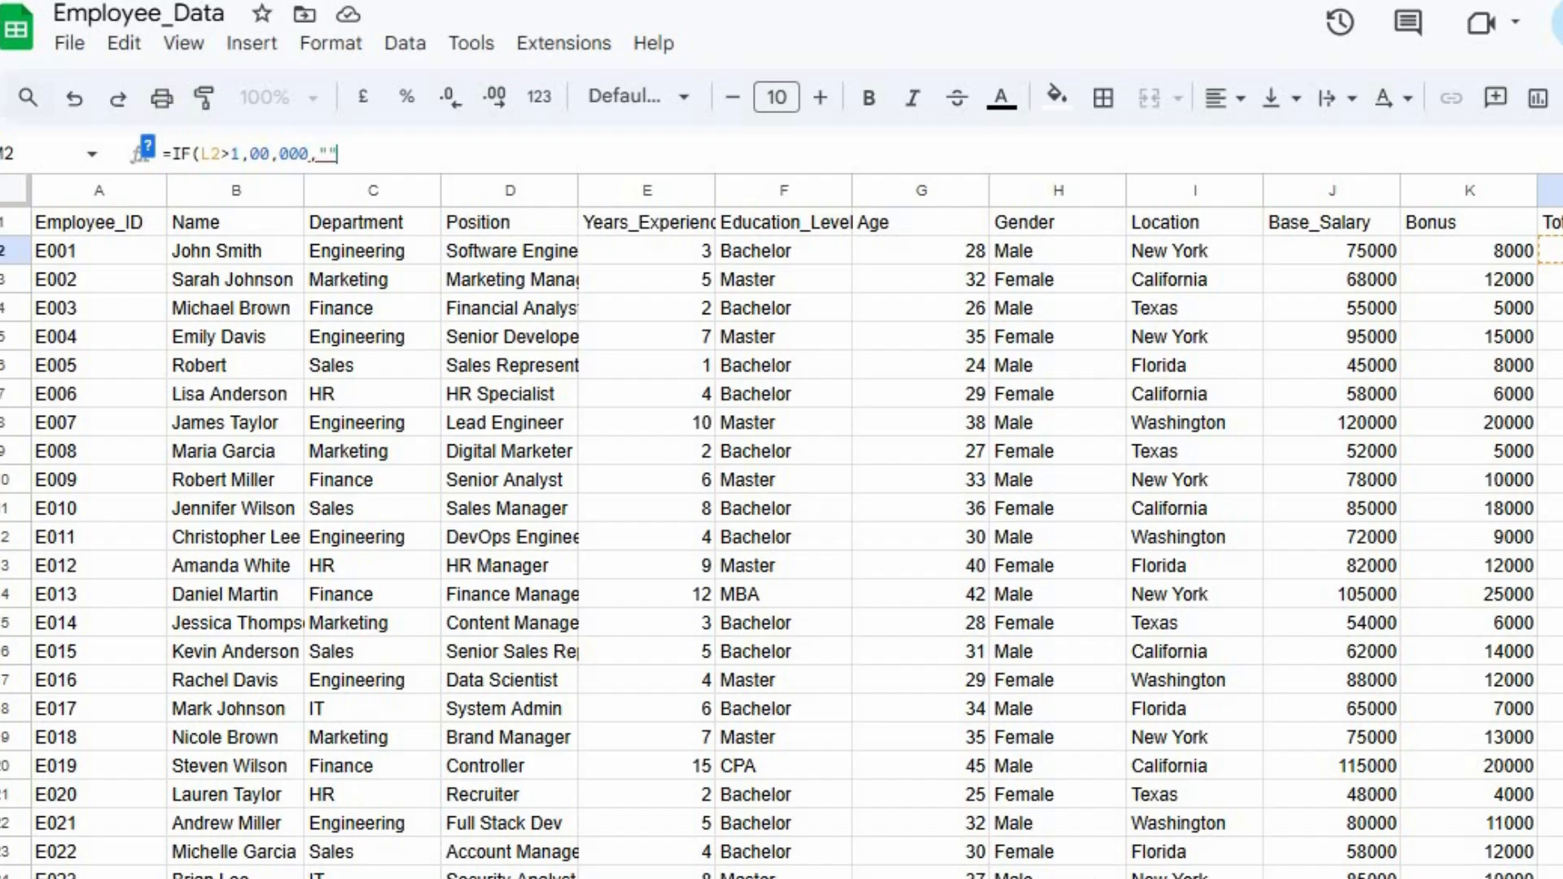
pyautogui.press('Left')
pyautogui.write('HS')
# - Remove the thousands commas so the condition reads L2>100000, and add an argument separator after "HS"
pyautogui.press('Left')
pyautogui.press('Left')
pyautogui.press('Left')
pyautogui.press('Left')
pyautogui.press('Left')
pyautogui.press('Left')
pyautogui.press('BackSpace')
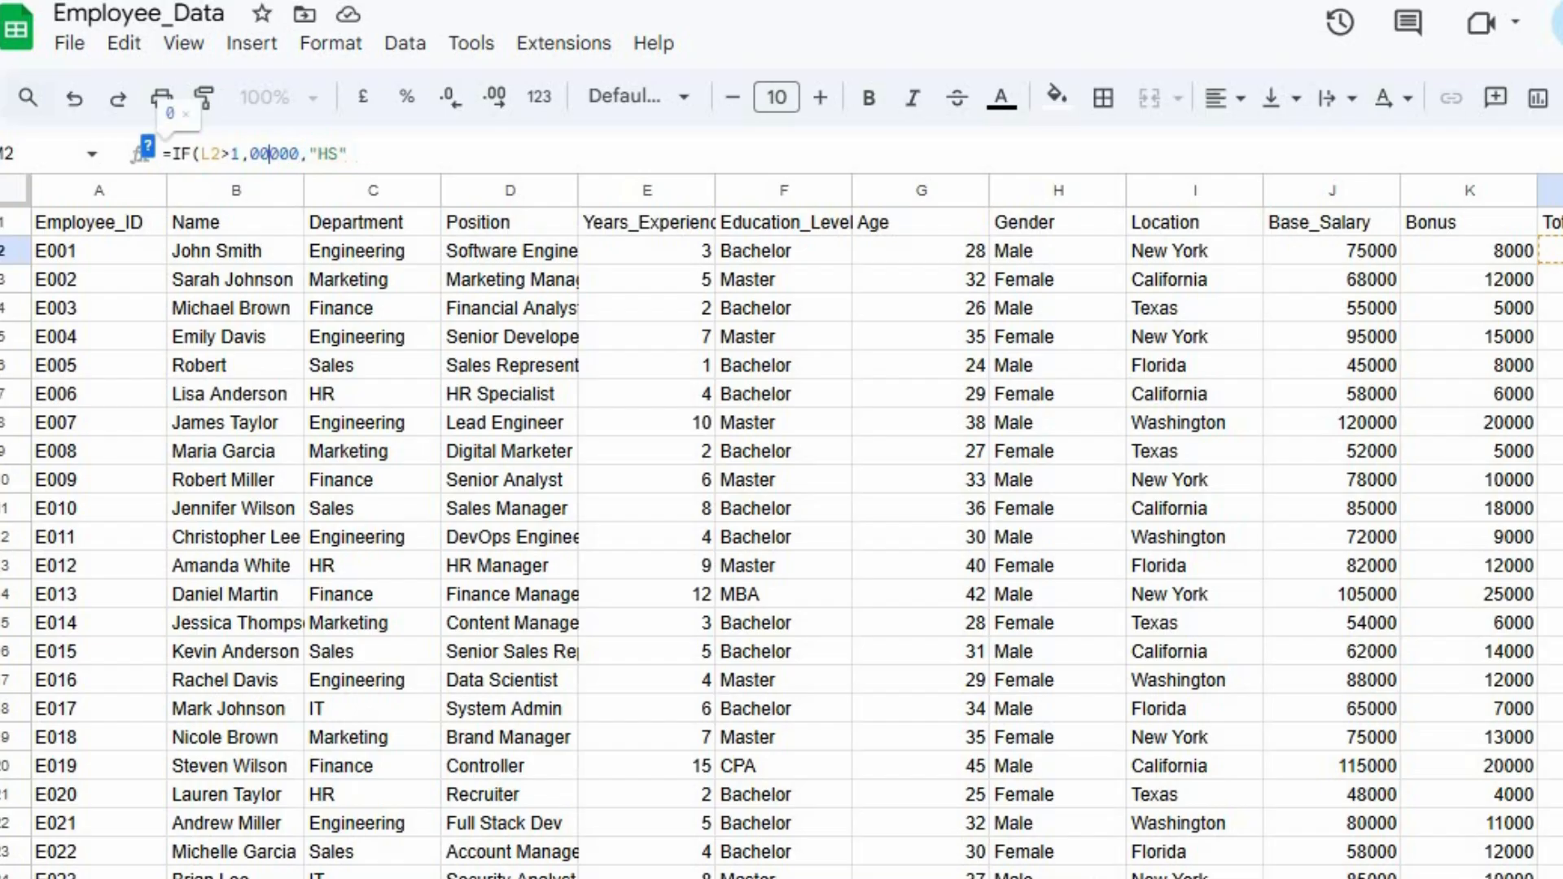
pyautogui.press('Left')
pyautogui.press('Left')
pyautogui.press('BackSpace')
pyautogui.press('Right')
pyautogui.press('Right')
pyautogui.press('Right')
pyautogui.press('Right')
pyautogui.press('Right')
pyautogui.press('Right')
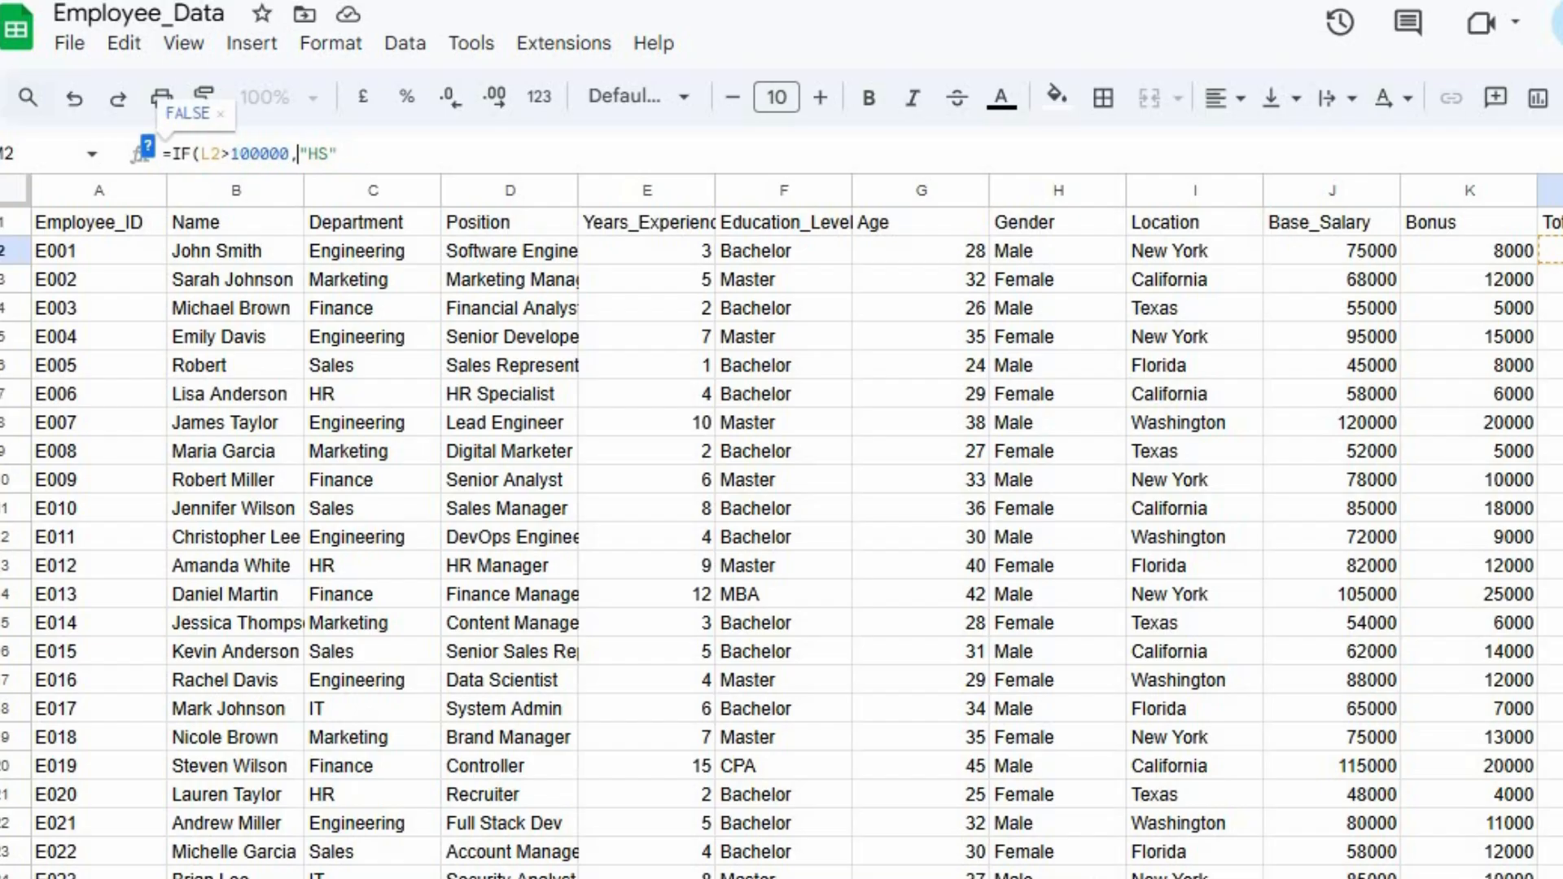
pyautogui.press('Right')
pyautogui.press('Right')
pyautogui.press('Right')
pyautogui.press('Right')
pyautogui.write(',')
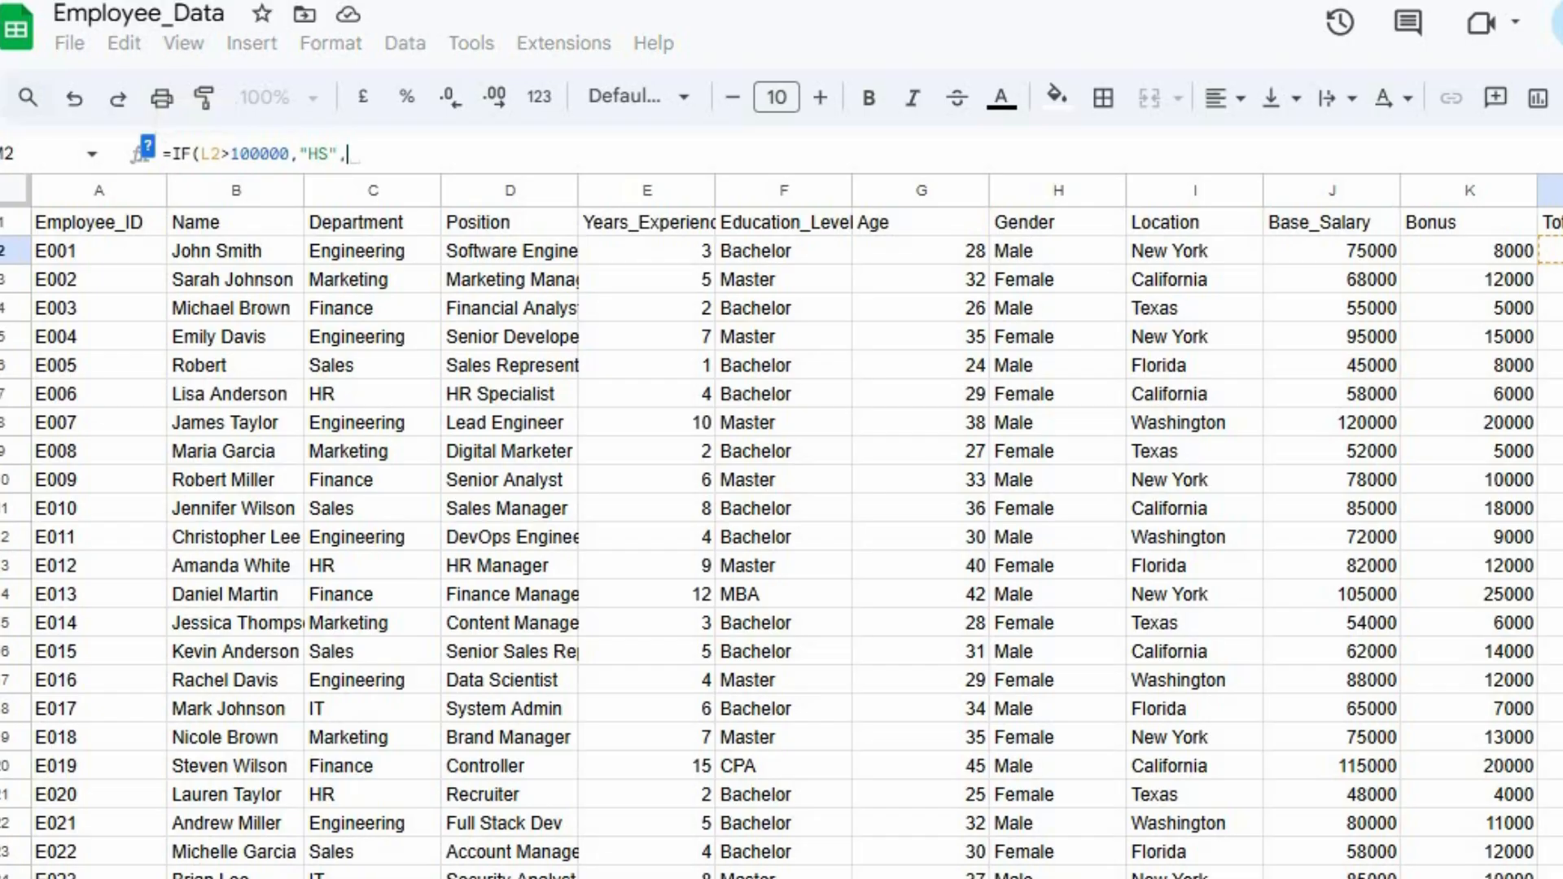
# - Nest a second IF as the false result of the M2 formula, with the condition L2>70000
pyautogui.write('if')
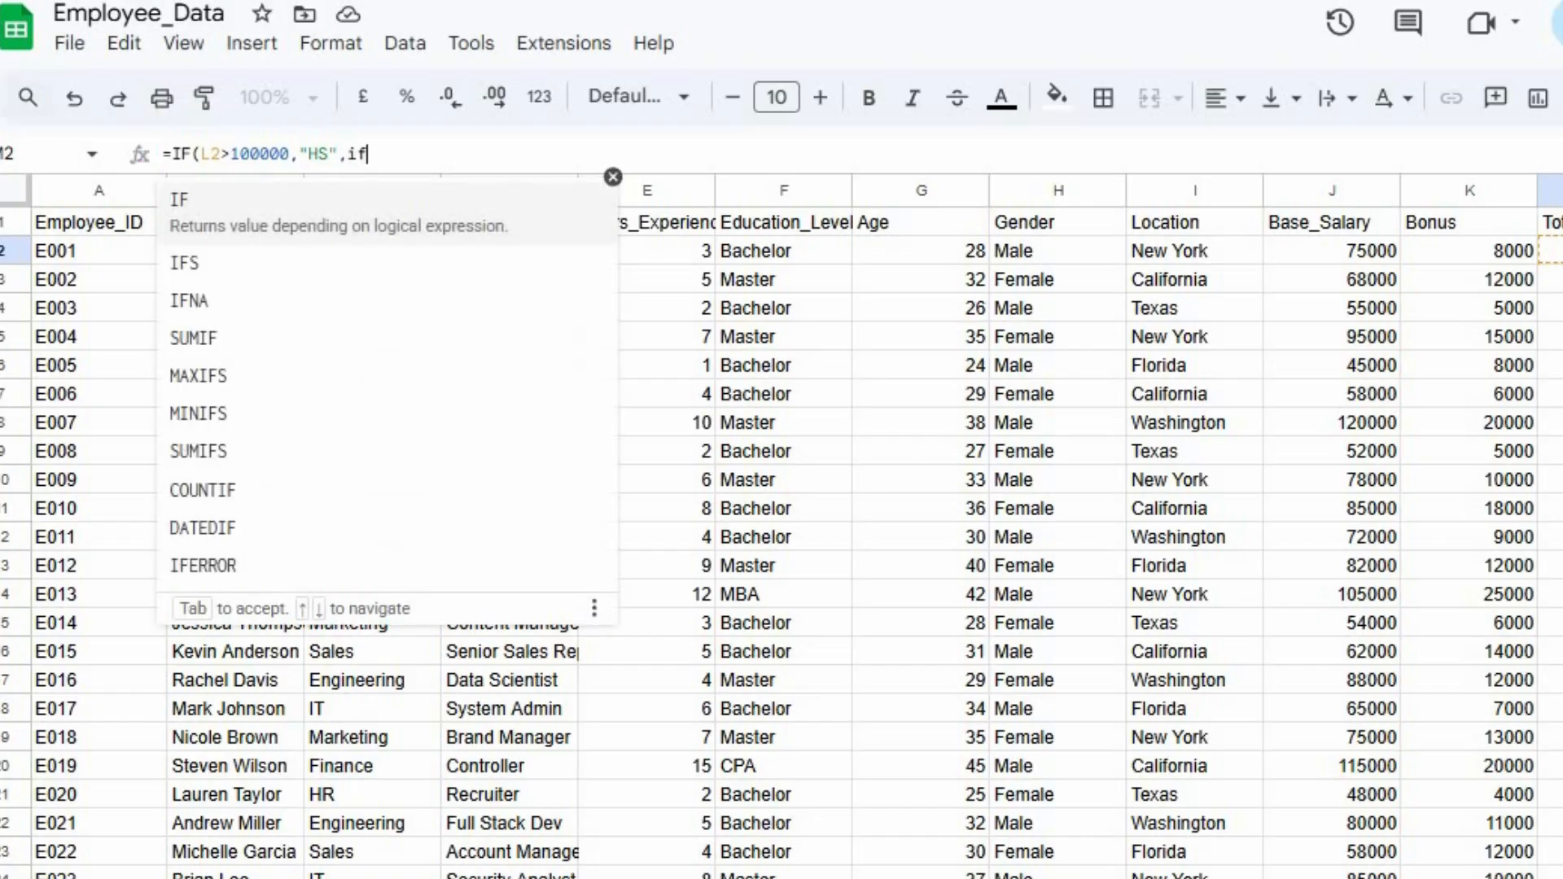
pyautogui.press('Tab')
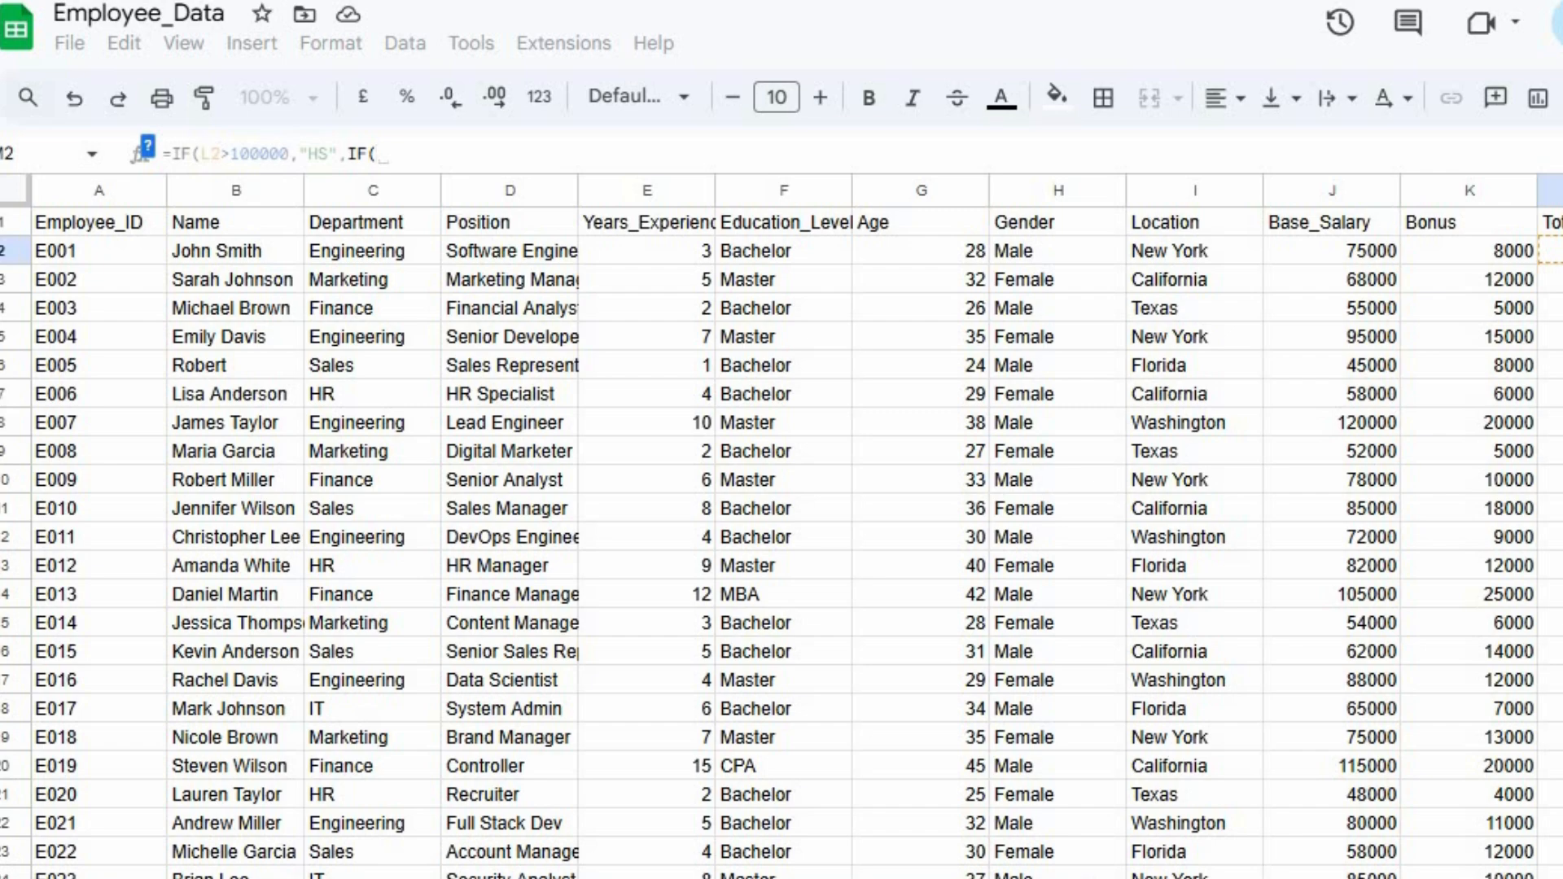
pyautogui.write('L2')
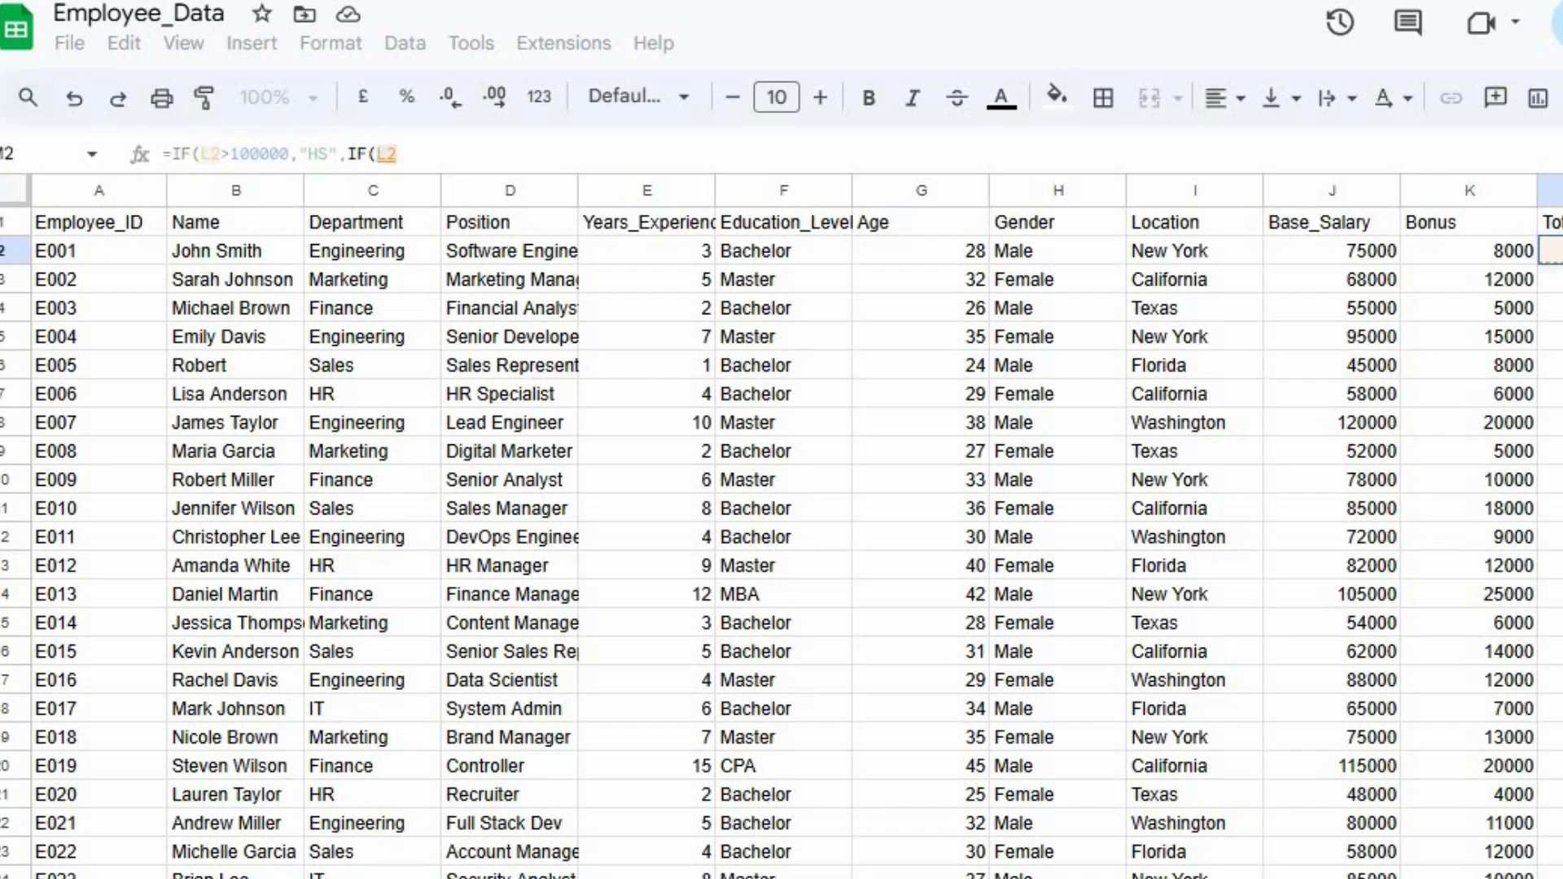
pyautogui.write('>')
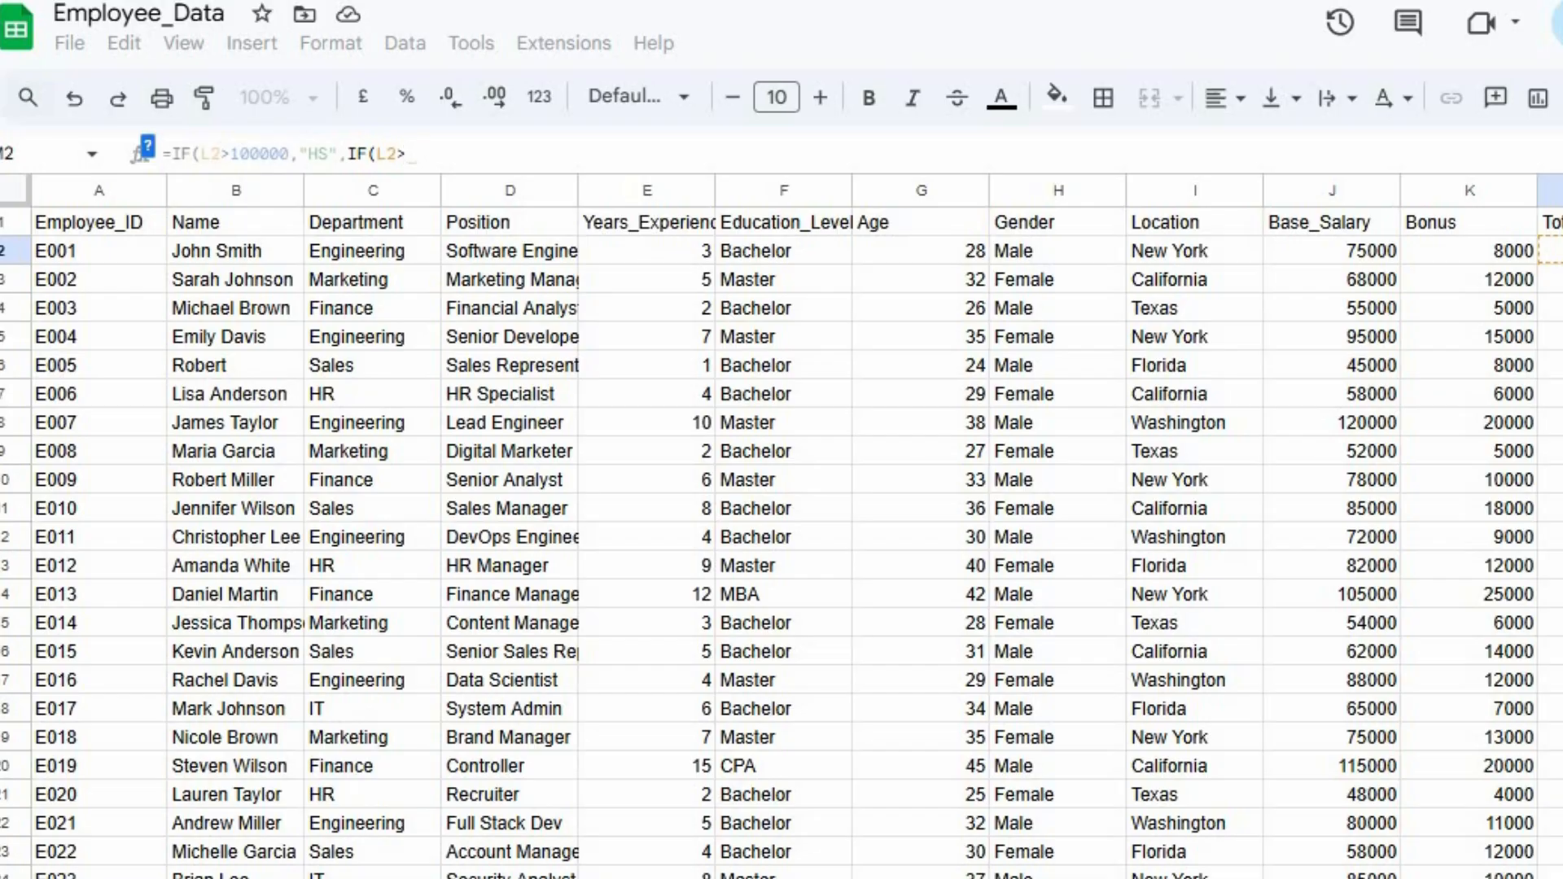
pyautogui.write('700')
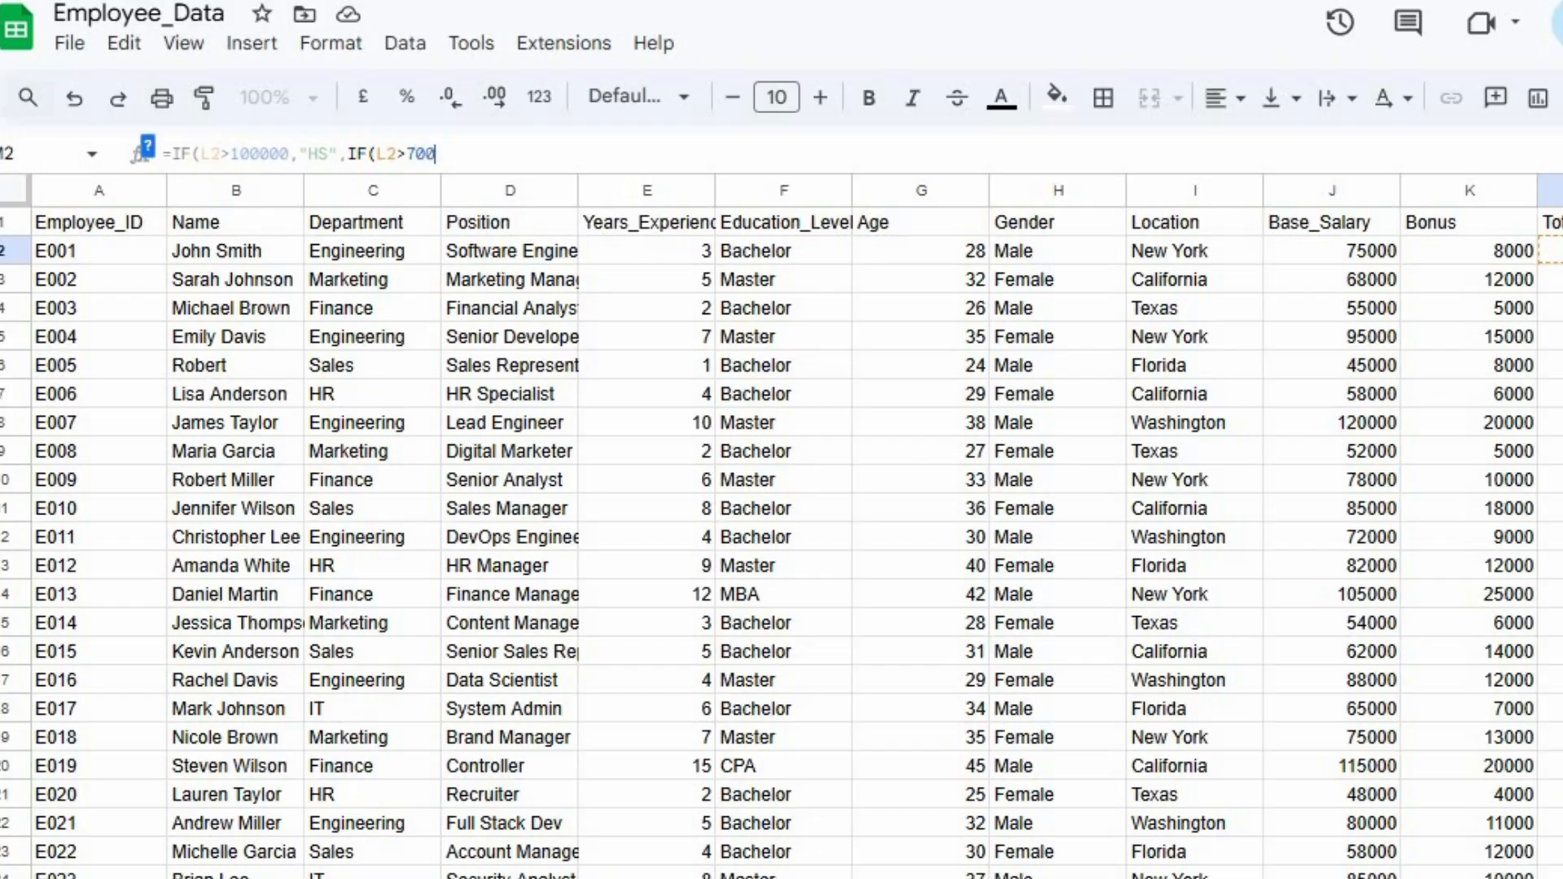
pyautogui.write('0')
pyautogui.press('Left')
pyautogui.write(',')
pyautogui.press('Right')
pyautogui.press('Right')
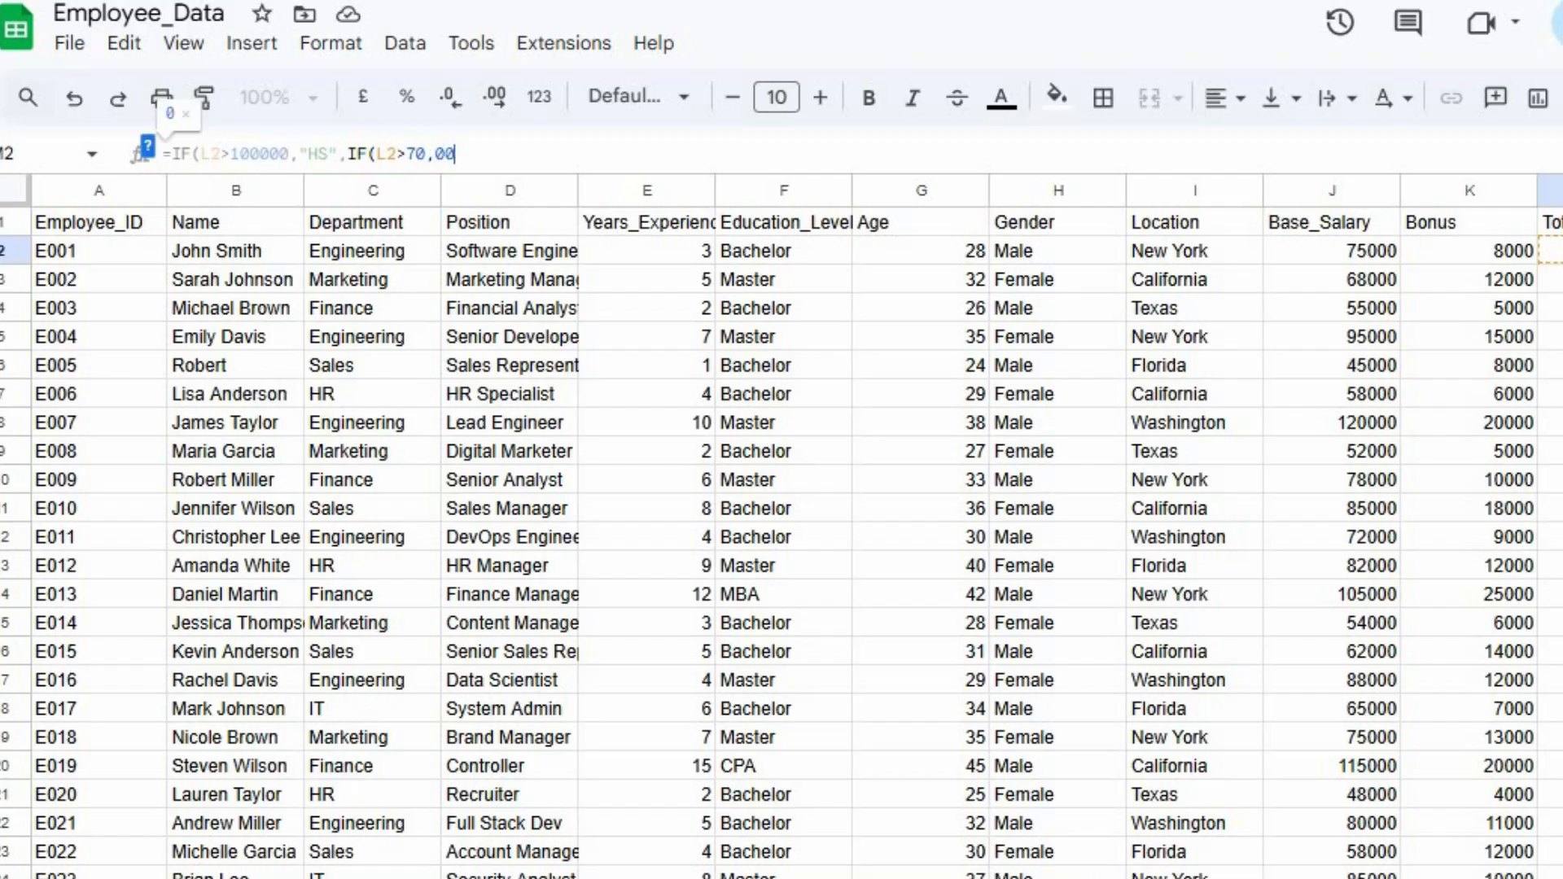
pyautogui.write('0')
pyautogui.press('Left')
pyautogui.press('Left')
pyautogui.press('Left')
pyautogui.press('BackSpace')
pyautogui.press('Right')
pyautogui.press('Right')
pyautogui.press('Right')
pyautogui.write(',"')
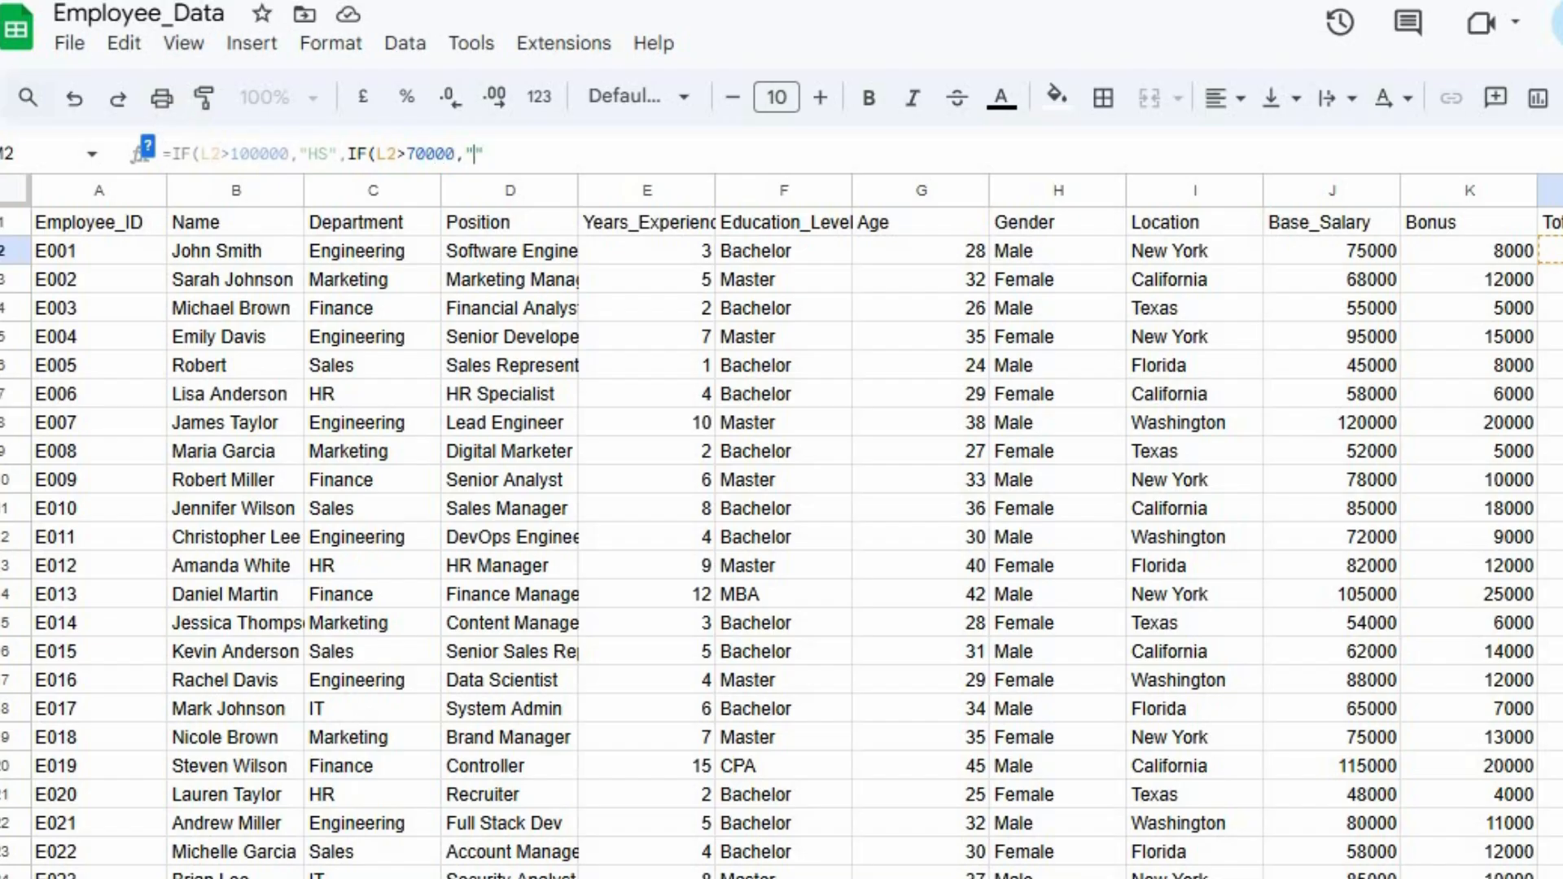
# - Finish the nested IF with "MS" if true and "LS" if false, and accept the suggested autofill for column M
pyautogui.write('MS",')
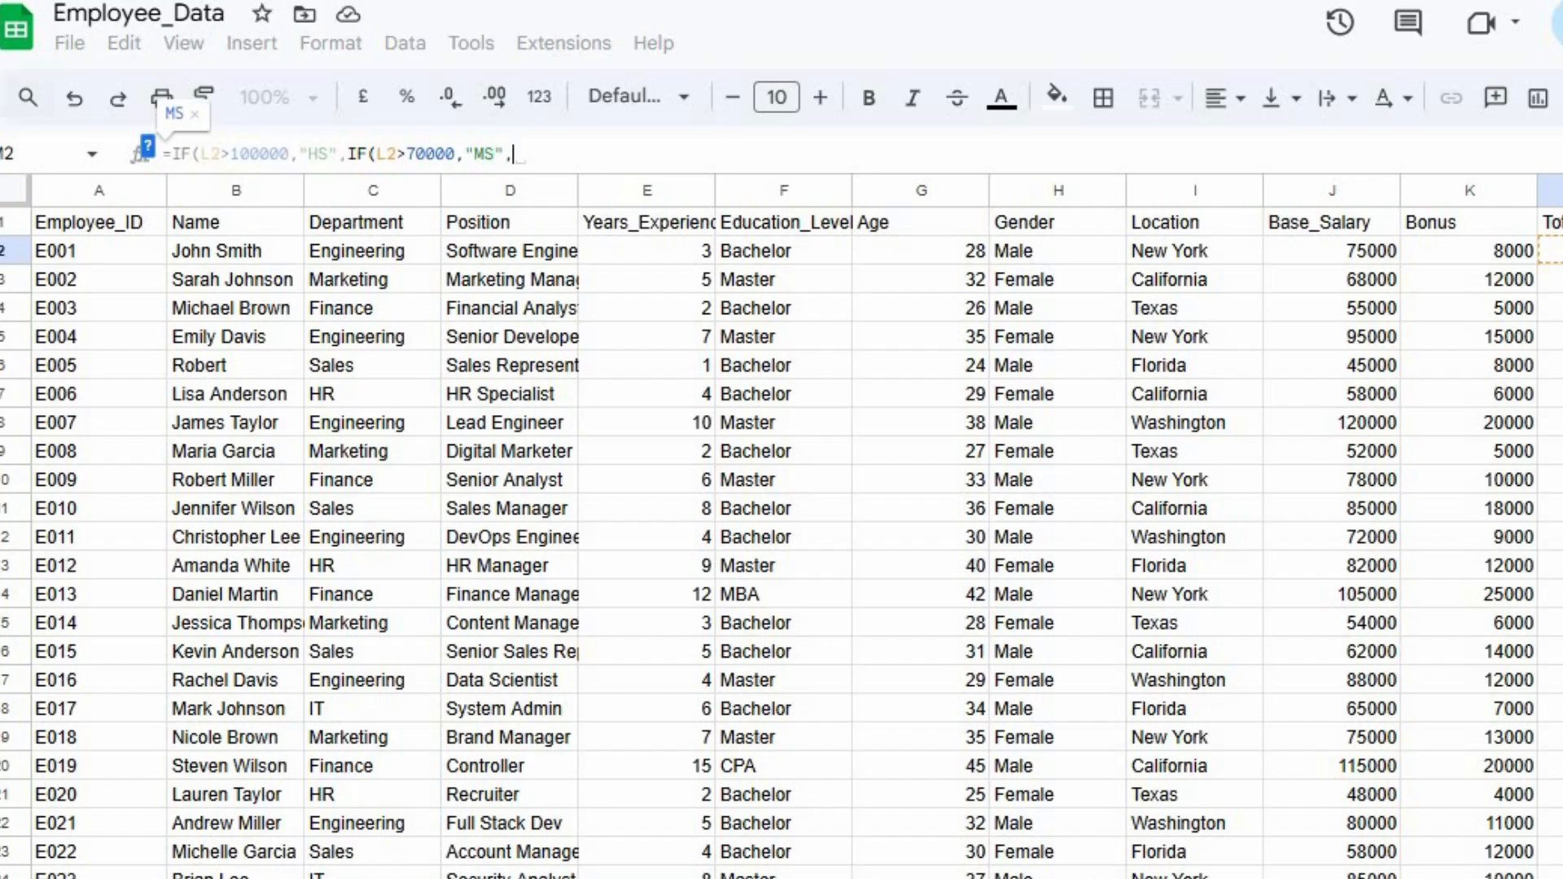
pyautogui.write('""')
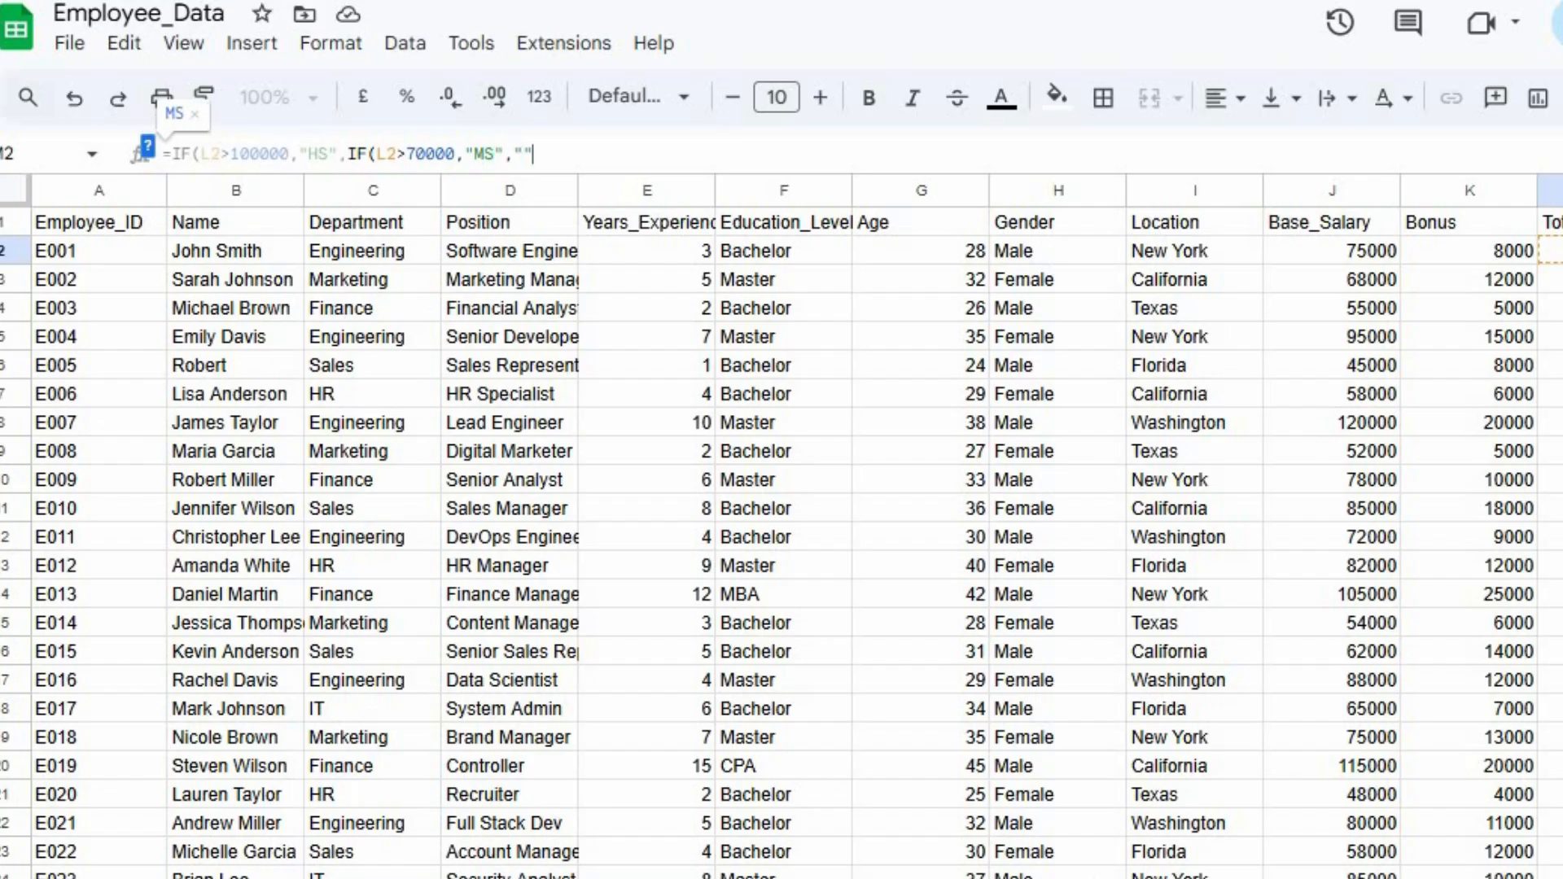
pyautogui.press('Left')
pyautogui.write('LS"))')
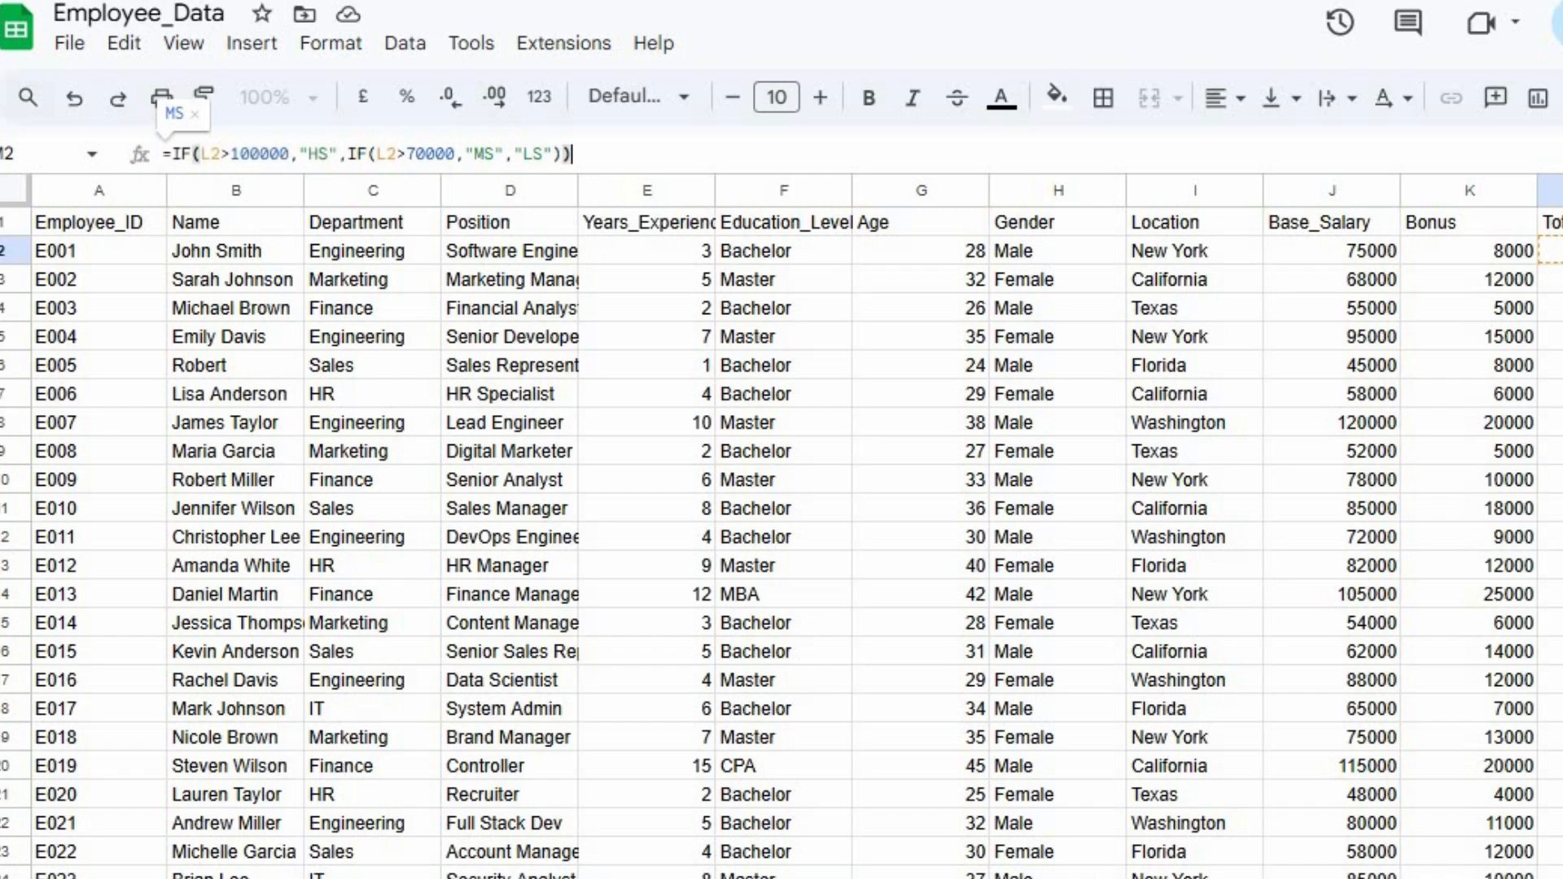
pyautogui.press('Return')
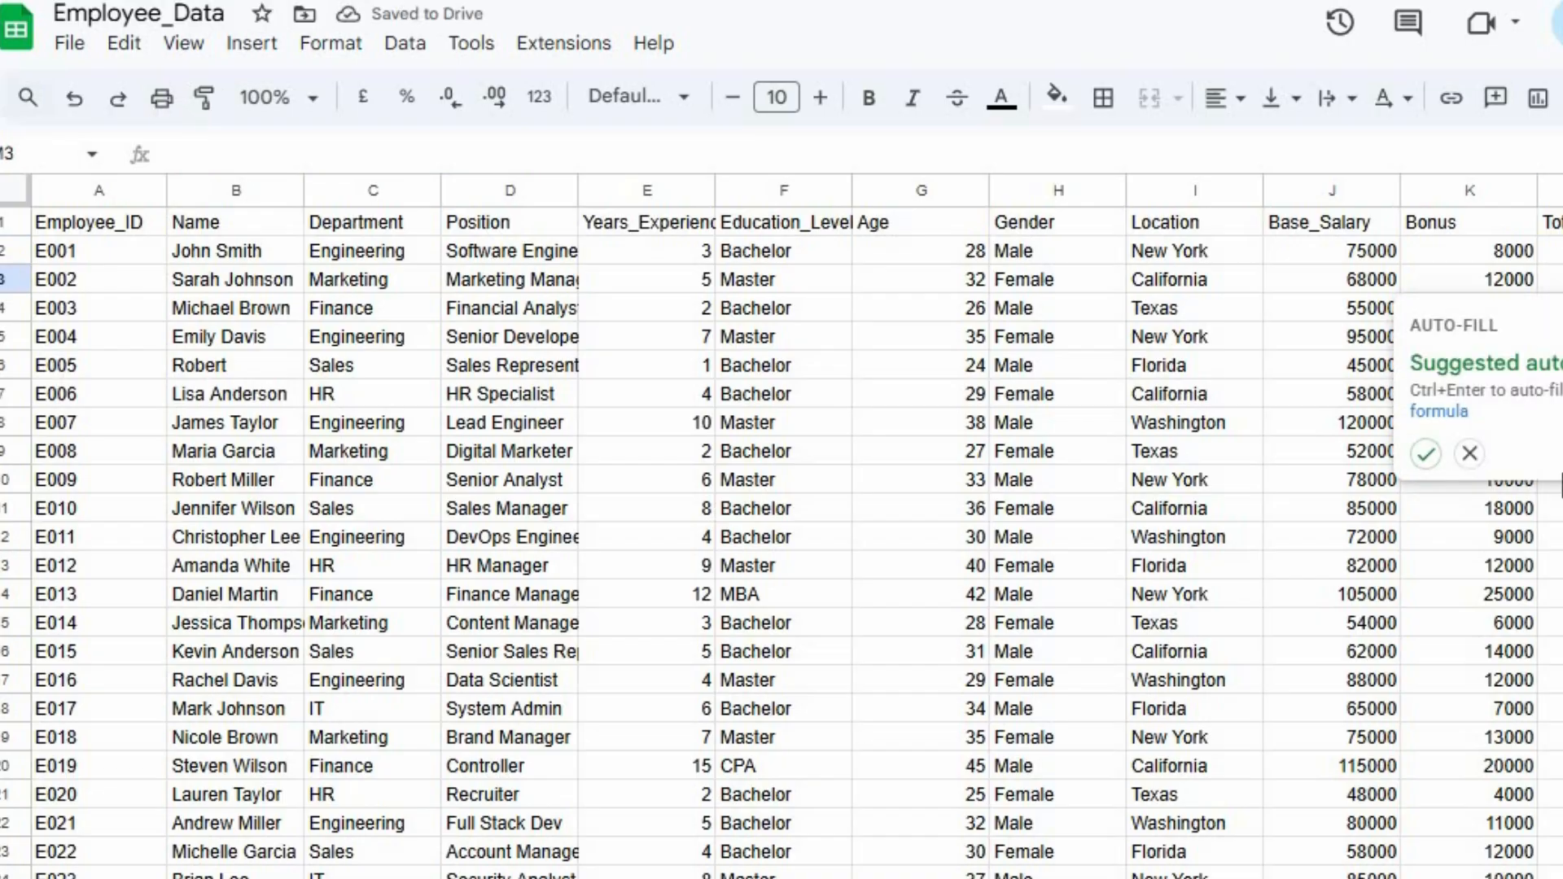
pyautogui.click(1425, 453)
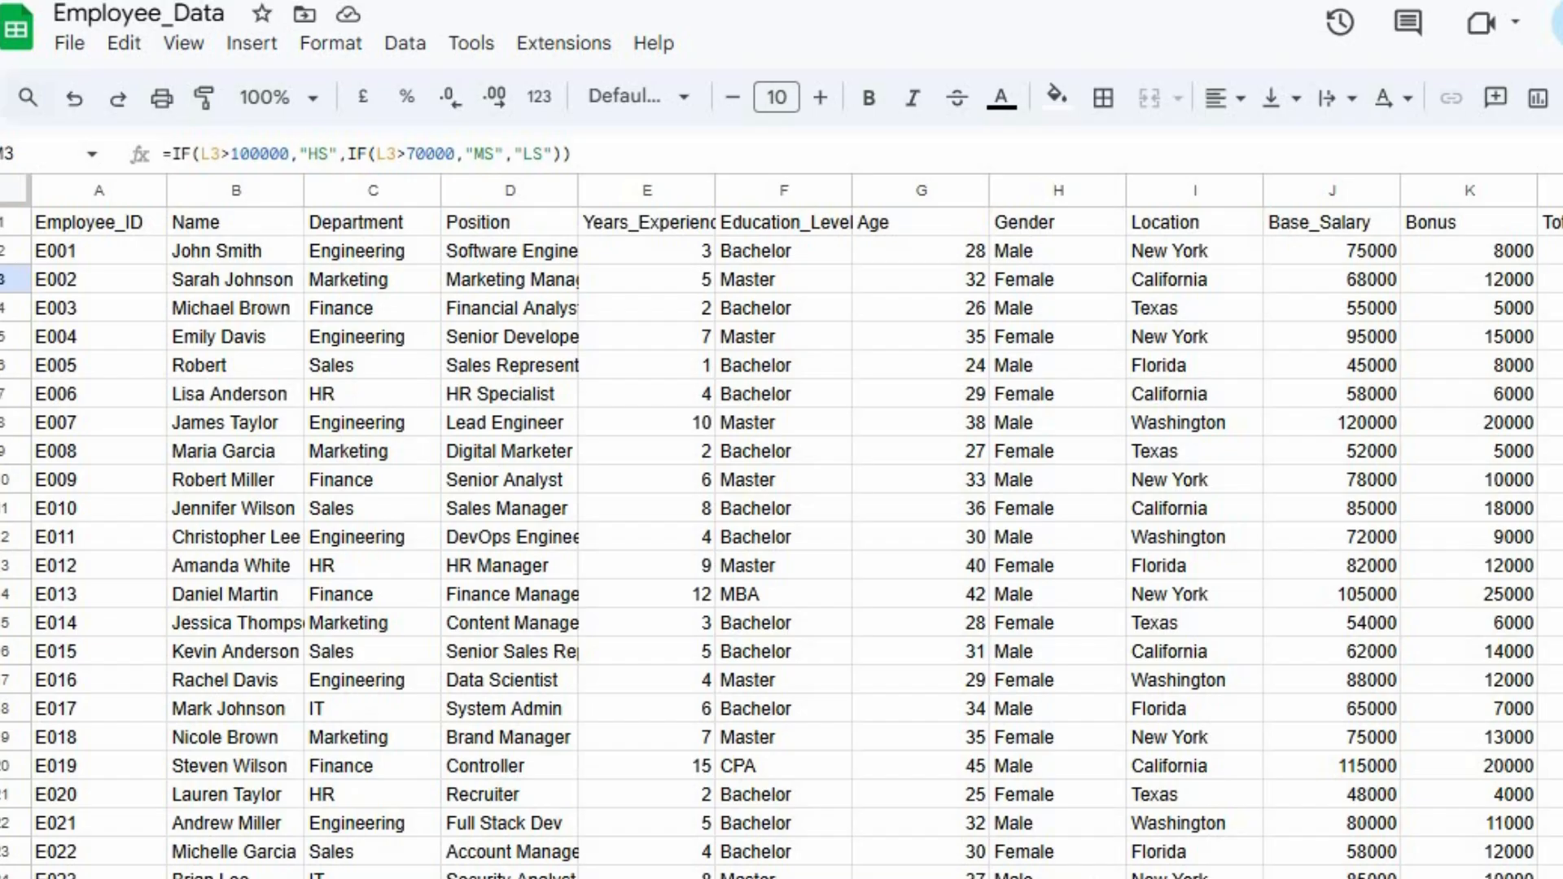
# - Start an IF formula with a nested AND function in the empty row 2 cell
pyautogui.press('Up')
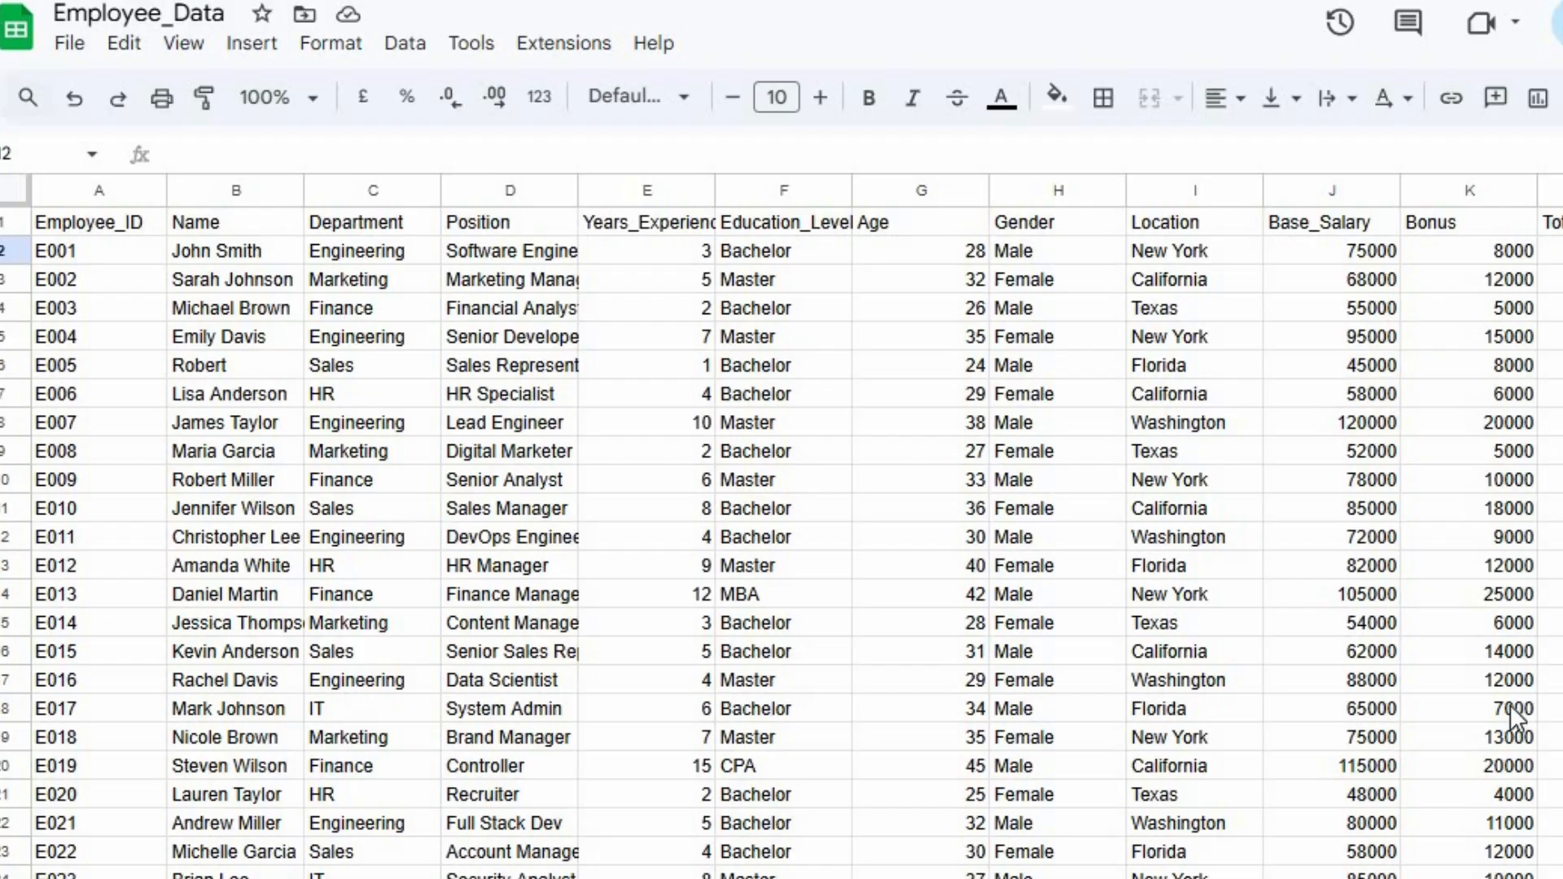
pyautogui.click(665, 153)
pyautogui.write('=')
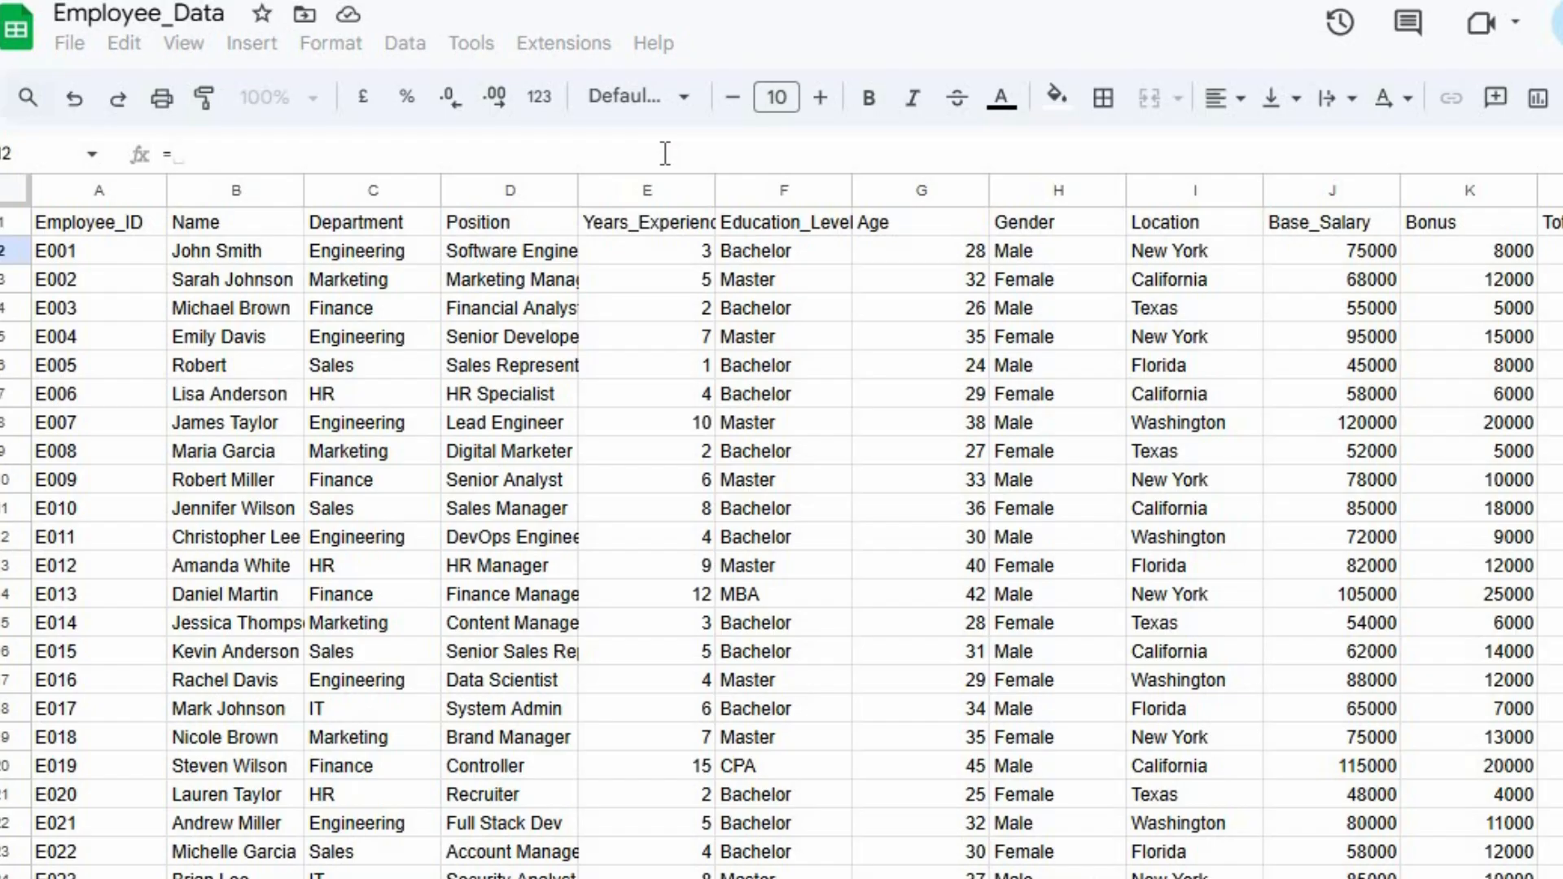
pyautogui.write('if')
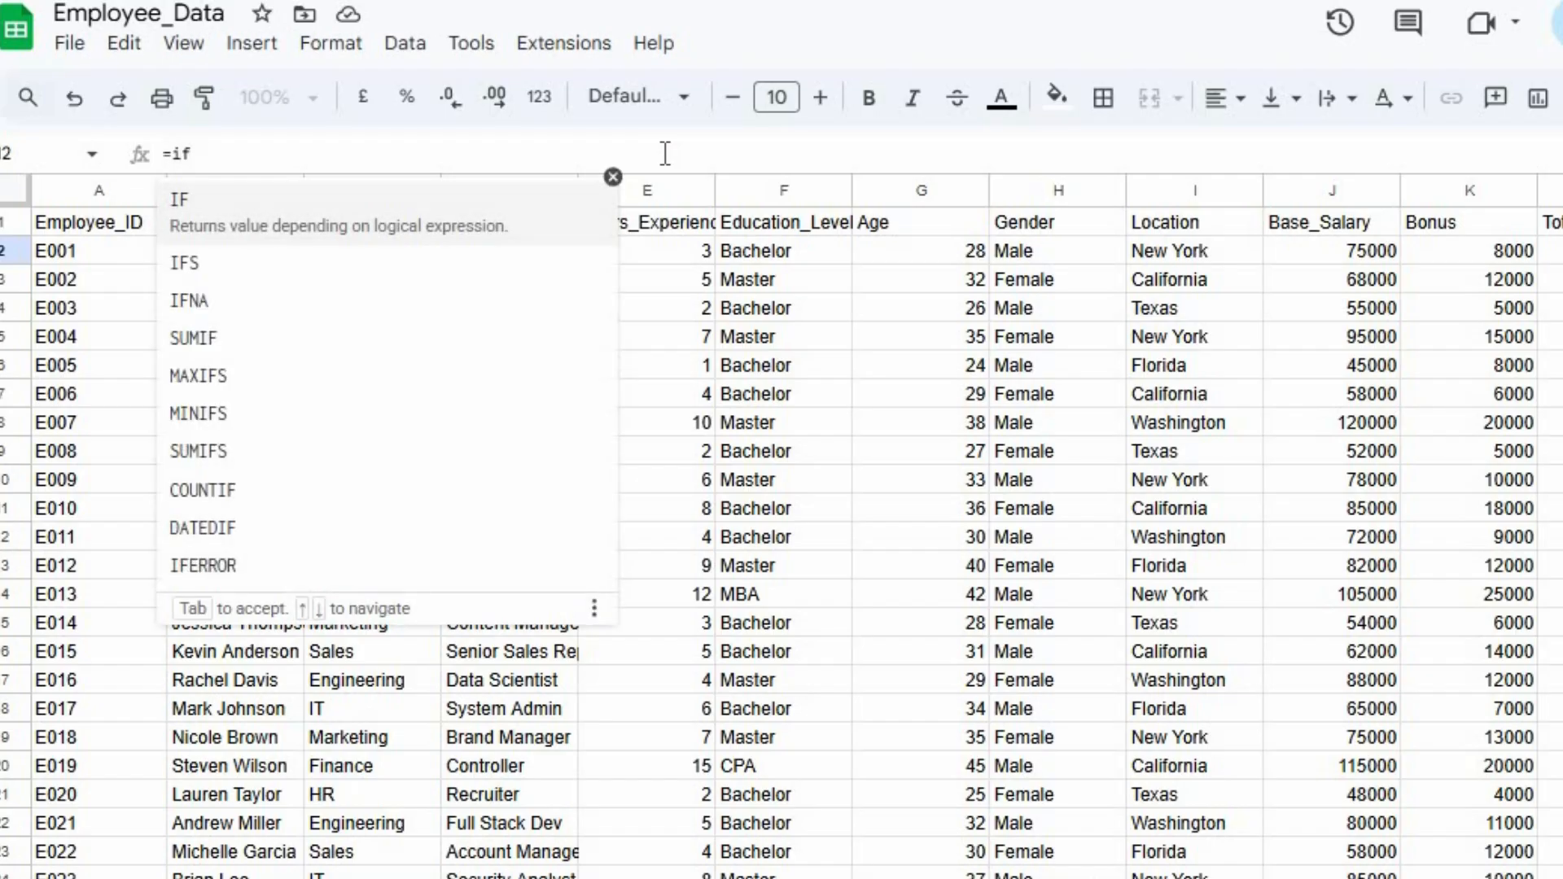
pyautogui.press('Tab')
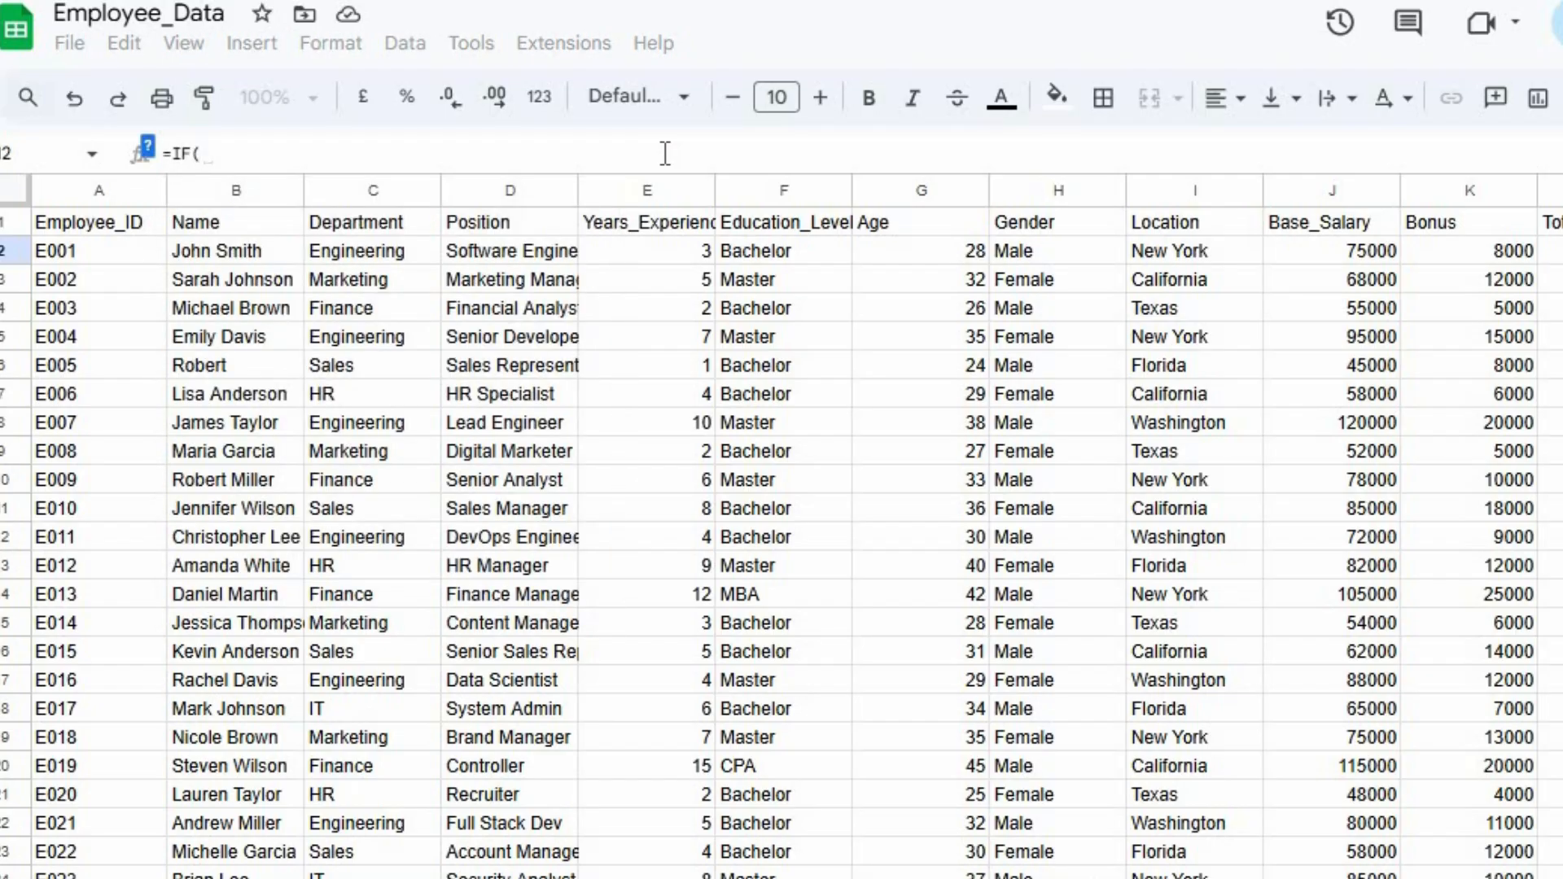
pyautogui.write('and')
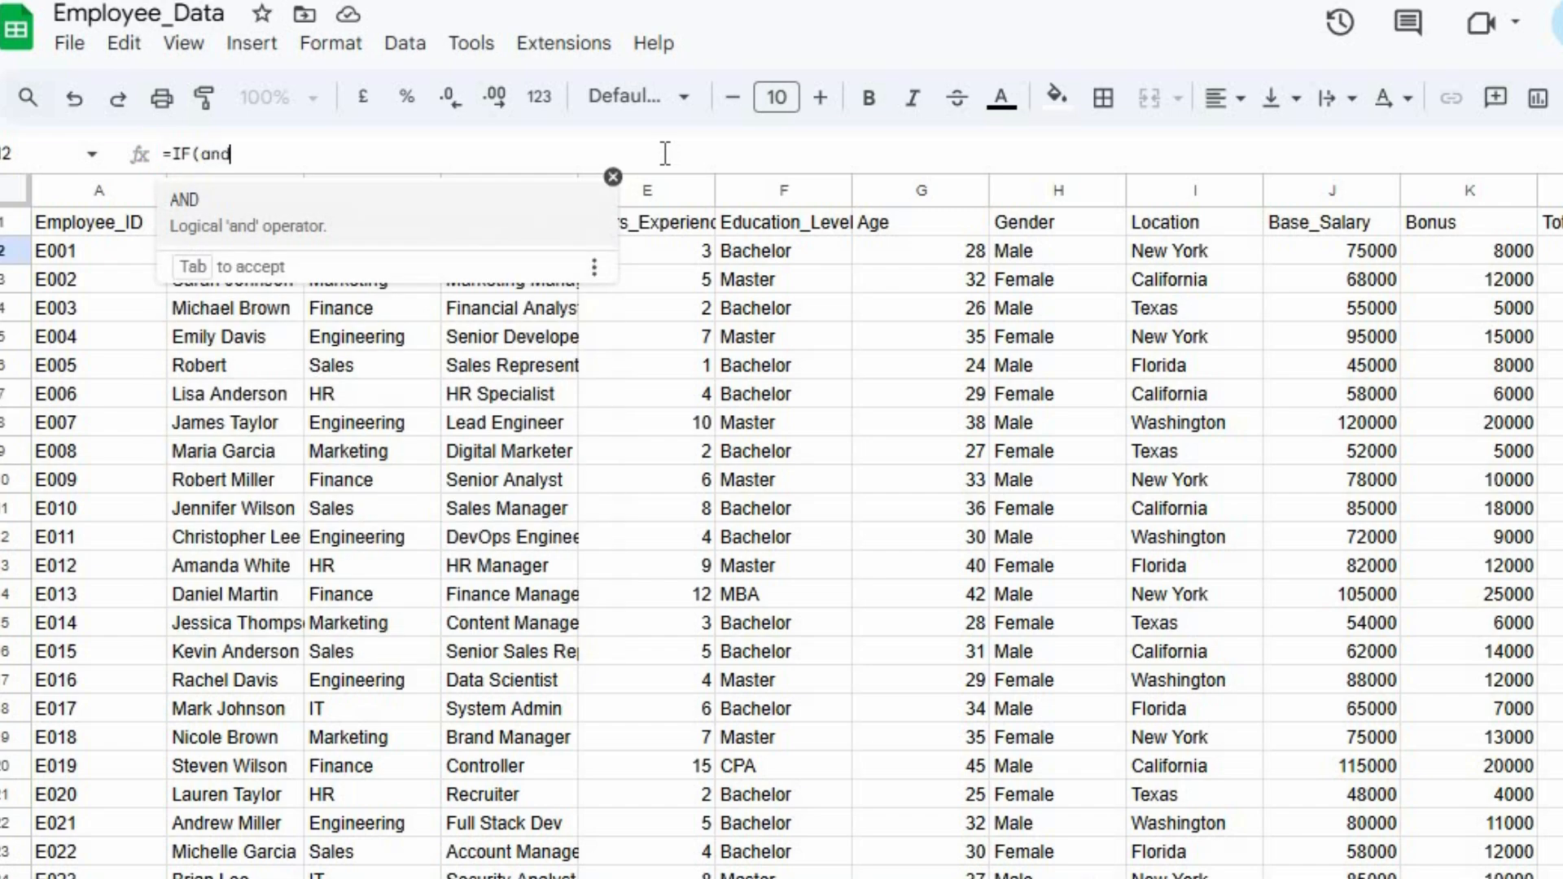
pyautogui.press('Tab')
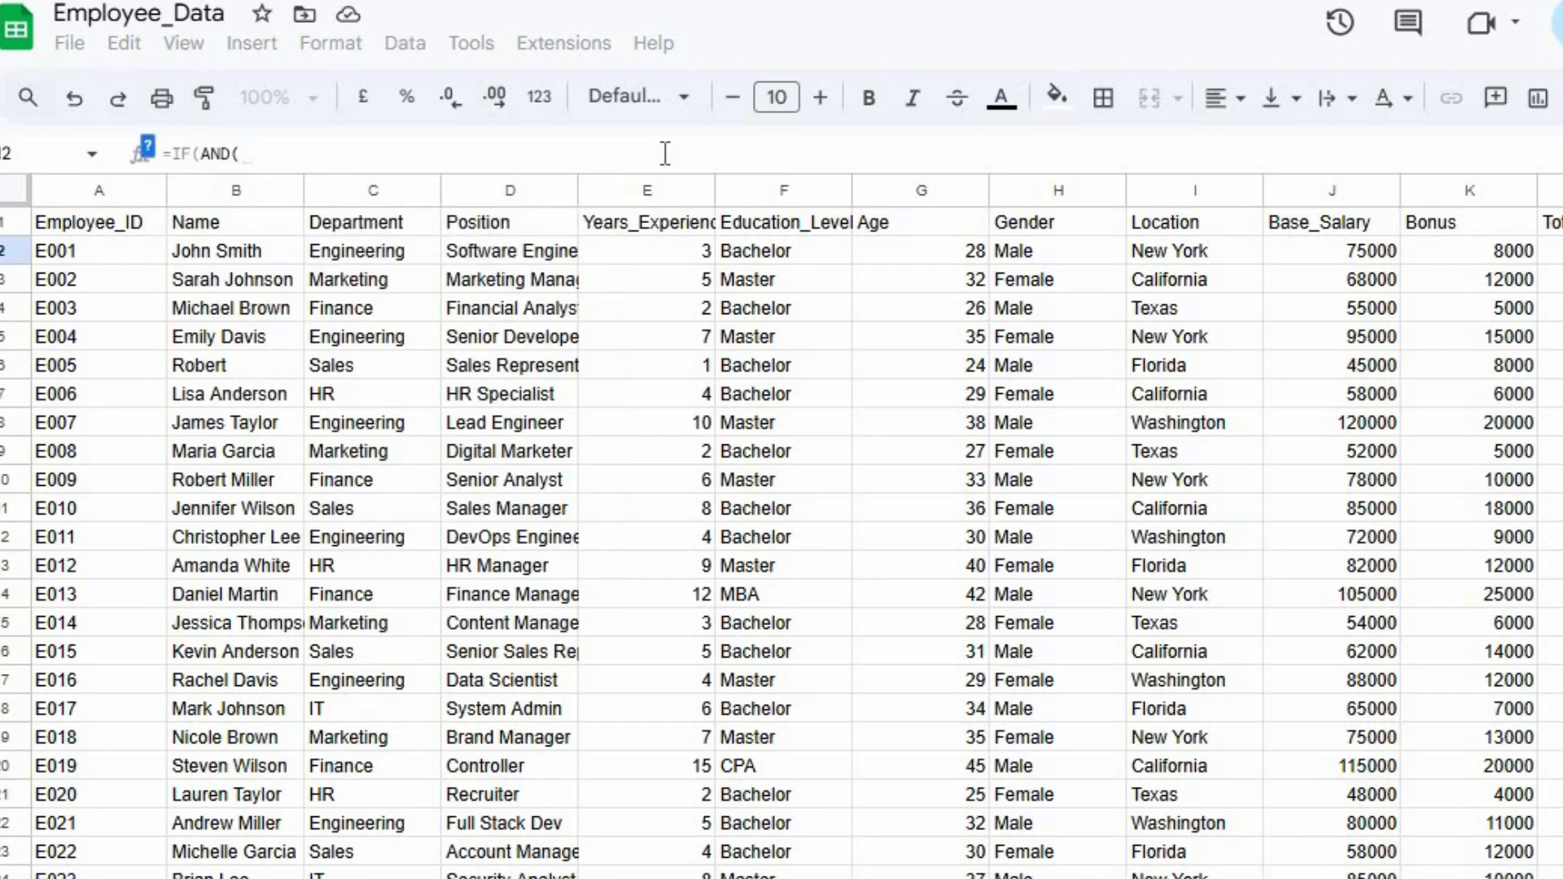
# - Add F2="Master" as the first AND condition, followed by an argument separator
pyautogui.click(754, 259)
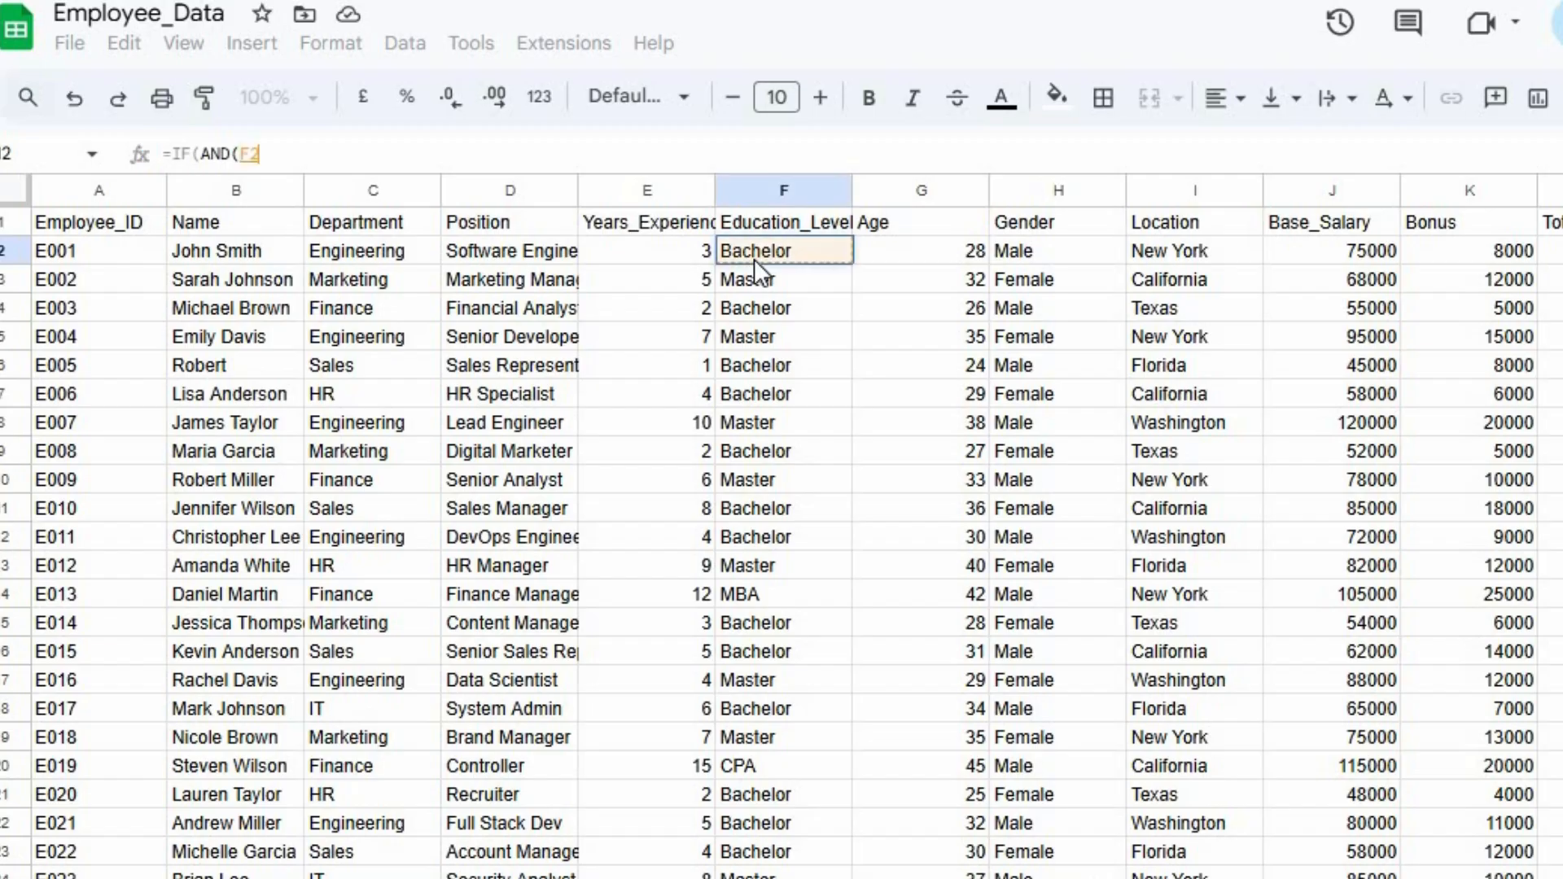
pyautogui.write('=')
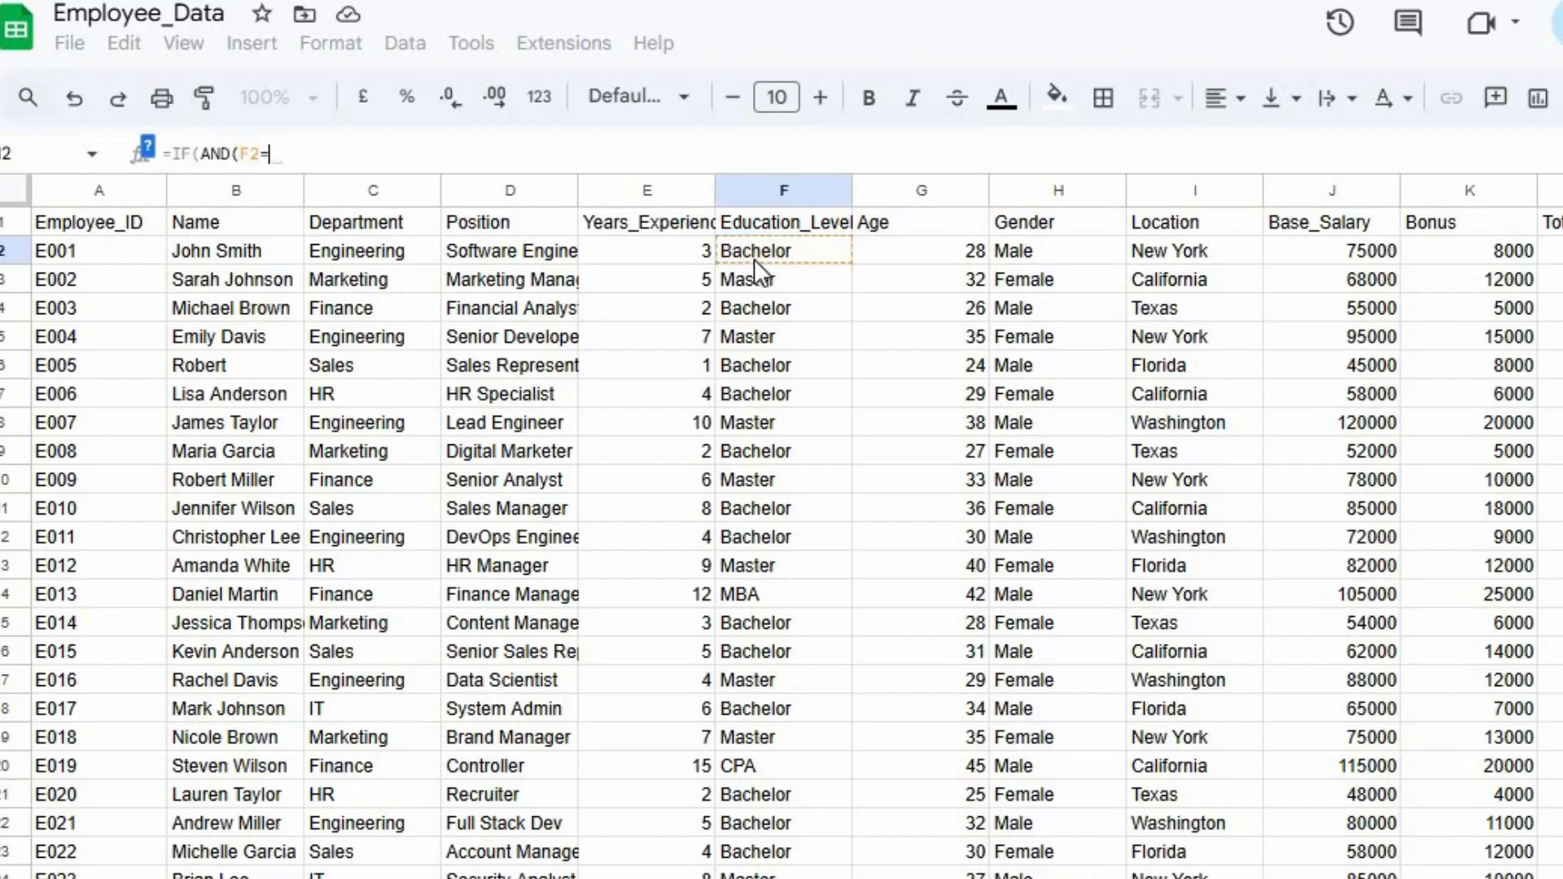
pyautogui.write('""')
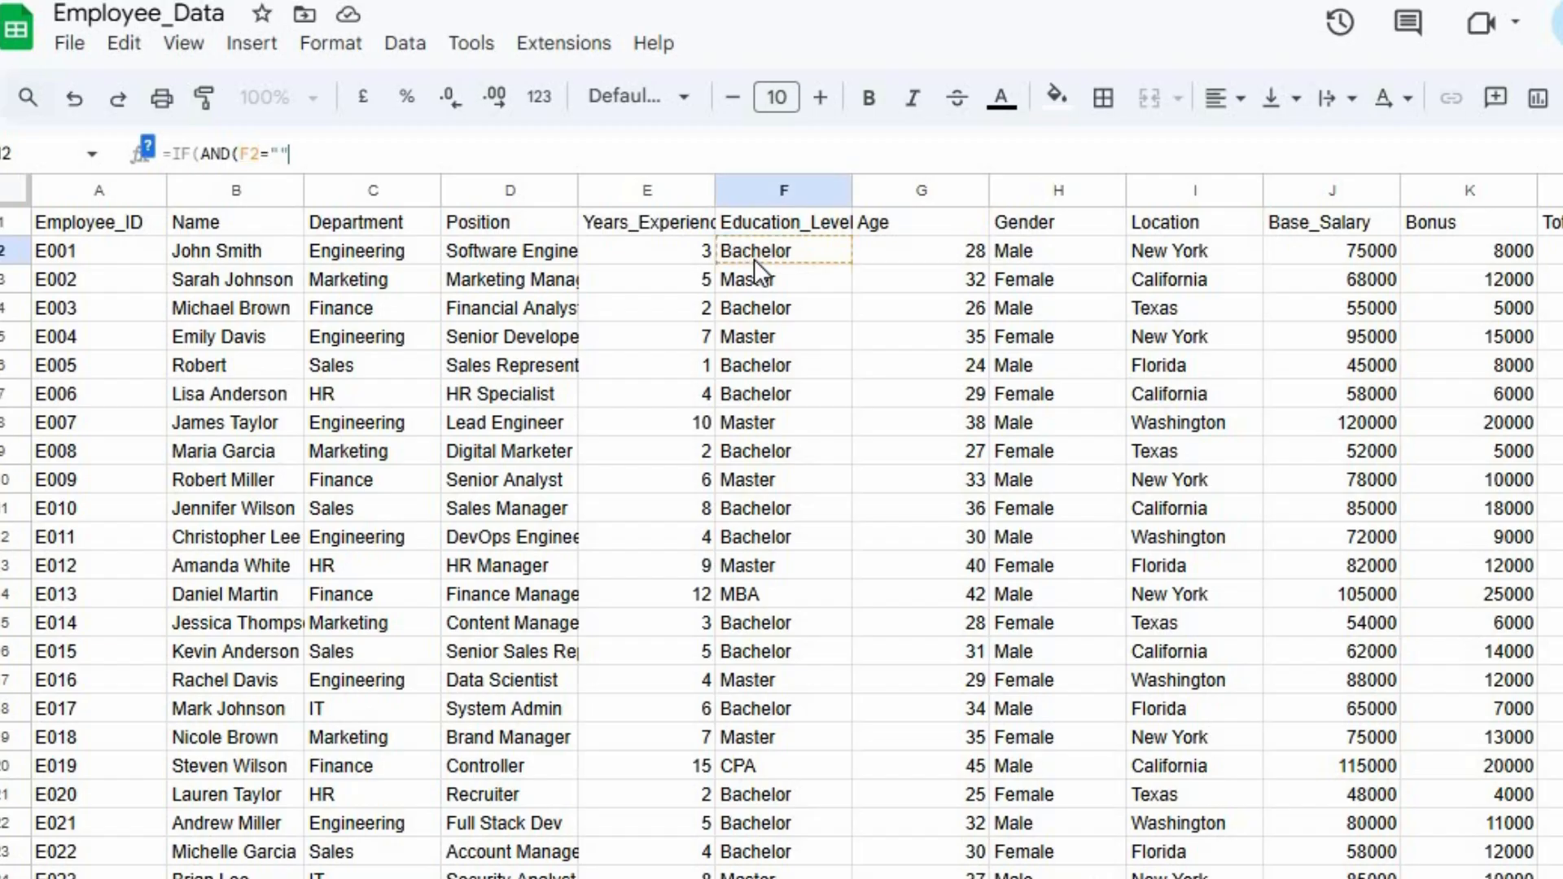
pyautogui.write('Masster')
pyautogui.press('Left')
pyautogui.press('Left')
pyautogui.press('Left')
pyautogui.press('BackSpace')
pyautogui.press('Right')
pyautogui.press('Right')
pyautogui.press('Right')
pyautogui.press('Right')
pyautogui.write(',')
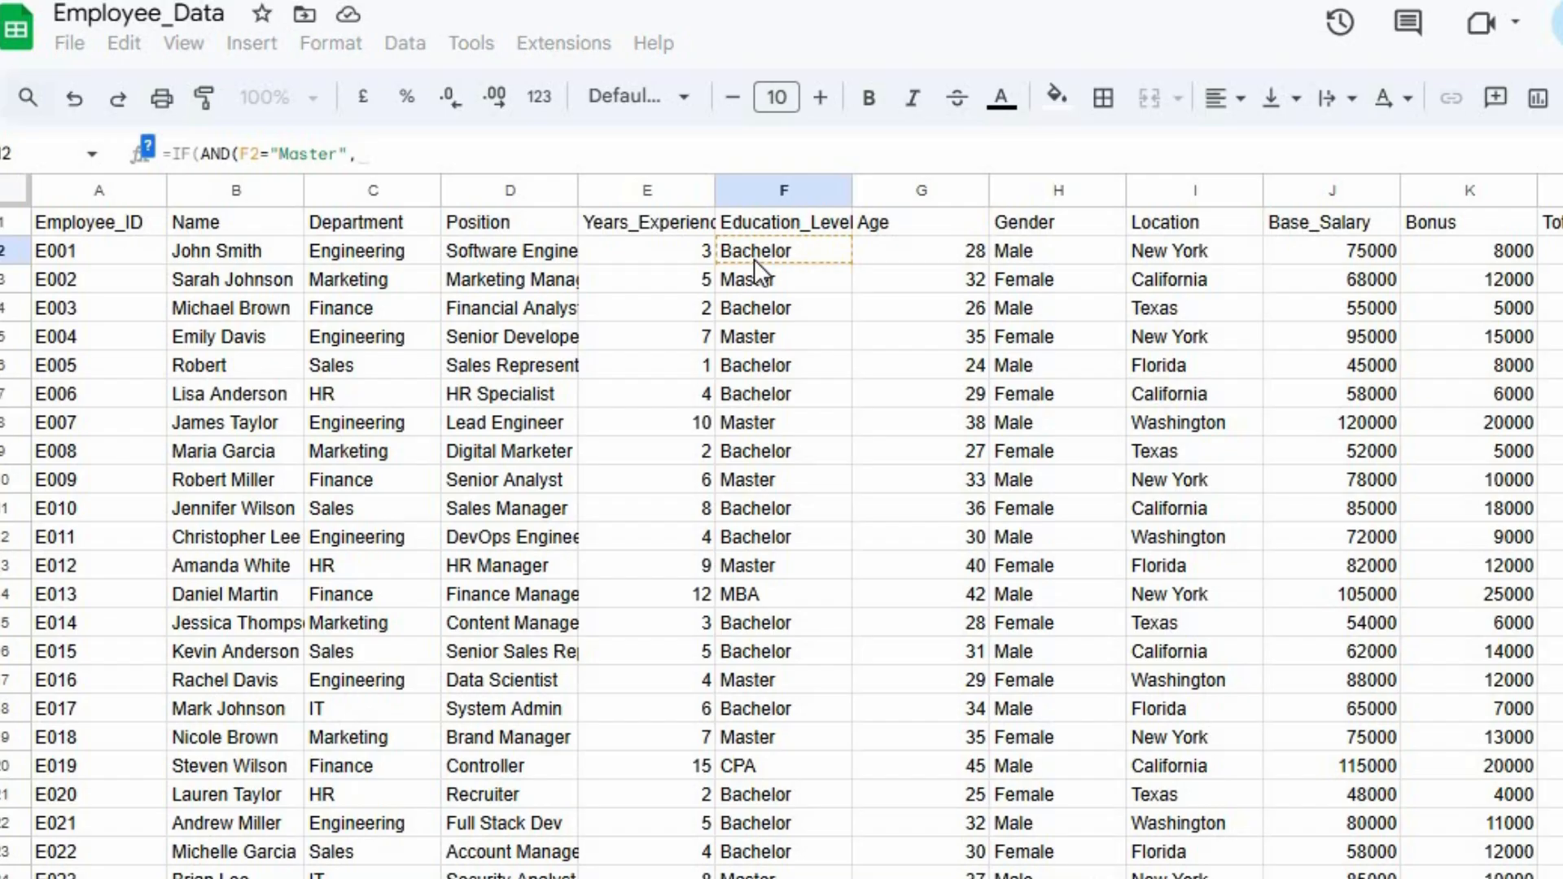
# - Add E2>5 as the second condition and close the AND function, followed by an argument separator
pyautogui.click(687, 254)
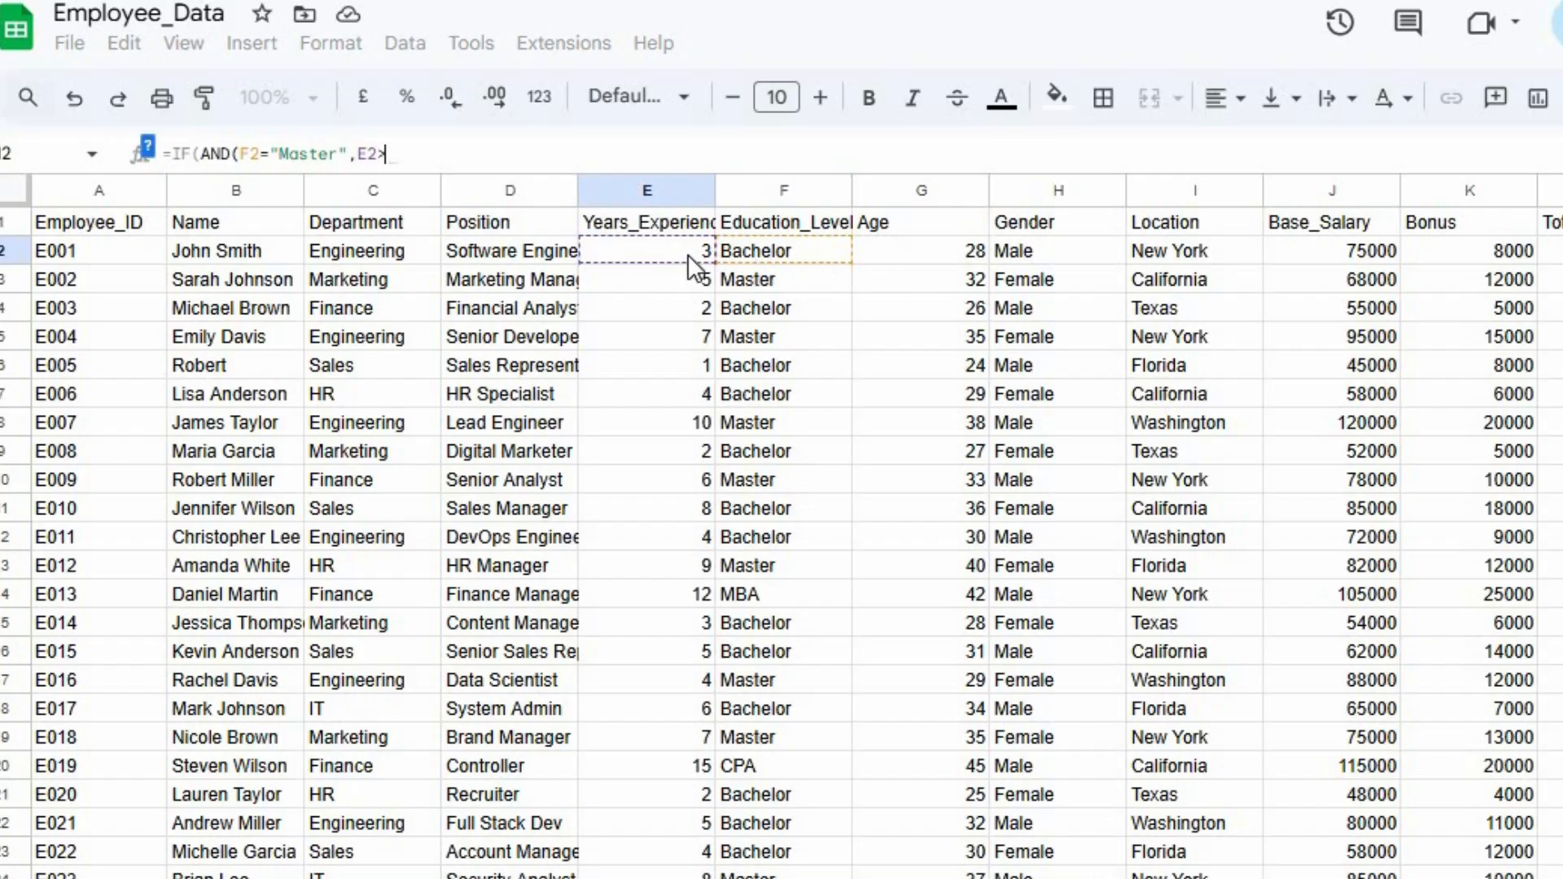
pyautogui.write('>5')
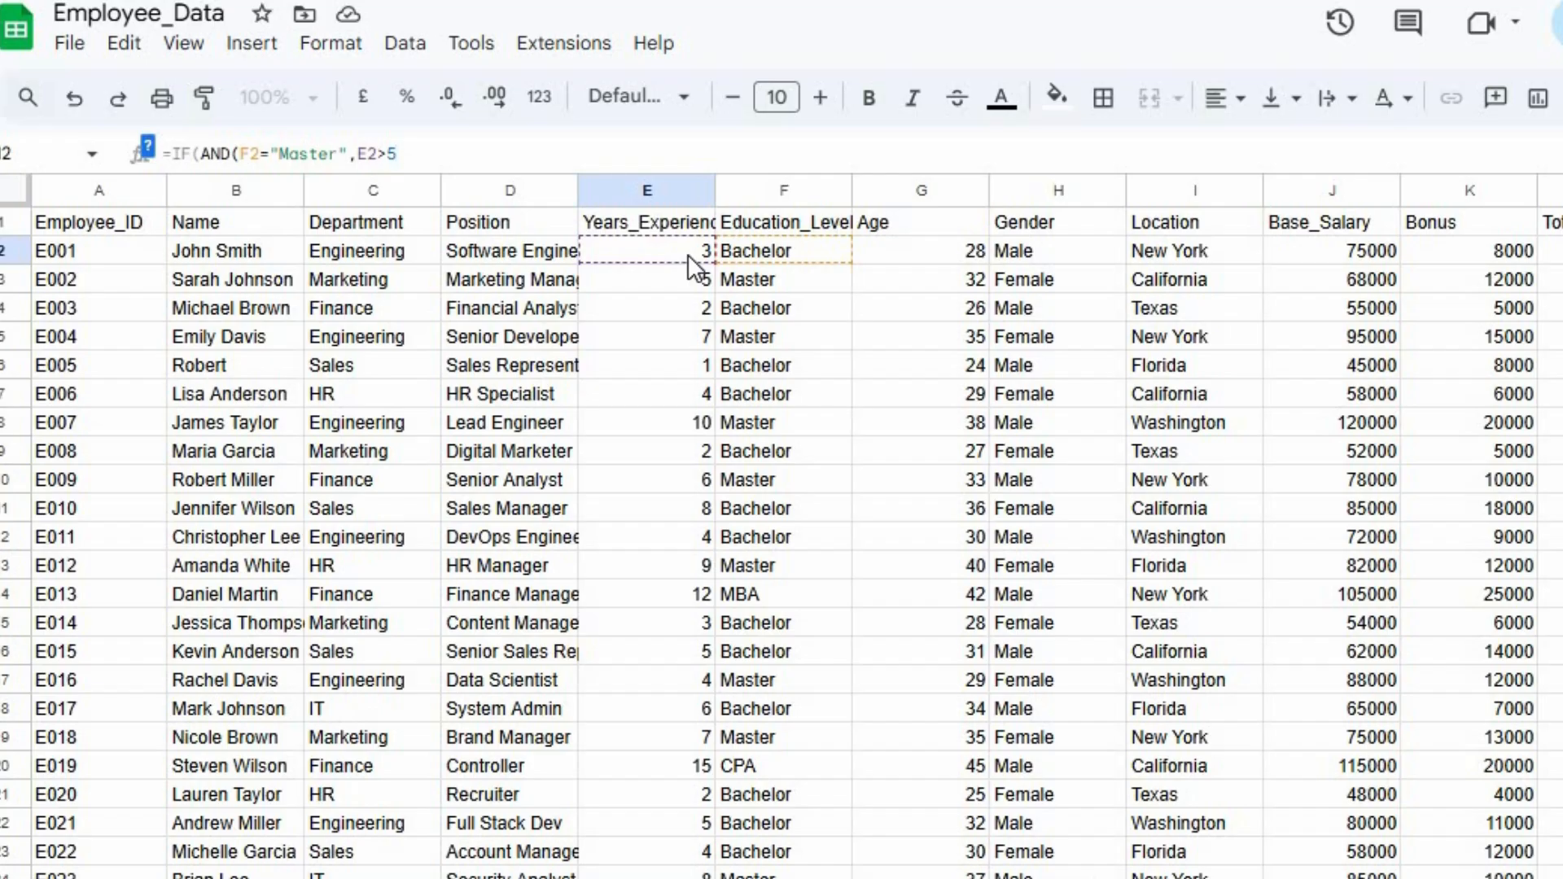
pyautogui.write('),')
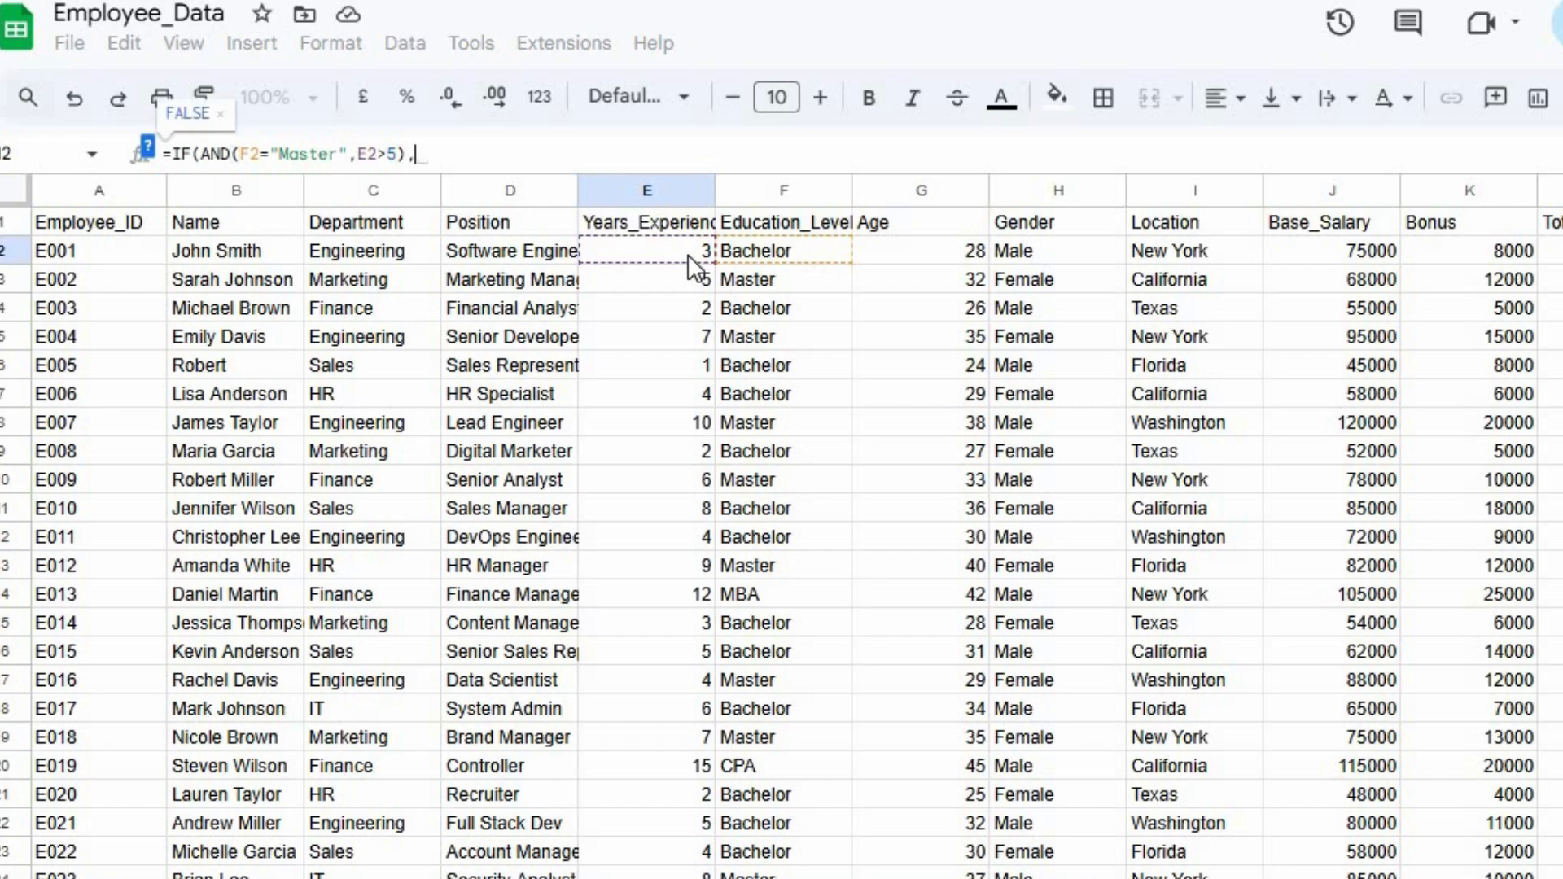
# - Set the IF formula's true result to "Need to increase salery", followed by an argument separator
pyautogui.write('""N')
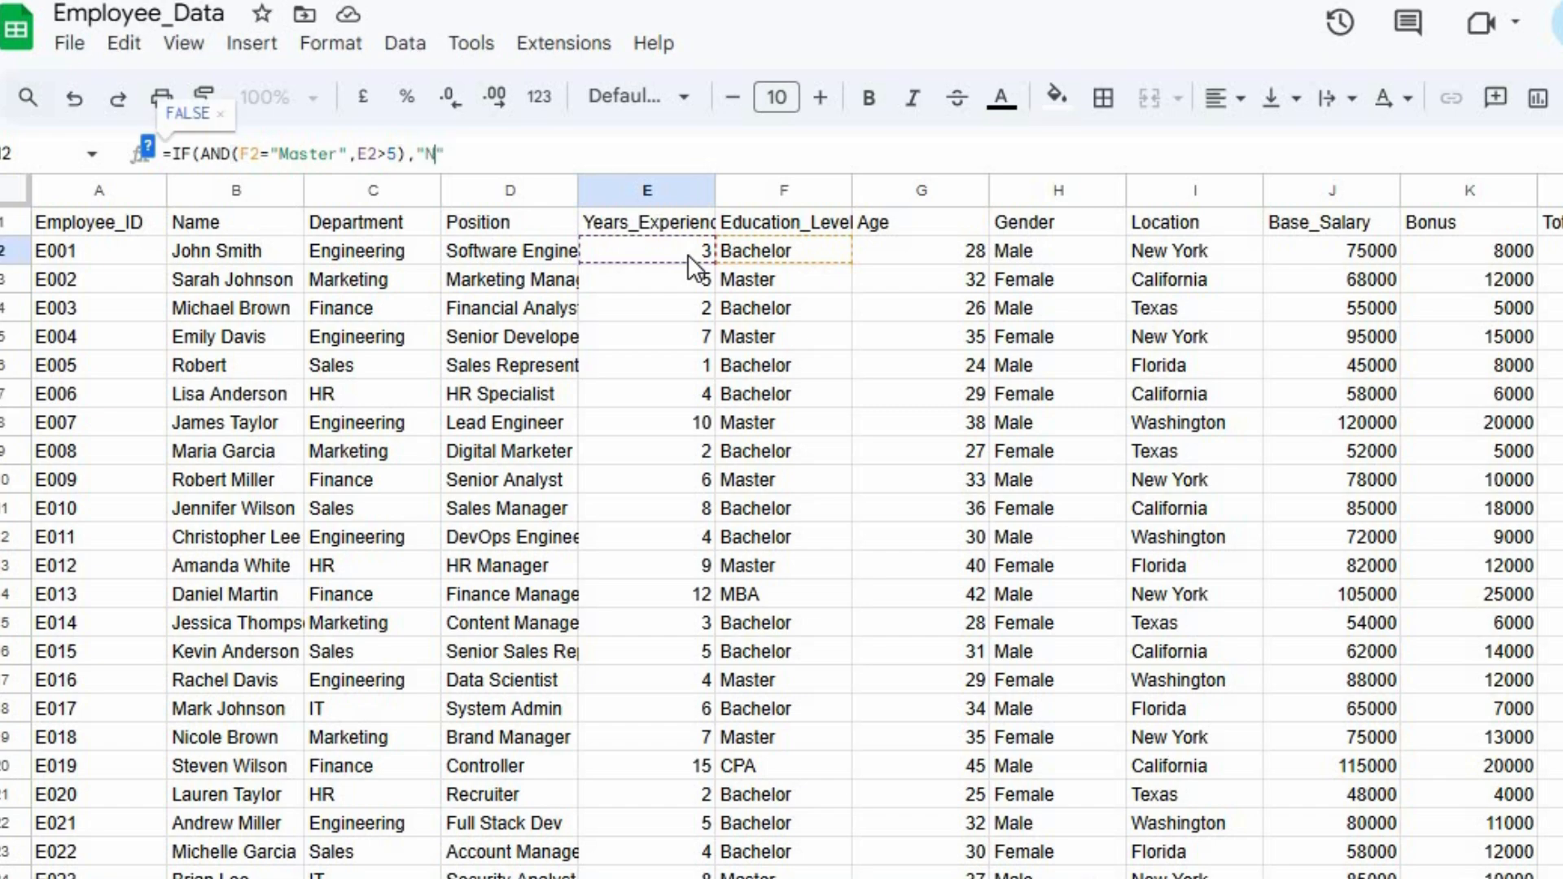
pyautogui.write('eed to increase ')
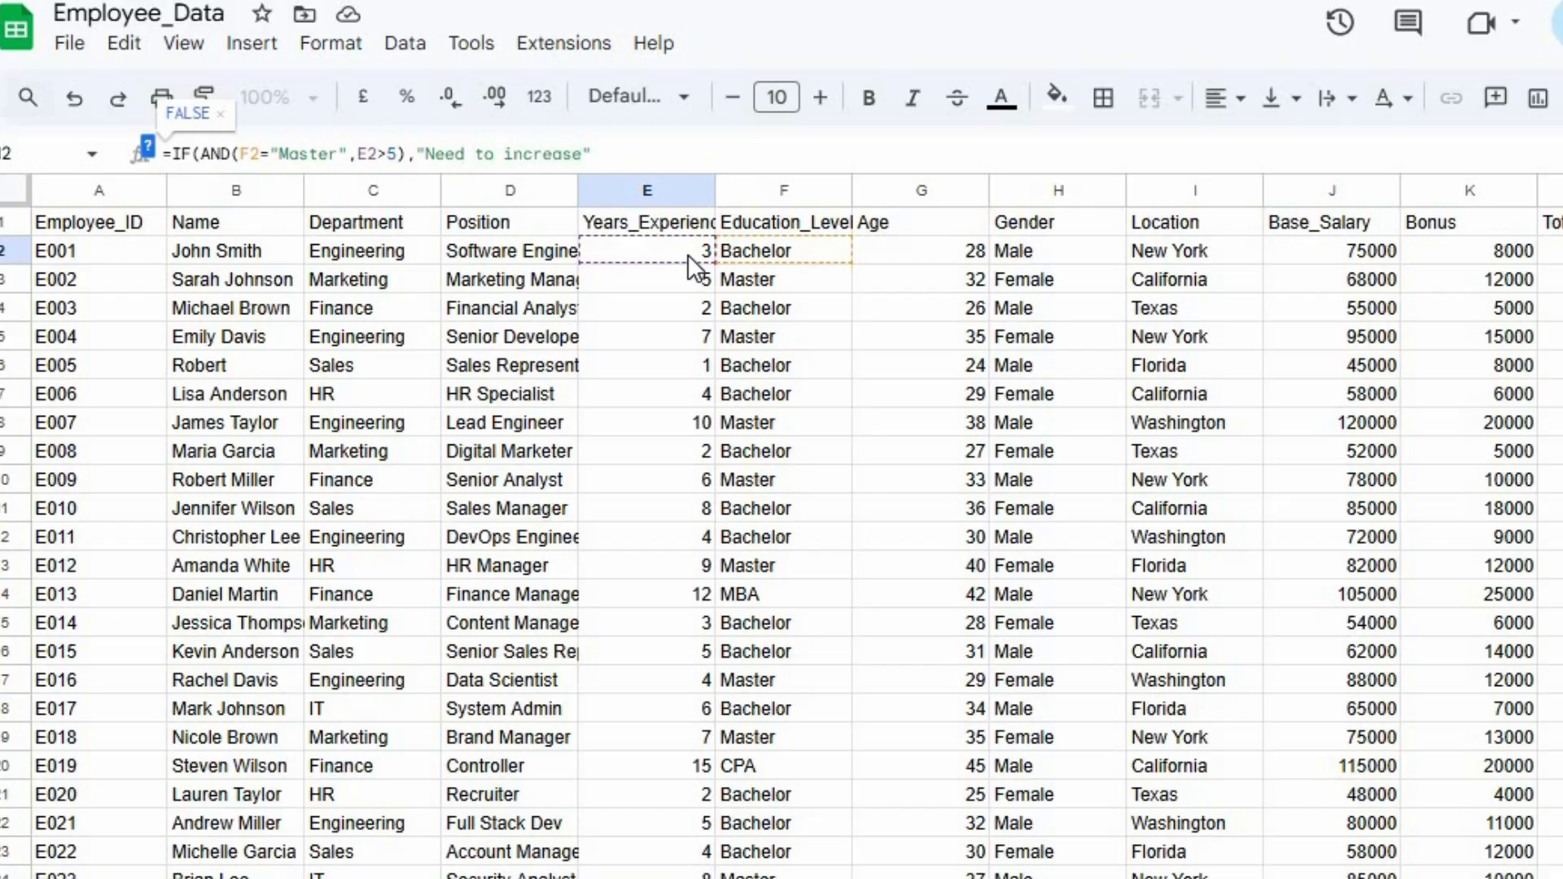
pyautogui.write('salery",')
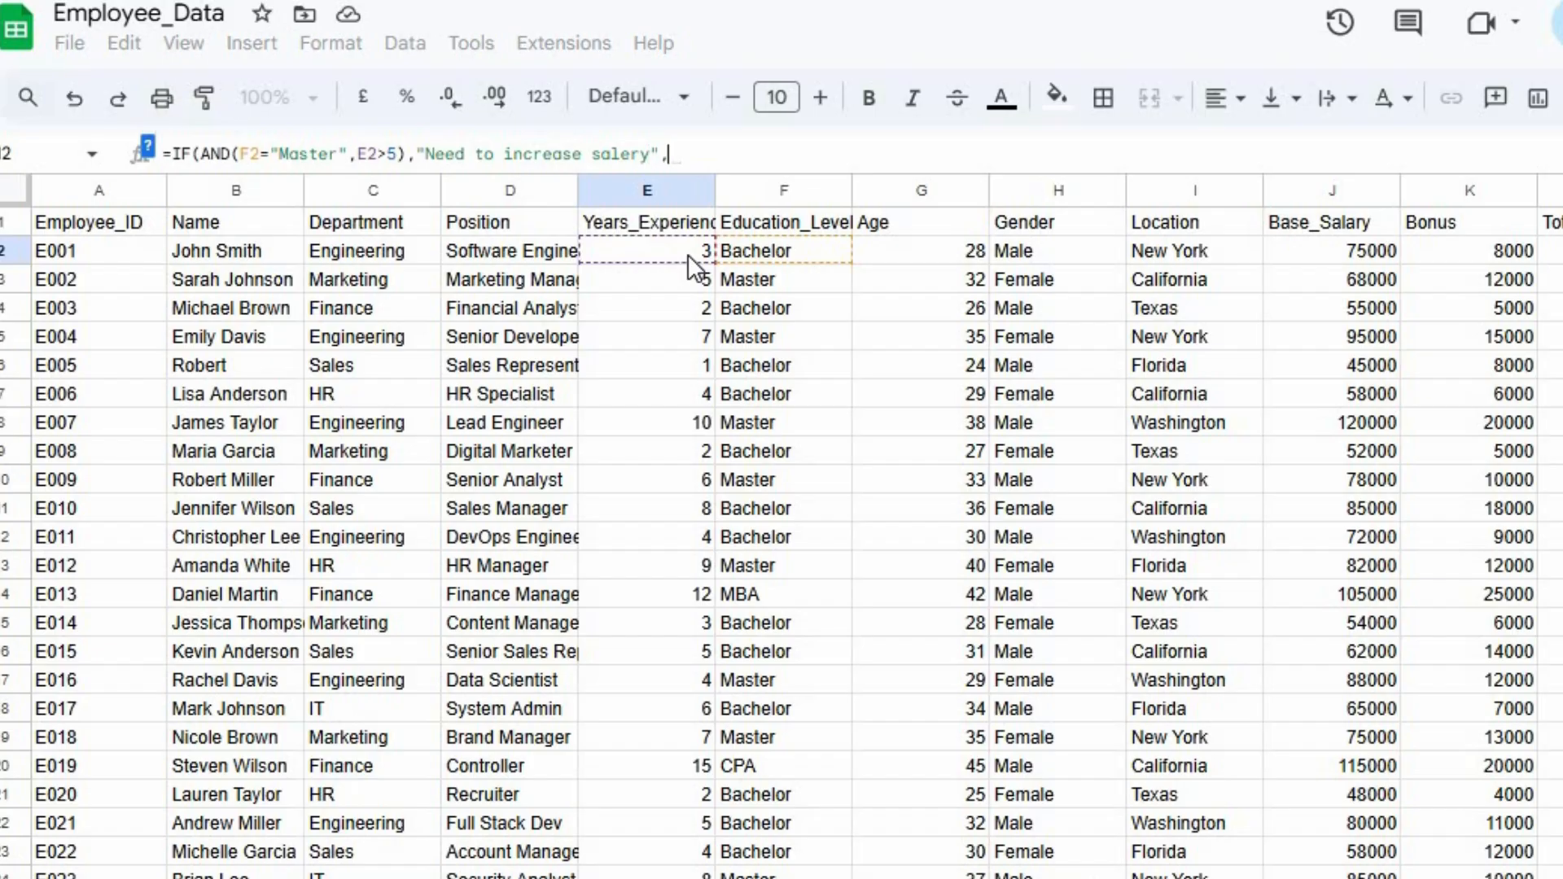
# - Finish the IF formula with the false result "No salery increament" and accept the suggested autofill for column N
pyautogui.write('""')
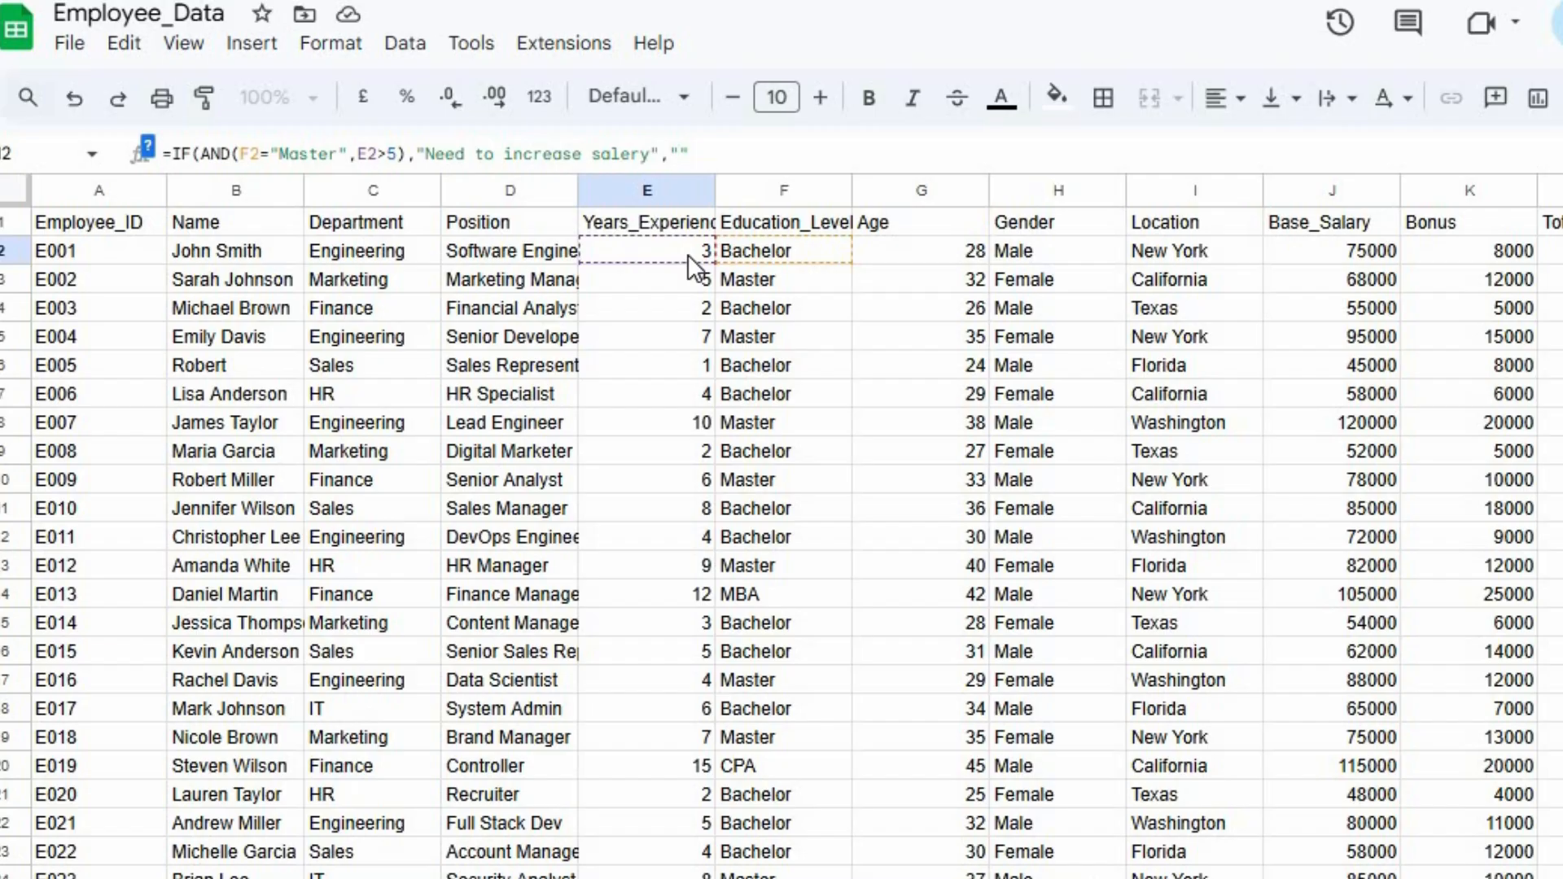
pyautogui.write('No sale')
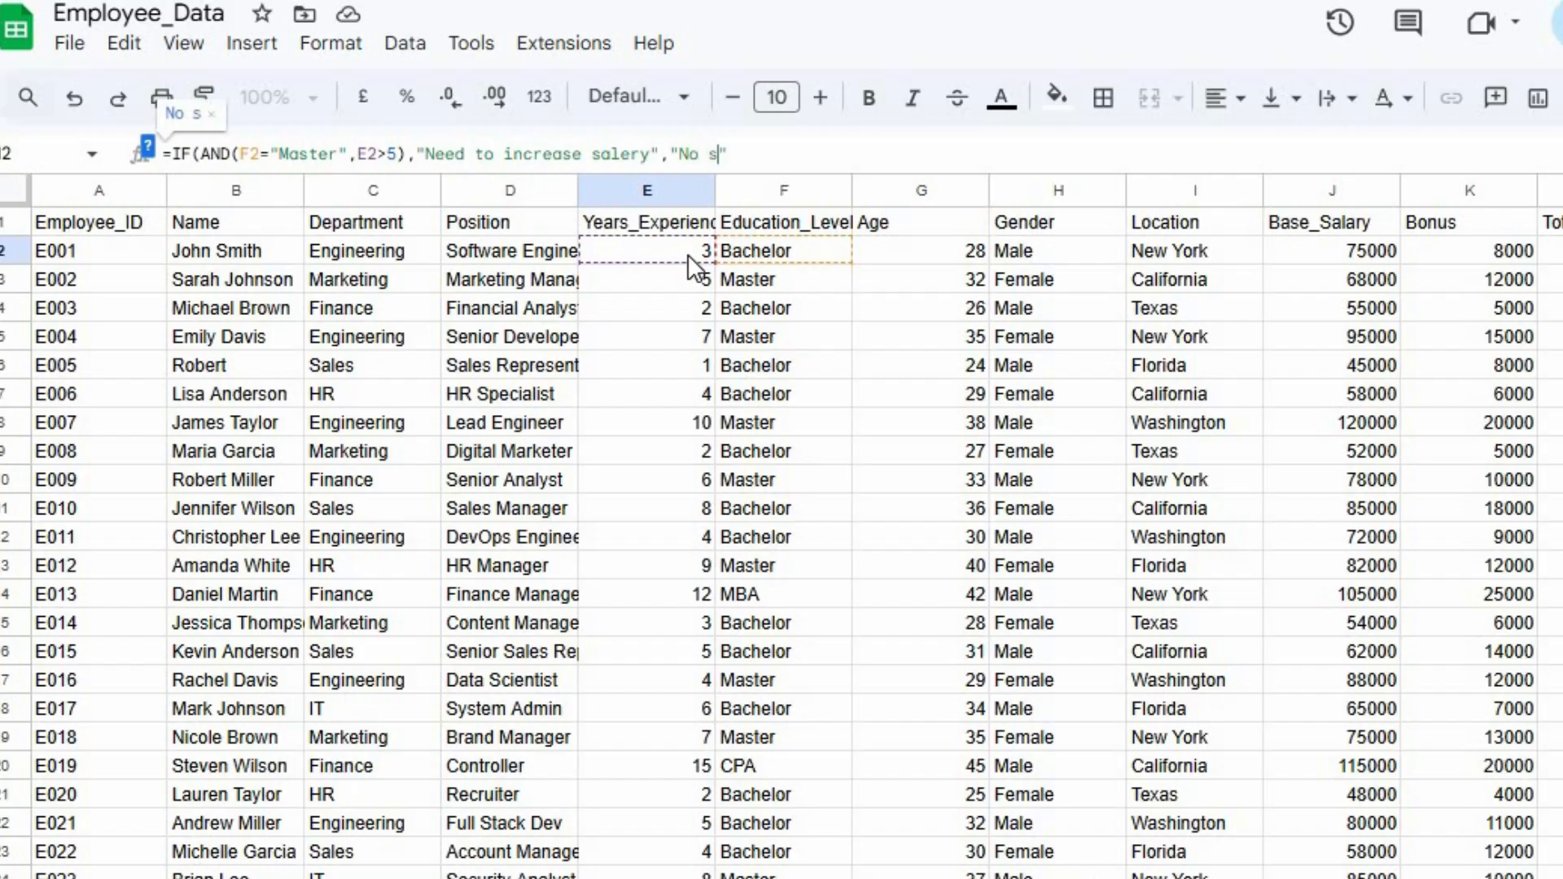
pyautogui.write('ry incr')
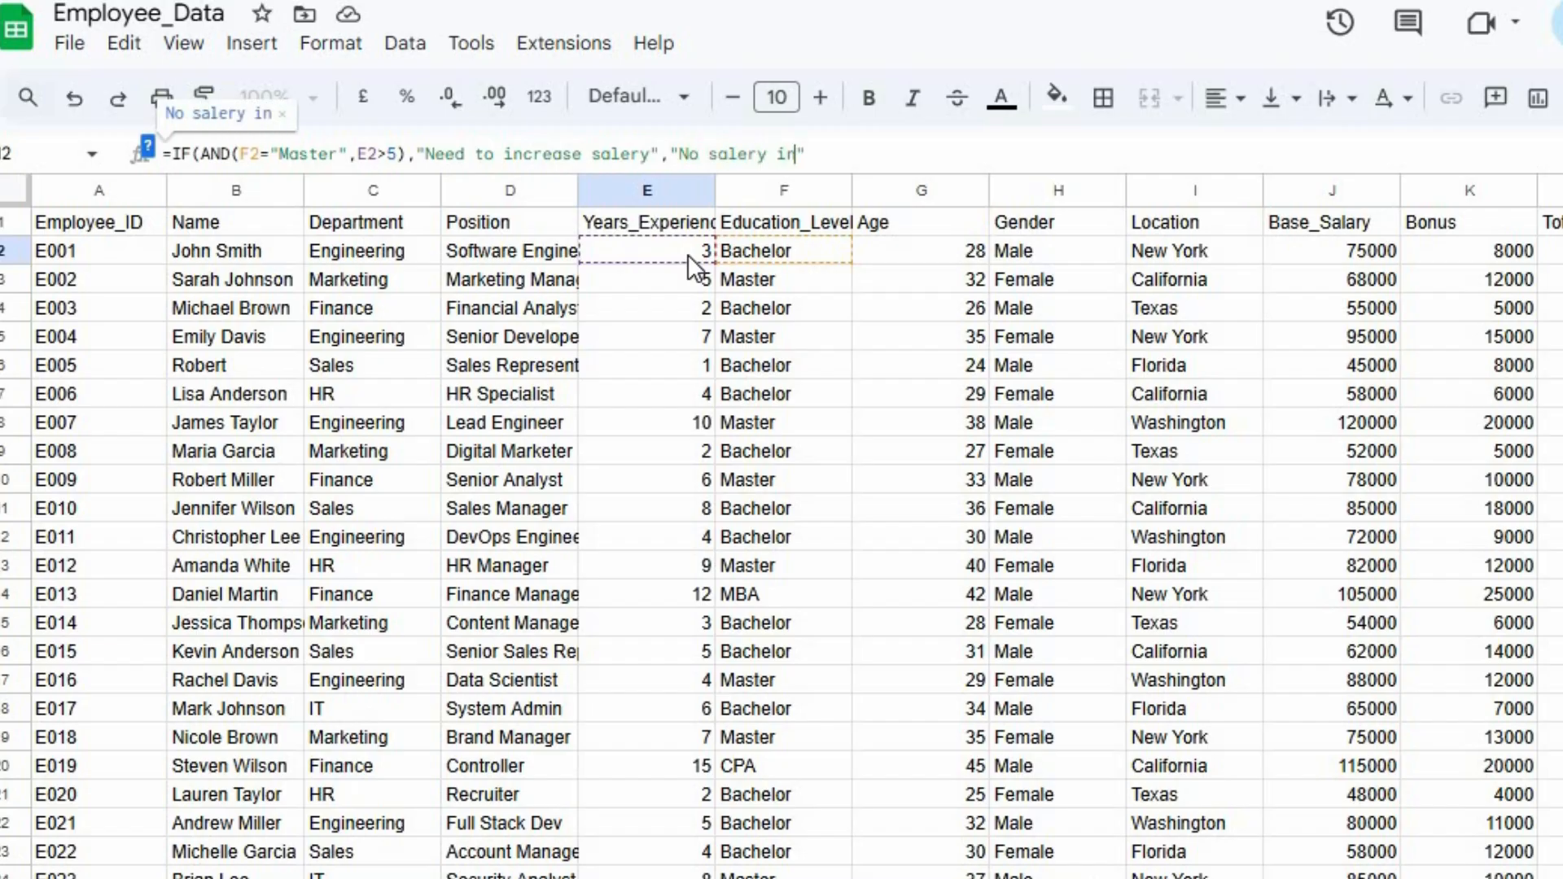
pyautogui.write('eament"')
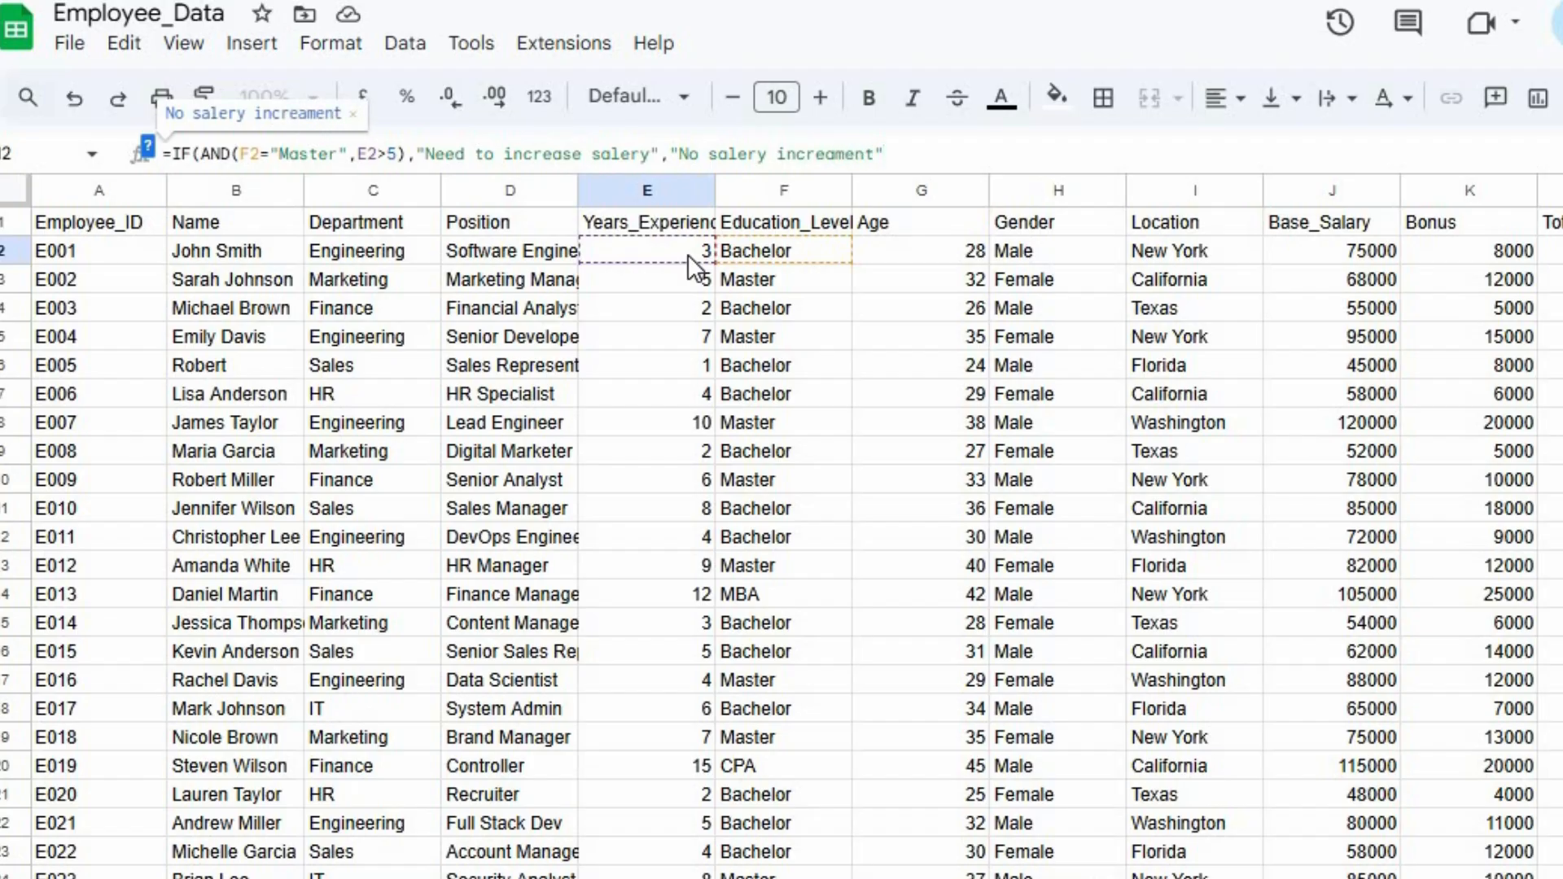
pyautogui.write(')')
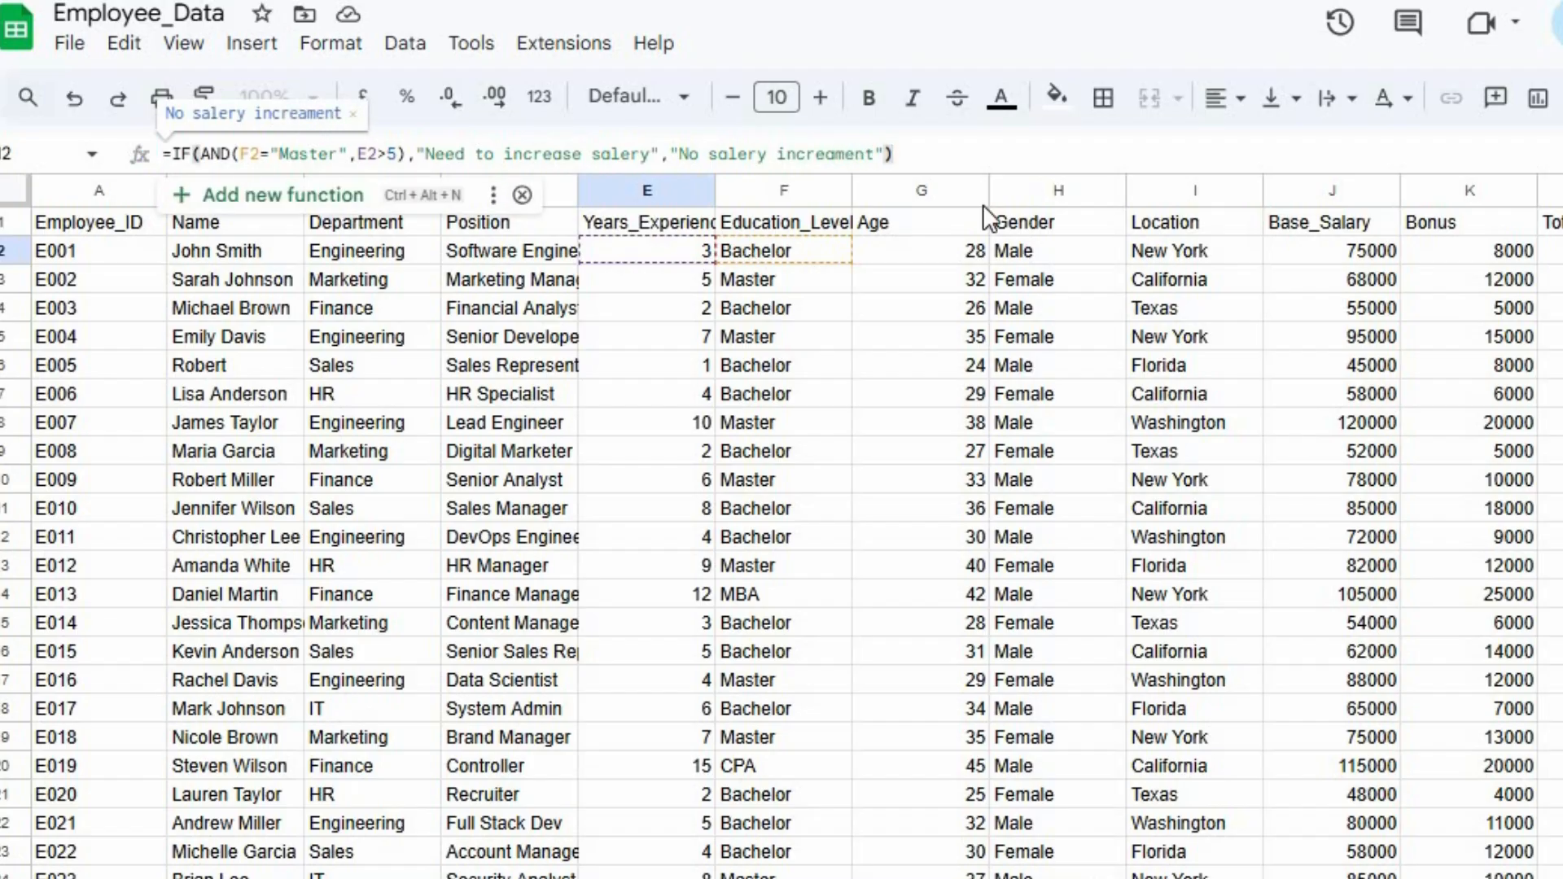
pyautogui.press('Return')
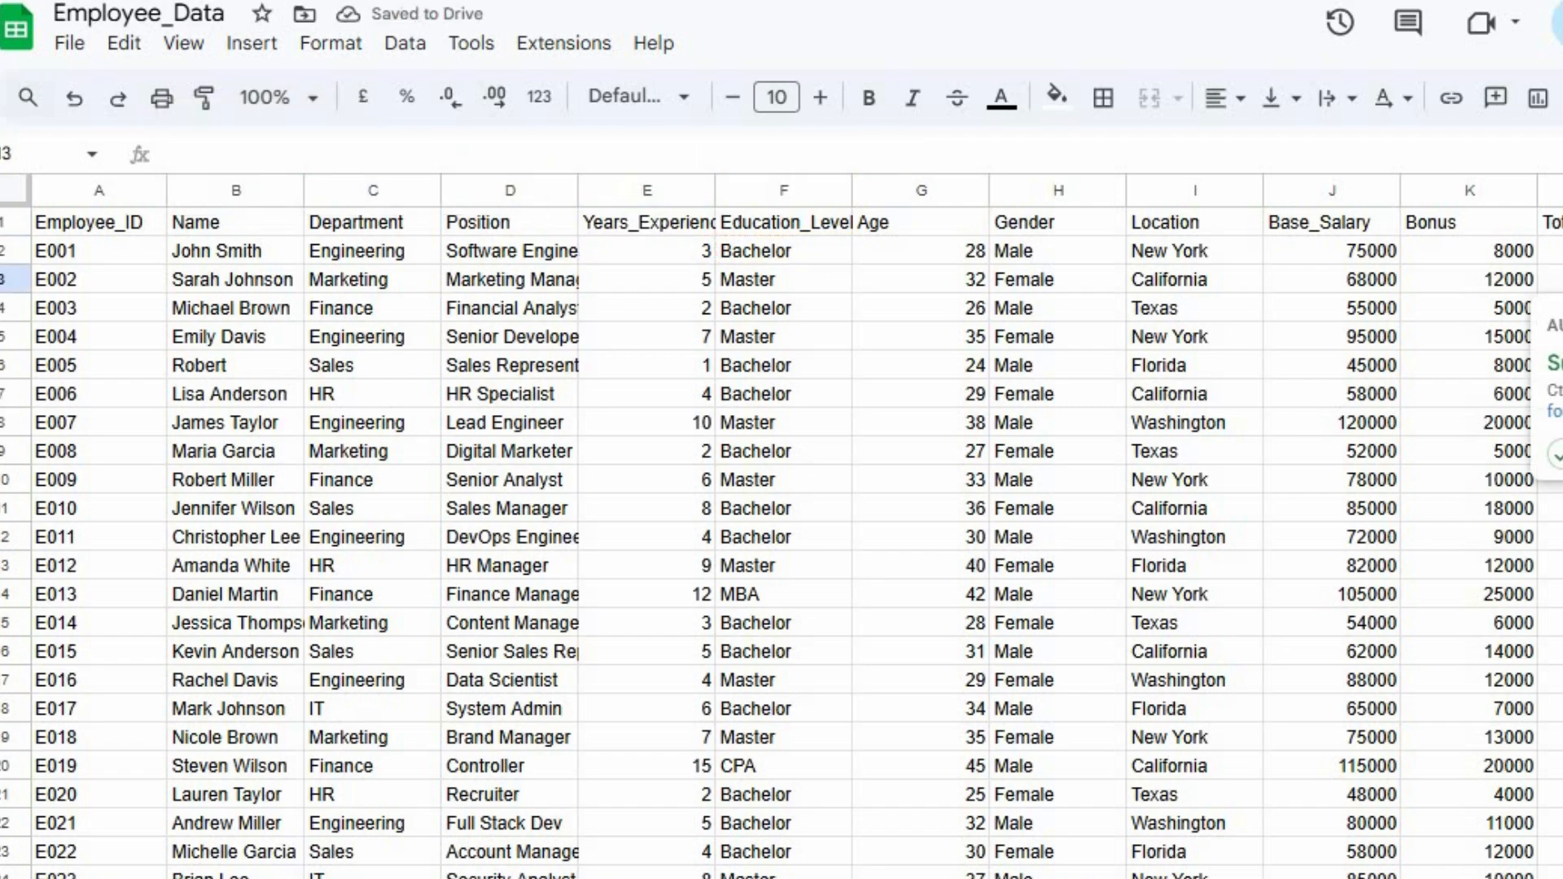
pyautogui.hscroll(4, 1277, 865)
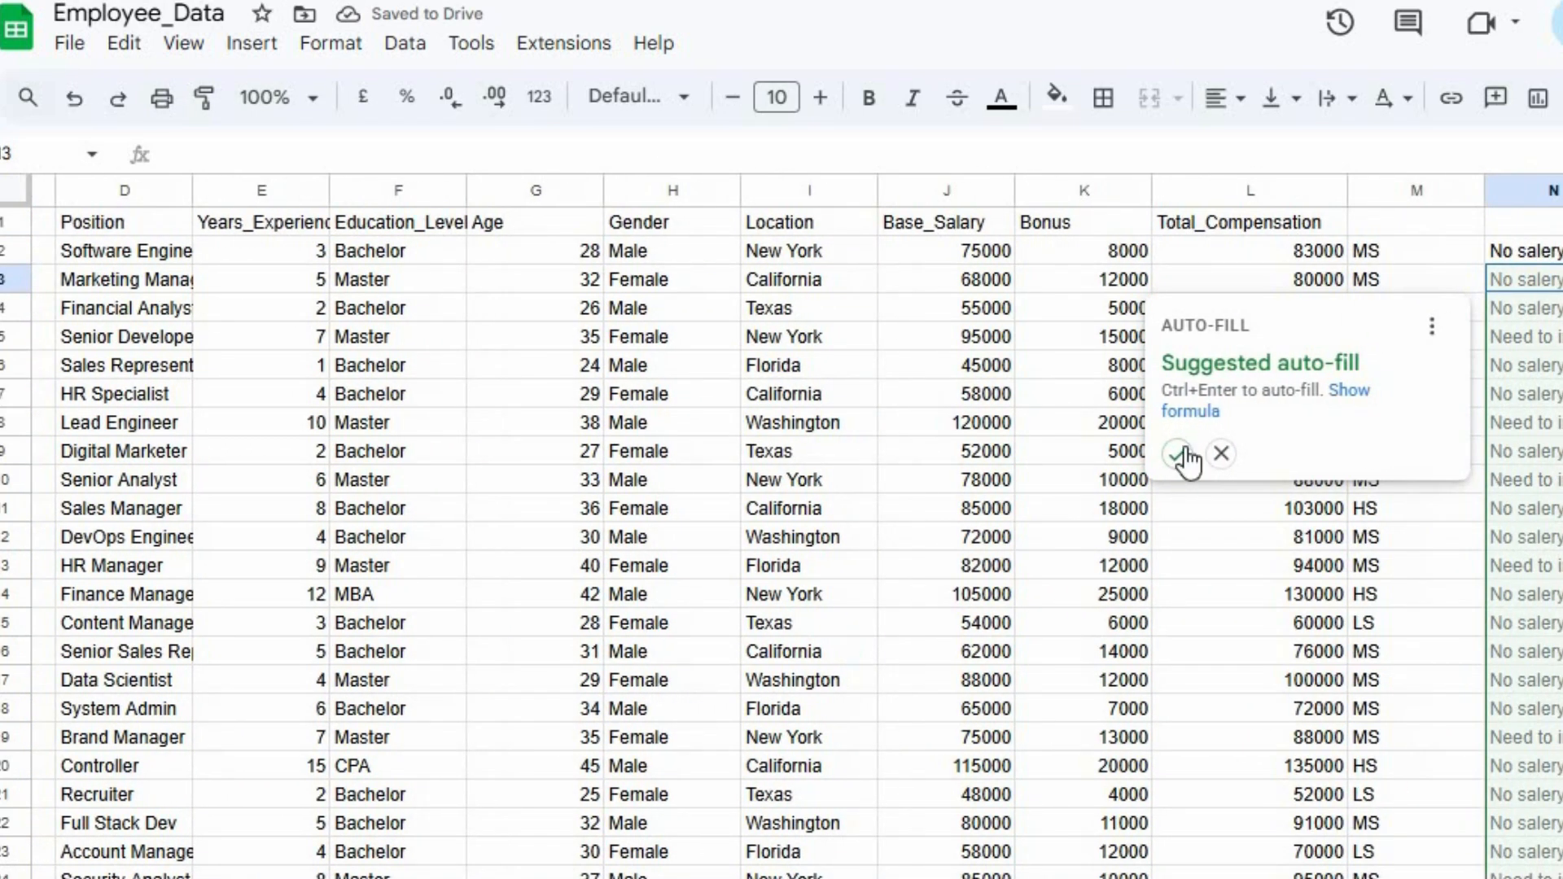
pyautogui.click(1178, 453)
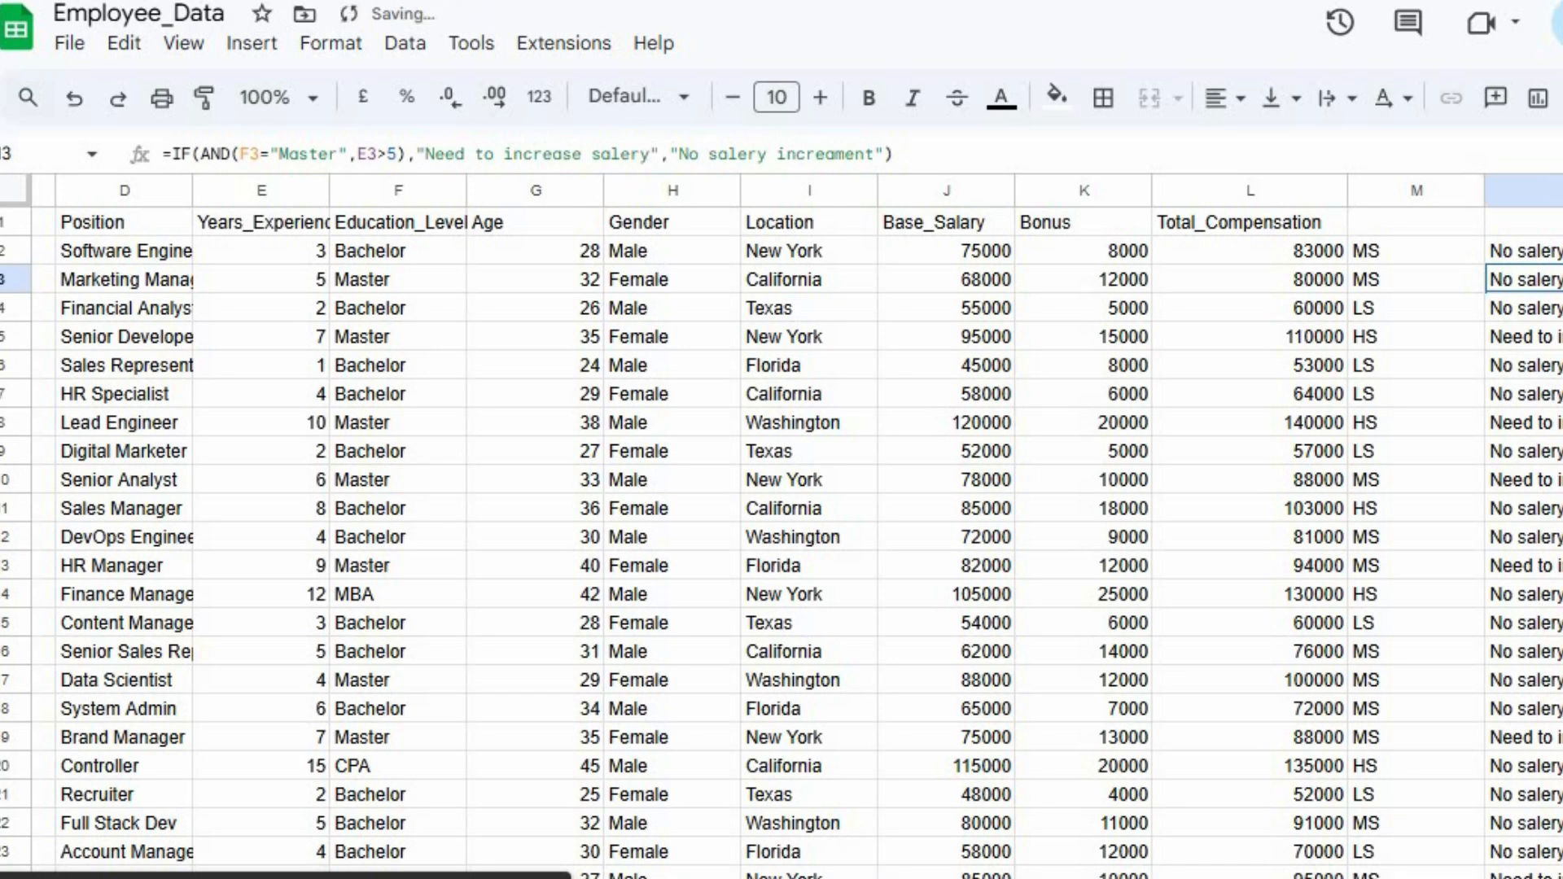
# - Check the row 5 results in columns M and N against that employee's years of experience and education level
pyautogui.click(1423, 427)
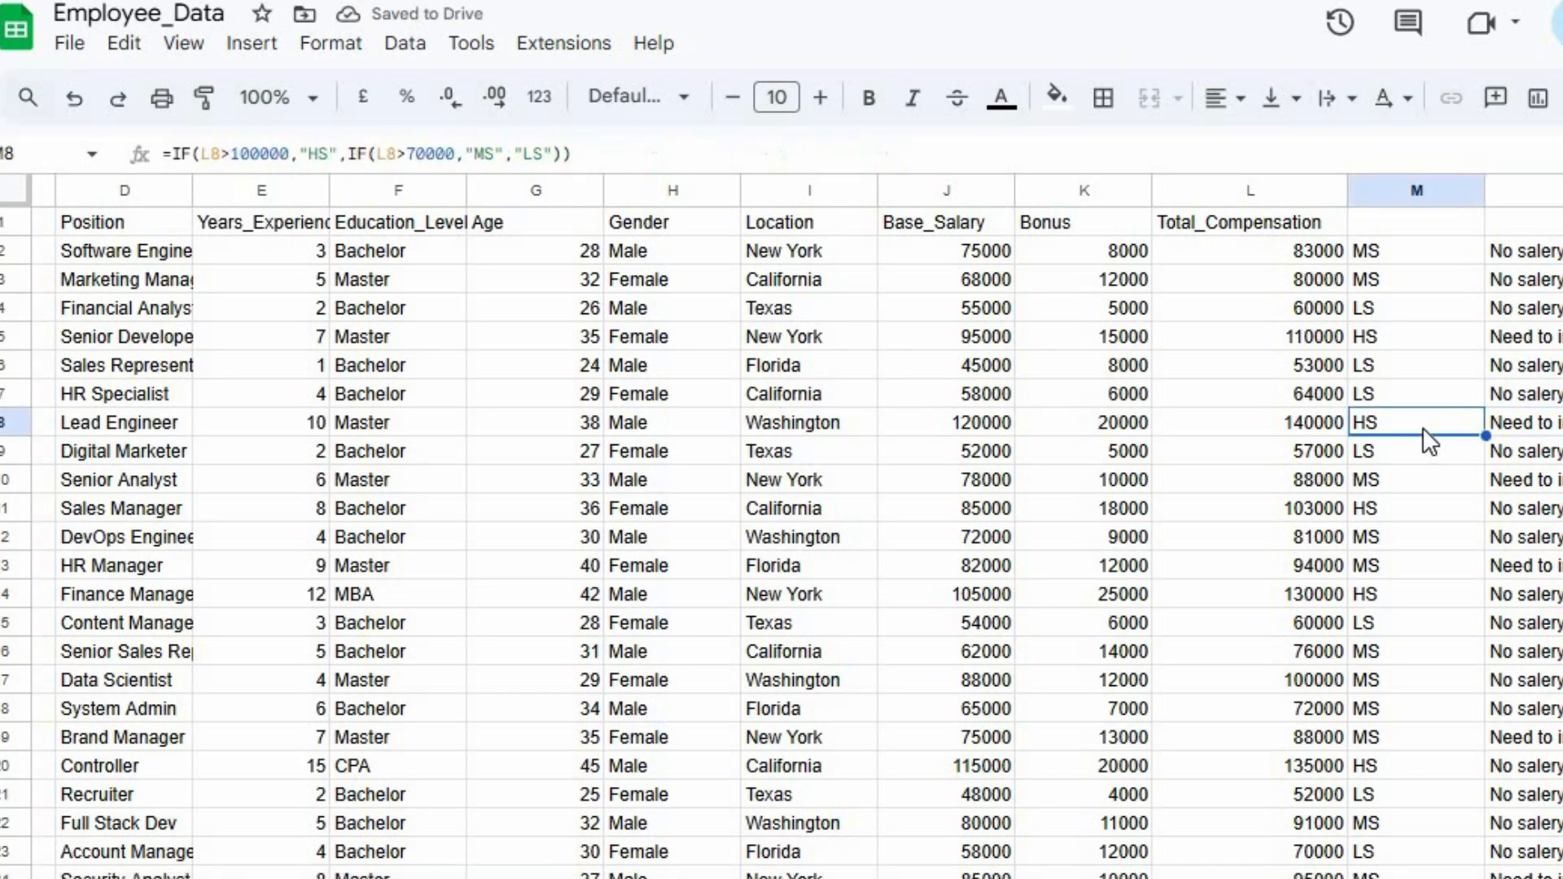
pyautogui.click(1432, 329)
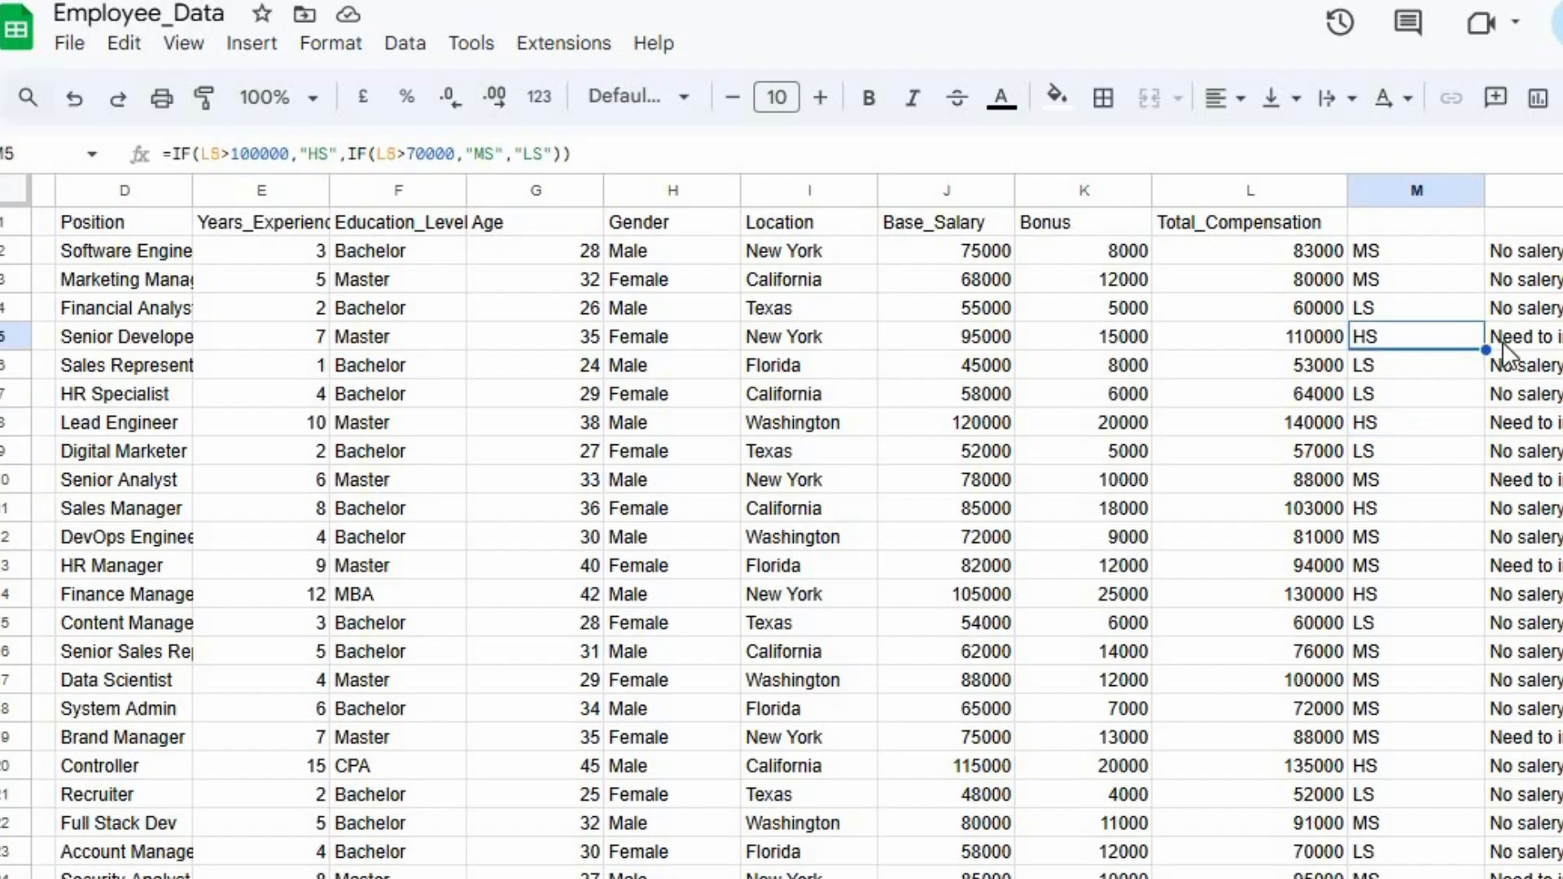
pyautogui.click(1506, 340)
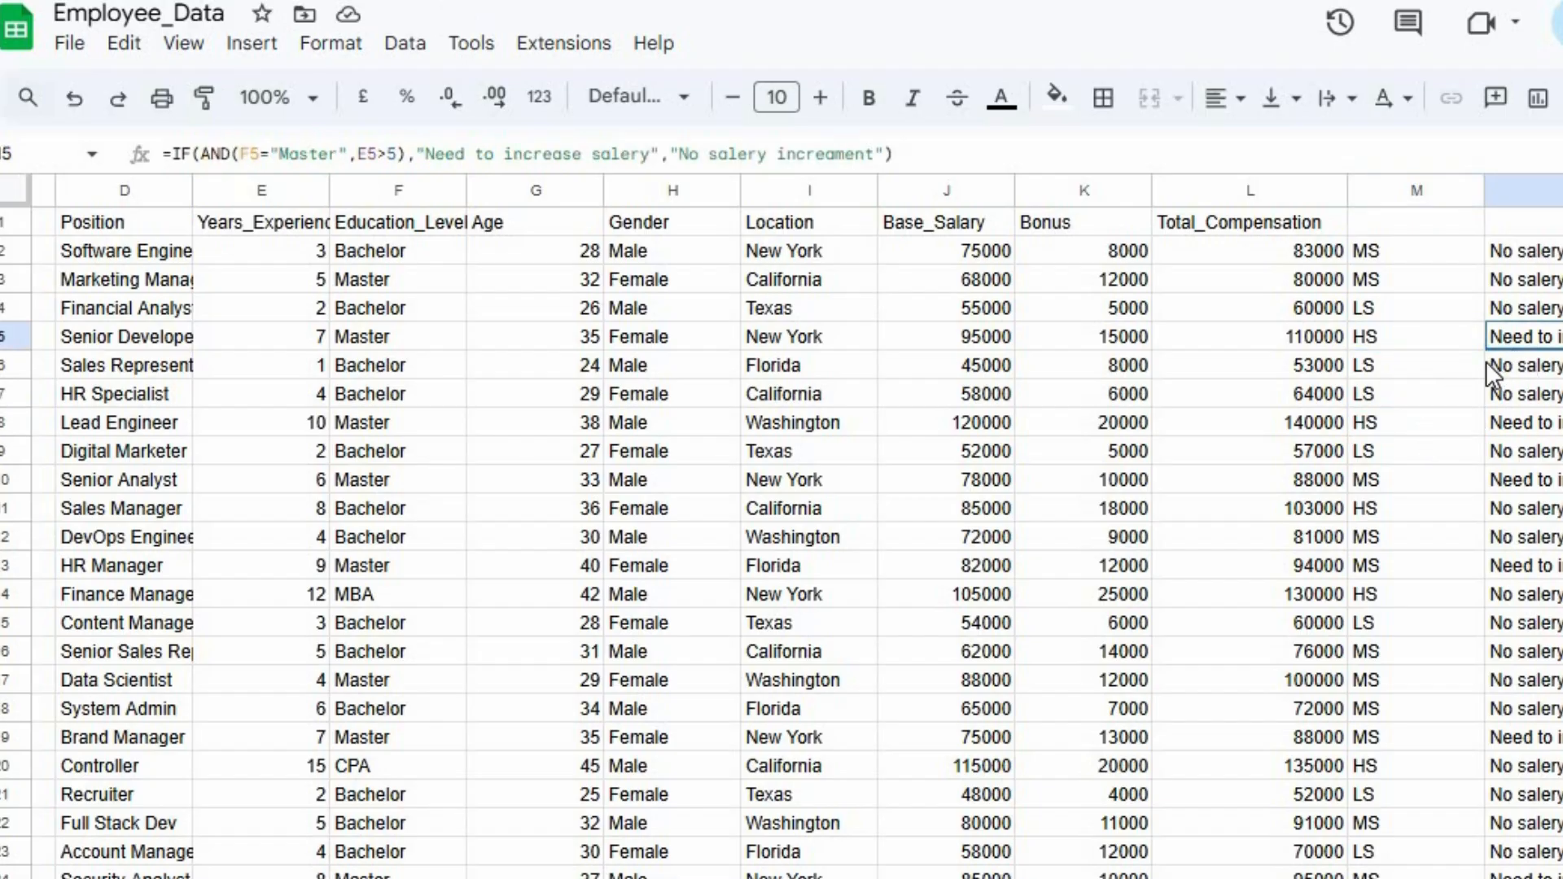
pyautogui.press('Left')
pyautogui.press('Left')
pyautogui.press('Left')
pyautogui.hotkey('ctrl', 'Left')
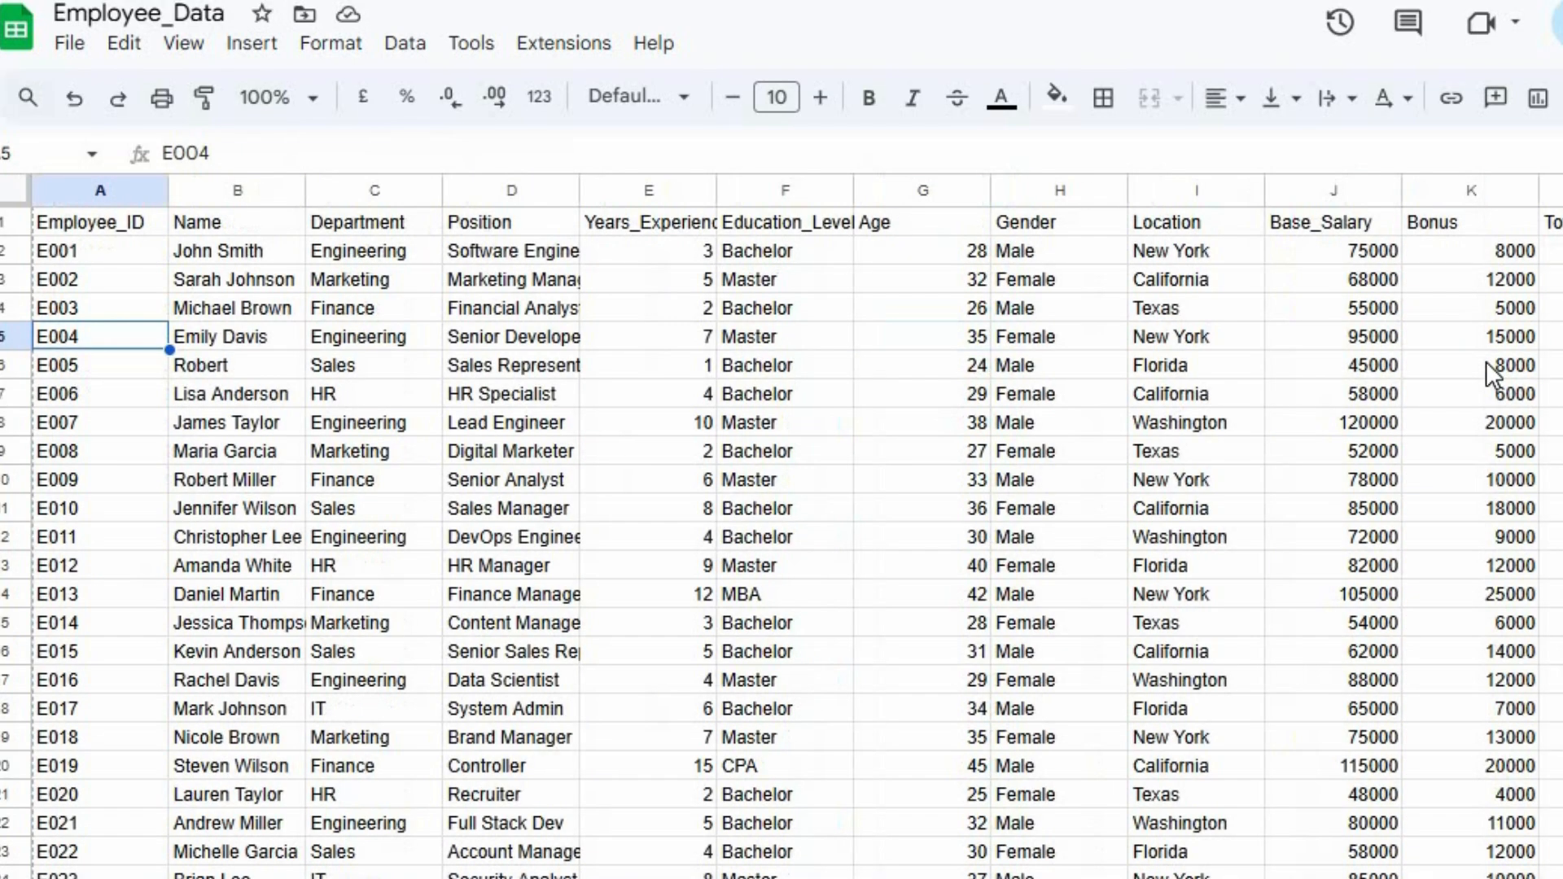
pyautogui.press('Right')
pyautogui.press('Right')
pyautogui.press('Right')
pyautogui.press('Right')
pyautogui.press('Right')
pyautogui.press('Left')
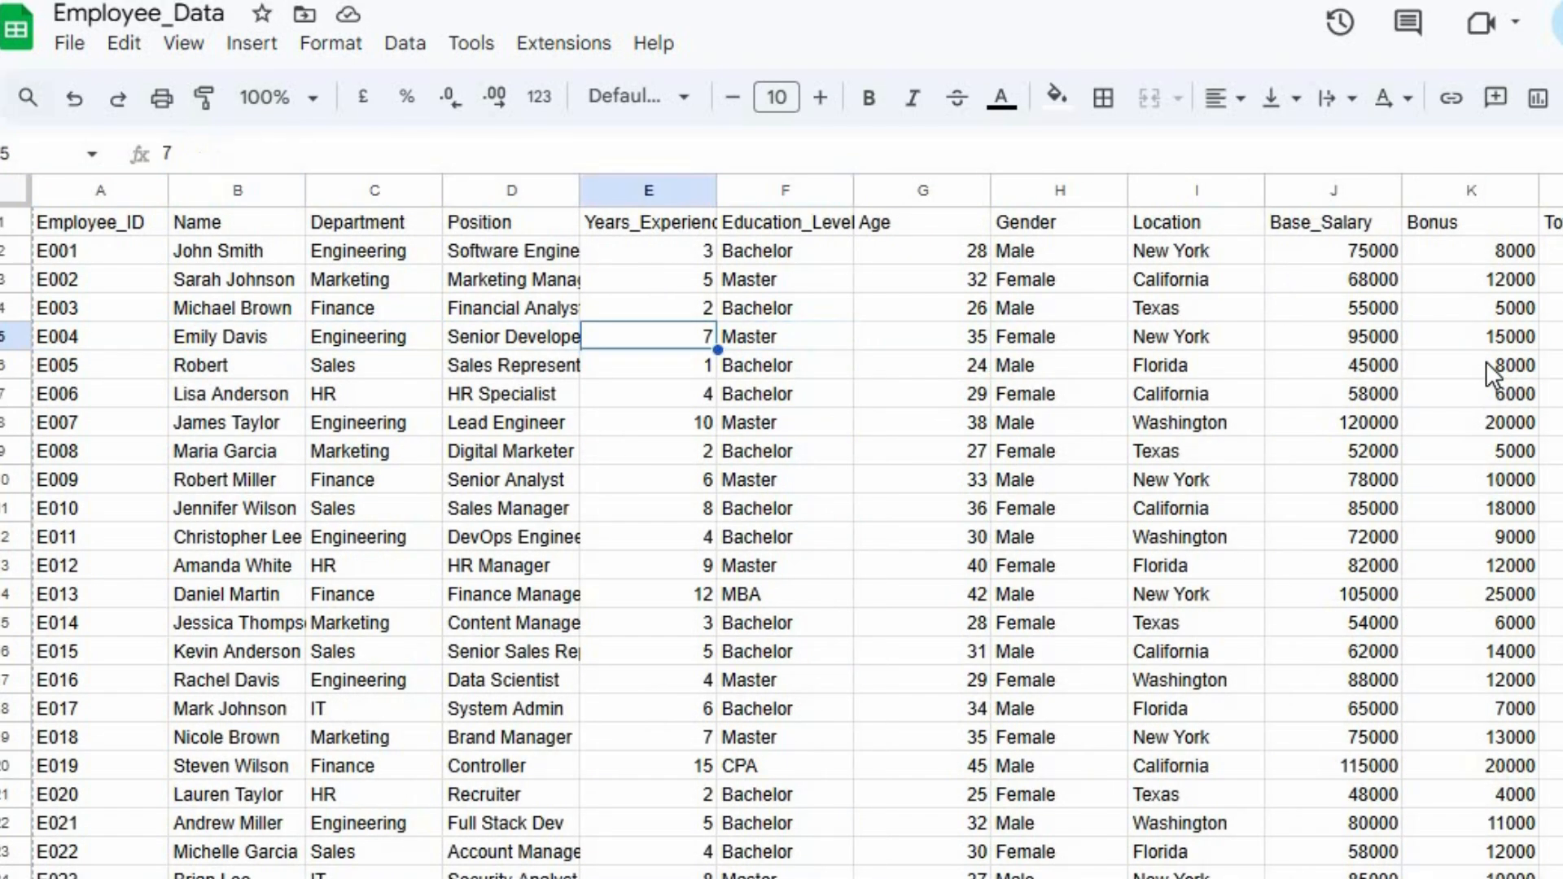
pyautogui.press('Right')
pyautogui.press('Right')
pyautogui.press('Right')
pyautogui.press('Right')
pyautogui.press('Right')
pyautogui.press('Right')
pyautogui.press('Right')
pyautogui.press('Right')
pyautogui.press('Right')
pyautogui.press('Right')
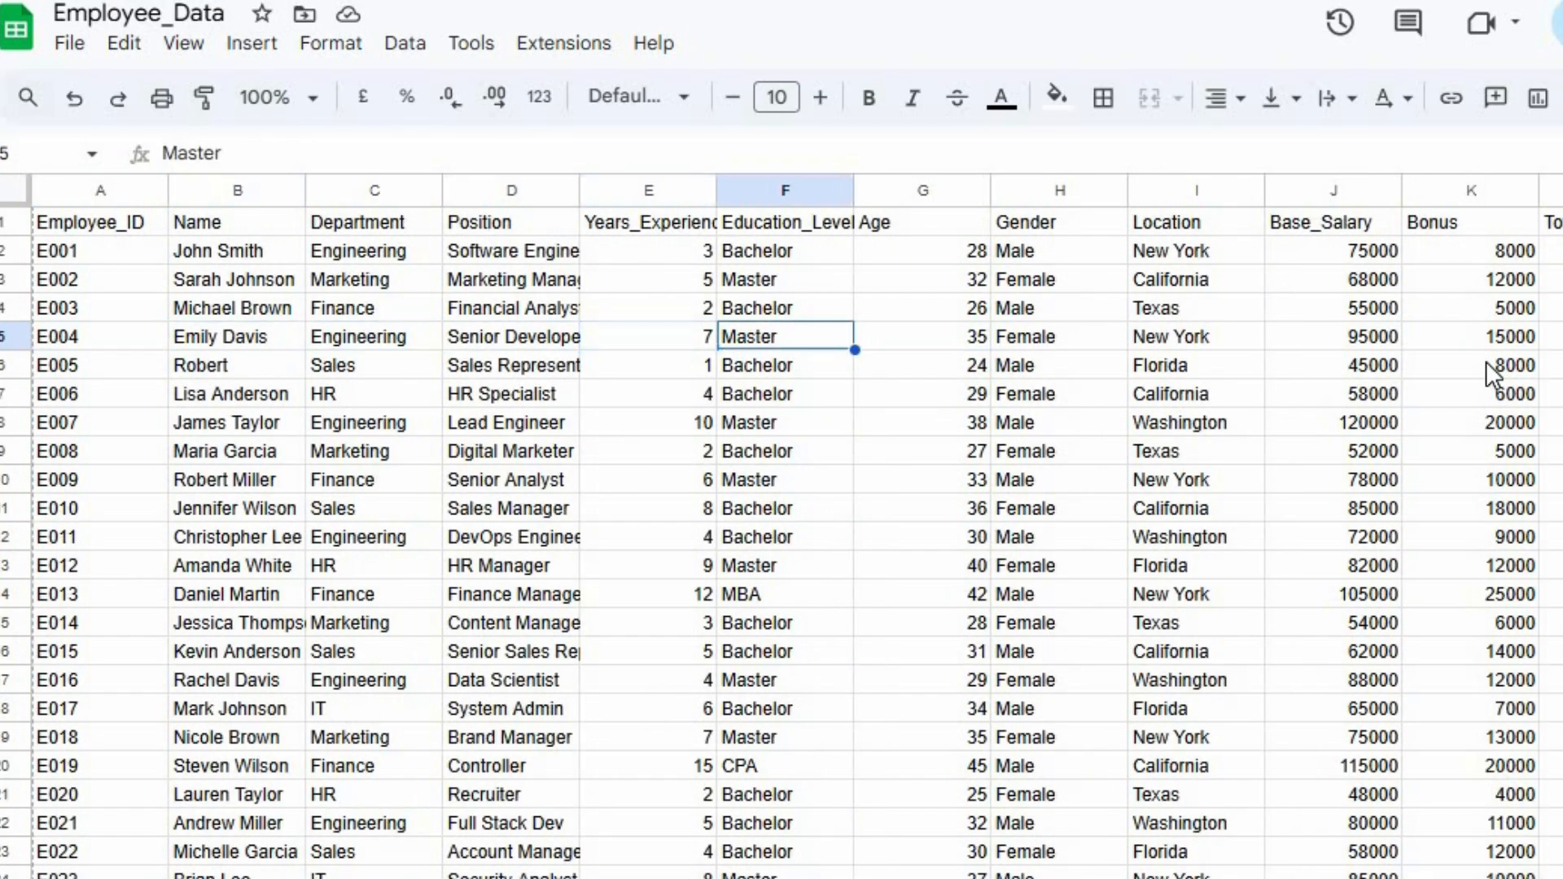
pyautogui.press('Left')
pyautogui.press('Left')
pyautogui.press('Left')
pyautogui.press('Left')
pyautogui.press('Left')
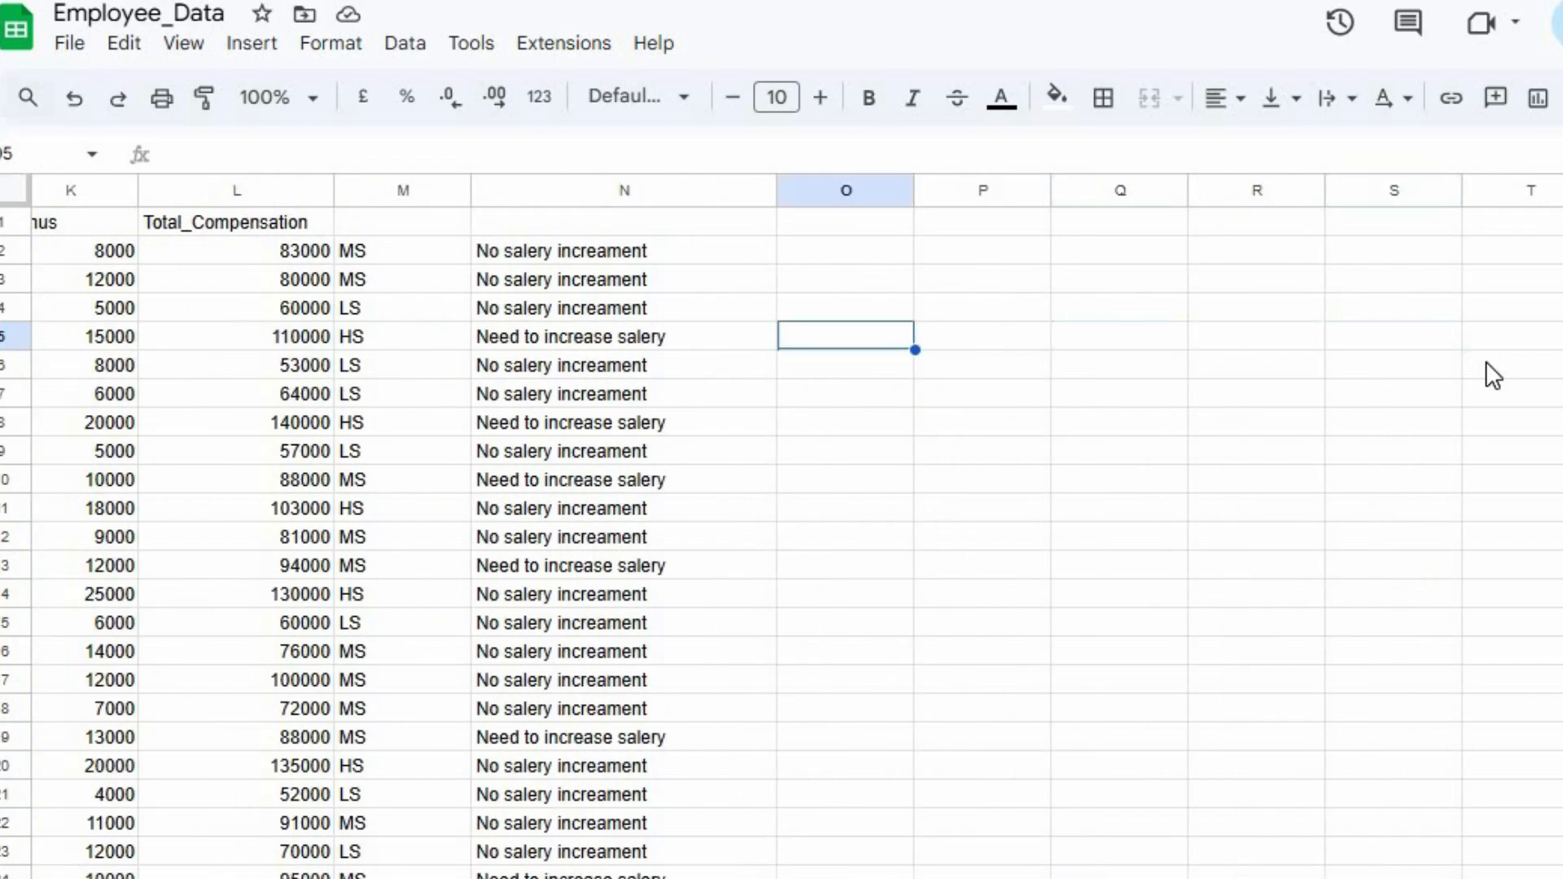
pyautogui.press('Right')
pyautogui.press('Right')
pyautogui.press('Right')
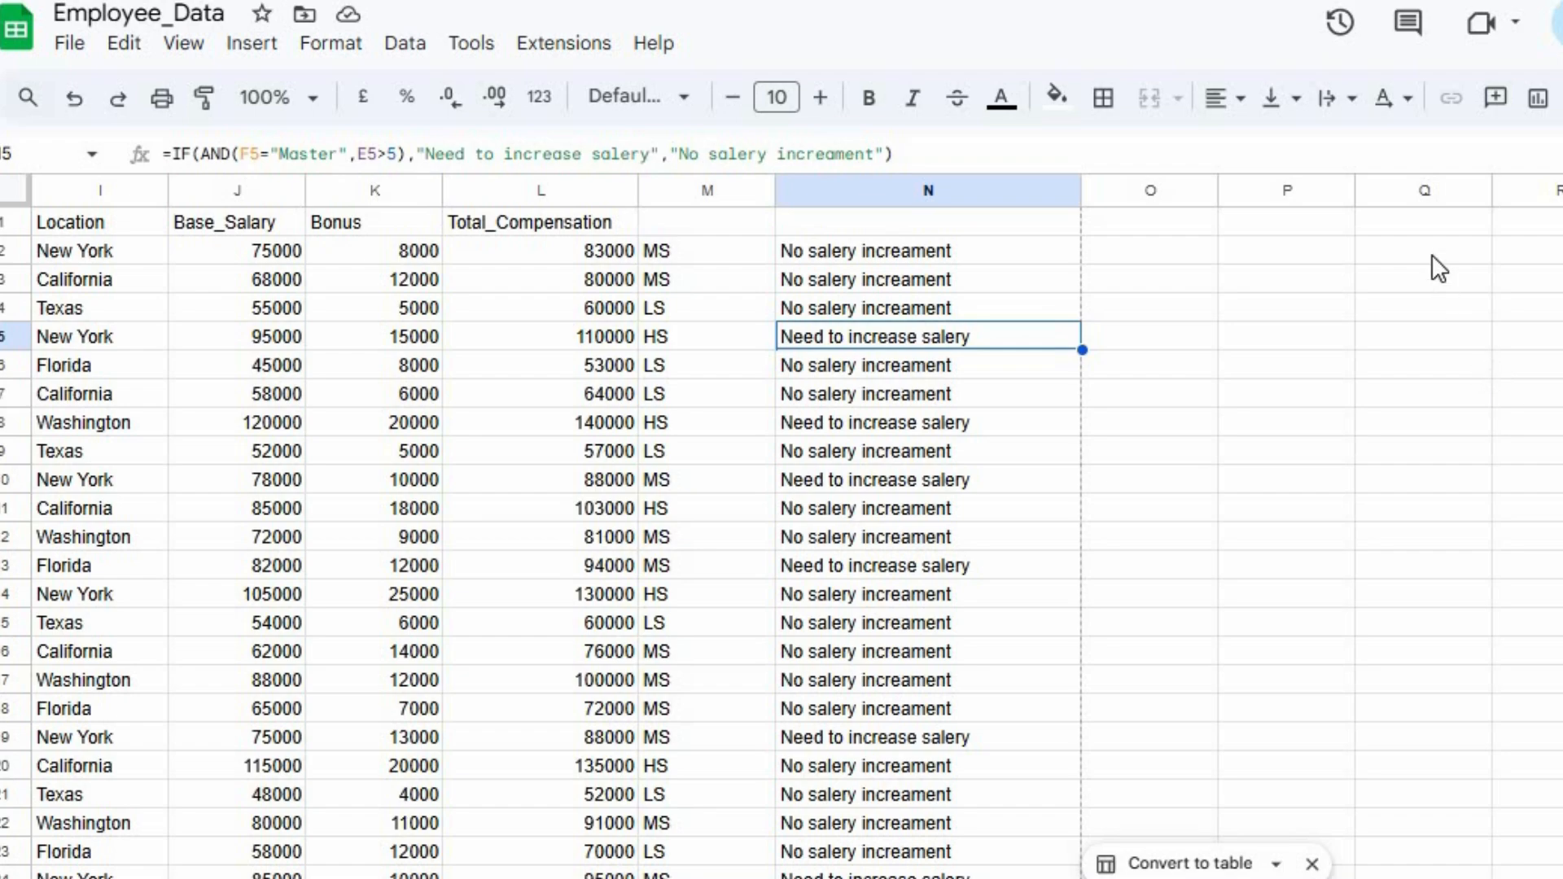
# - Replace the AND function with OR in the N2 formula
pyautogui.click(1032, 247)
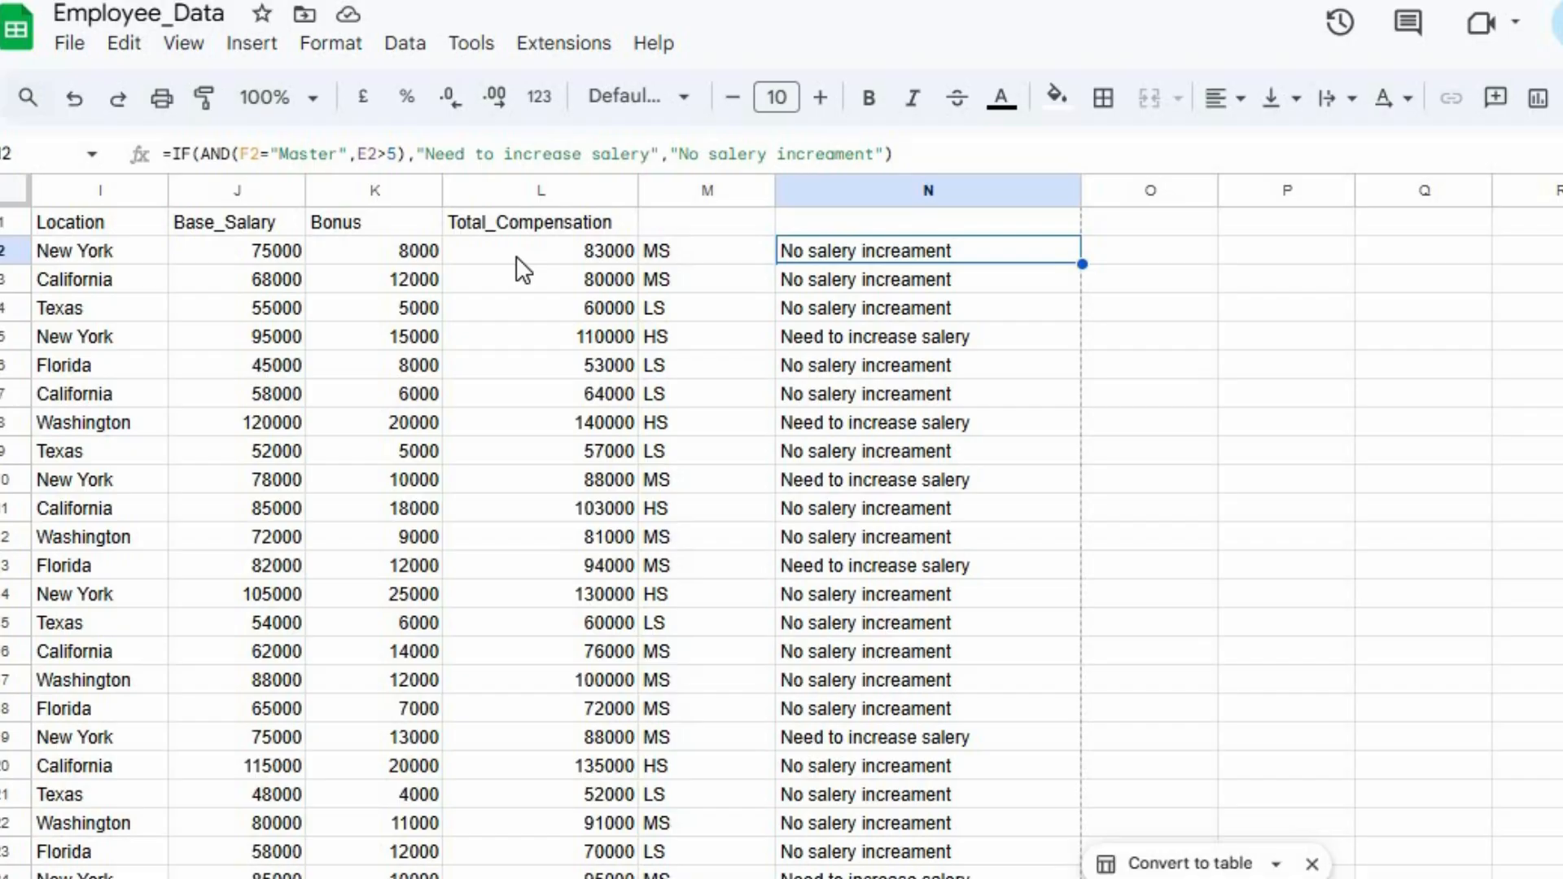
pyautogui.click(237, 154)
pyautogui.doubleClick(214, 153)
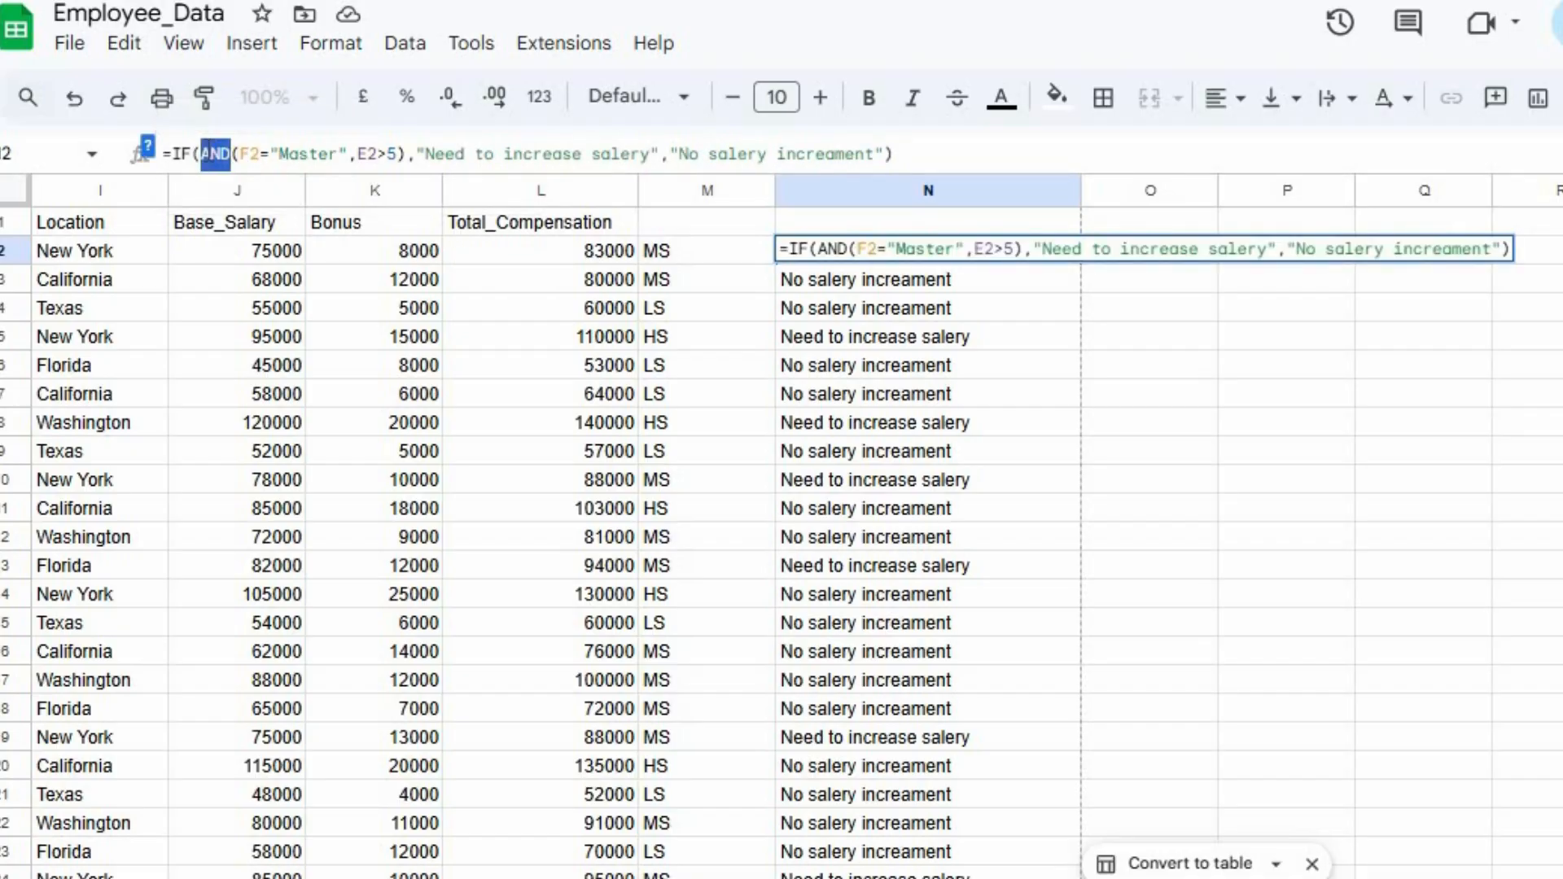
pyautogui.write('or')
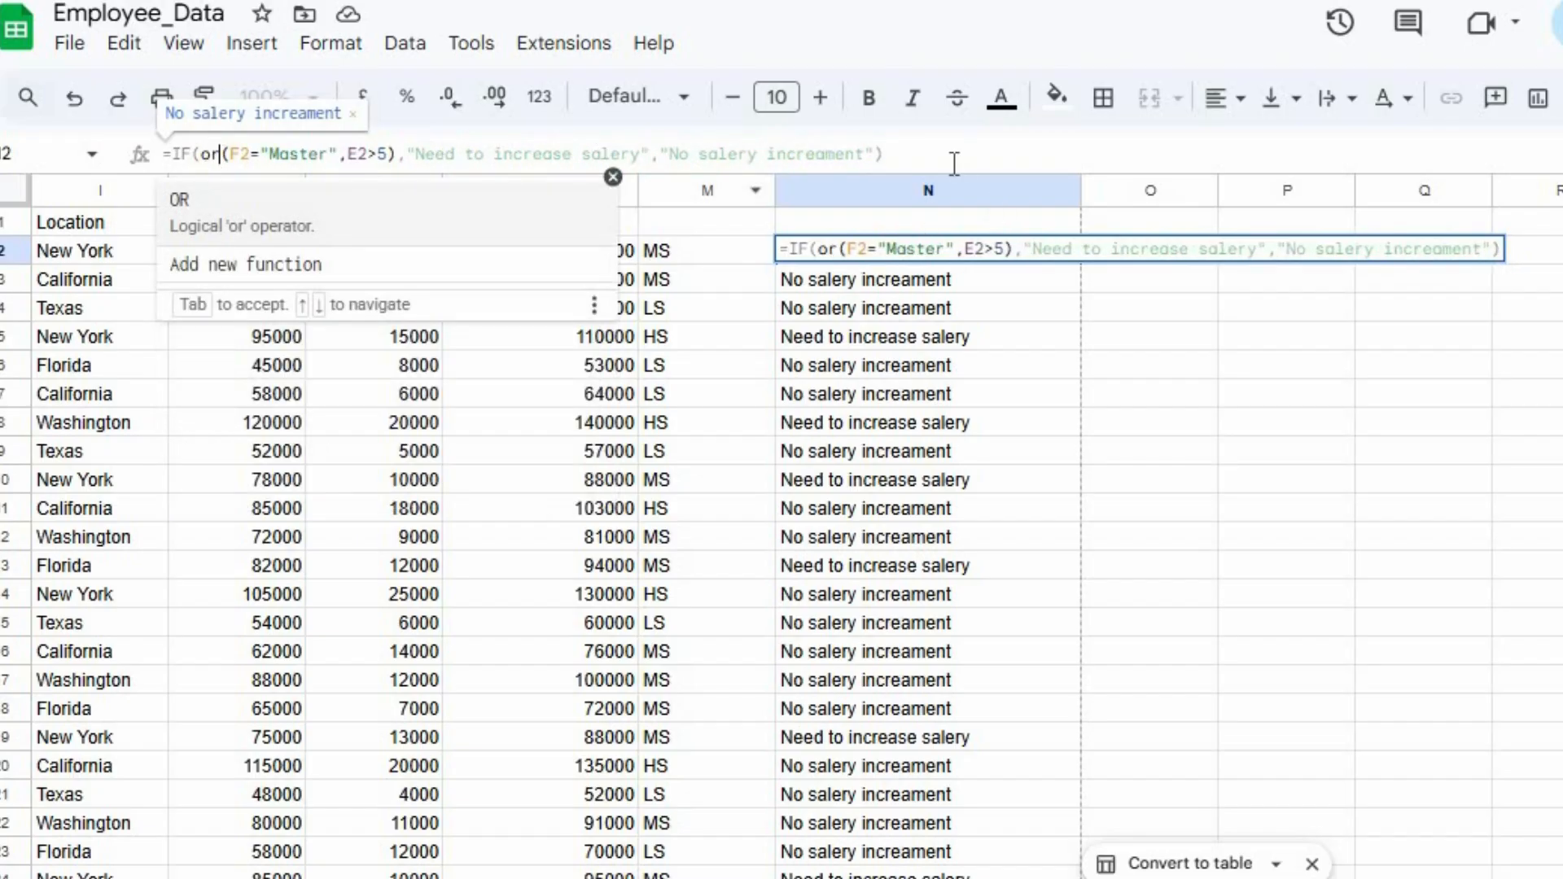
pyautogui.click(951, 163)
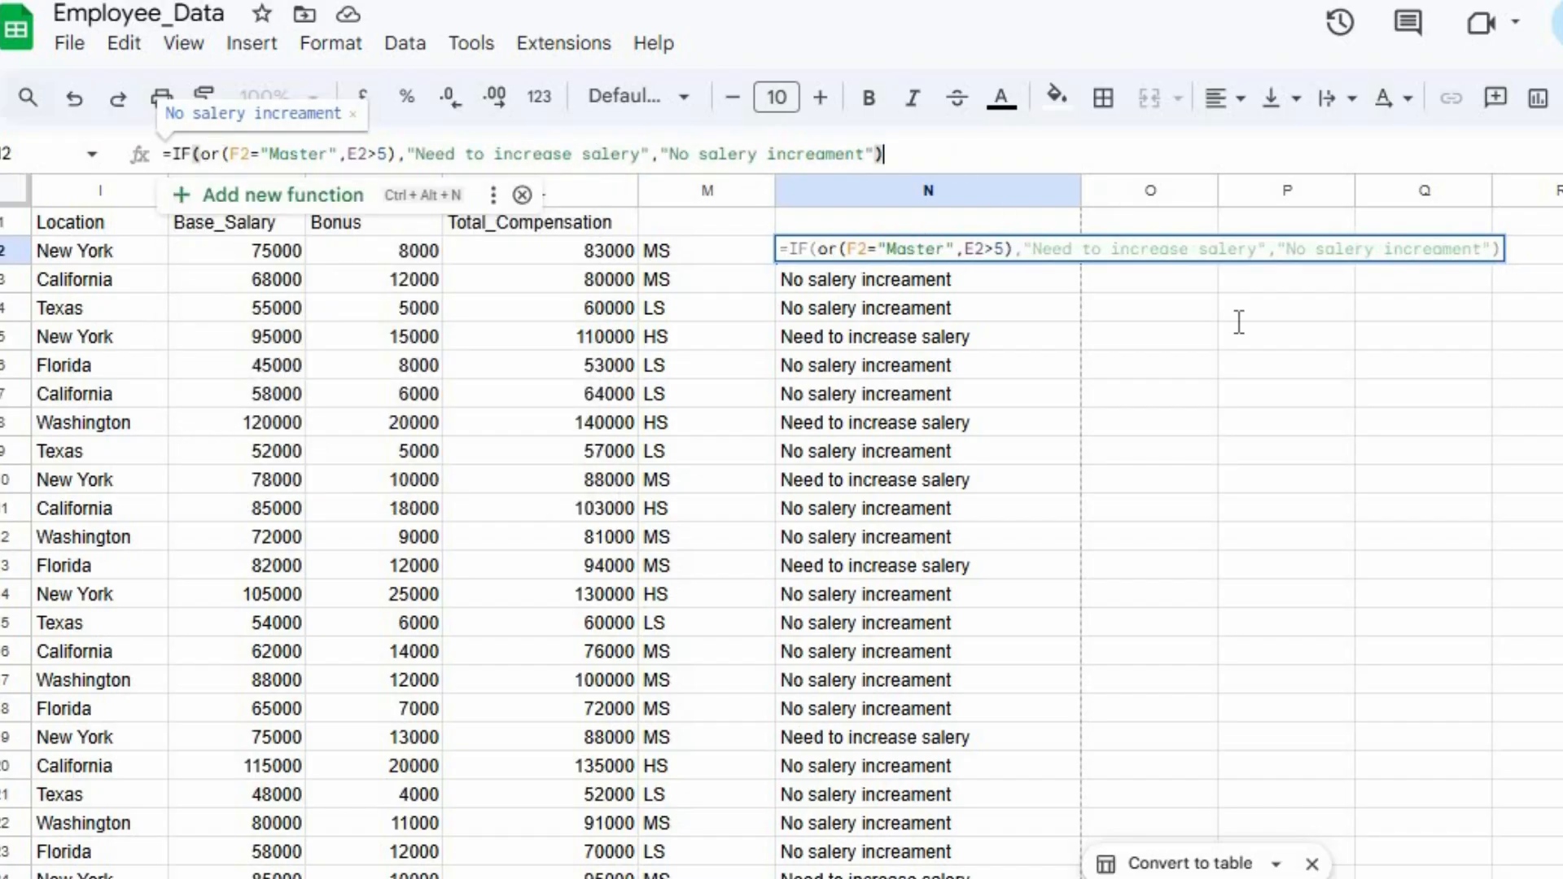
pyautogui.press('Return')
# - Copy the full OR-based IF formula from N2 and paste it into cell O2
pyautogui.click(1047, 259)
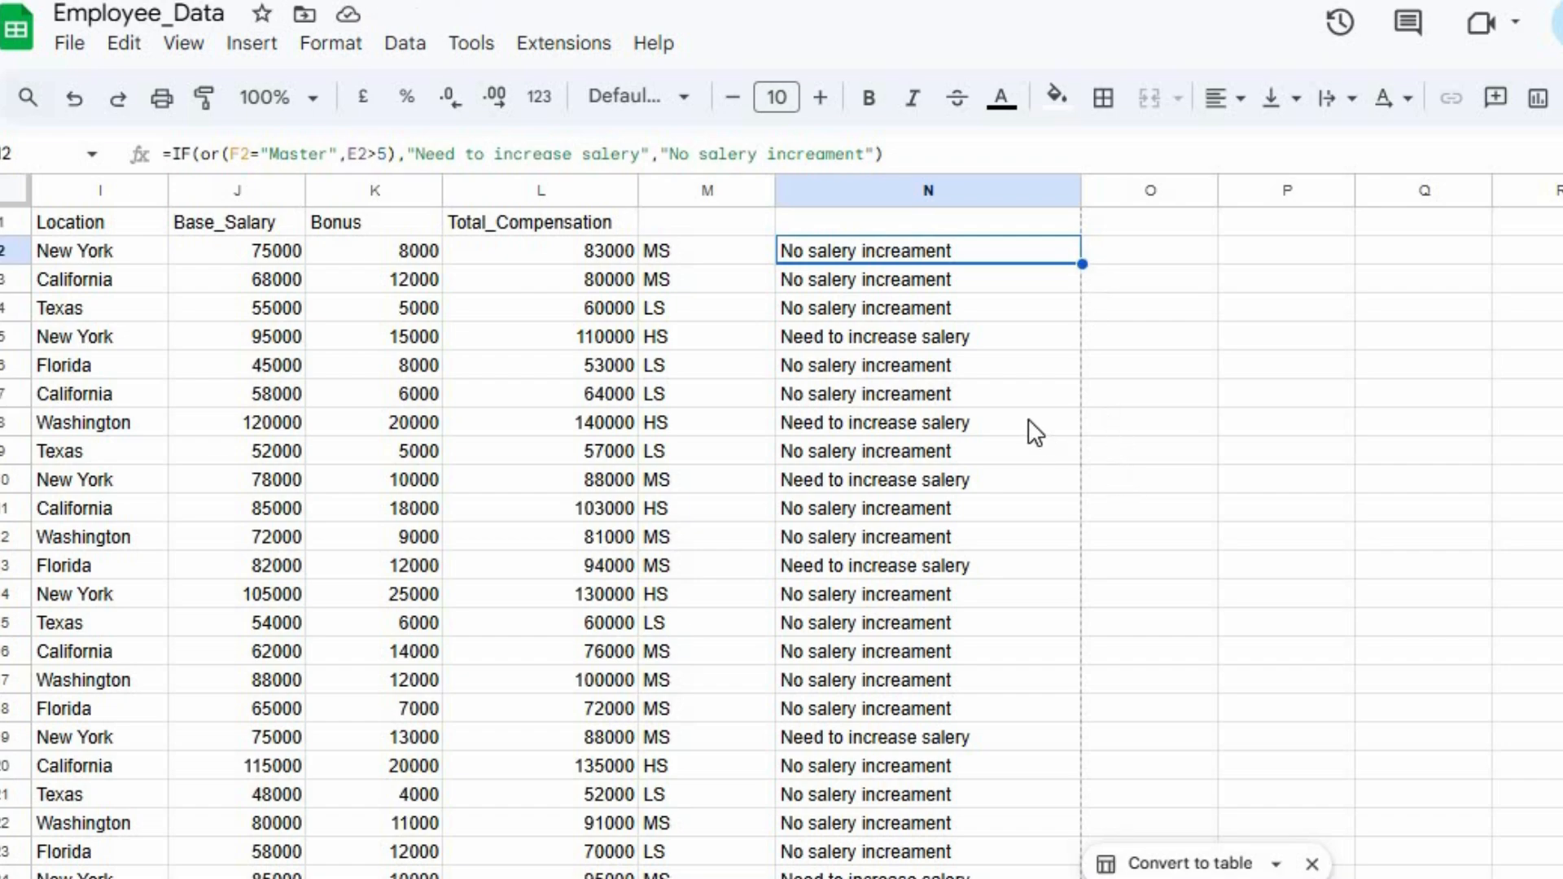
pyautogui.click(1013, 293)
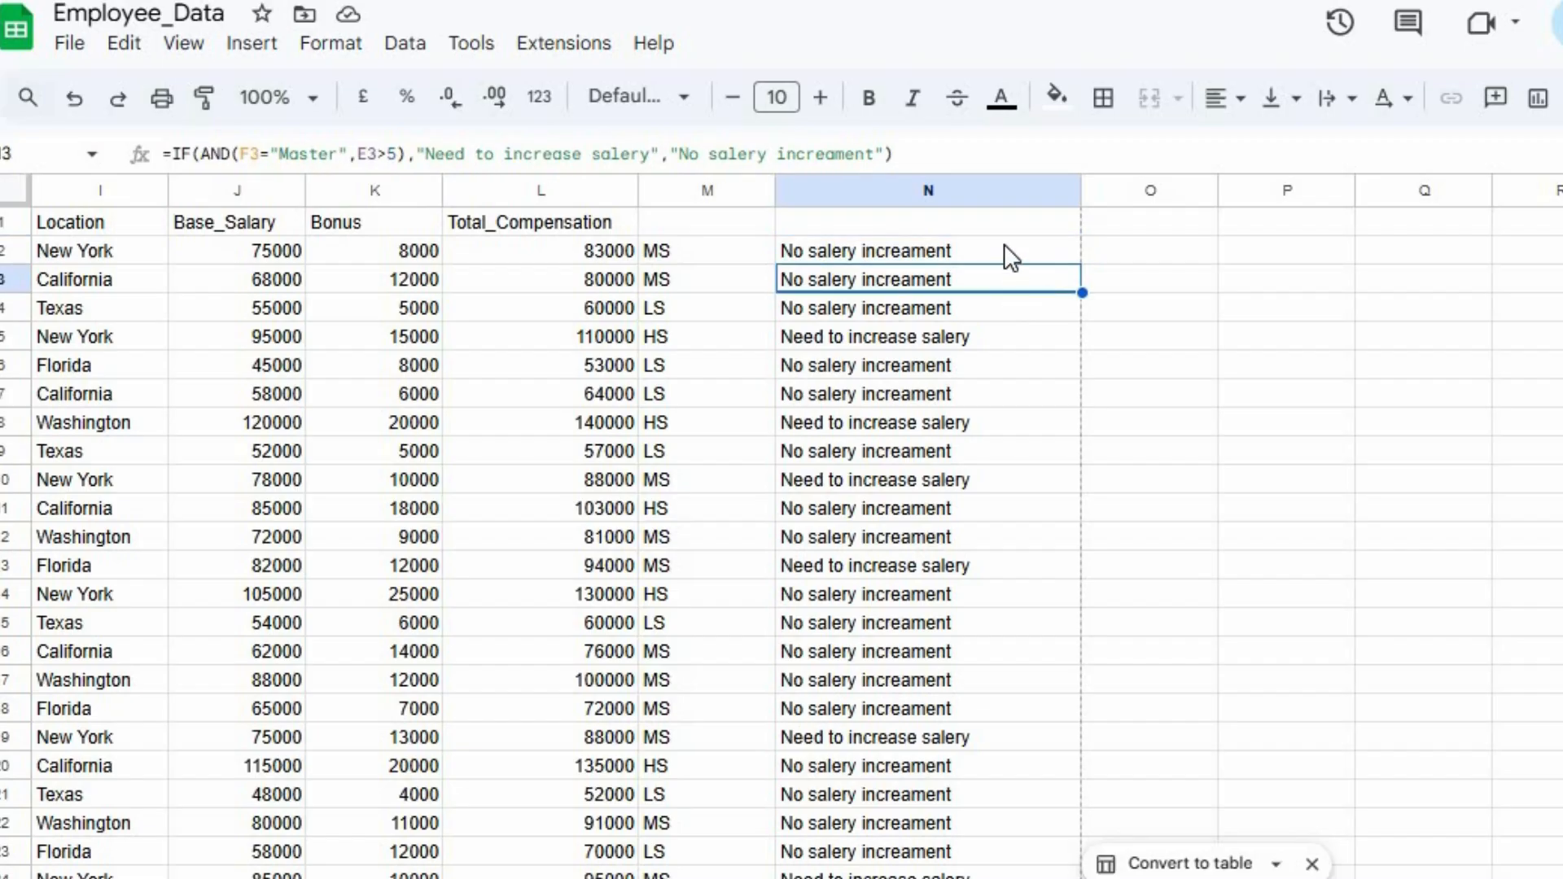
pyautogui.click(1004, 243)
pyautogui.click(925, 159)
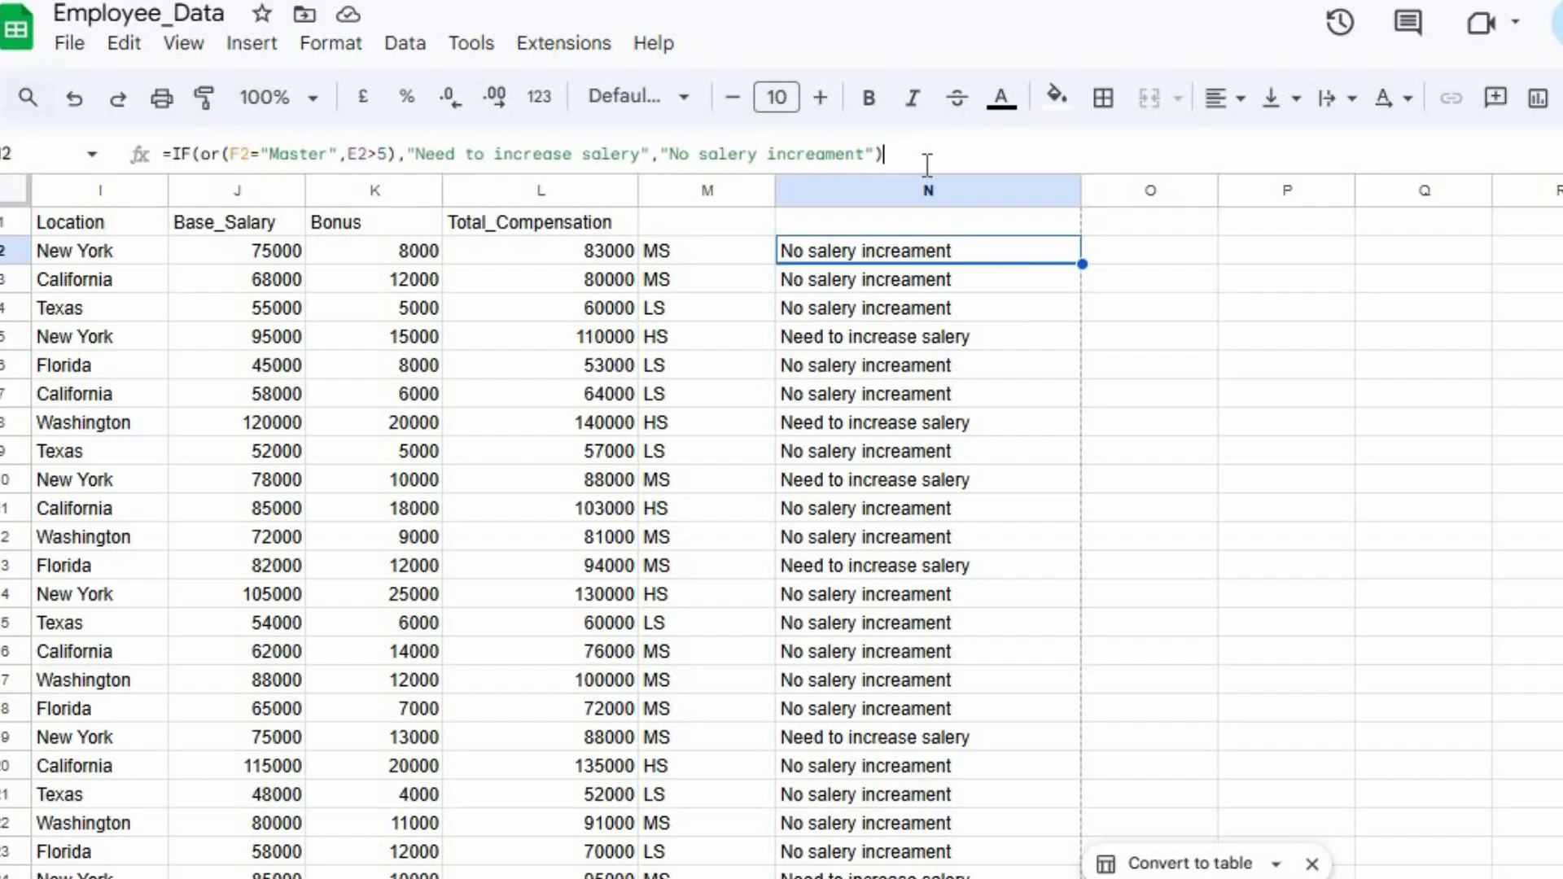
pyautogui.hotkey('ctrl', 'a')
pyautogui.hotkey('ctrl', 'c')
pyautogui.click(1153, 366)
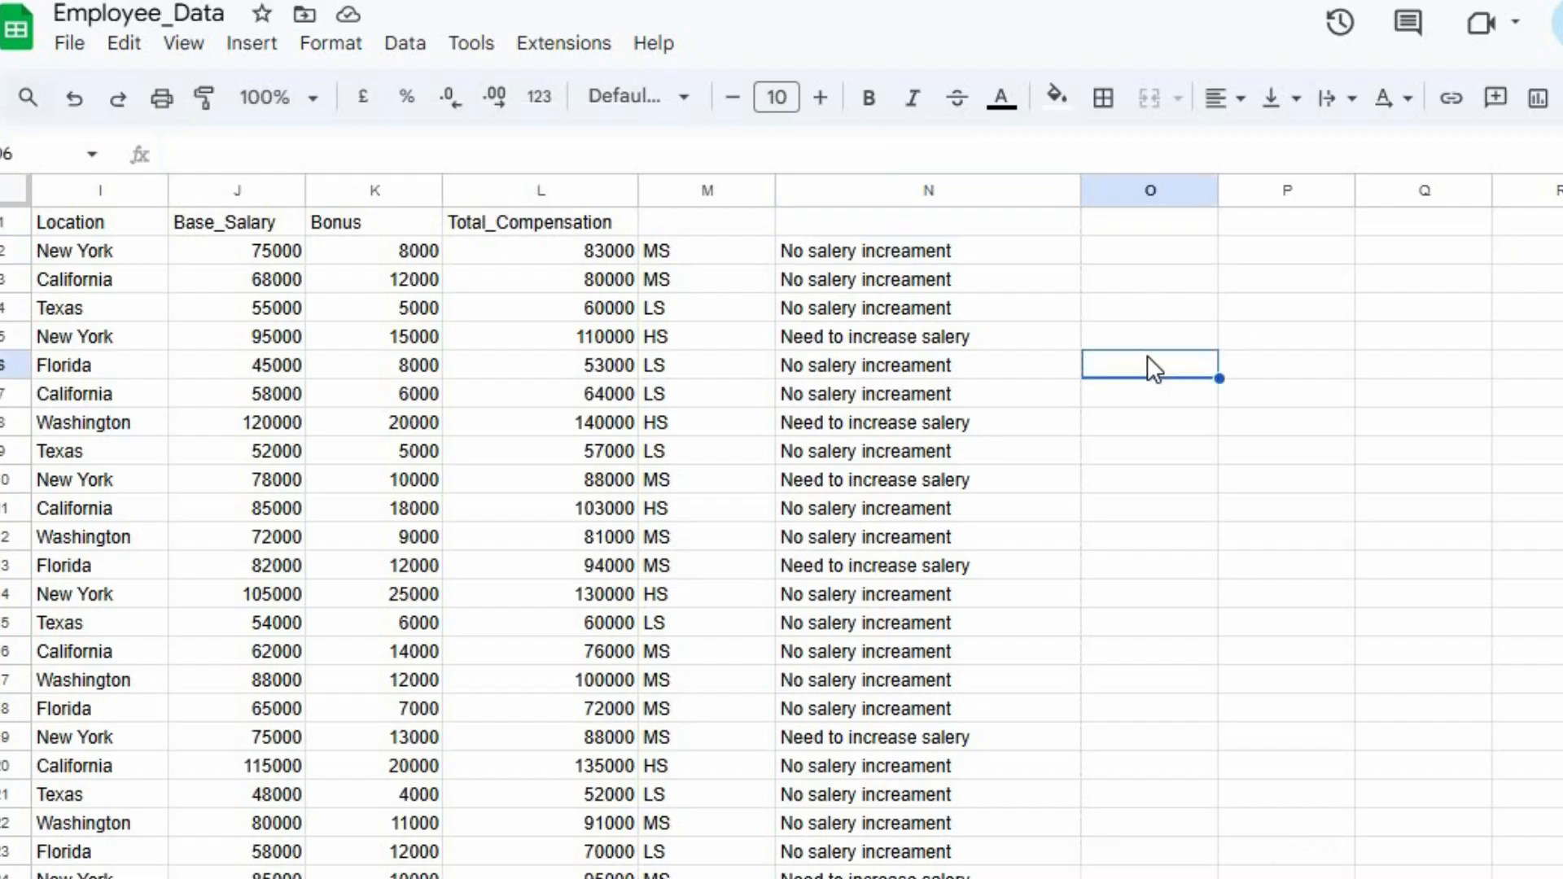
pyautogui.click(1139, 250)
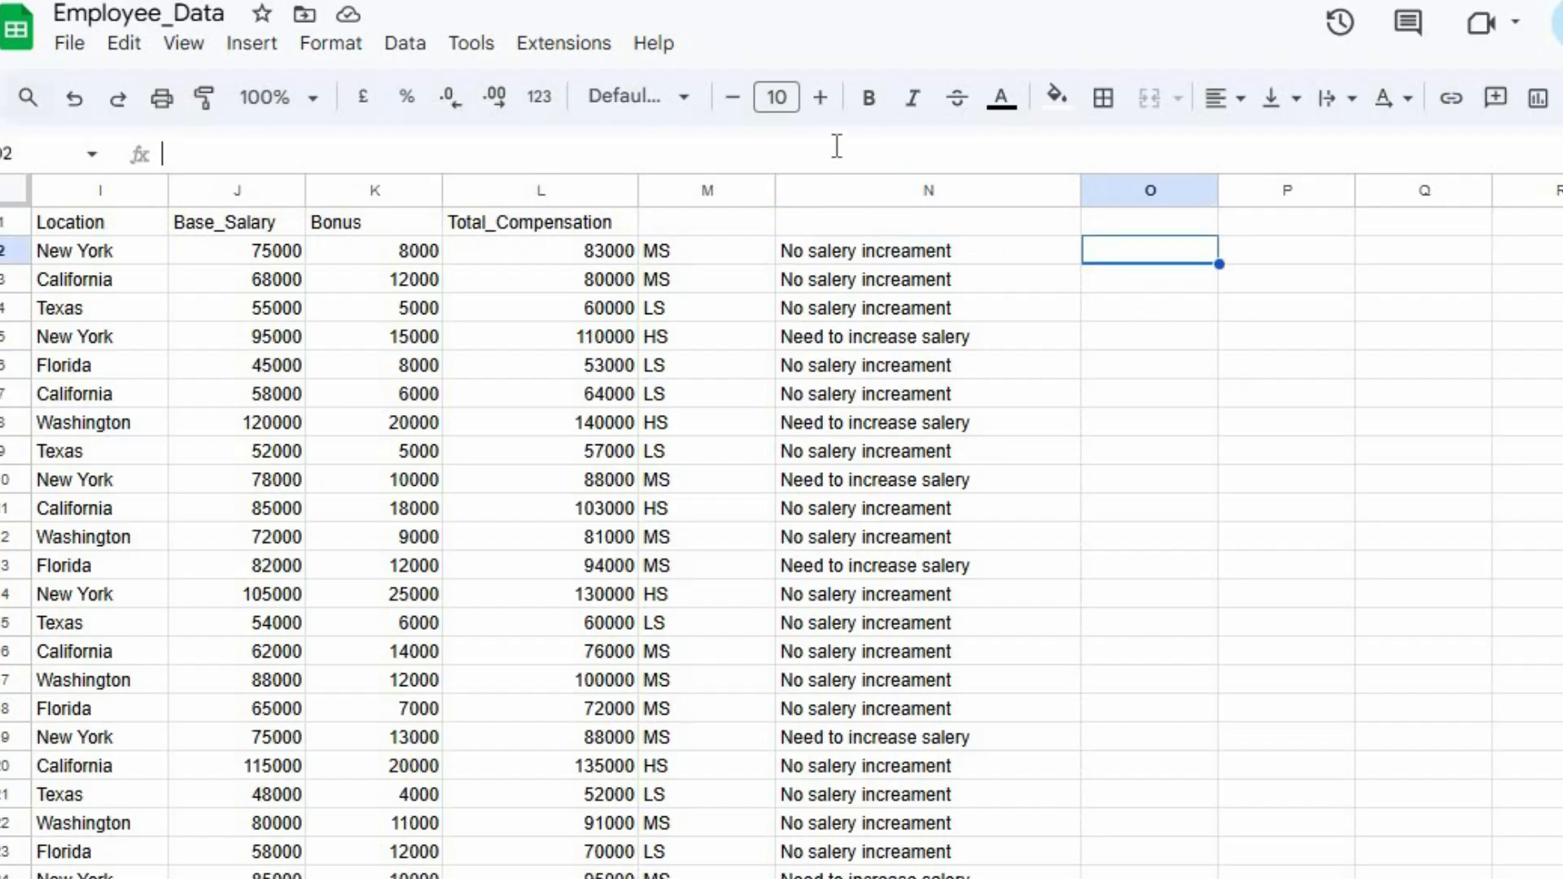
pyautogui.hotkey('ctrl', 'v')
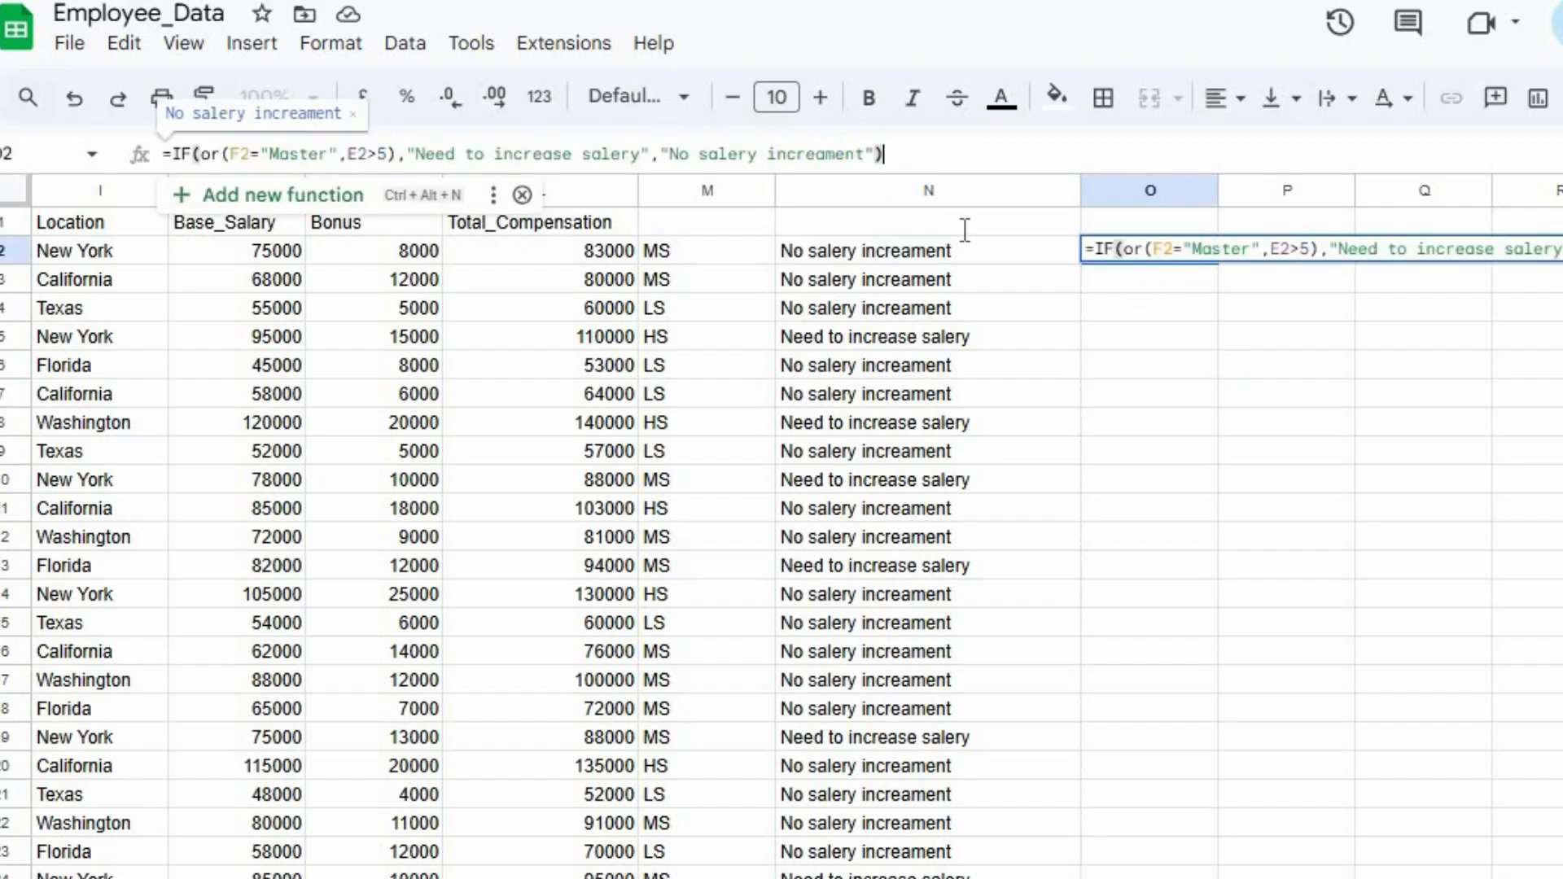
# - Fill the OR-based formula down column O with the suggested autofill and widen the column to fit its text
pyautogui.press('Return')
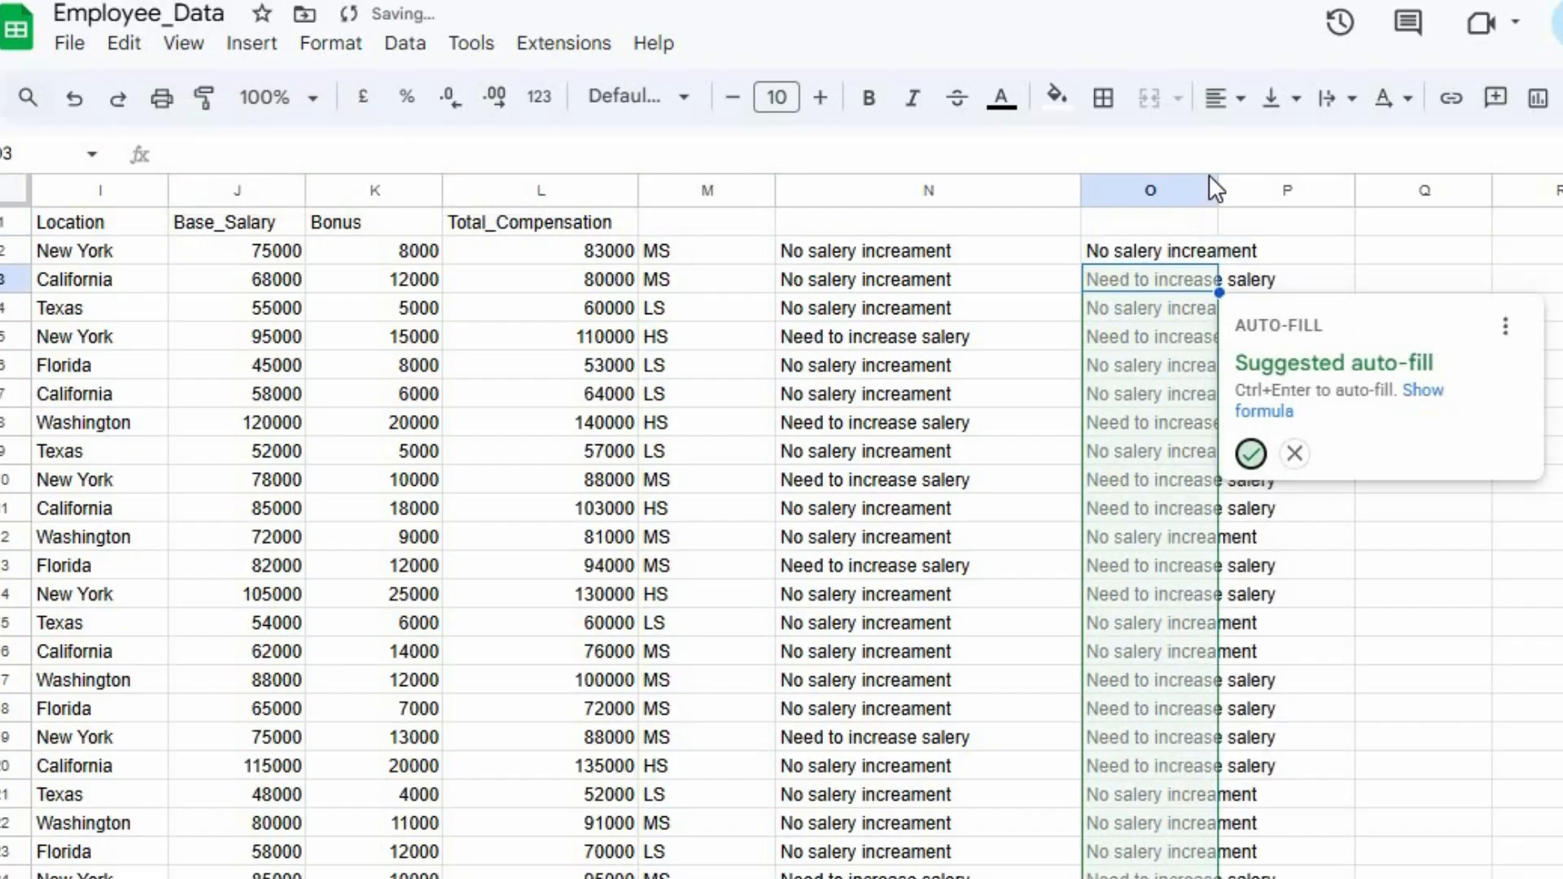
pyautogui.hotkey('ctrl', 'Return')
pyautogui.moveTo(1219, 189); pyautogui.dragTo(1421, 190)
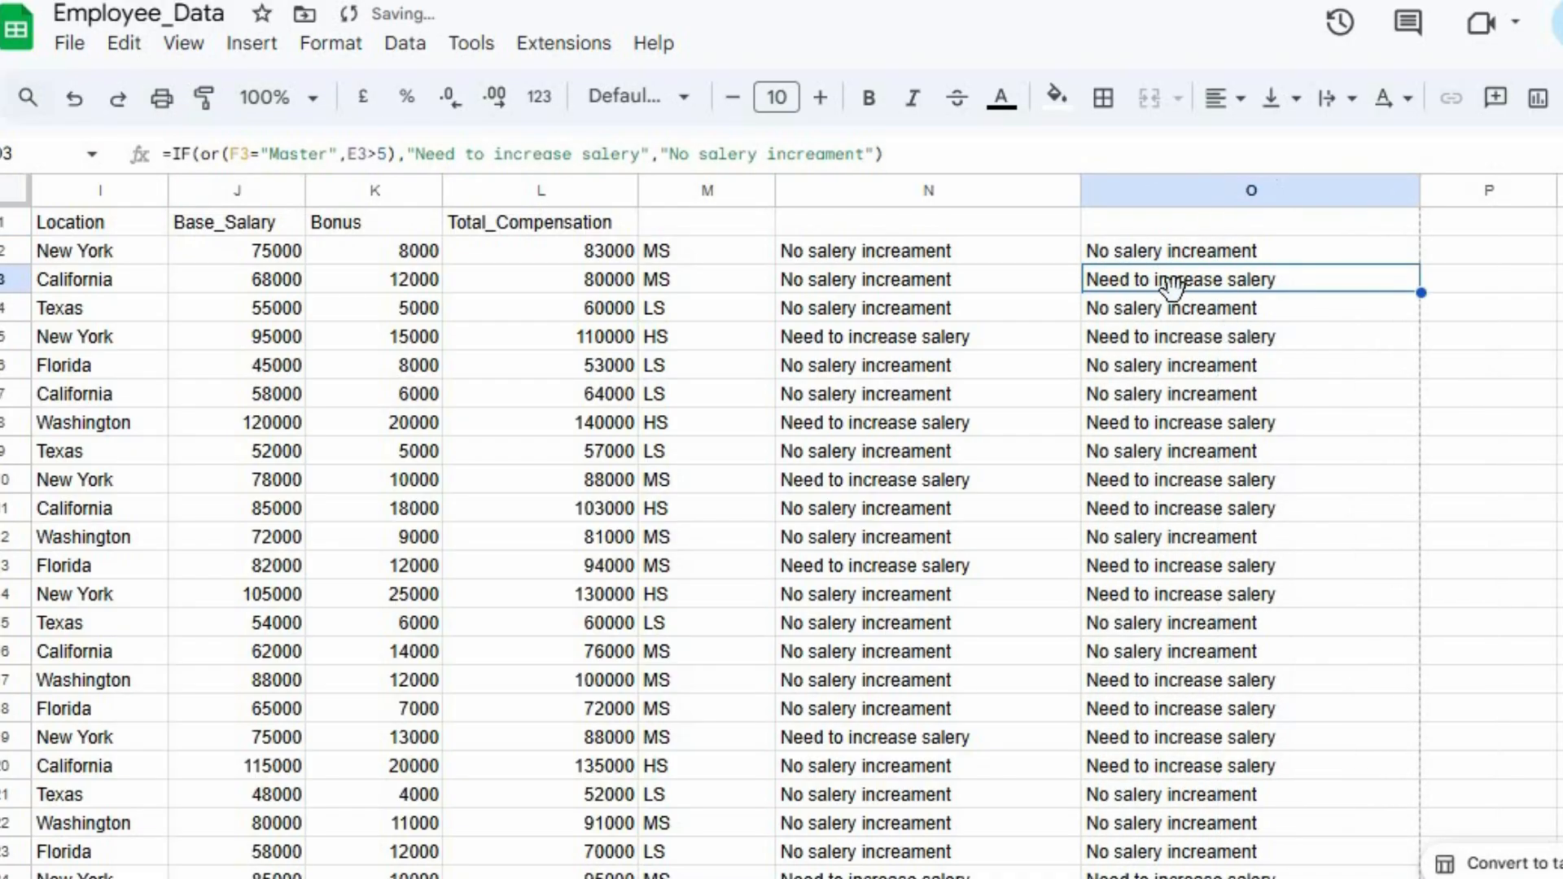
# - Compare the row 3 AND and OR results in columns N and O with that employee's experience and education level
pyautogui.click(991, 285)
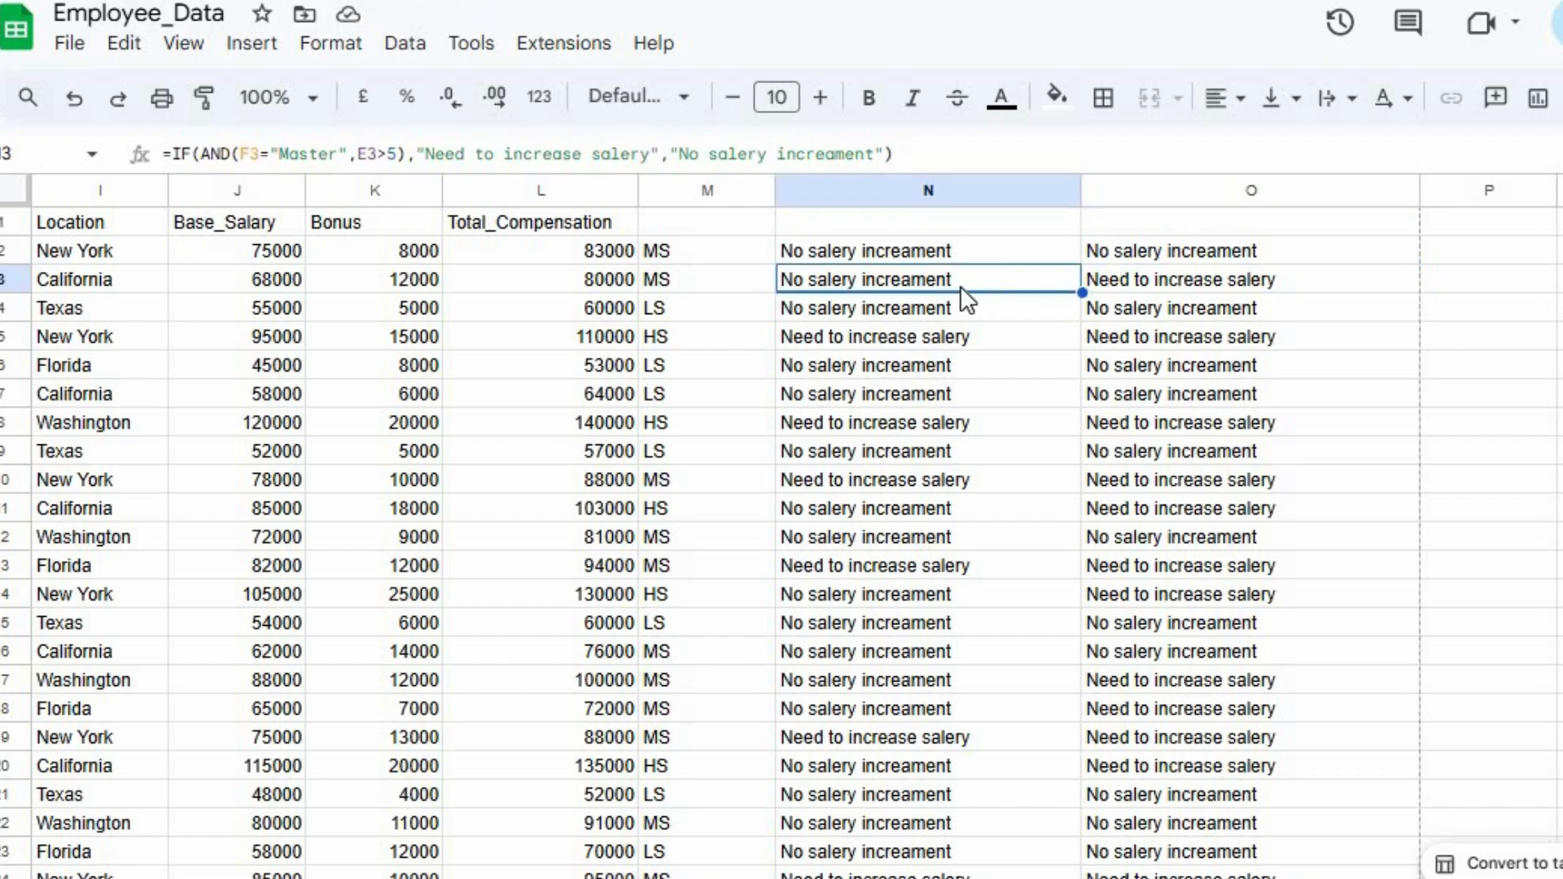
pyautogui.click(1141, 282)
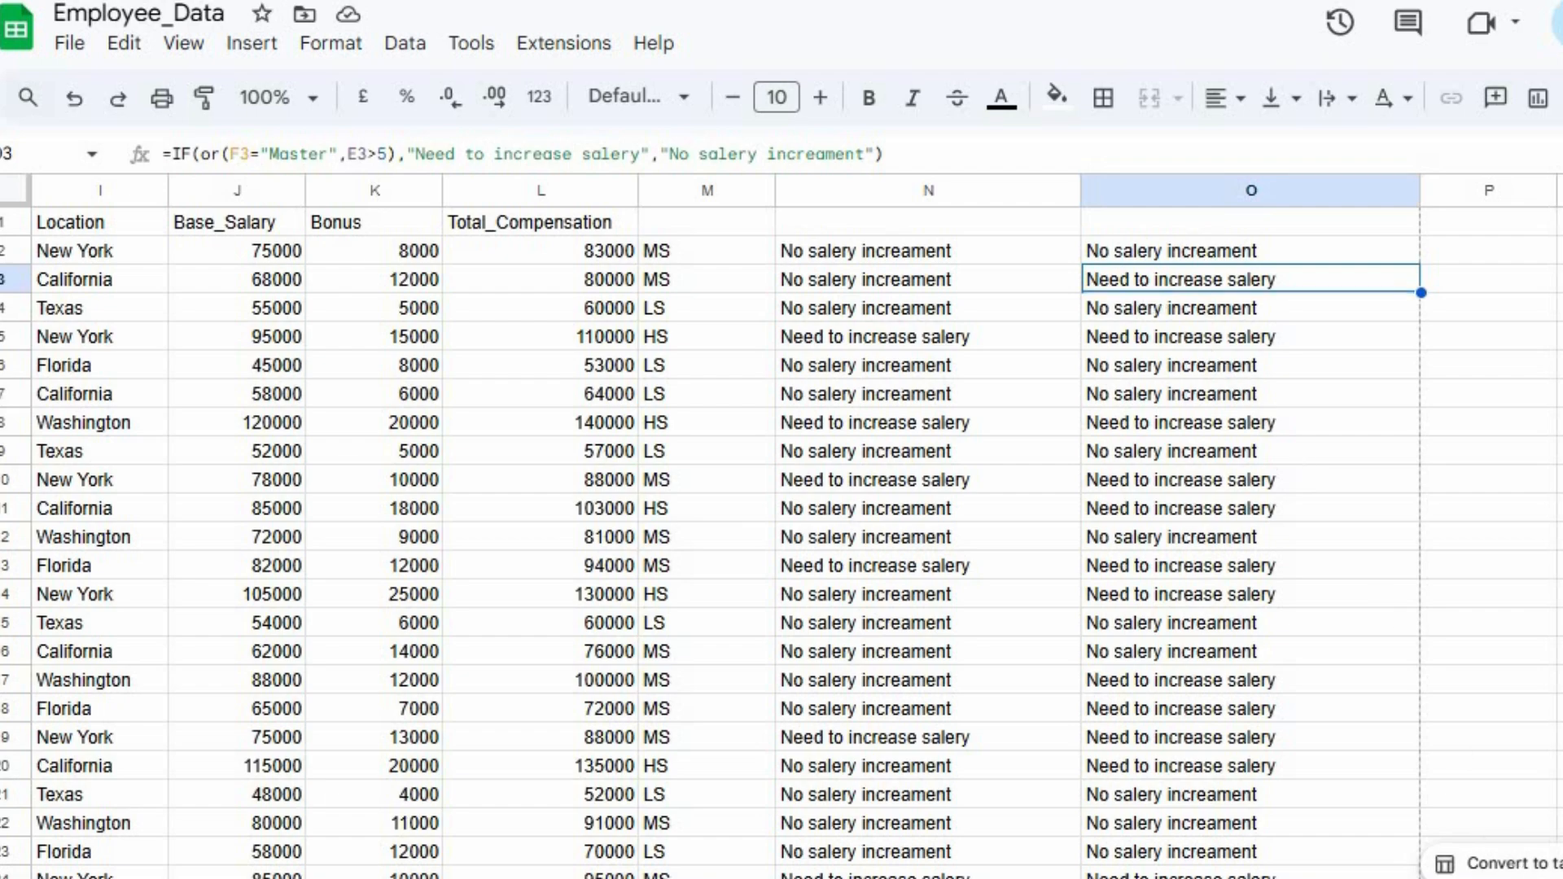
pyautogui.hscroll(-6, 1057, 825)
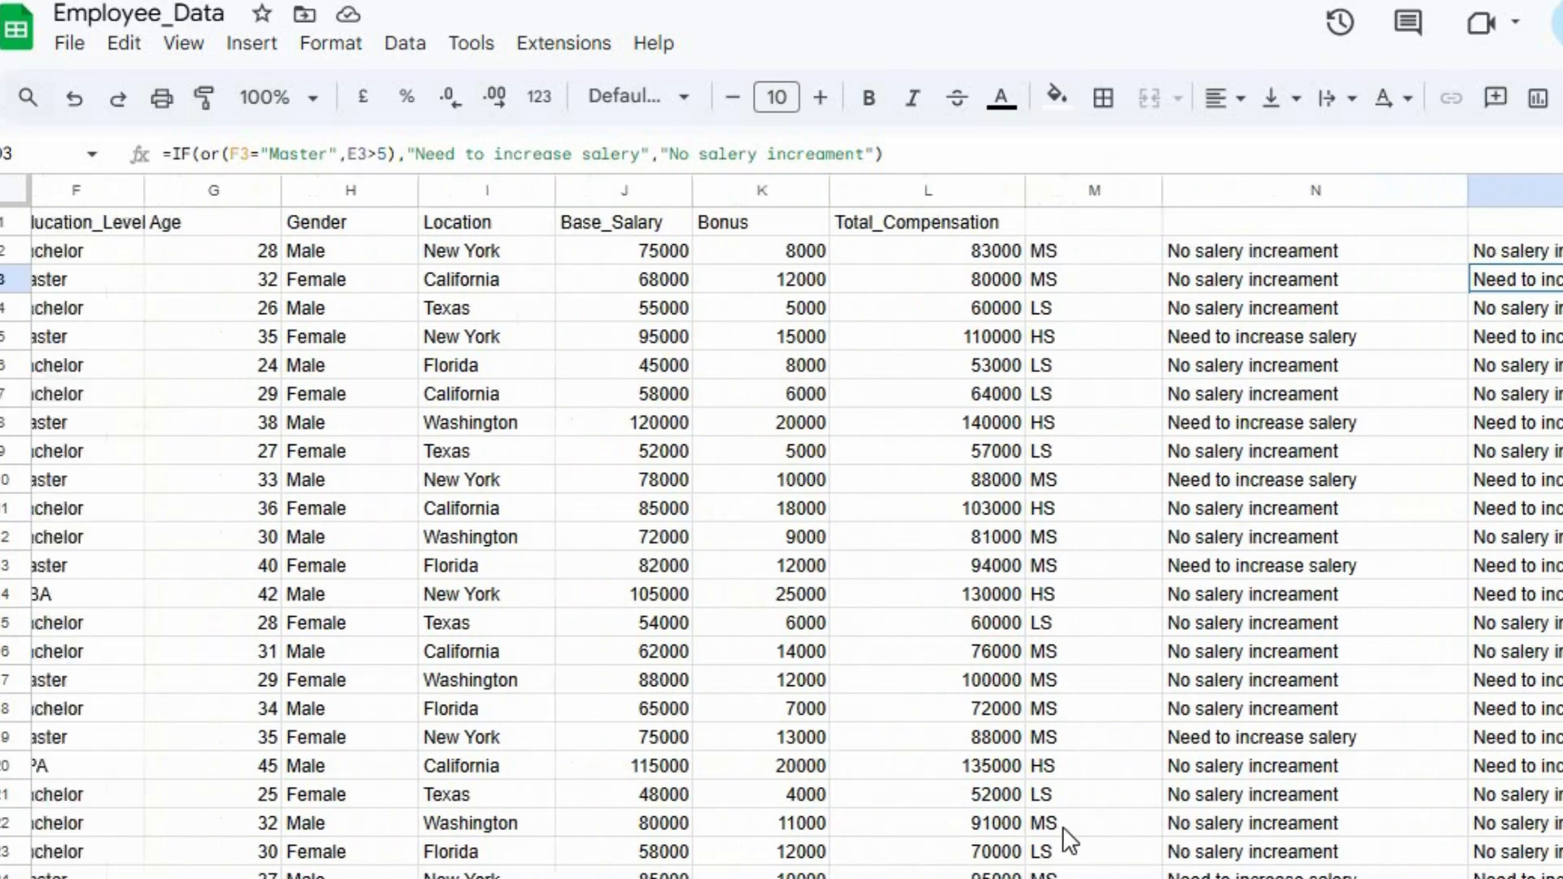
pyautogui.hscroll(-1, 1052, 824)
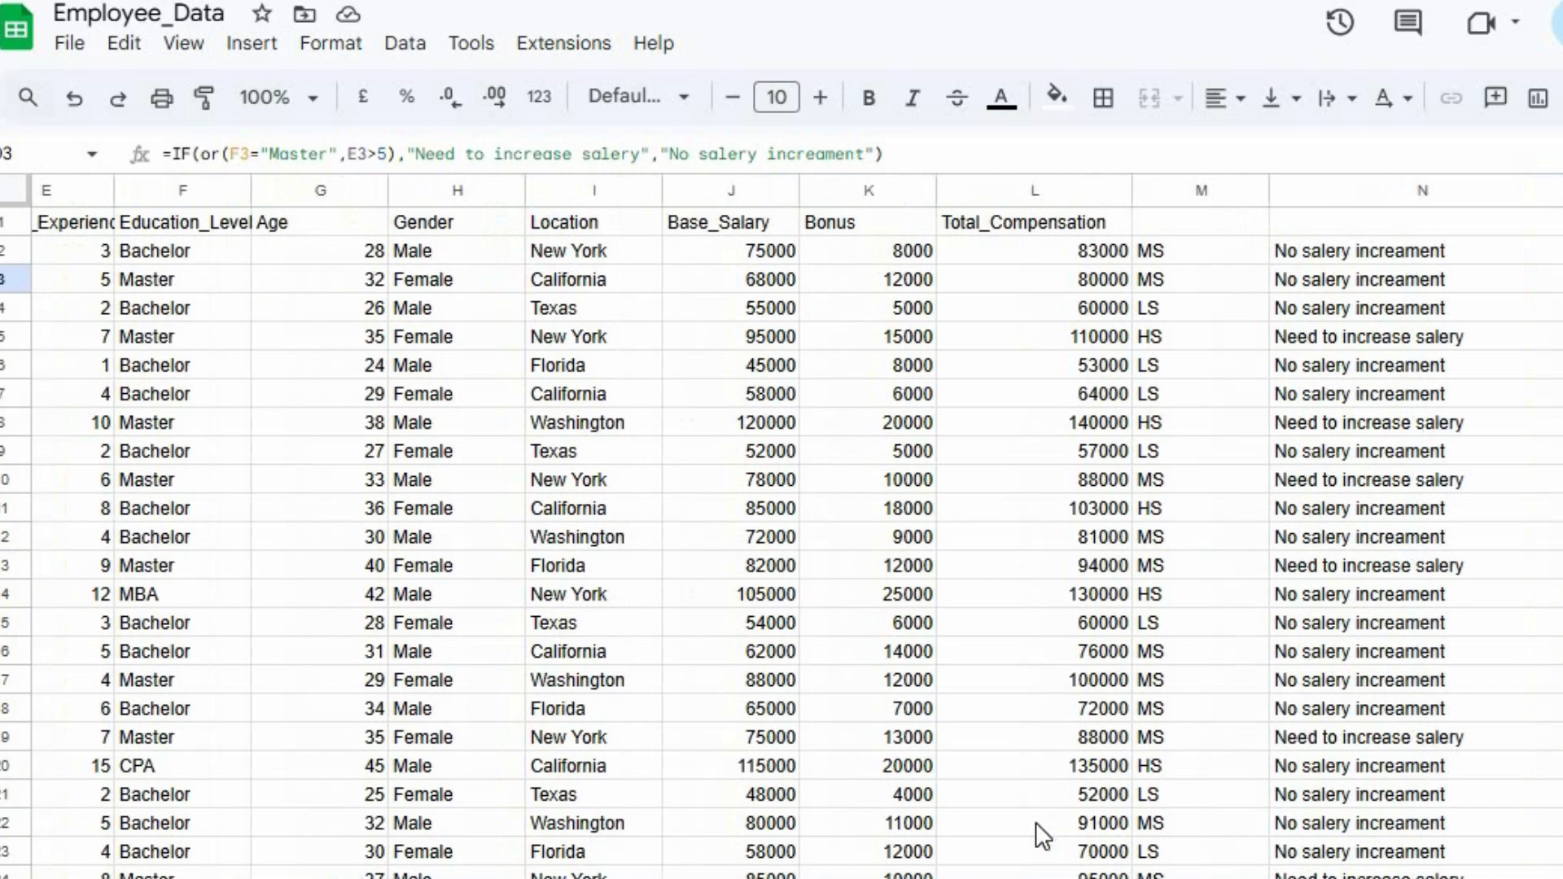
pyautogui.click(1444, 283)
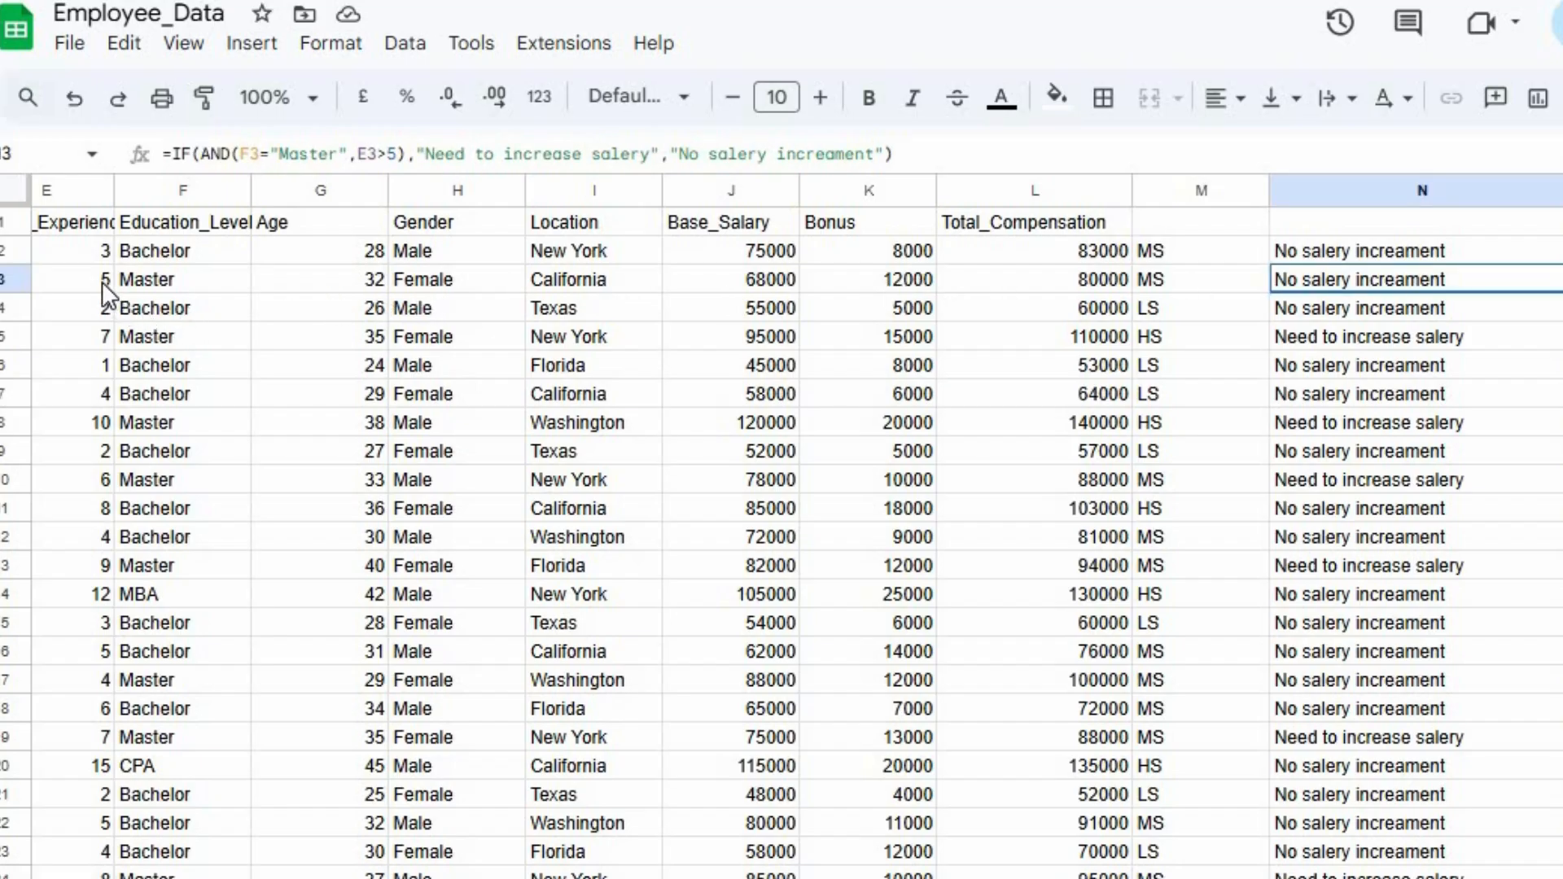
pyautogui.click(145, 282)
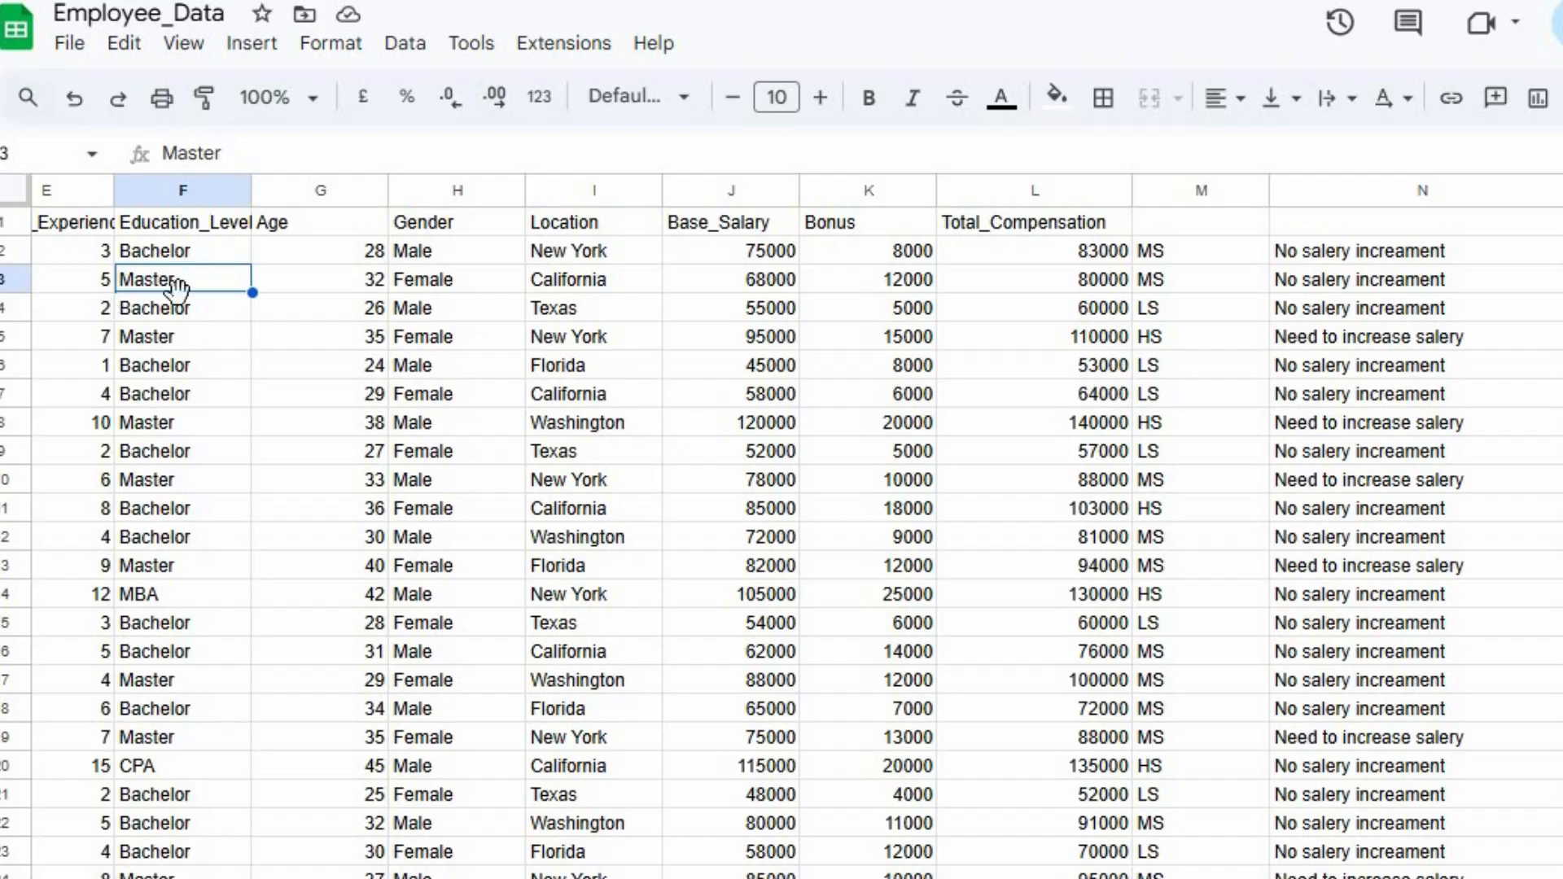
pyautogui.click(1562, 279)
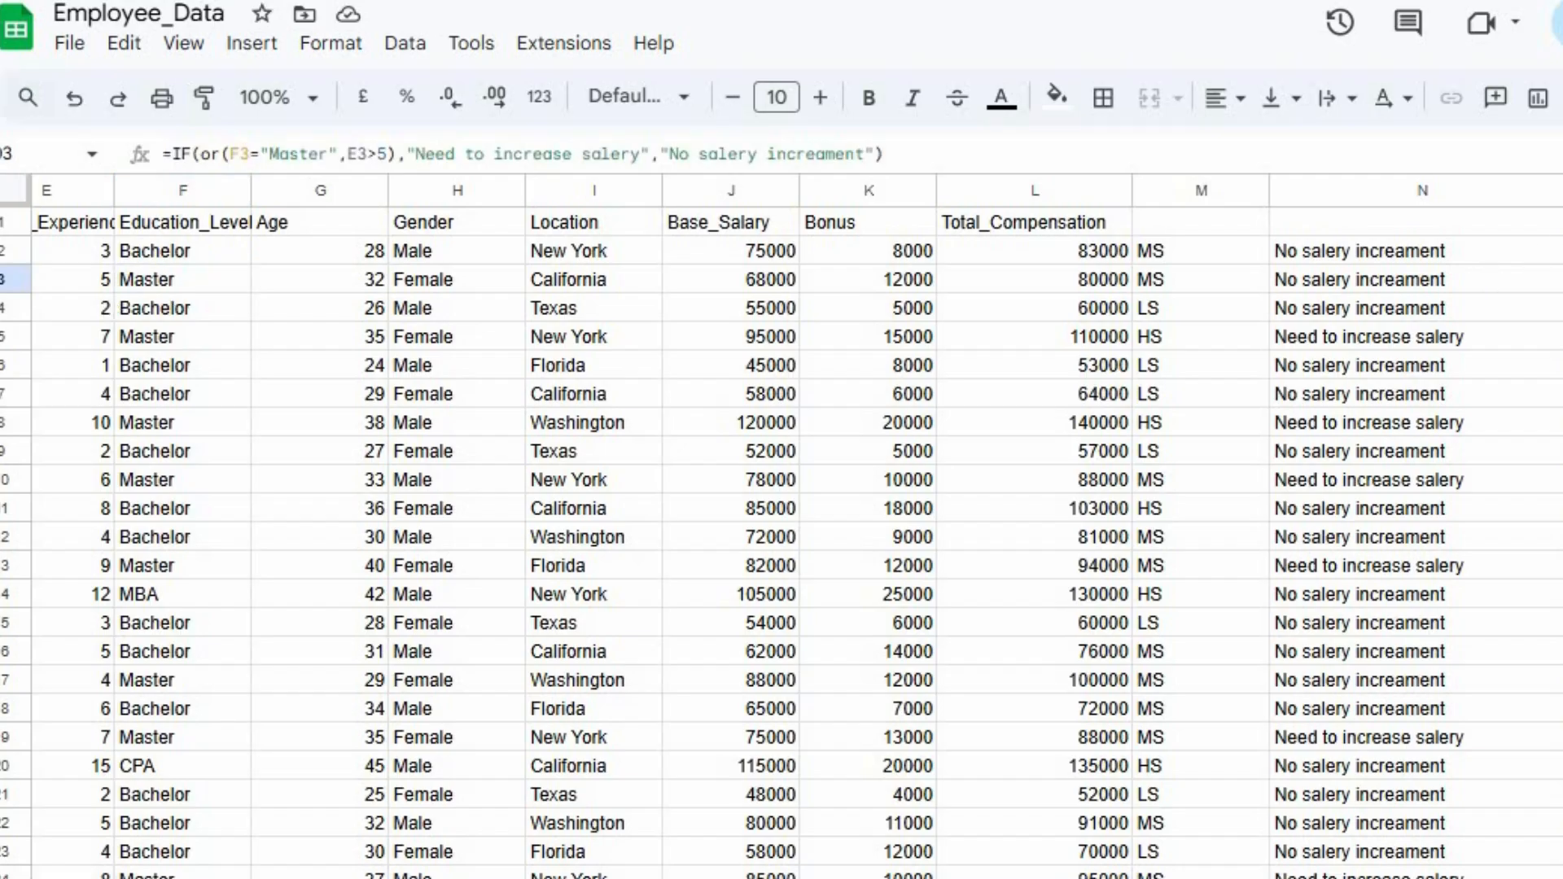
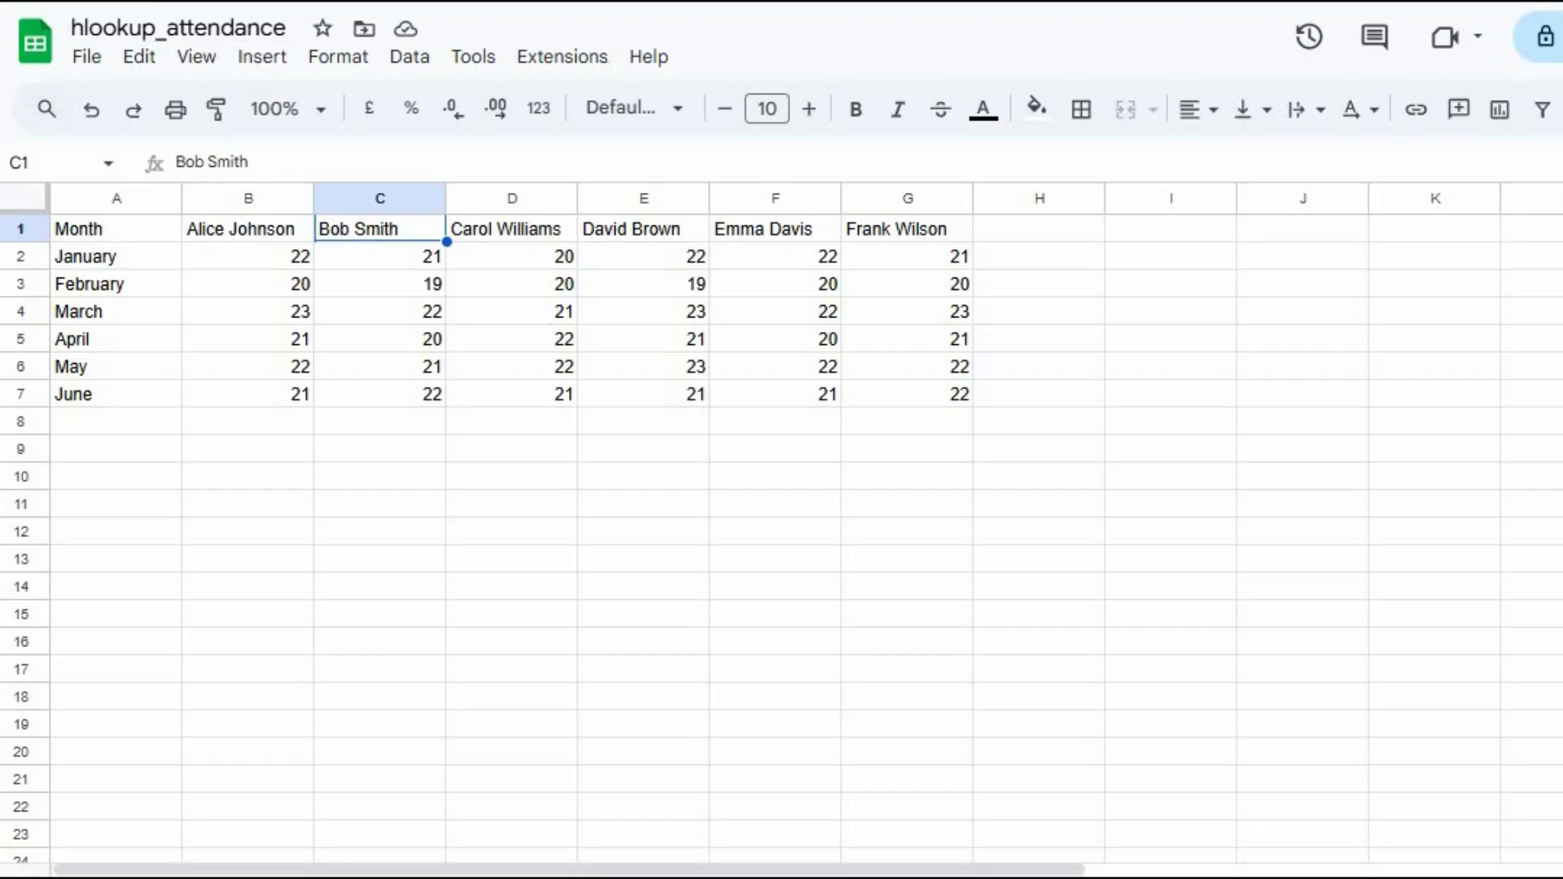
# - Begin an HLOOKUP formula in I8 with C1 as the search key
pyautogui.moveTo(775, 558); pyautogui.dragTo(1560, 559)
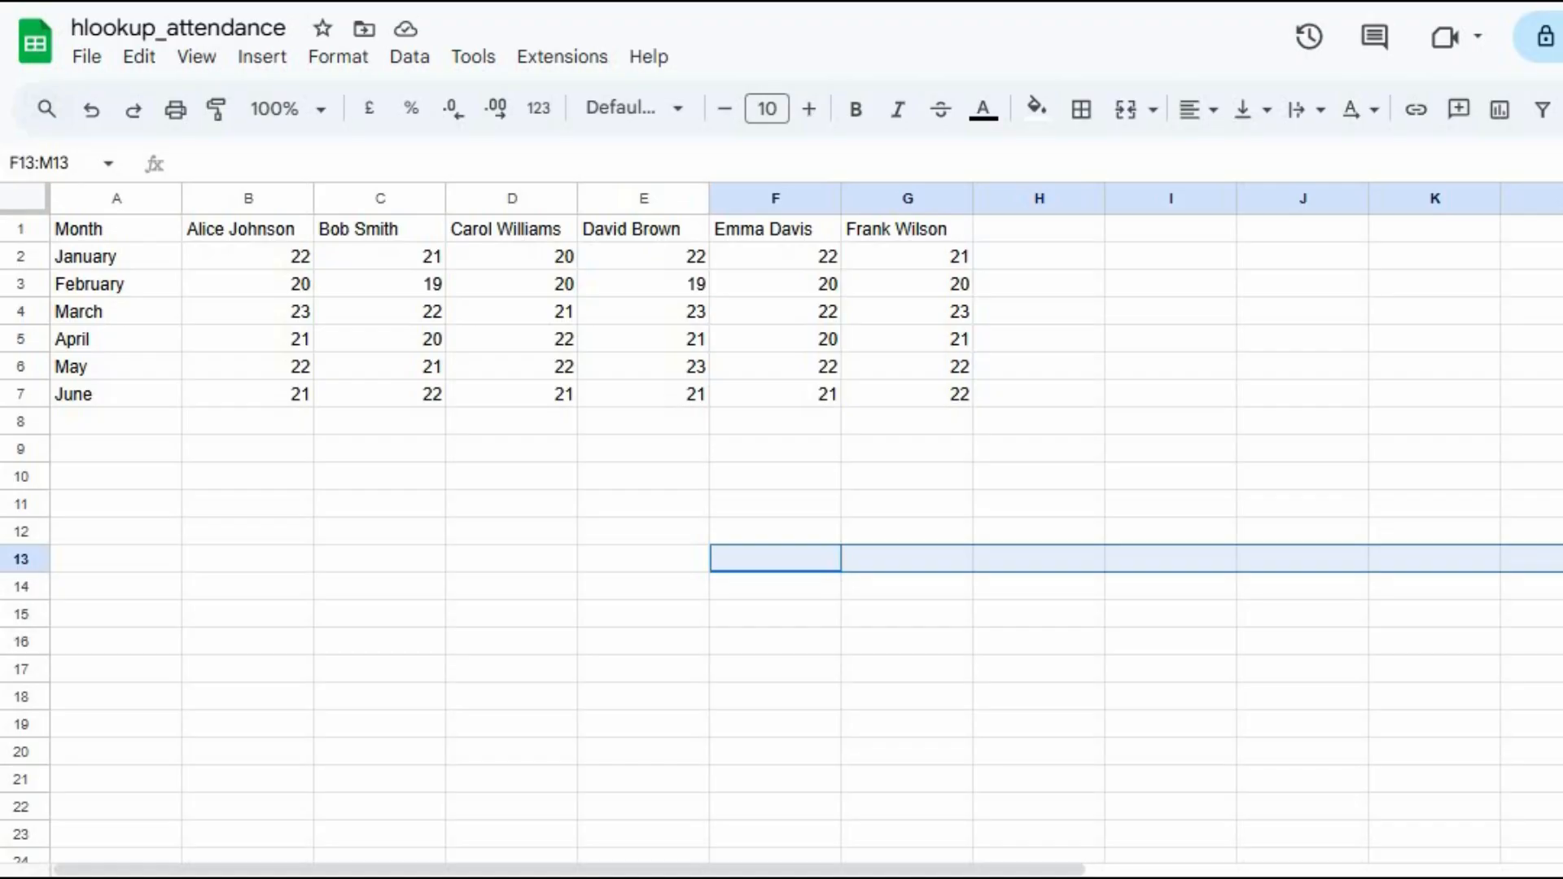
pyautogui.click(1171, 421)
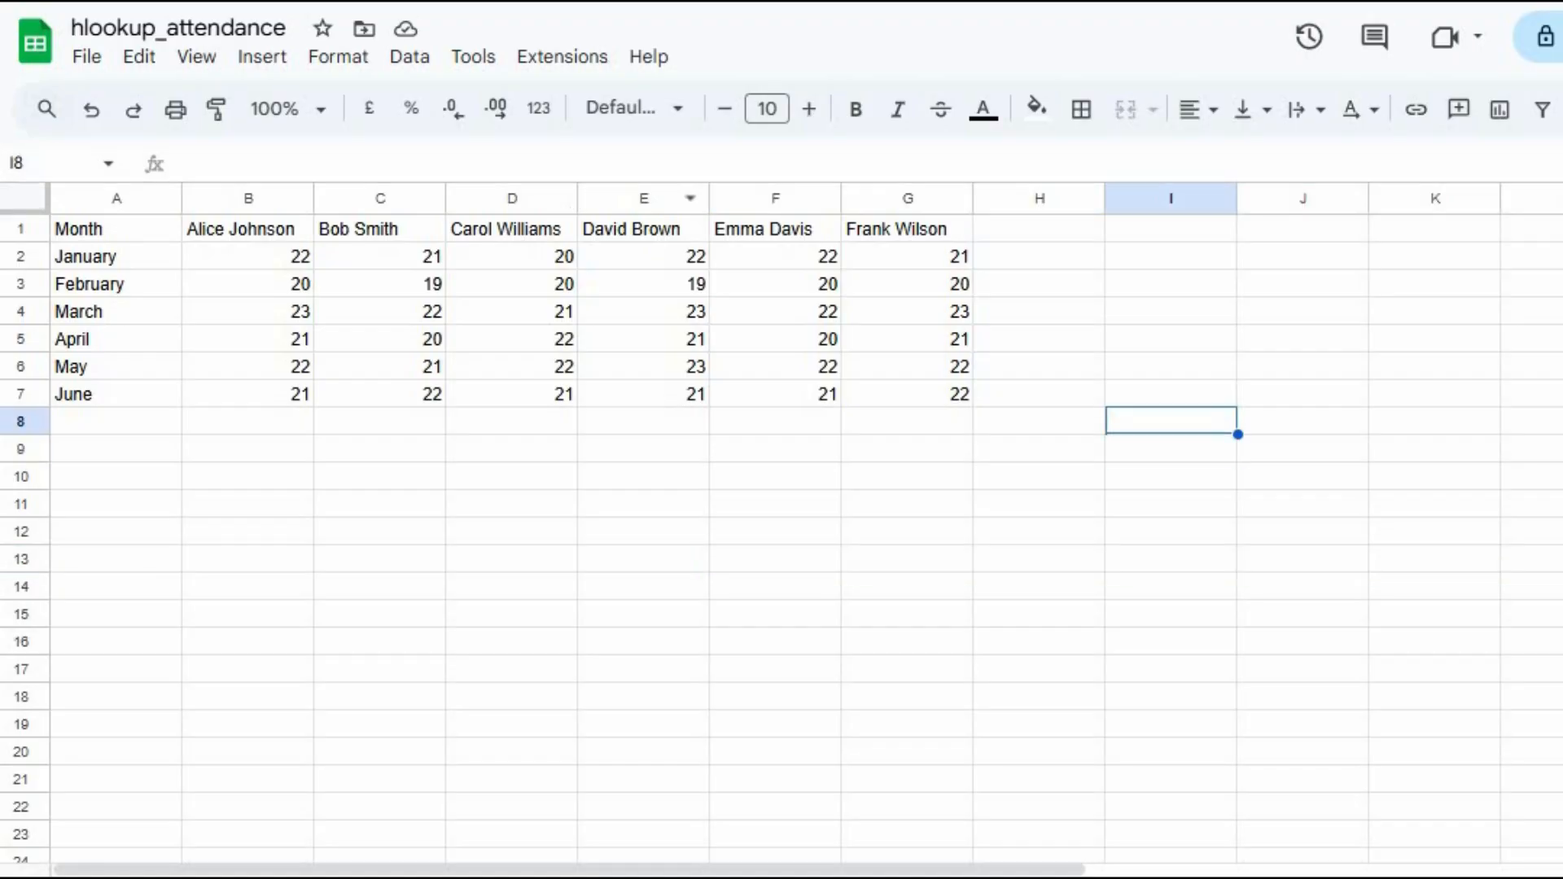
pyautogui.write('=')
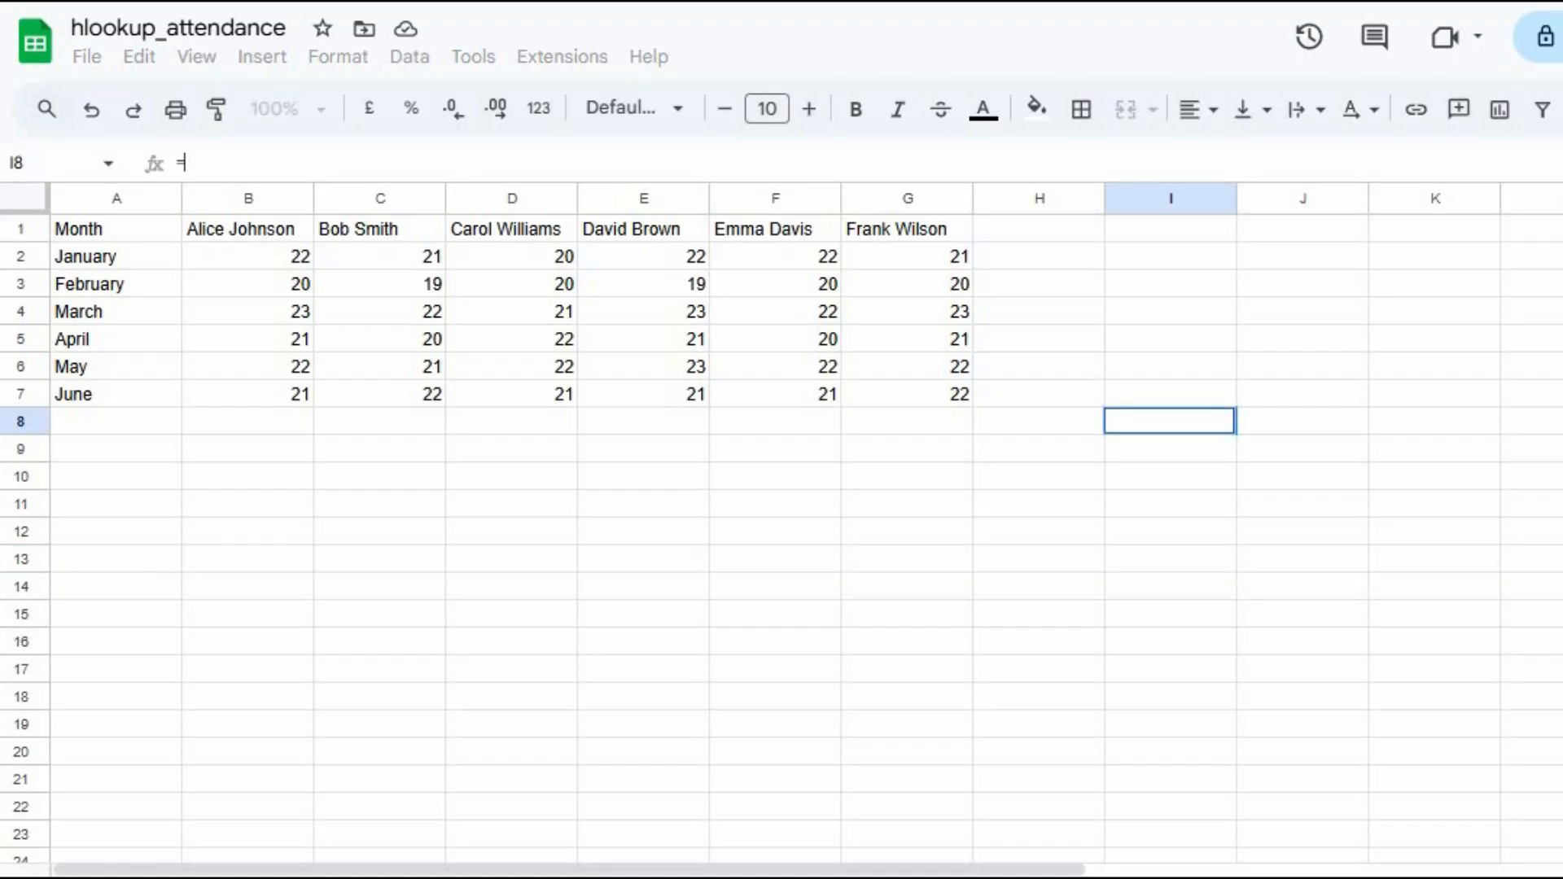
pyautogui.write('hloo')
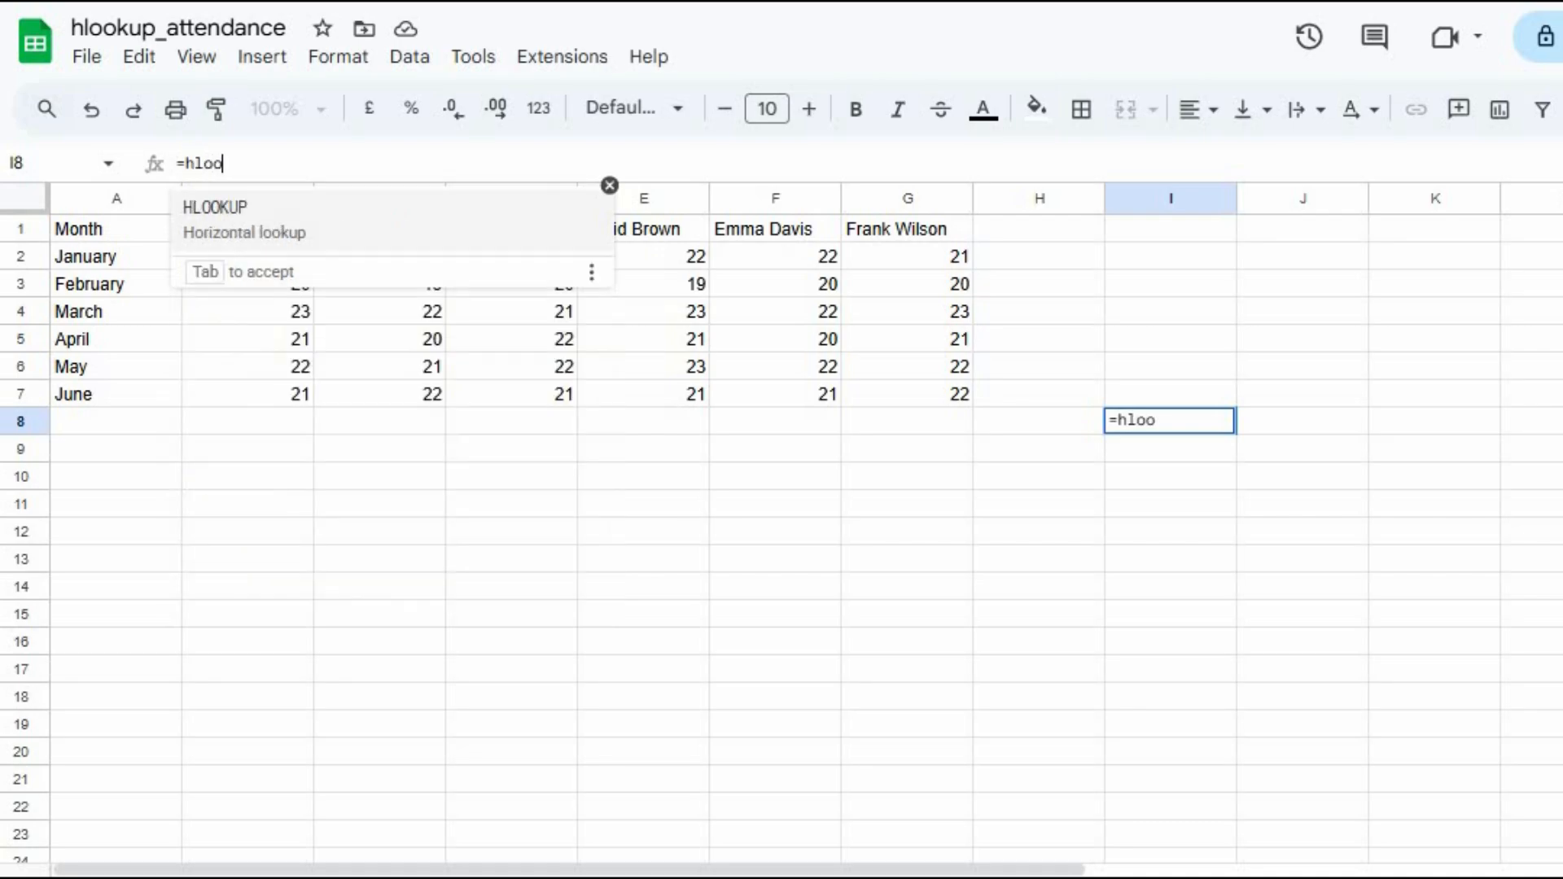
pyautogui.press('Tab')
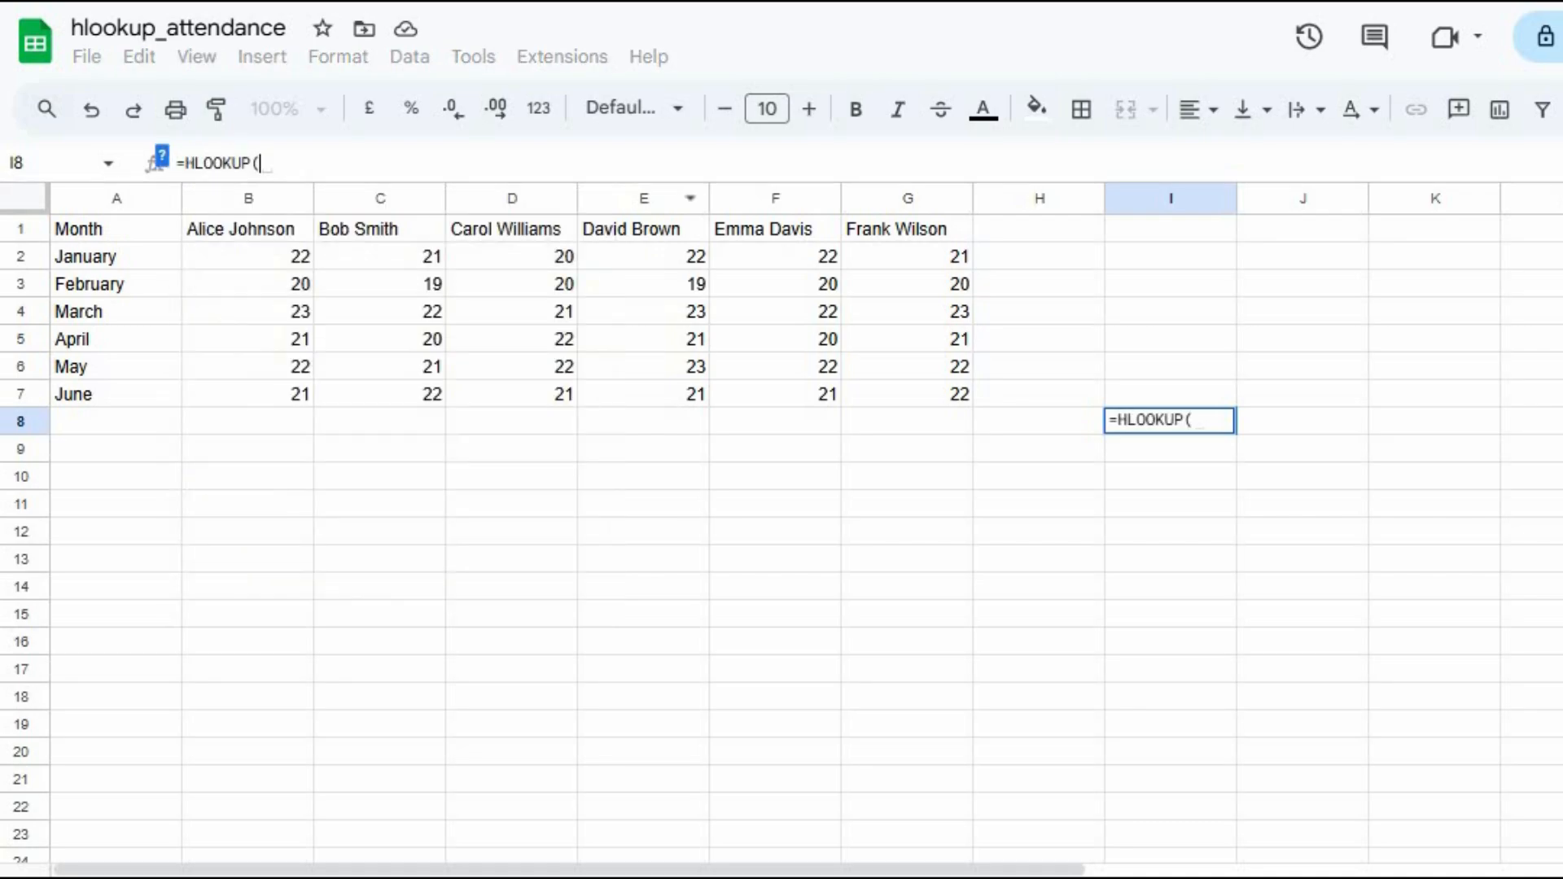
pyautogui.click(379, 229)
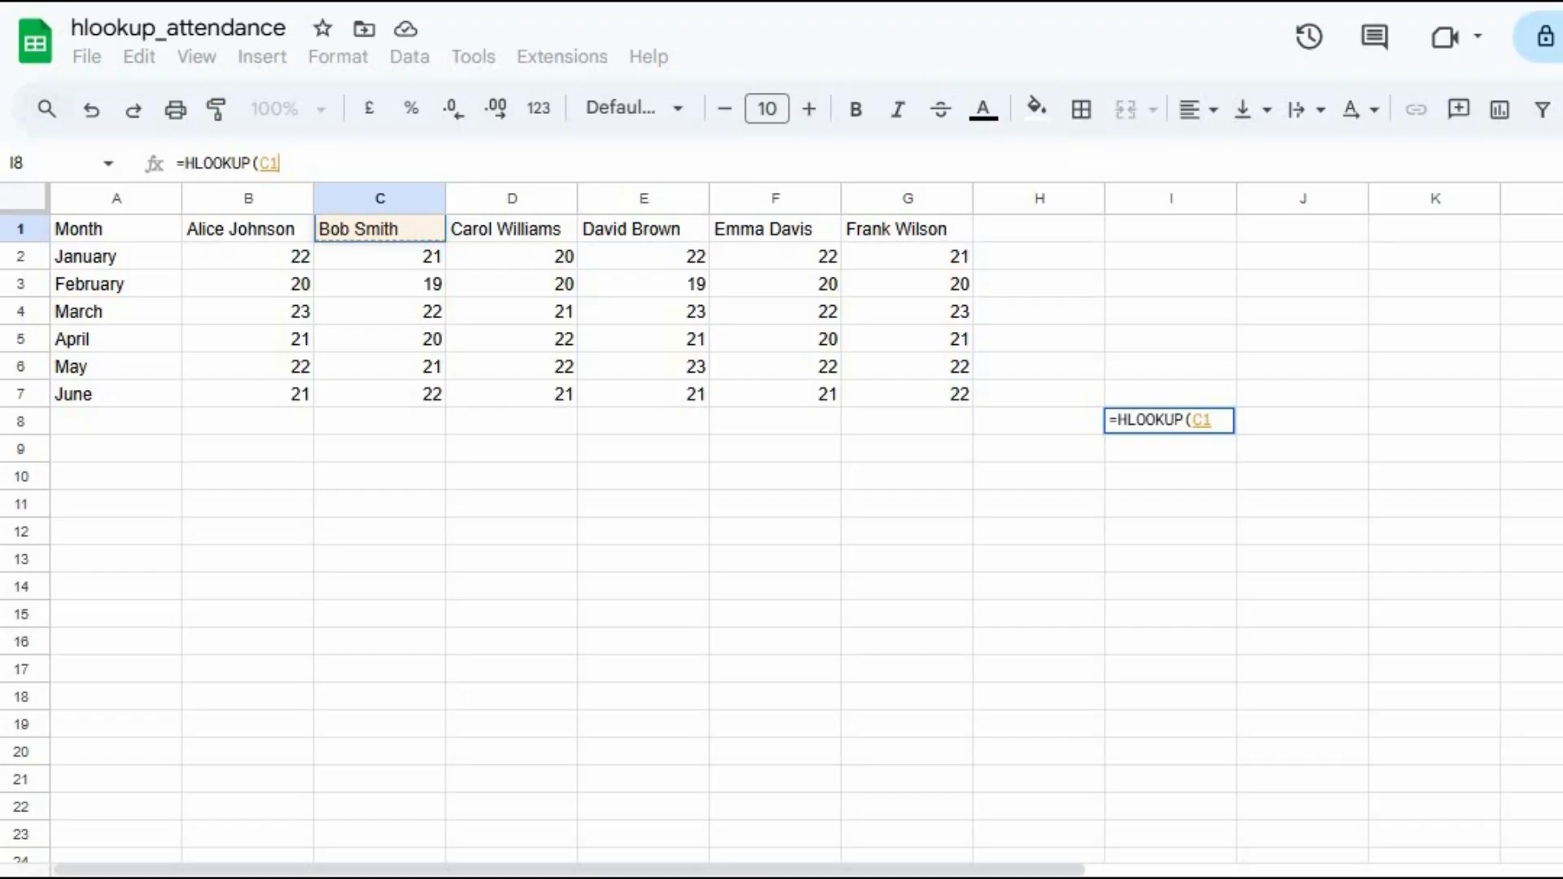
pyautogui.write(',')
# - Complete the HLOOKUP formula with range A1:G7, row index 5 and False for an exact match
pyautogui.click(116, 229)
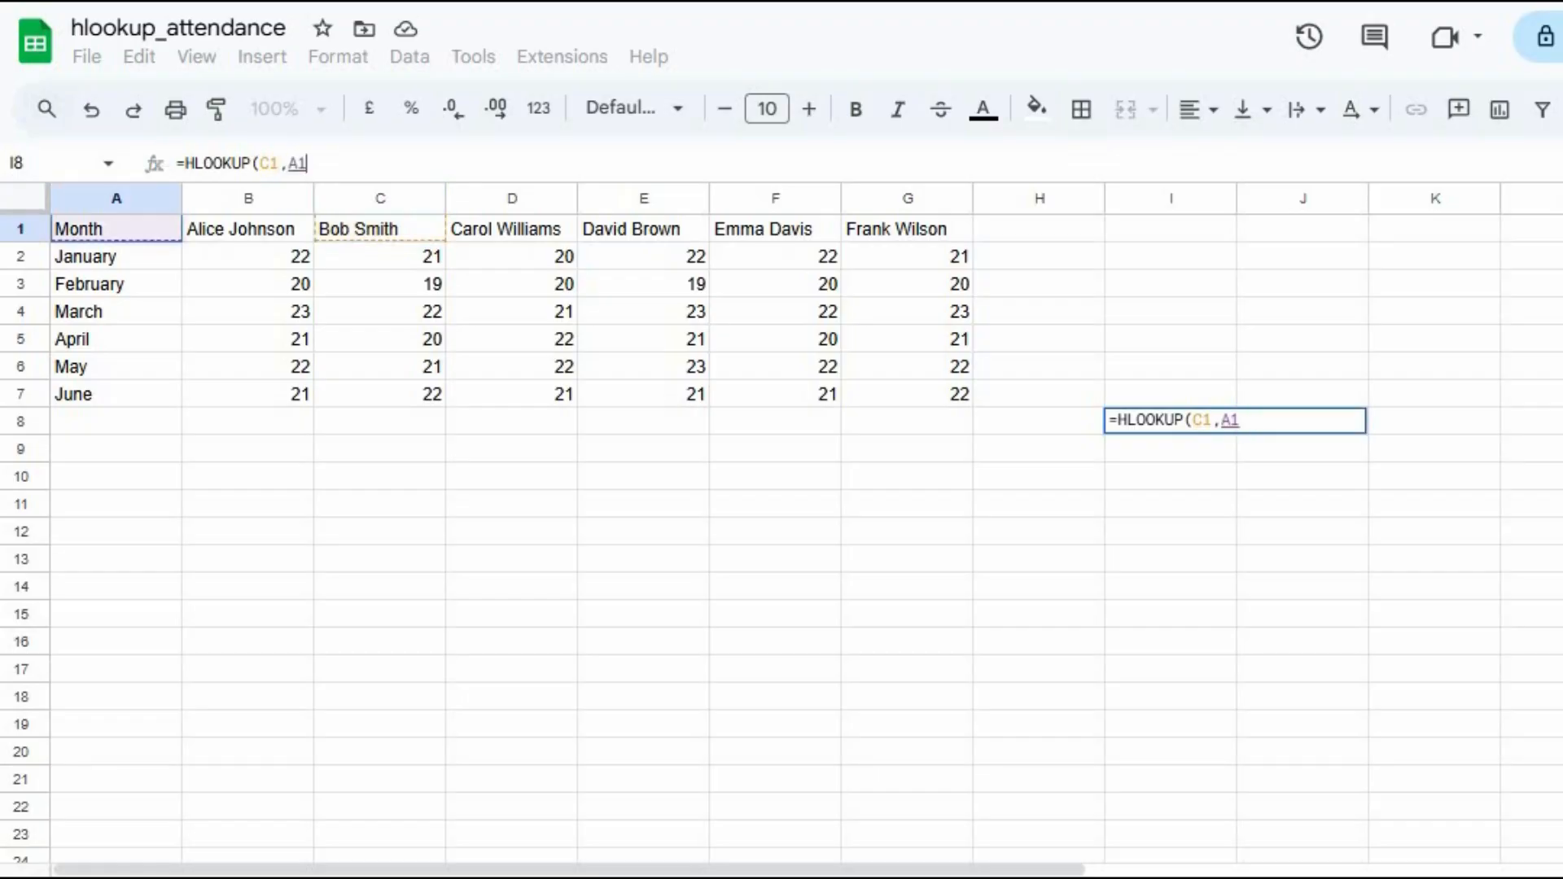
pyautogui.moveTo(115, 229); pyautogui.dragTo(908, 394)
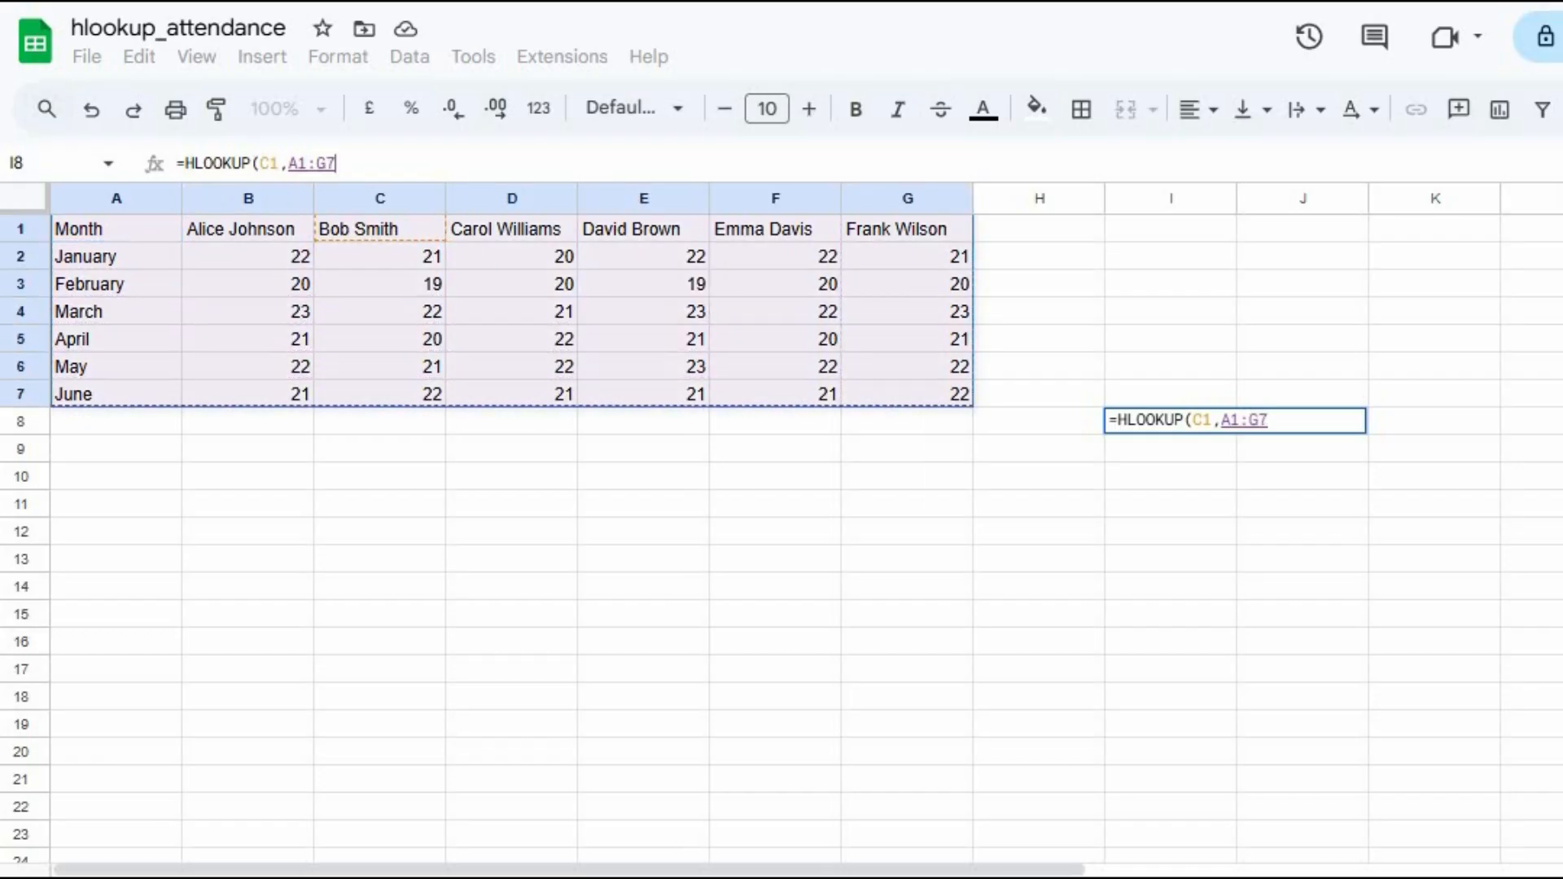
pyautogui.write(',')
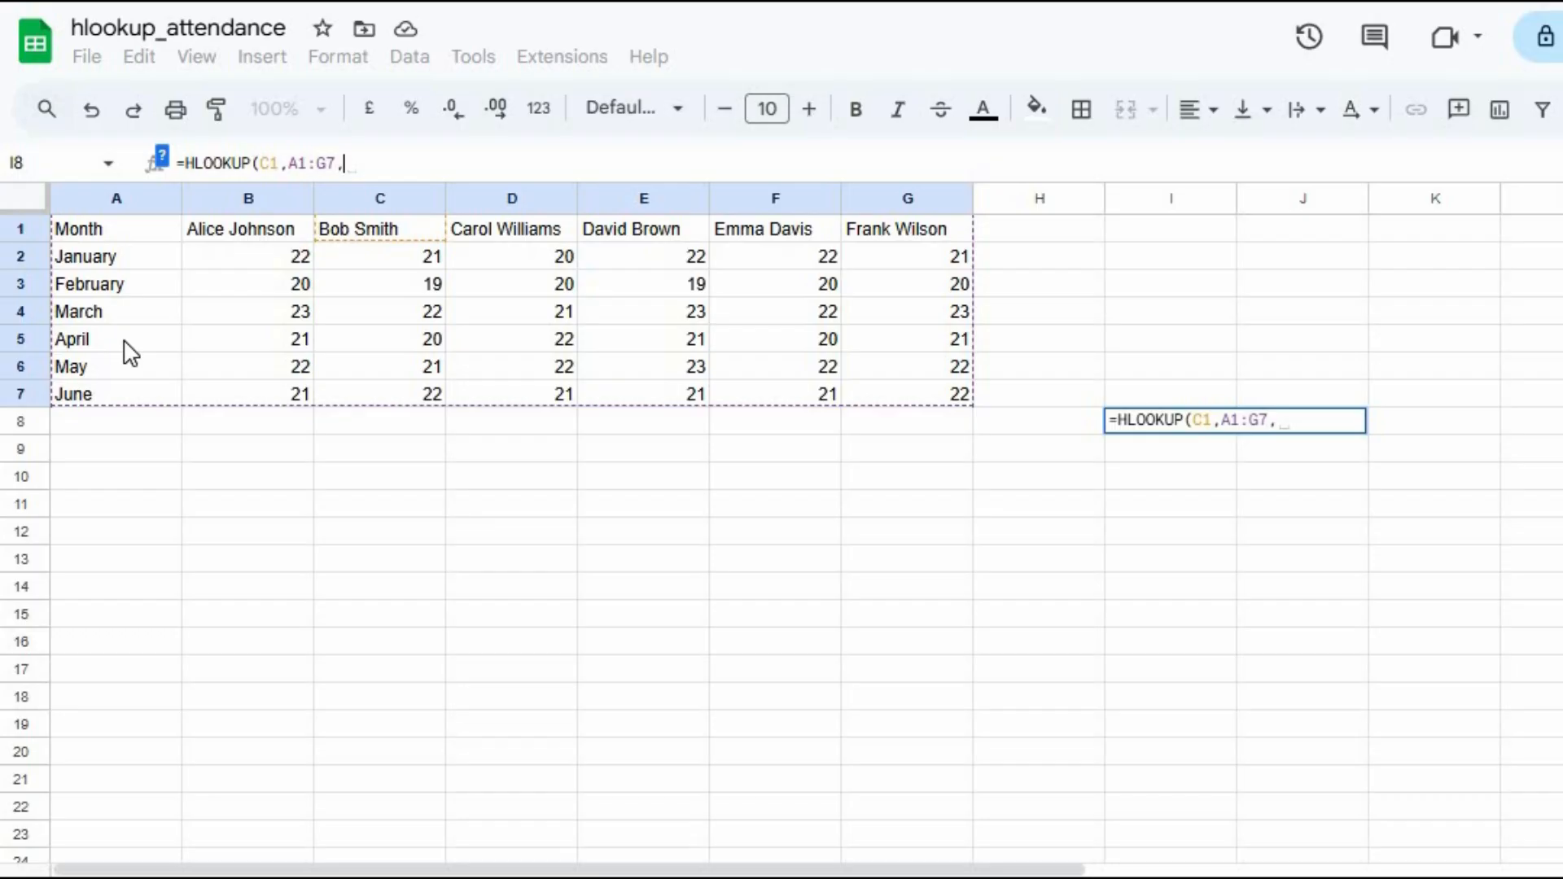
pyautogui.write('5')
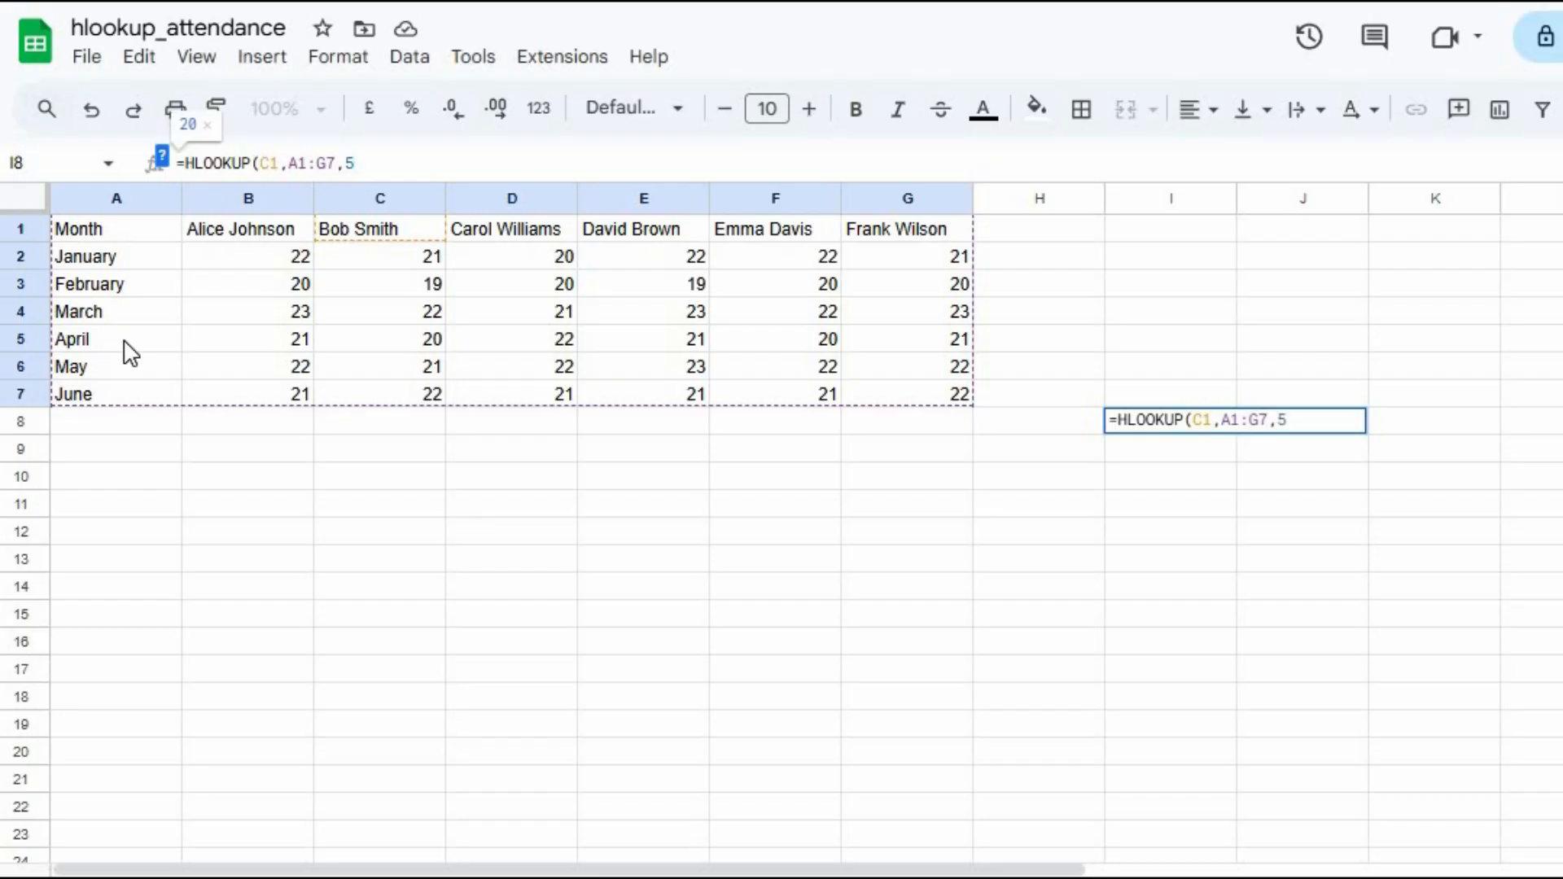
pyautogui.write(',')
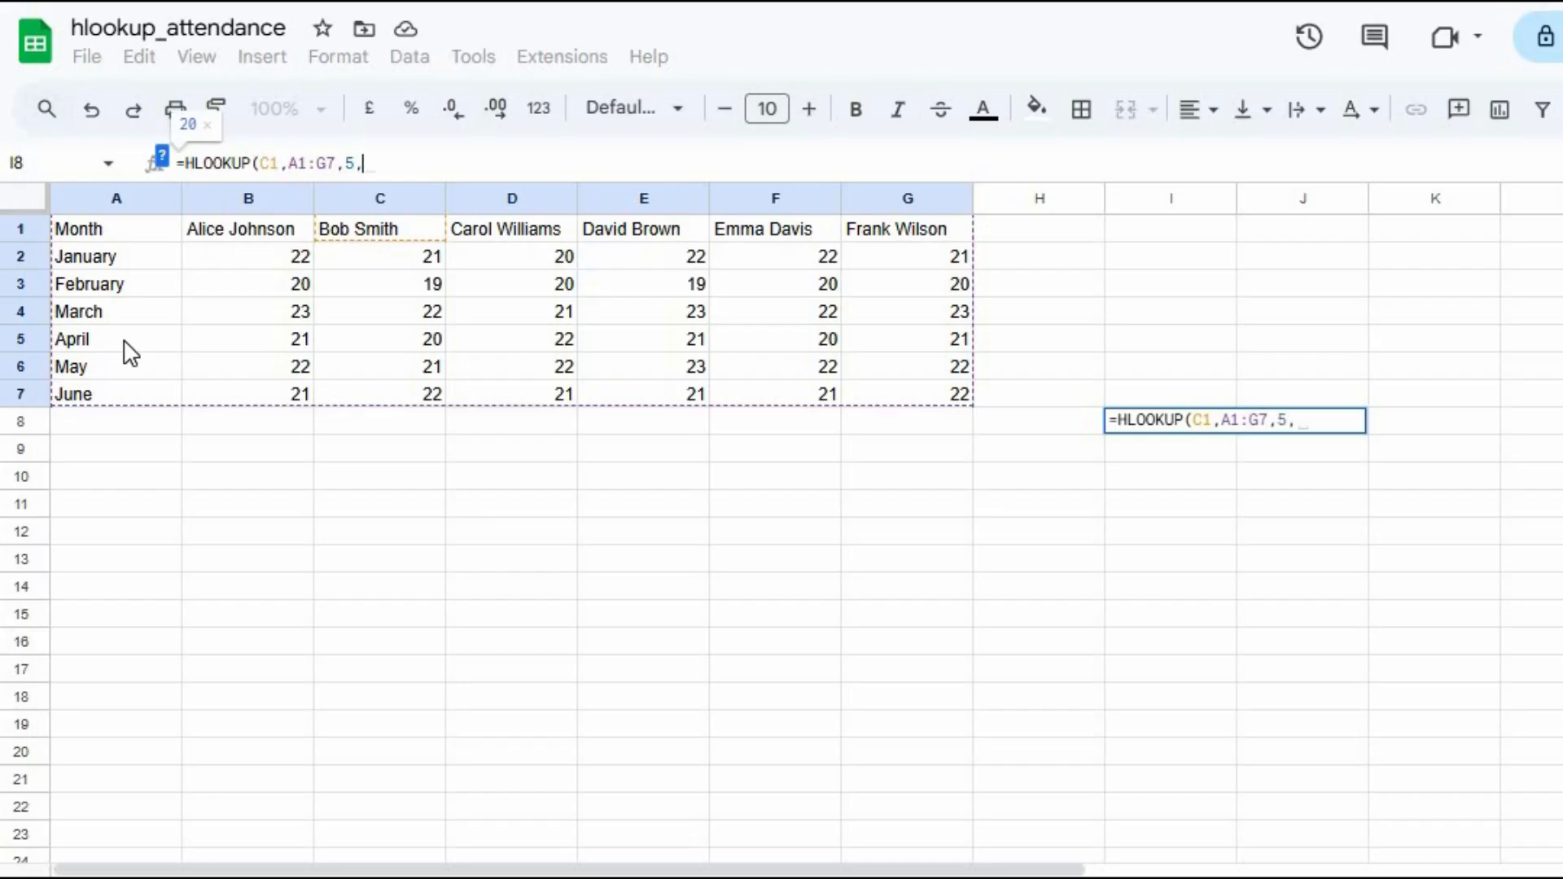
pyautogui.write('False')
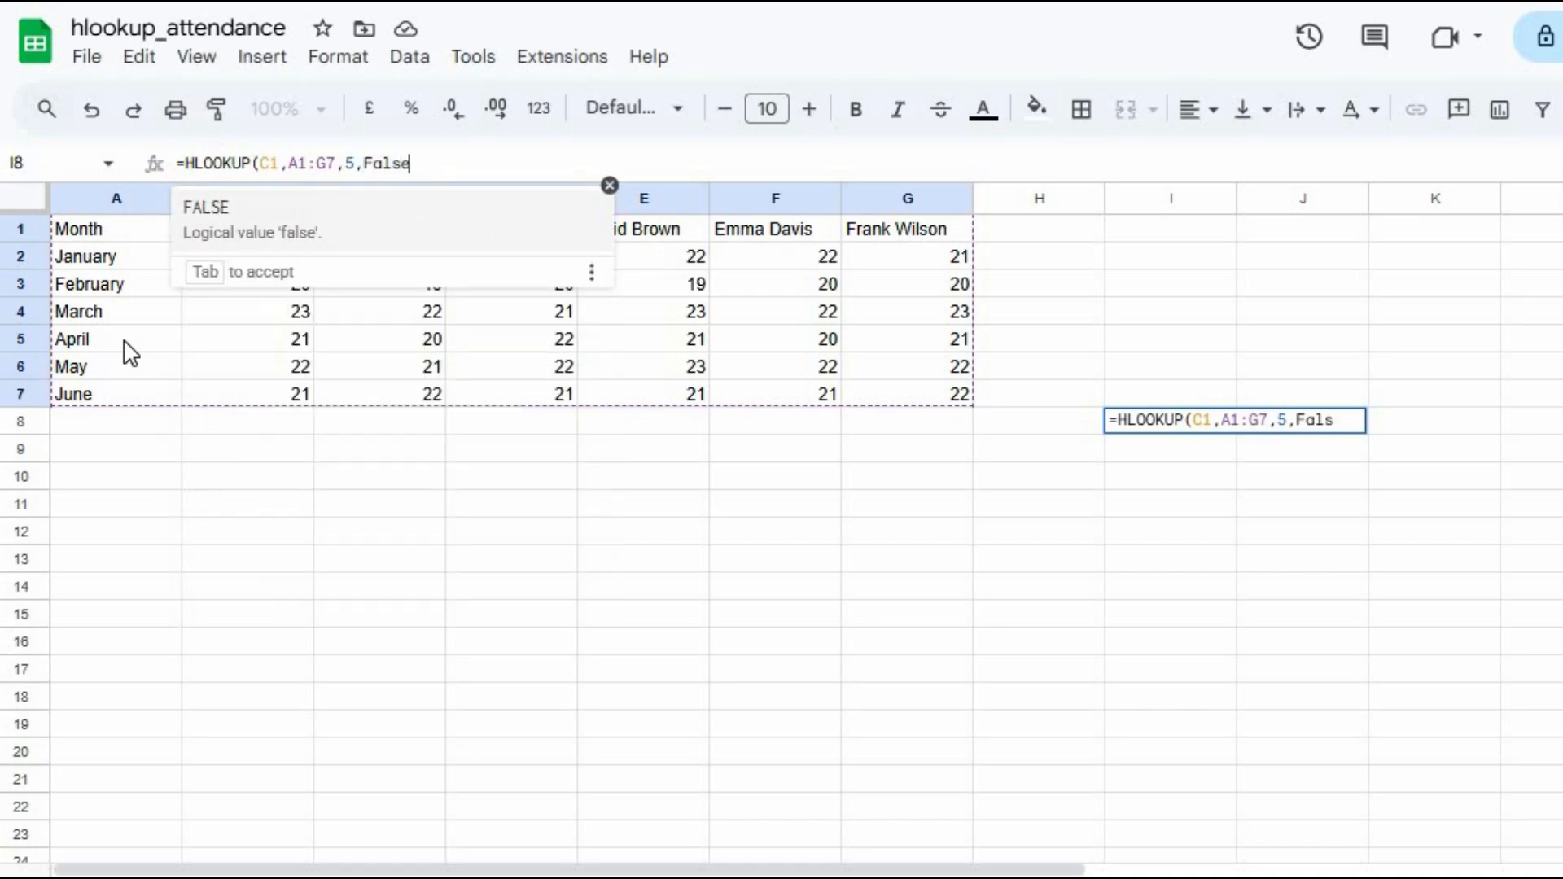
pyautogui.write(')')
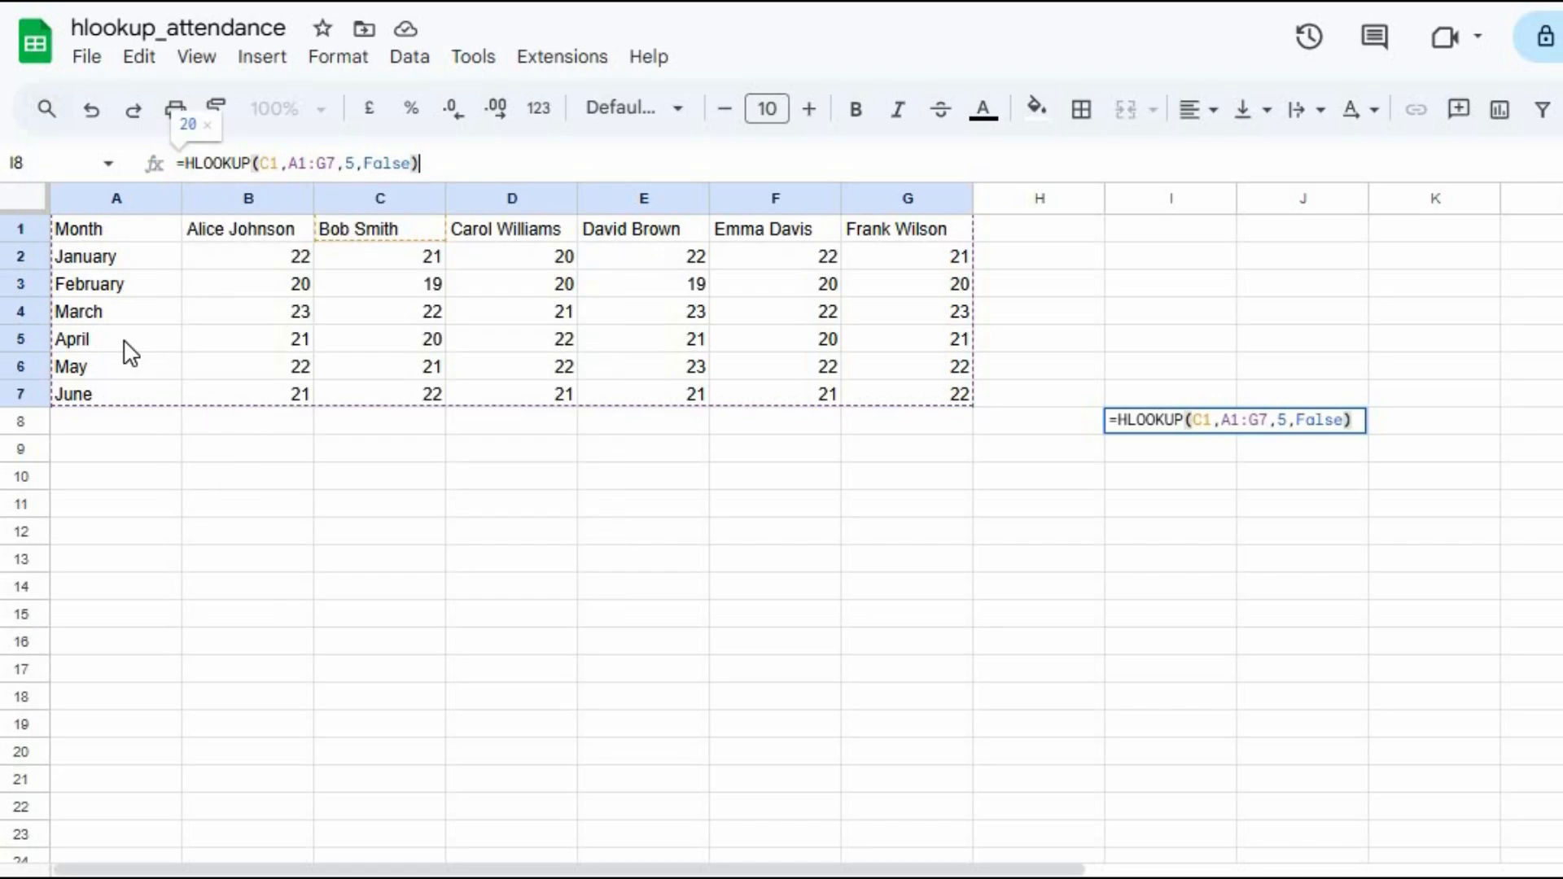
pyautogui.press('Return')
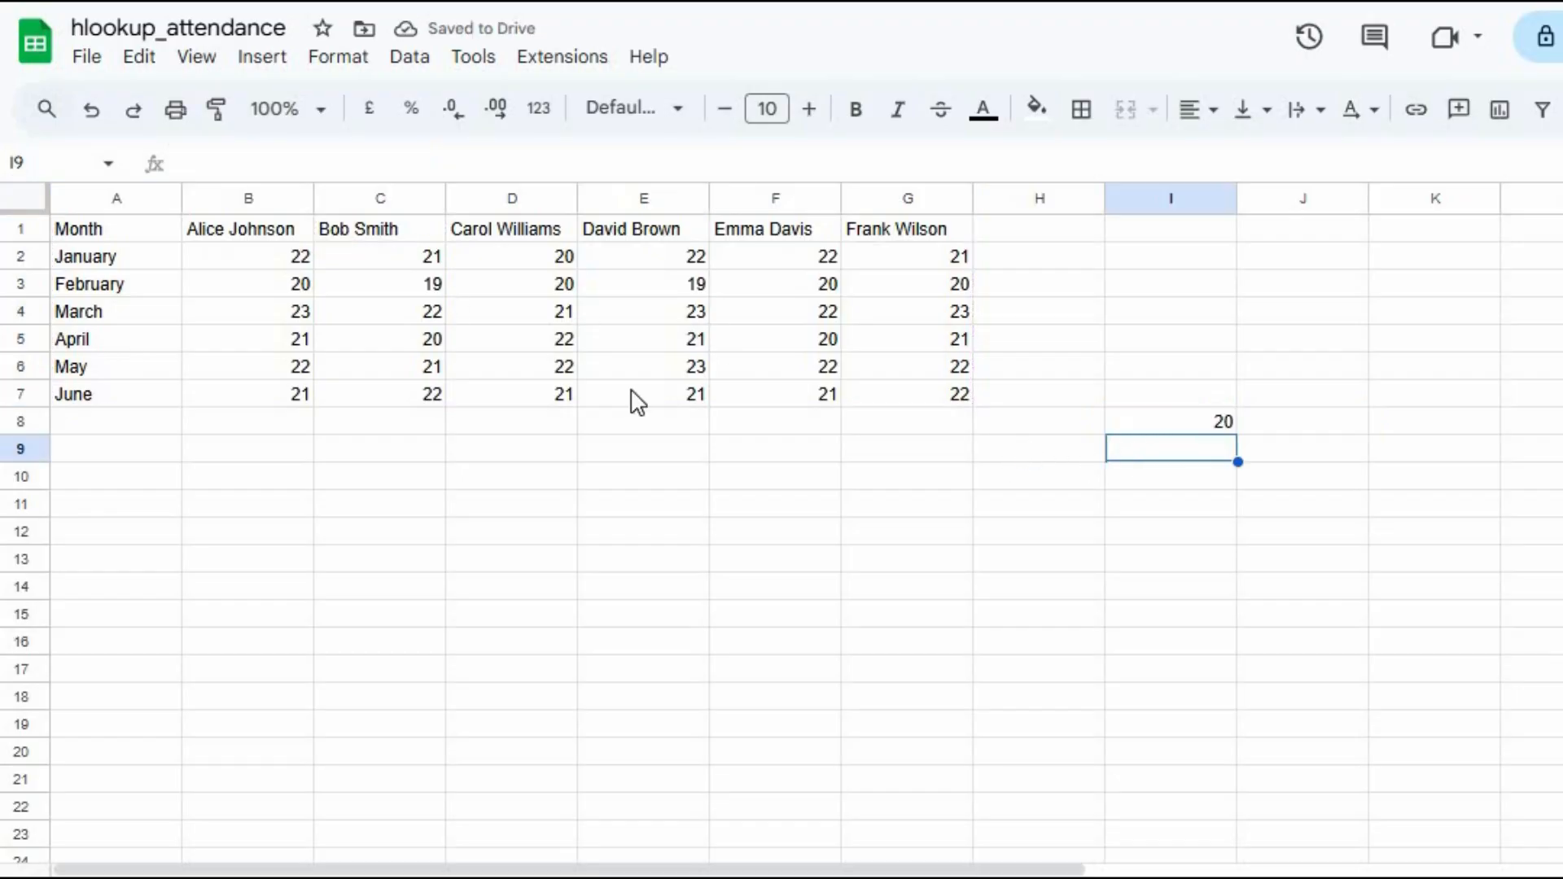
# - Check the HLOOKUP result in I8 against the April attendance value in C5
pyautogui.press('Up')
pyautogui.click(414, 349)
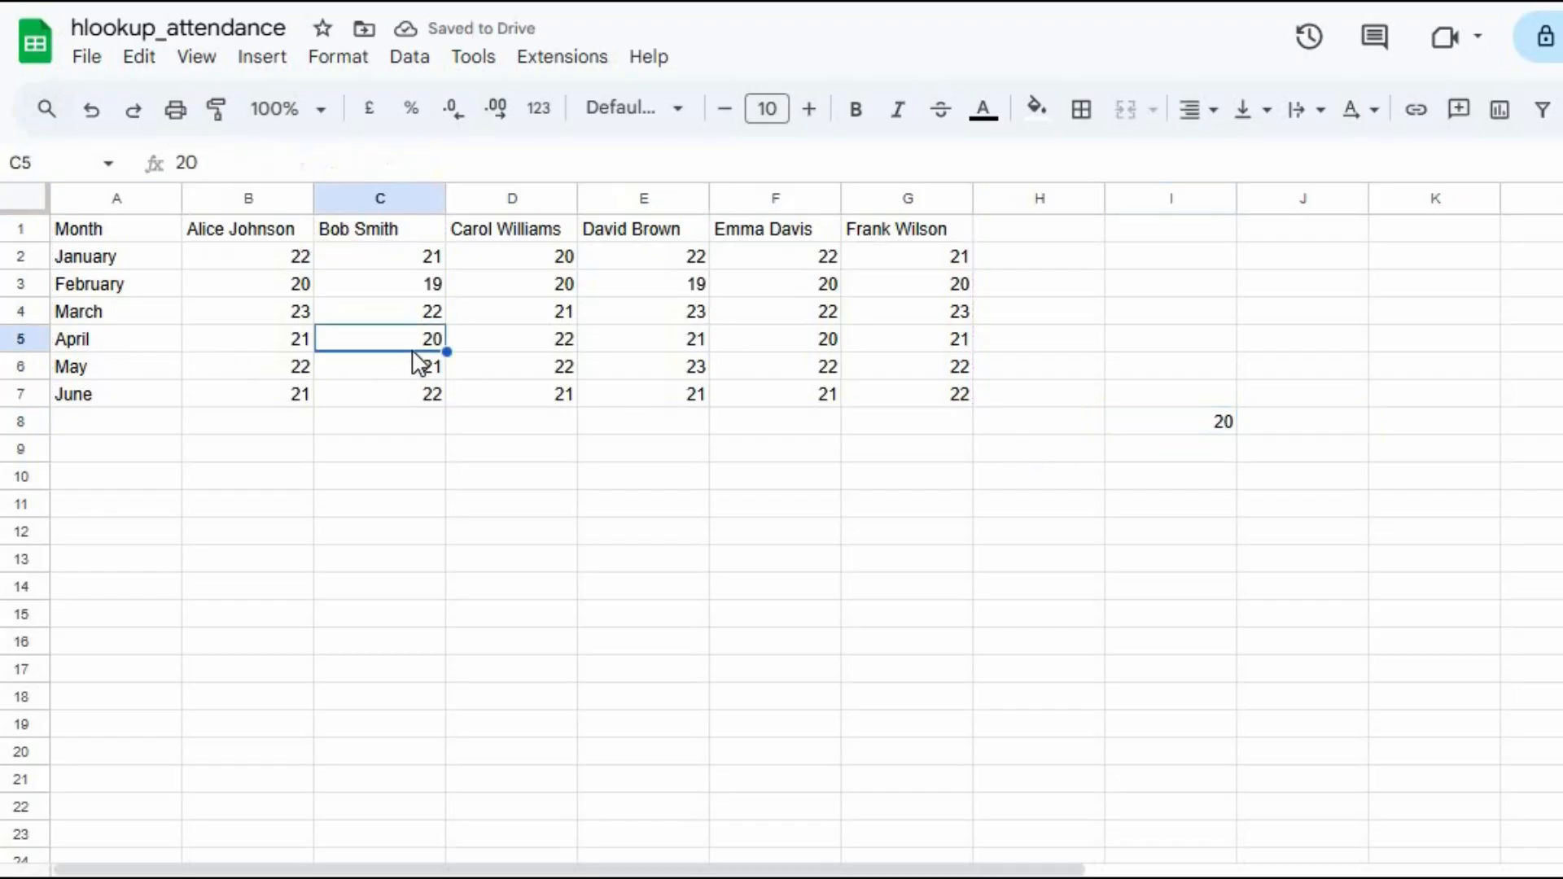
pyautogui.click(1169, 430)
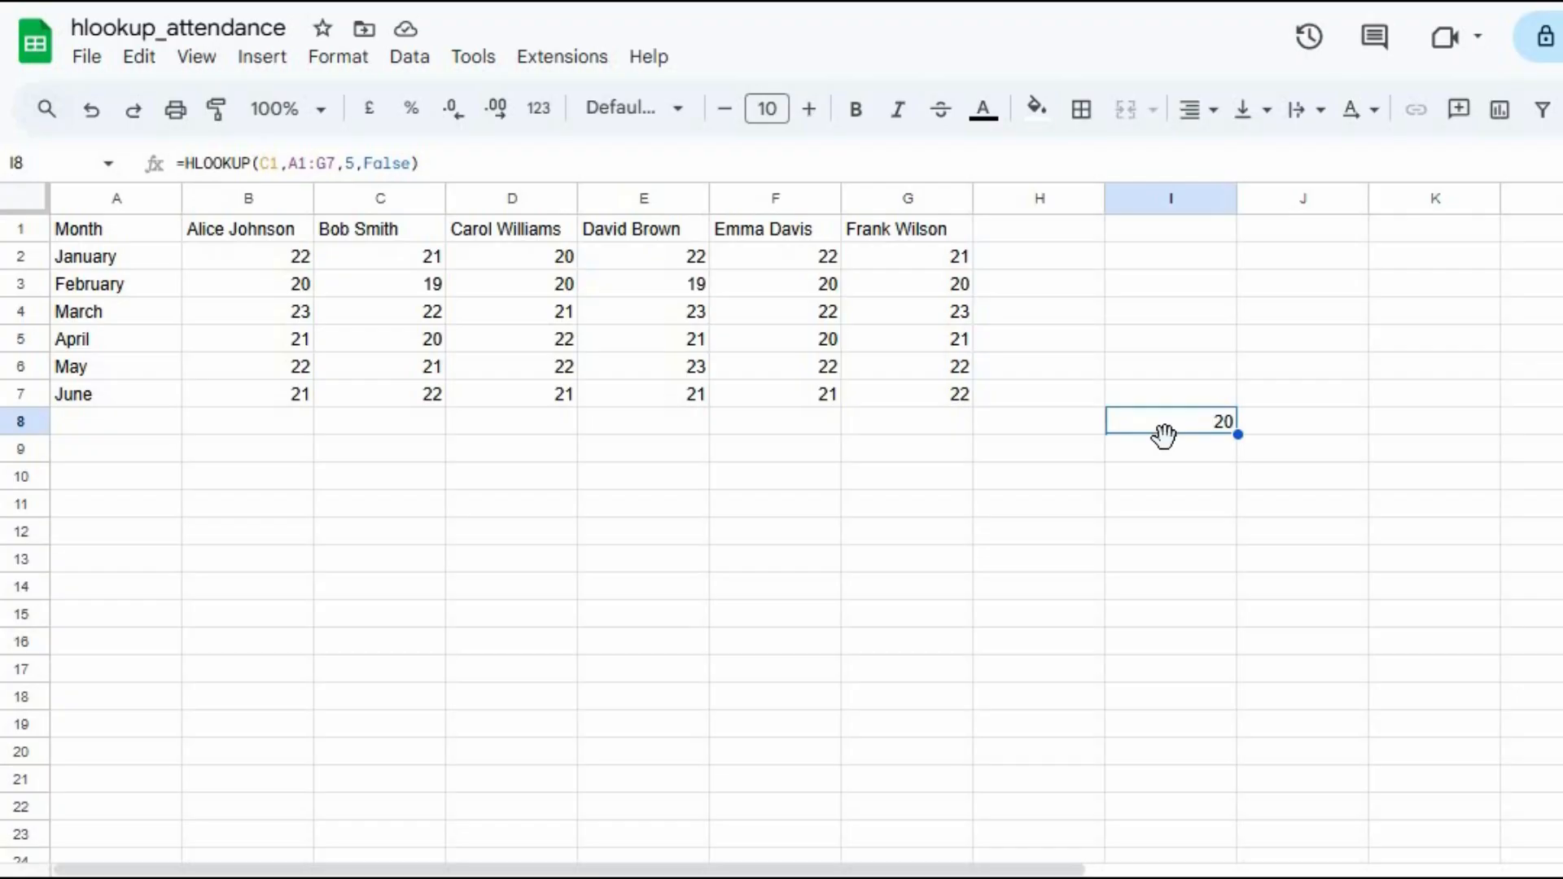
# - Begin a VLOOKUP formula in J8 with the April cell A5 as the search key
pyautogui.click(1342, 430)
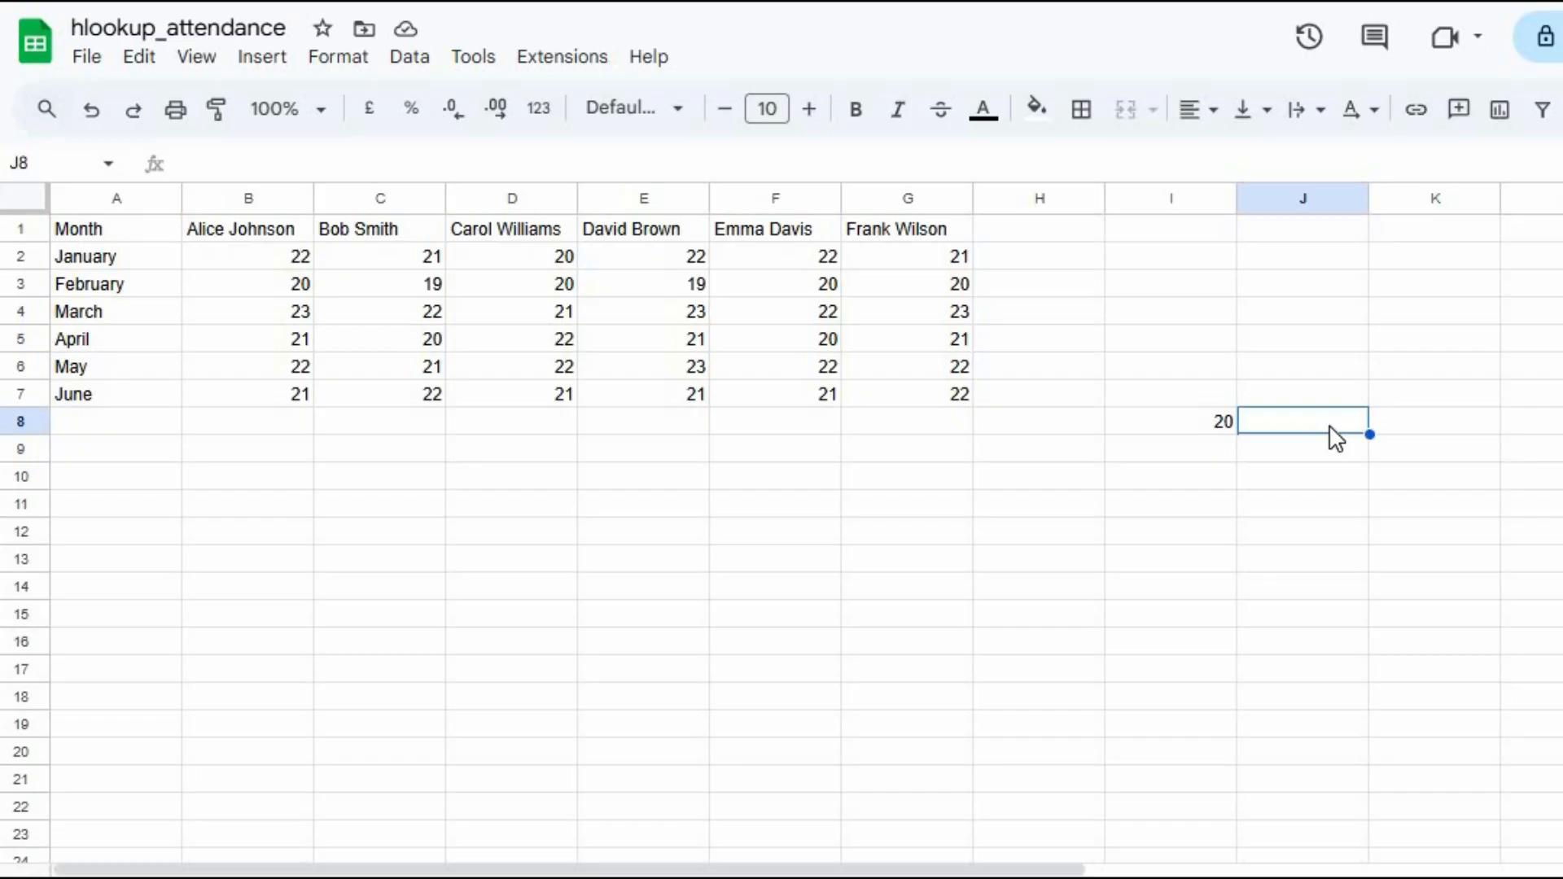
pyautogui.click(720, 156)
pyautogui.write('=')
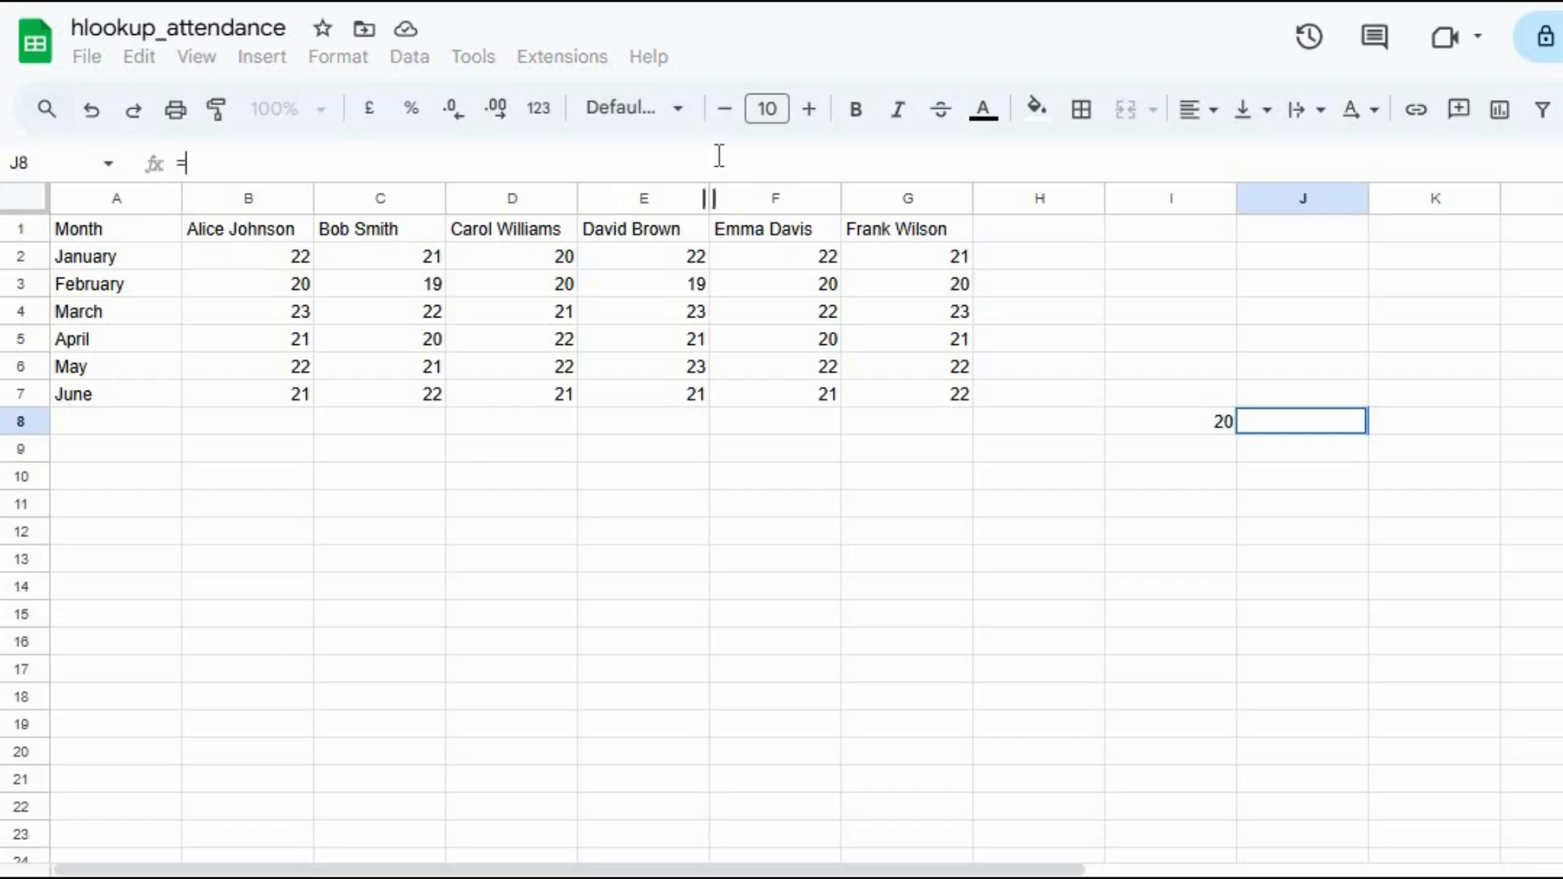
pyautogui.write('vloo')
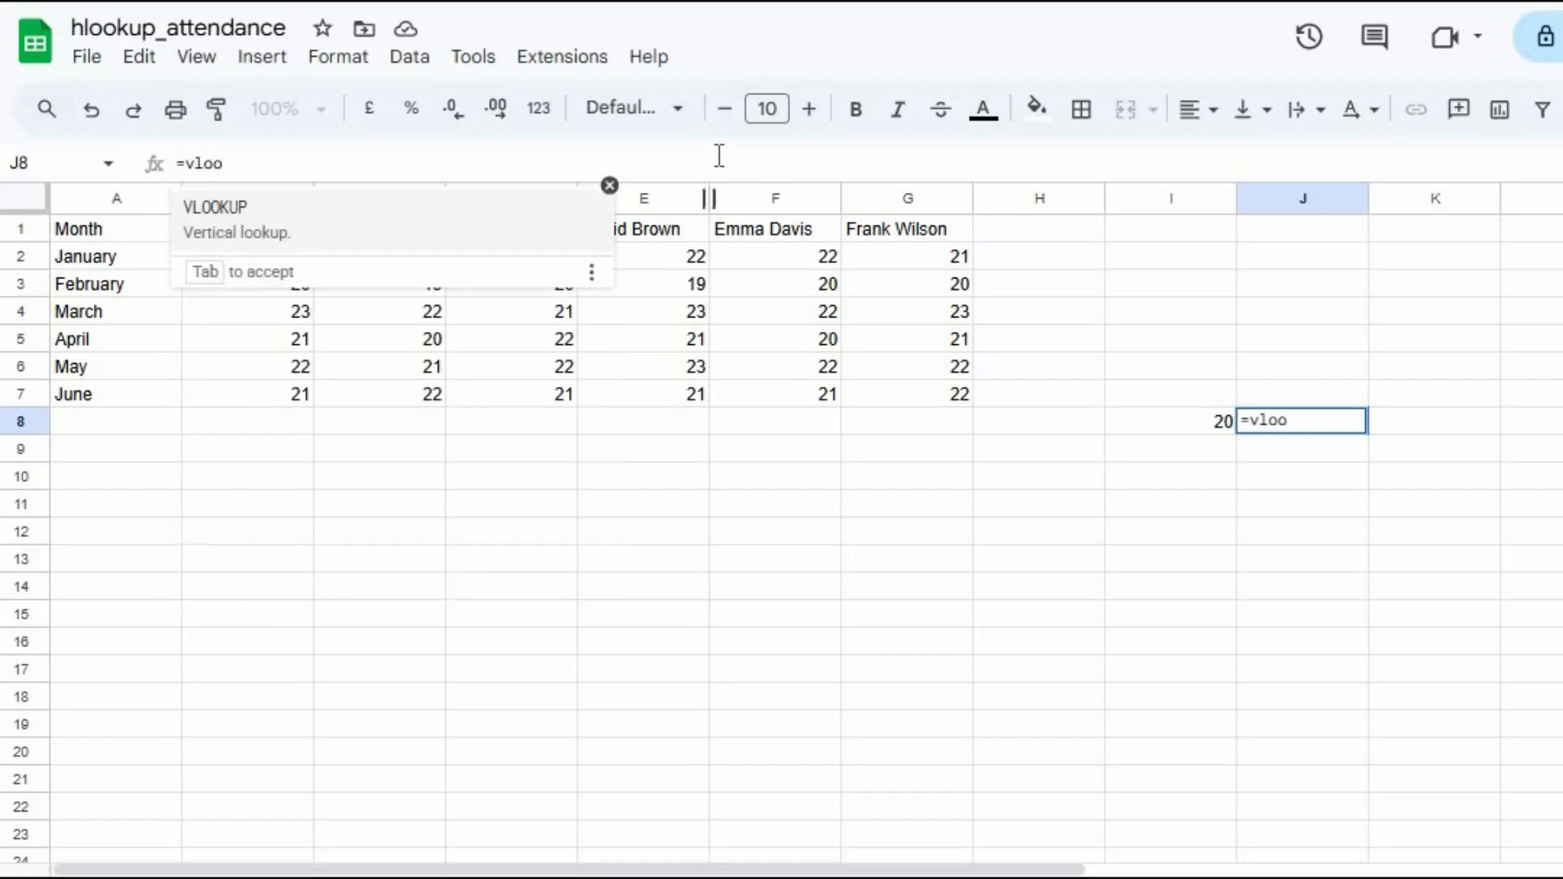
pyautogui.press('Tab')
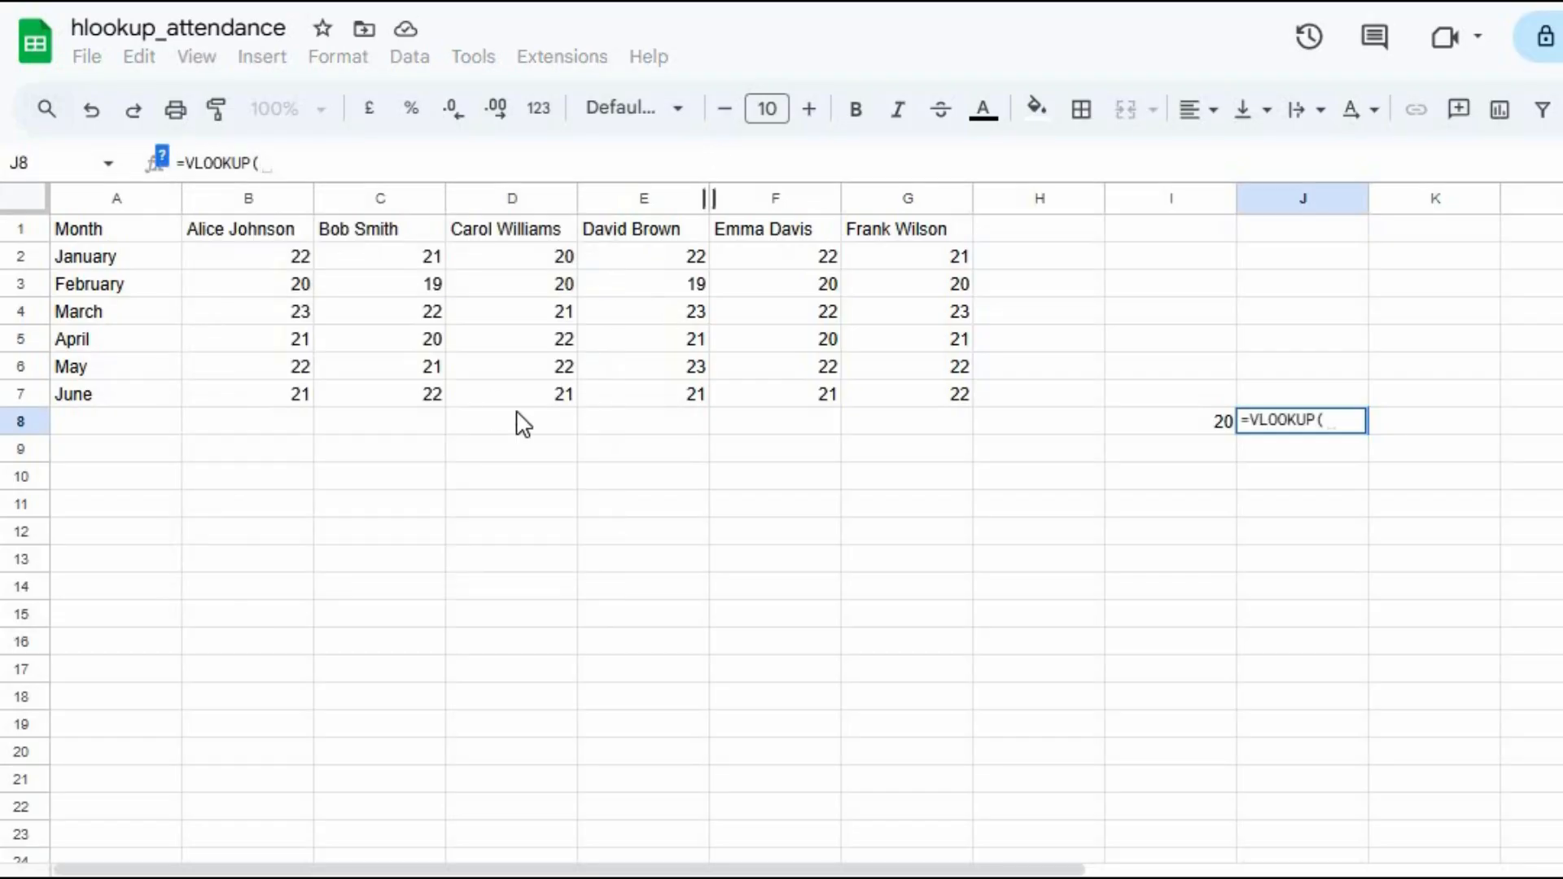
pyautogui.click(145, 342)
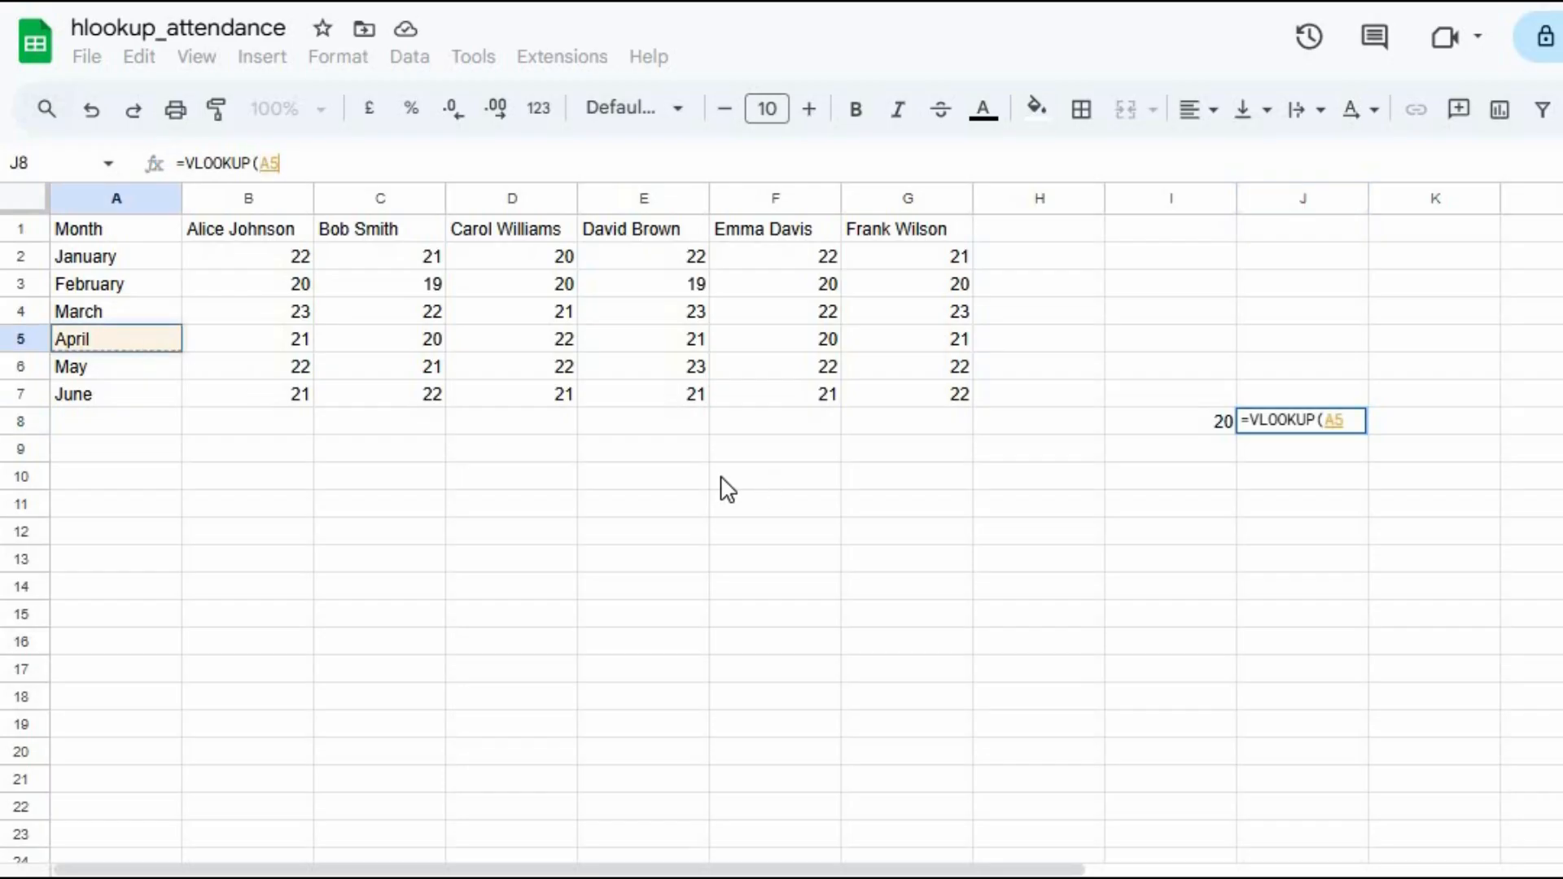
# - Add the range A1:G7 and column index 3 to the VLOOKUP formula in J8
pyautogui.write(',')
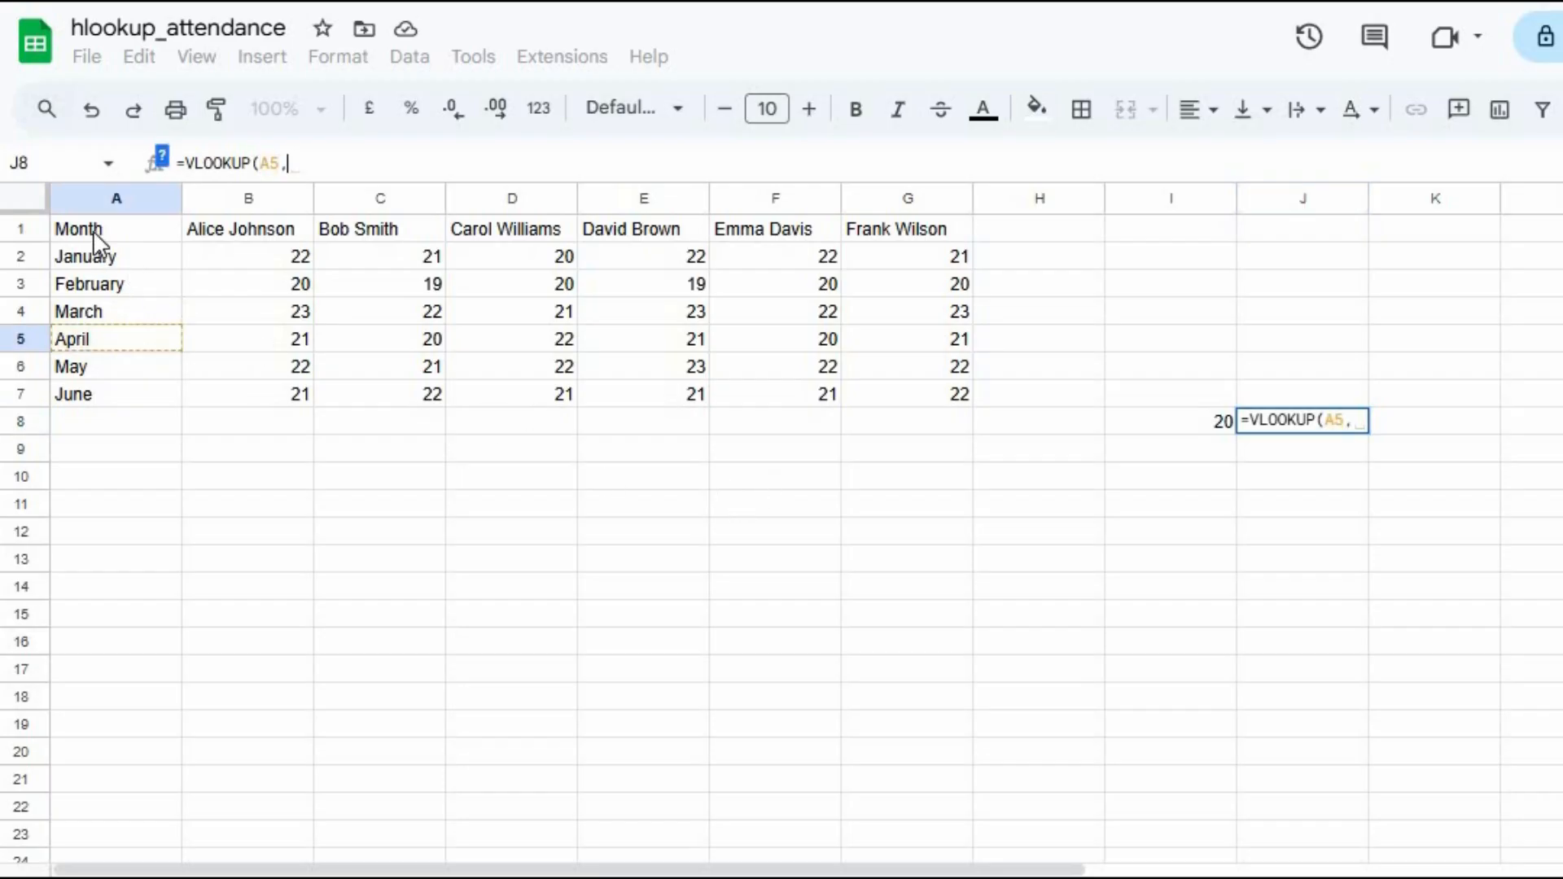
pyautogui.moveTo(98, 233); pyautogui.dragTo(922, 414)
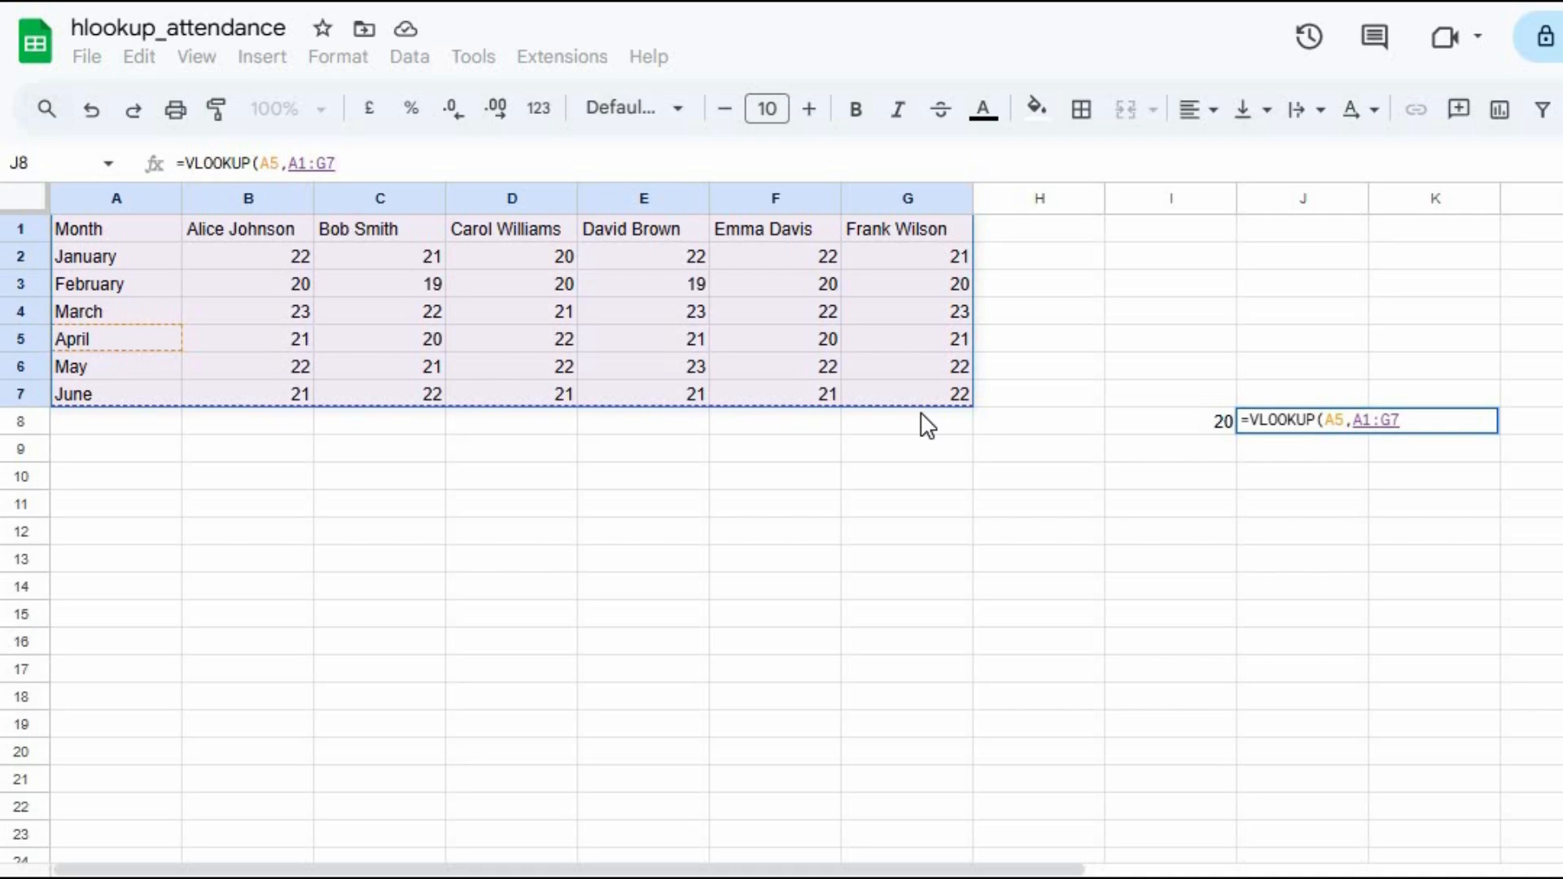
pyautogui.write(',')
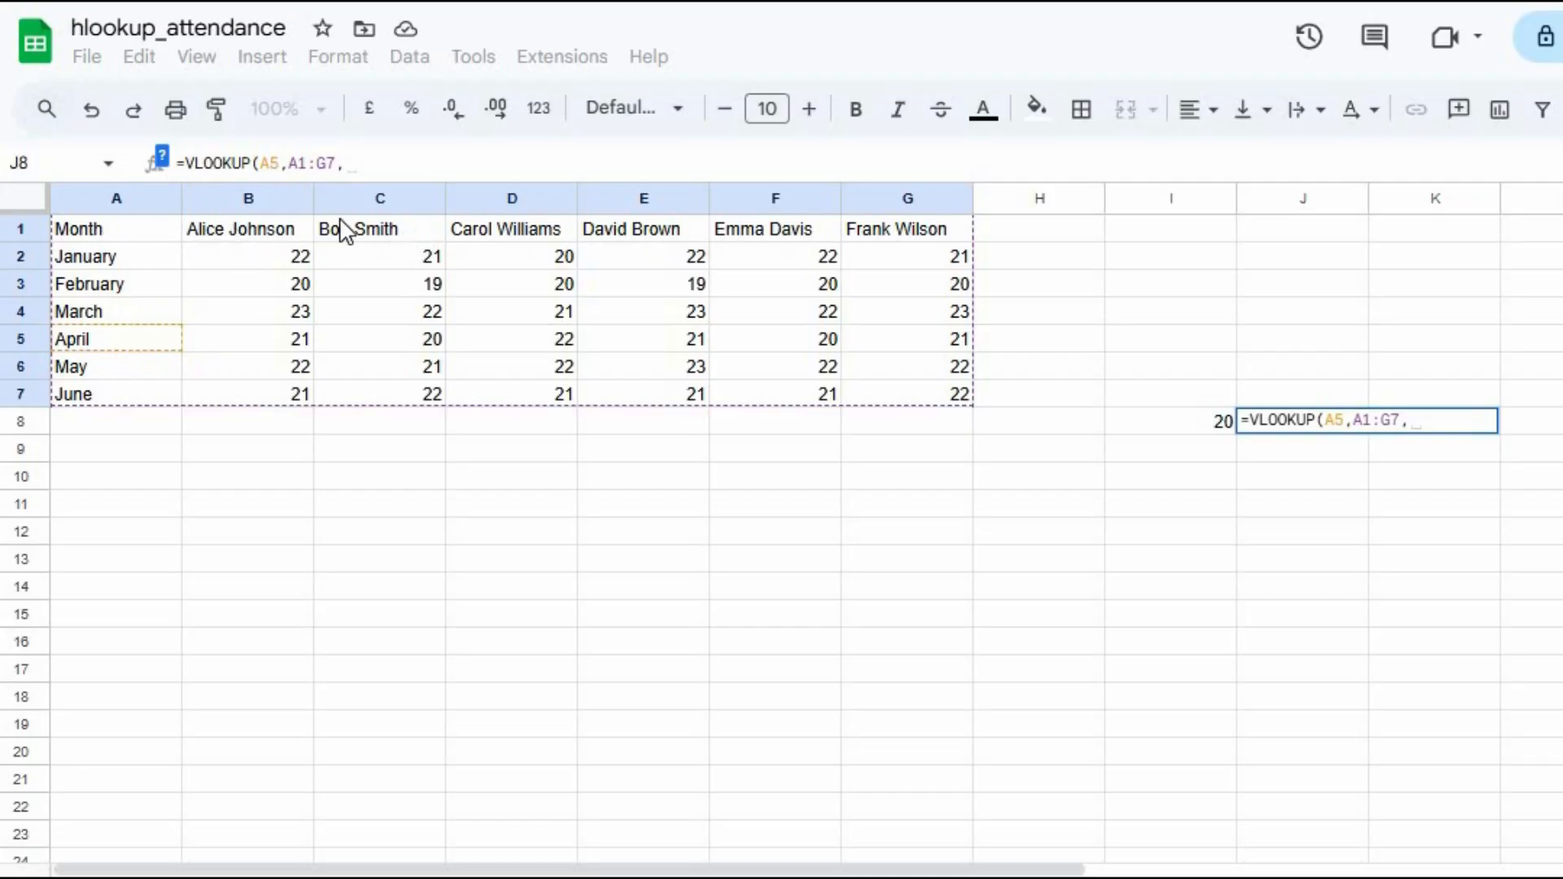
pyautogui.write('3')
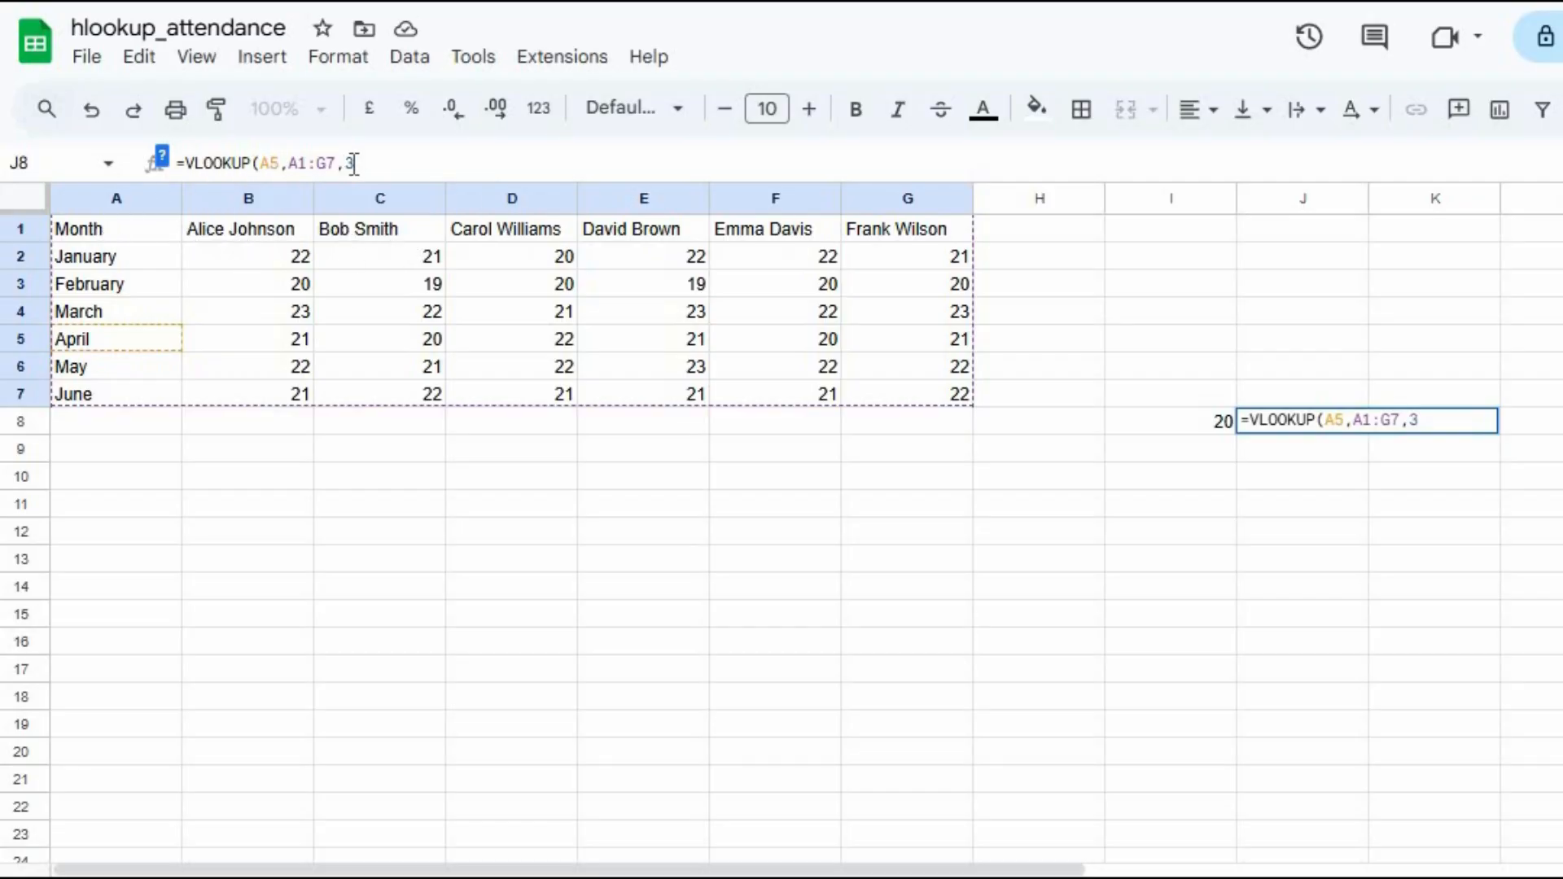
pyautogui.write(',')
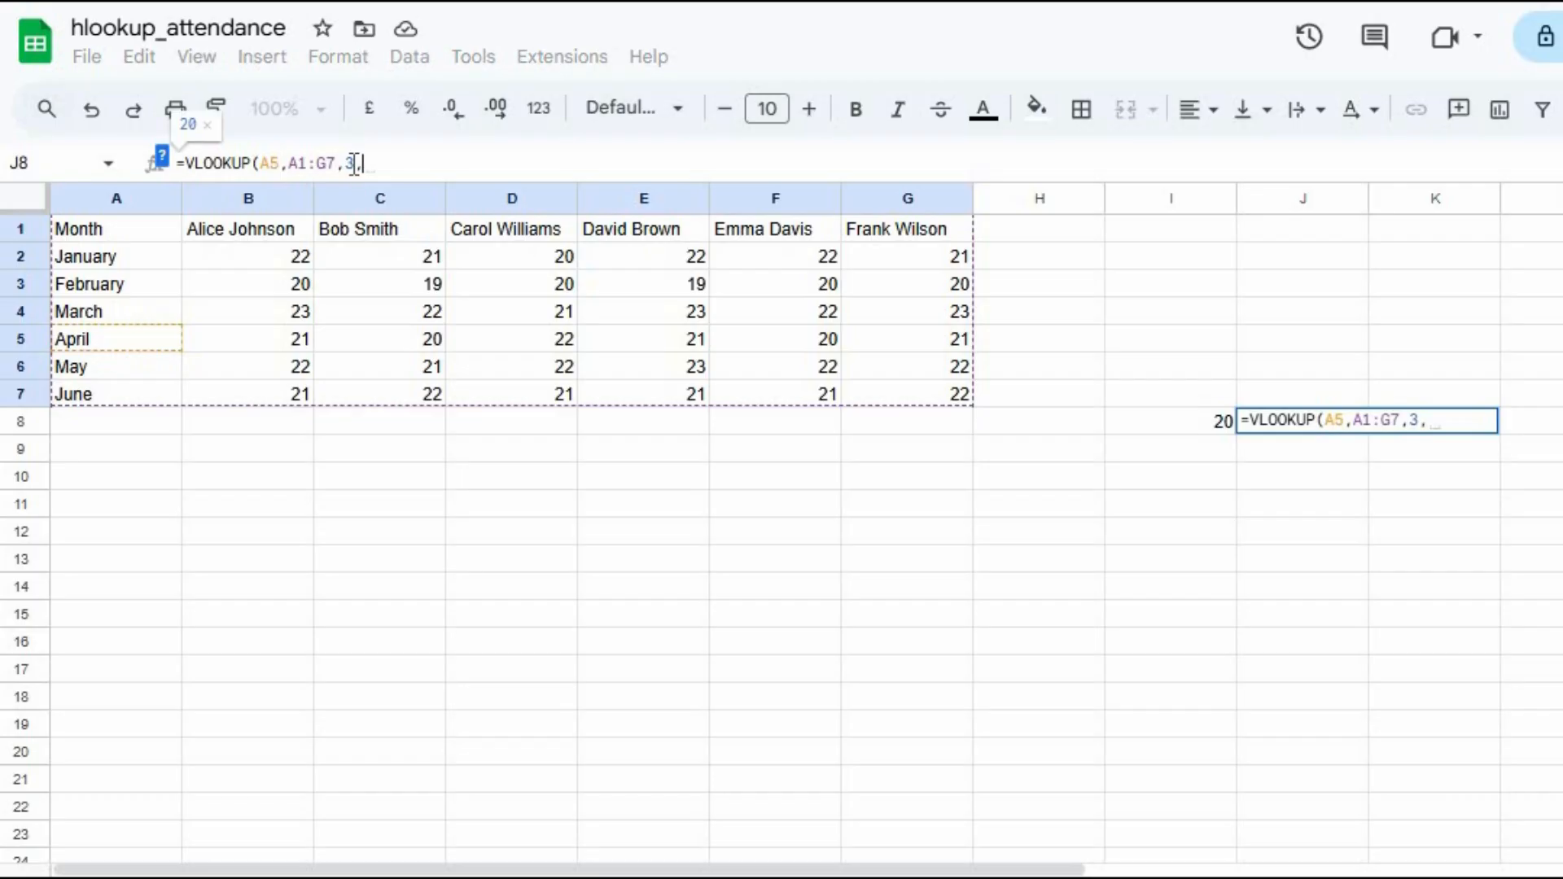
# - Complete the VLOOKUP formula with False for an exact match and check its result against C5
pyautogui.write('flase')
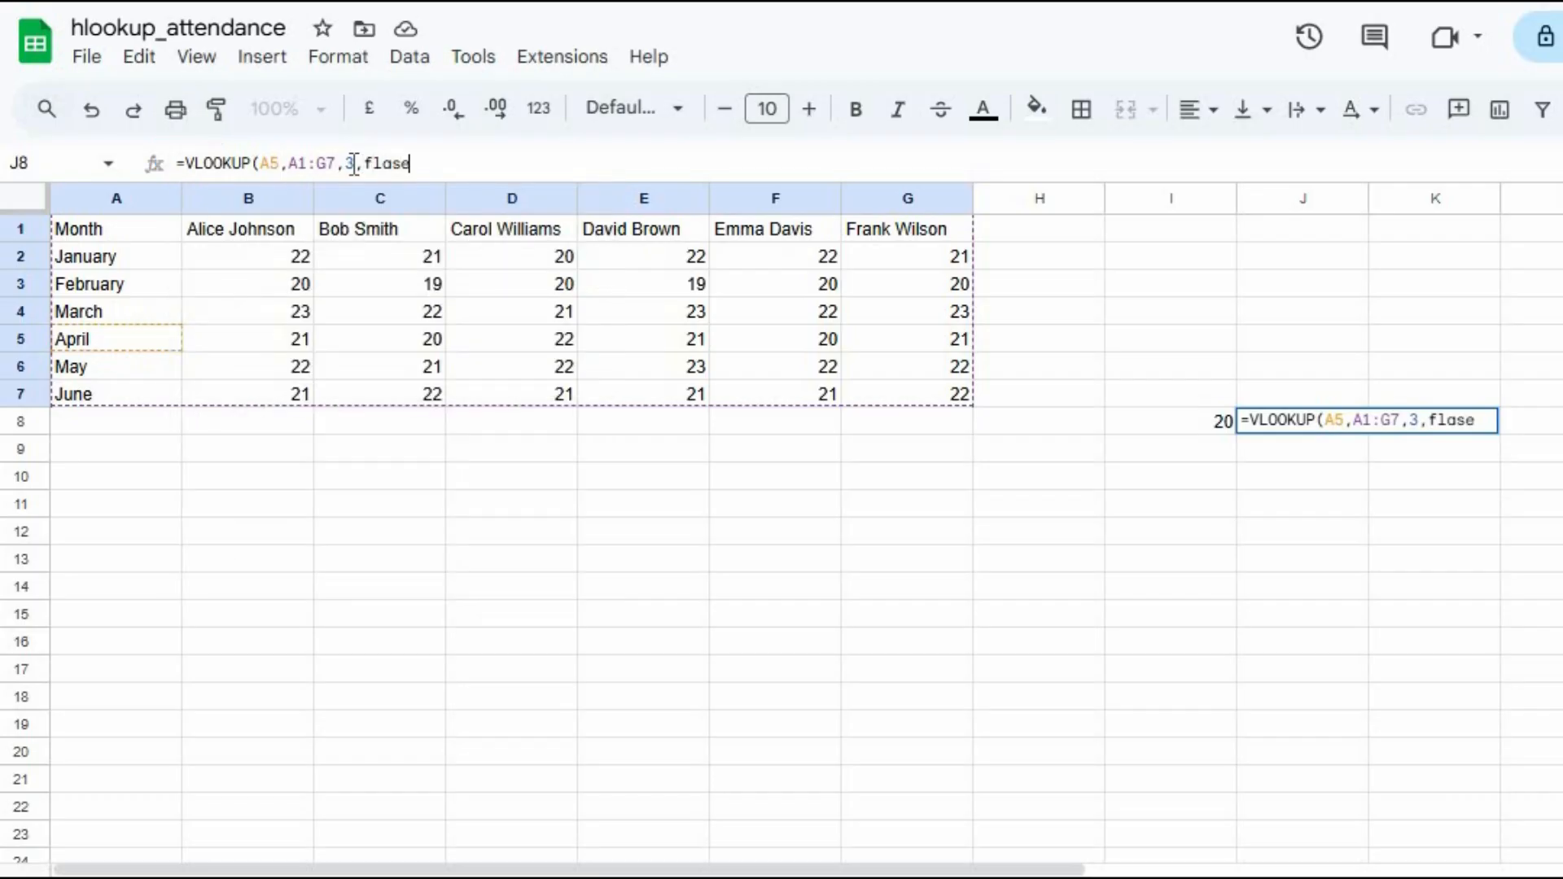
pyautogui.press('Left')
pyautogui.press('Left')
pyautogui.press('Left')
pyautogui.press('Left')
pyautogui.press('BackSpace')
pyautogui.write('F')
pyautogui.press('Right')
pyautogui.press('Right')
pyautogui.press('Right')
pyautogui.press('Delete')
pyautogui.press('BackSpace')
pyautogui.press('BackSpace')
pyautogui.press('BackSpace')
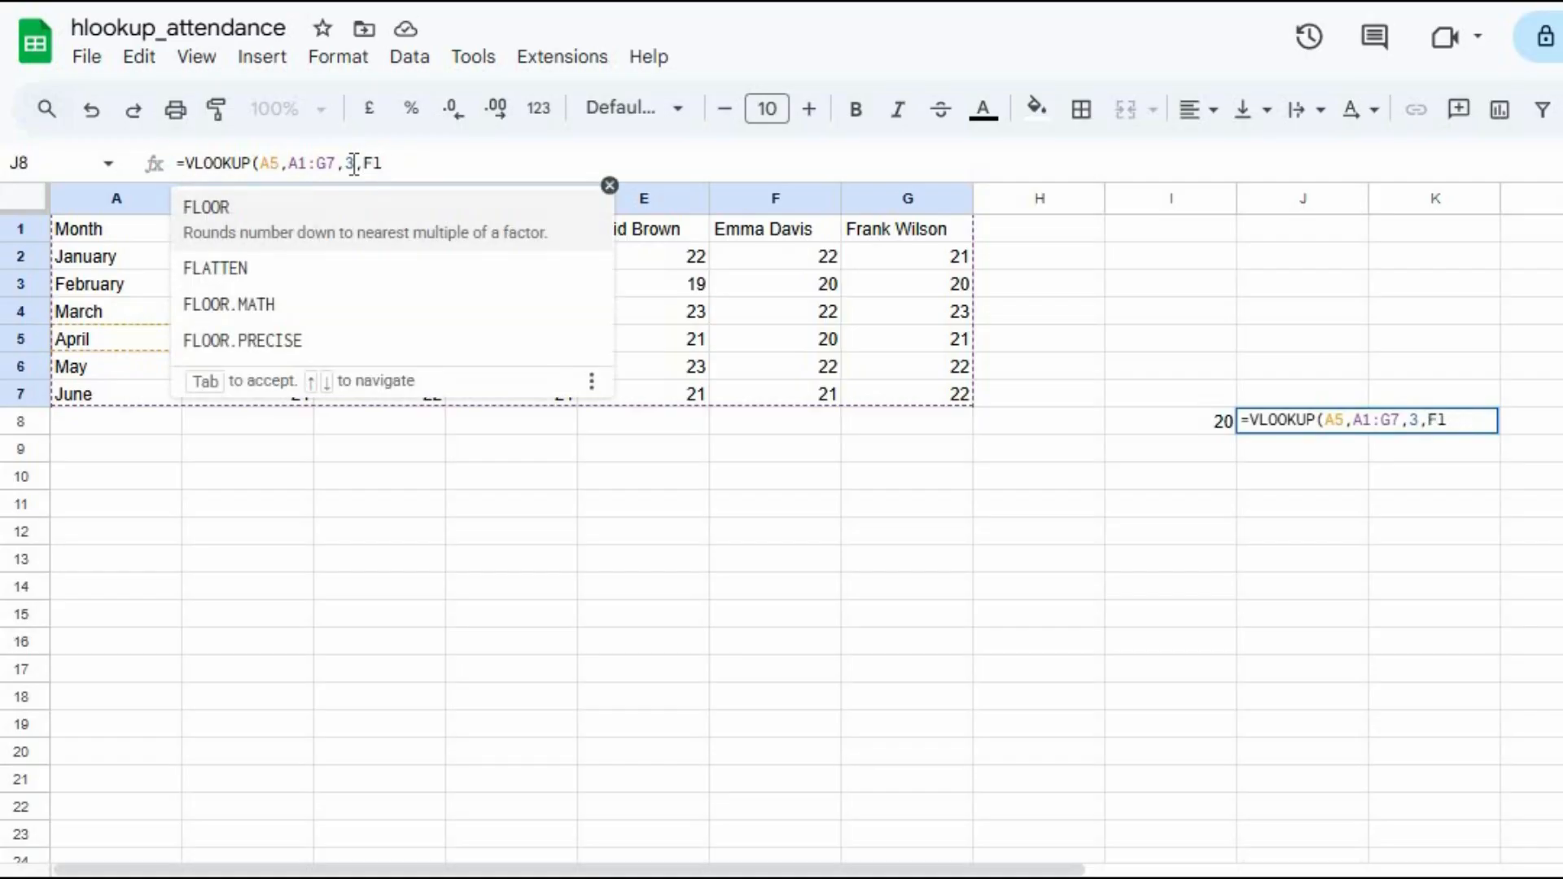
pyautogui.write('a')
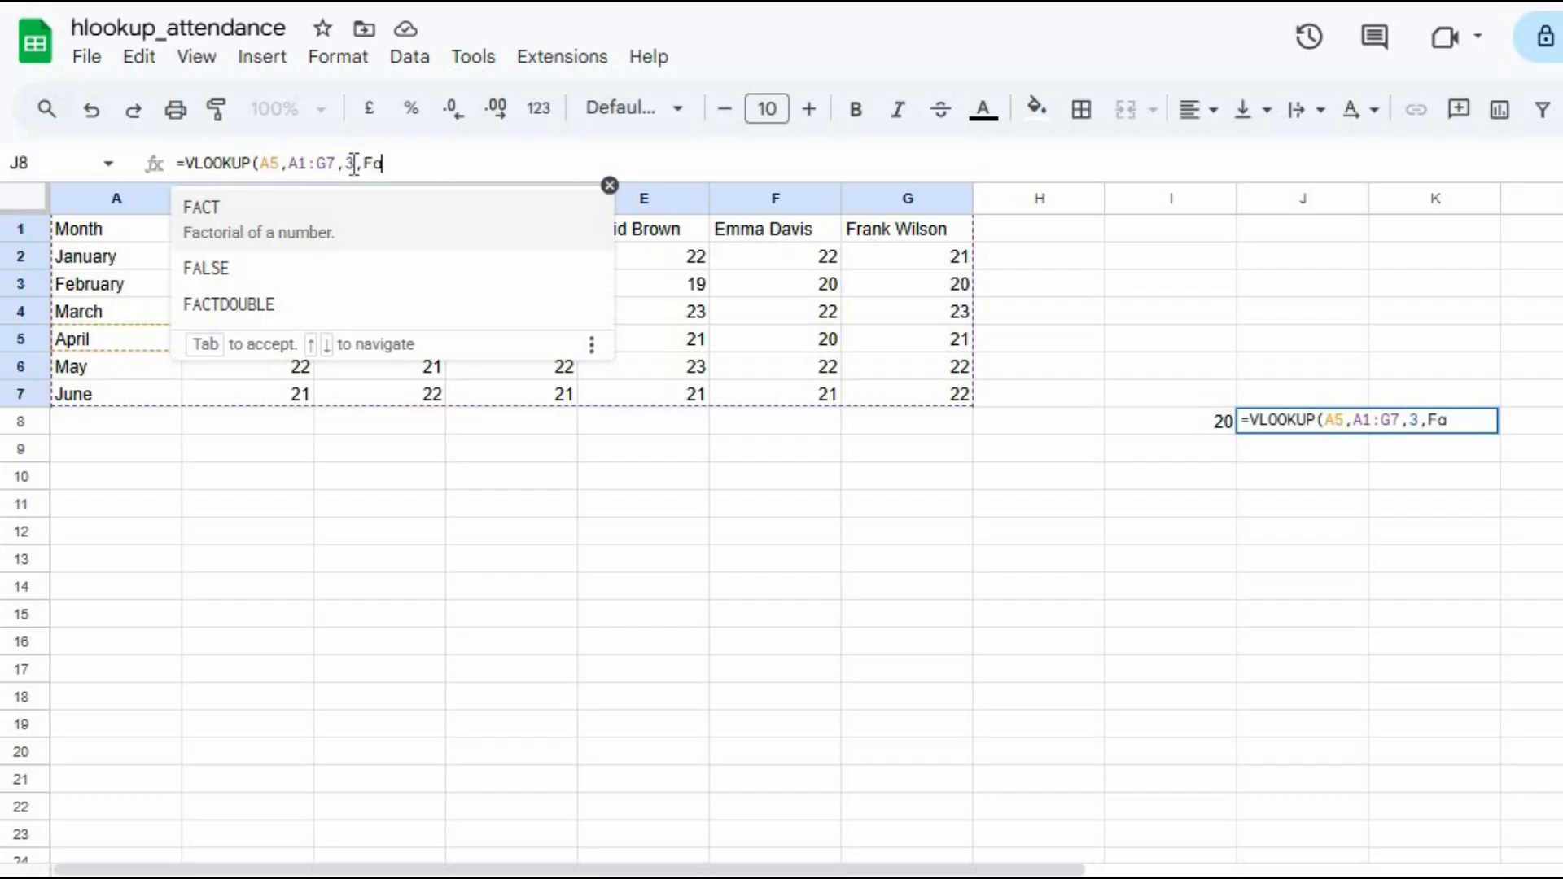
pyautogui.write('lse)')
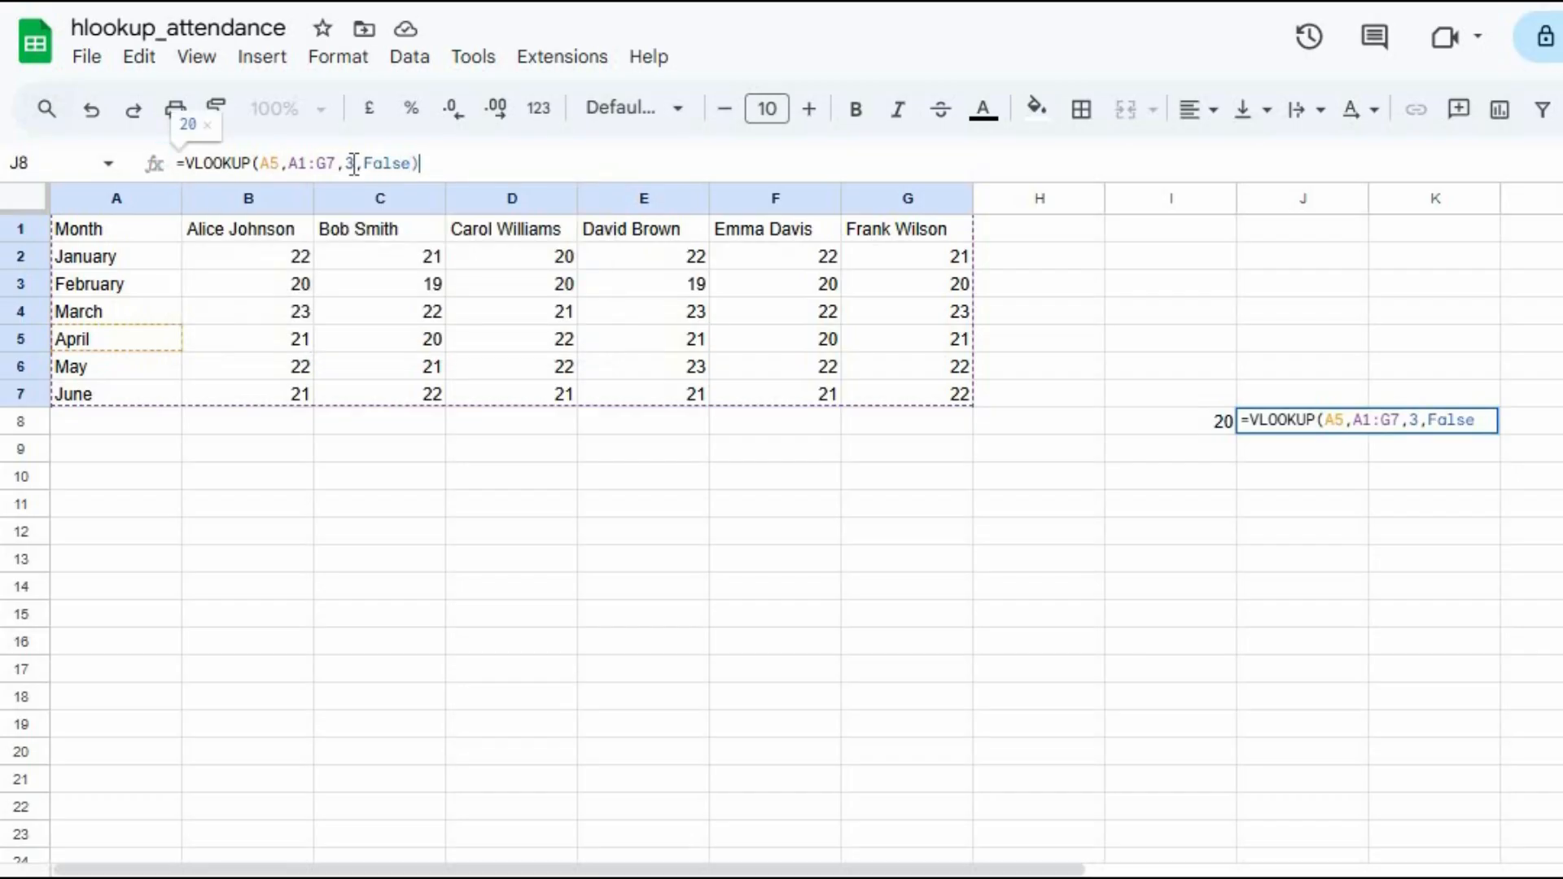
pyautogui.press('Return')
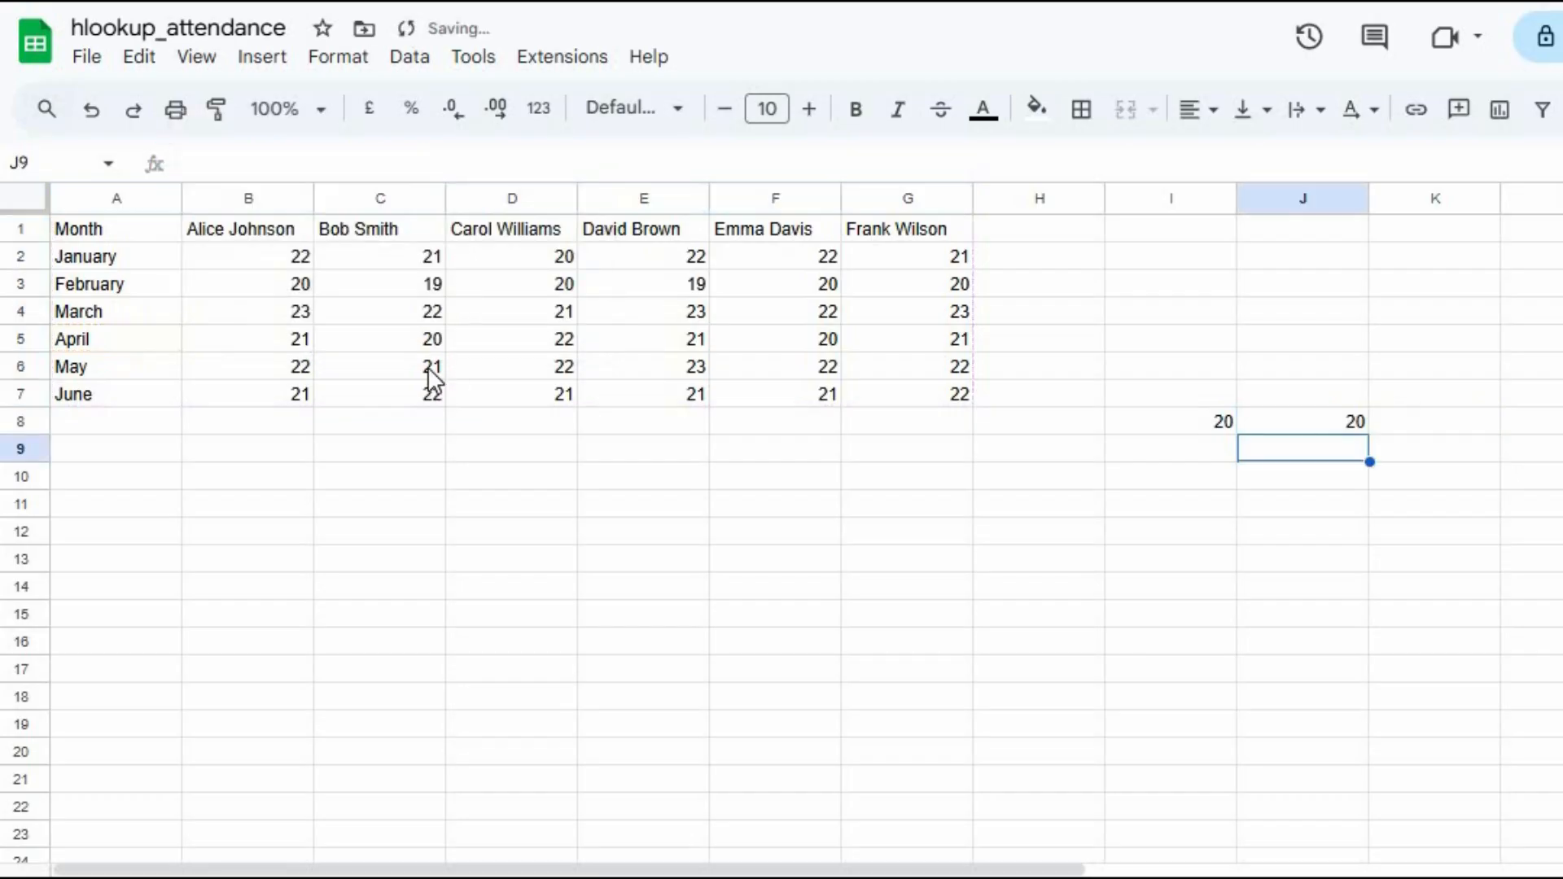
pyautogui.click(440, 347)
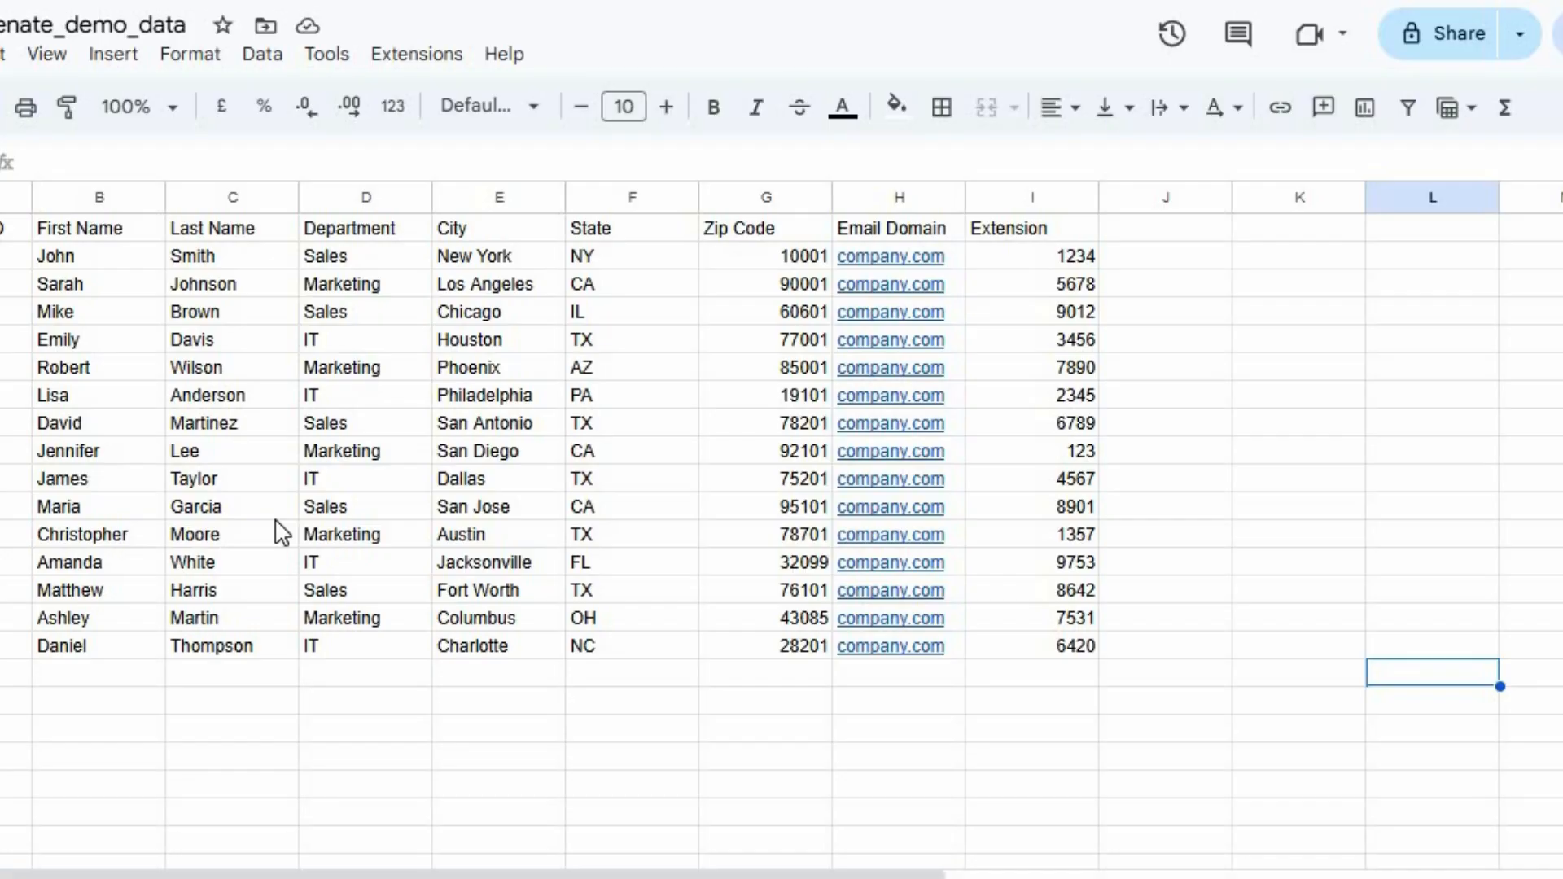
# - In the concatenate demo sheet, begin a CONCATENATE formula in J2 with the first name cell B2 as its first argument
pyautogui.click(1182, 268)
pyautogui.click(1115, 155)
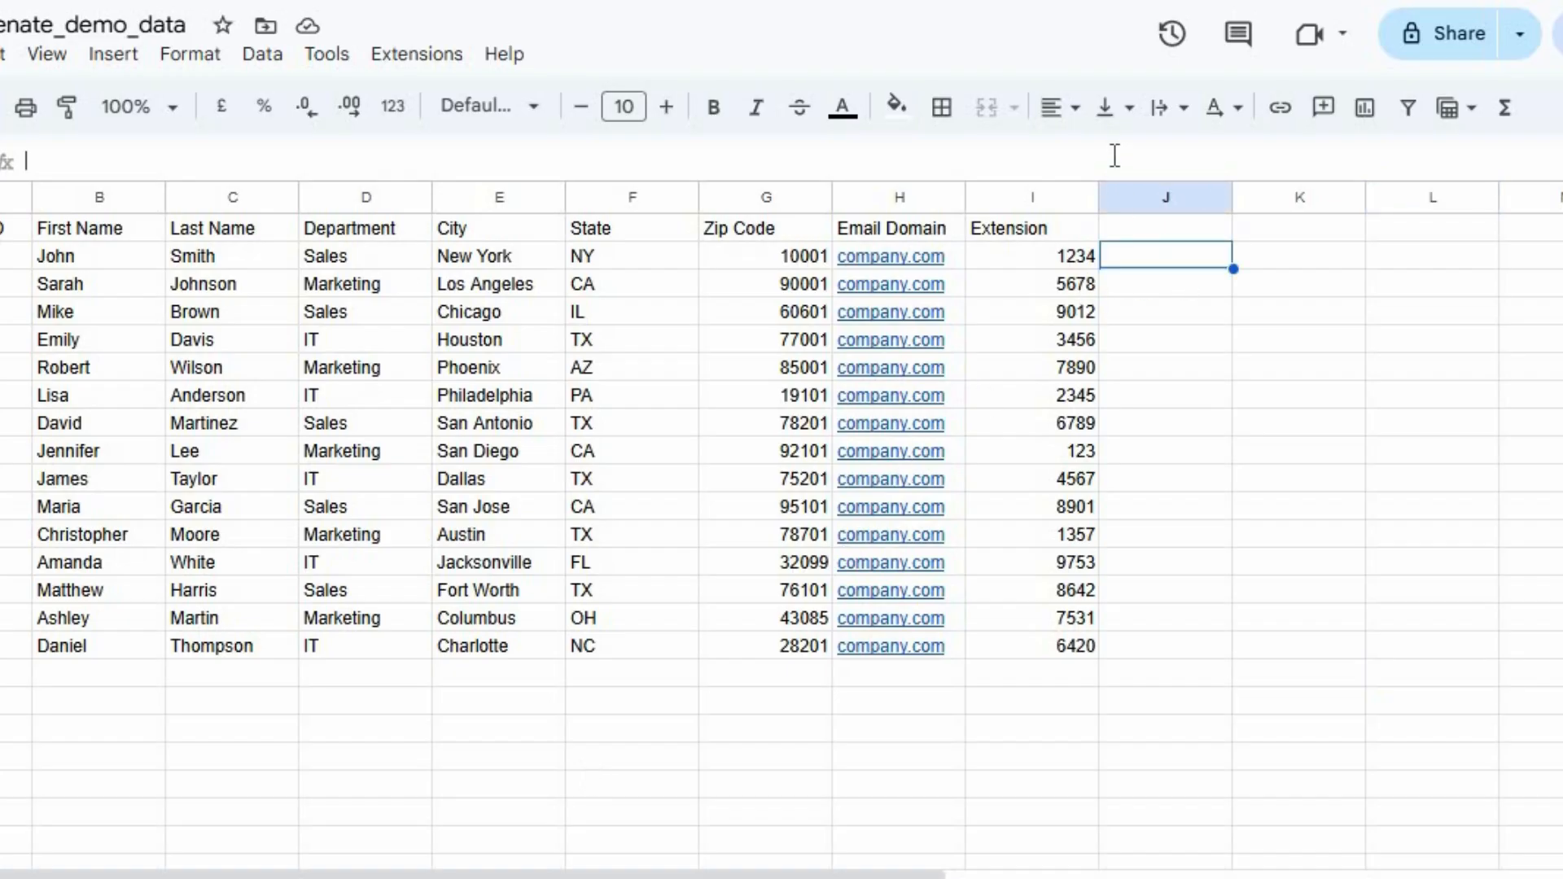
pyautogui.write('=')
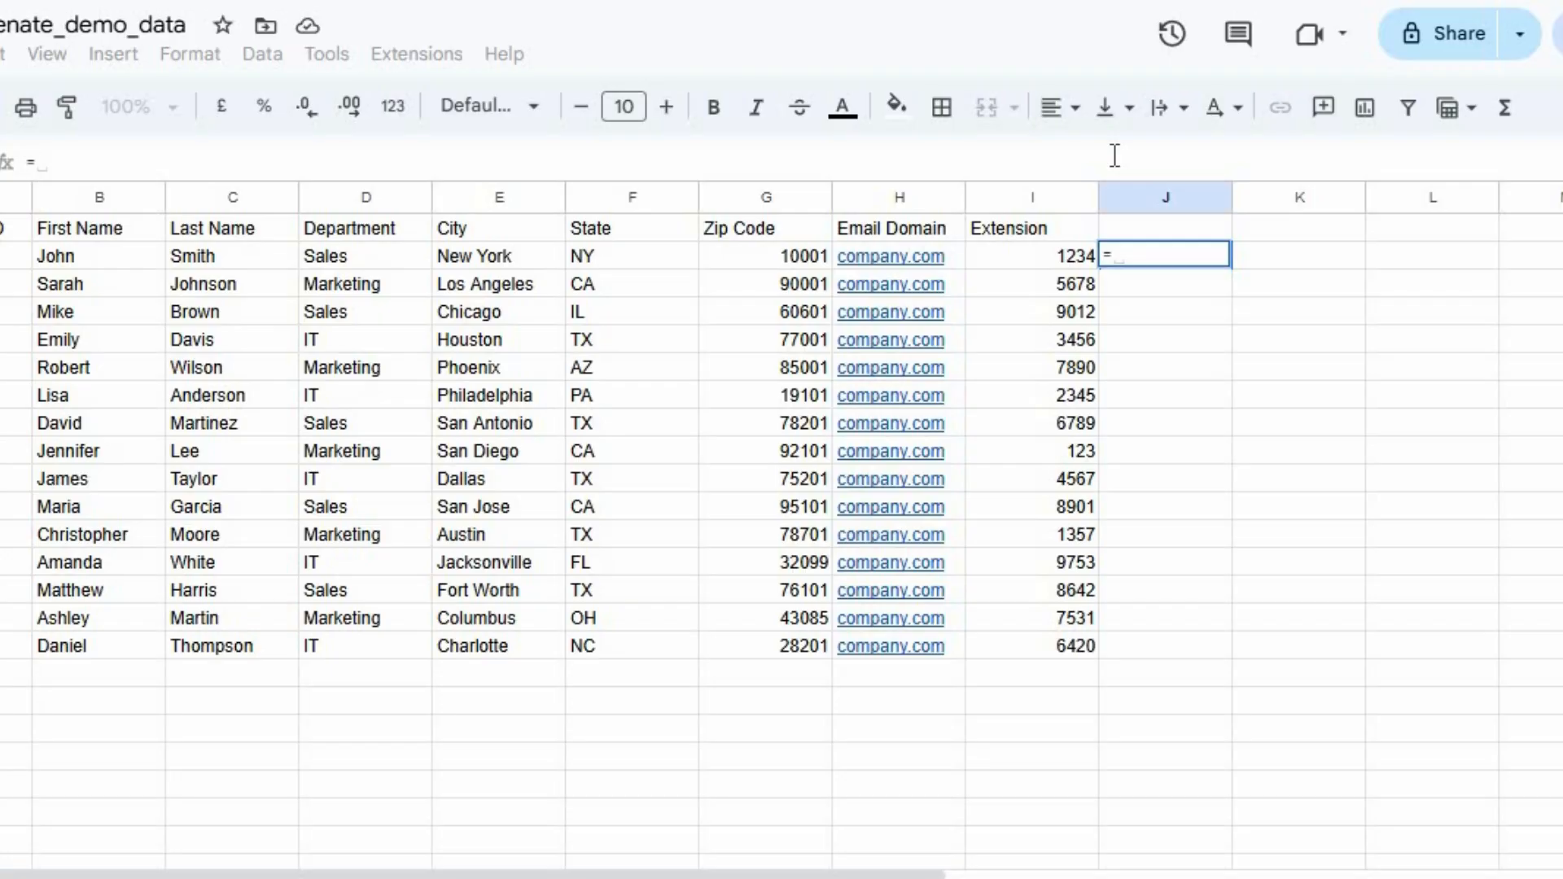
pyautogui.write('con')
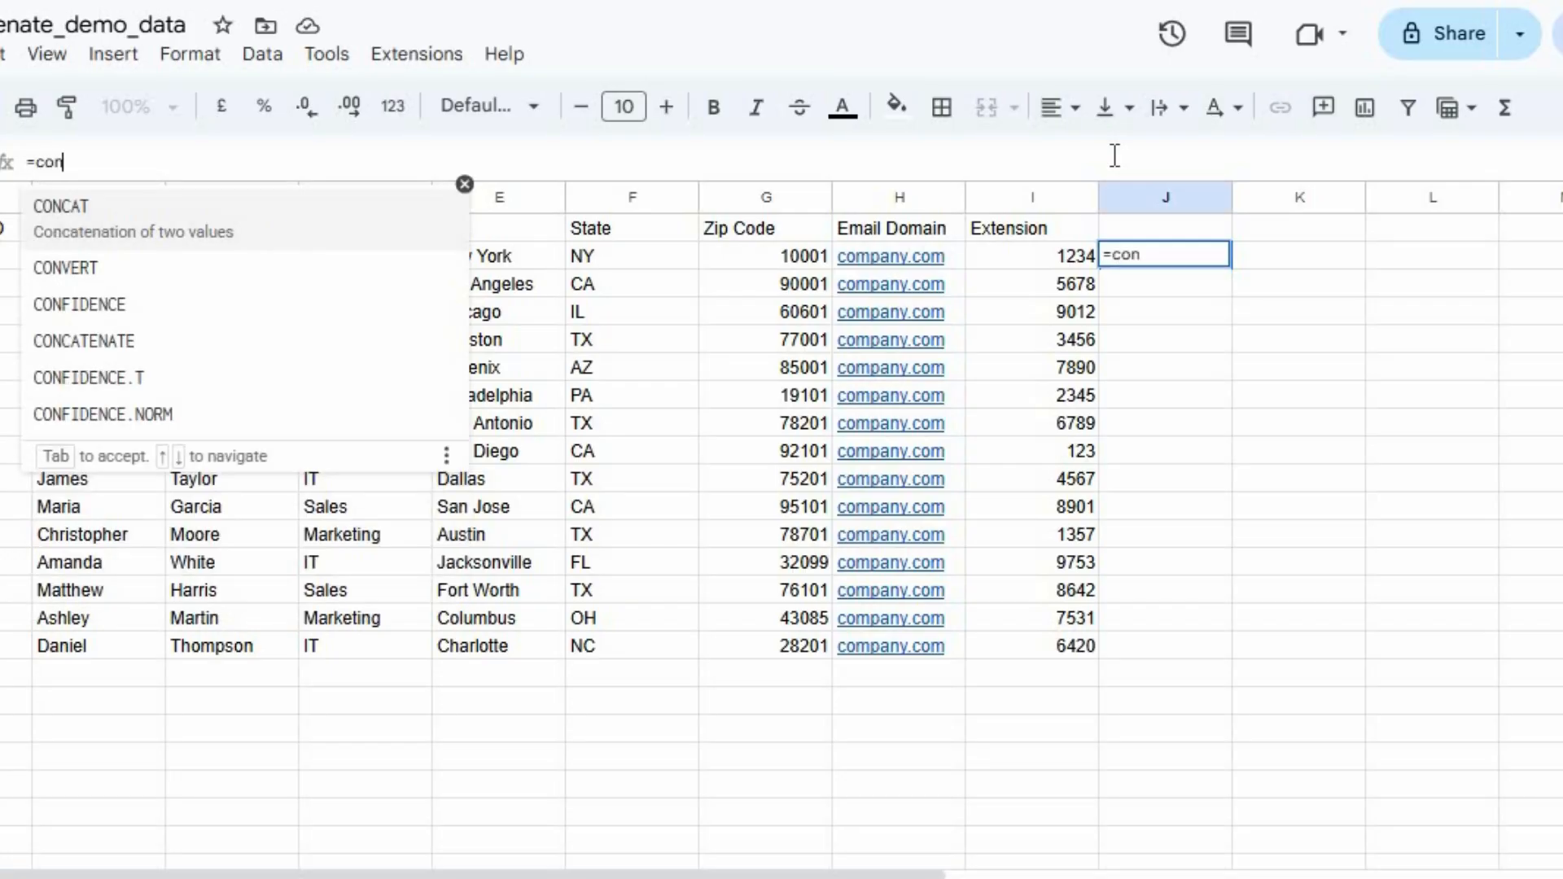
pyautogui.press('Down')
pyautogui.press('Down')
pyautogui.press('Down')
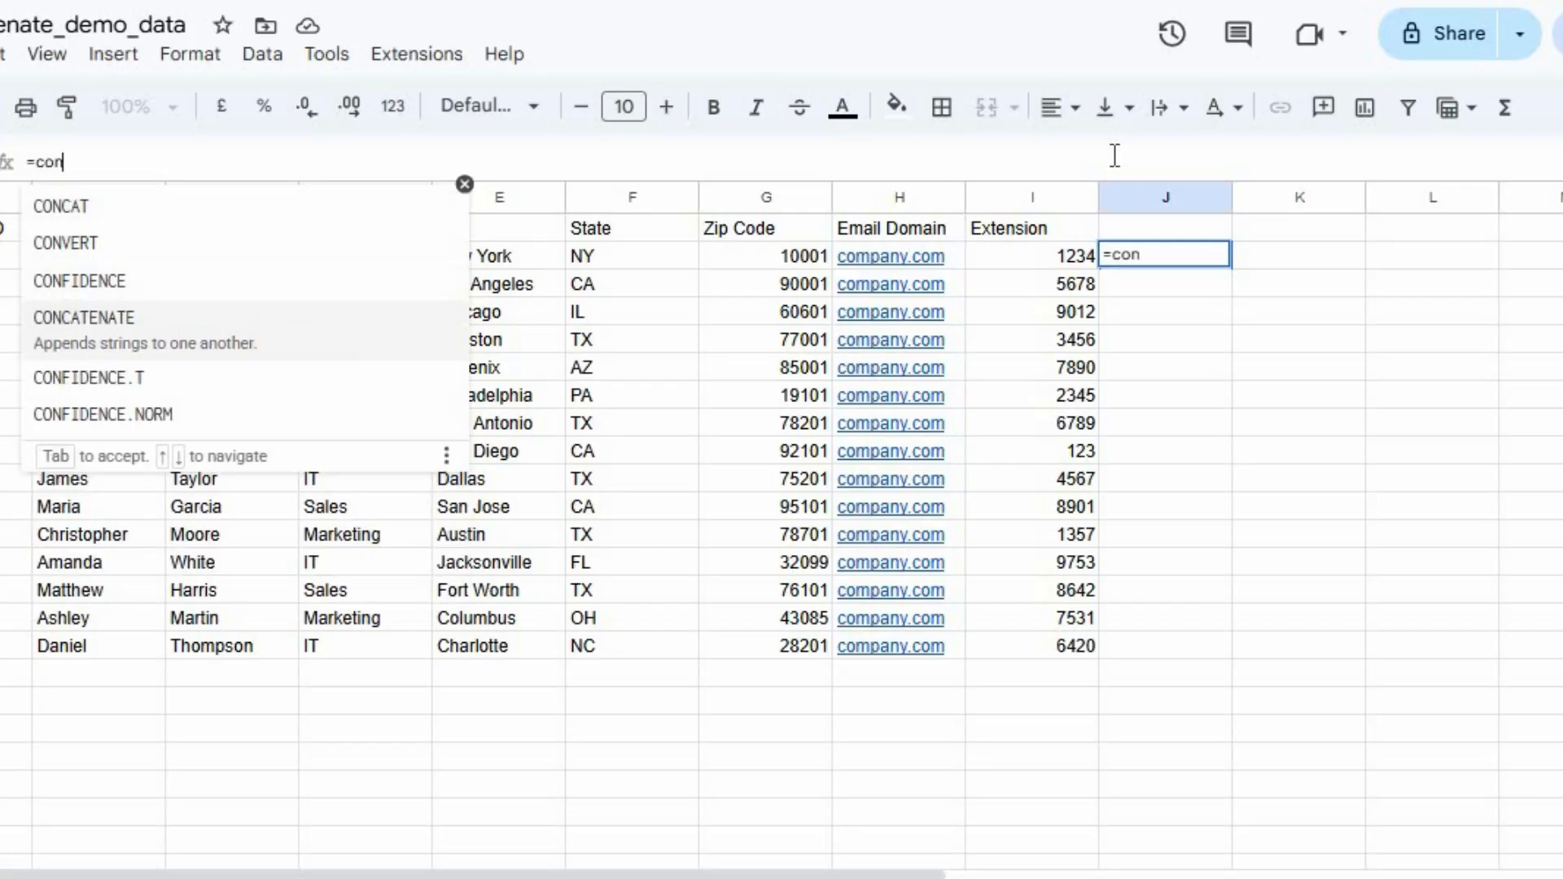
pyautogui.press('Tab')
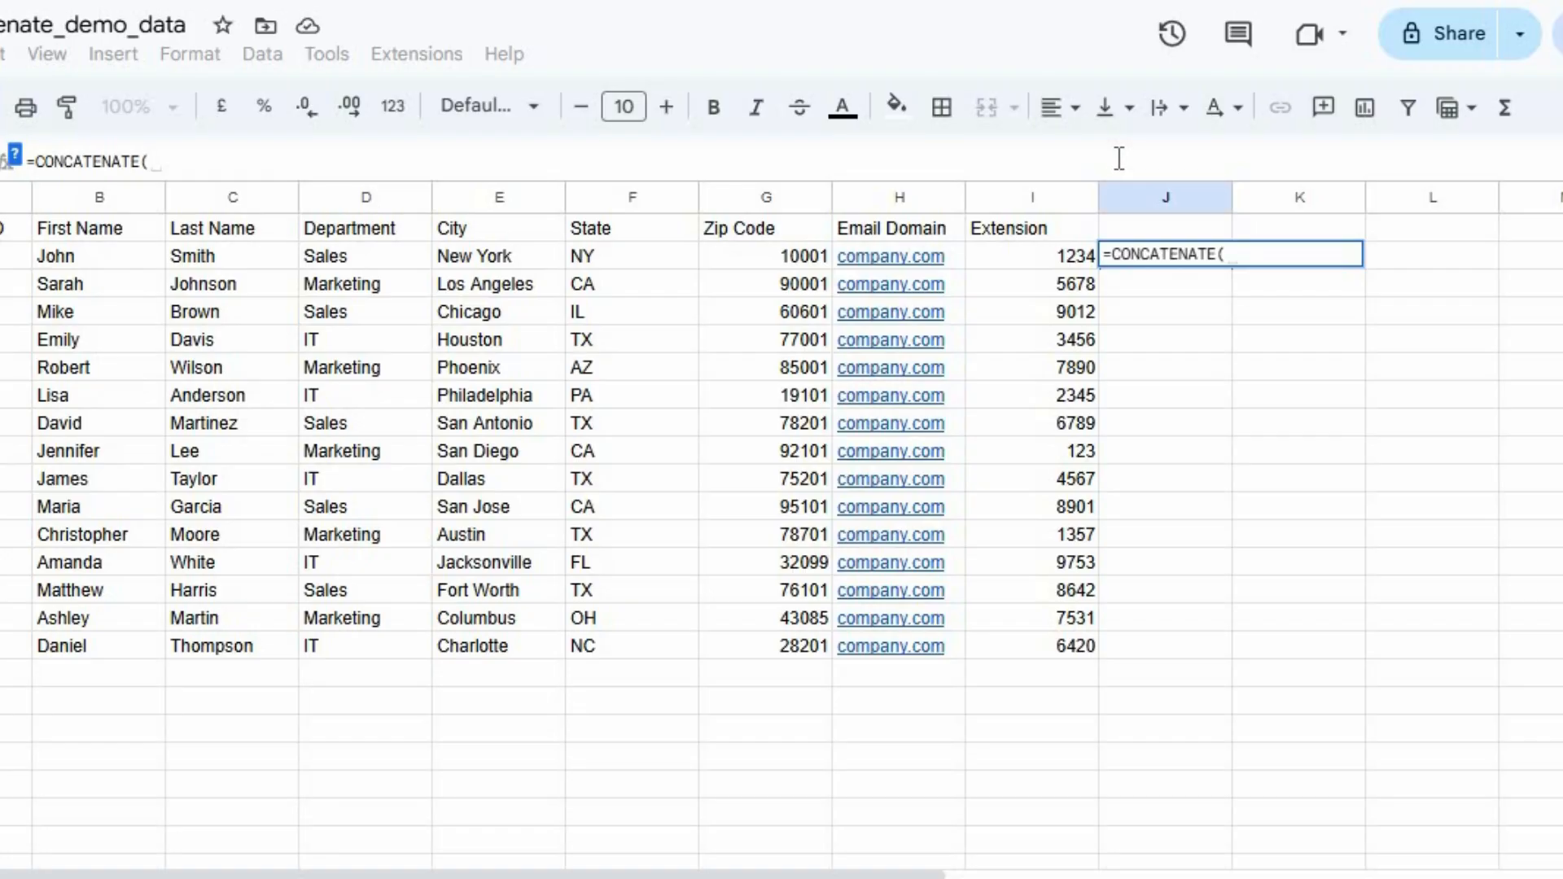
pyautogui.click(140, 265)
pyautogui.write(',')
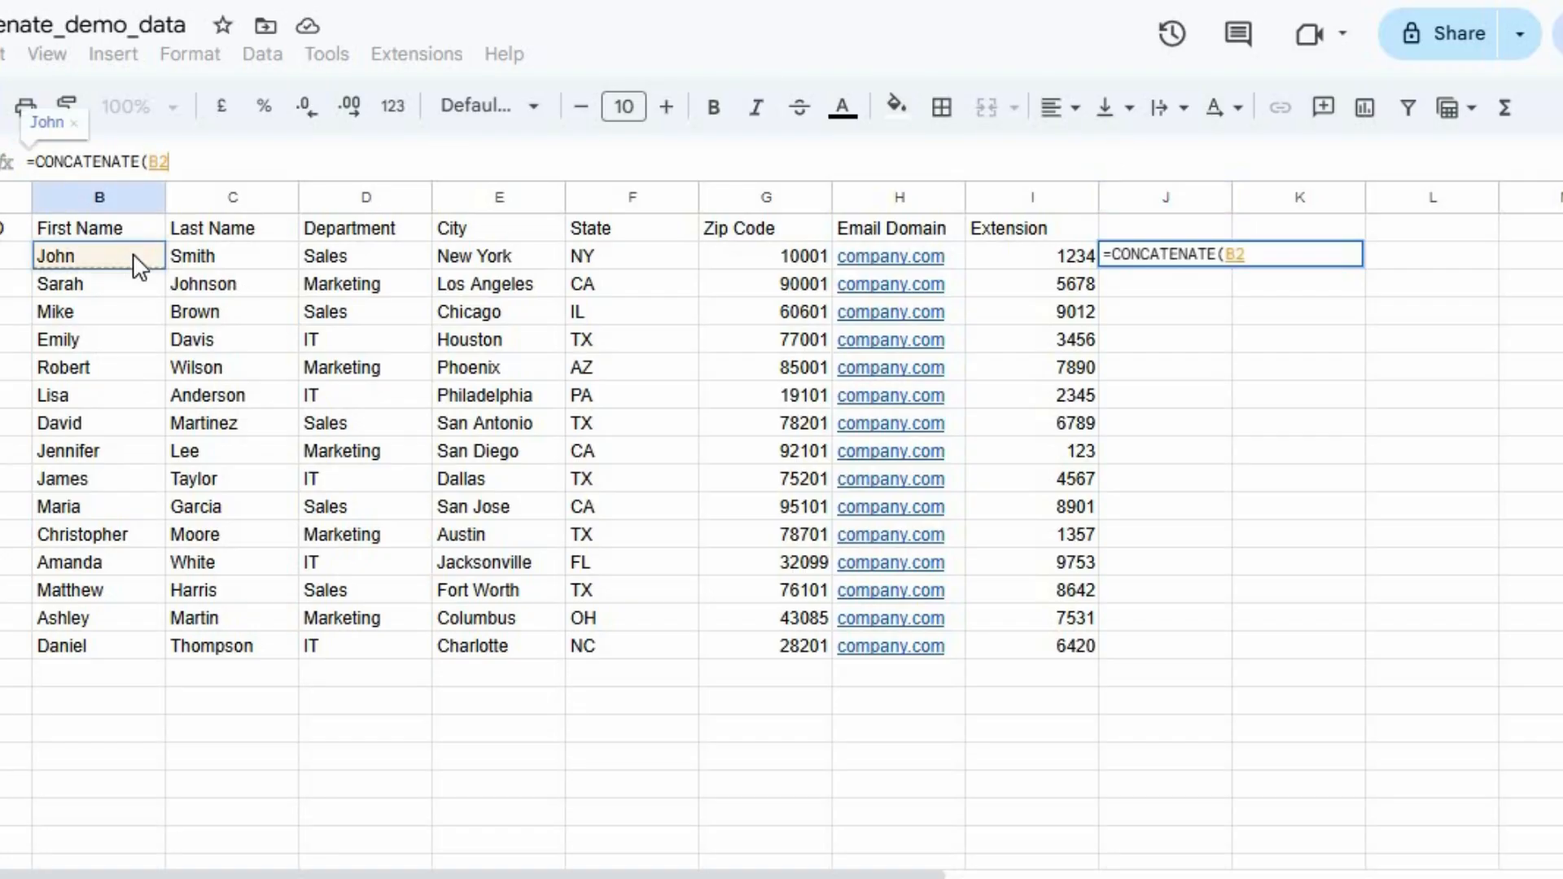
# - Complete the CONCATENATE formula in J2 with a quoted space and the last name cell C2
pyautogui.write('" ')
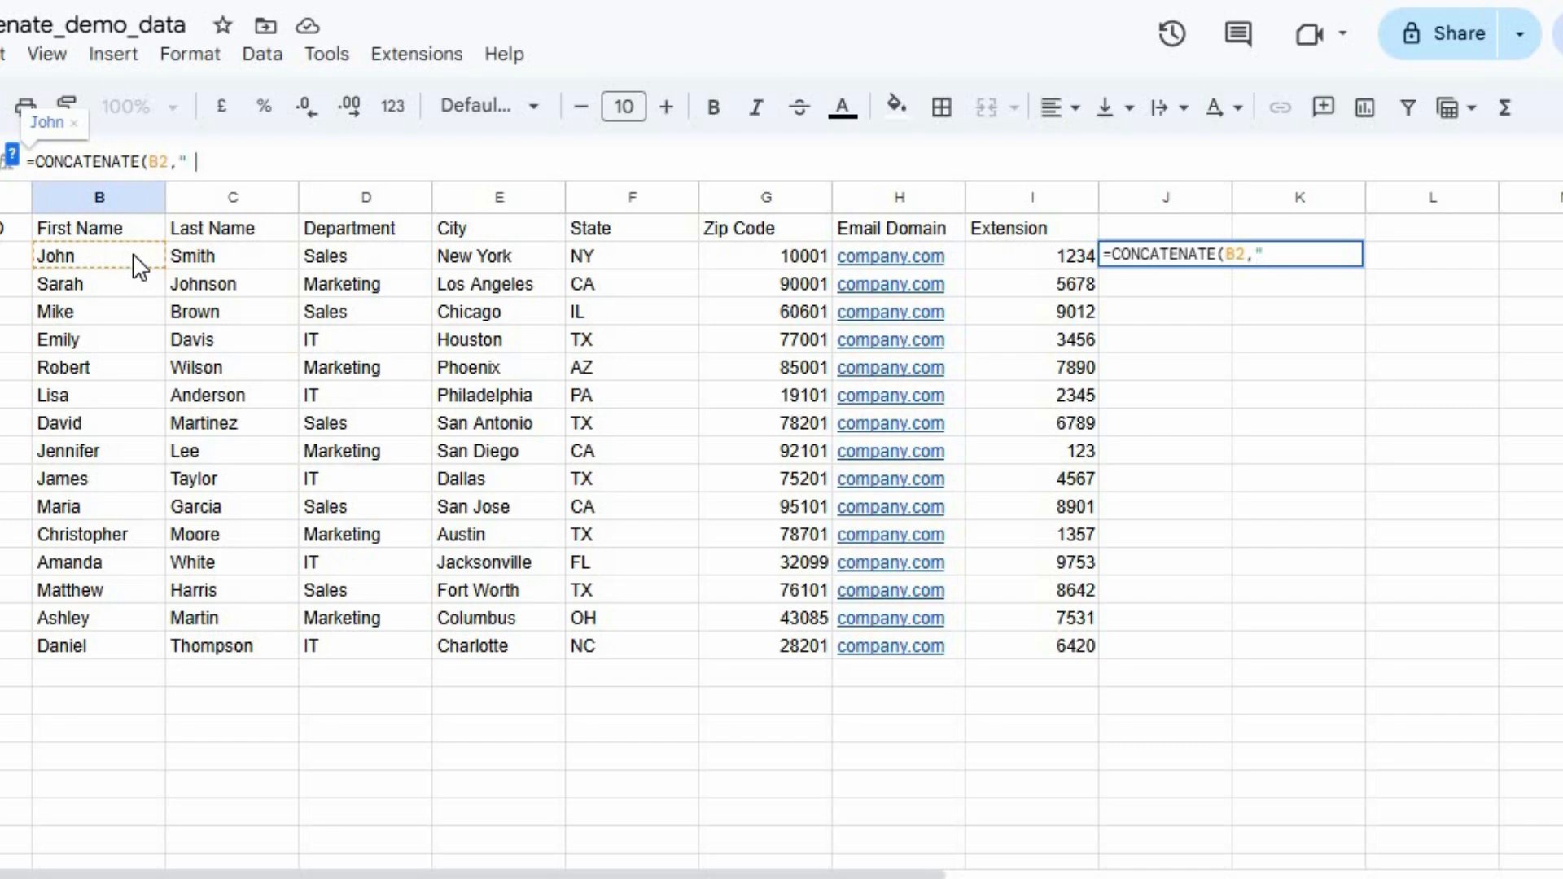
pyautogui.write('",')
pyautogui.click(210, 253)
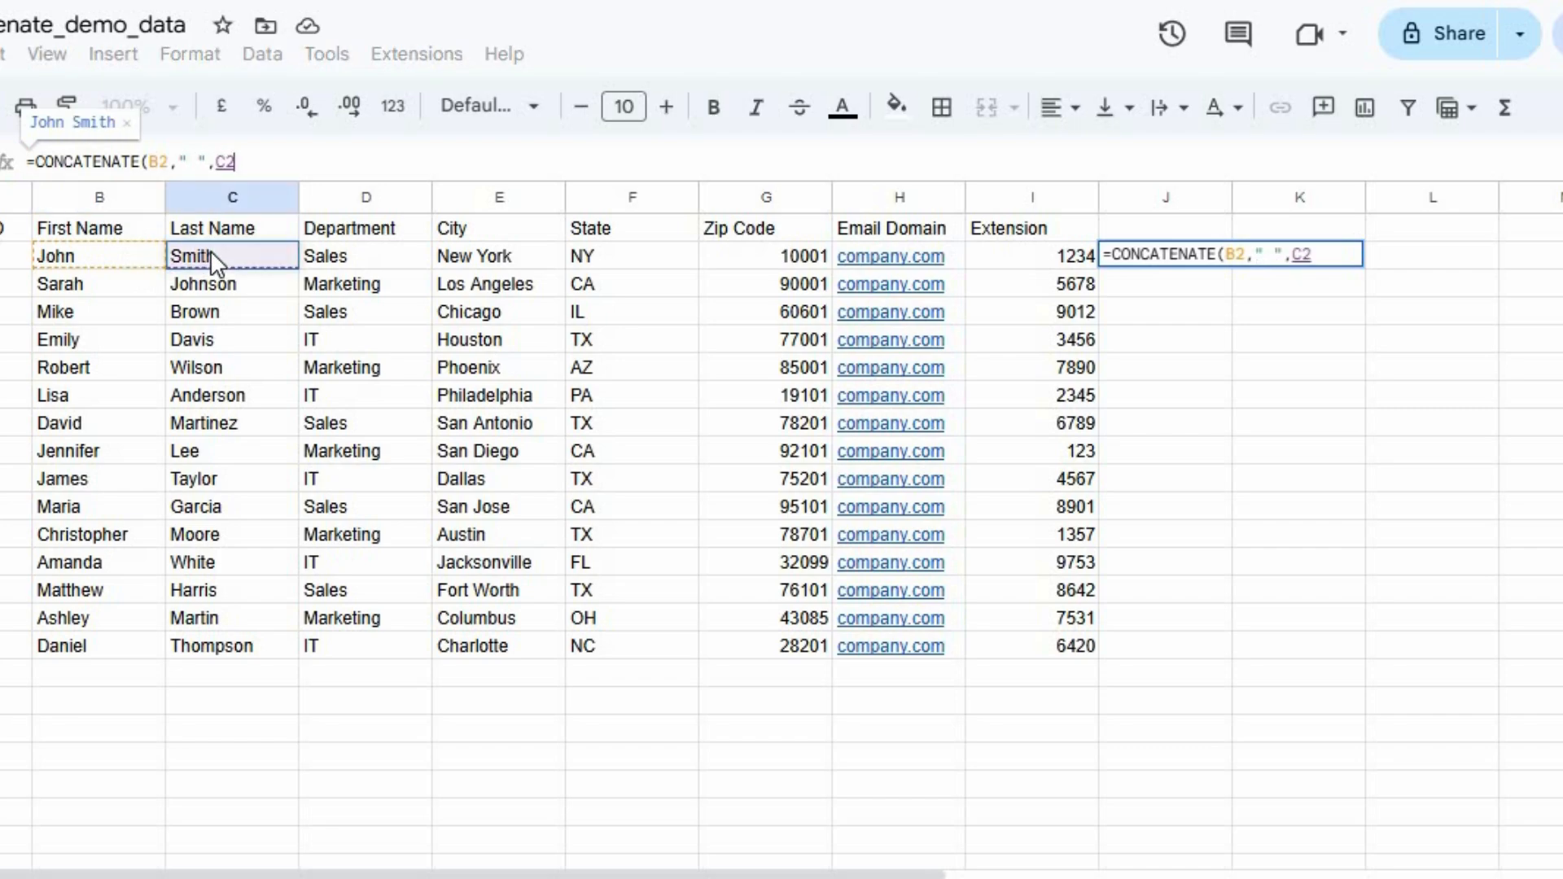
pyautogui.write(')')
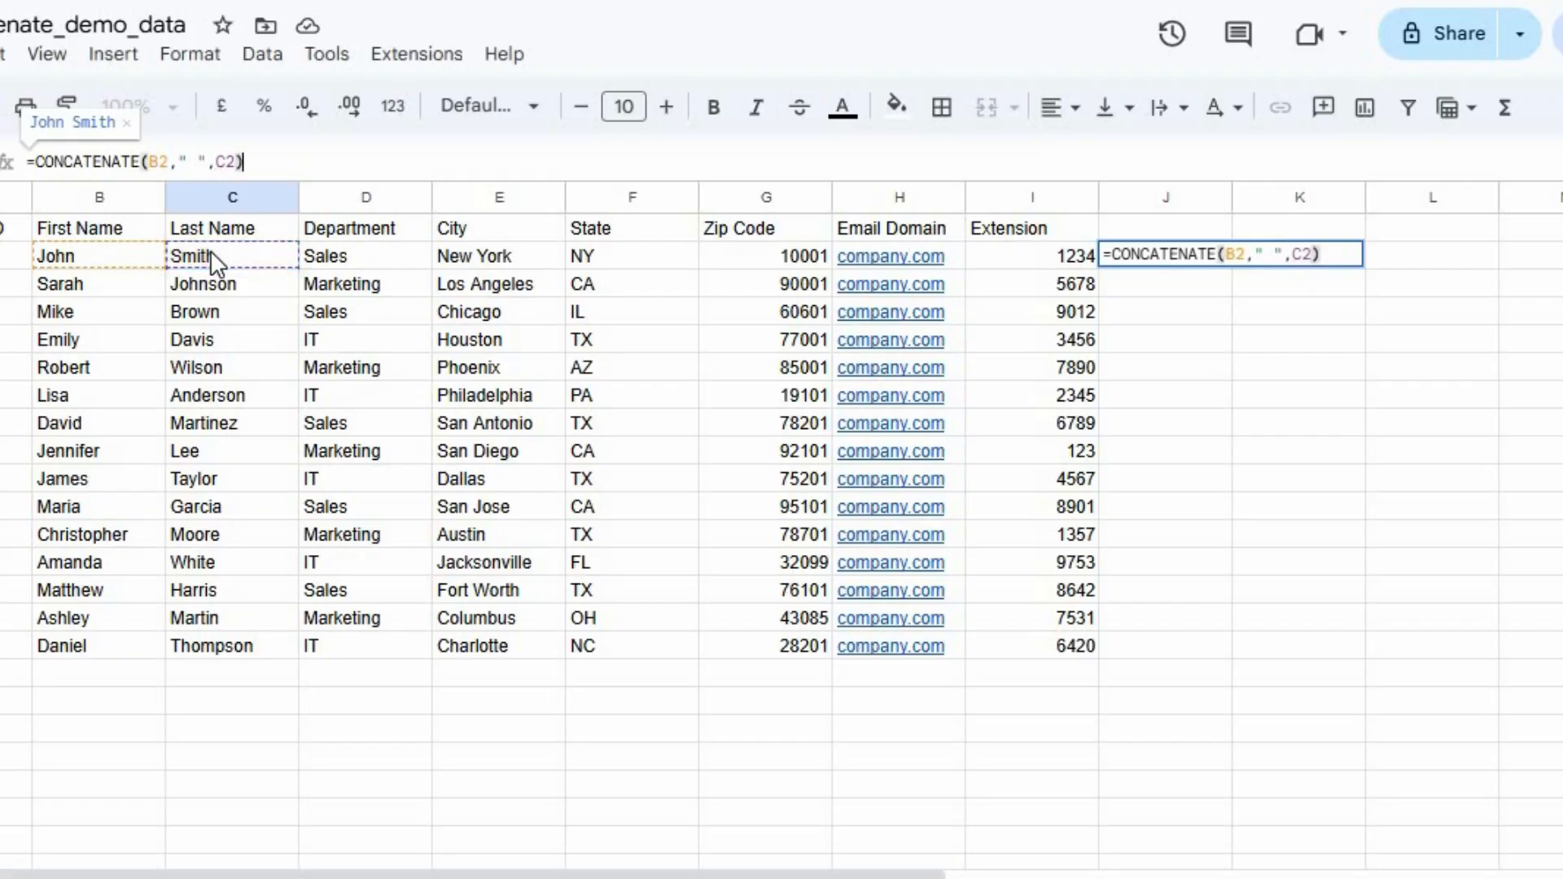
pyautogui.press('Return')
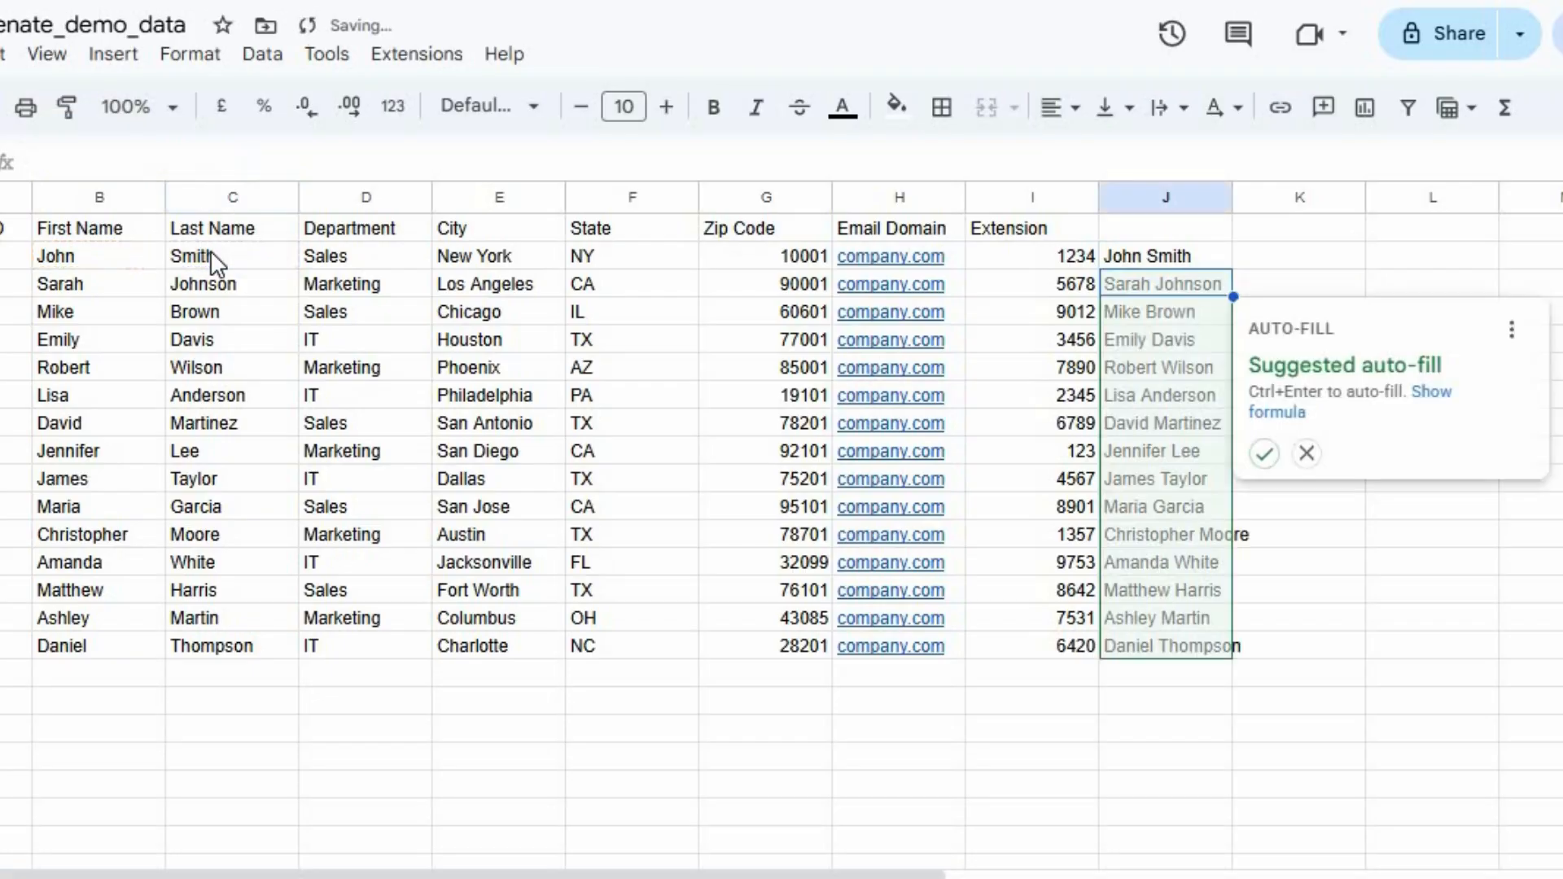
# - Accept the suggested auto-fill for the remaining rows of column J and widen the column to fit the full names
pyautogui.click(1264, 454)
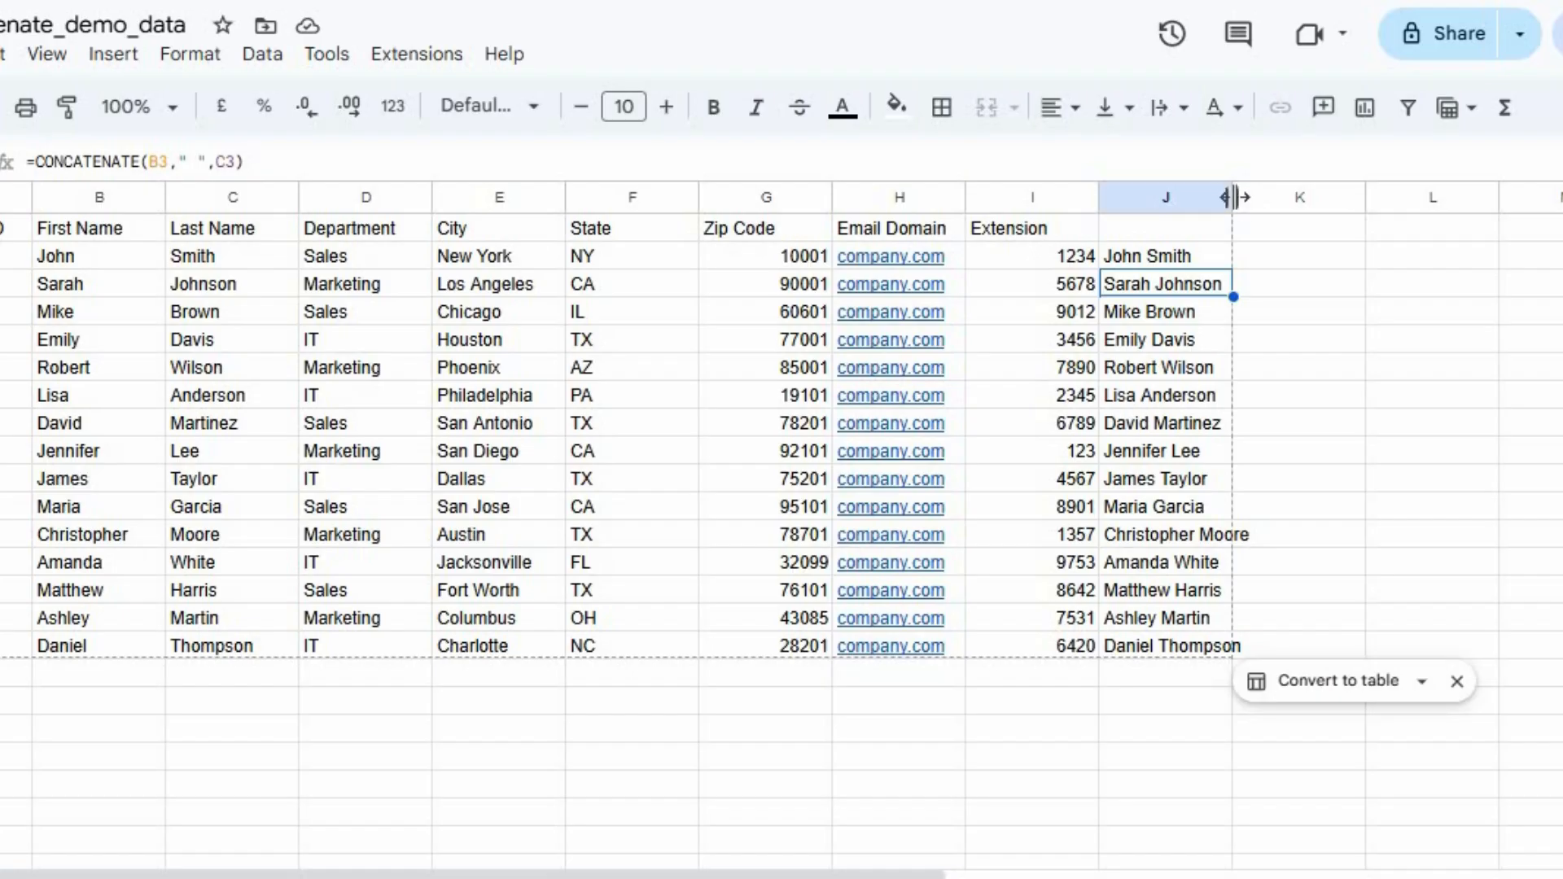
pyautogui.moveTo(1232, 199); pyautogui.dragTo(1305, 203)
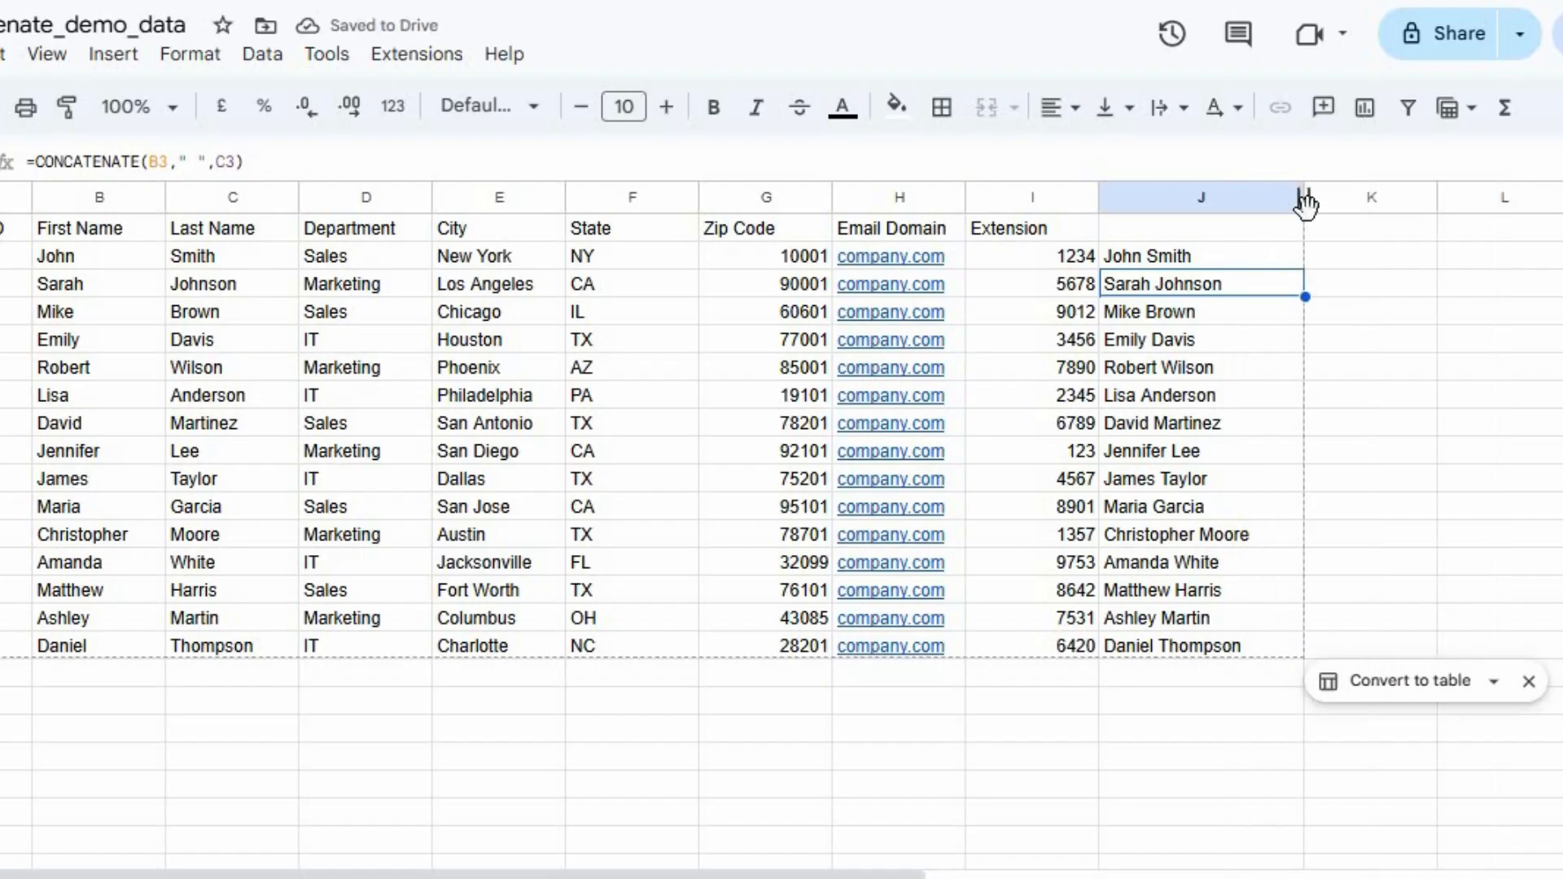
# - In K2, begin a CONCATENATE formula with the lowercase first name, LOWER(B2), as its first argument
pyautogui.click(1388, 263)
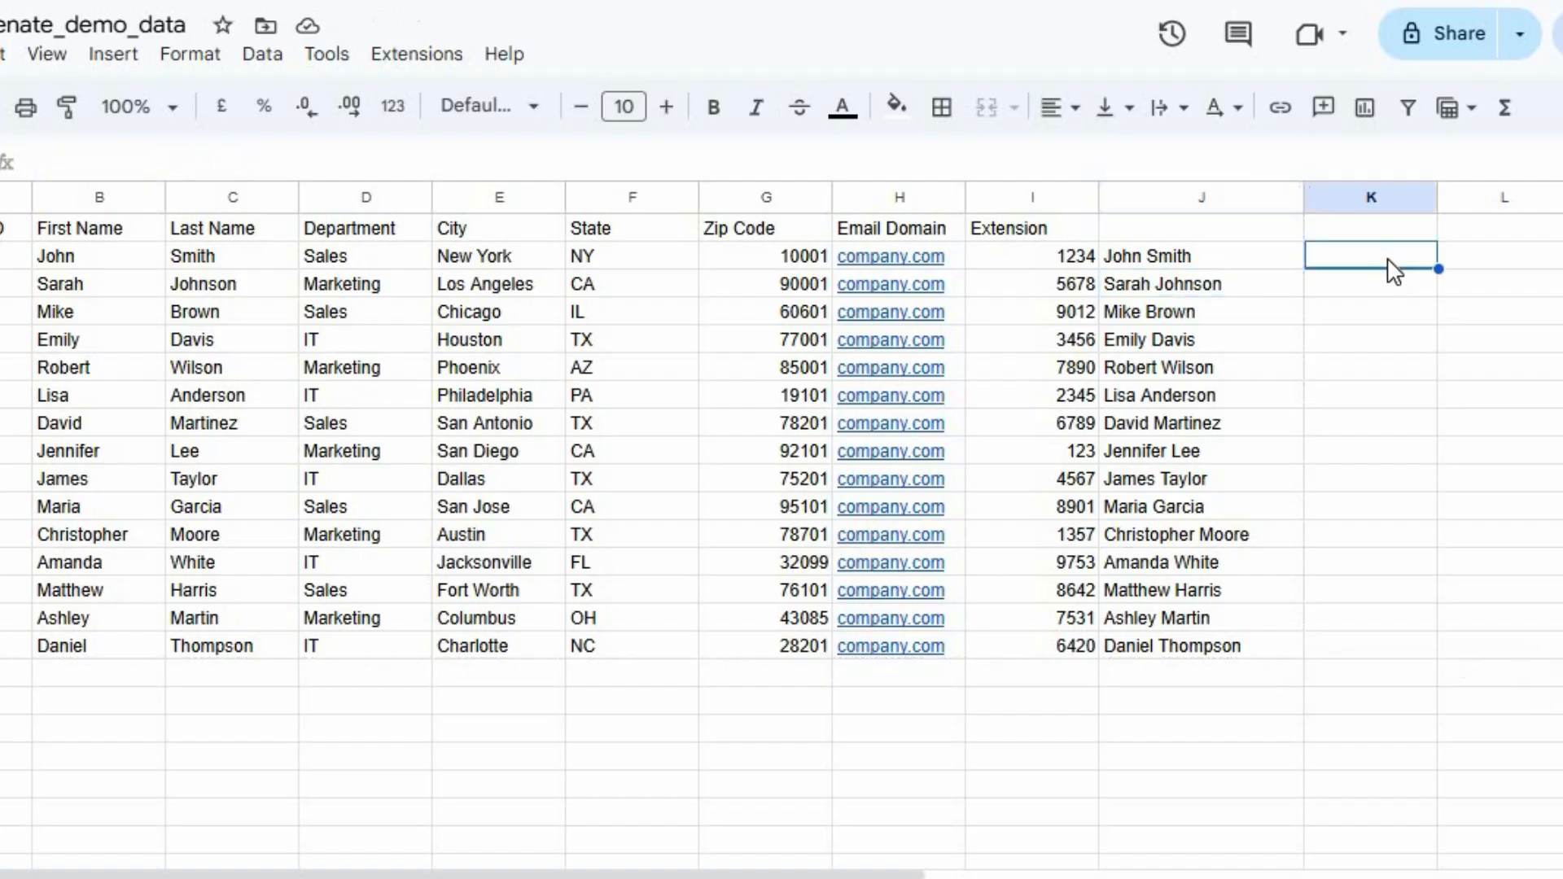
pyautogui.click(963, 168)
pyautogui.write('=')
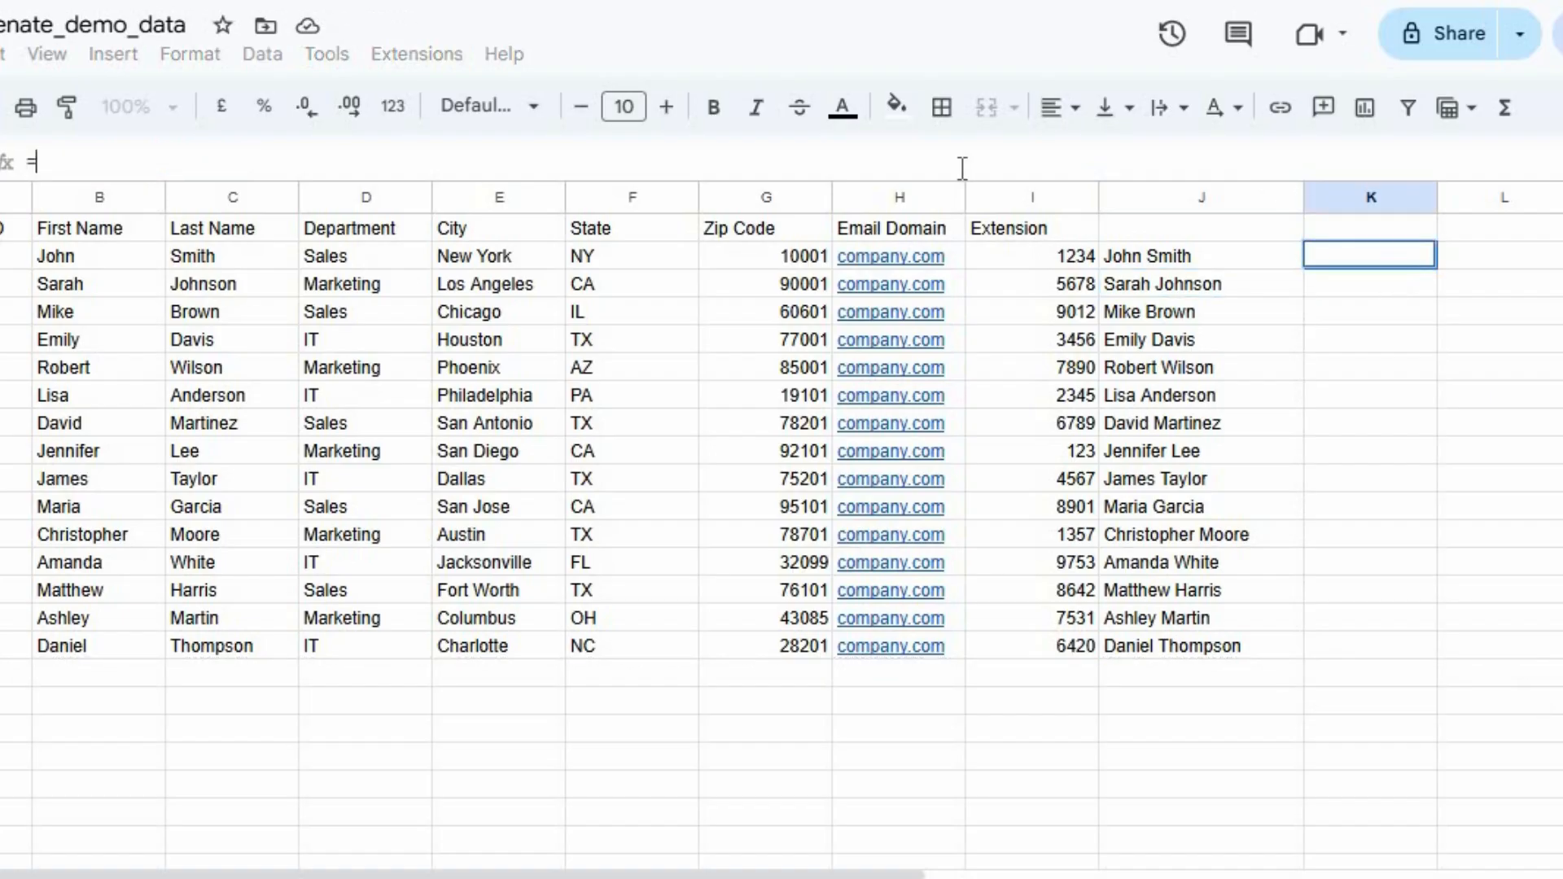
pyautogui.write('con')
pyautogui.press('Down')
pyautogui.press('Down')
pyautogui.press('Down')
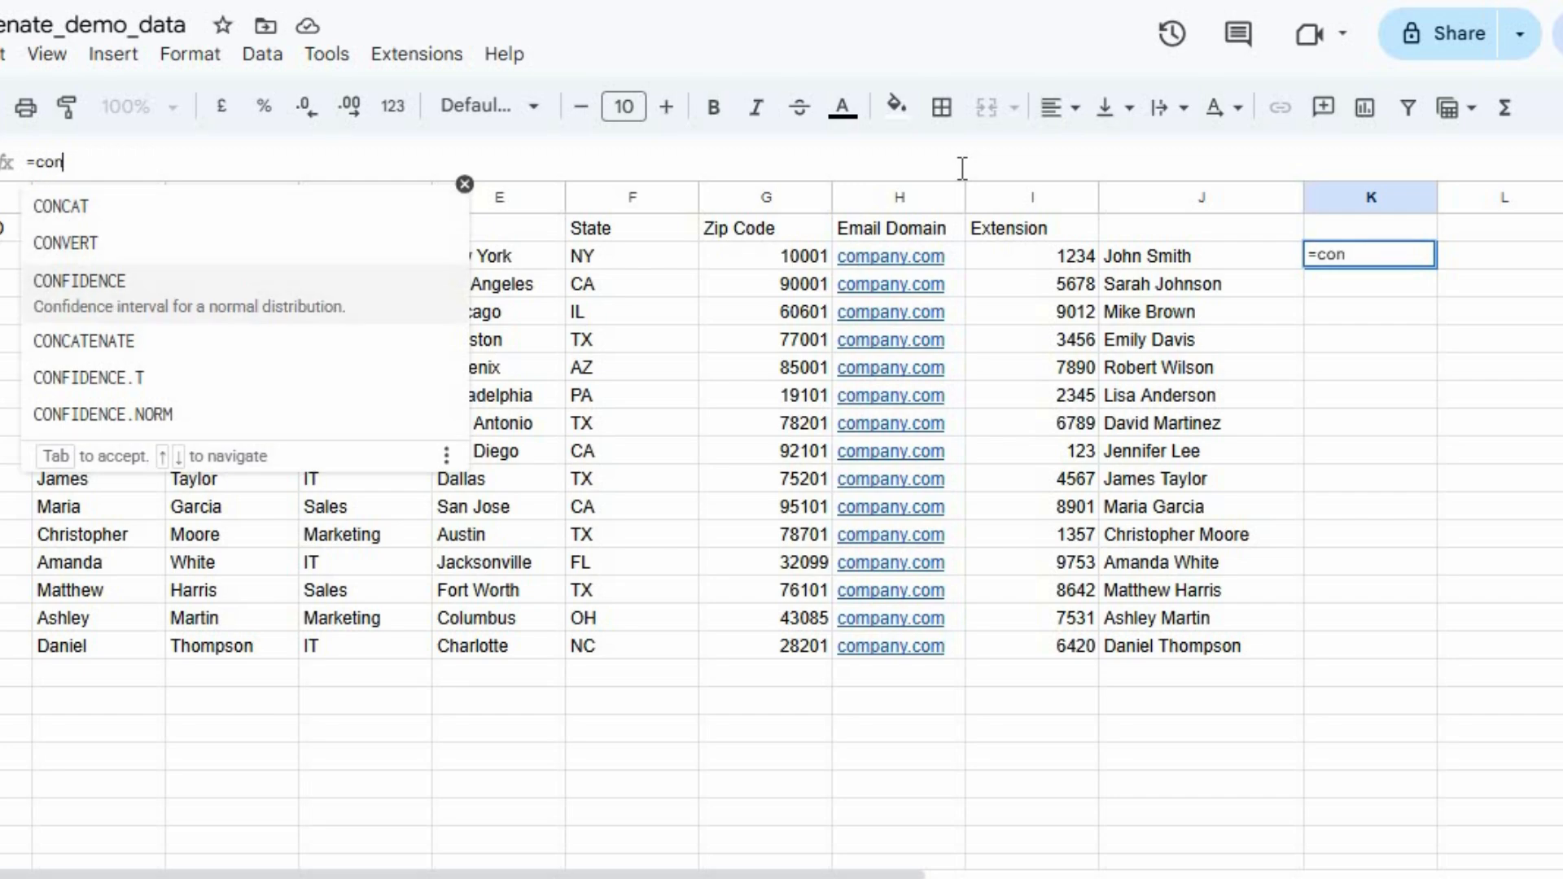
pyautogui.press('Tab')
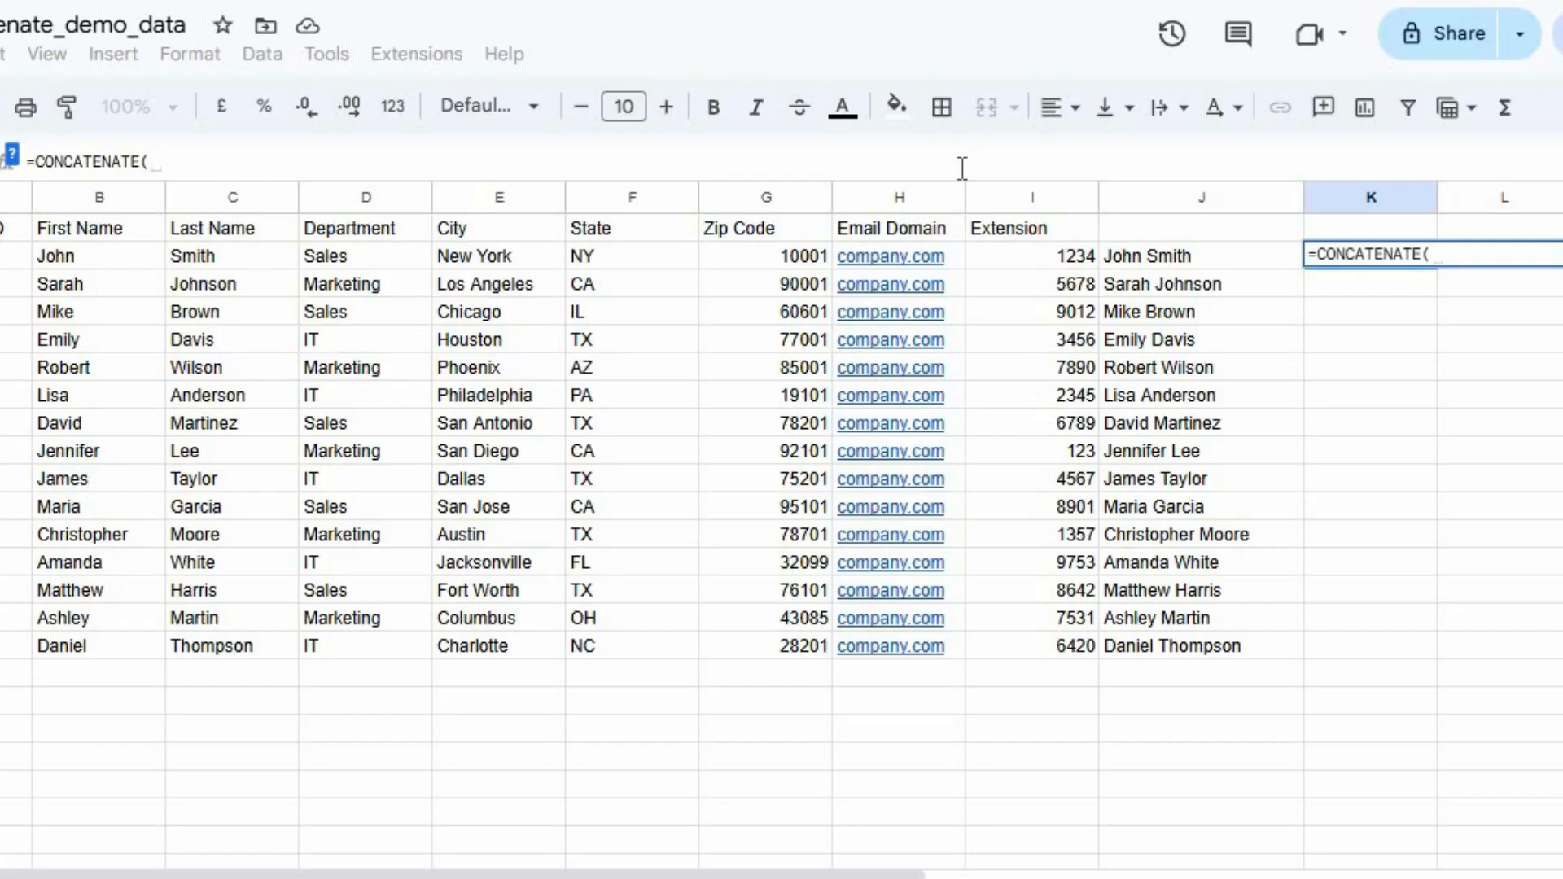
pyautogui.write('Lower')
pyautogui.press('Tab')
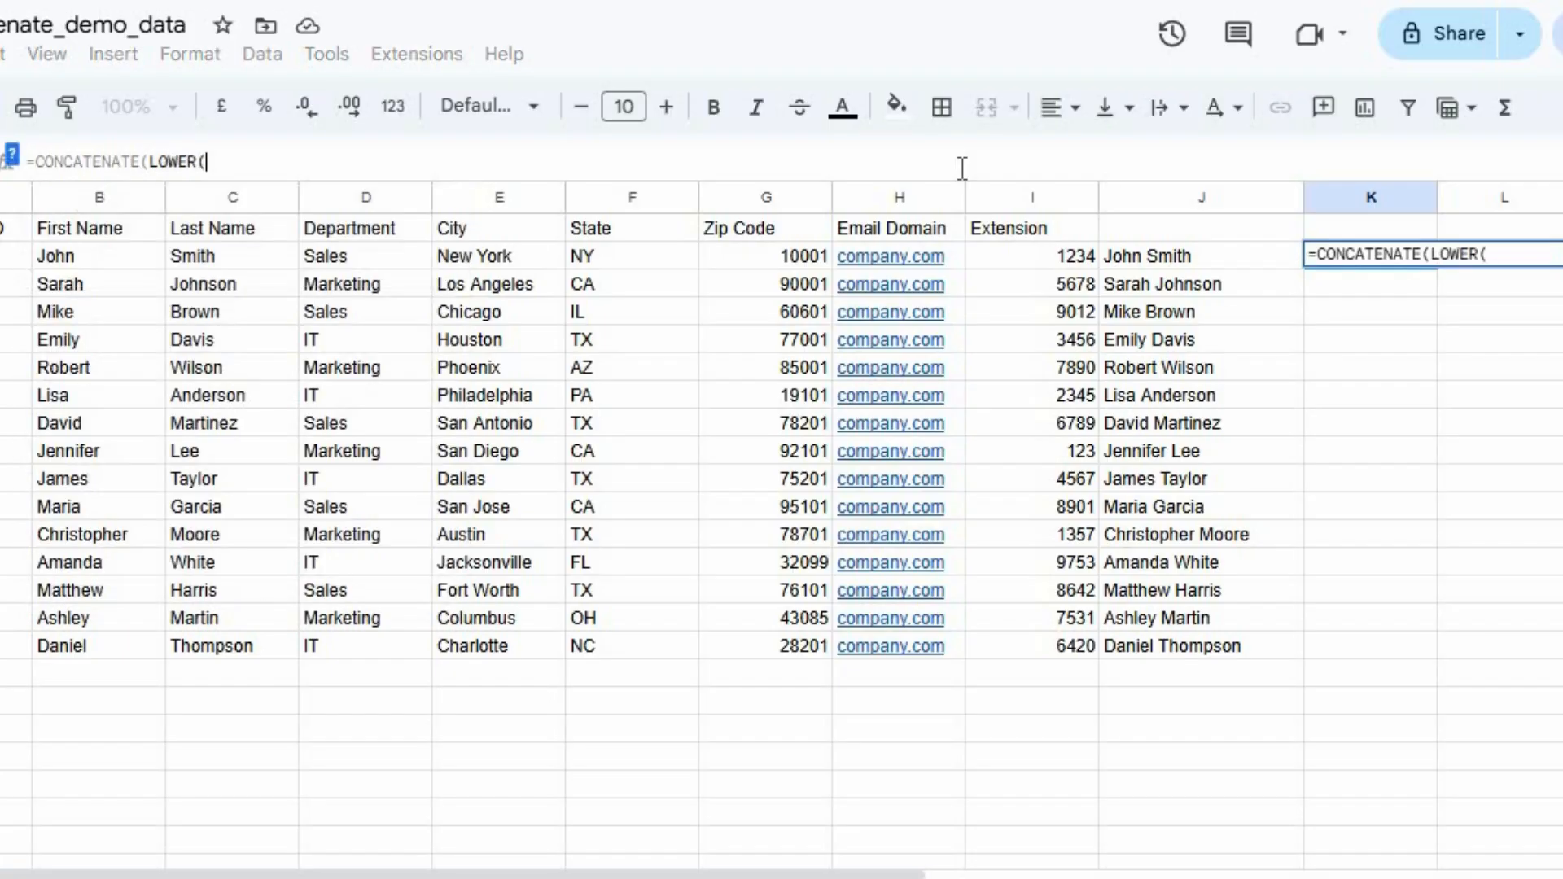
pyautogui.click(95, 259)
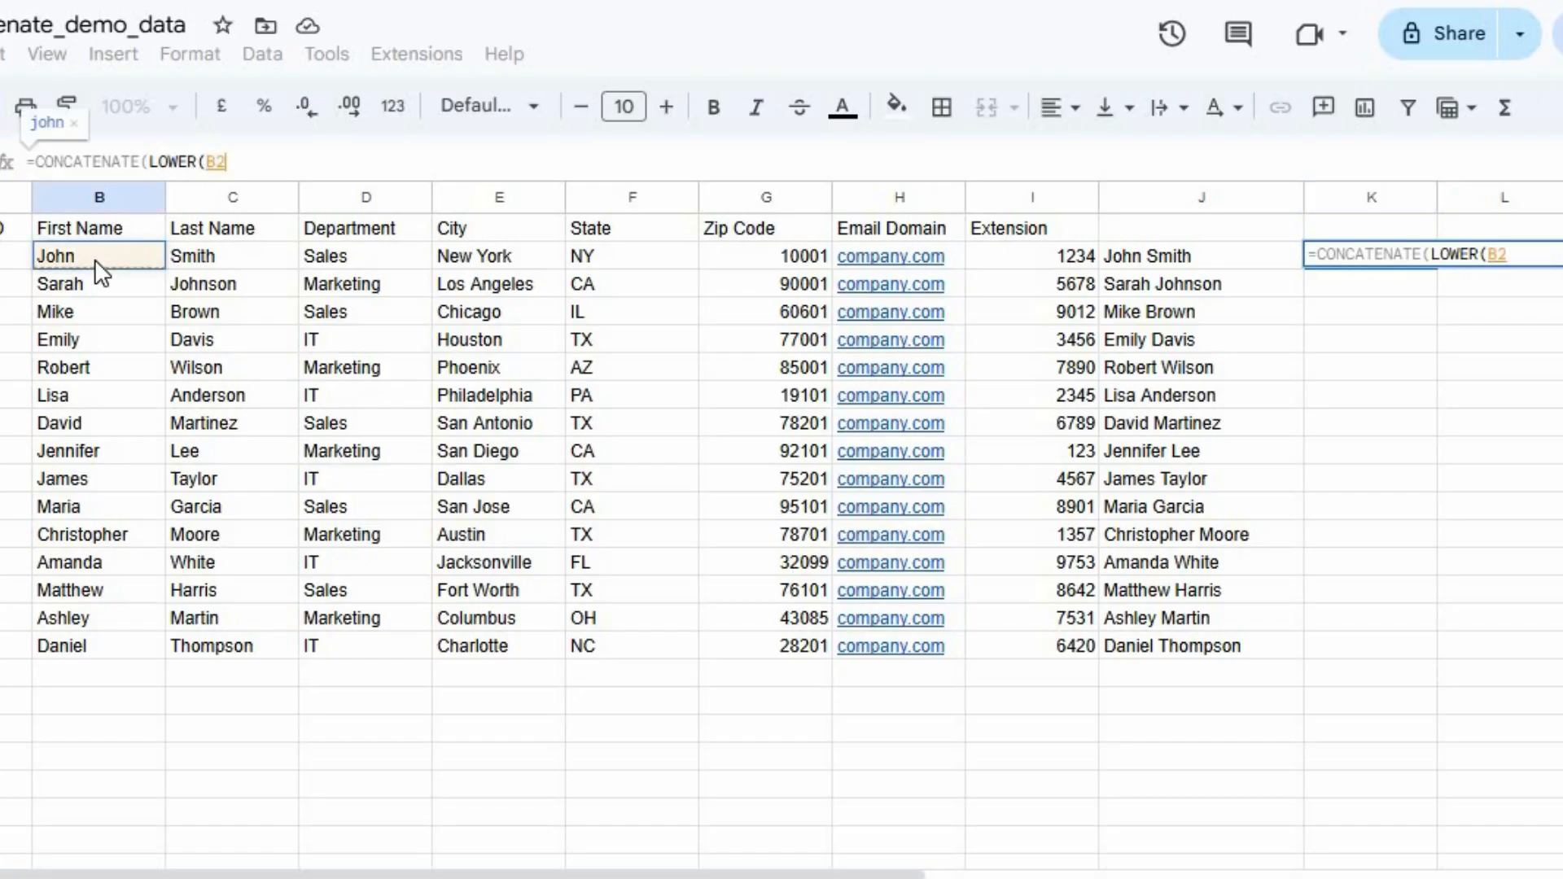
pyautogui.write(')')
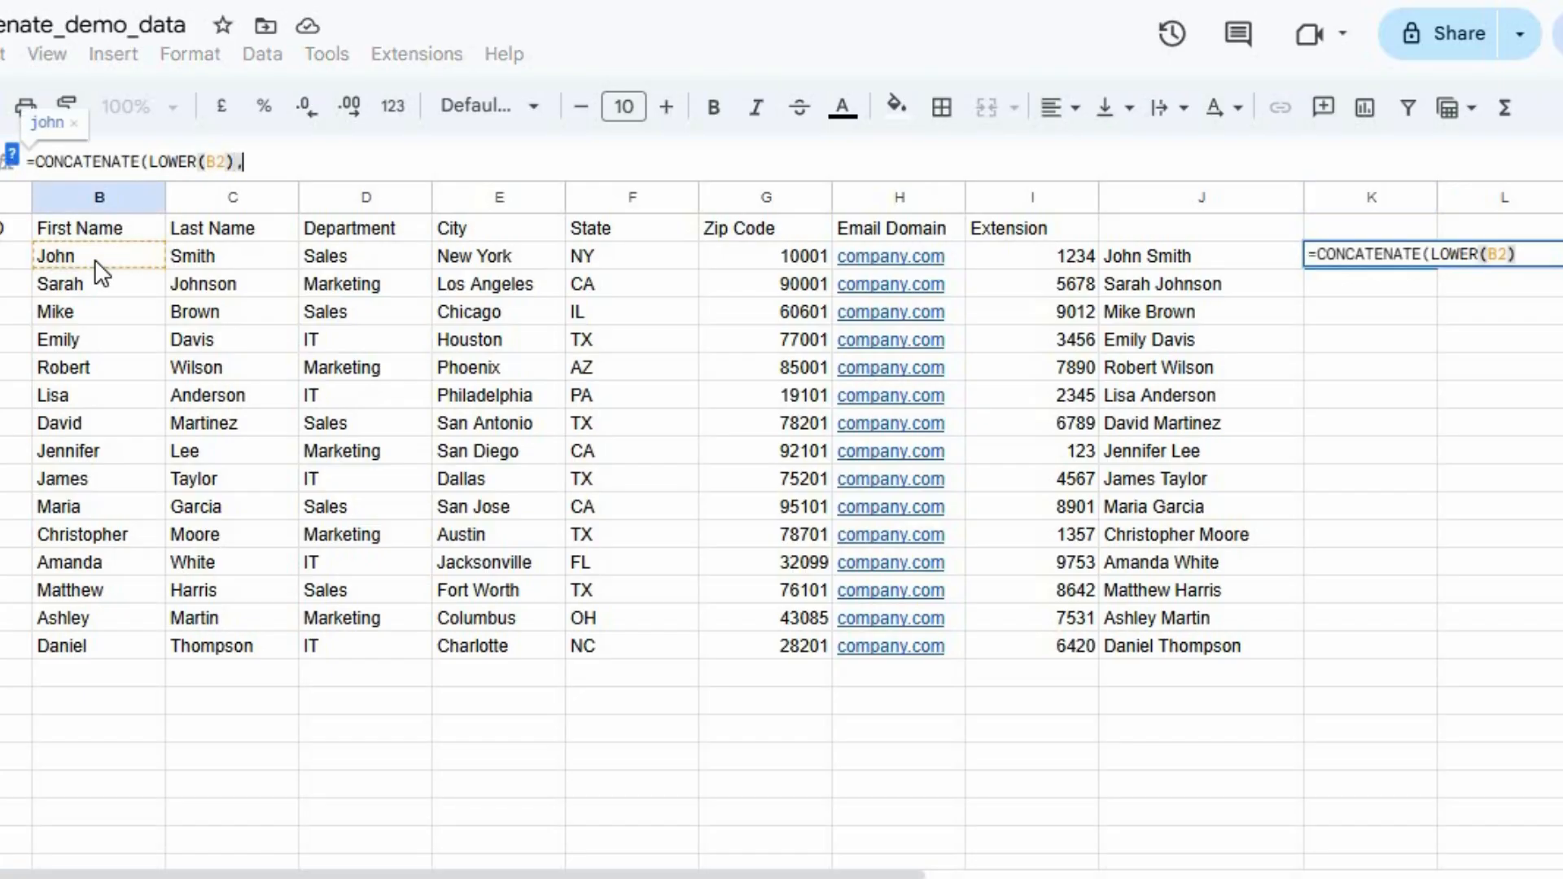
# - Add a quoted period "." and the lowercase last name, LOWER(C2), as further arguments of the K2 formula
pyautogui.write(', "')
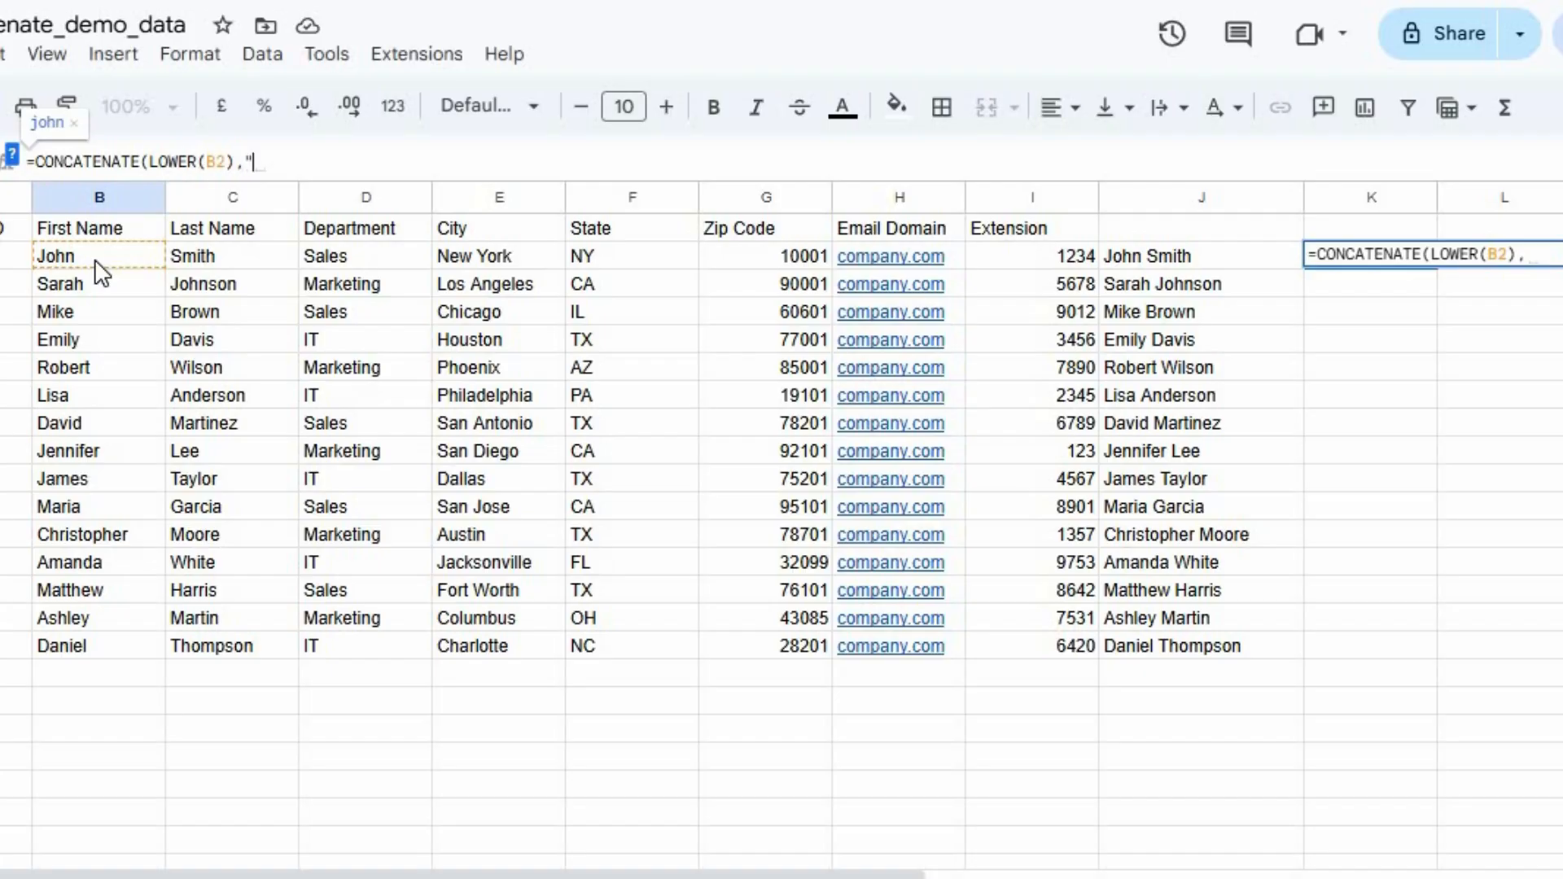
pyautogui.write('".')
pyautogui.write(',')
pyautogui.write('lowe')
pyautogui.write('r')
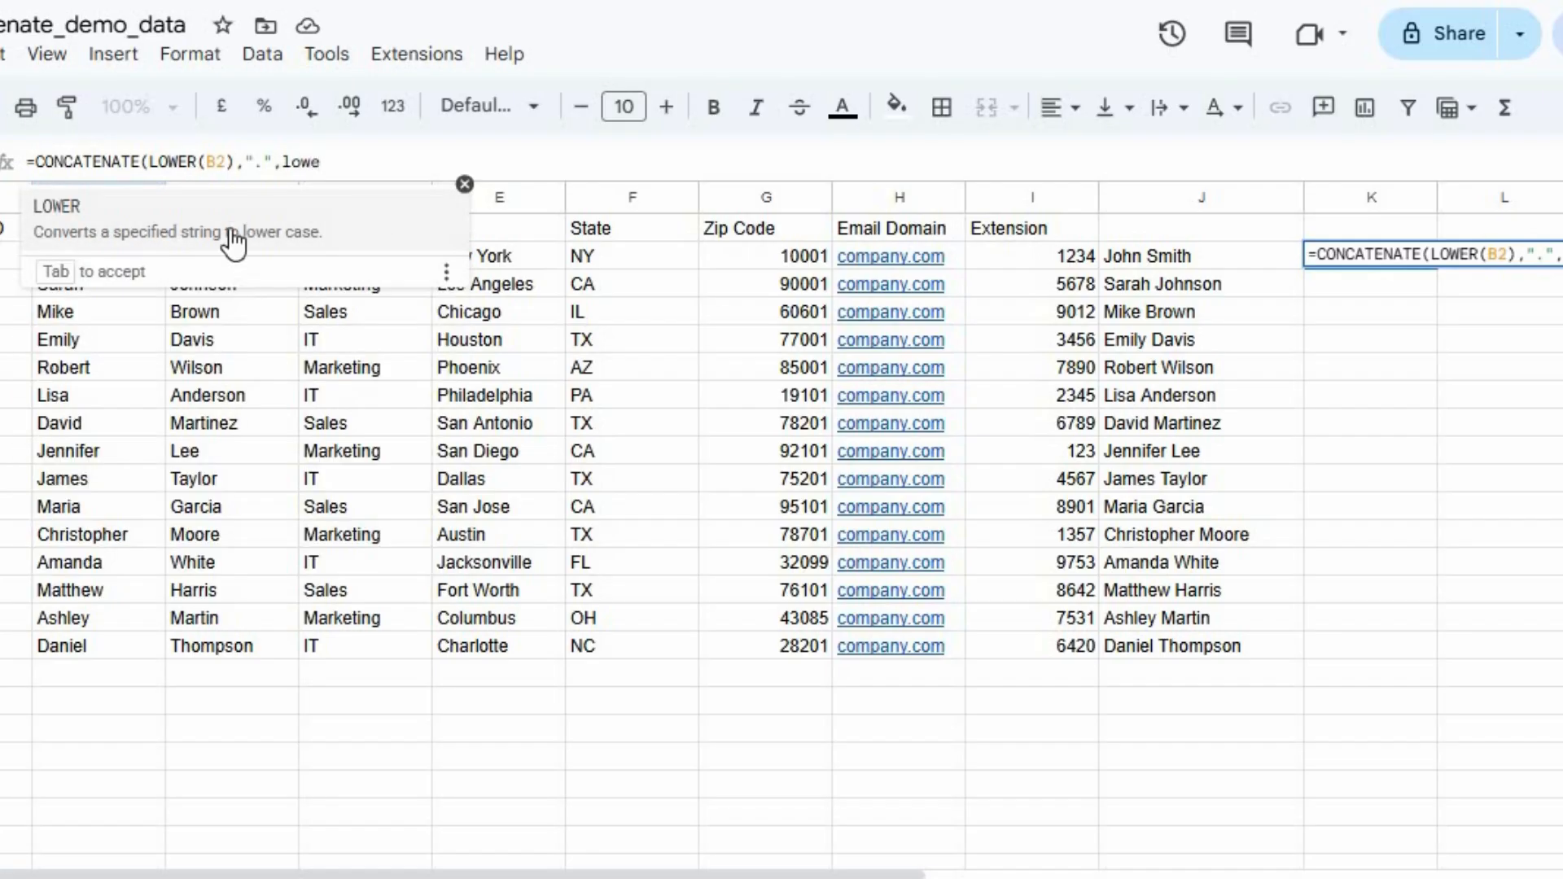
pyautogui.press('Tab')
pyautogui.click(246, 266)
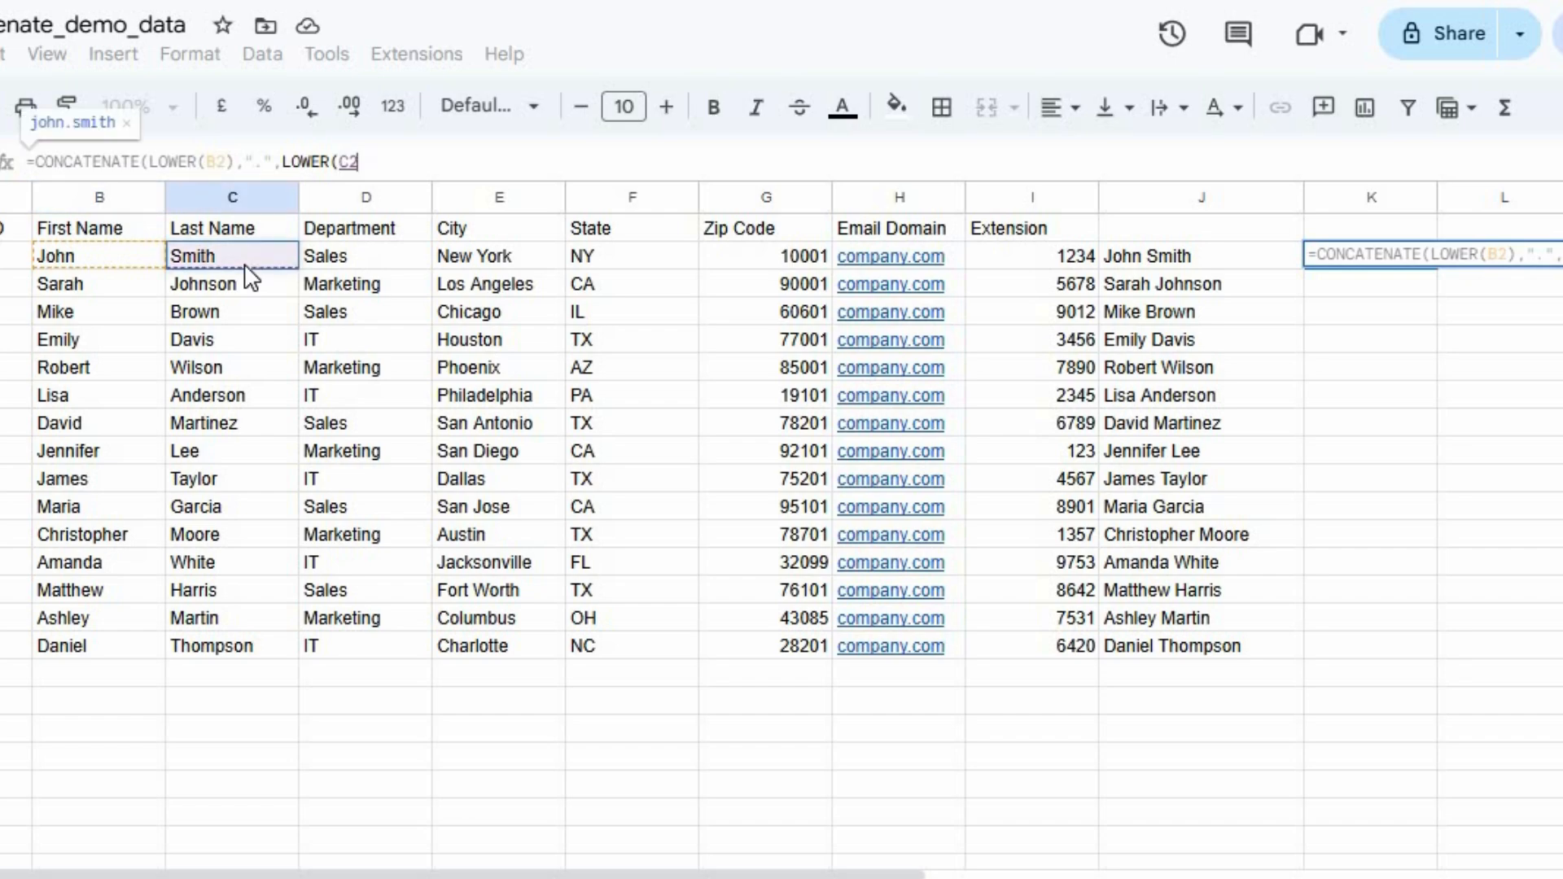
pyautogui.write(')')
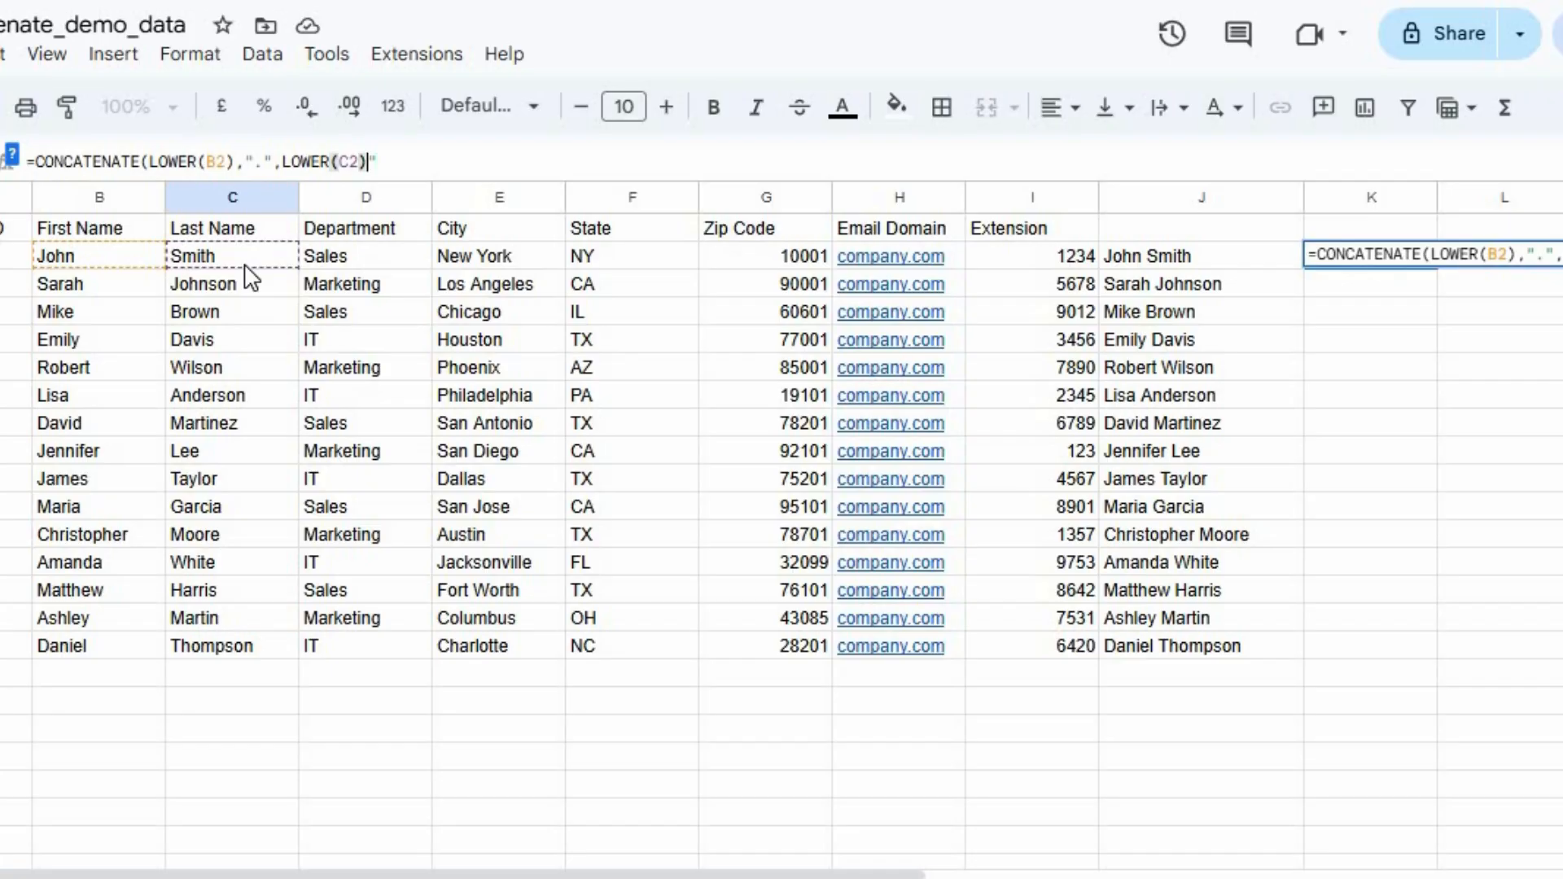
# - Add the quoted texts "@" and "vistatech.com" as the last arguments of the K2 formula
pyautogui.write(',"')
pyautogui.press('Right')
pyautogui.write('"')
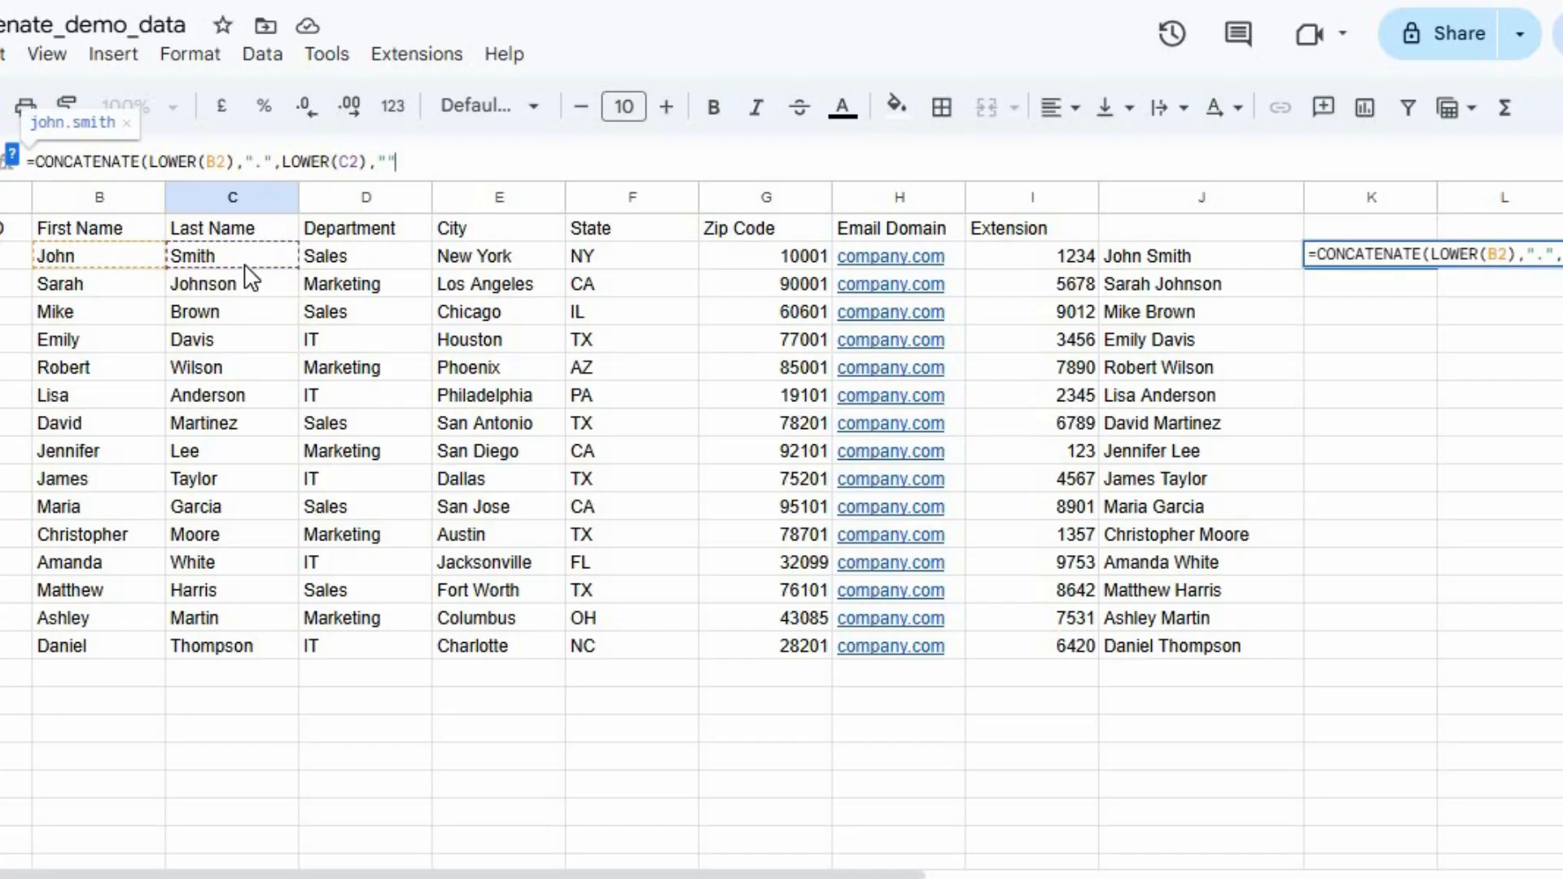
pyautogui.press('Left')
pyautogui.write('@')
pyautogui.press('Right')
pyautogui.write(',"@","vis')
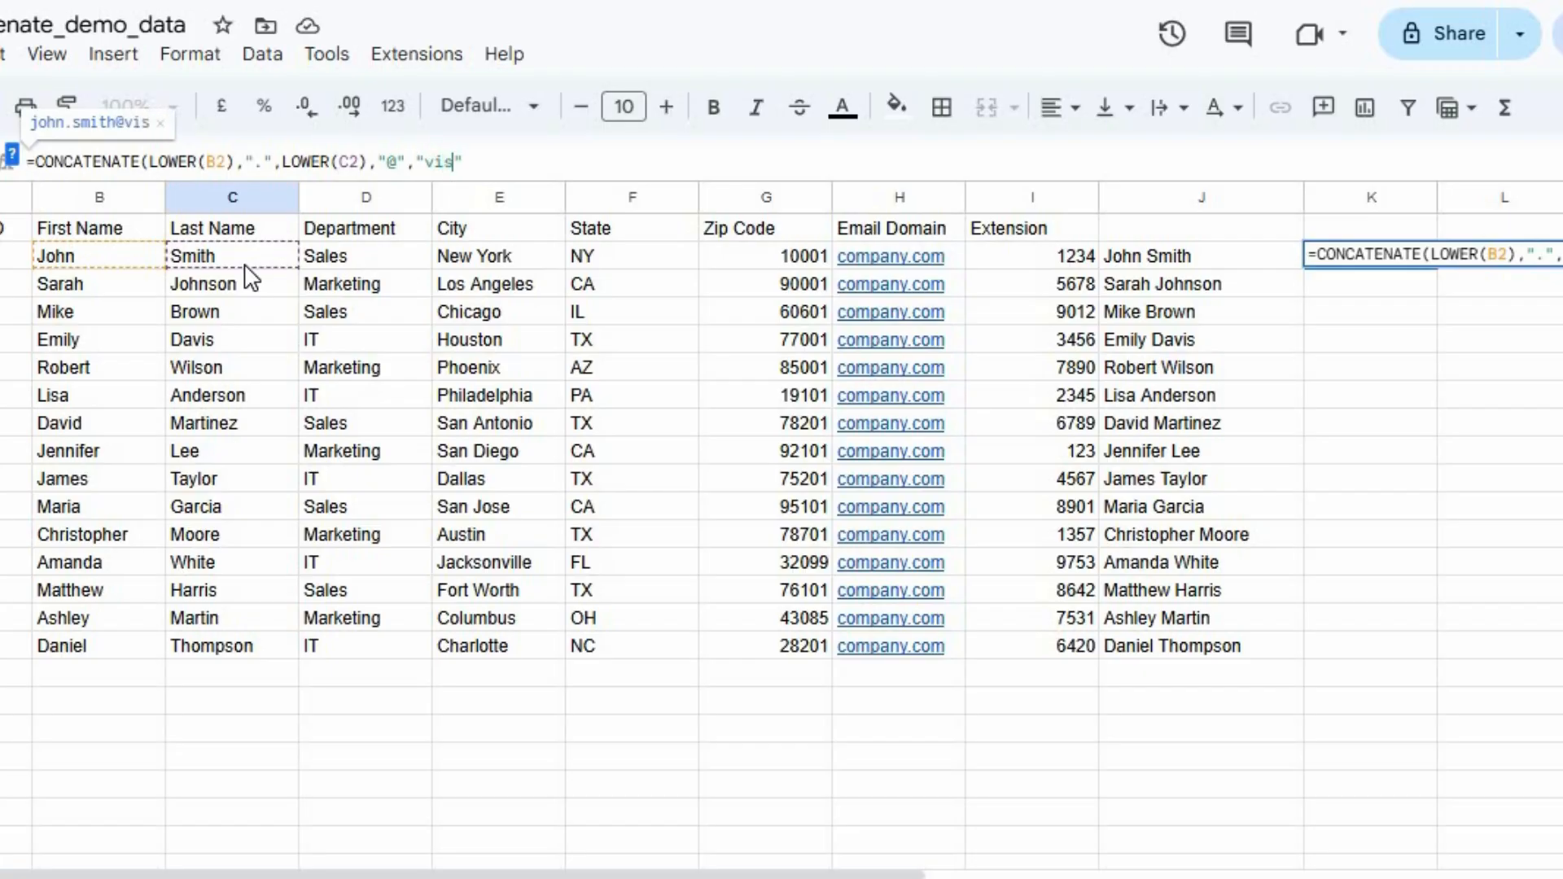
pyautogui.write('tate')
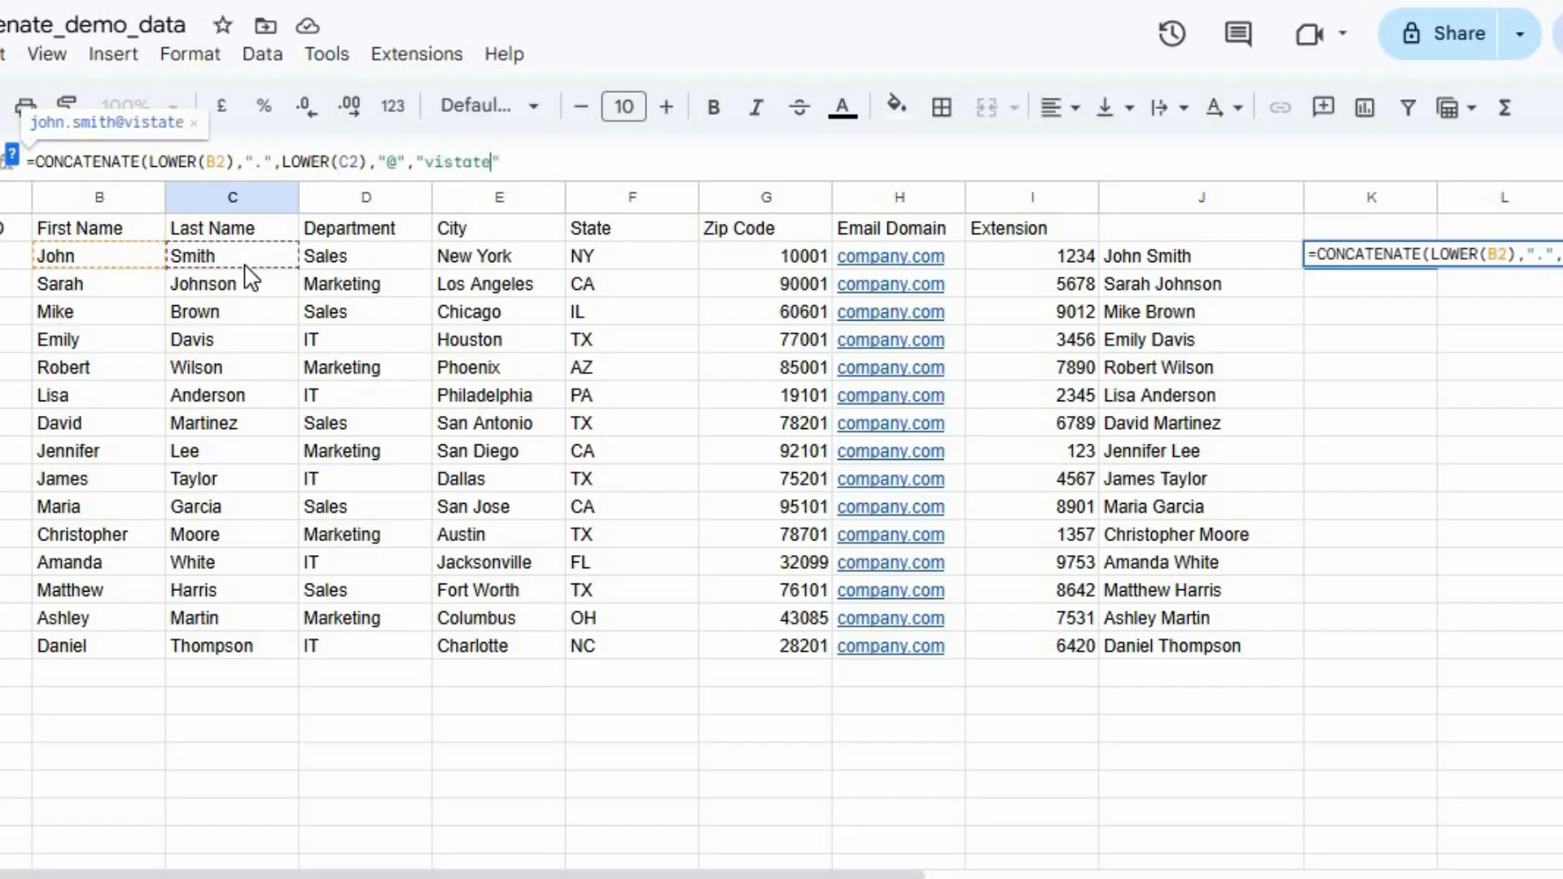
pyautogui.write('ch.com"')
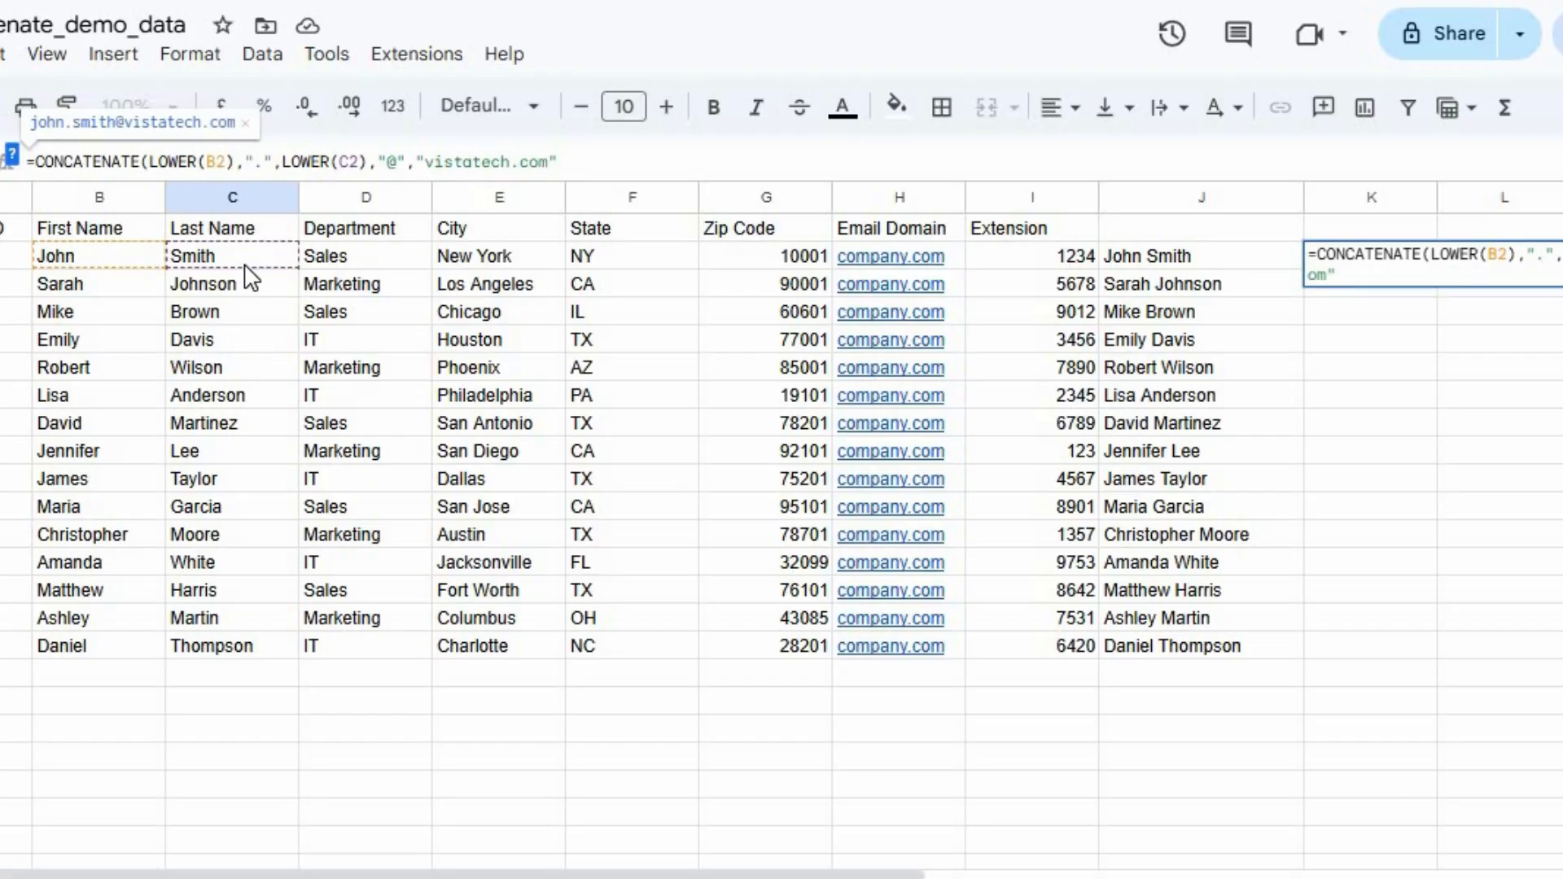
# - Close and enter the K2 formula, accepting the suggested auto-fill for the remaining rows and widening column K to fit
pyautogui.write(')')
pyautogui.press('Return')
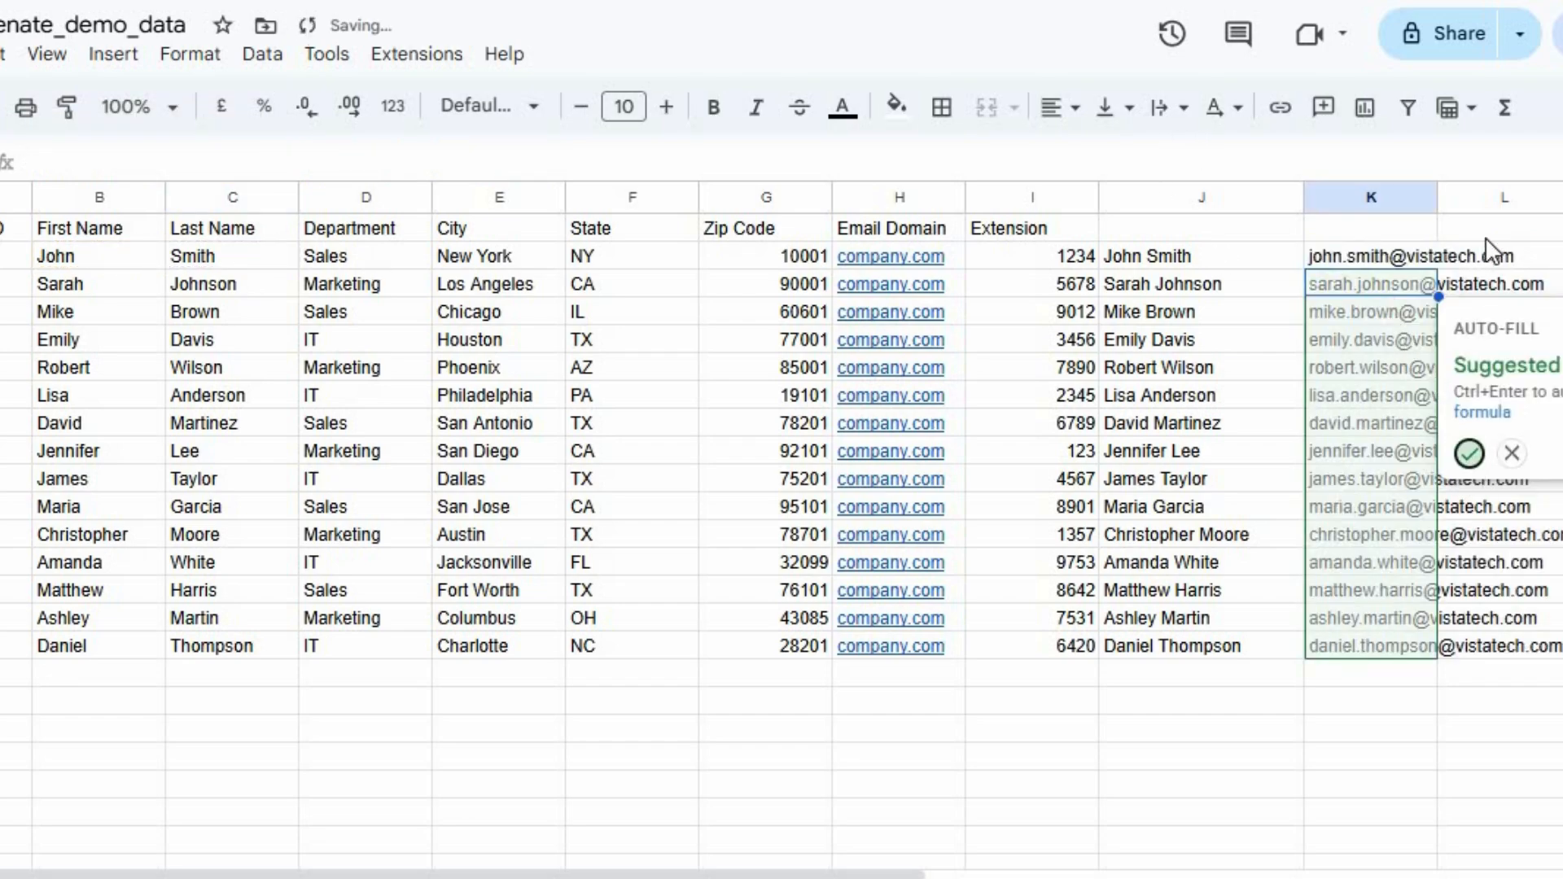
pyautogui.hotkey('ctrl', 'Return')
pyautogui.moveTo(1438, 197); pyautogui.dragTo(1559, 197)
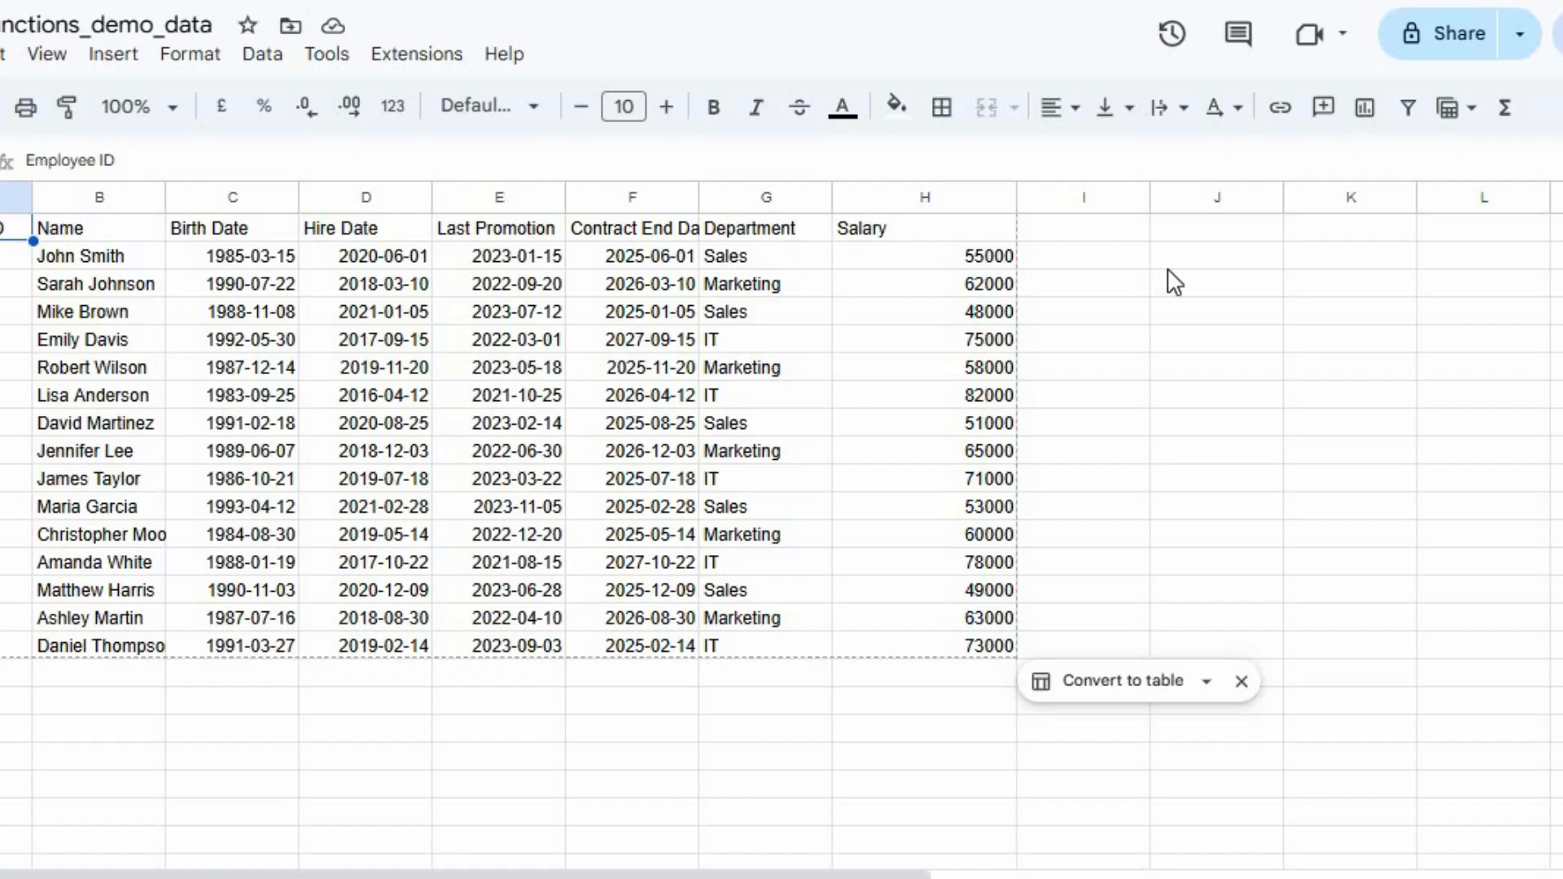
# - In the functions demo data sheet, begin a DATEDIF formula in J2 with the birth date cell C2 as the start date
pyautogui.click(1190, 265)
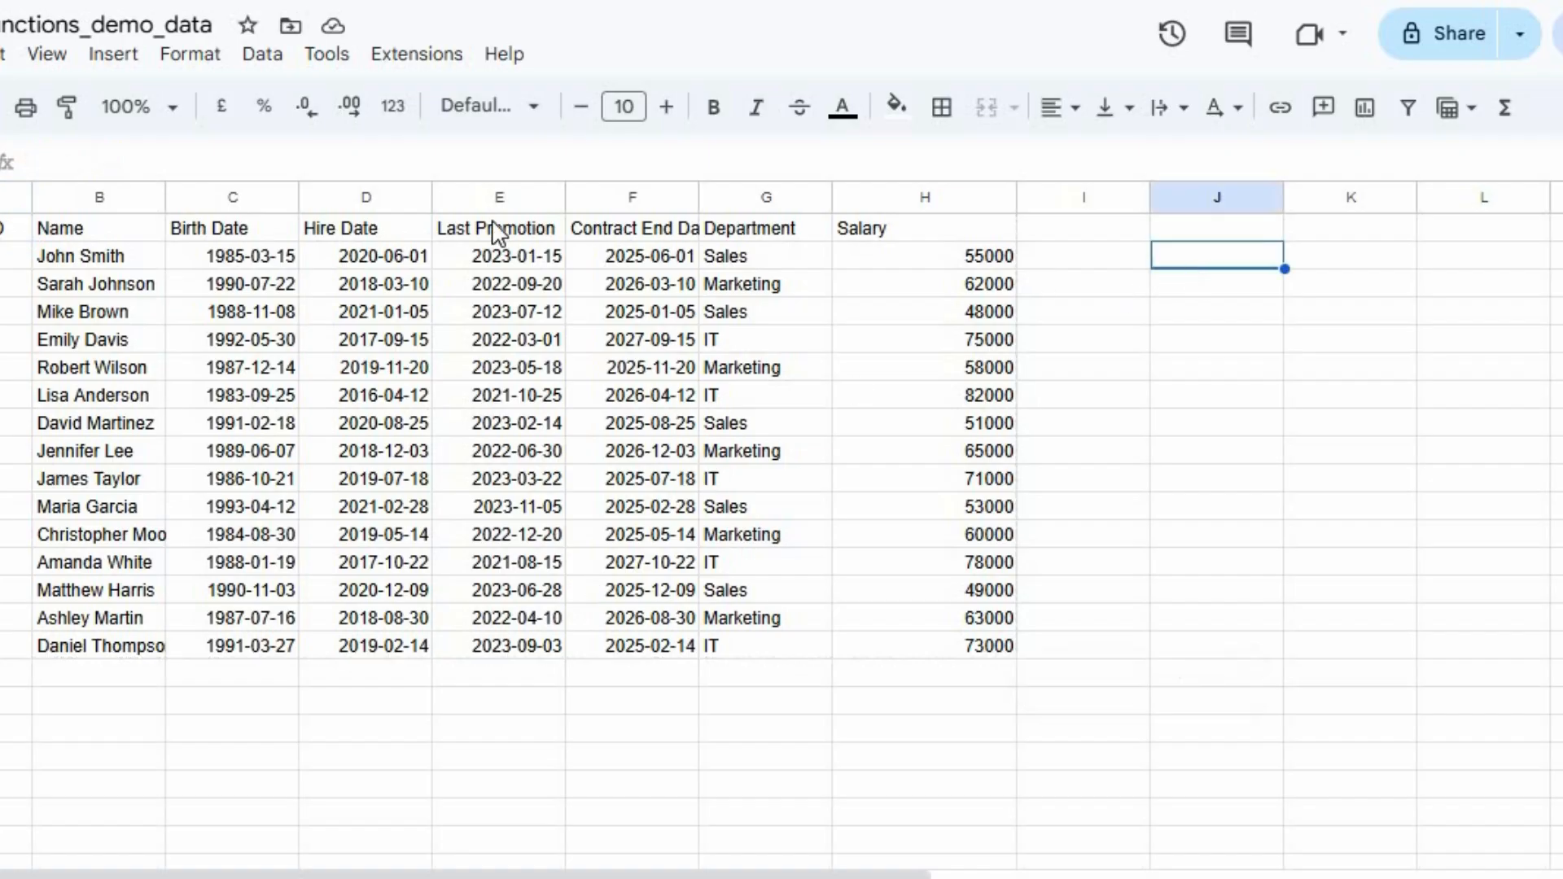
pyautogui.click(486, 157)
pyautogui.write('=')
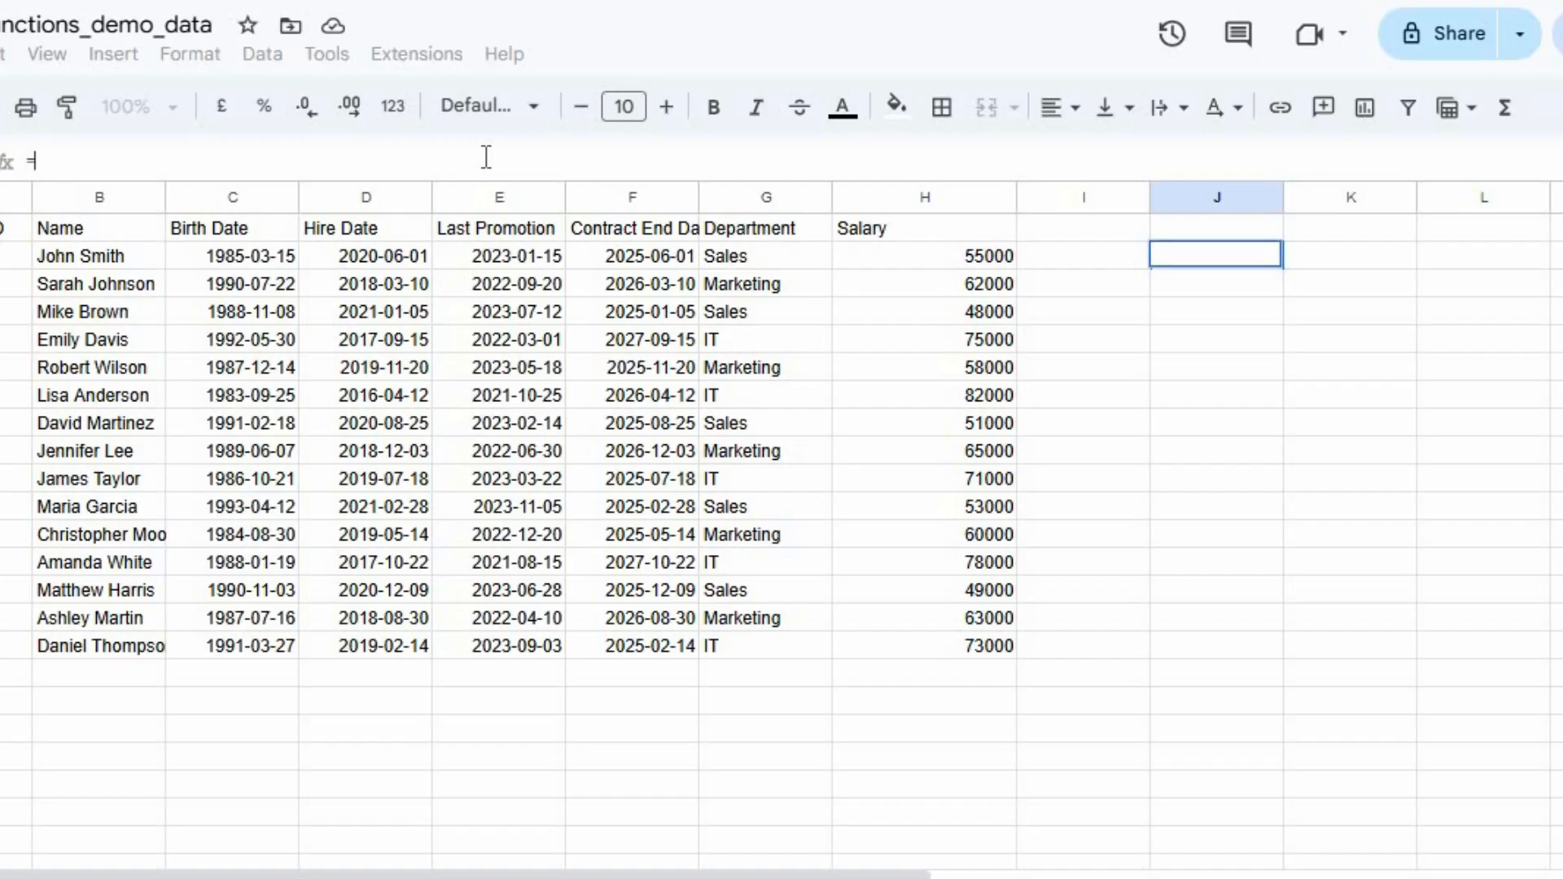
pyautogui.write('dat')
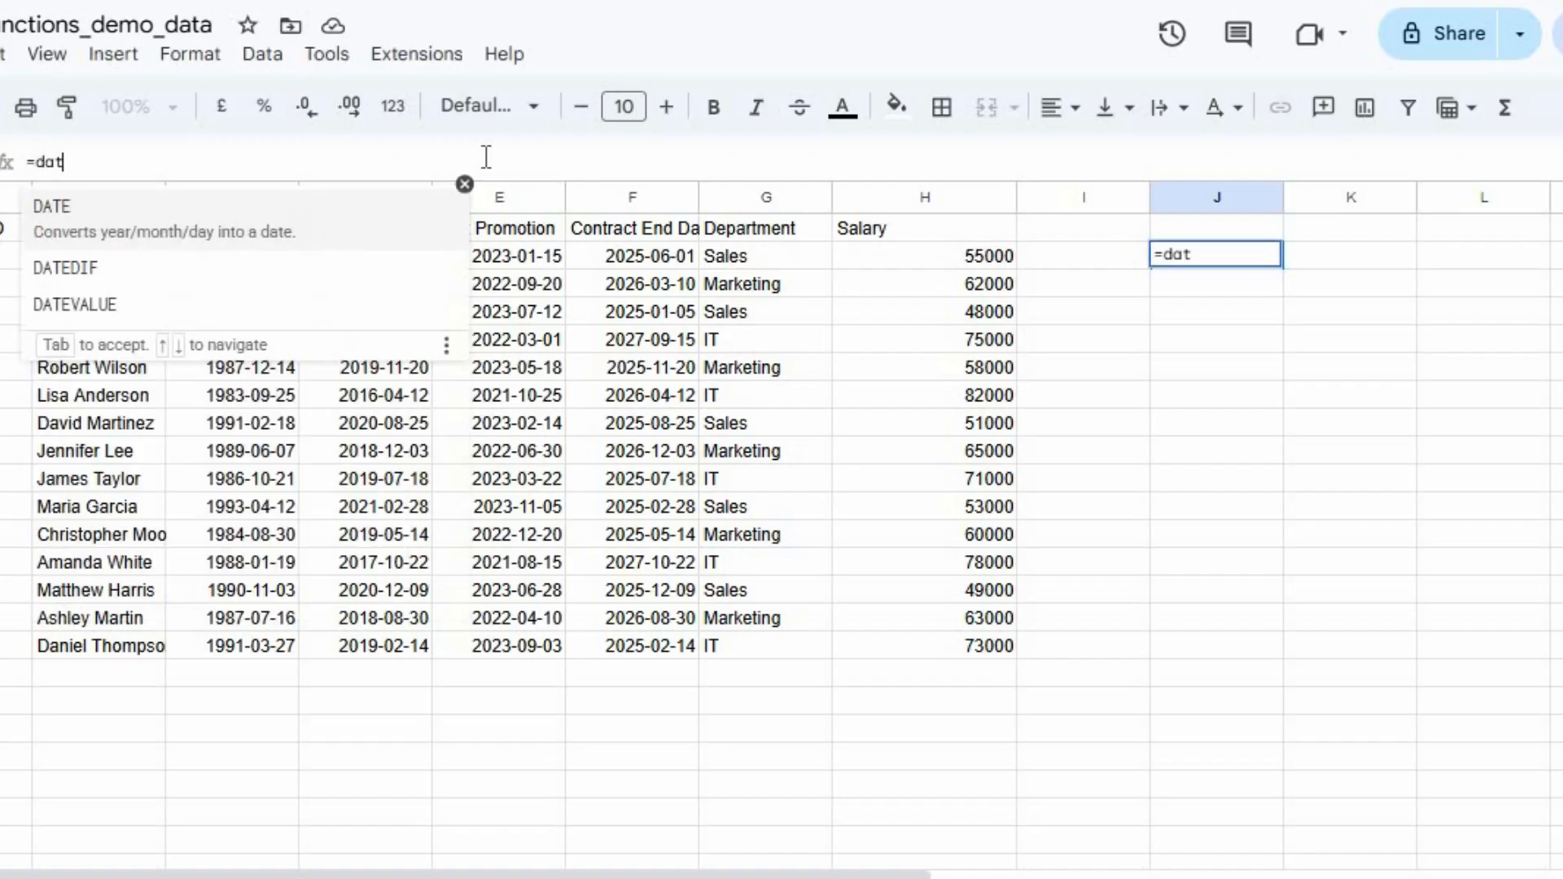
pyautogui.press('Down')
pyautogui.press('Tab')
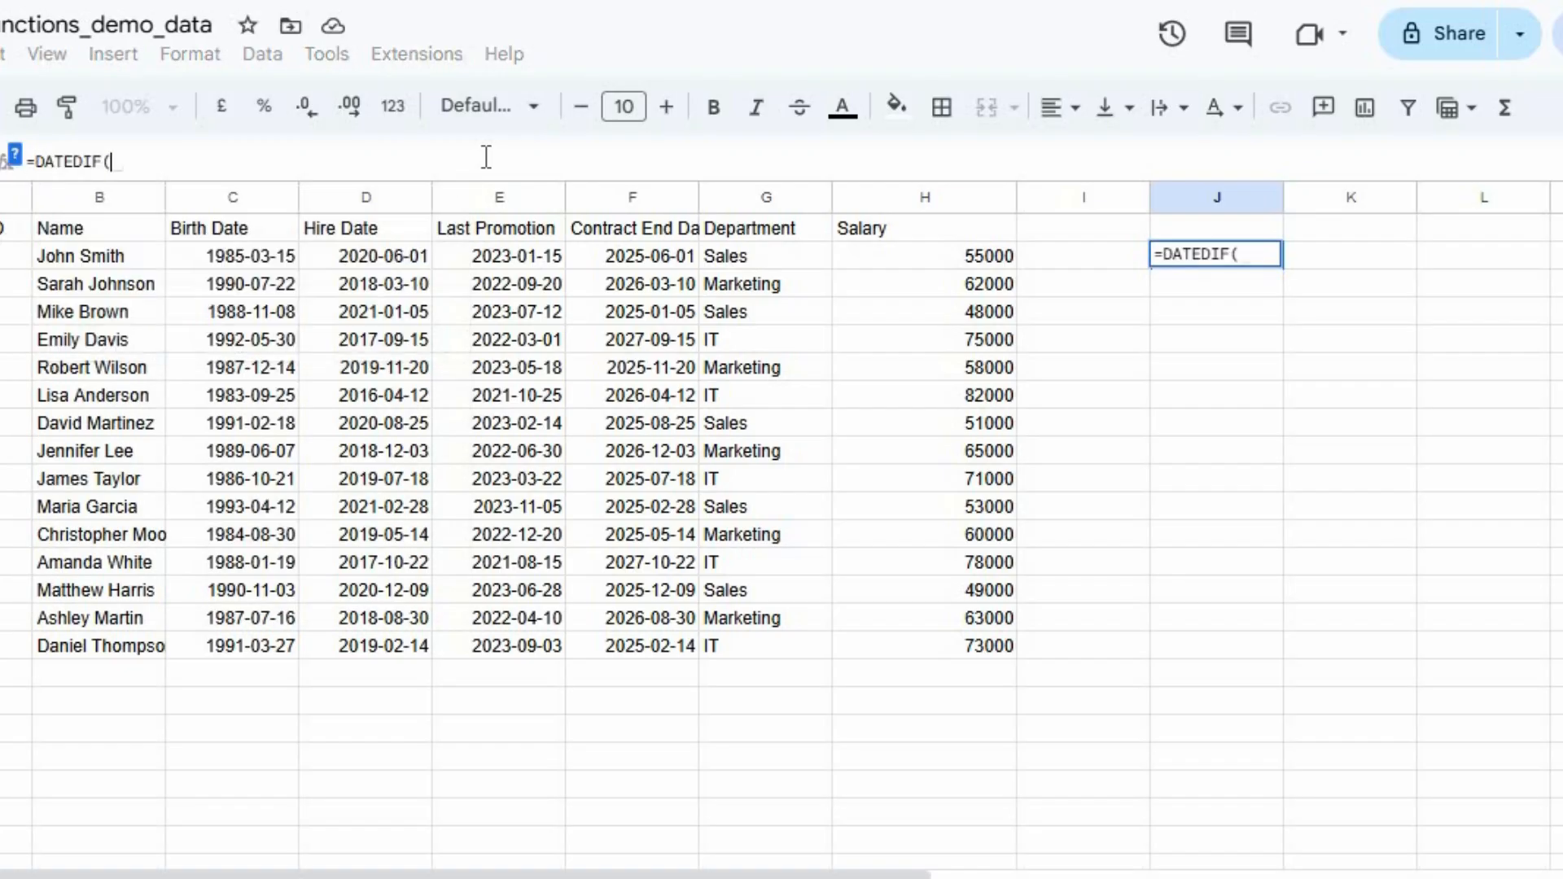
pyautogui.click(248, 268)
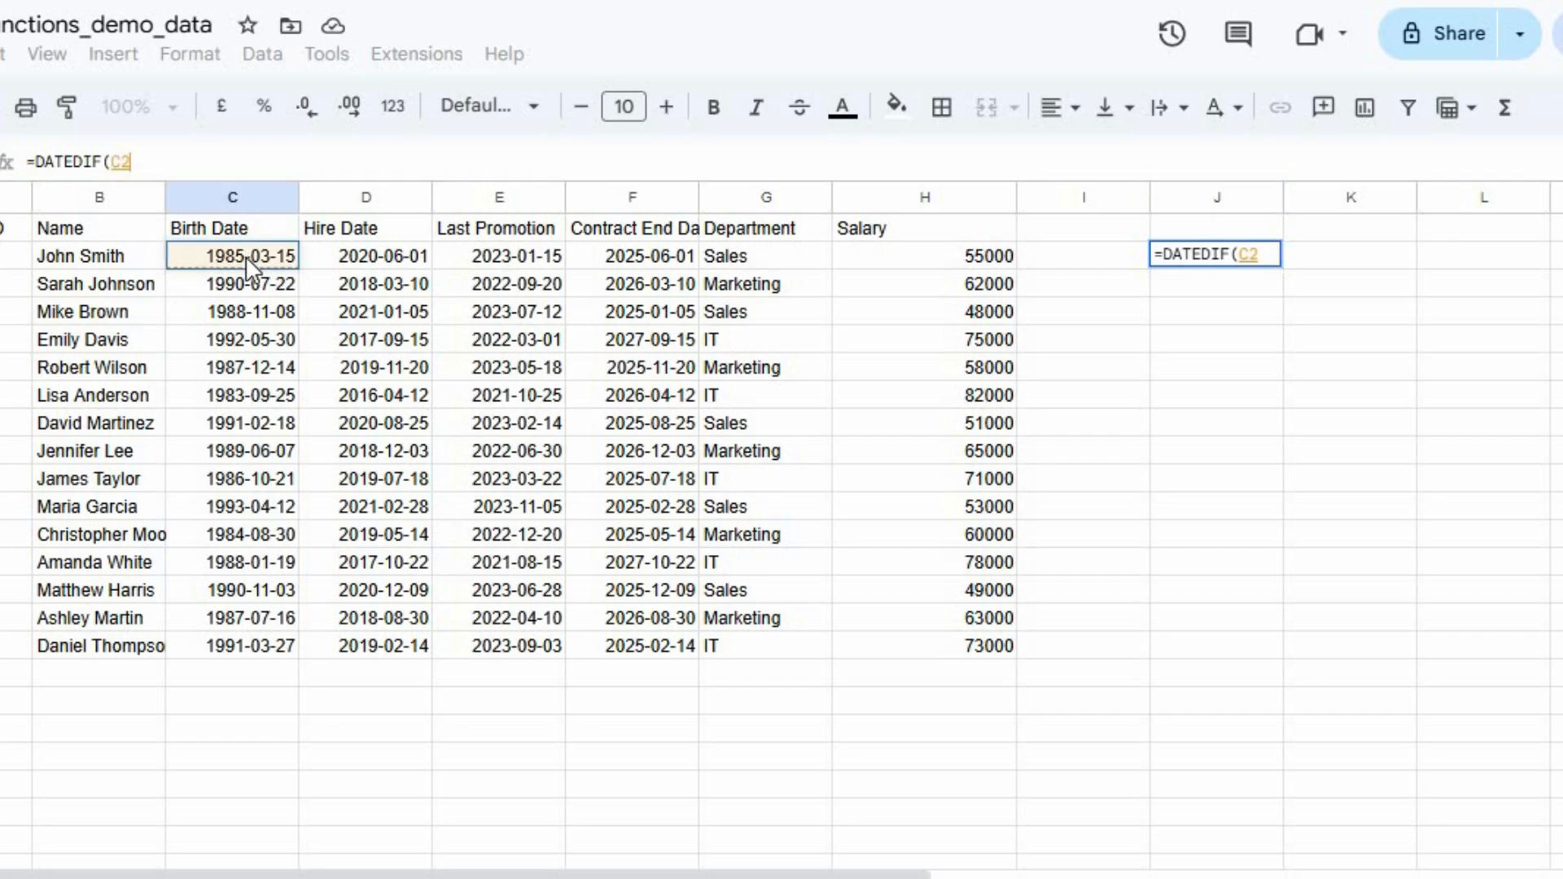
pyautogui.write(',')
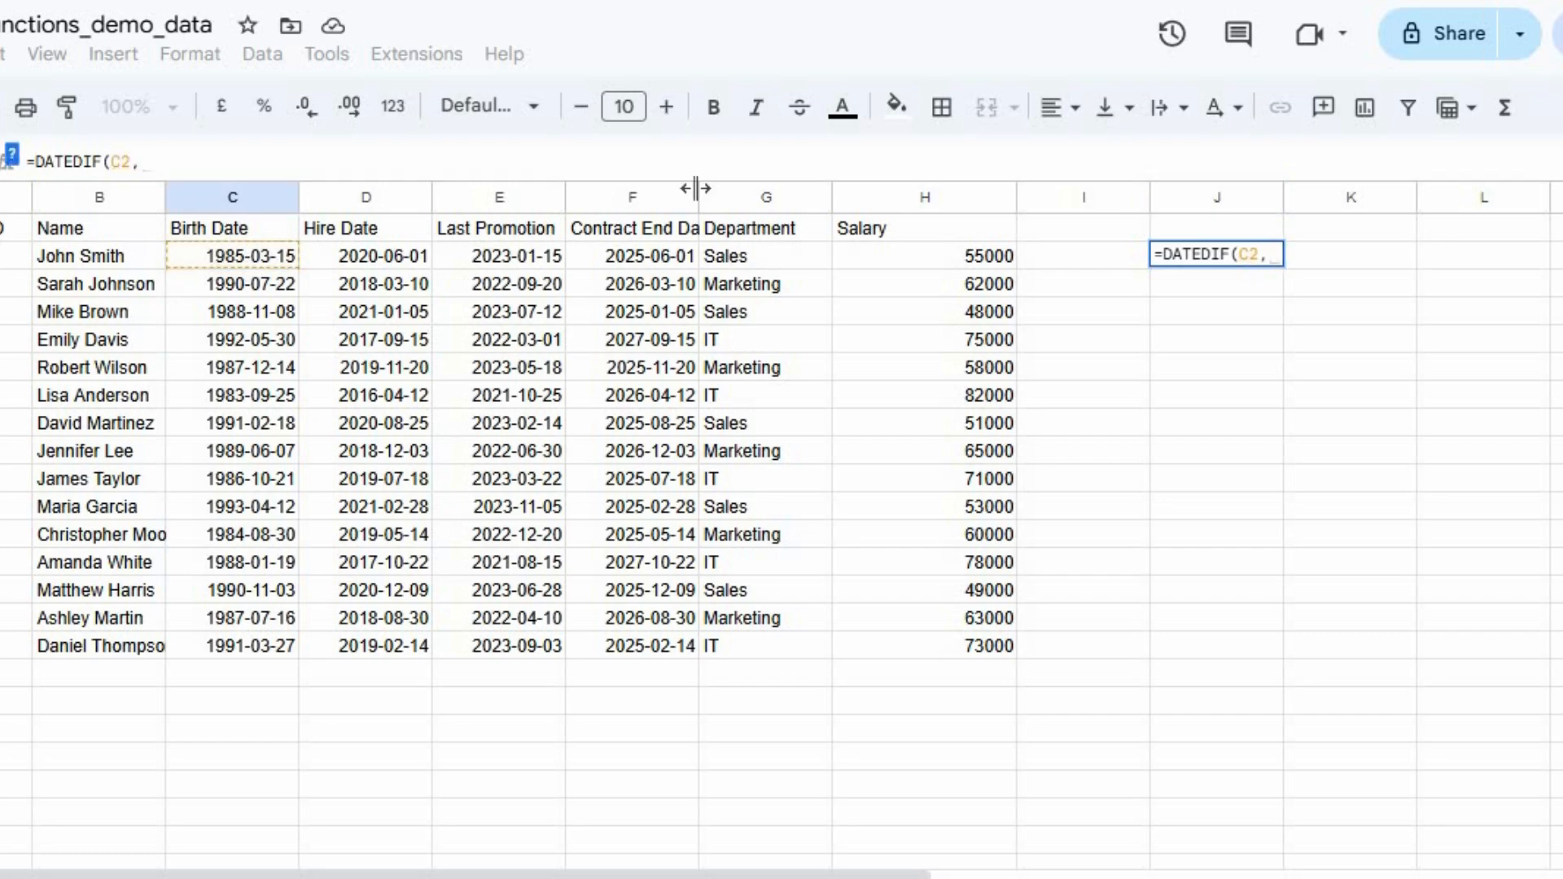
# - Complete the DATEDIF formula in J2 with the hire date cell D2 as the end date and "Y" as the unit
pyautogui.click(383, 260)
pyautogui.write(',')
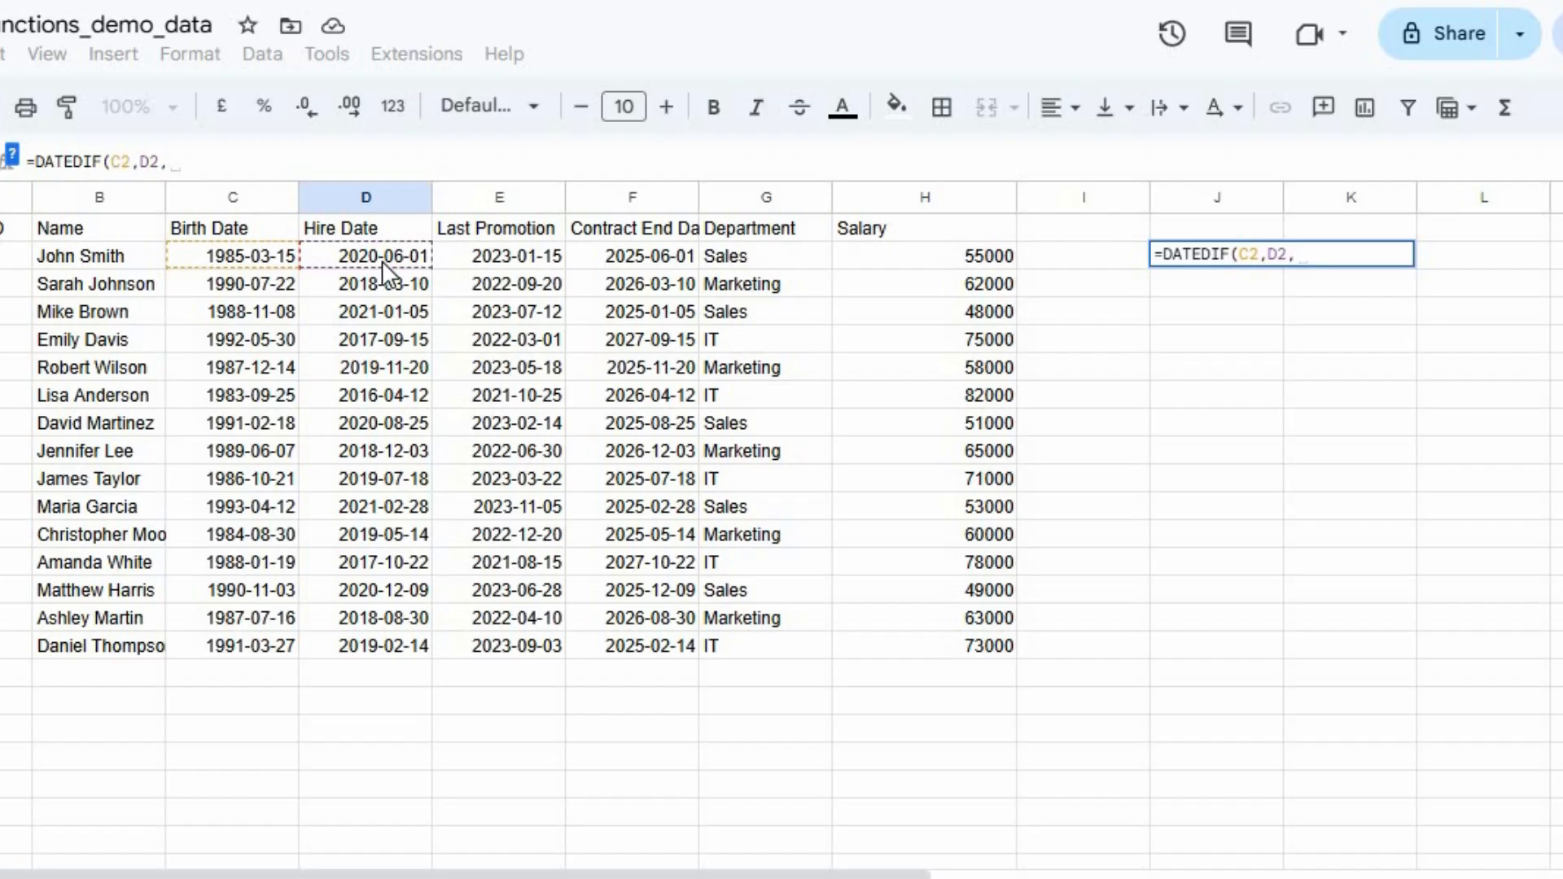
pyautogui.write('""')
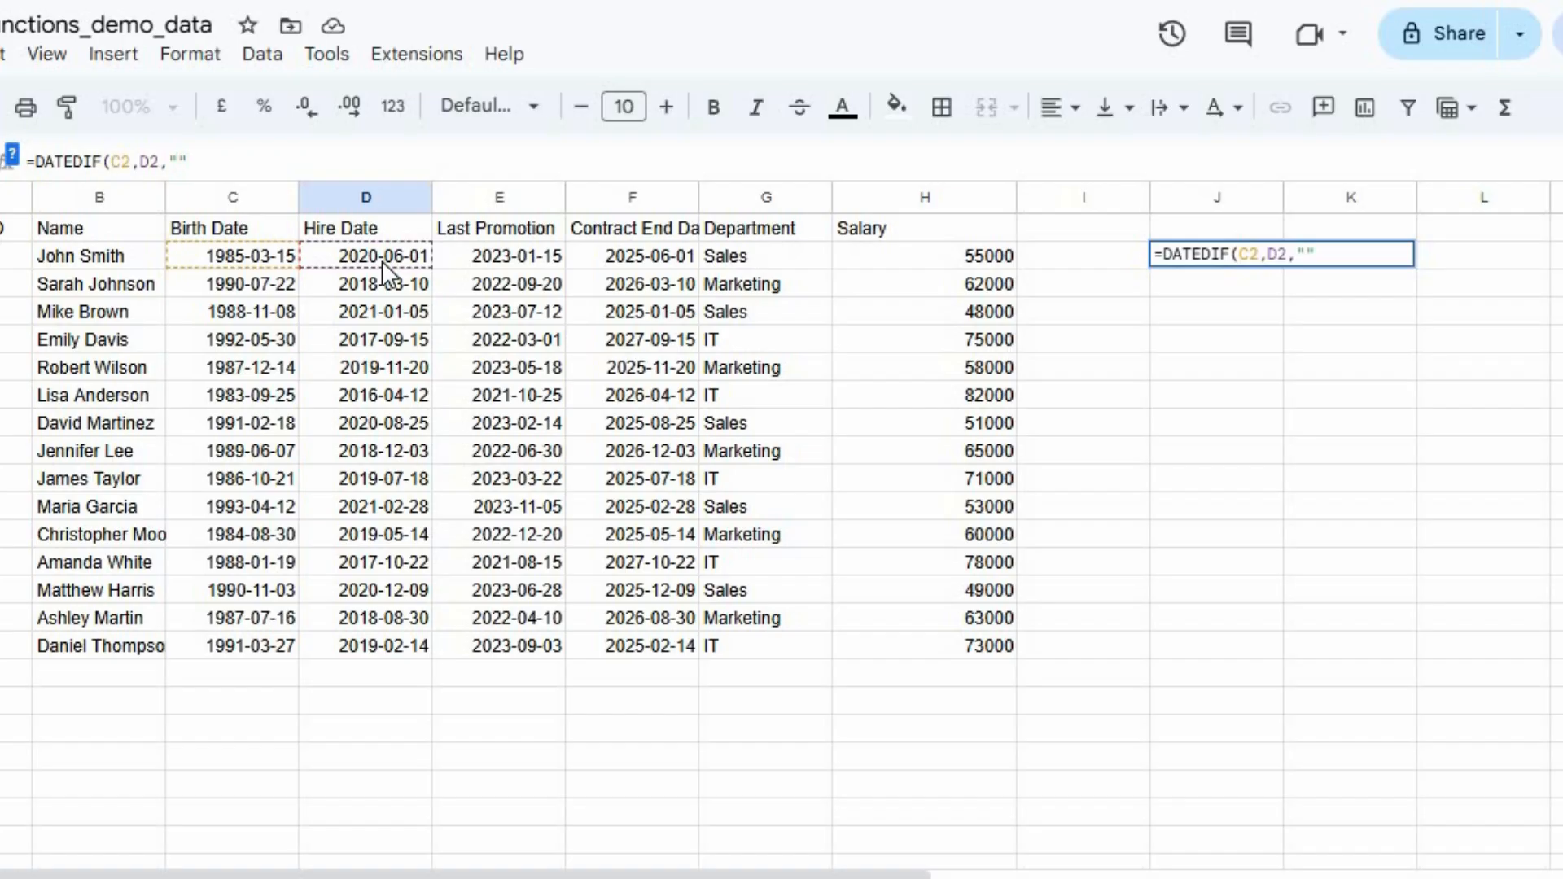
pyautogui.write('Y"')
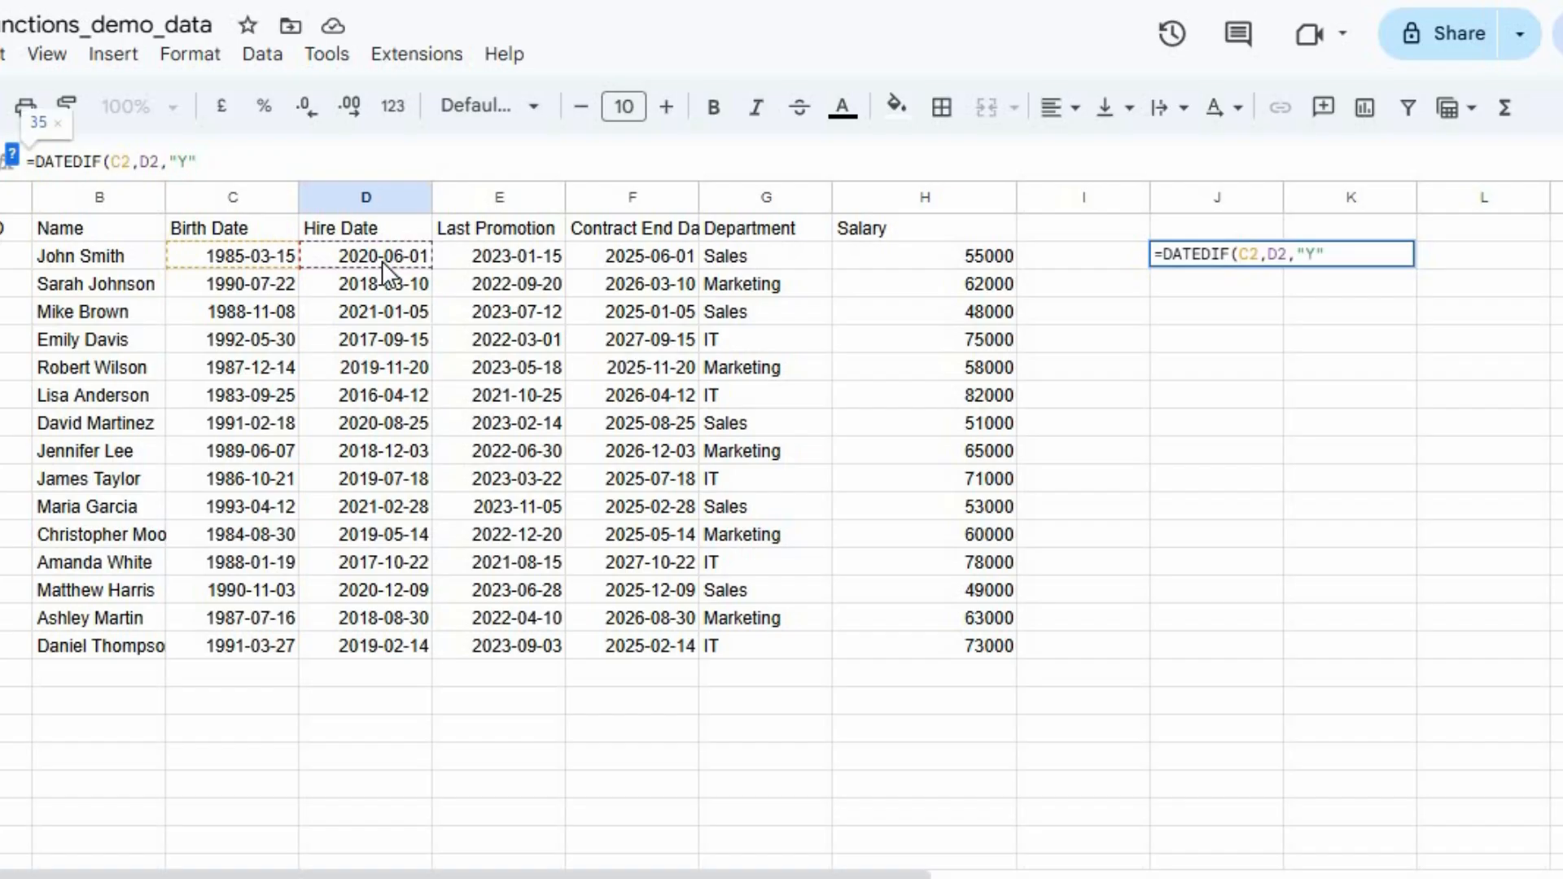
pyautogui.write(')')
pyautogui.press('Return')
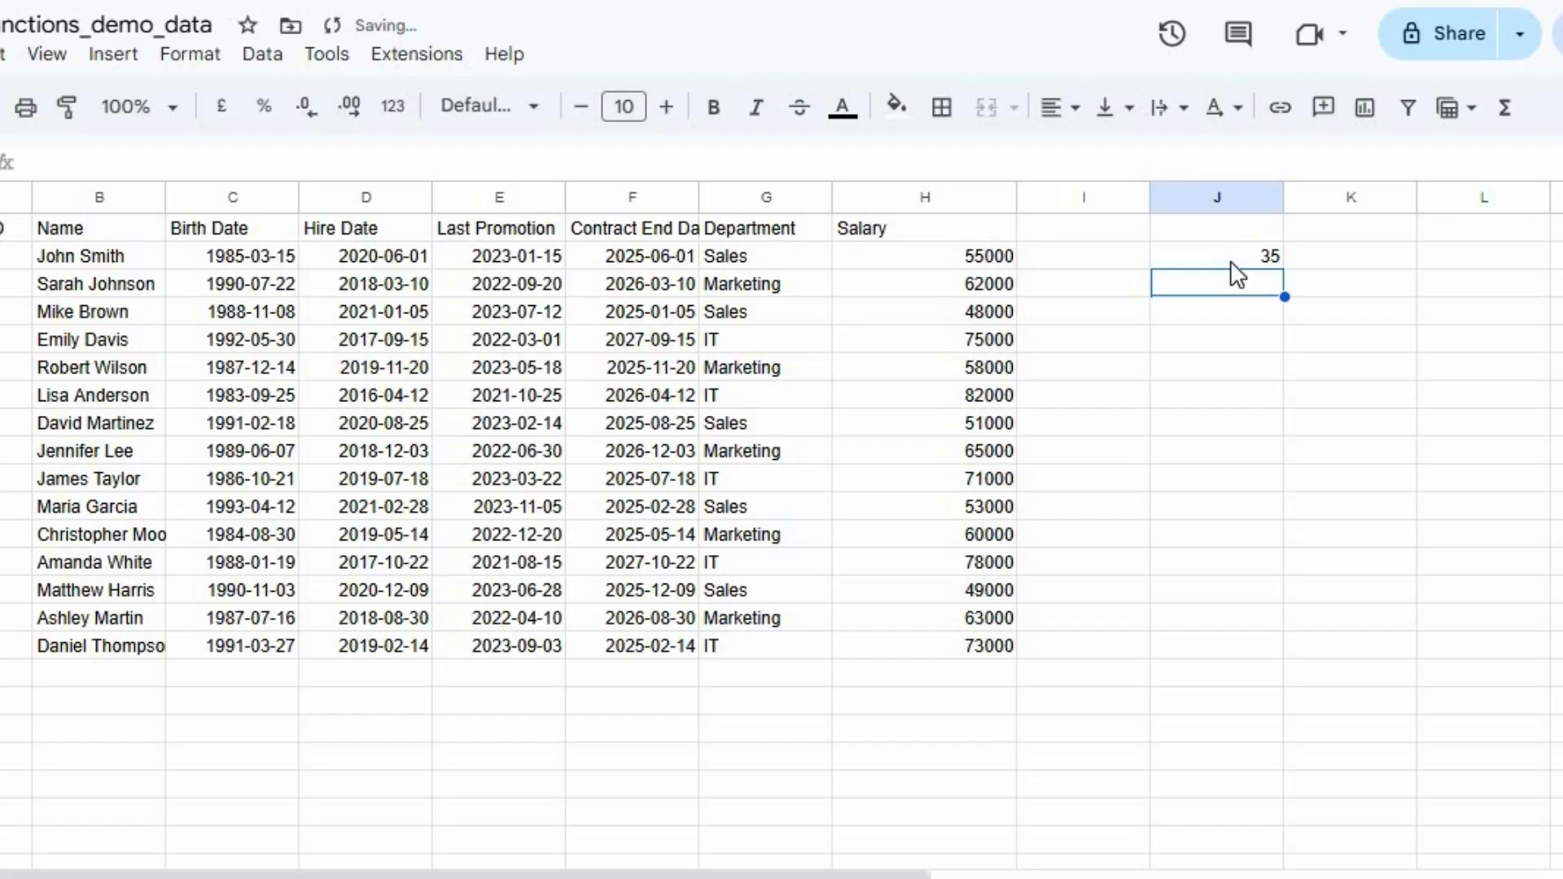
# - Fill the DATEDIF formula from J2 down through the last employee row in column J
pyautogui.press('Up')
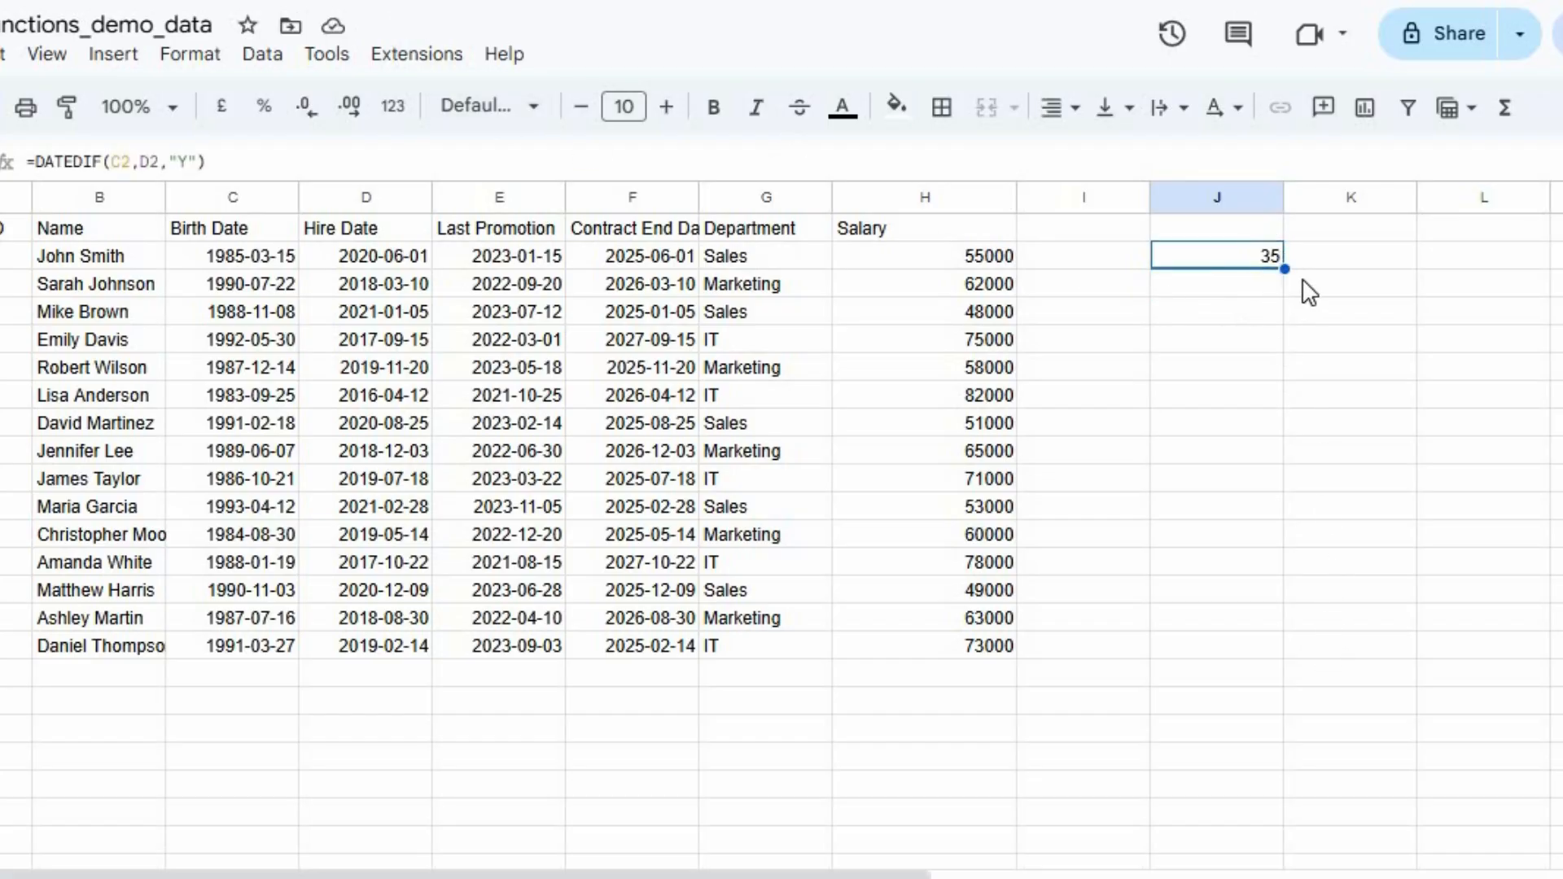
pyautogui.moveTo(1286, 269); pyautogui.dragTo(1267, 643)
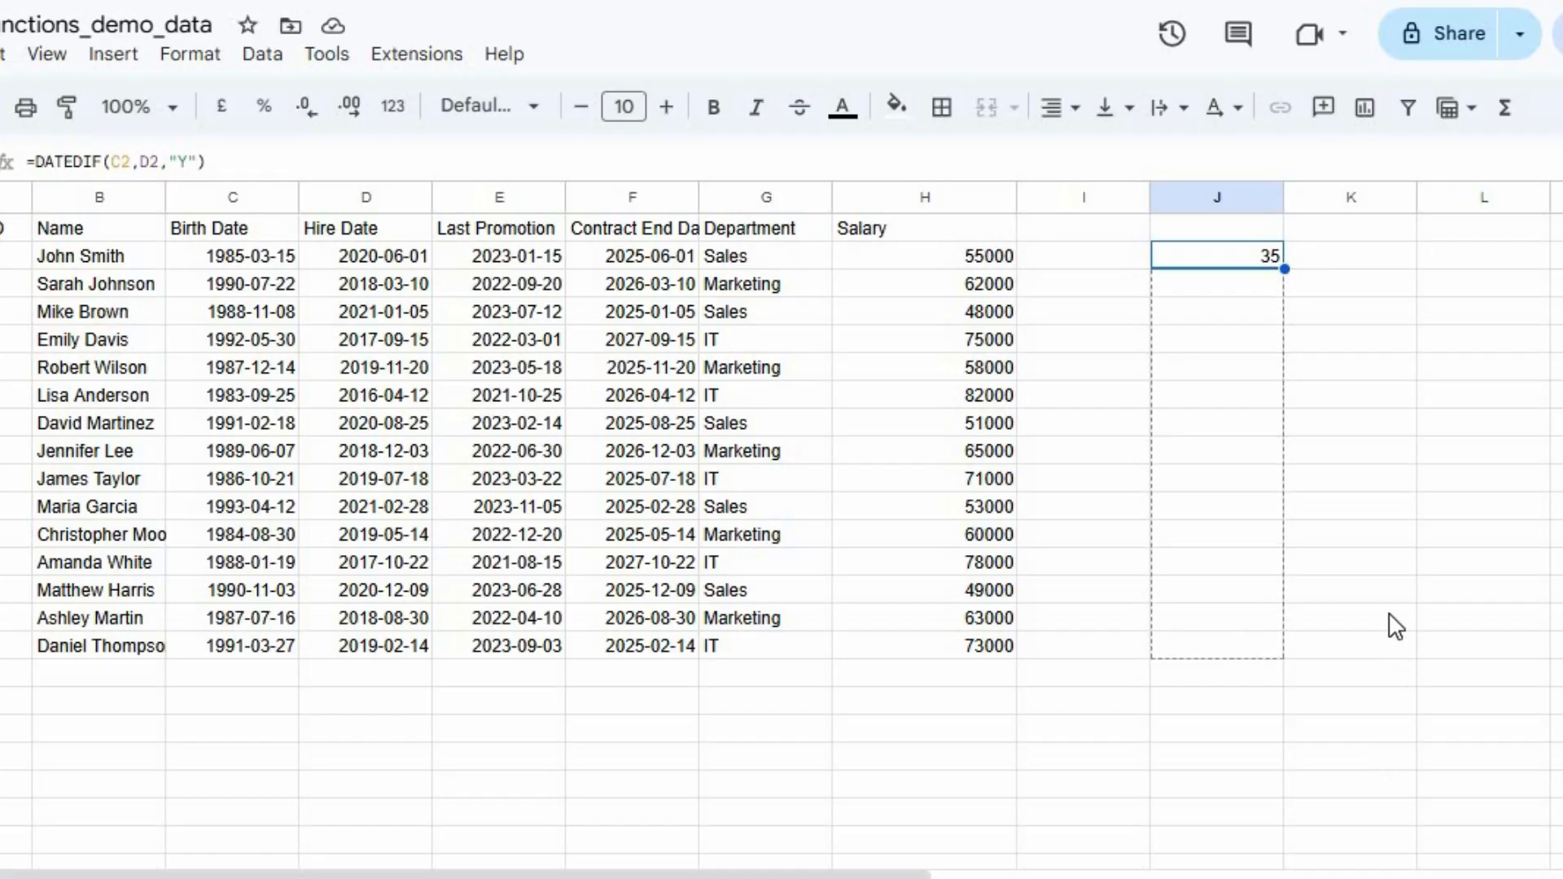
pyautogui.click(1368, 488)
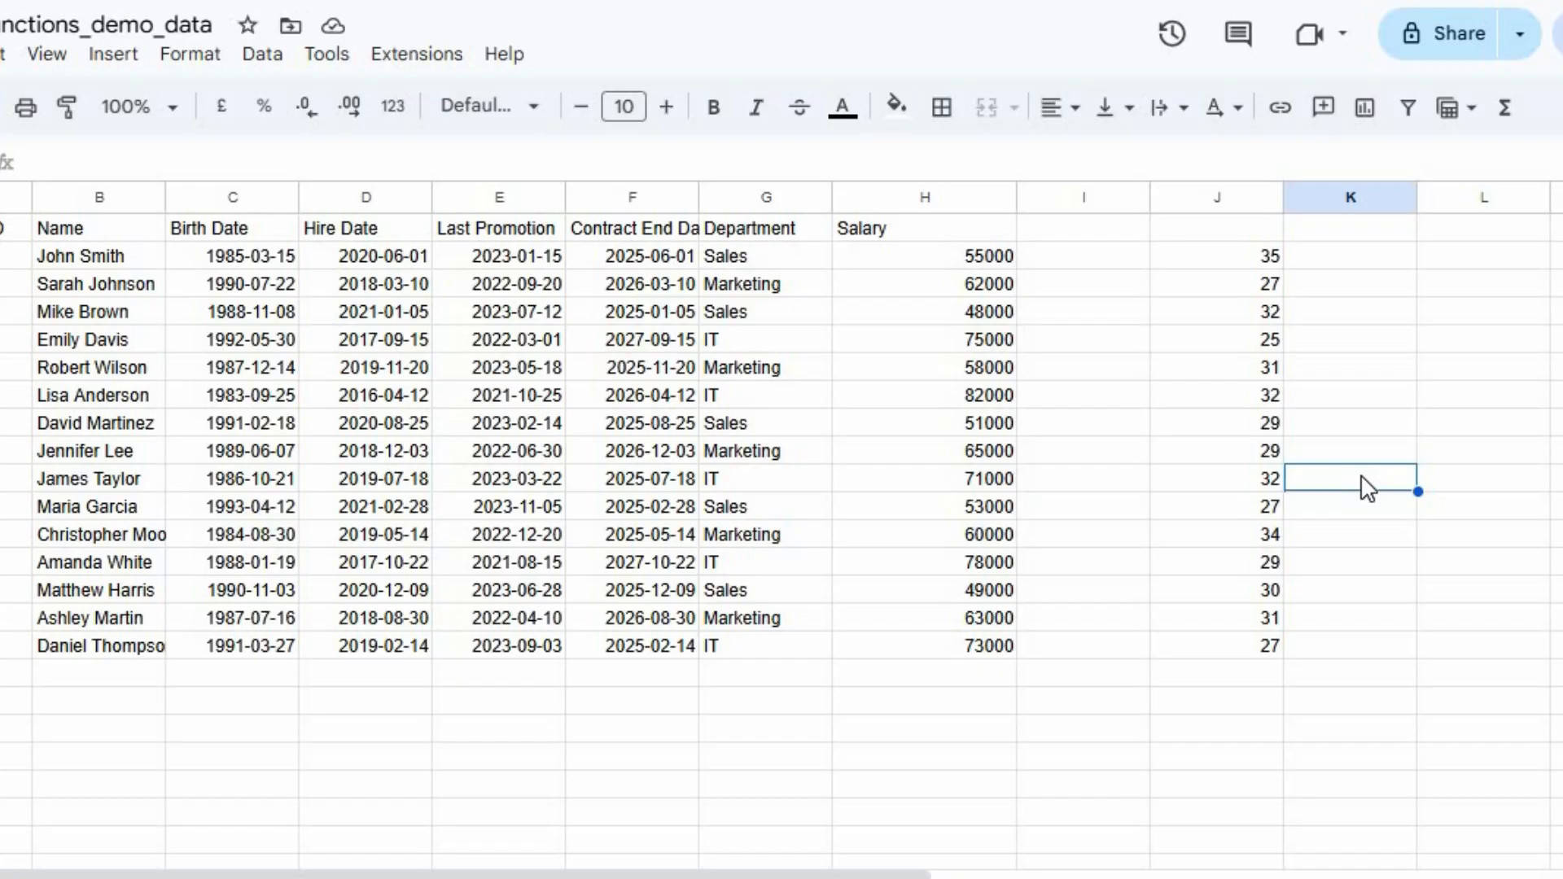
# - Change the unit in the J2 DATEDIF formula to "M" to calculate the difference in months
pyautogui.click(1272, 267)
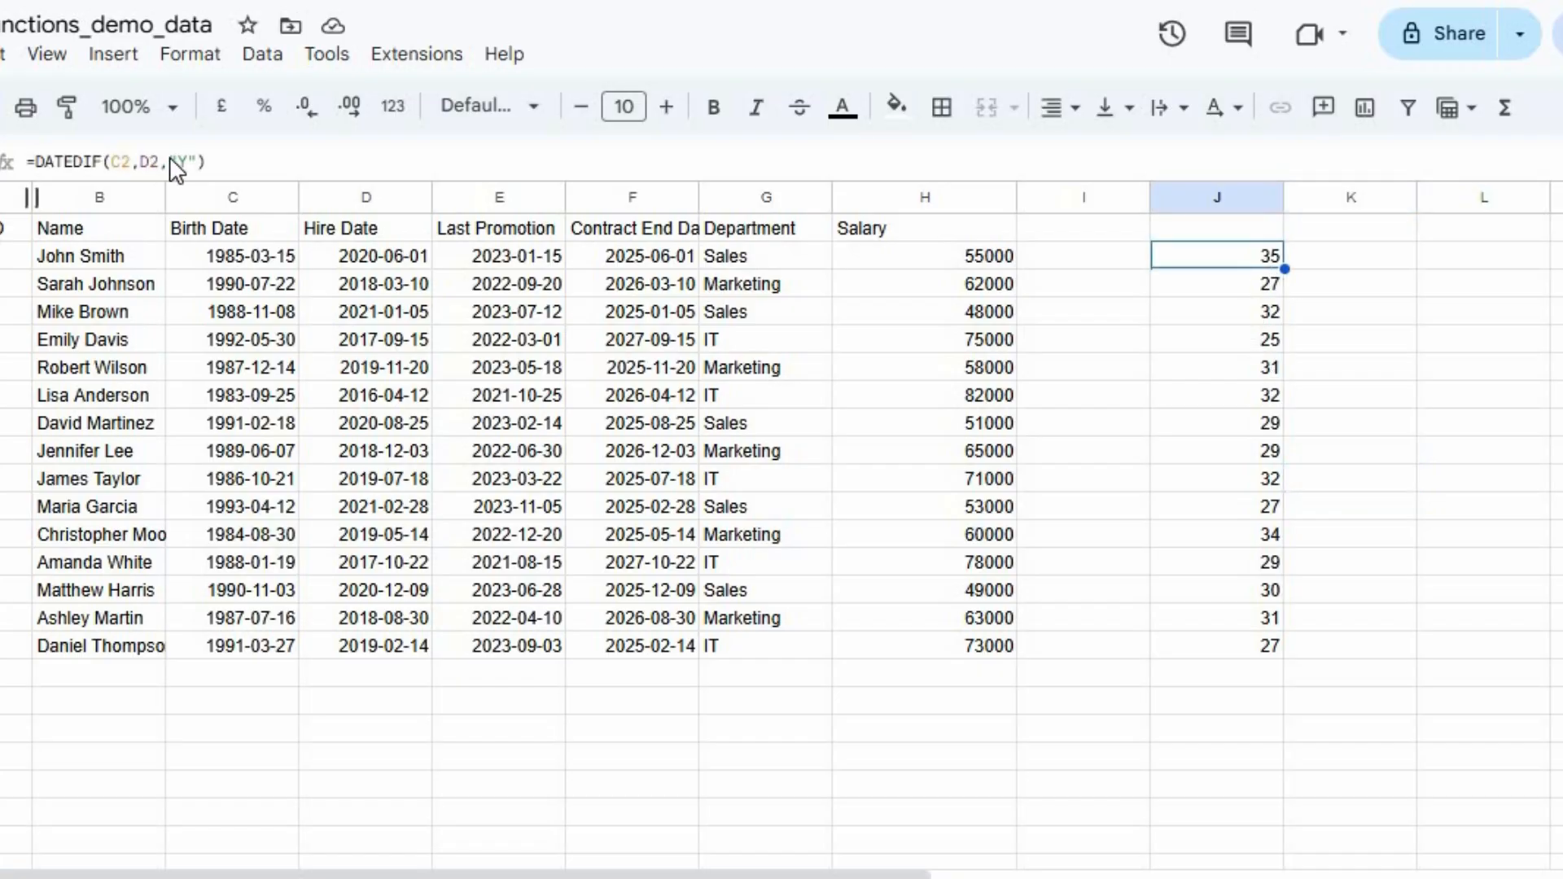
pyautogui.press('F2')
pyautogui.press('Left')
pyautogui.press('Left')
pyautogui.press('BackSpace')
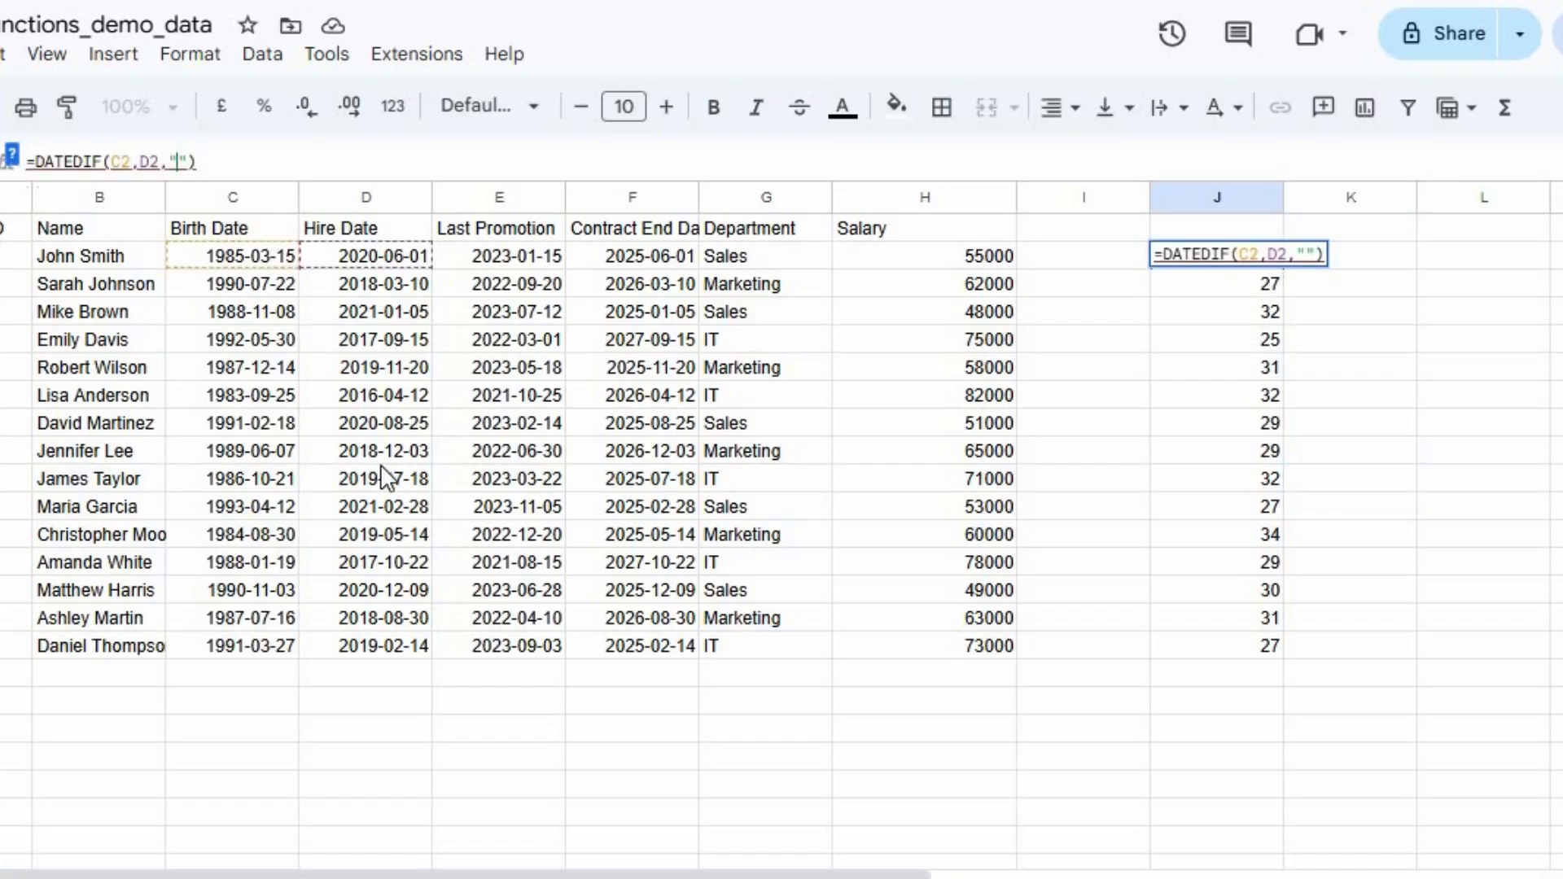
pyautogui.write('M')
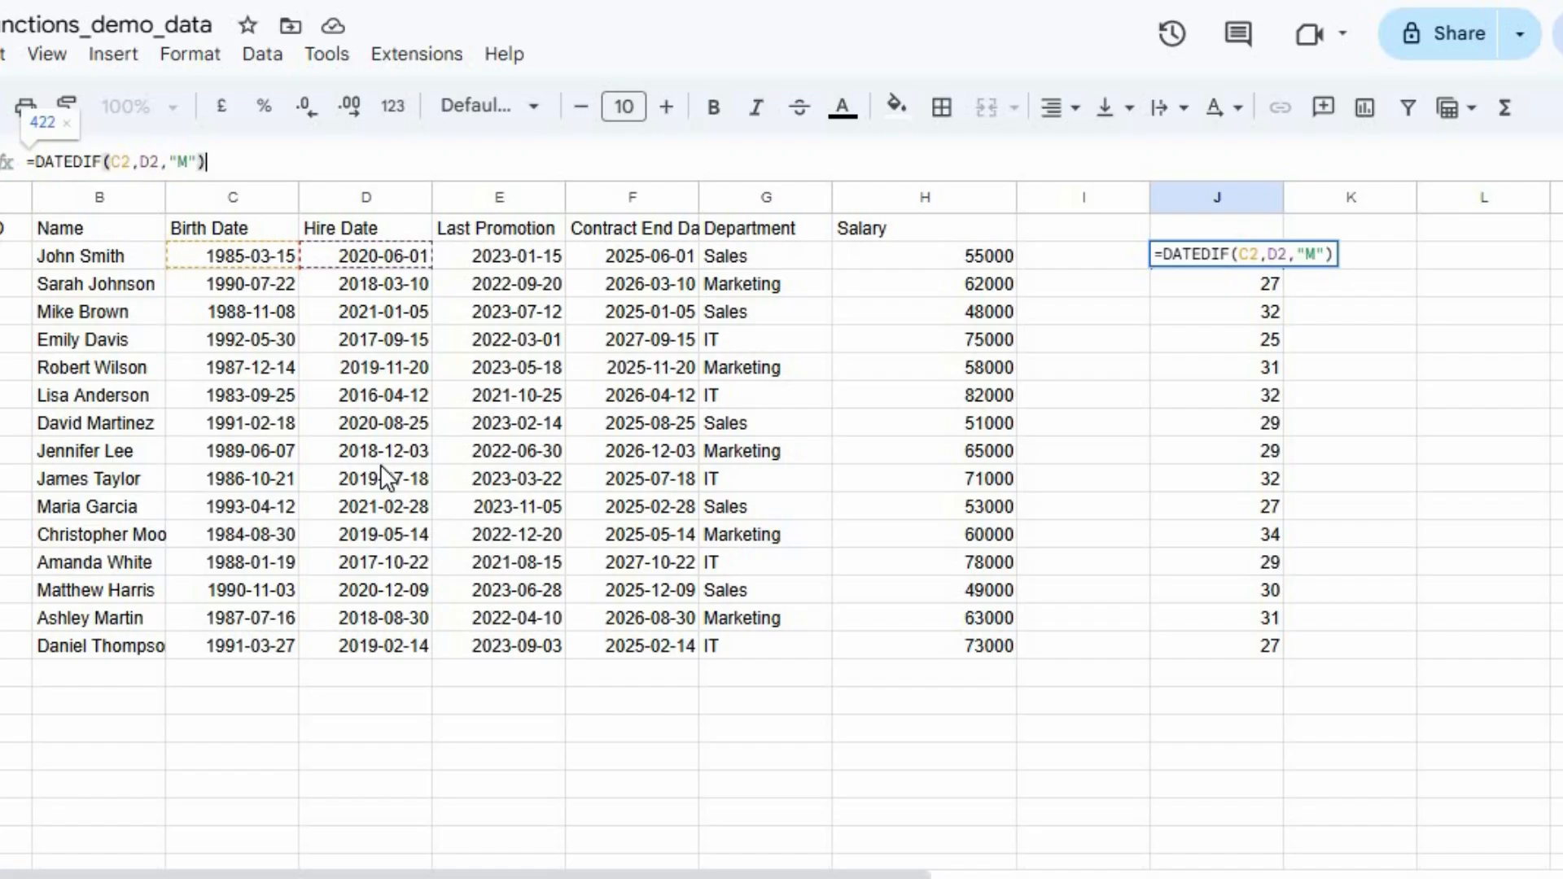
pyautogui.press('Return')
# - Change the unit in the J2 DATEDIF formula to "D" to calculate the difference in days
pyautogui.click(1266, 259)
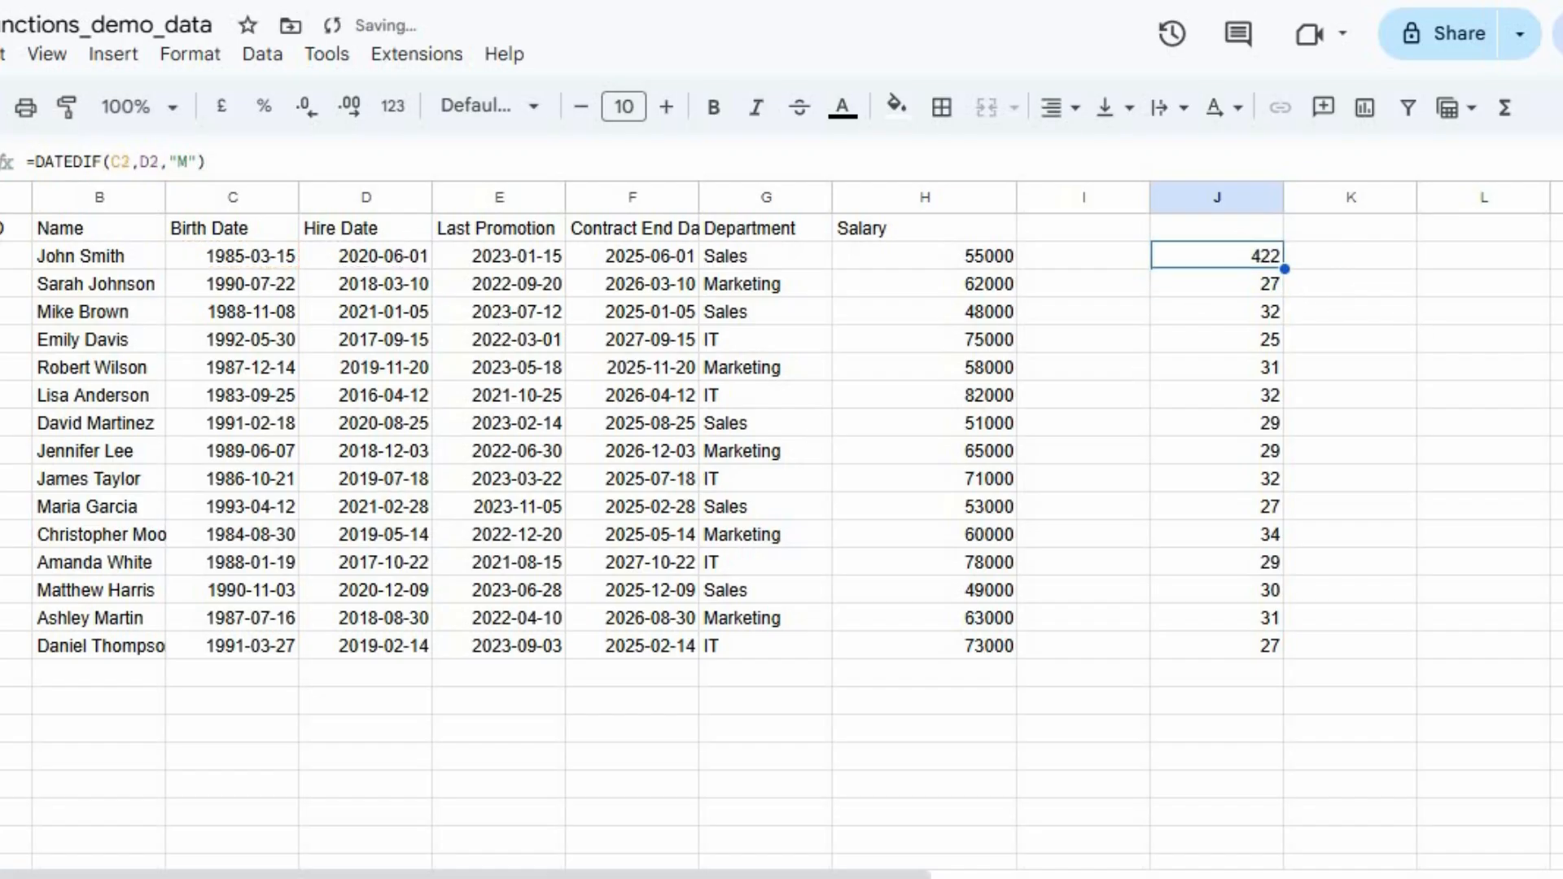
pyautogui.press('F2')
pyautogui.press('Left')
pyautogui.press('Left')
pyautogui.press('BackSpace')
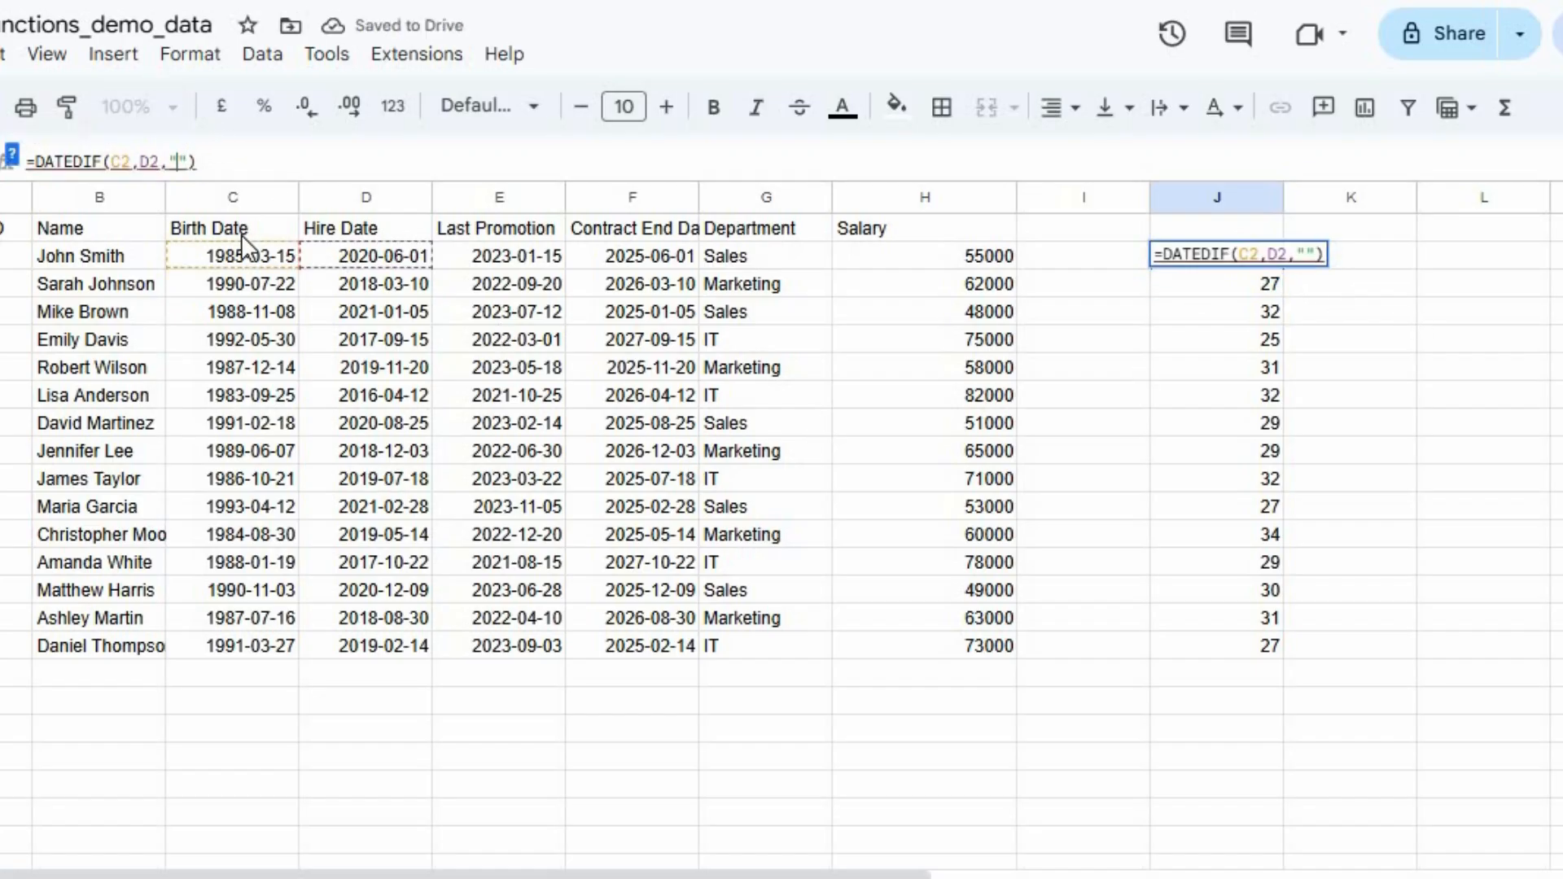
pyautogui.write('D')
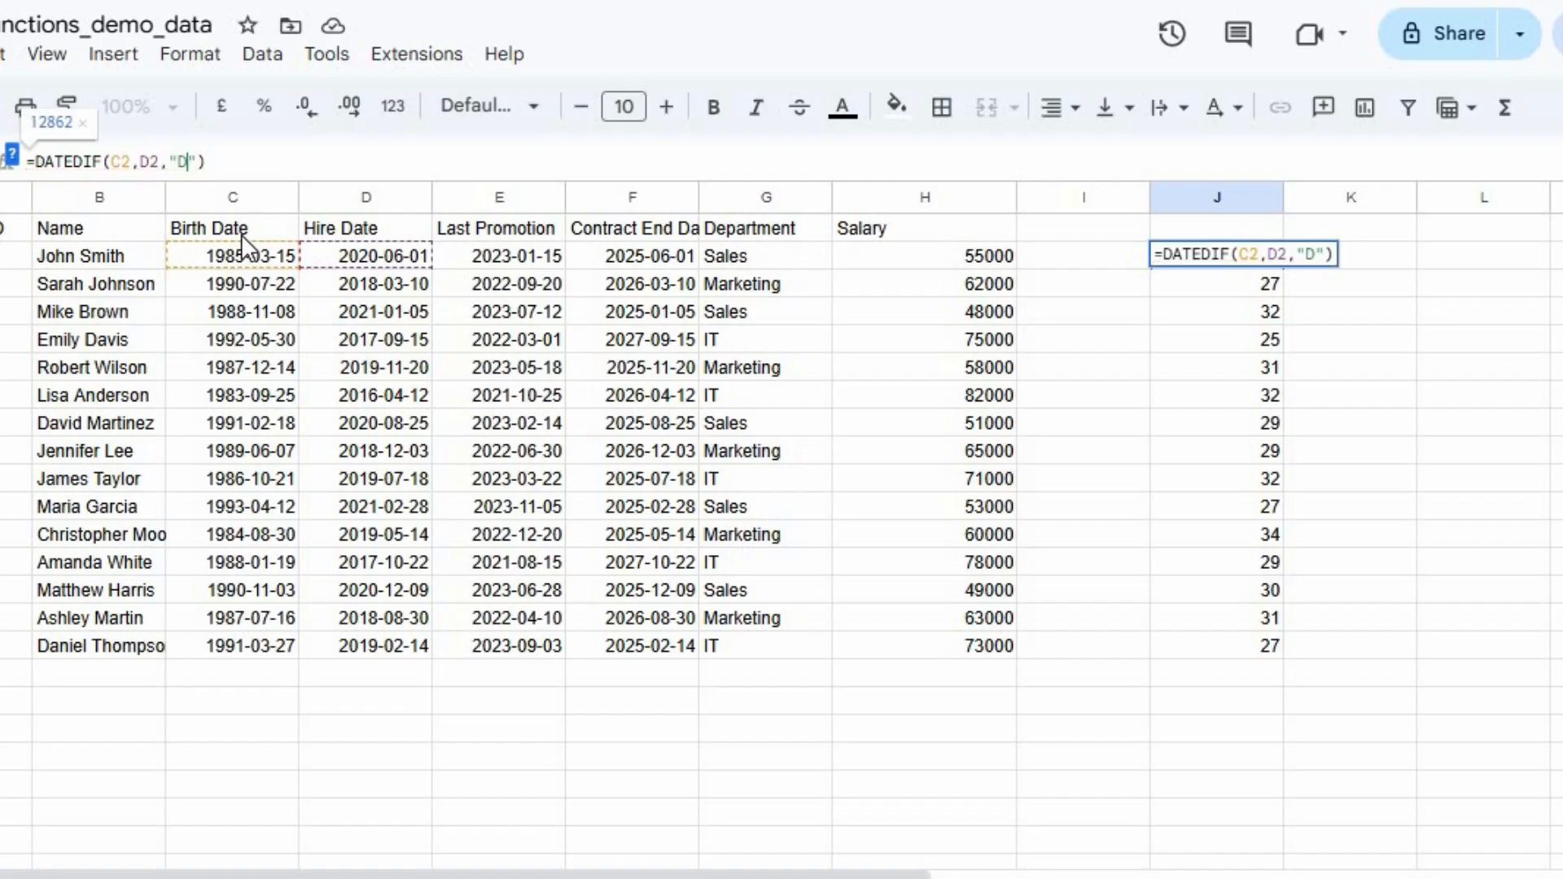
pyautogui.press('Return')
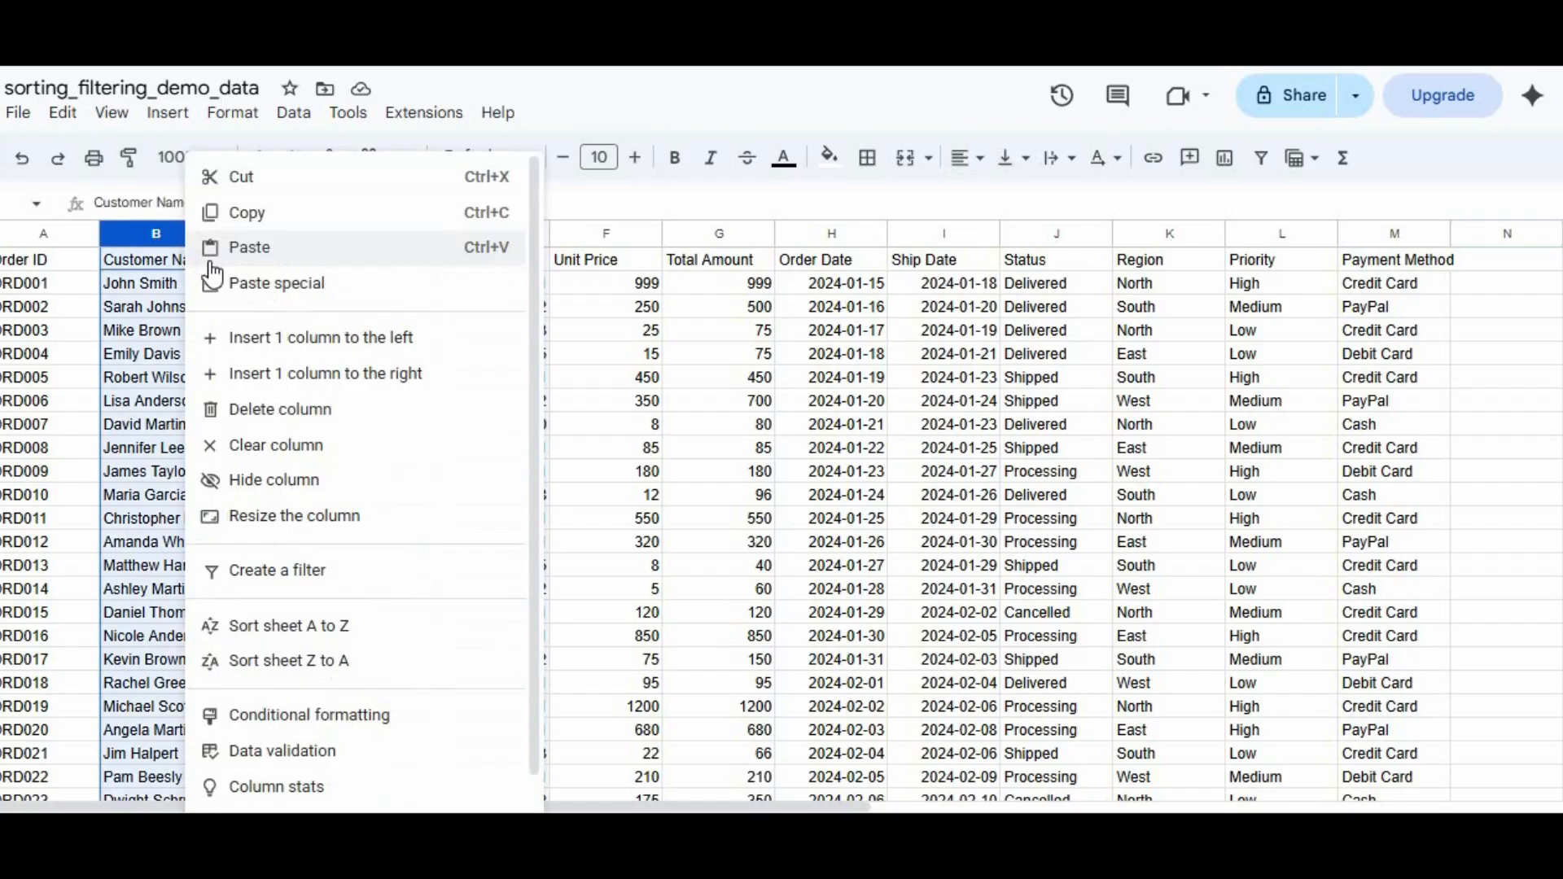
# - Try sorting the order sheet A to Z by the Customer Name column, and undo the sort
pyautogui.click(198, 235)
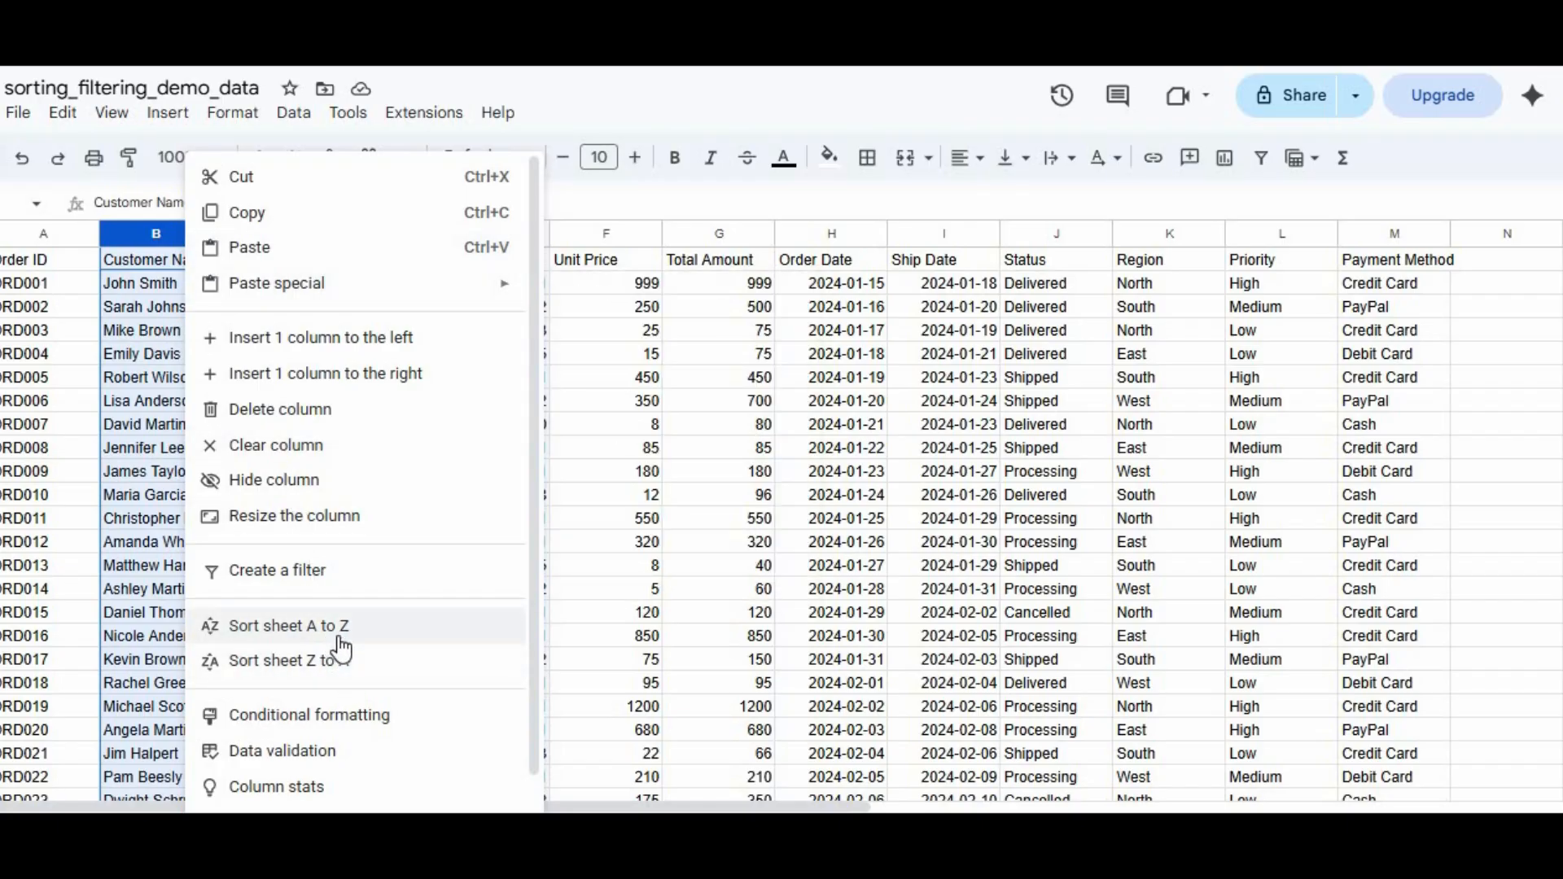
pyautogui.click(335, 612)
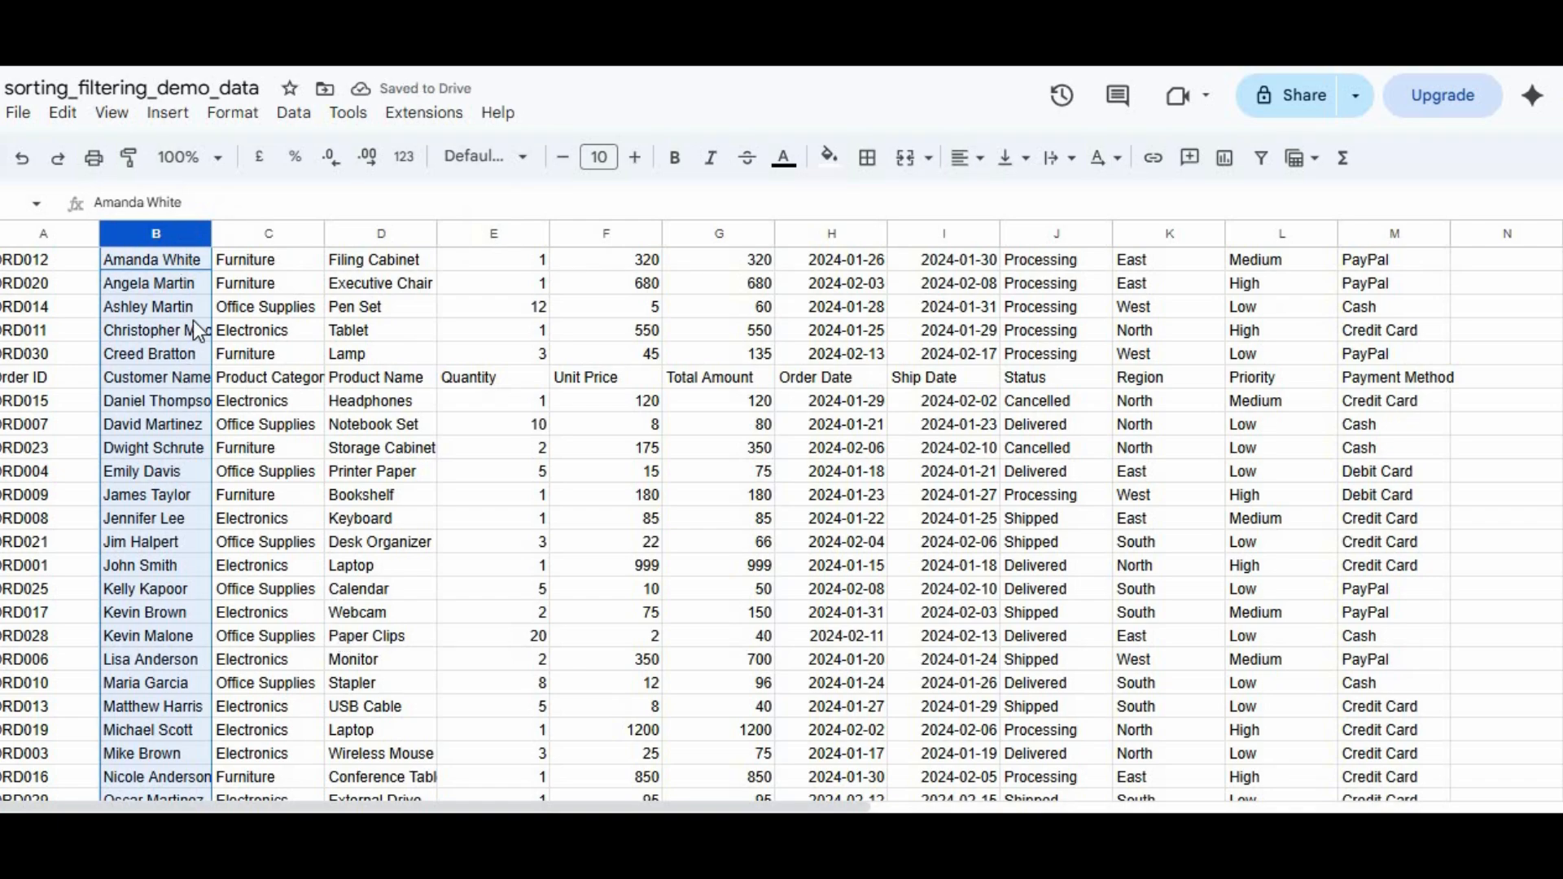
pyautogui.hotkey('ctrl', 'z')
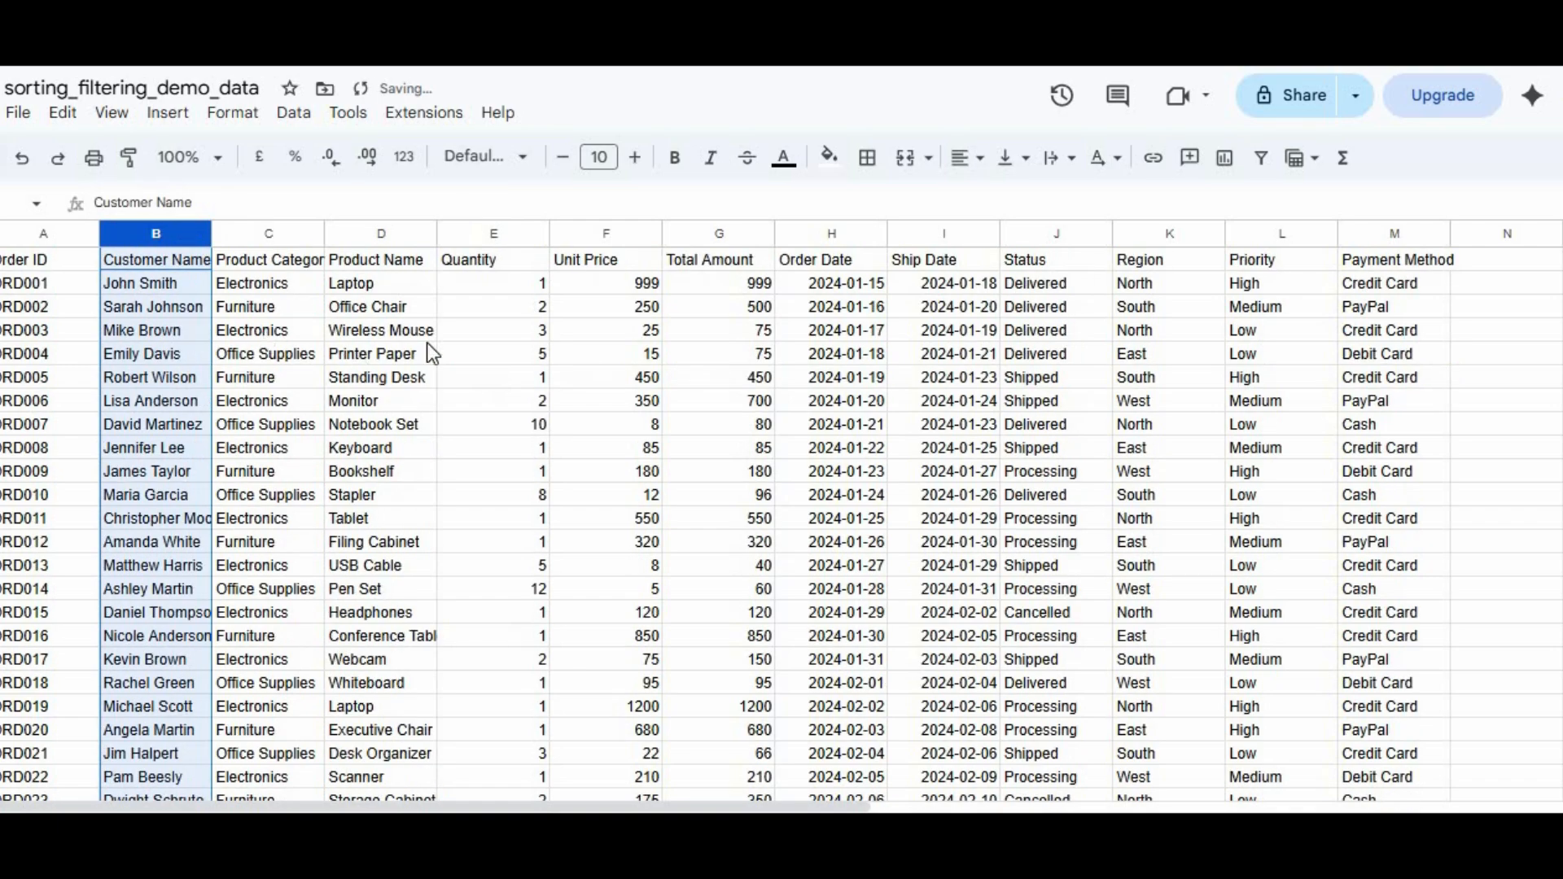
# - Create a filter view over the order data in the sorting and filtering demo sheet
pyautogui.click(470, 340)
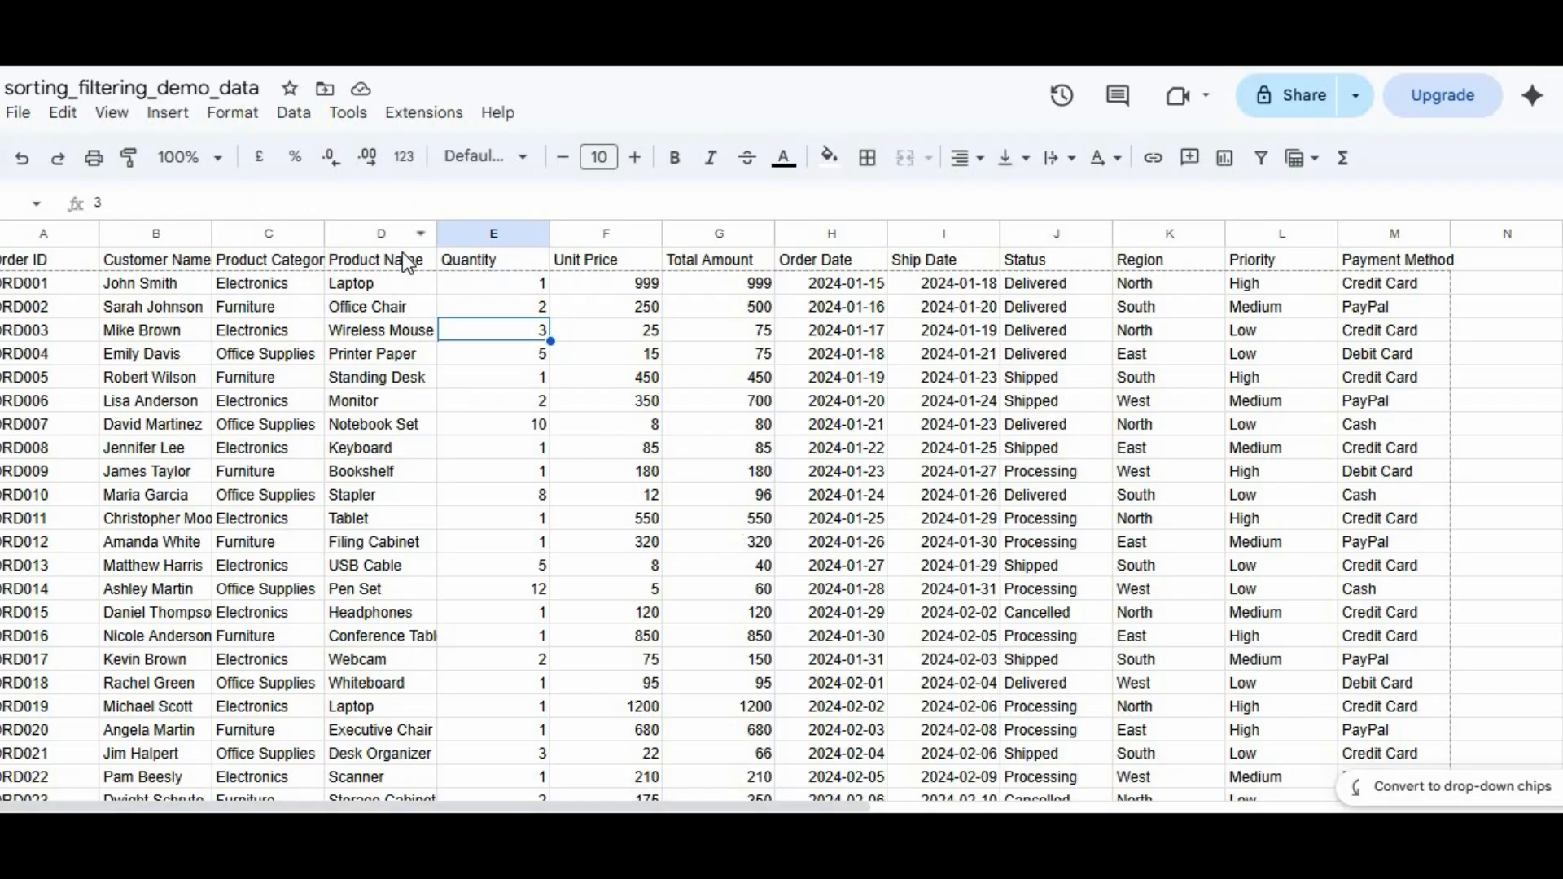
pyautogui.click(295, 112)
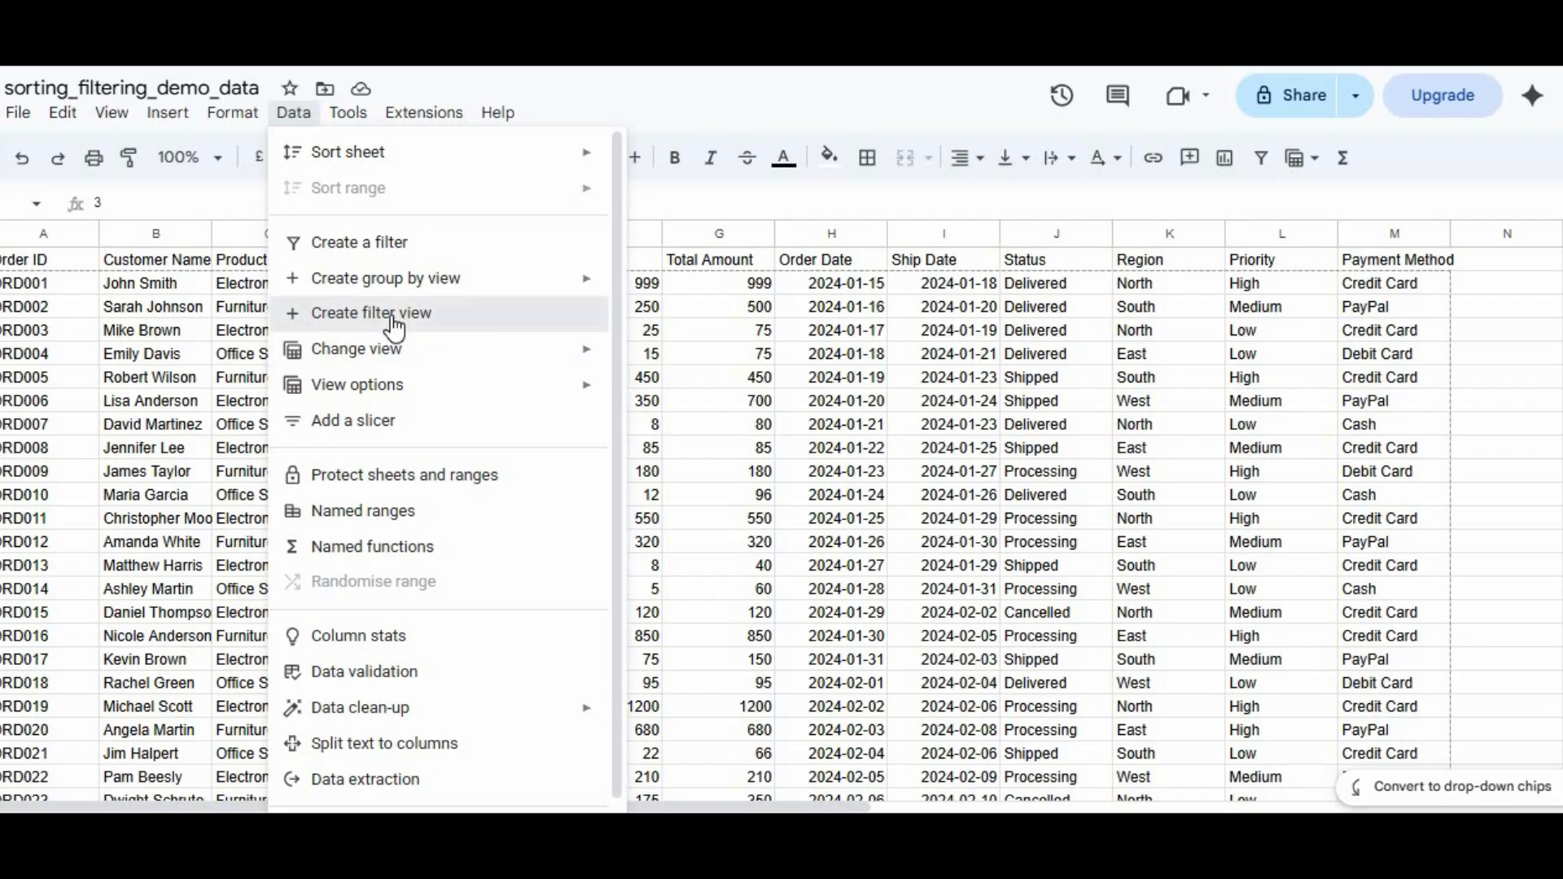
pyautogui.click(391, 315)
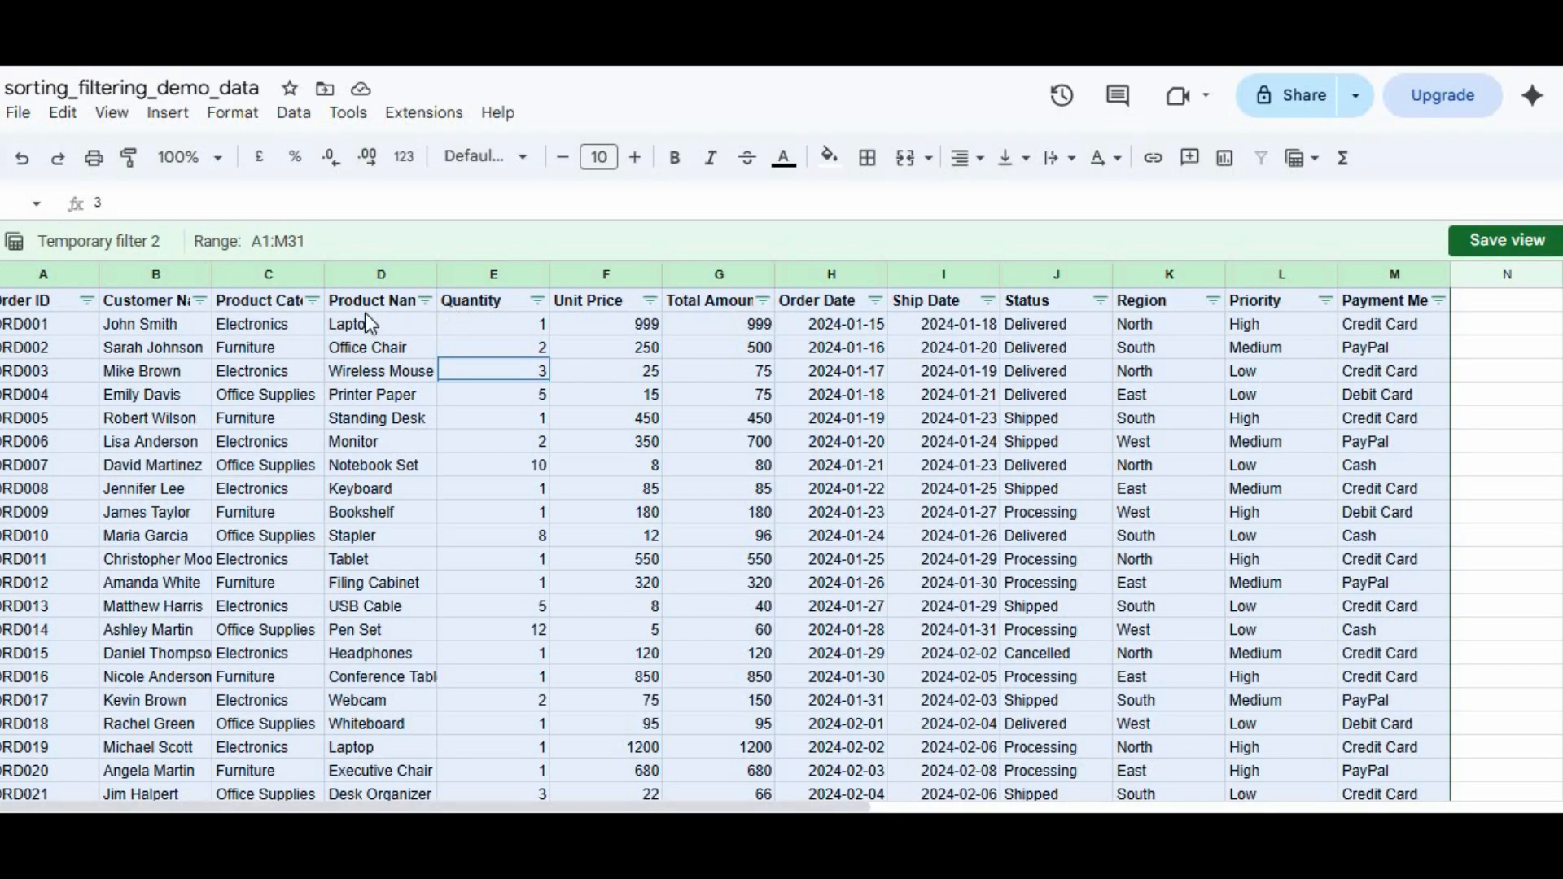
# - Filter the Product Category column to show only Electronics, excluding Furniture and Office Supplies
pyautogui.click(313, 300)
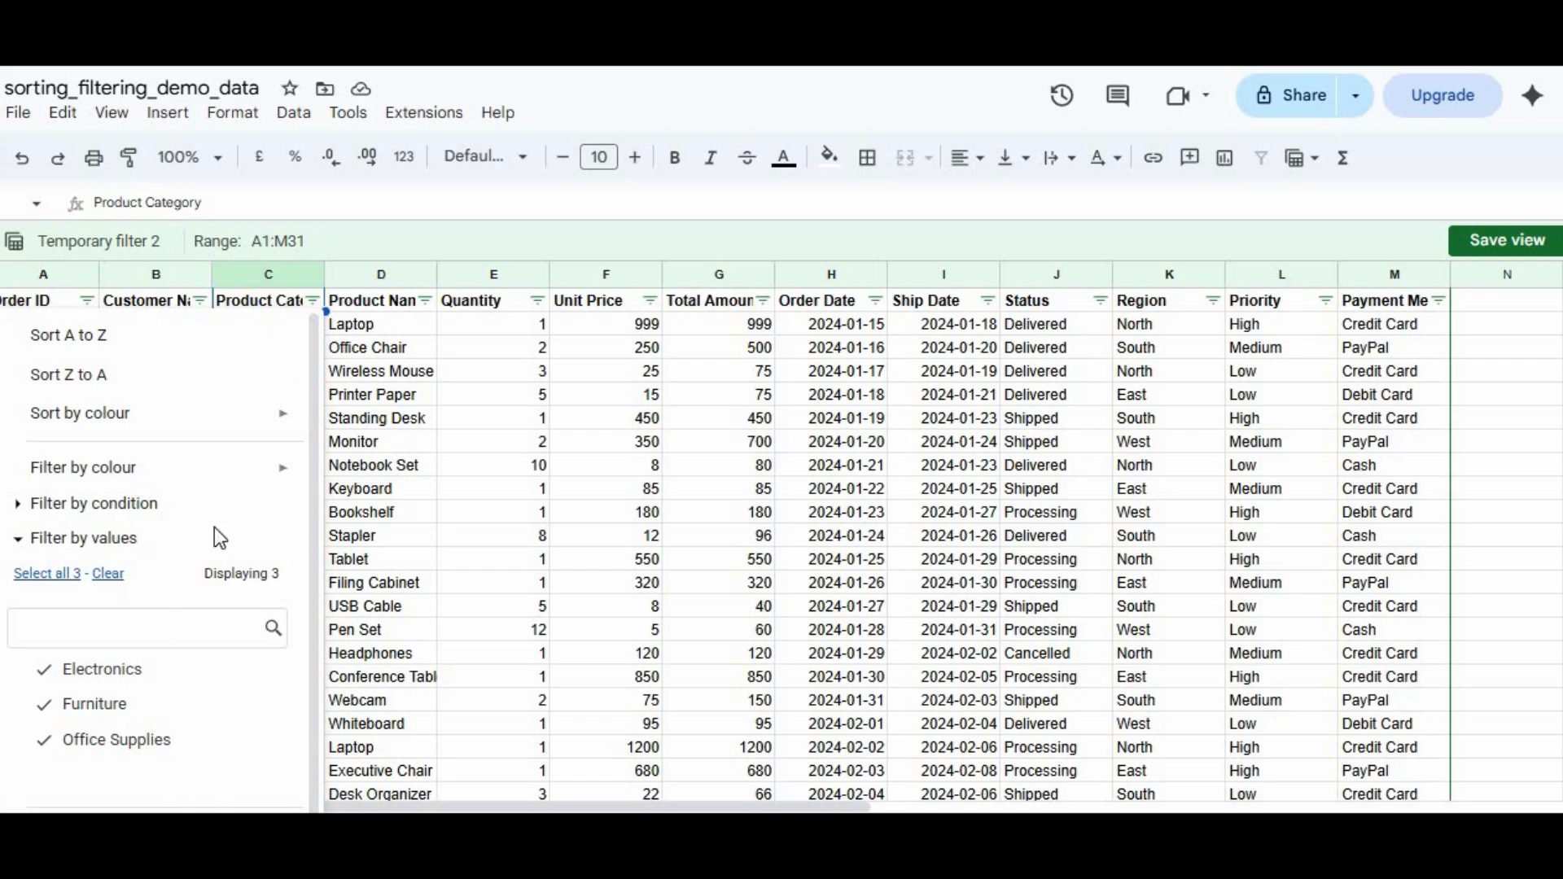
pyautogui.click(118, 737)
pyautogui.click(118, 705)
pyautogui.scroll(-1, 140, 723)
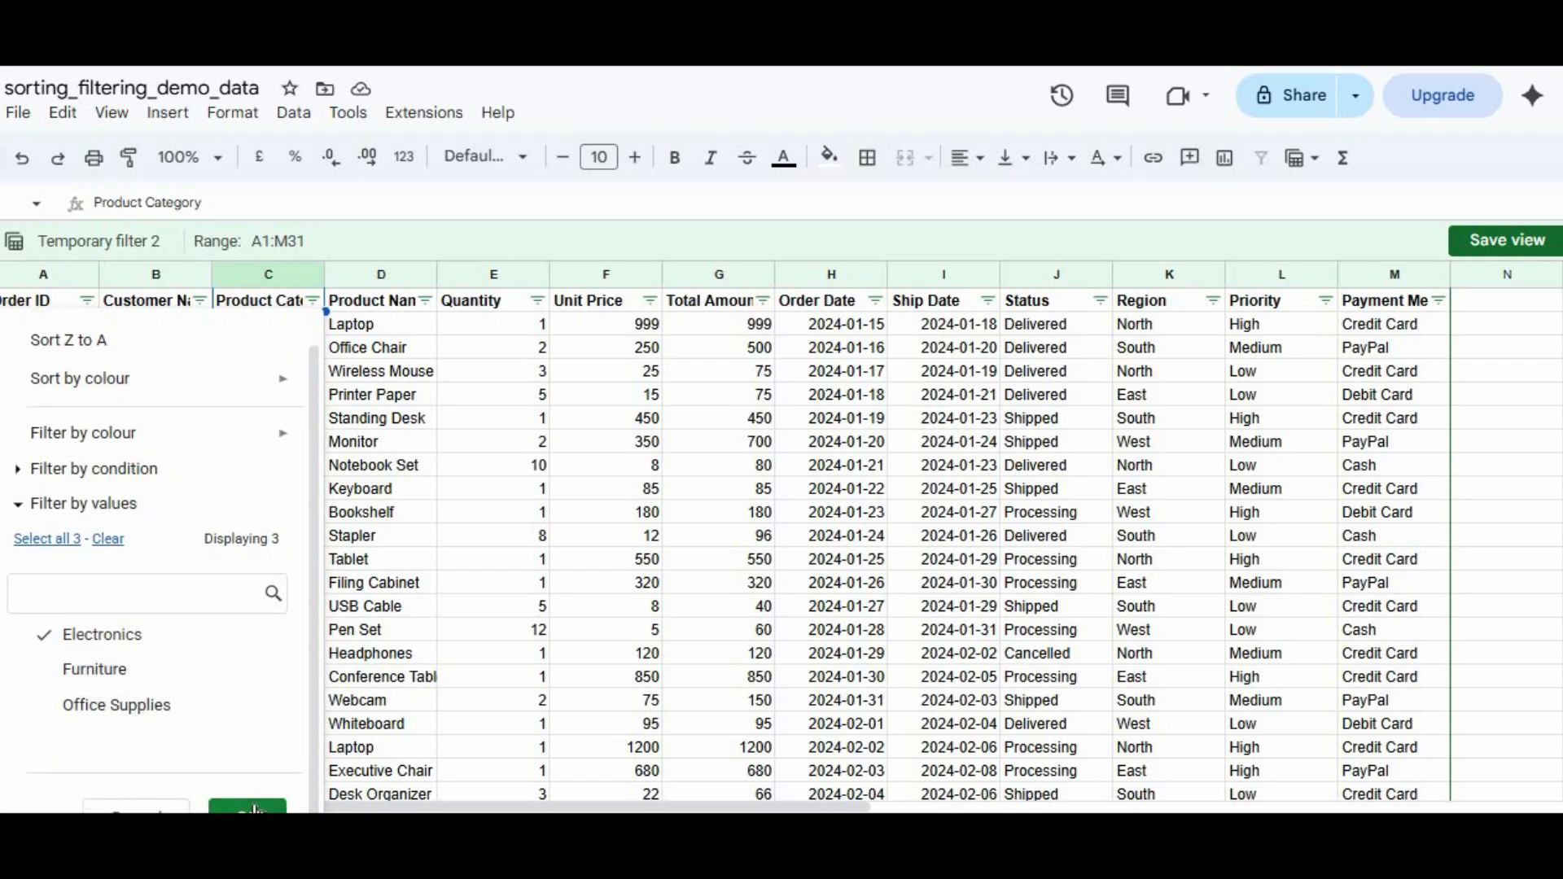
pyautogui.click(254, 809)
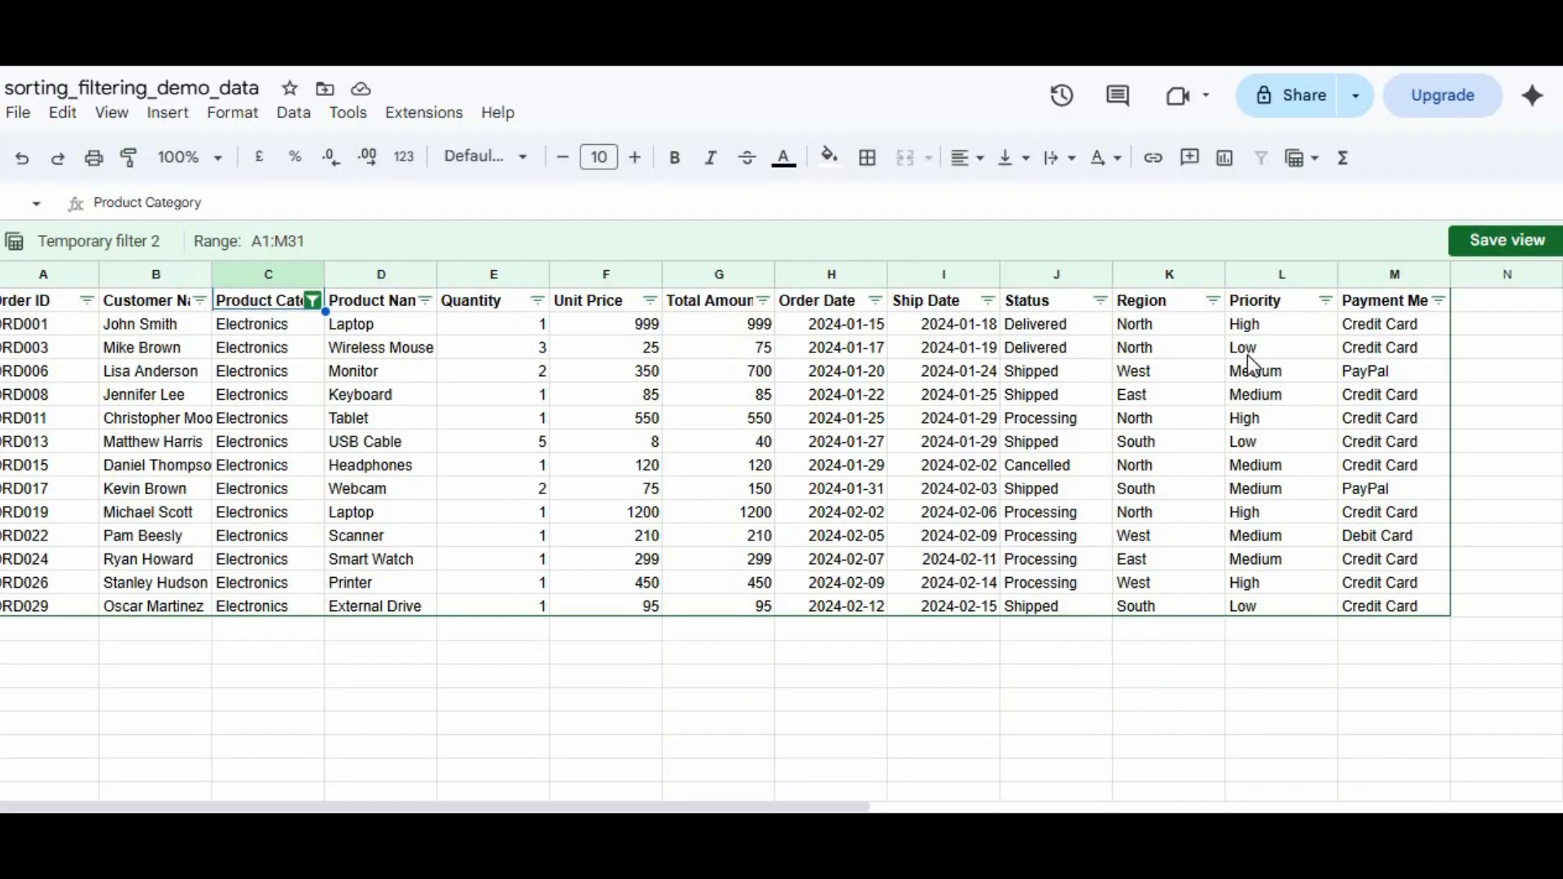
# - Filter the Status column to show only Processing orders, excluding Cancelled, Delivered and Shipped
pyautogui.click(1101, 301)
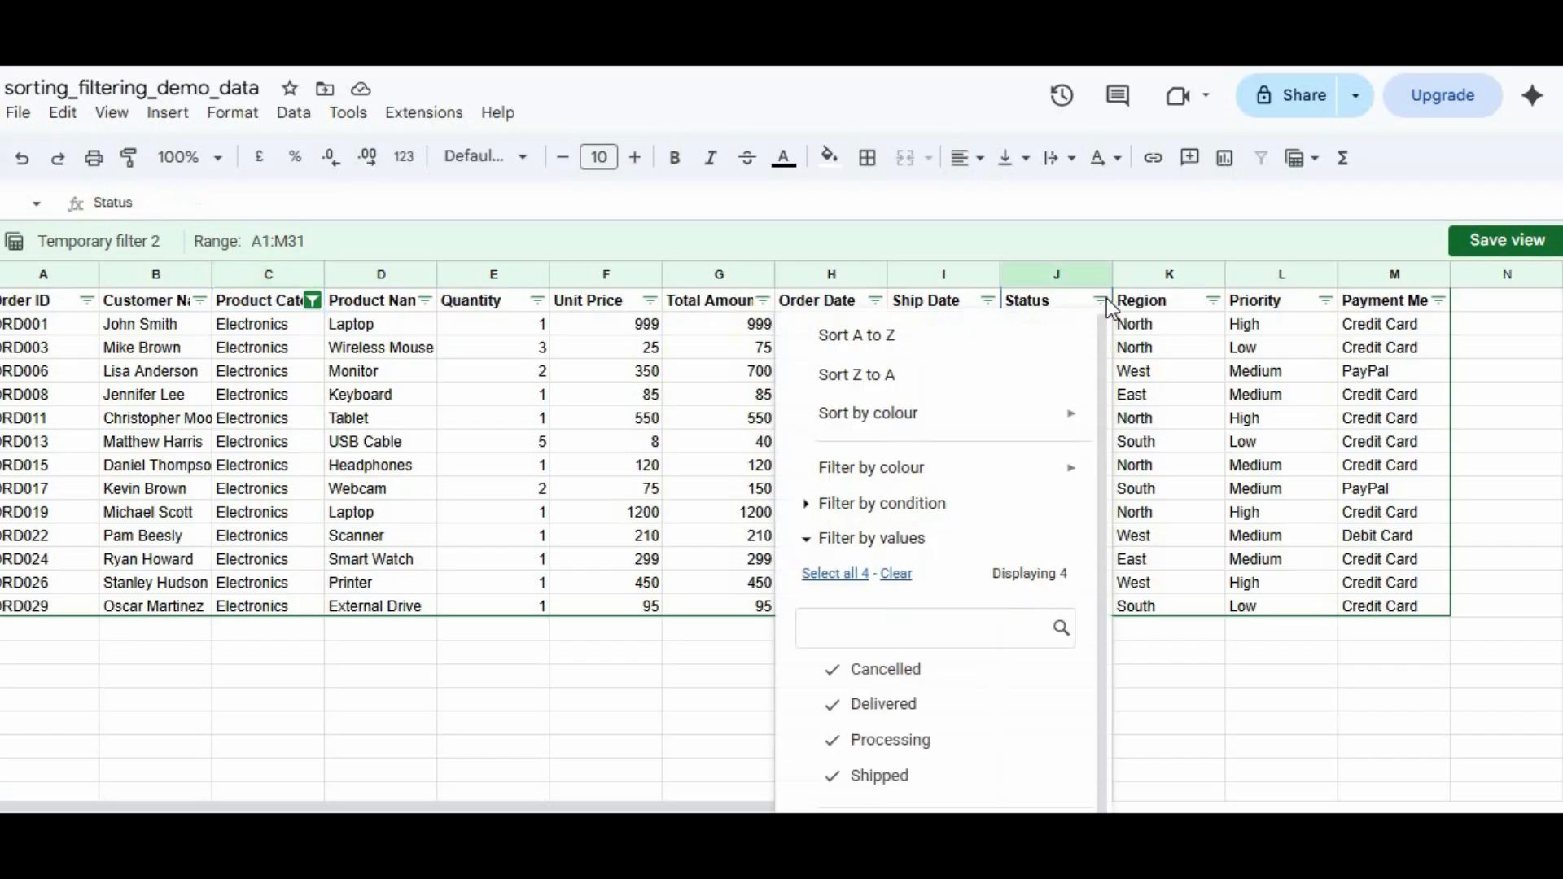
pyautogui.click(900, 682)
pyautogui.click(910, 776)
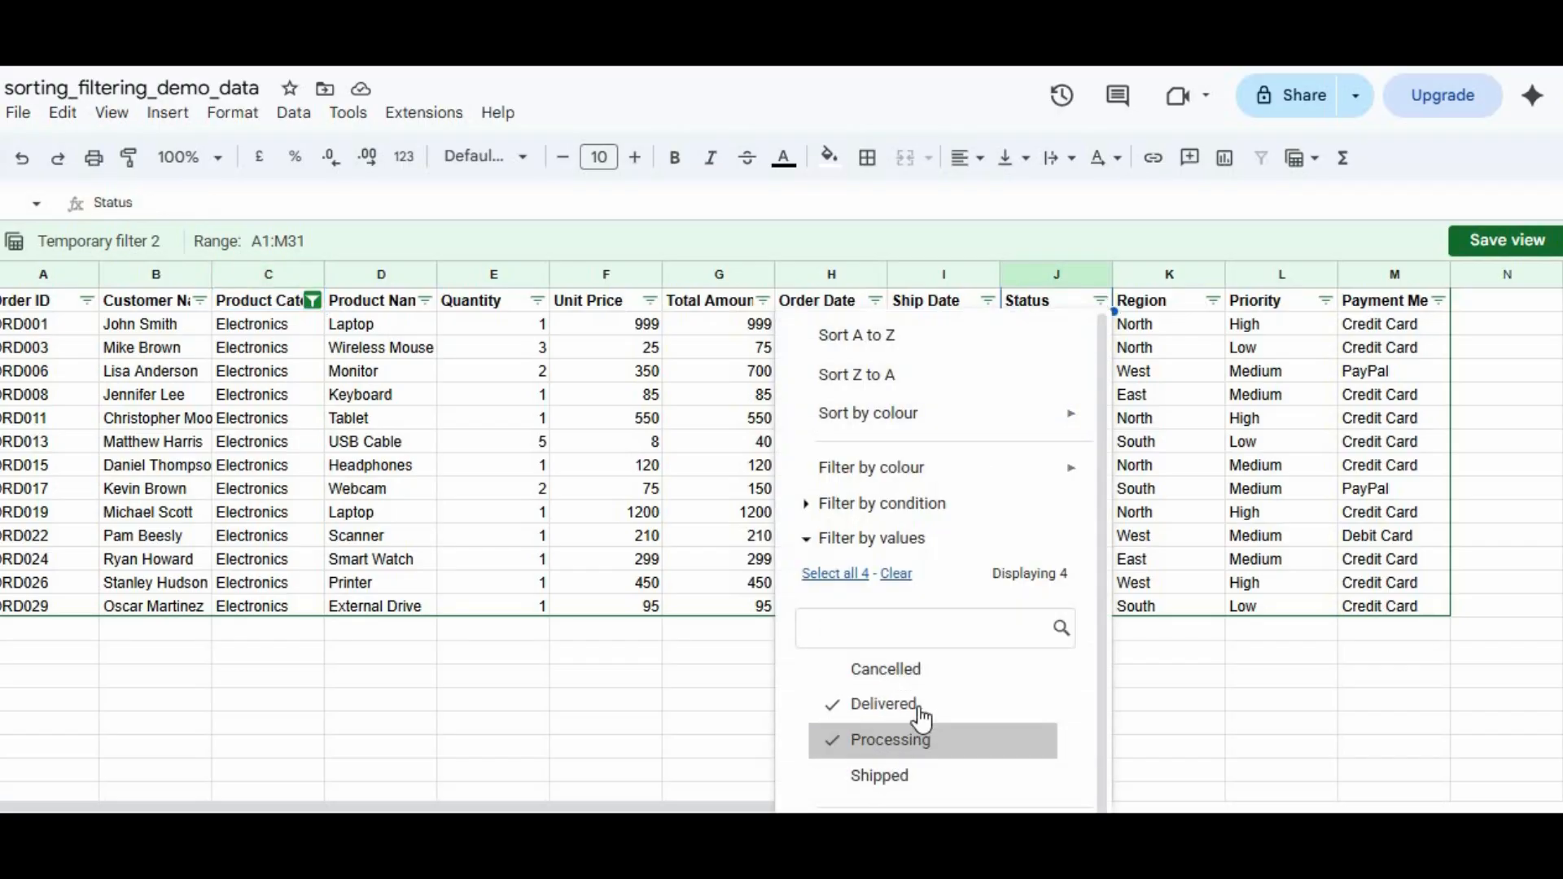
pyautogui.click(921, 708)
pyautogui.scroll(-1, 951, 557)
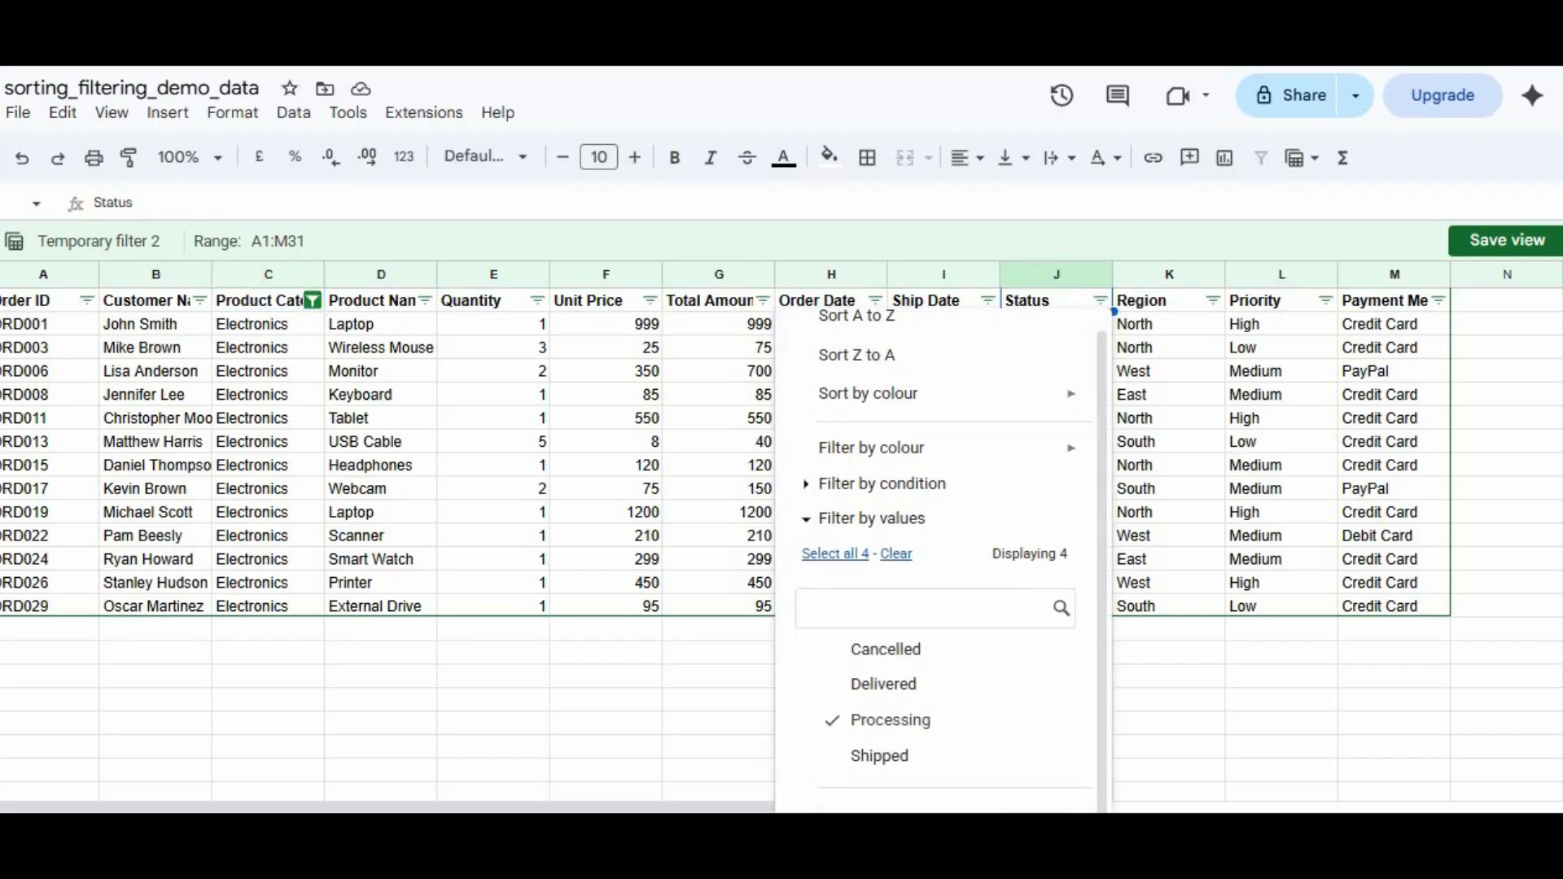
pyautogui.click(1049, 835)
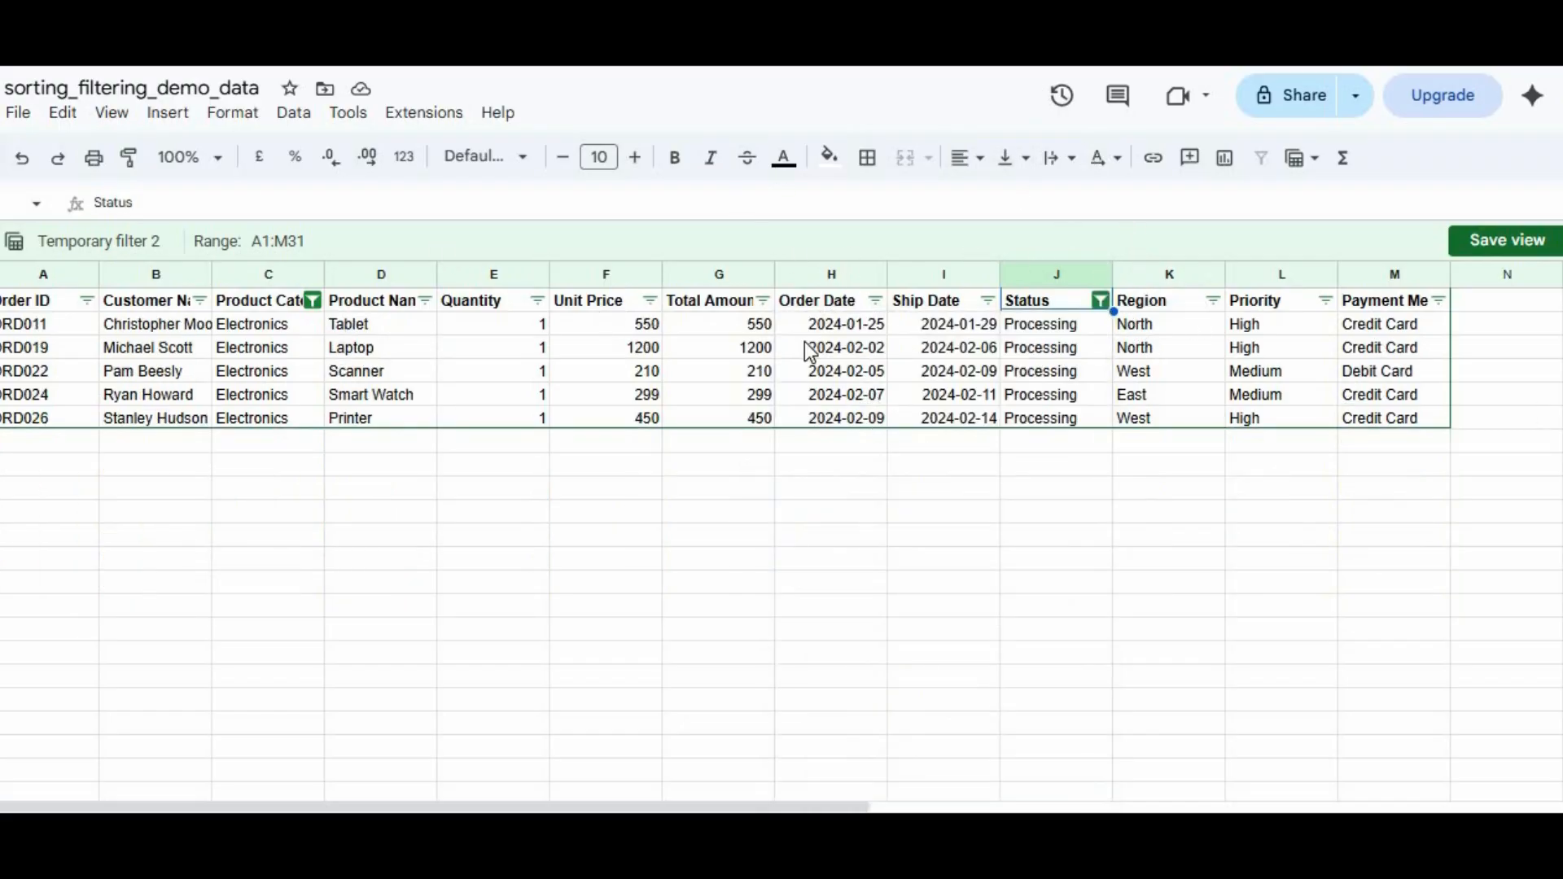
# - Filter the Total Amount column by condition to show only values greater than 400
pyautogui.click(763, 300)
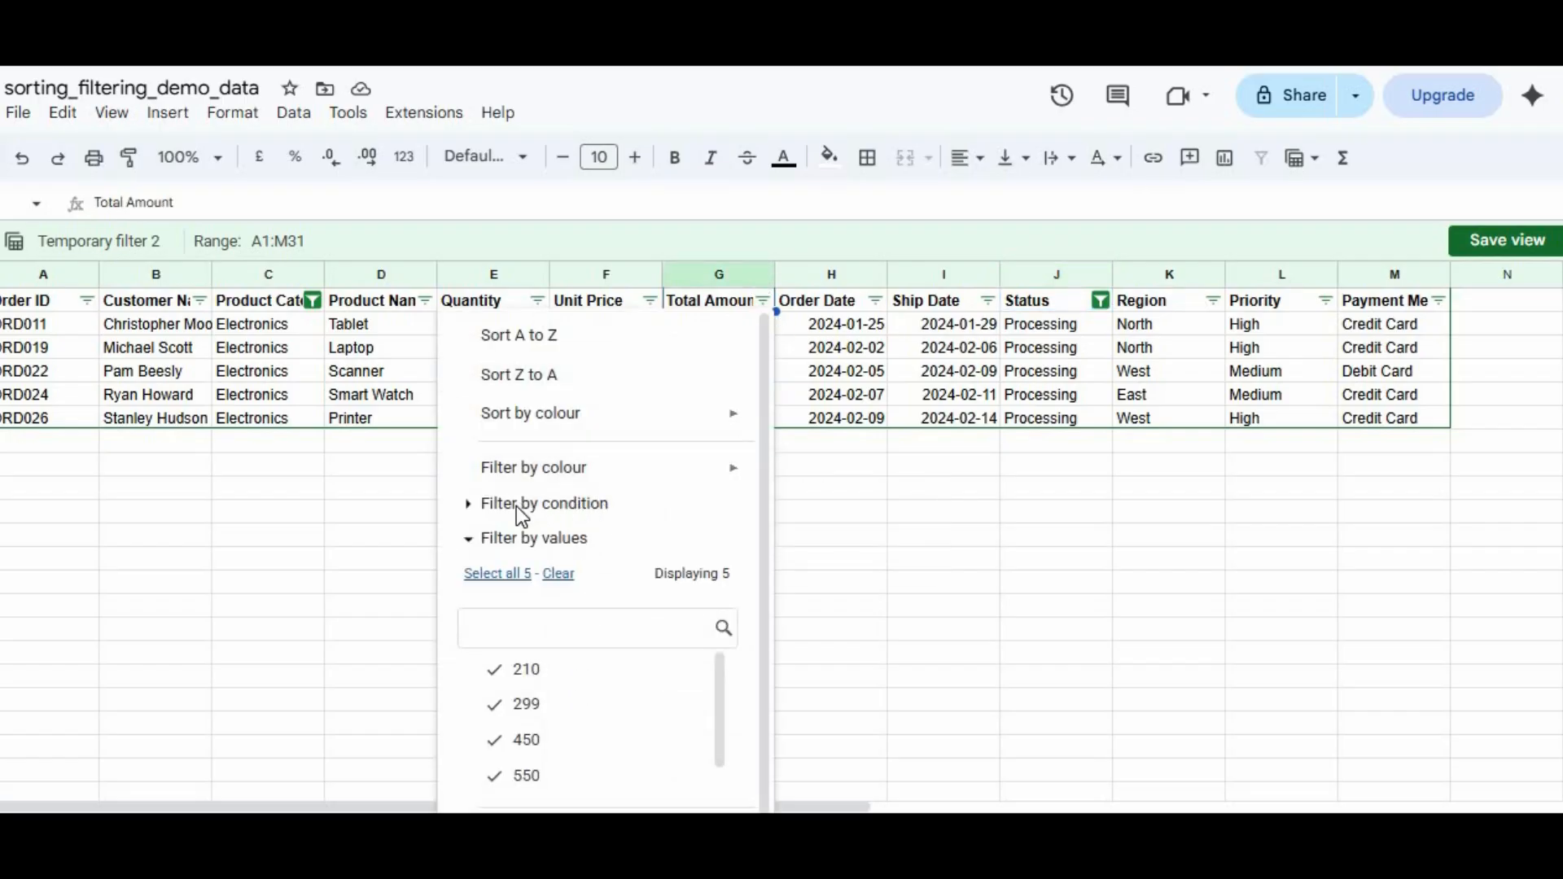
pyautogui.click(476, 505)
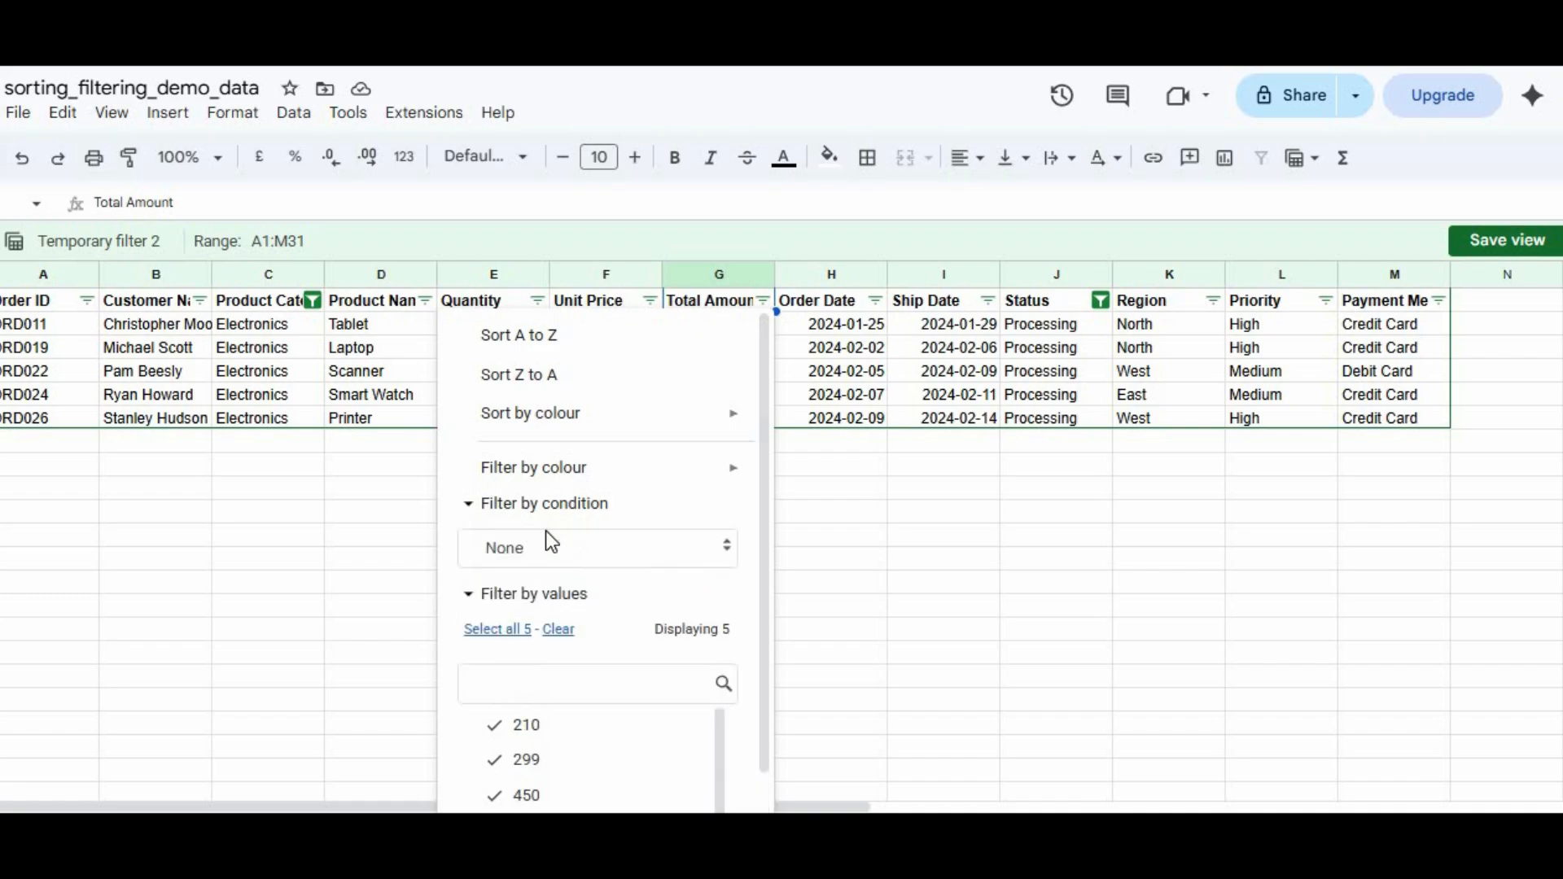
pyautogui.click(664, 551)
pyautogui.scroll(-5, 611, 652)
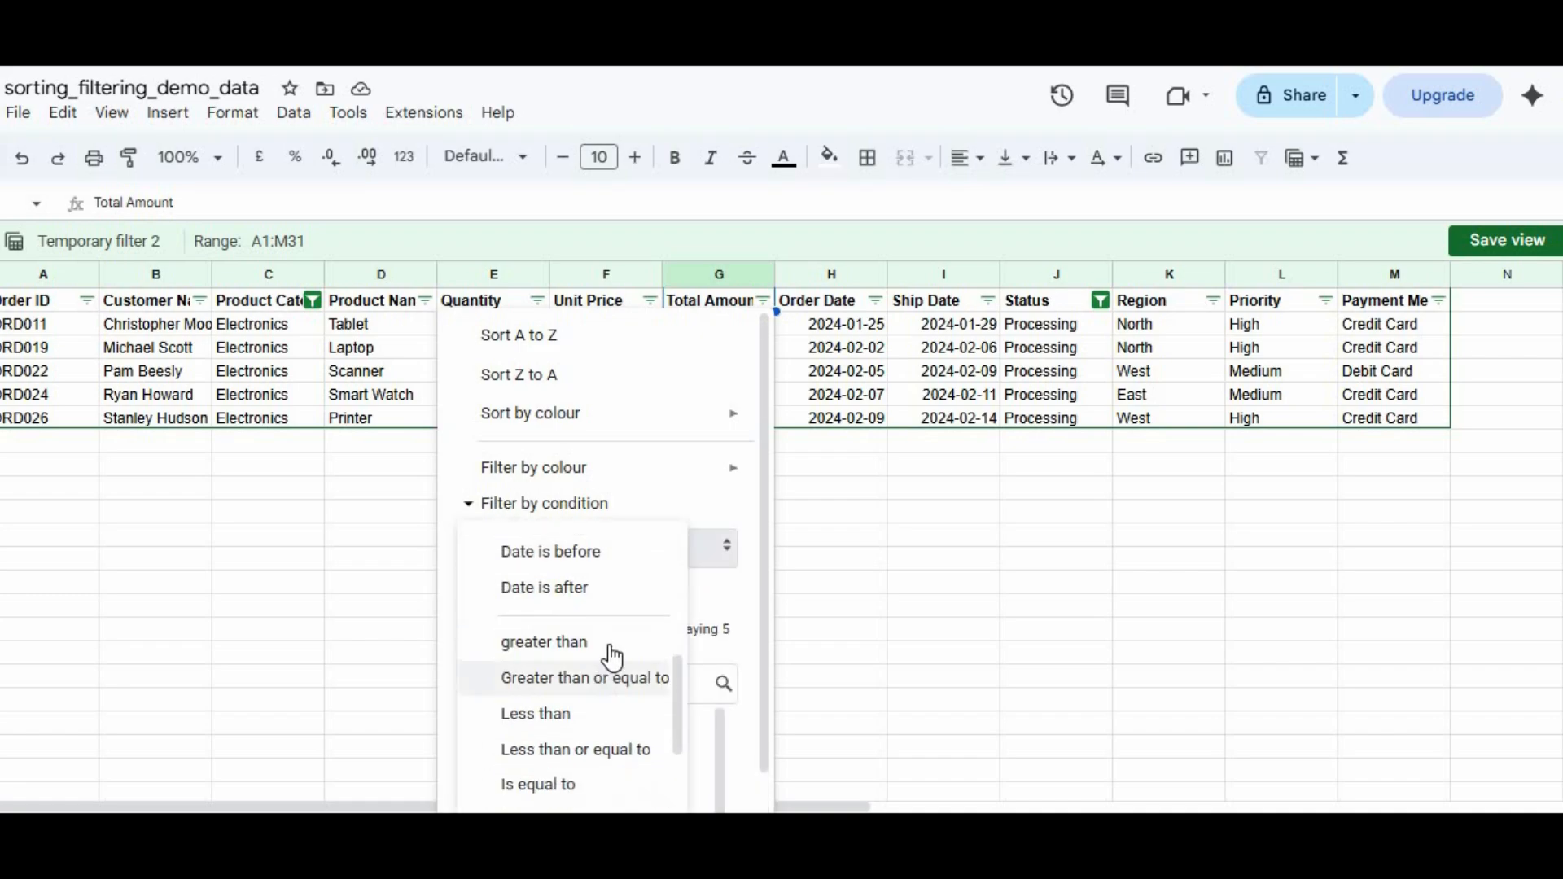
pyautogui.click(610, 648)
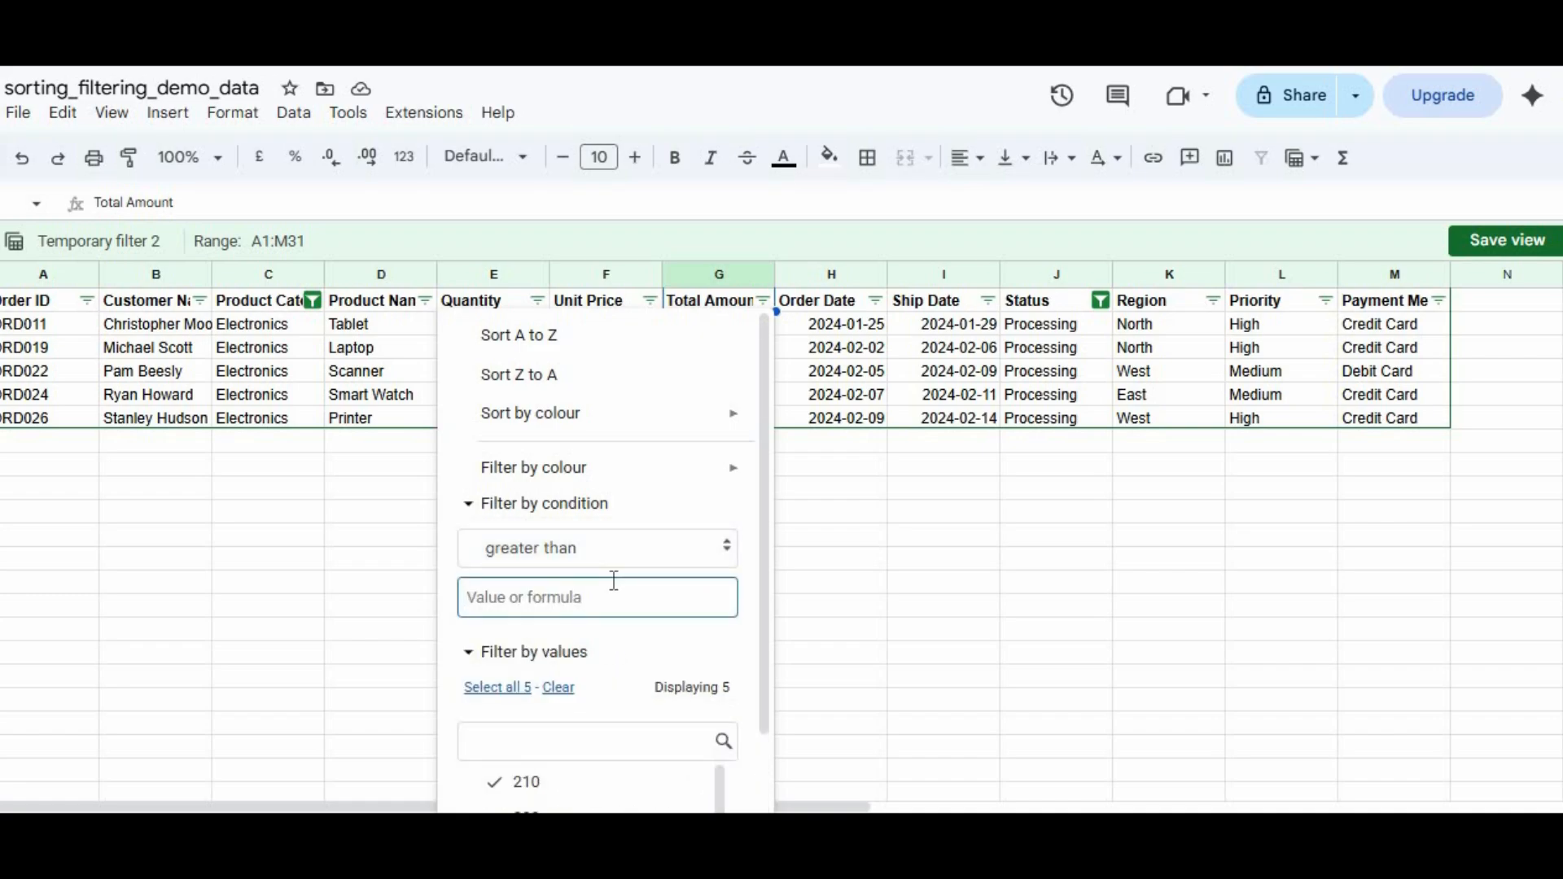
pyautogui.write('400')
pyautogui.scroll(-2, 721, 767)
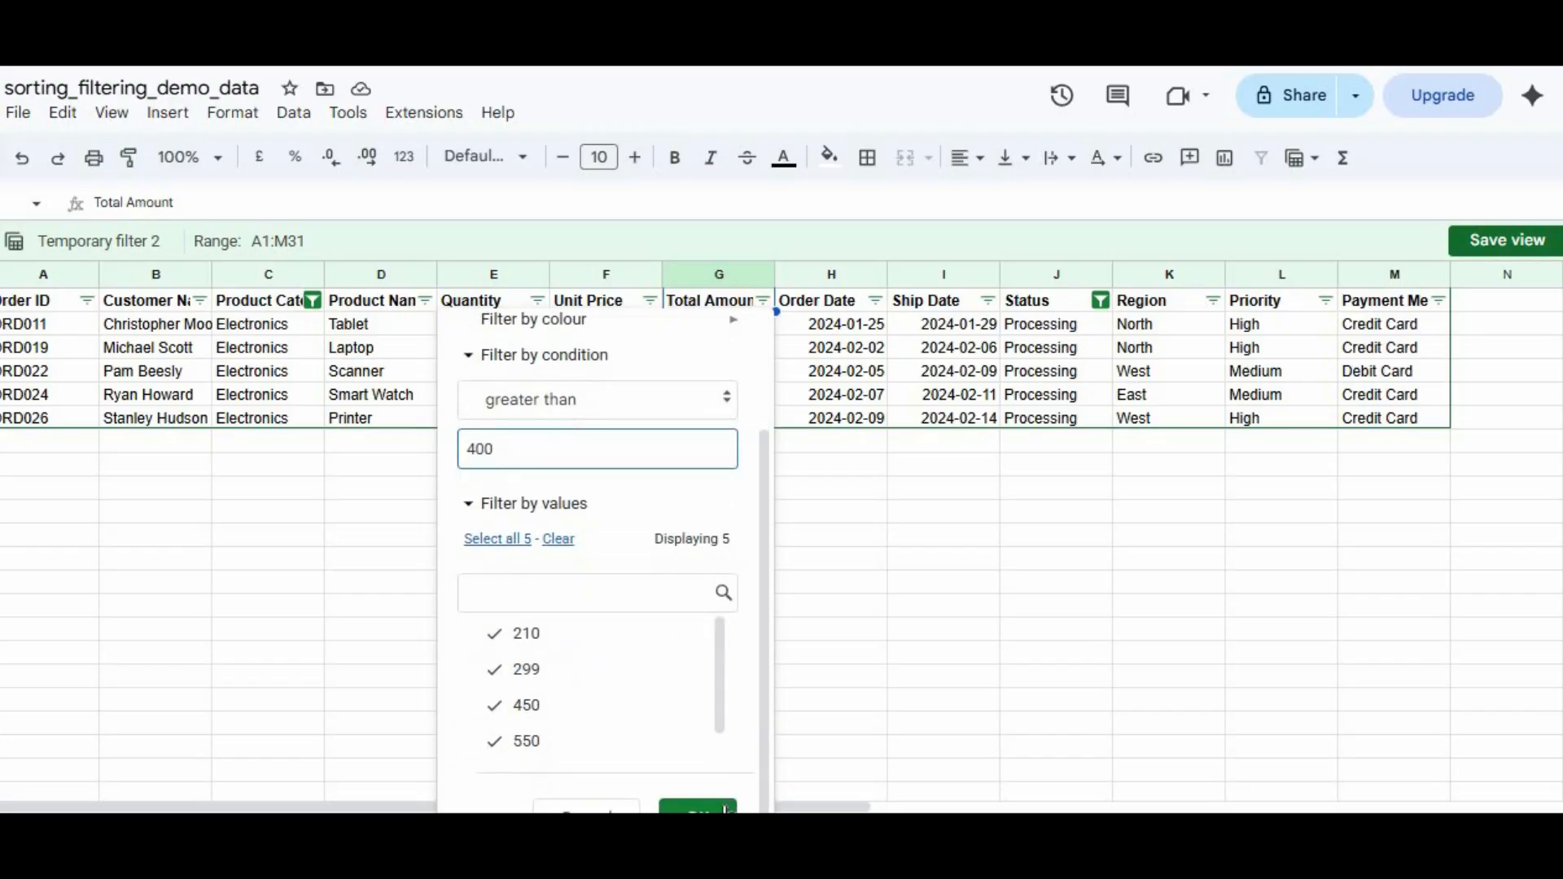
pyautogui.click(723, 810)
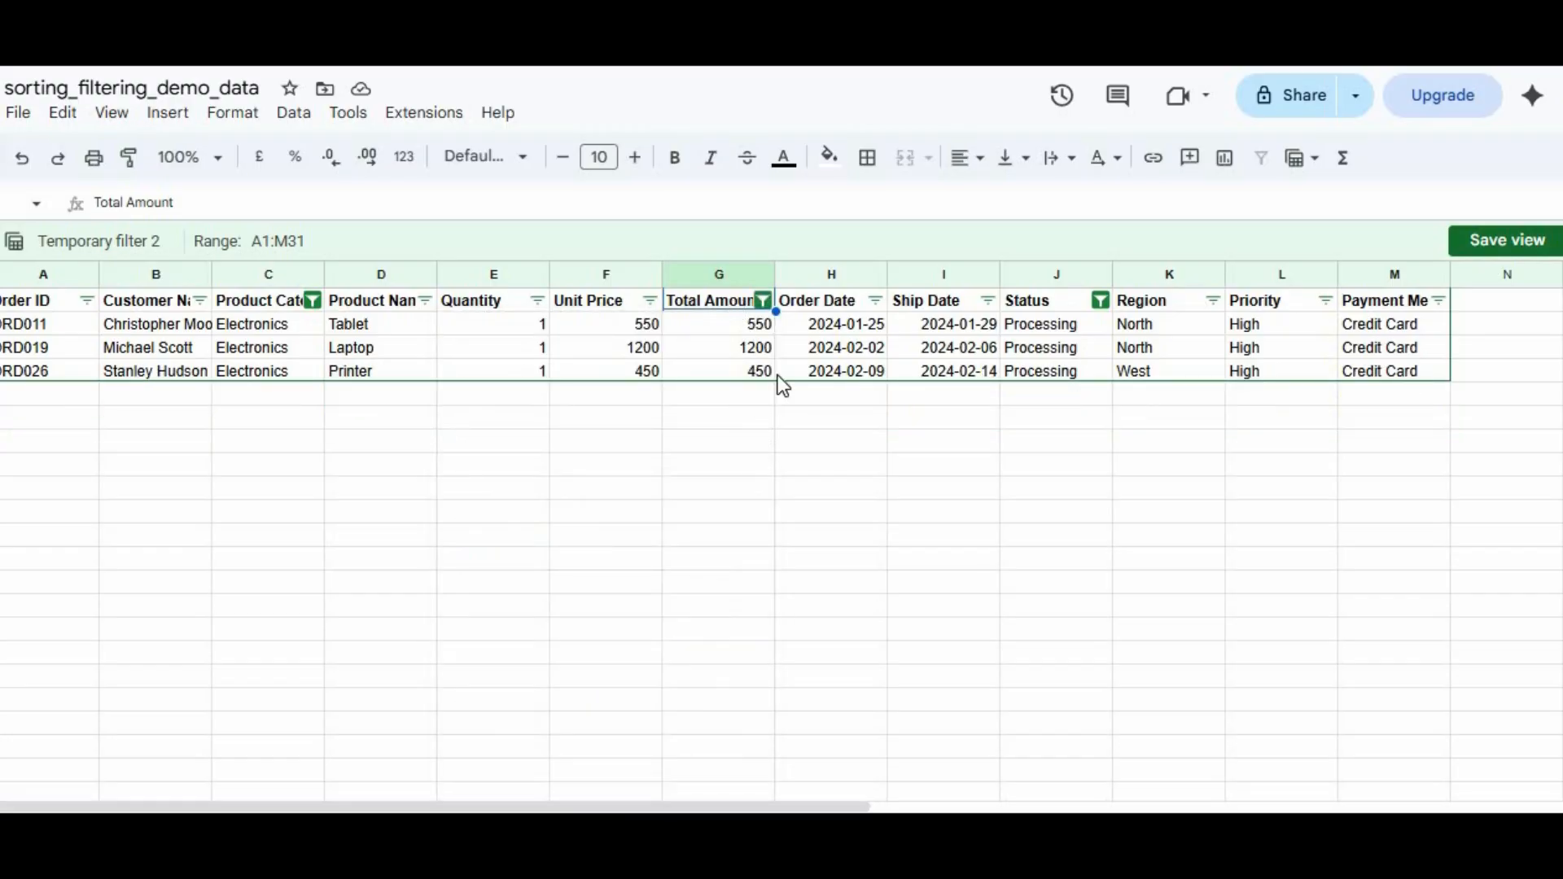
# - Reset the Product Category filter by selecting all category values again
pyautogui.click(313, 301)
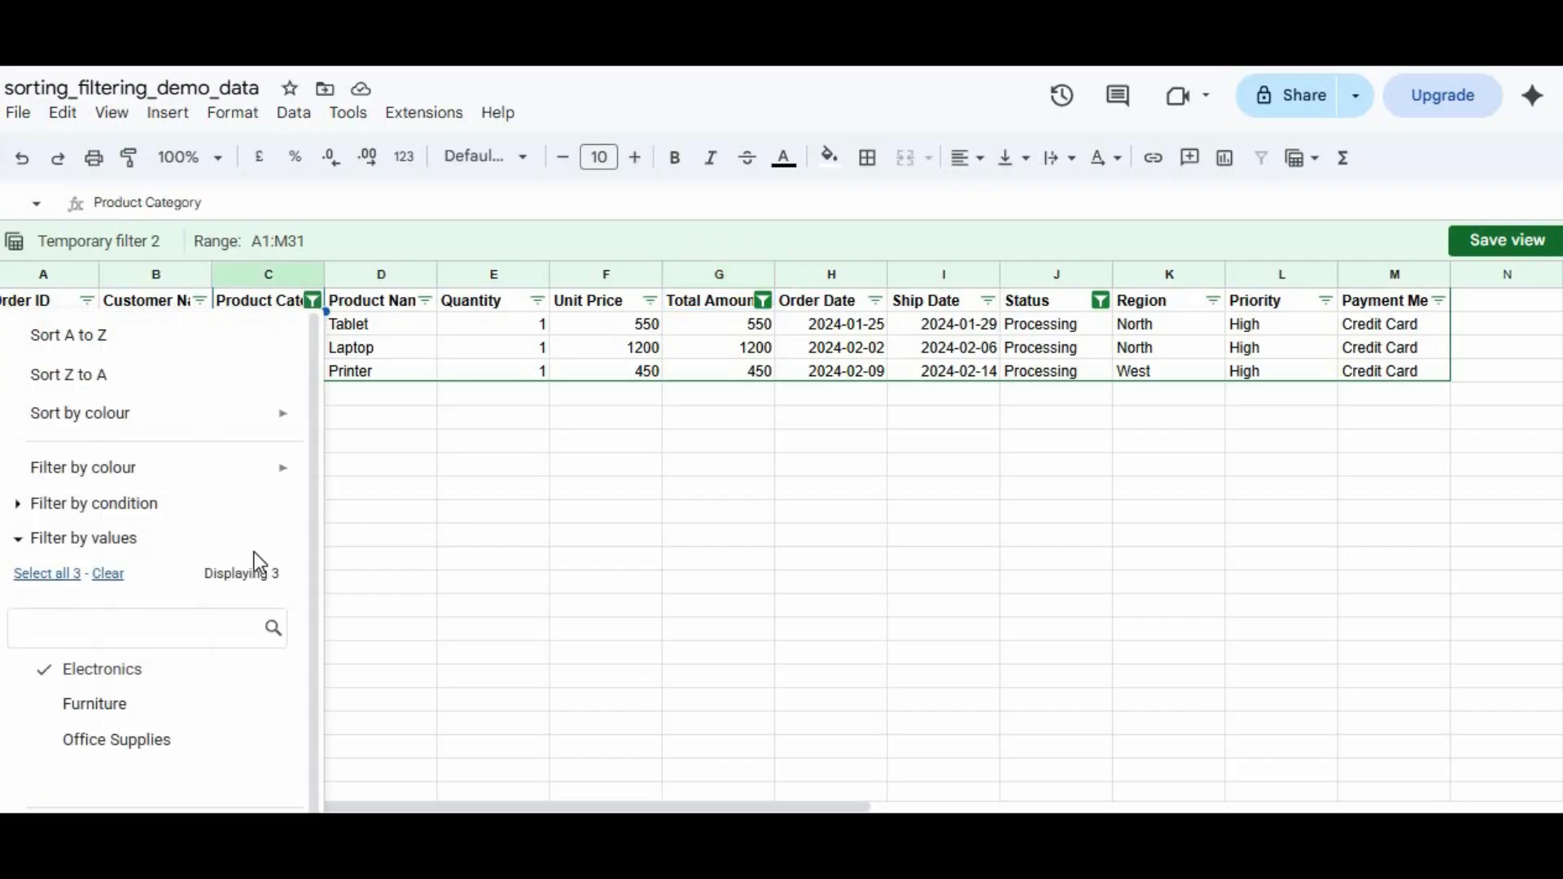
pyautogui.click(107, 573)
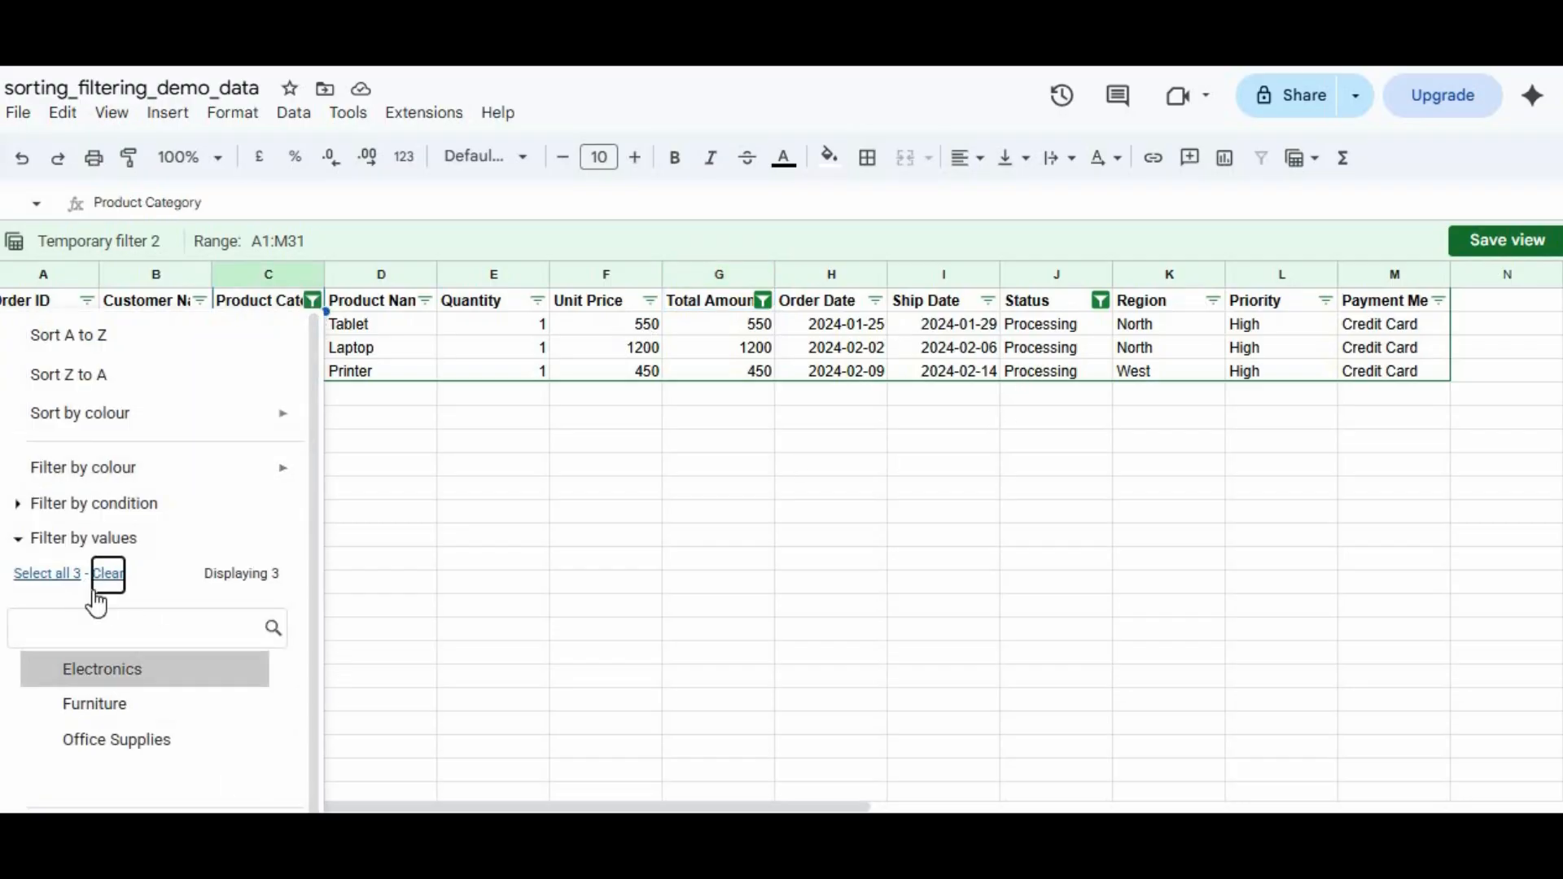
pyautogui.click(73, 575)
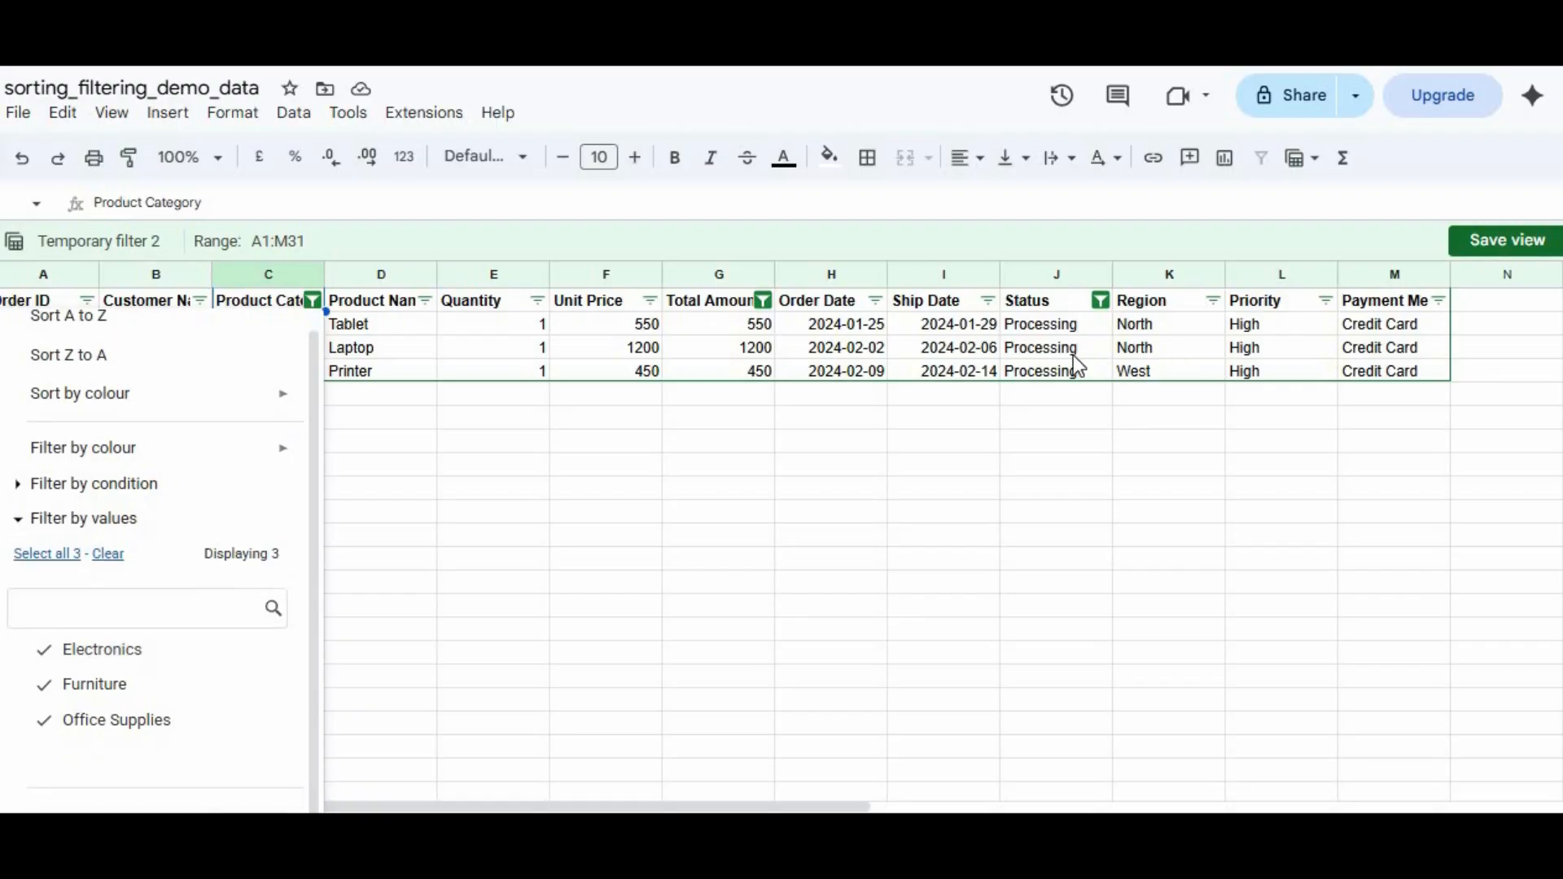
pyautogui.click(1100, 301)
# - Reset the Status filter by selecting all four status values again
pyautogui.click(1101, 301)
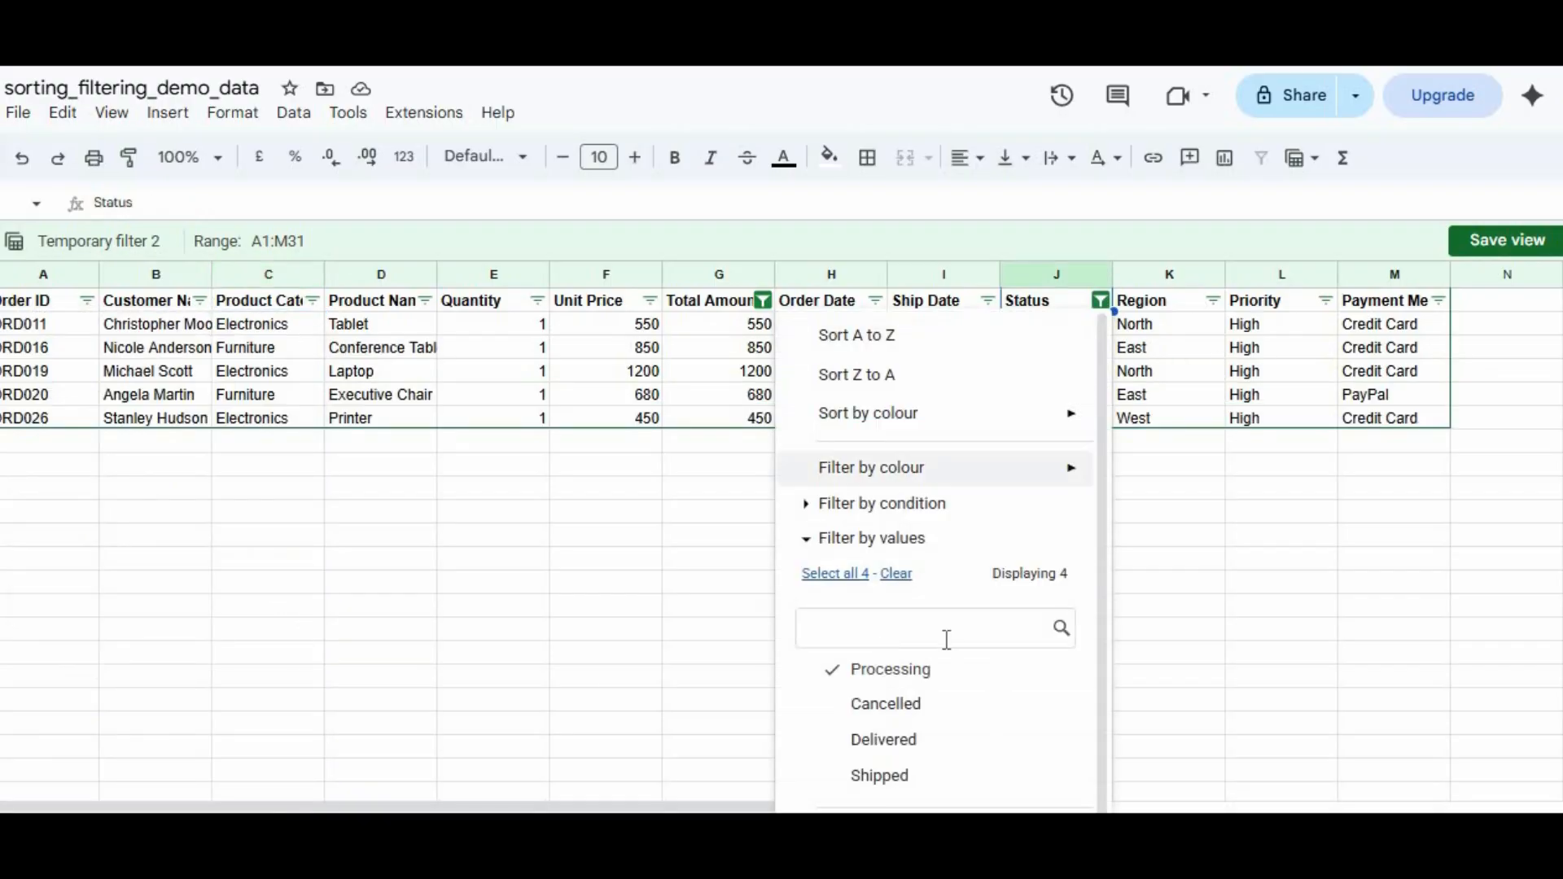
pyautogui.click(855, 575)
pyautogui.scroll(-1, 936, 571)
pyautogui.click(1044, 824)
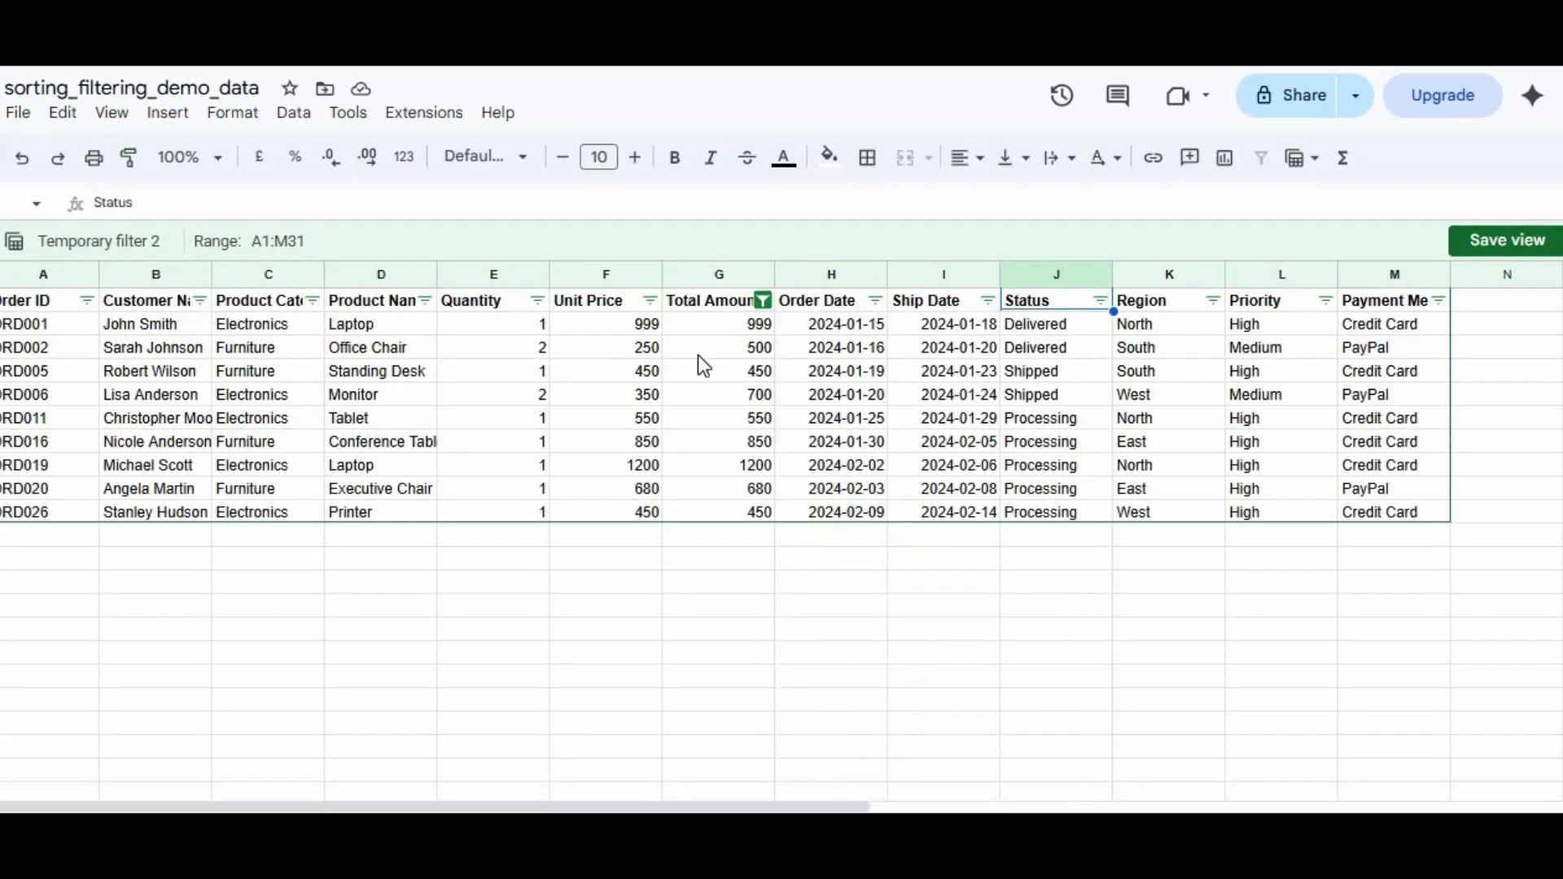